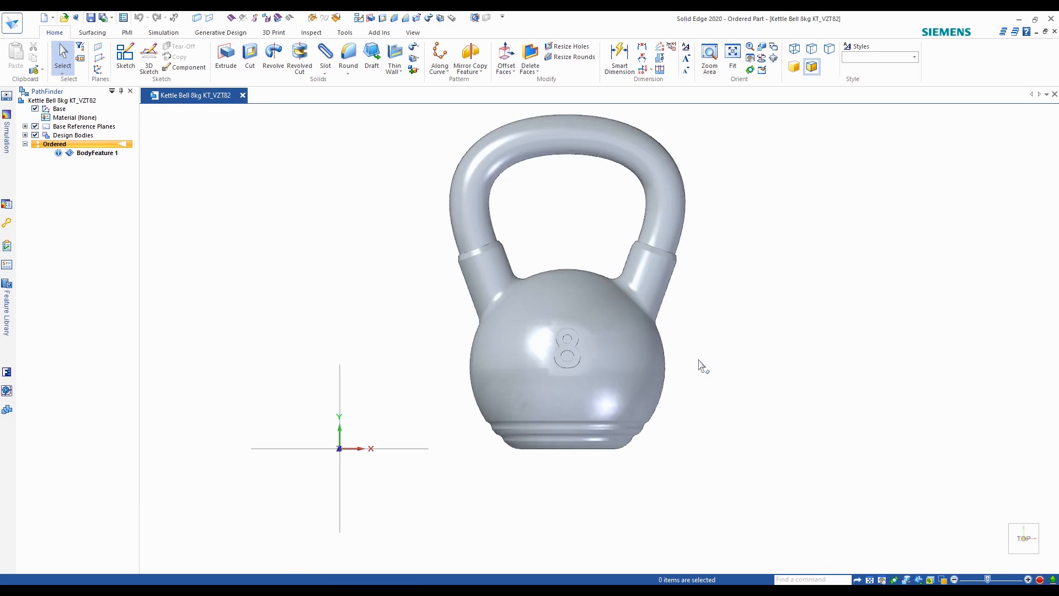
Examine the kettlebell mesh and its offset from the base reference planes from several angles
mouse_move(696, 360)
shift+middle_down()
mouse_move(689, 367)
mouse_move(733, 338)
mouse_move(653, 346)
mouse_move(744, 341)
mouse_move(643, 388)
mouse_move(686, 356)
mouse_move(656, 354)
mouse_move(668, 342)
mouse_move(676, 366)
shift+middle_up()
scroll(676, 366, down, 2)
scroll(669, 307, up, 5)
middle_drag(529, 303, 577, 300)
scroll(688, 346, down, 4)
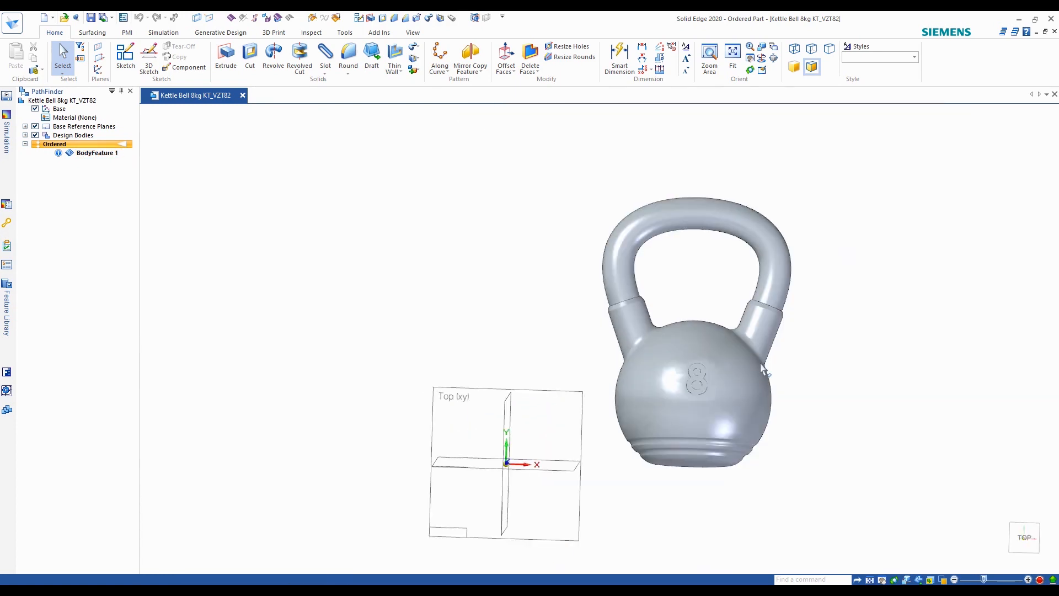
scroll(735, 381, up, 3)
middle_drag(744, 356, 755, 385)
click(1024, 537)
scroll(634, 444, down, 3)
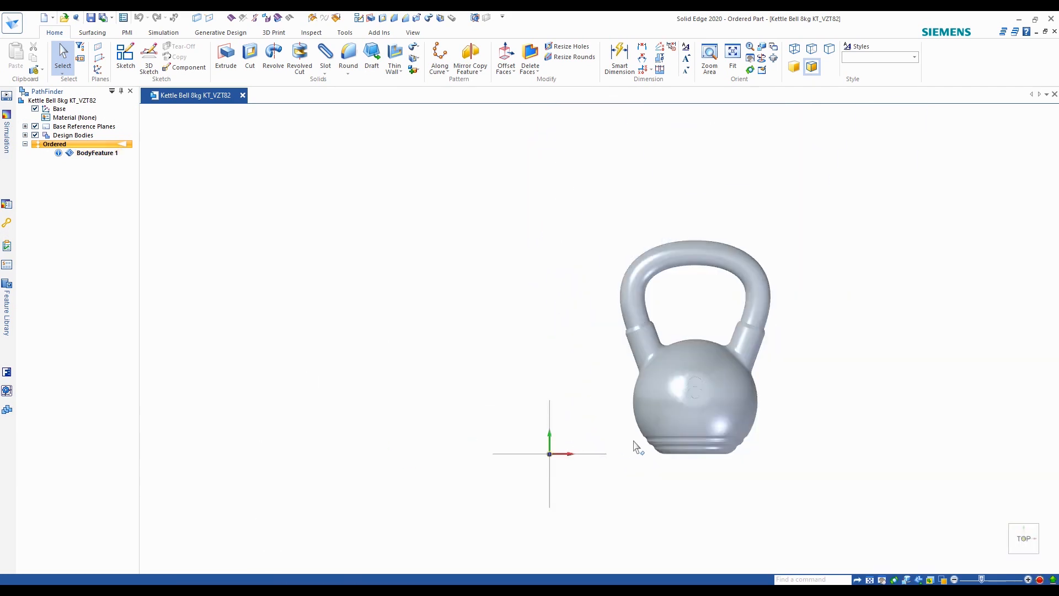
scroll(816, 419, up, 1)
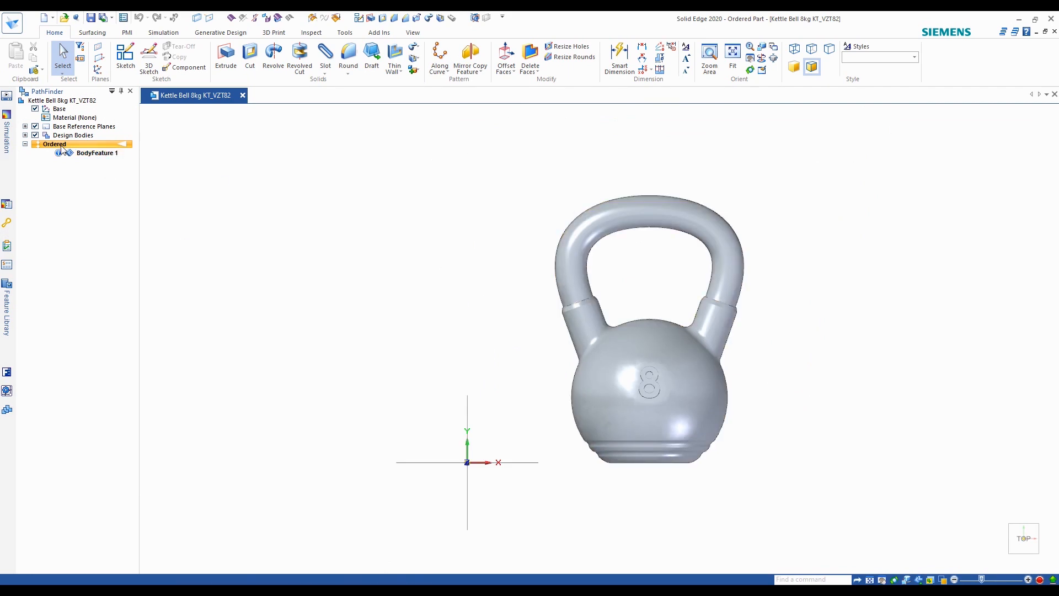
Move BodyFeature 1 from ordered to synchronous and activate the synchronous environment
right_click(89, 157)
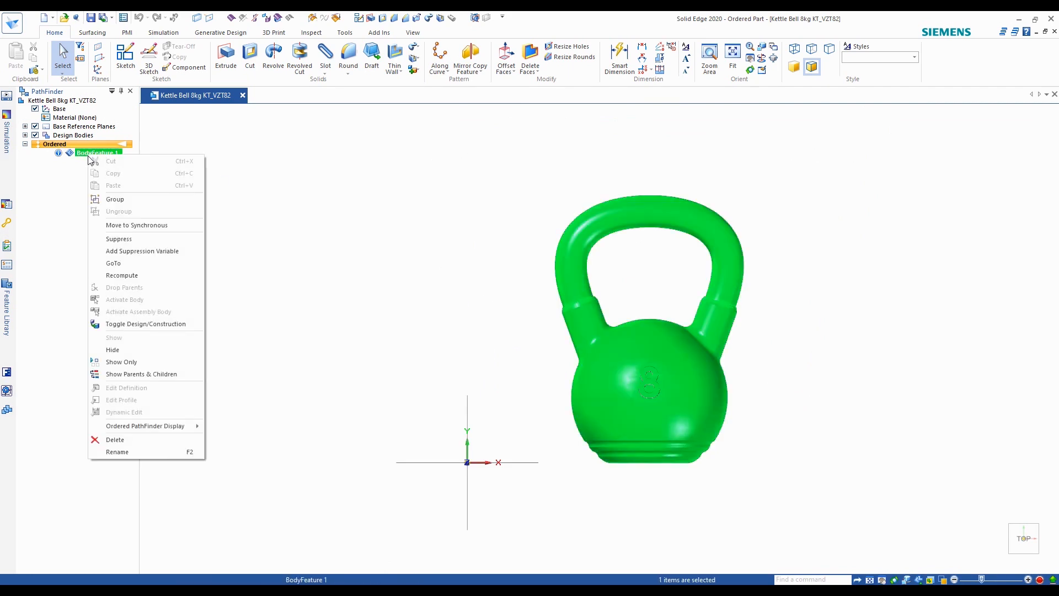
click(131, 224)
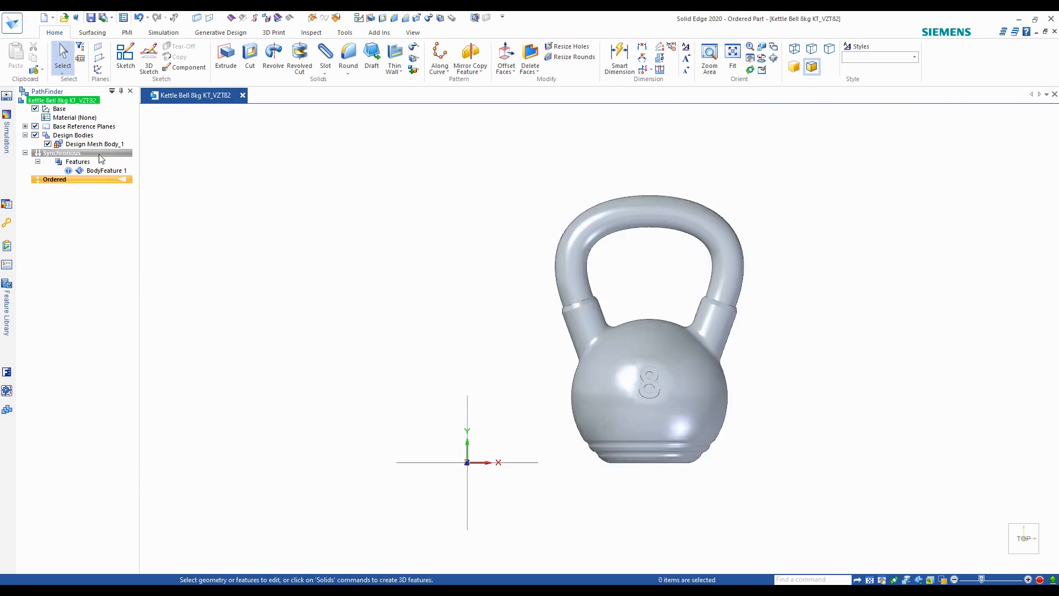
double_click(69, 154)
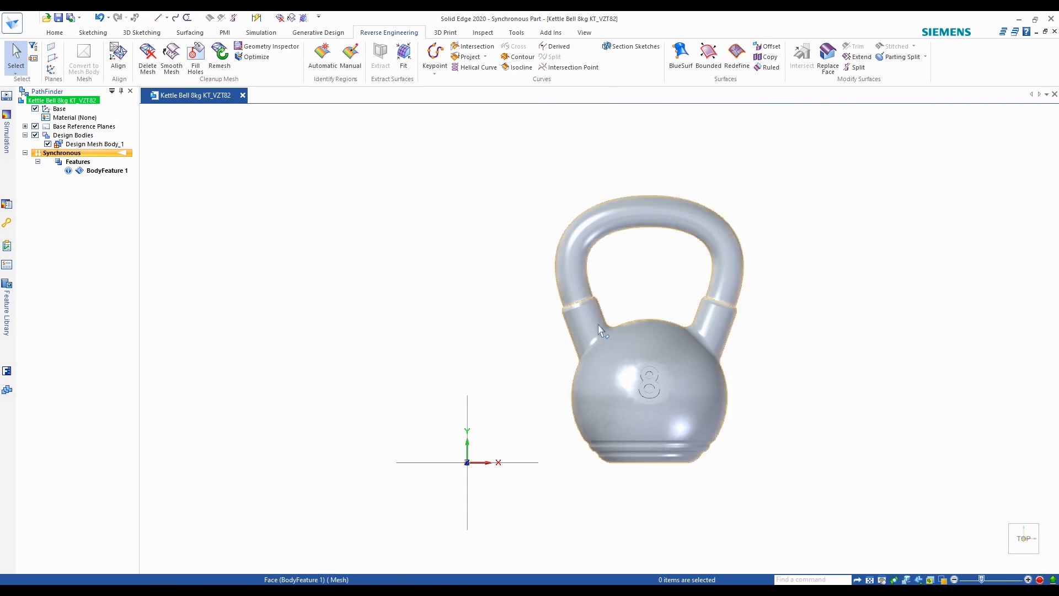
Switch Design Mesh Body_1 from a design body to a construction body
right_click(105, 145)
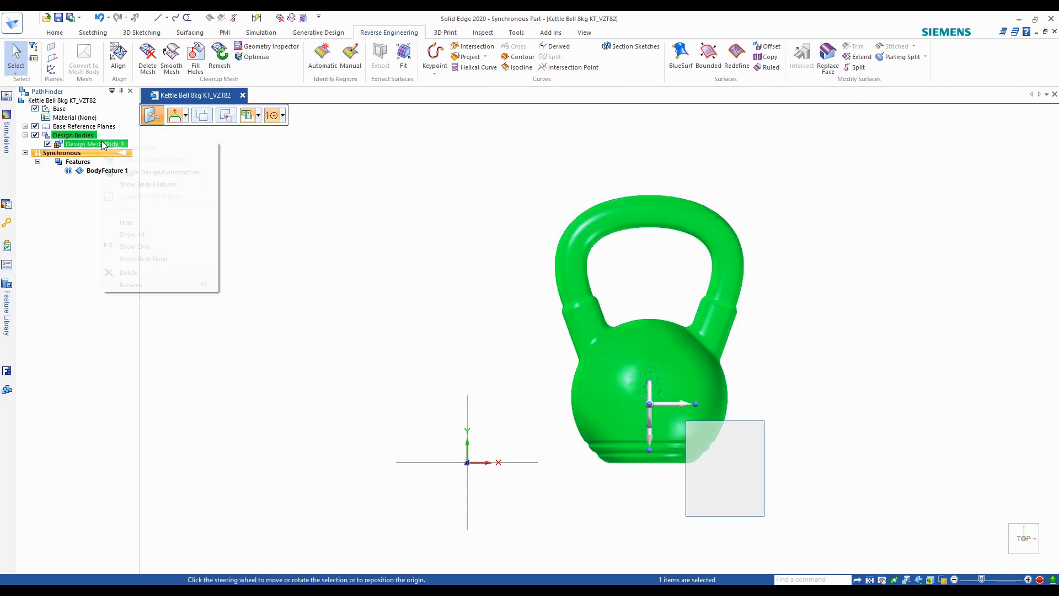
click(167, 172)
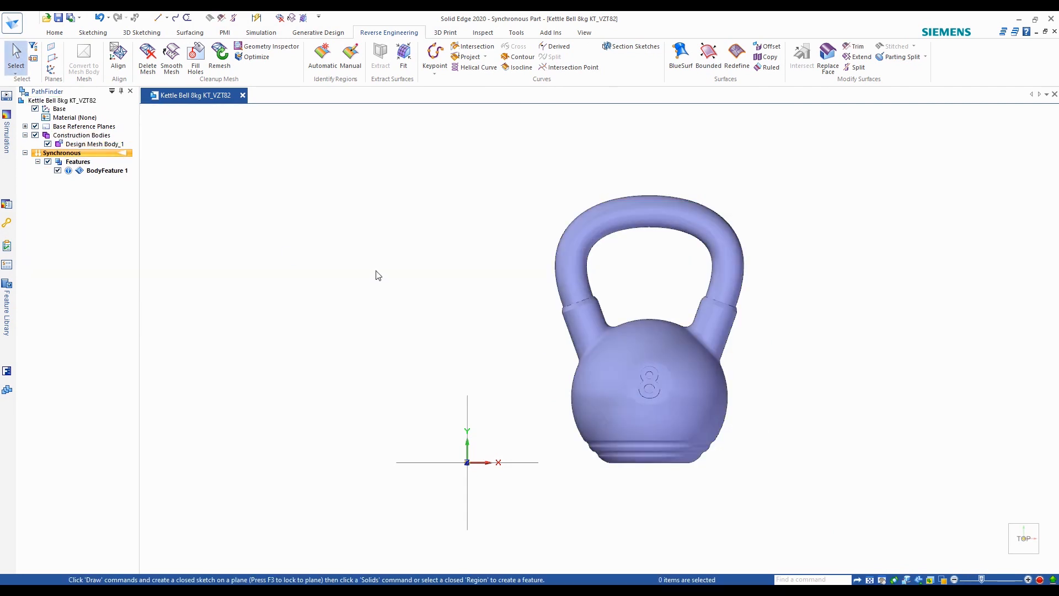
scroll(463, 281, down, 2)
scroll(639, 345, up, 3)
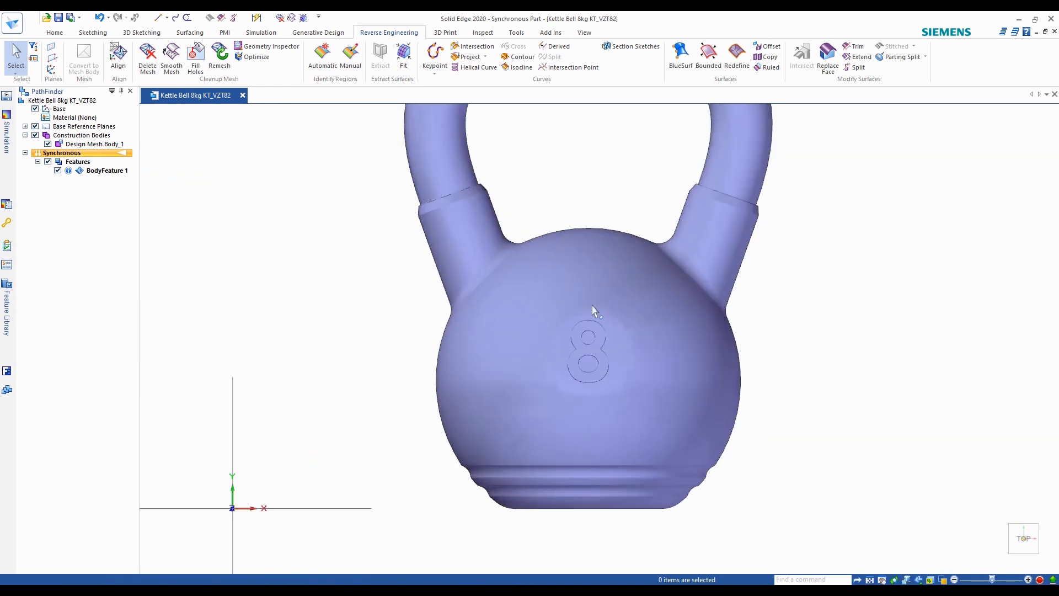
scroll(688, 417, down, 1)
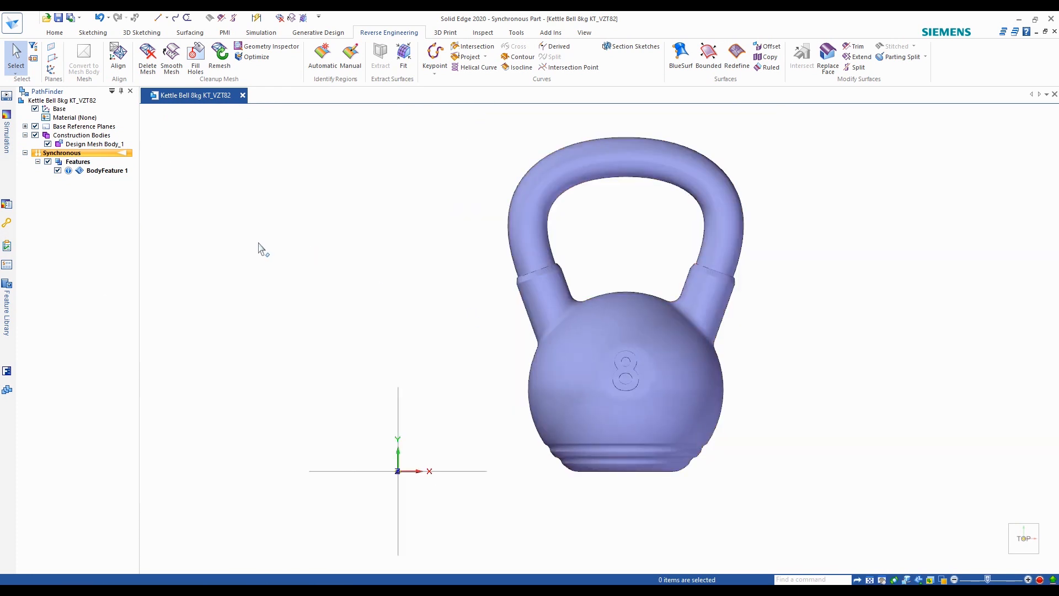
mouse_move(783, 394)
middle_down()
mouse_move(778, 414)
mouse_move(855, 371)
mouse_move(795, 386)
middle_up()
click(1010, 521)
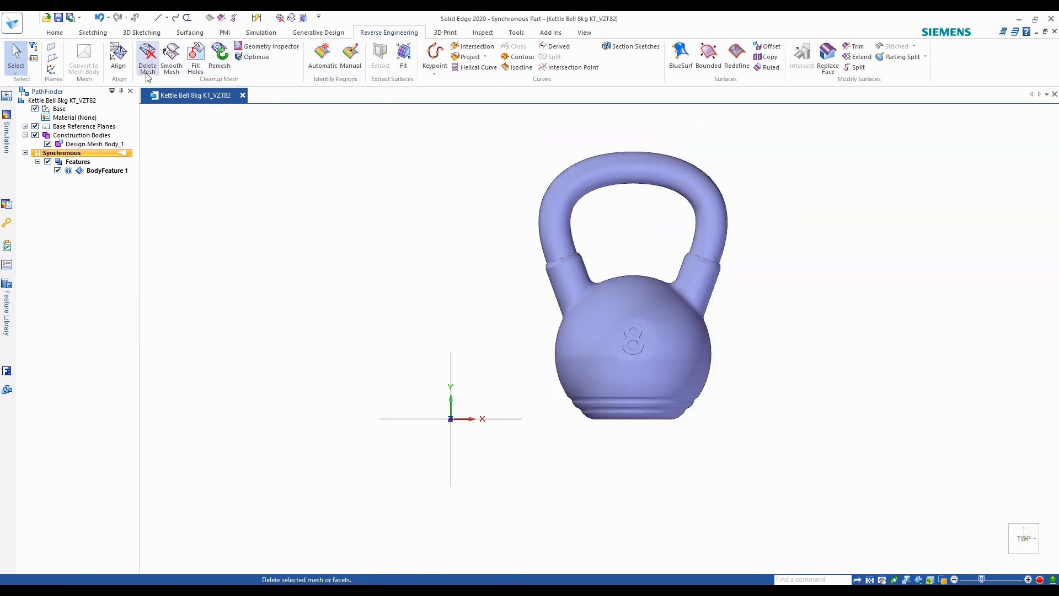
Align the kettlebell mesh body to the base coordinate system using its principal axes
middle_drag(386, 353, 459, 386)
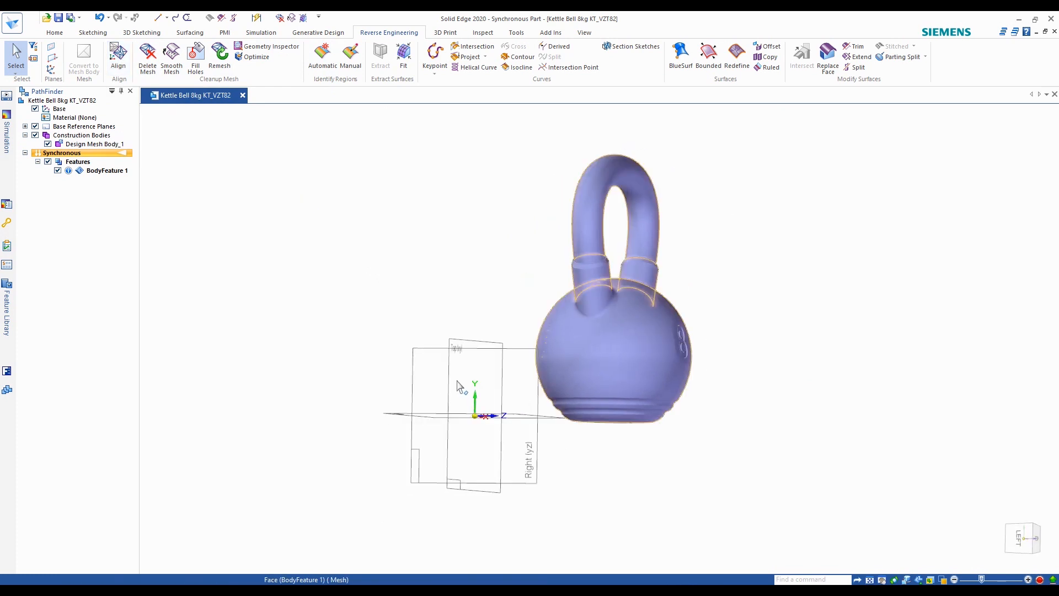
key(ctrl+t)
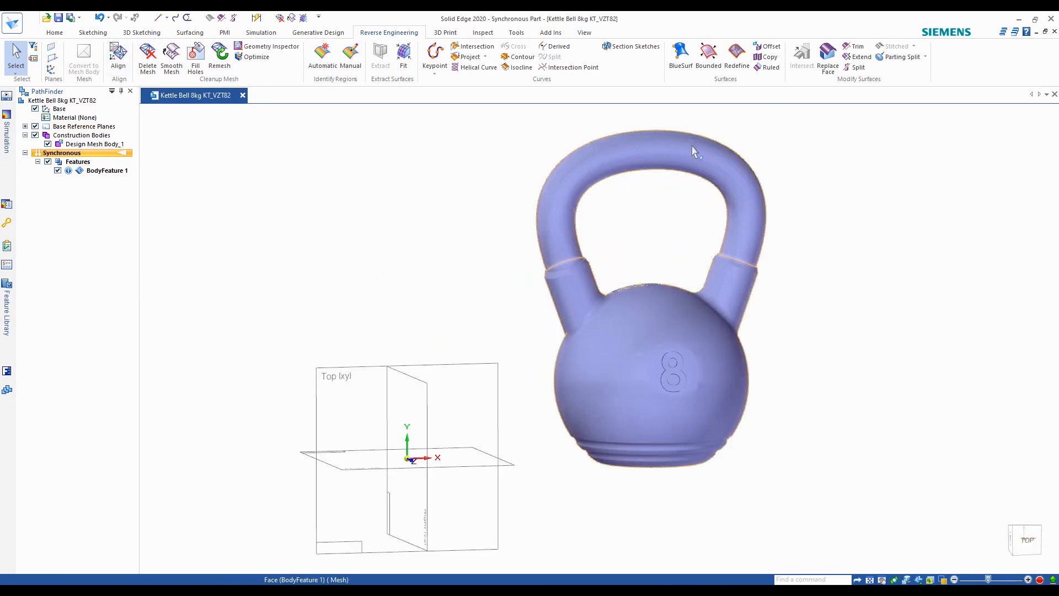
click(118, 55)
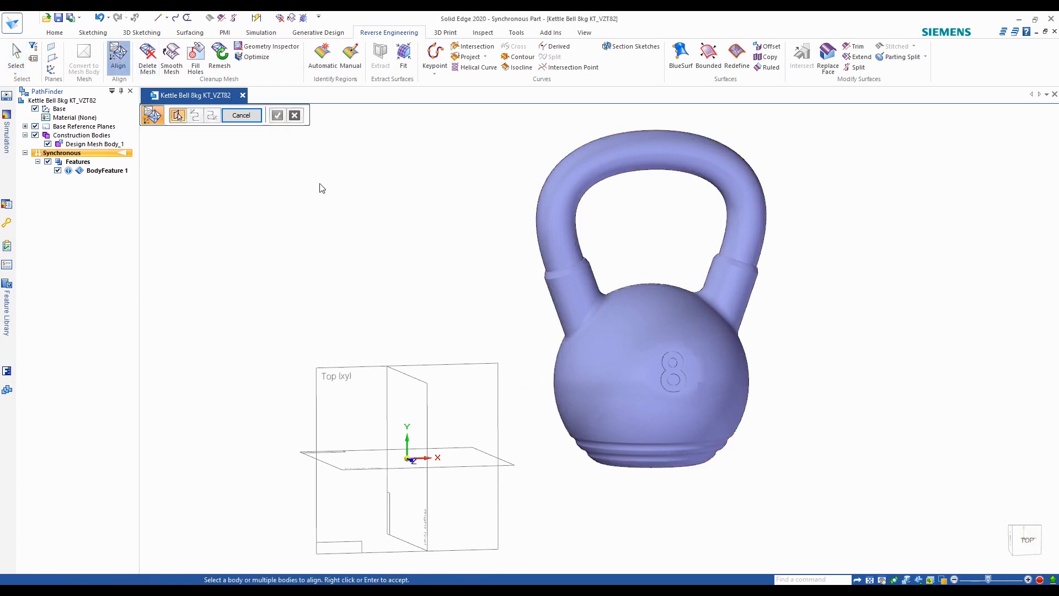
click(570, 283)
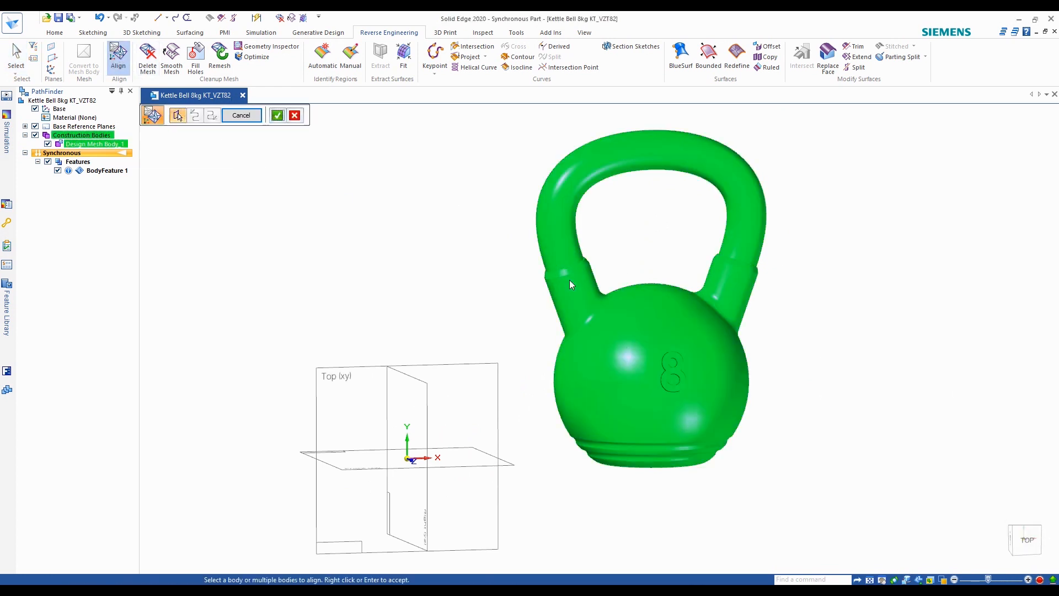
click(277, 116)
middle_drag(660, 330, 627, 352)
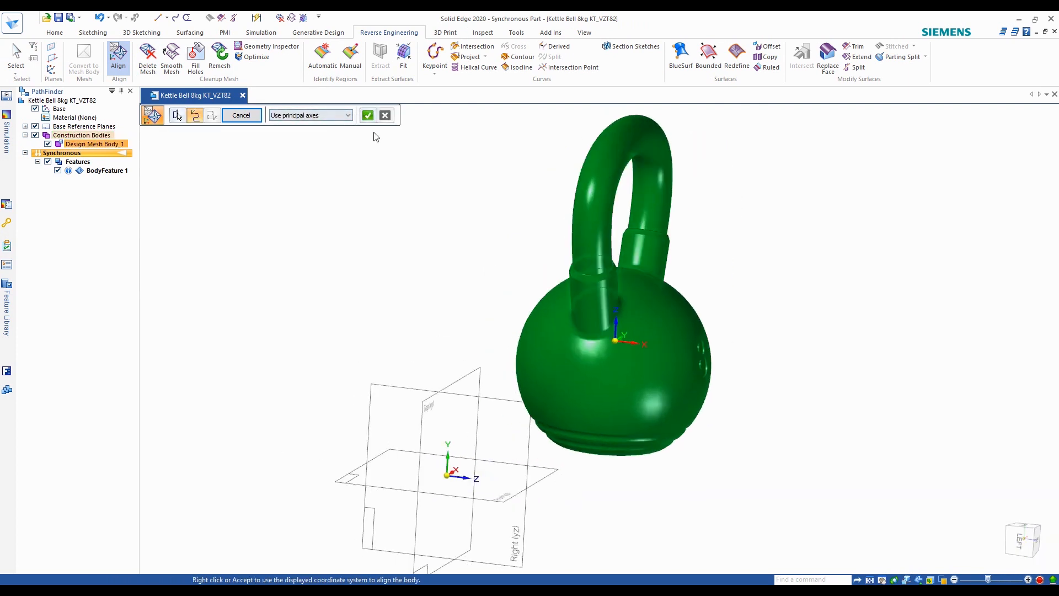
click(369, 117)
middle_drag(485, 267, 435, 386)
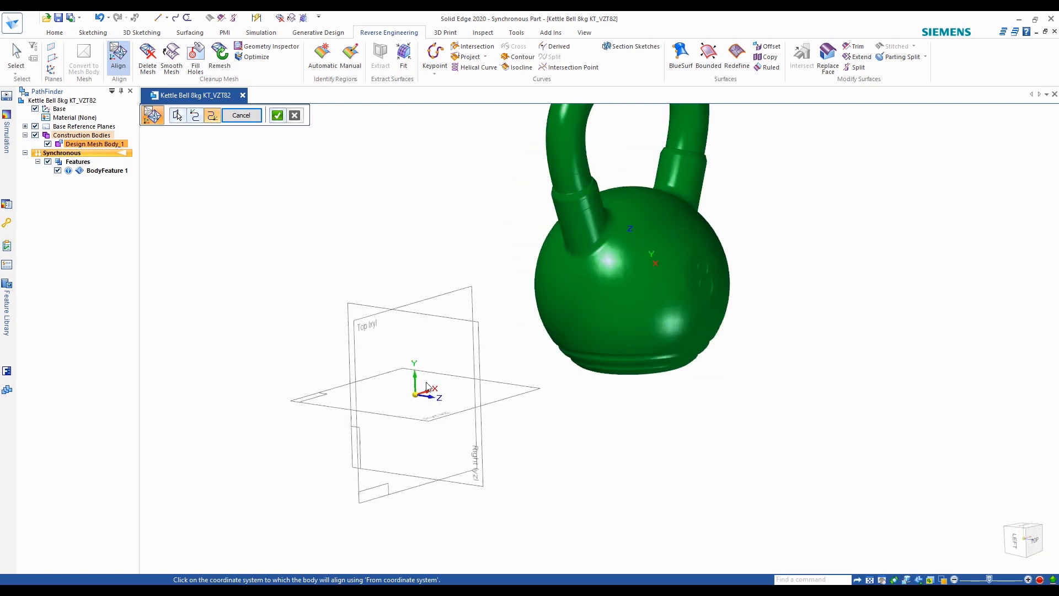
click(277, 116)
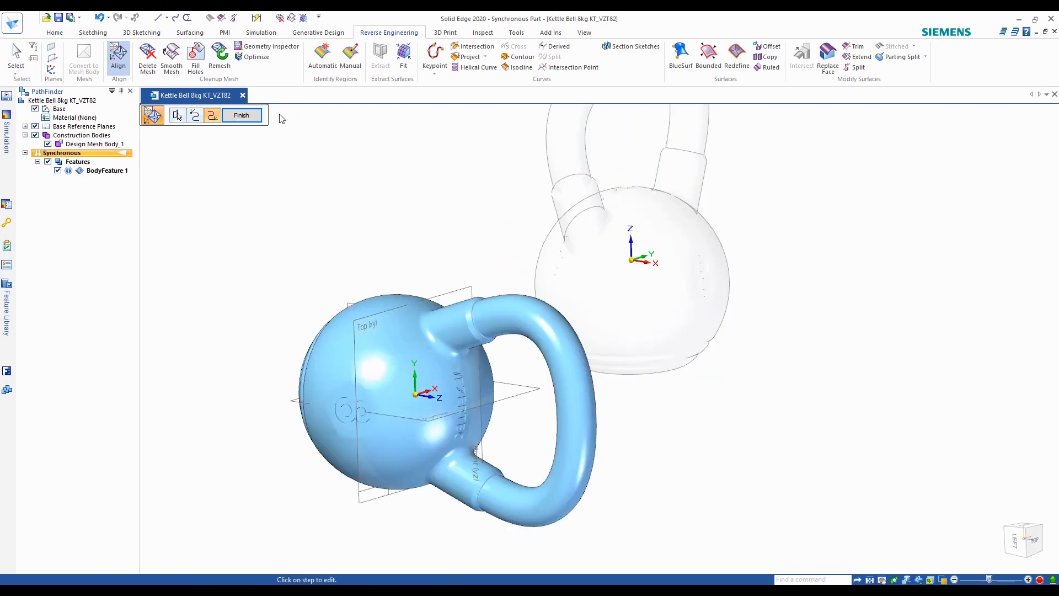
click(241, 115)
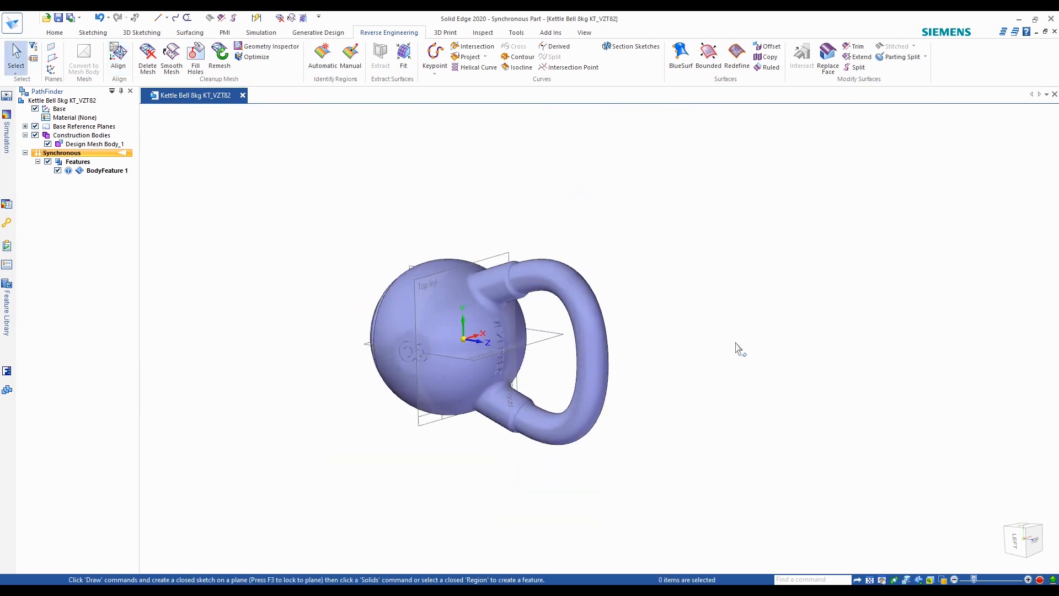
Set the reference plane size to 300 mm in the Solid Edge options
key(ctrl+l)
middle_drag(628, 309, 744, 411)
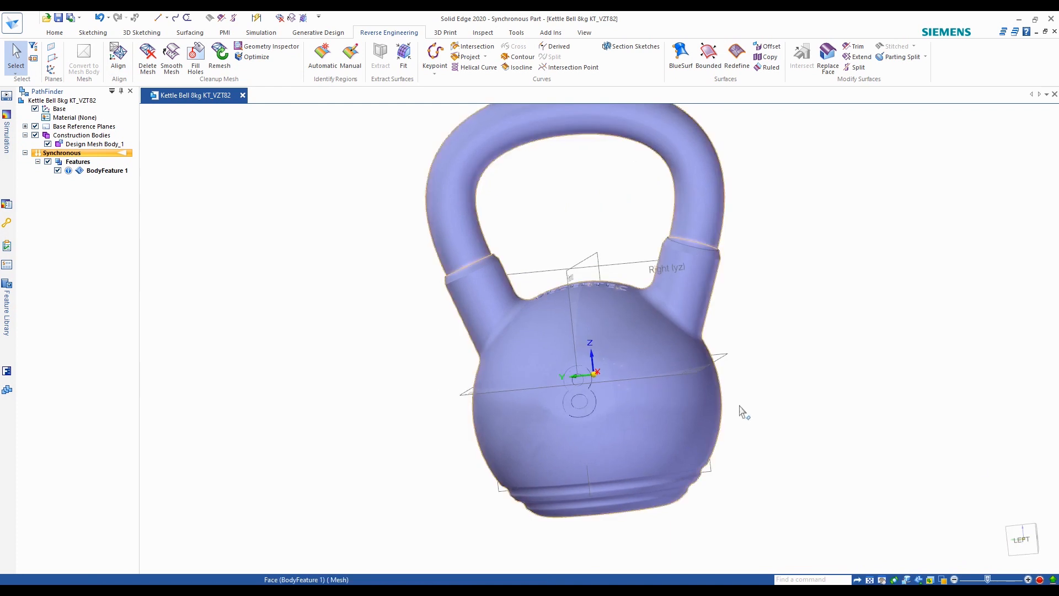
click(1022, 537)
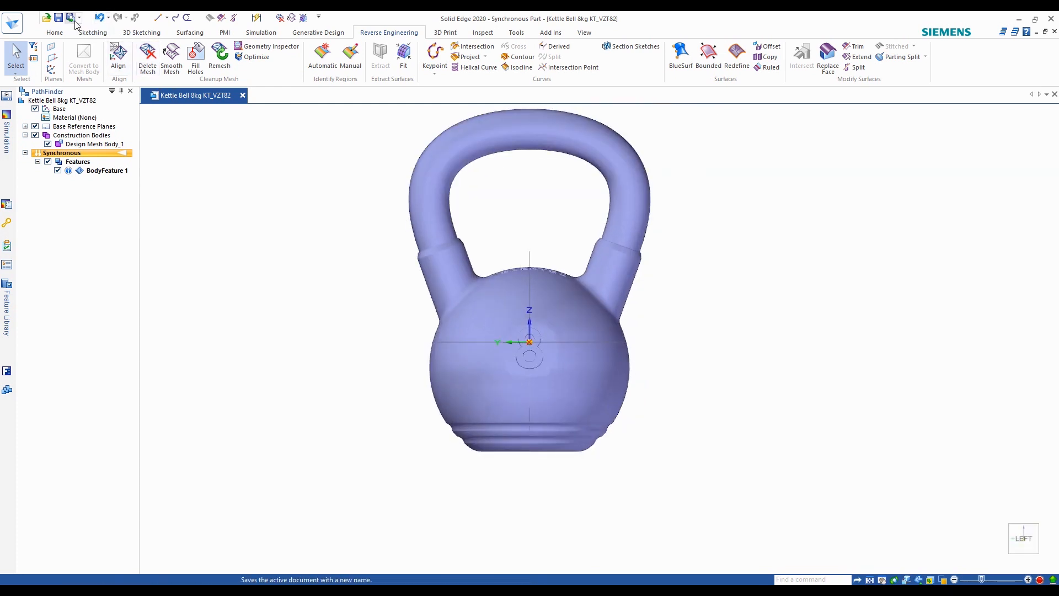
click(13, 23)
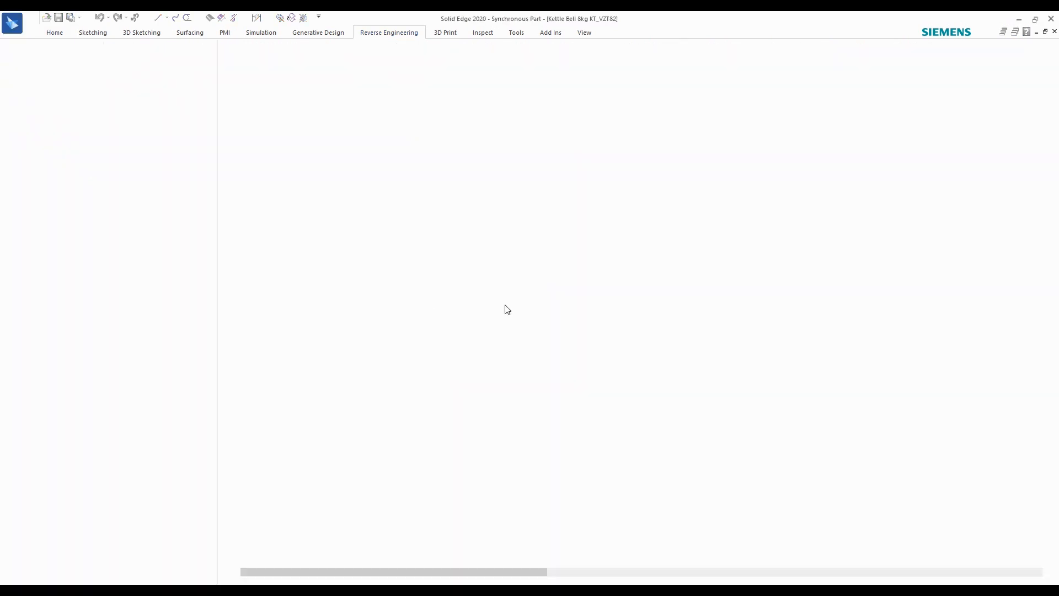
click(47, 264)
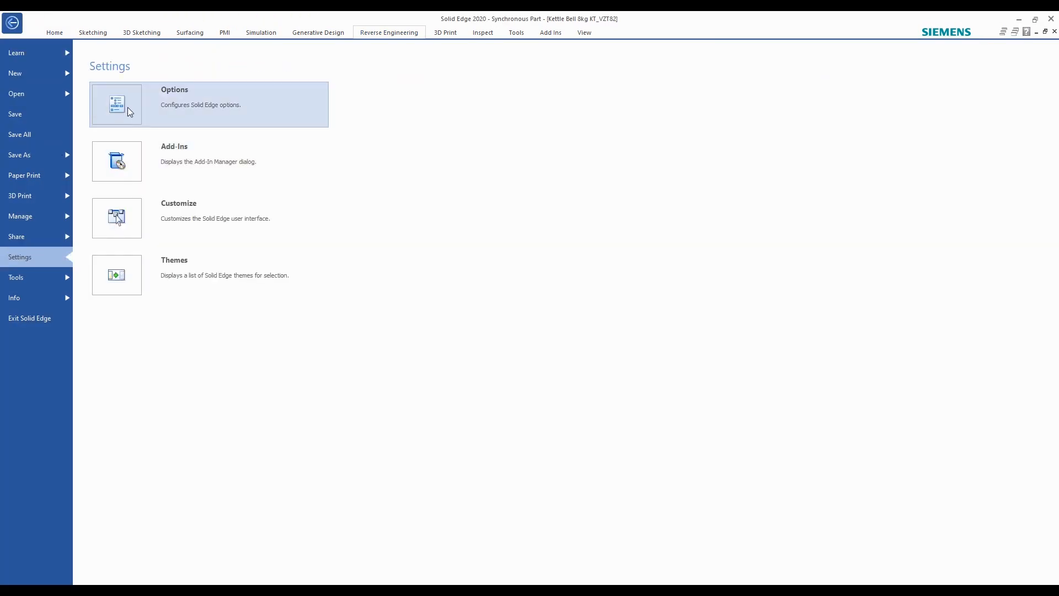
click(170, 122)
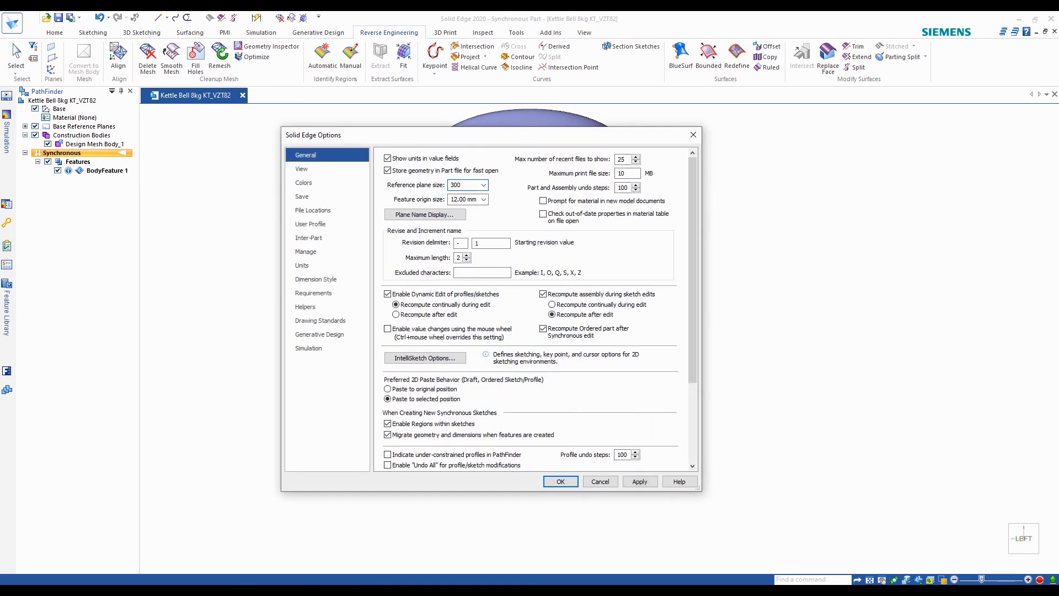
key(Return)
Inspect the aligned kettlebell mesh against the enlarged reference planes, viewing it from the left and back
scroll(705, 386, down, 2)
scroll(739, 331, up, 1)
scroll(614, 221, up, 3)
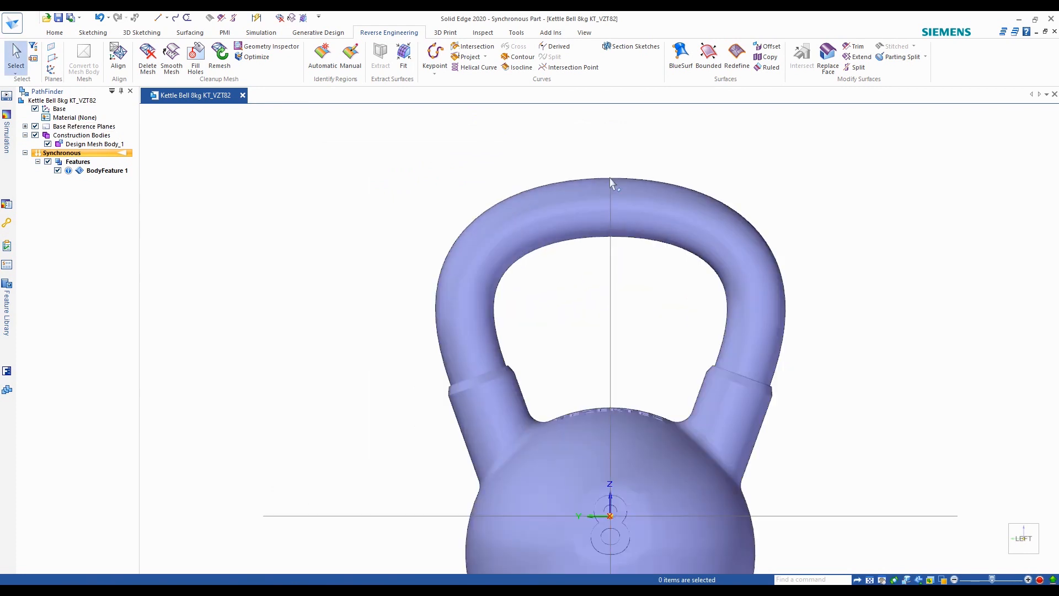
scroll(610, 182, down, 2)
scroll(643, 371, down, 2)
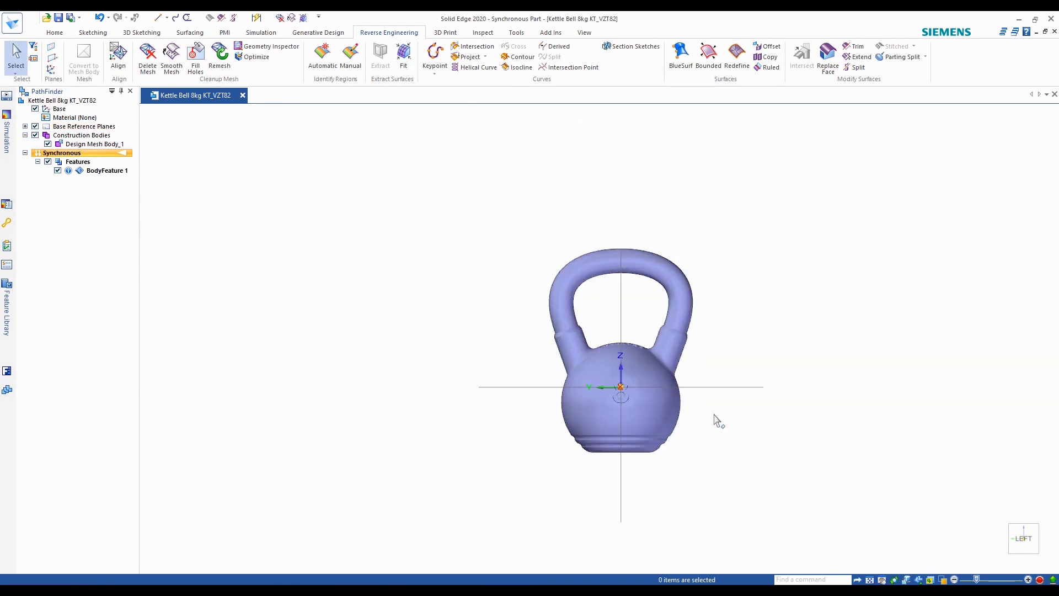
scroll(706, 408, up, 2)
scroll(691, 386, down, 1)
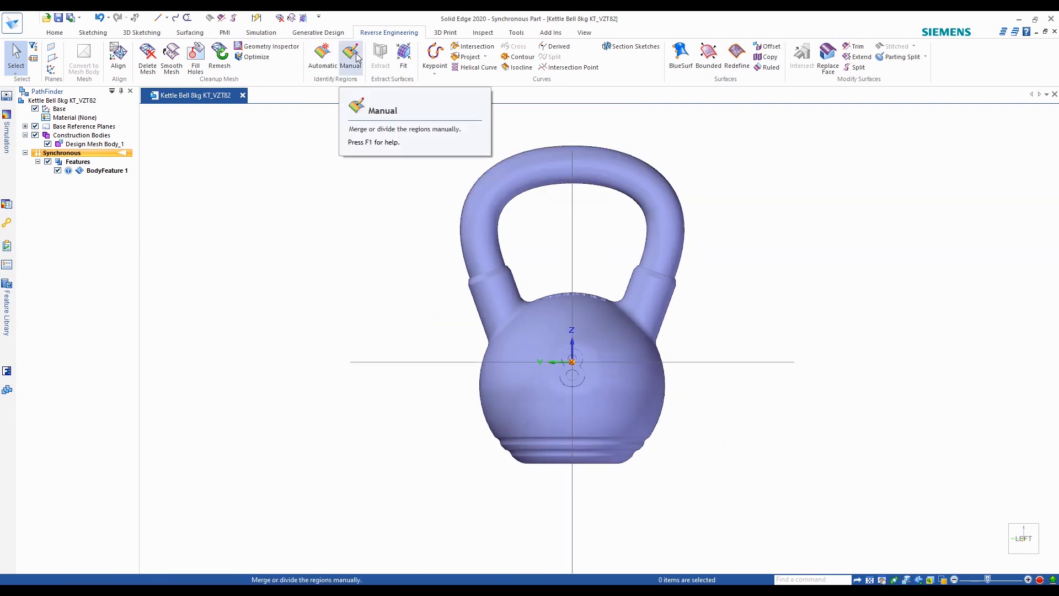
scroll(499, 301, up, 2)
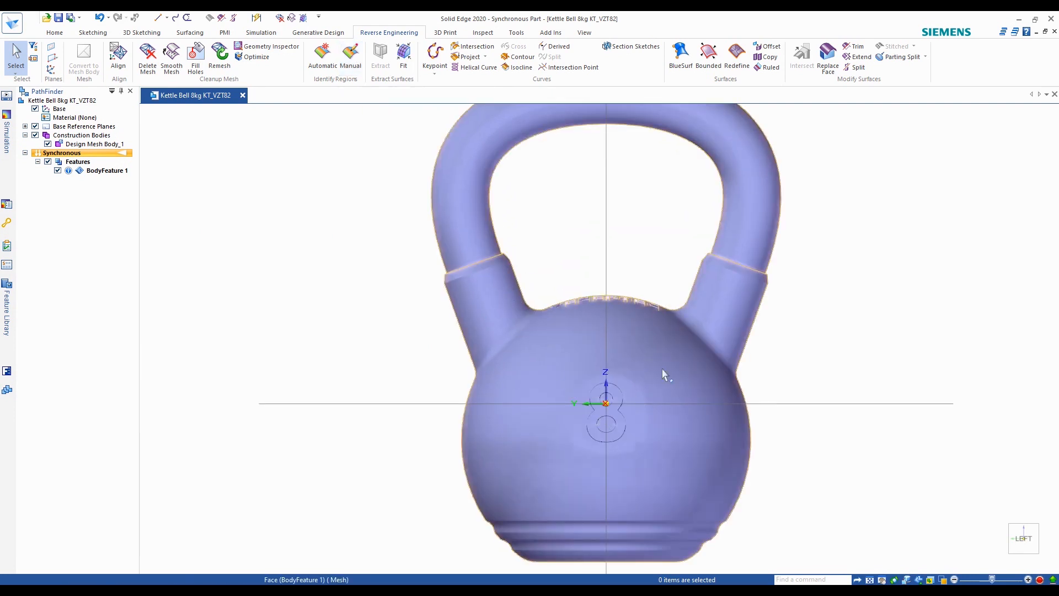
scroll(745, 384, down, 2)
middle_drag(689, 325, 783, 389)
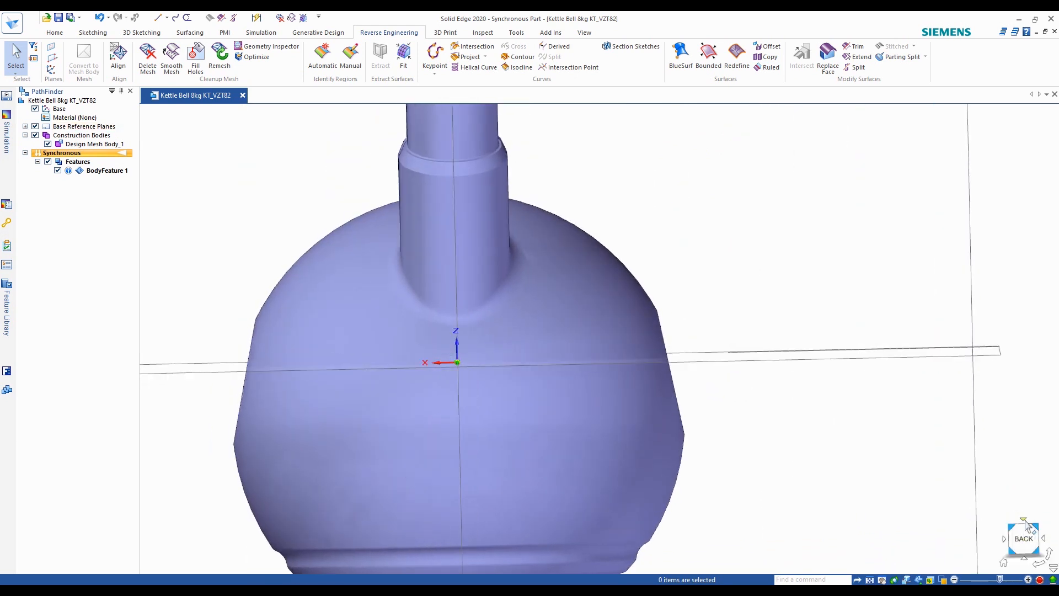
scroll(832, 390, down, 3)
scroll(688, 320, up, 2)
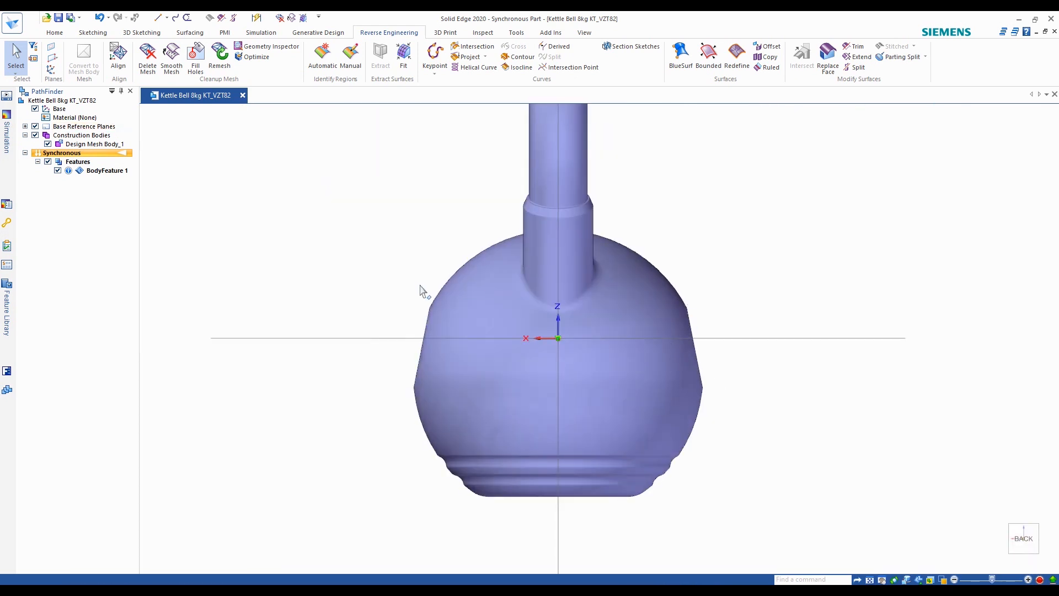
scroll(827, 361, down, 2)
middle_drag(827, 361, 632, 424)
click(1027, 540)
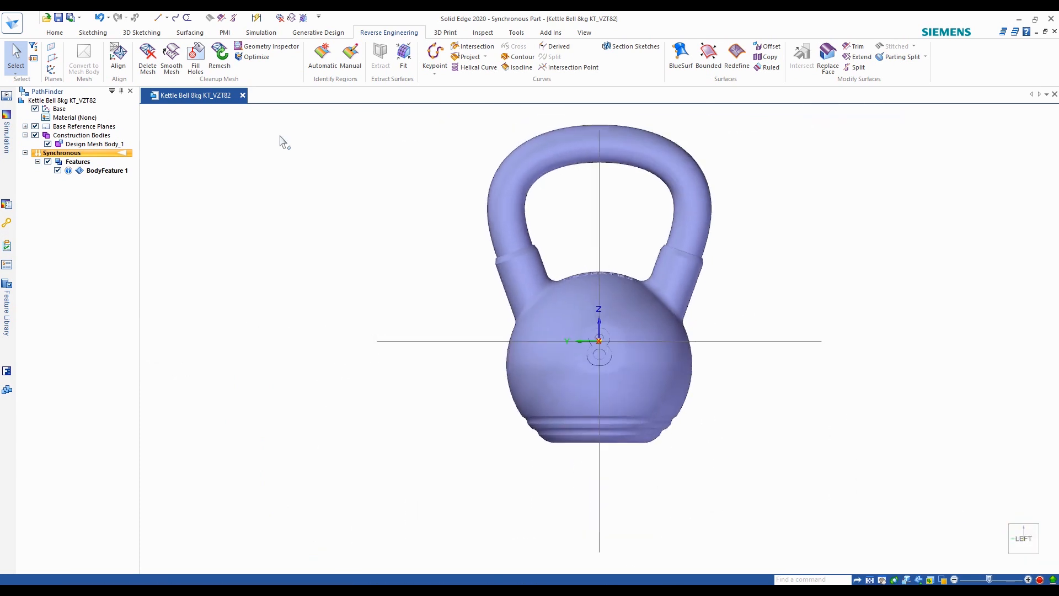
Start manual region identification on the kettlebell mesh and set the region colour to cyan
click(351, 52)
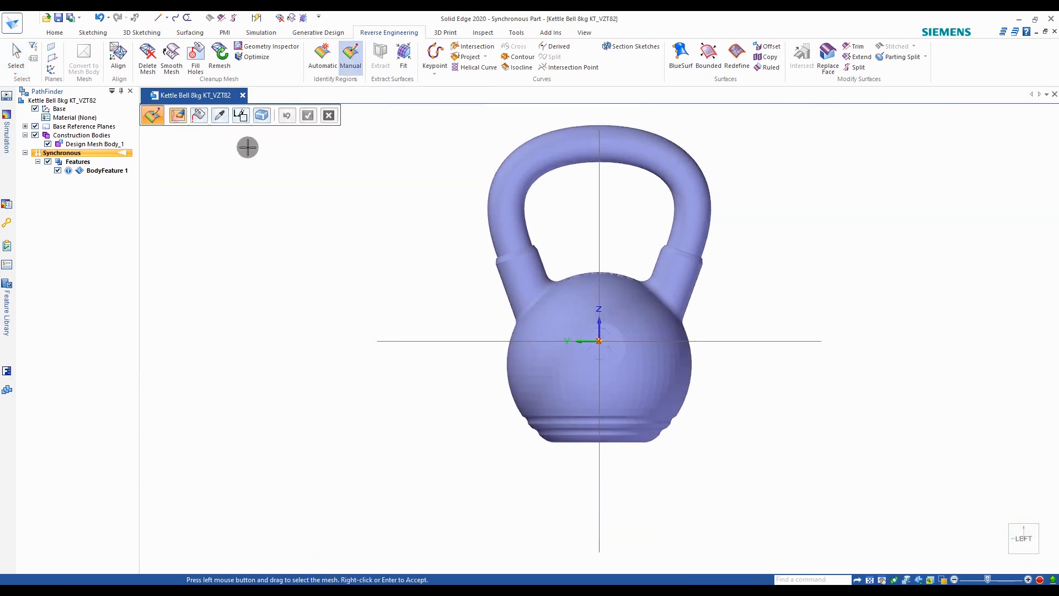
click(244, 117)
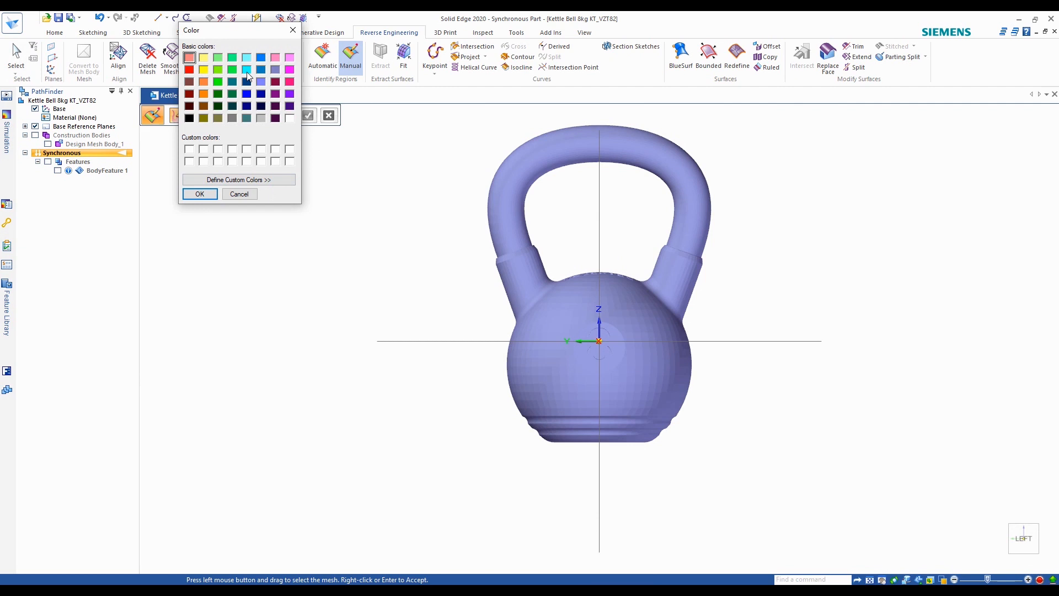
click(199, 194)
Paint a cyan frame around the number 8 on the ball's left face and remove the surplus facets along its outer edge
mouse_move(570, 350)
mouse_down()
mouse_move(560, 319)
mouse_move(549, 332)
mouse_up()
scroll(550, 332, up, 2)
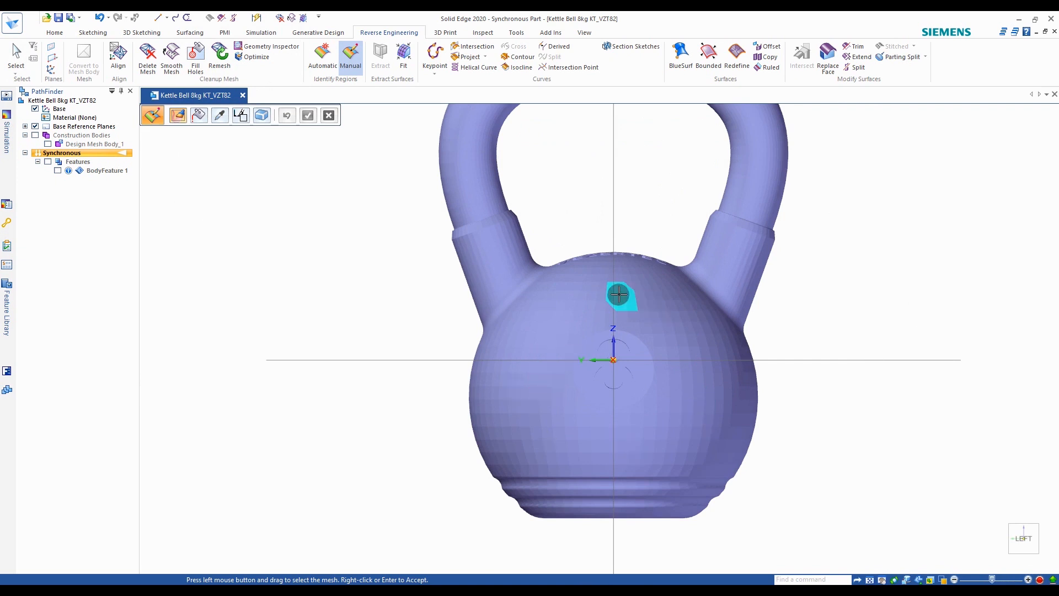
scroll(555, 402, up, 1)
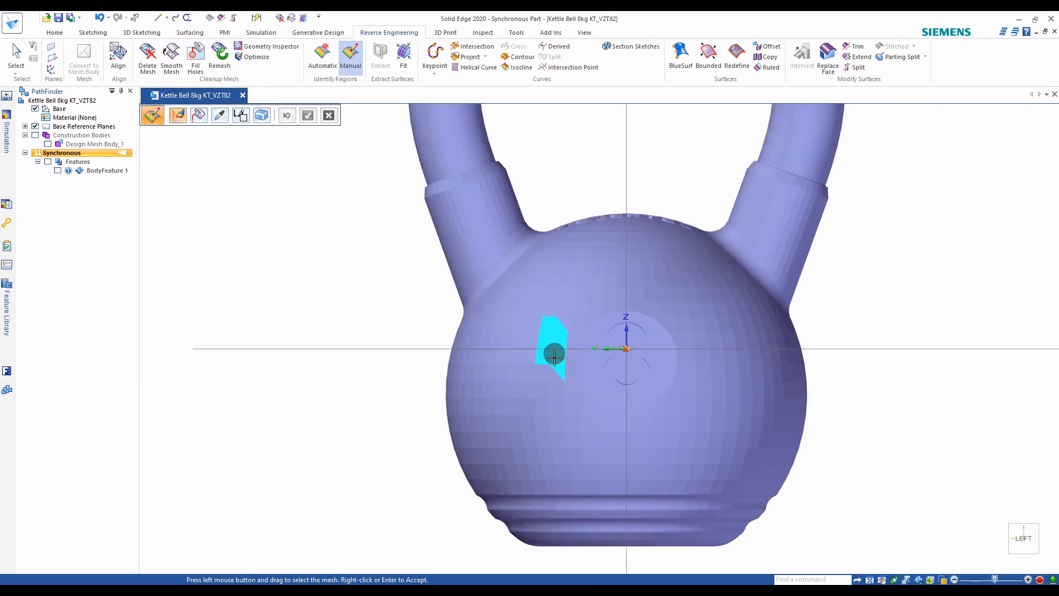
drag(555, 341, 553, 398)
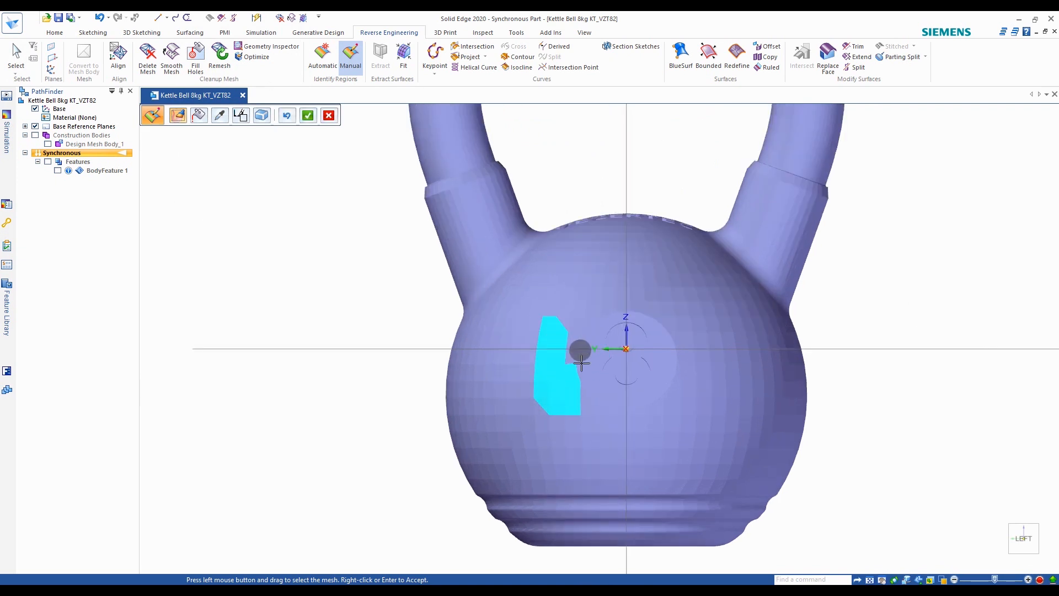
drag(584, 395, 557, 421)
key(ctrl+z)
mouse_move(564, 421)
mouse_down()
mouse_move(546, 412)
mouse_move(546, 427)
mouse_move(699, 430)
mouse_move(690, 292)
mouse_up()
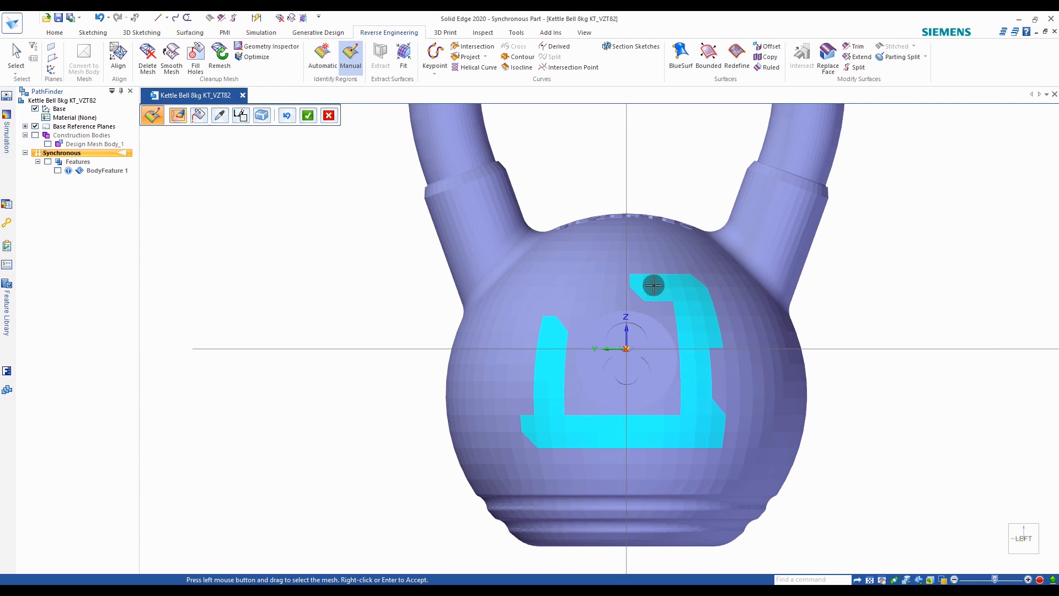
mouse_move(611, 288)
mouse_down()
mouse_move(568, 287)
mouse_move(515, 381)
mouse_move(475, 354)
mouse_move(440, 387)
mouse_up()
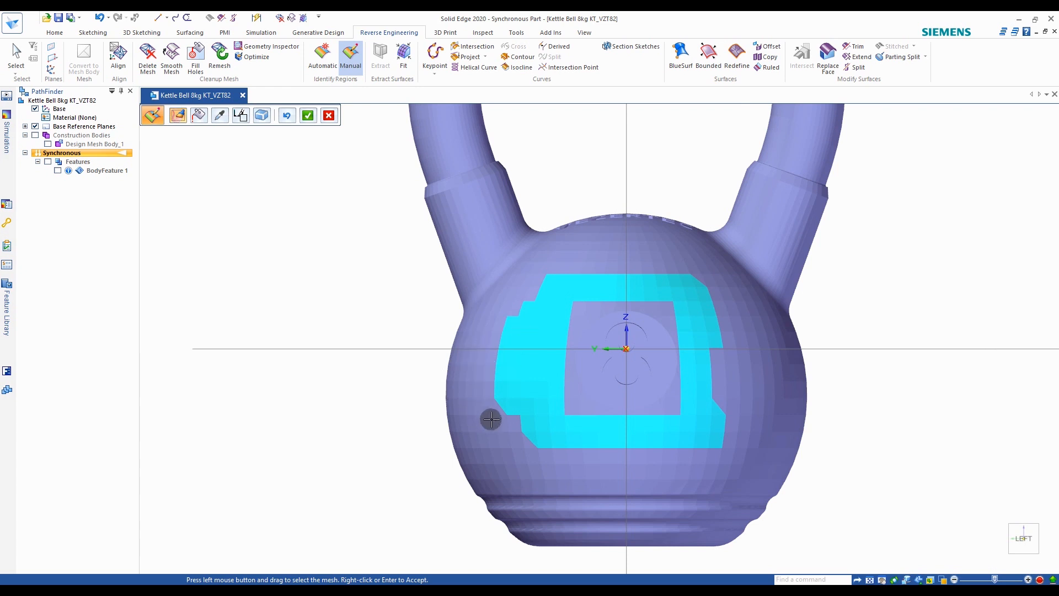
shift+drag(496, 412, 499, 341)
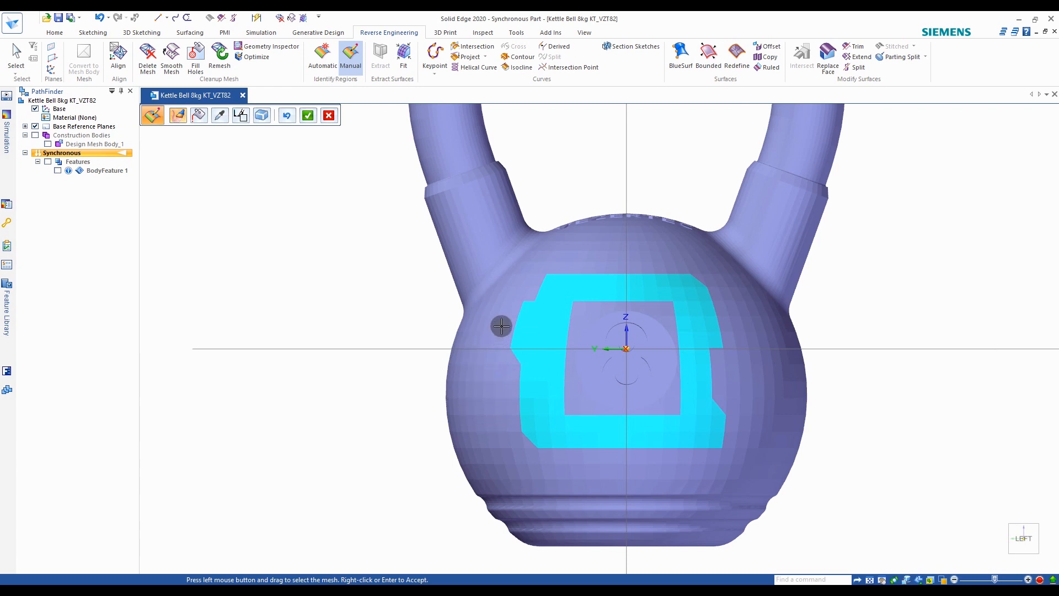
scroll(577, 381, down, 2)
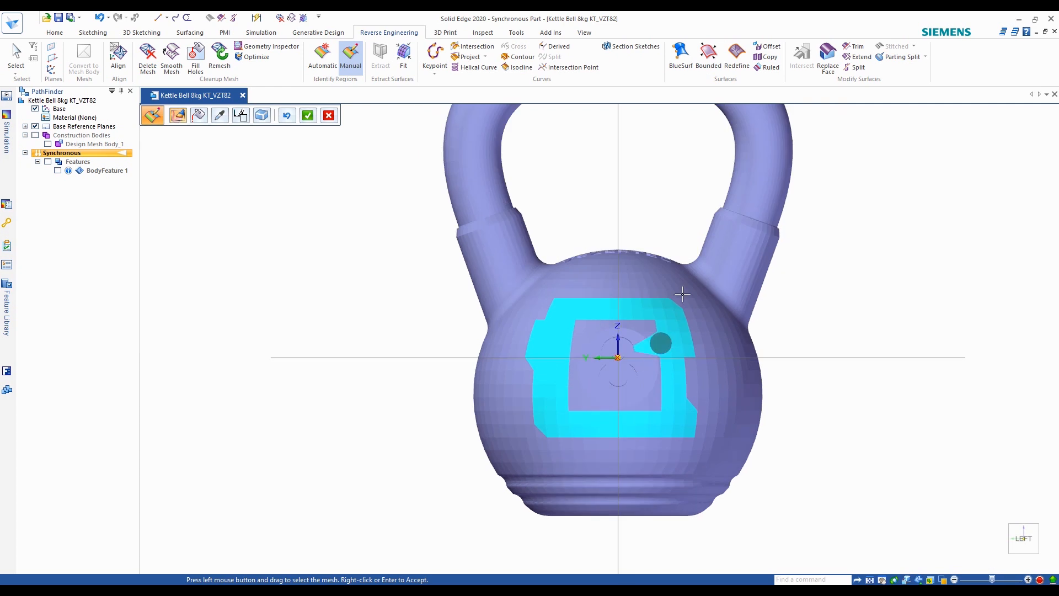
scroll(575, 297, up, 2)
Paint a cyan band over the upper left side of the ball, below the embossed lettering, and around the front handle base
click(575, 297)
middle_drag(575, 297, 567, 288)
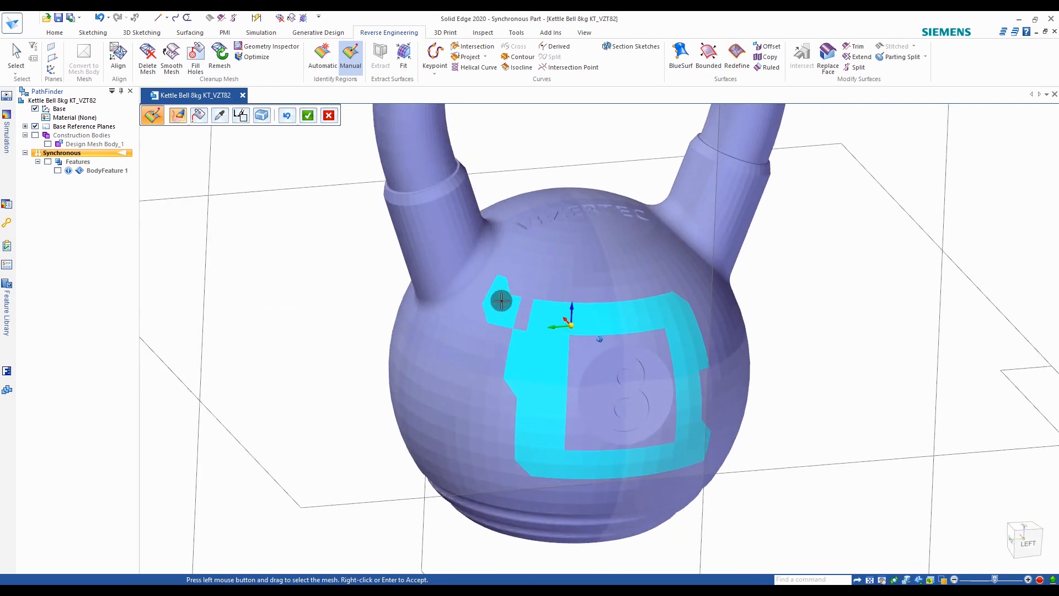
click(484, 301)
mouse_move(484, 301)
mouse_down()
mouse_move(532, 253)
mouse_move(647, 237)
mouse_up()
mouse_move(647, 237)
middle_down()
mouse_move(638, 239)
mouse_move(685, 243)
mouse_move(768, 288)
mouse_move(693, 336)
middle_up()
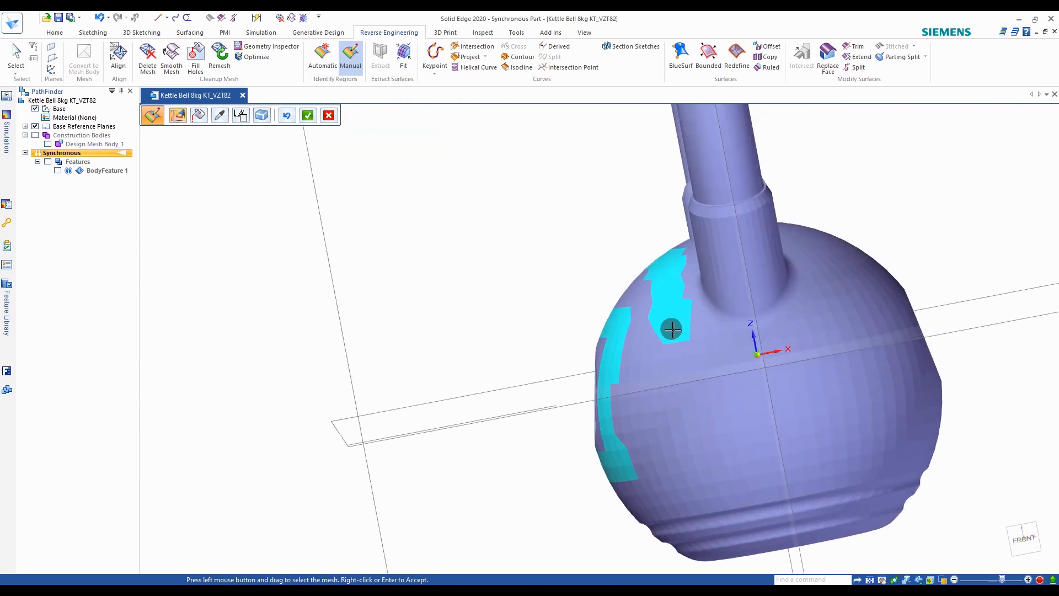
mouse_move(719, 357)
mouse_down()
mouse_move(780, 349)
mouse_move(827, 295)
mouse_up()
middle_drag(827, 295, 725, 379)
Continue the cyan band across the upper right side of the ball and around the back handle base
drag(725, 379, 733, 322)
mouse_move(733, 321)
middle_down()
mouse_move(704, 384)
mouse_move(675, 409)
middle_up()
drag(699, 377, 787, 359)
mouse_move(787, 359)
middle_down()
mouse_move(815, 372)
mouse_move(809, 382)
middle_up()
mouse_move(809, 382)
mouse_down()
mouse_move(872, 409)
mouse_move(896, 407)
mouse_up()
mouse_move(895, 406)
middle_down()
mouse_move(839, 463)
mouse_move(761, 473)
middle_up()
mouse_move(762, 473)
mouse_down()
mouse_move(820, 465)
mouse_move(872, 431)
mouse_move(872, 395)
mouse_move(883, 391)
mouse_up()
mouse_move(882, 391)
middle_down()
mouse_move(936, 458)
mouse_move(970, 475)
middle_up()
Paint a cyan frame around the number on the ball's right face and trim the excess facets inside it
click(1009, 526)
scroll(653, 351, up, 3)
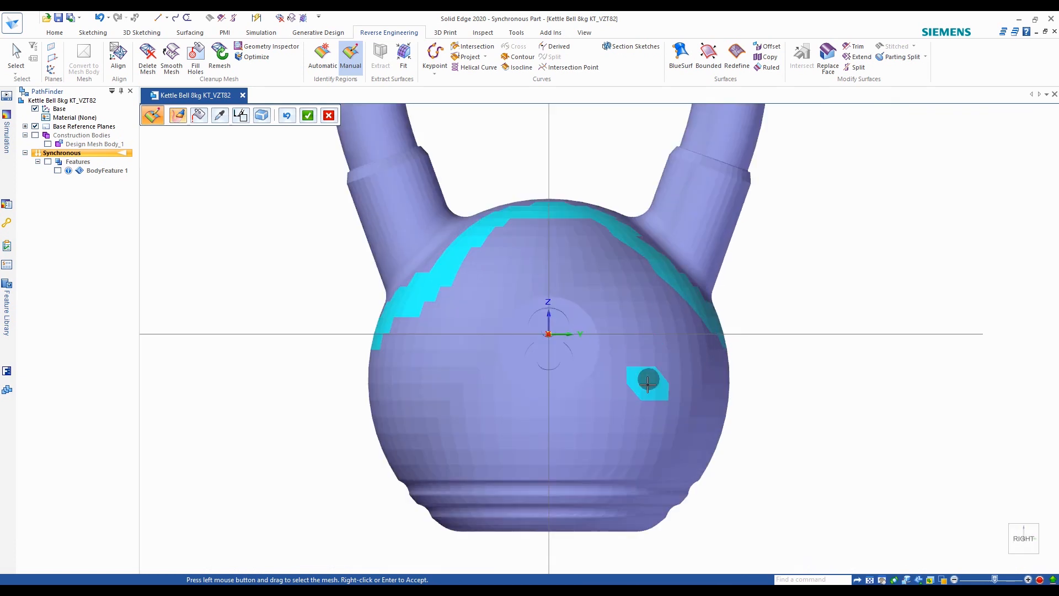
scroll(704, 376, down, 1)
scroll(557, 359, up, 2)
mouse_move(497, 332)
mouse_down()
mouse_move(494, 419)
mouse_move(686, 431)
mouse_move(688, 331)
mouse_move(673, 274)
mouse_move(551, 255)
mouse_move(503, 261)
mouse_up()
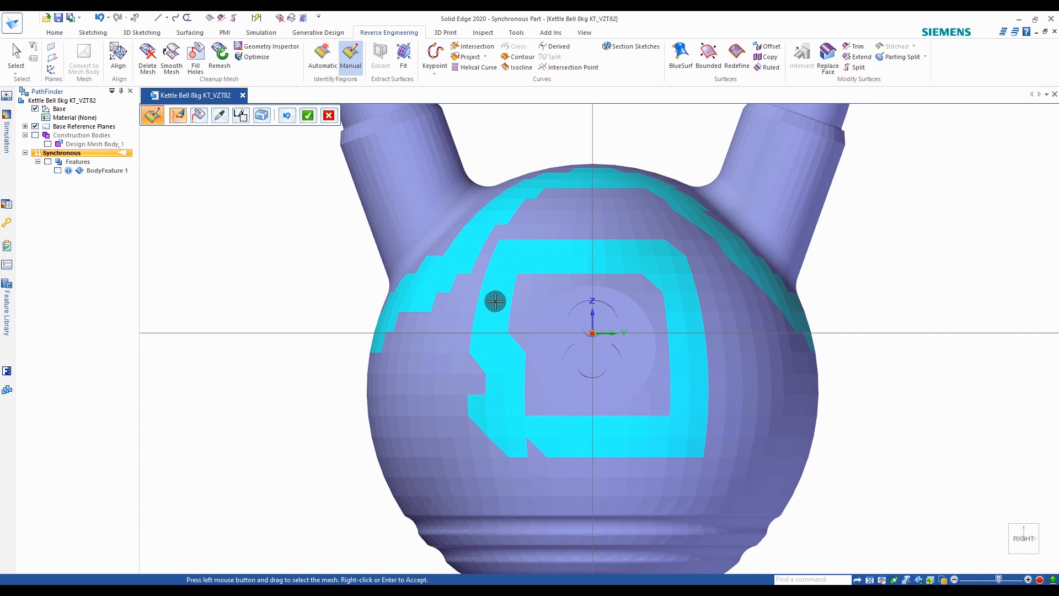
mouse_move(496, 319)
mouse_down()
mouse_move(532, 343)
mouse_move(529, 333)
mouse_move(528, 404)
mouse_up()
drag(640, 298, 647, 283)
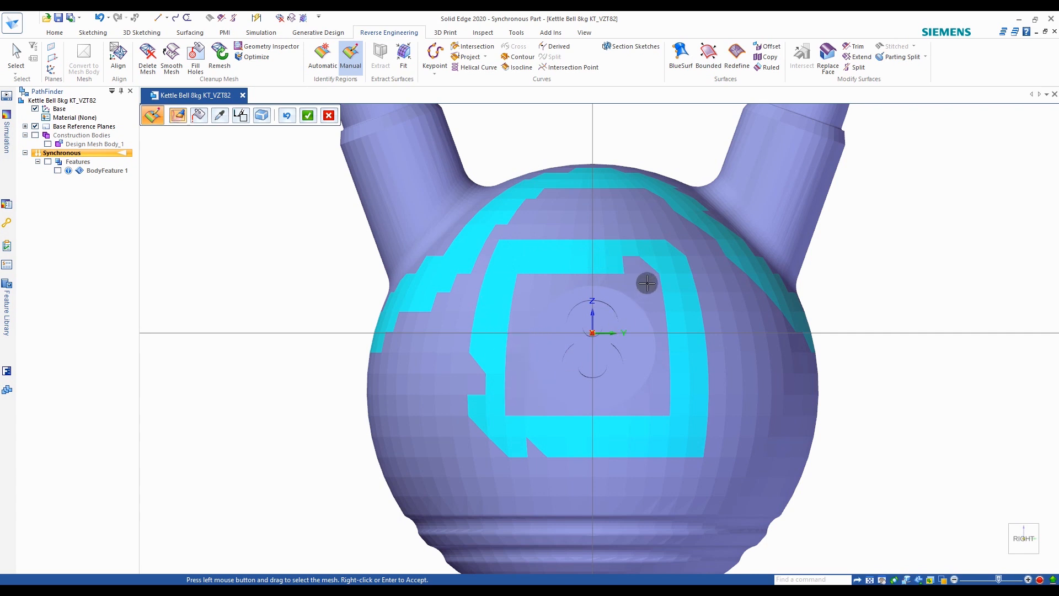
mouse_move(574, 400)
mouse_down()
mouse_move(575, 414)
mouse_move(522, 448)
mouse_up()
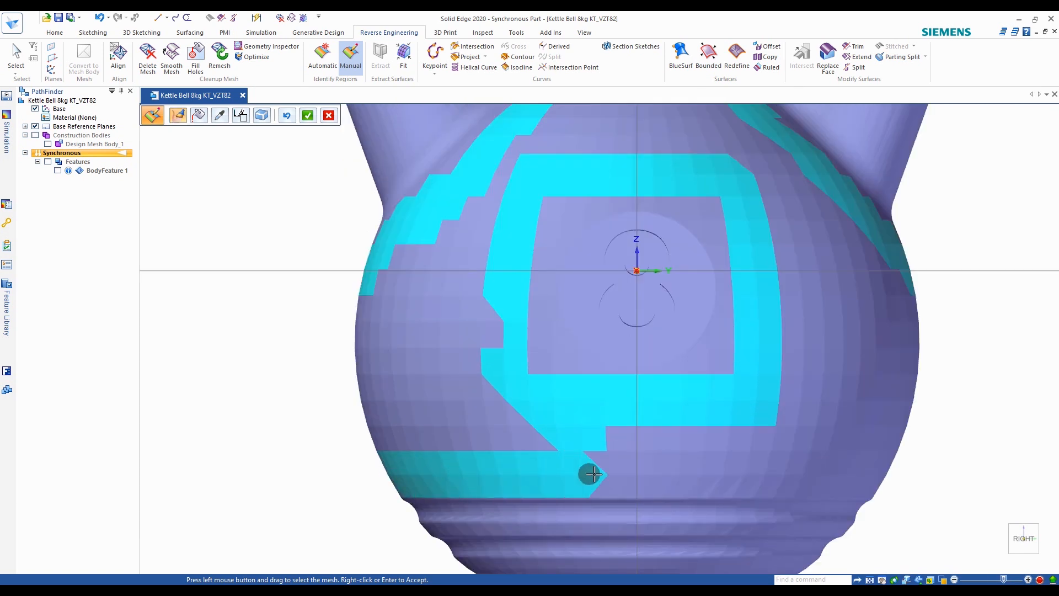
Paint a cyan band around the ball's lower edge above the stepped base, covering the right, back, left and front sides
drag(770, 470, 865, 473)
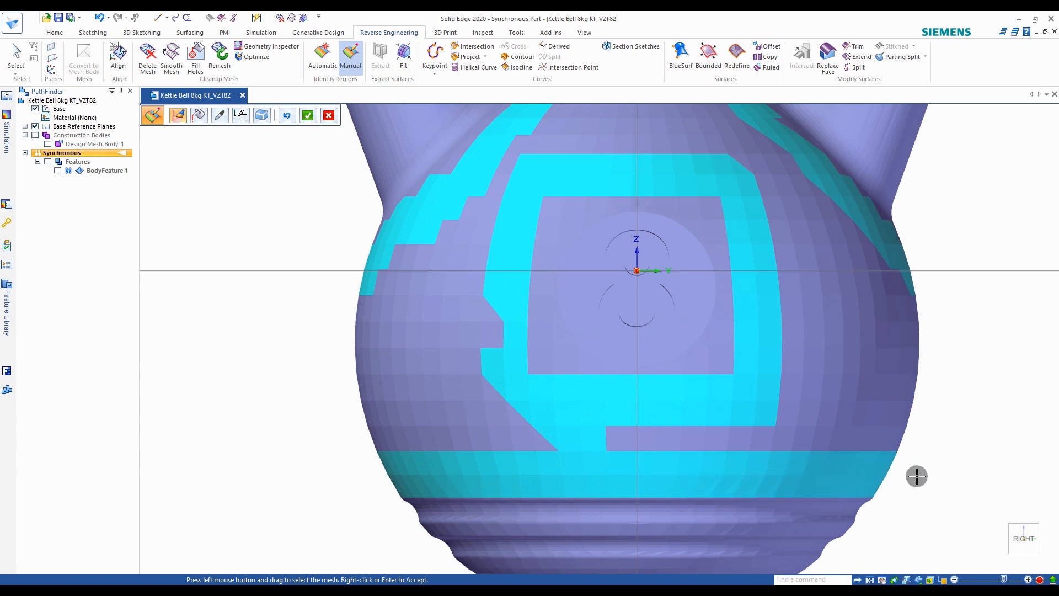
scroll(926, 458, down, 2)
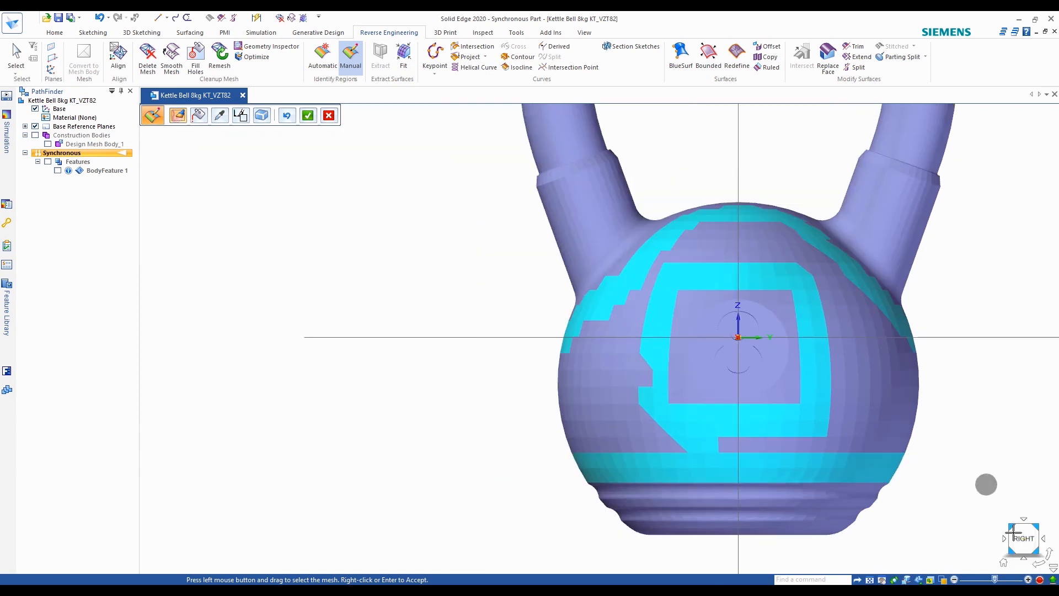
click(1045, 537)
scroll(597, 401, up, 2)
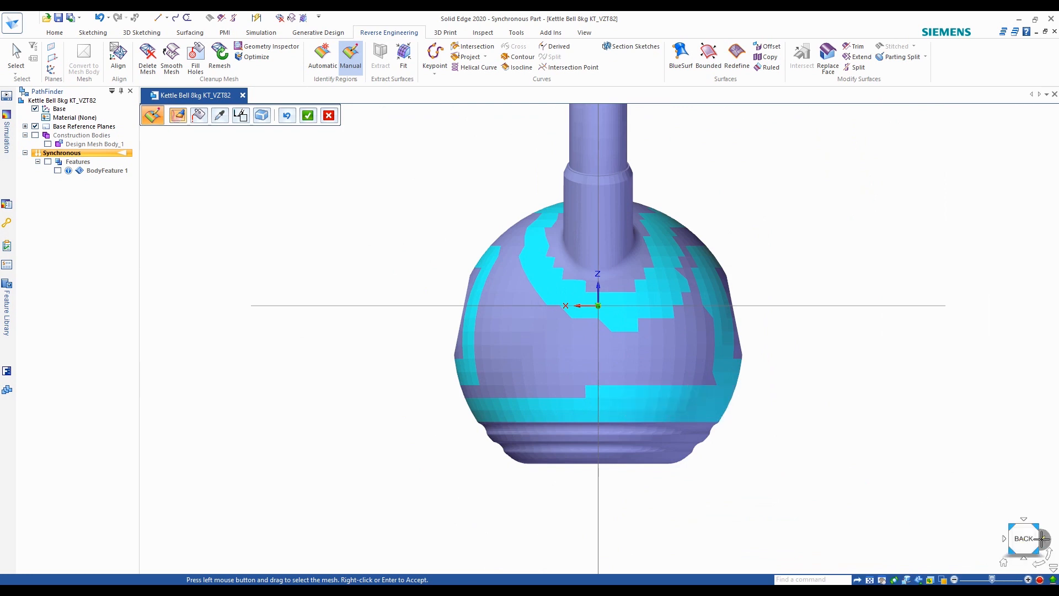
click(1044, 538)
scroll(500, 392, up, 3)
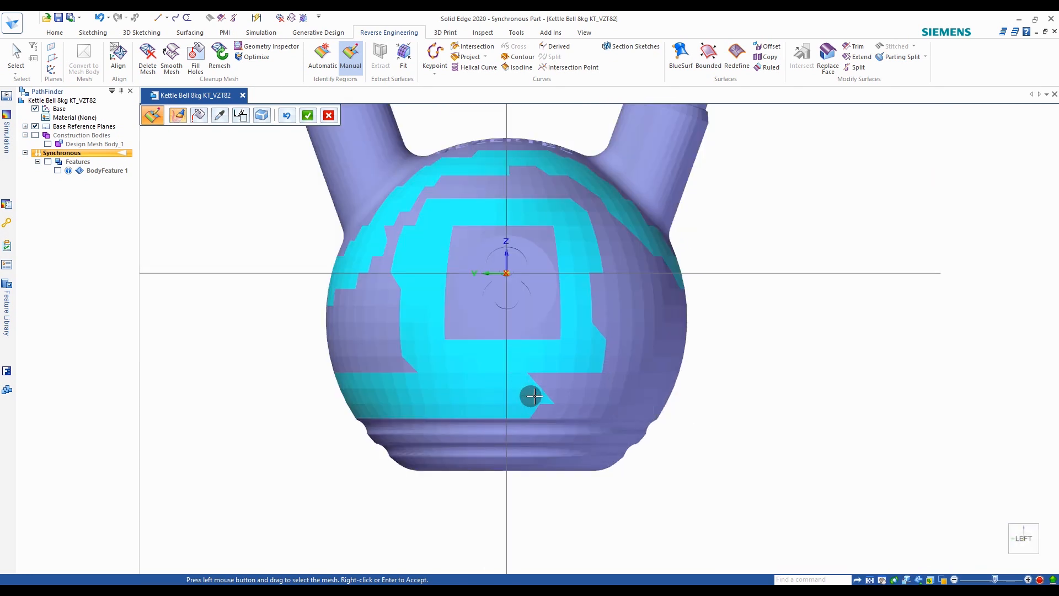
drag(533, 395, 630, 398)
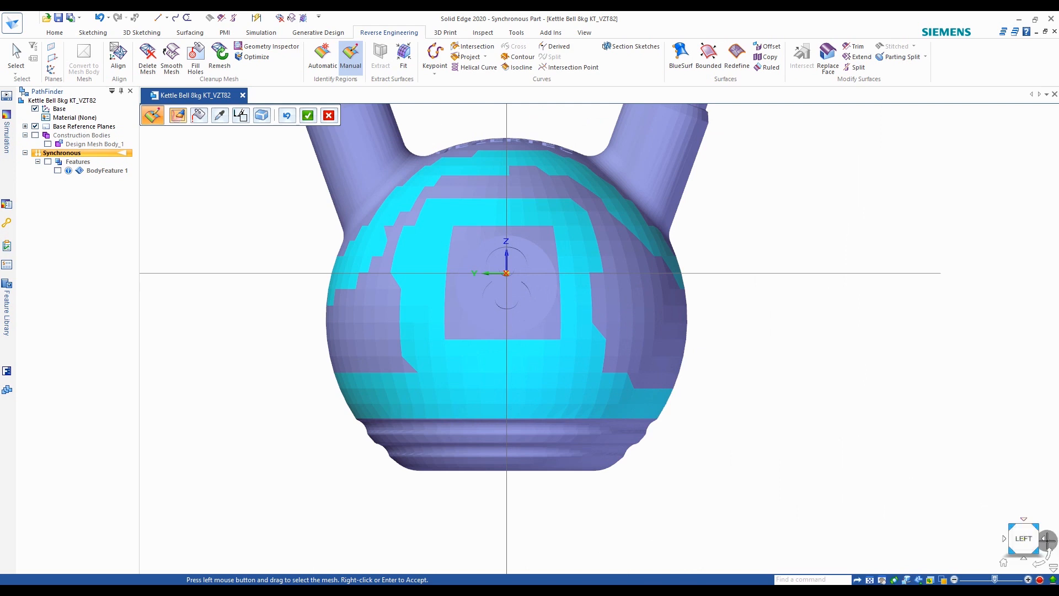
click(1045, 539)
scroll(601, 402, up, 3)
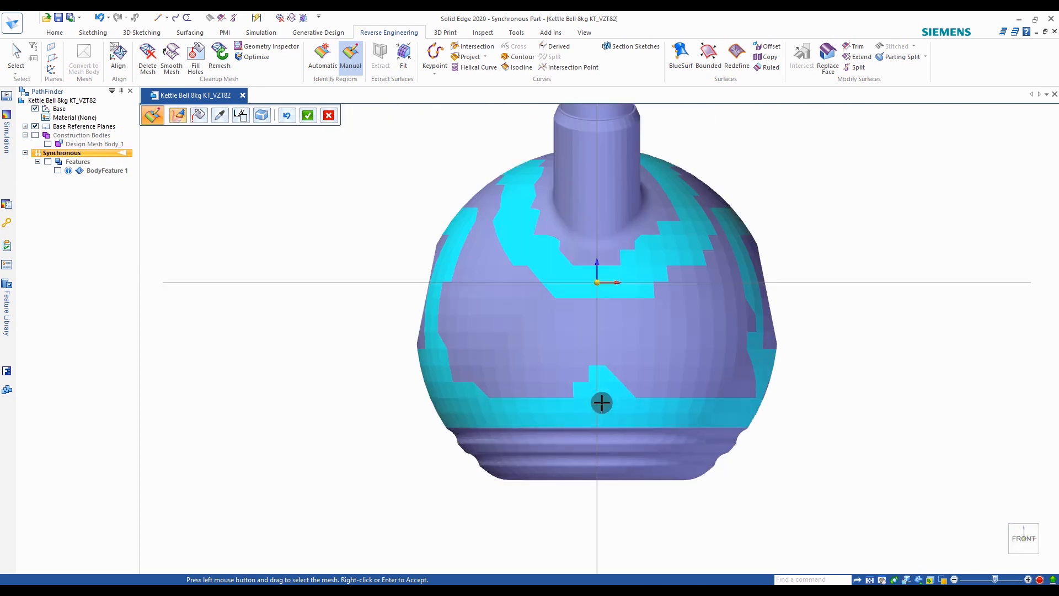
scroll(773, 309, down, 3)
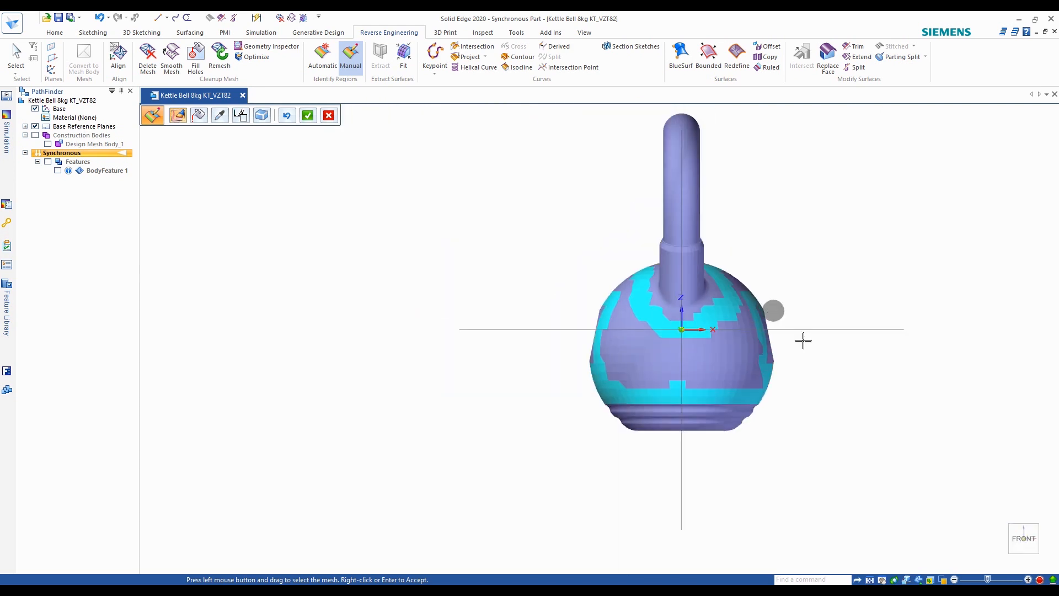
Fill the unpainted facets between the cyan bands on the right and back sides of the ball
scroll(803, 392, up, 2)
key(ctrl+r)
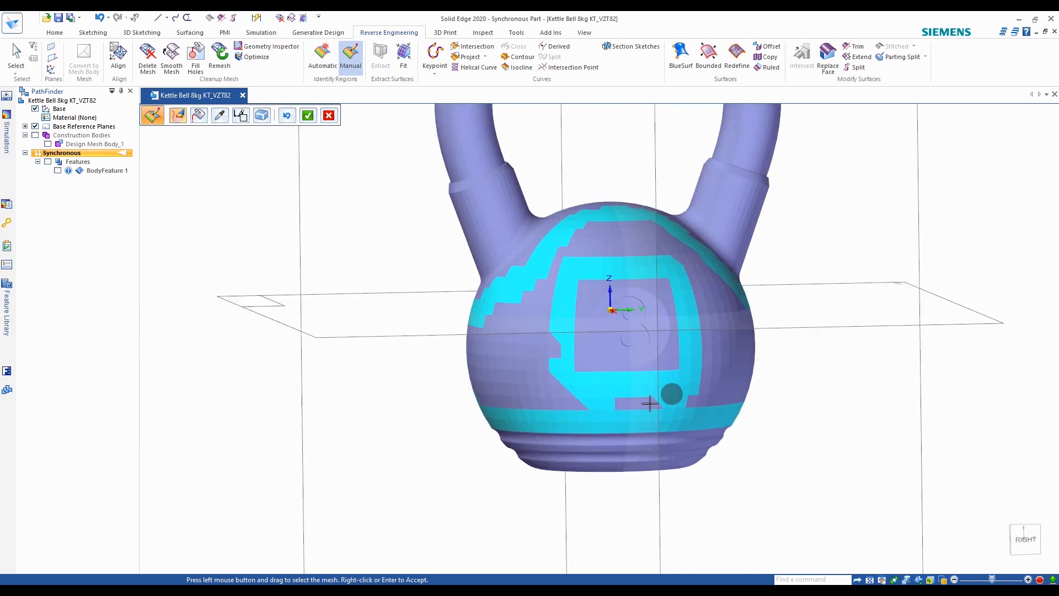
mouse_move(710, 402)
middle_down()
mouse_move(677, 406)
mouse_move(712, 397)
mouse_move(678, 361)
mouse_move(720, 408)
middle_up()
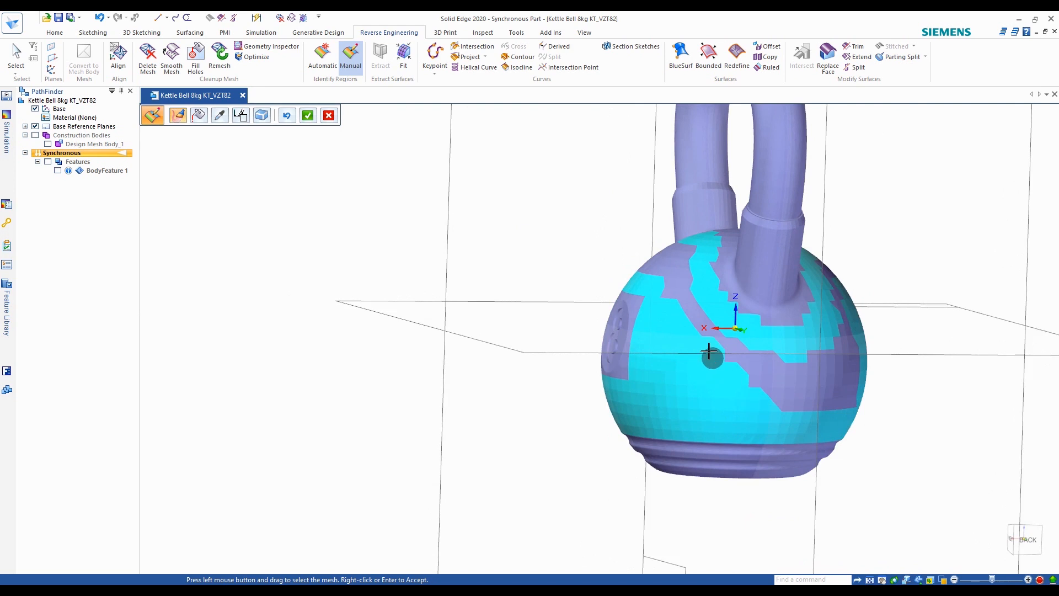
drag(710, 352, 790, 386)
middle_drag(810, 389, 701, 371)
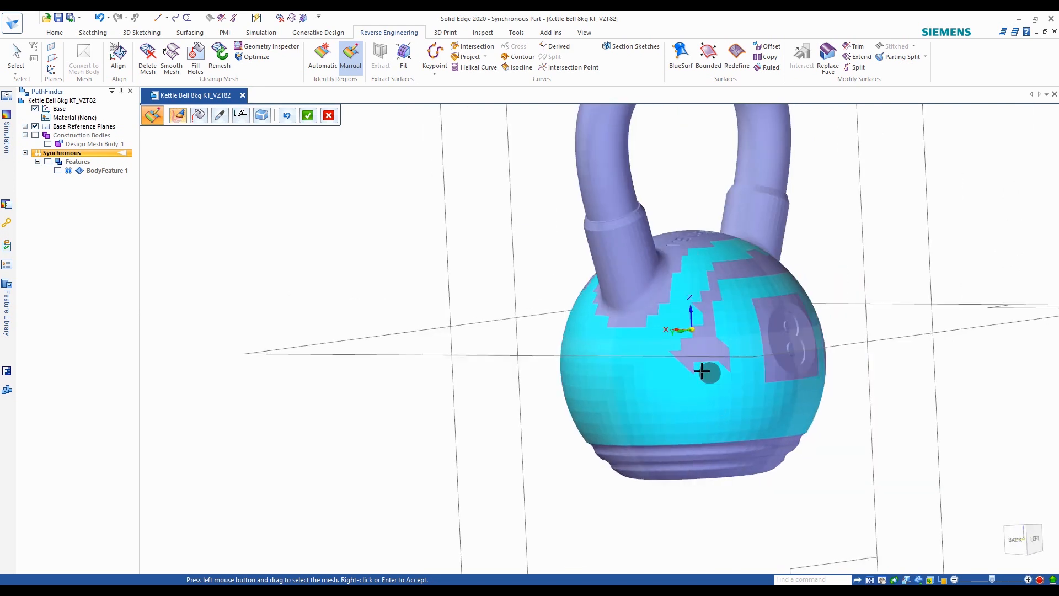
Fill the remaining unpainted patches on the left, front and upper right of the ball, leaving the number areas out
middle_drag(707, 315, 717, 315)
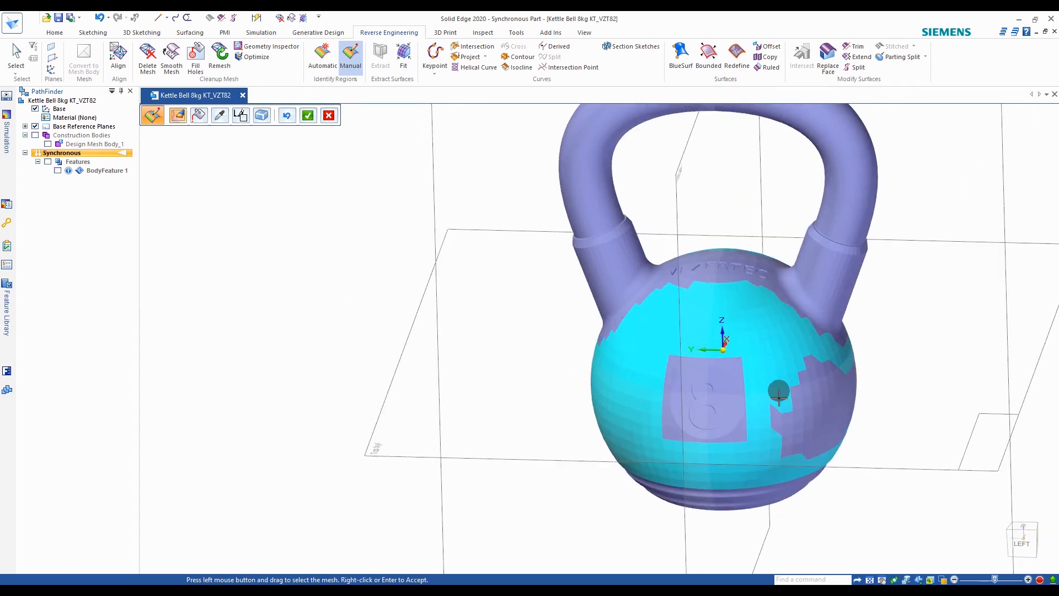
middle_drag(779, 395, 679, 411)
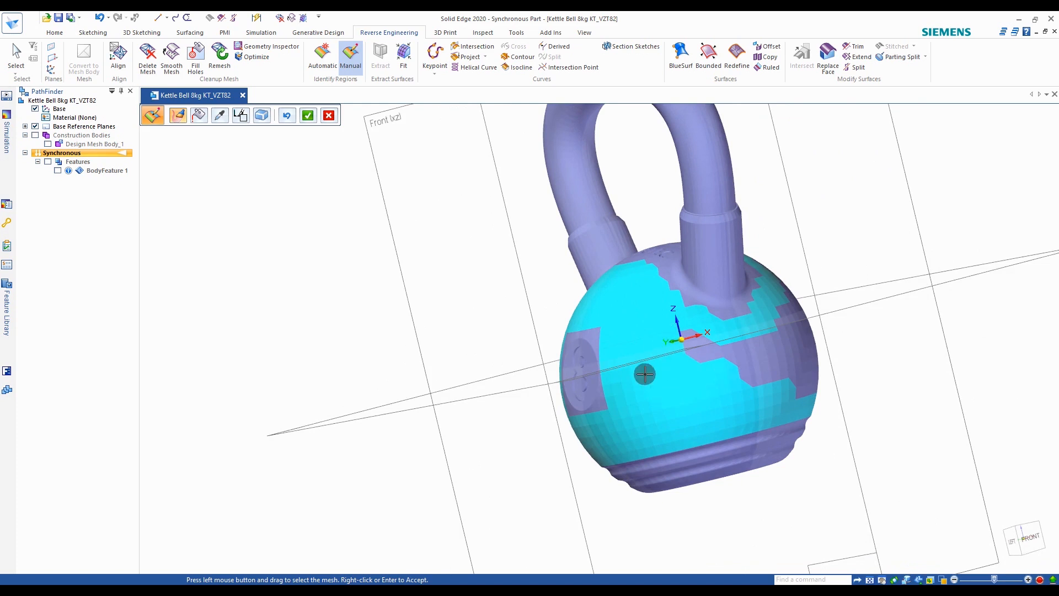
middle_drag(740, 365, 699, 447)
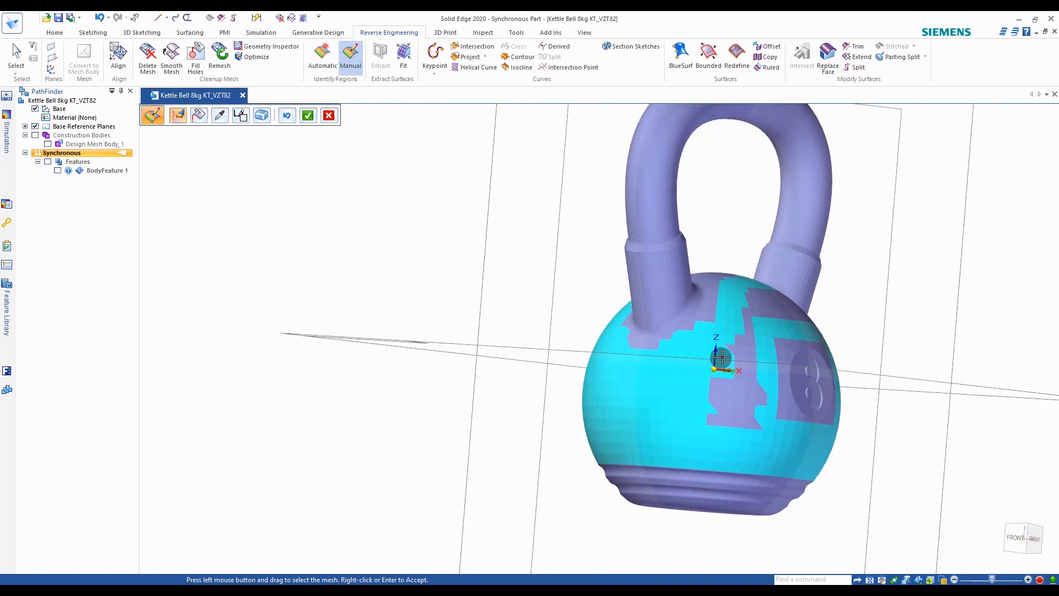
middle_drag(749, 391, 706, 336)
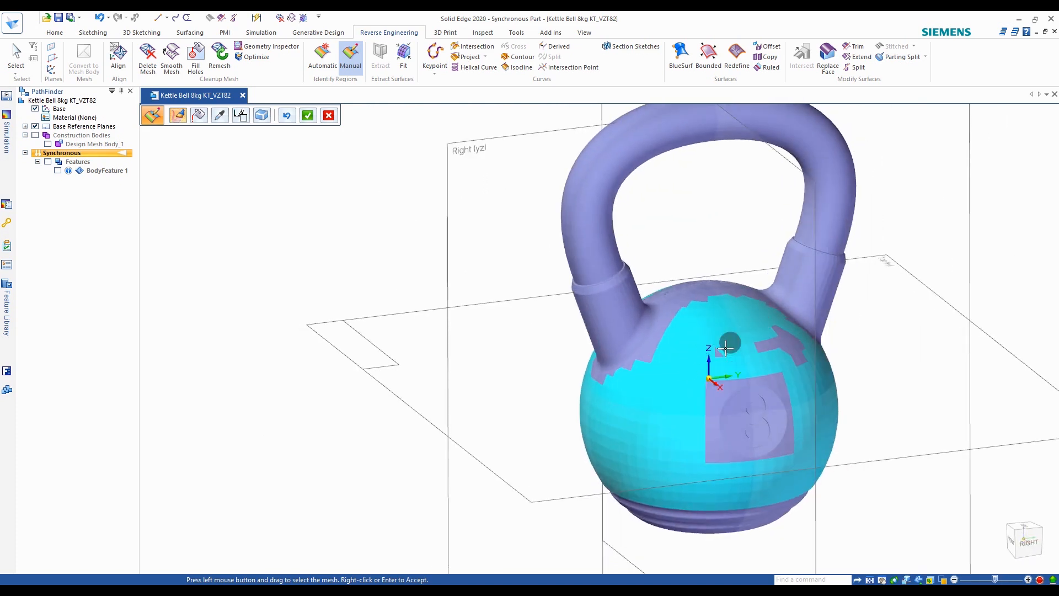
middle_drag(792, 346, 830, 379)
Check the cyan region's edge around the back handle base and accept the painted ball as a region
scroll(834, 377, up, 5)
scroll(834, 377, down, 3)
scroll(772, 334, up, 5)
middle_drag(707, 289, 695, 299)
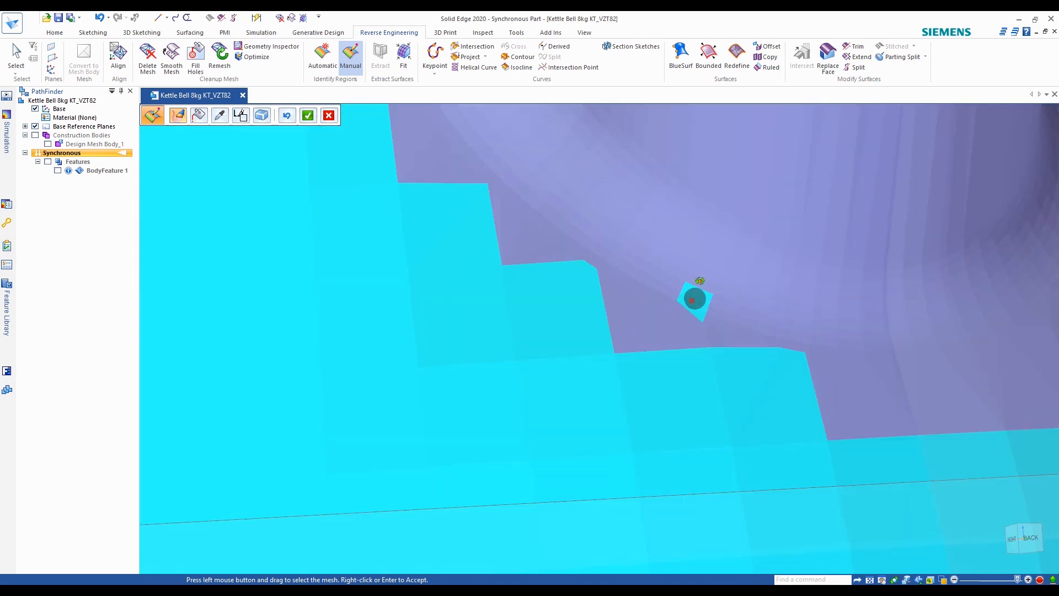
scroll(695, 299, down, 8)
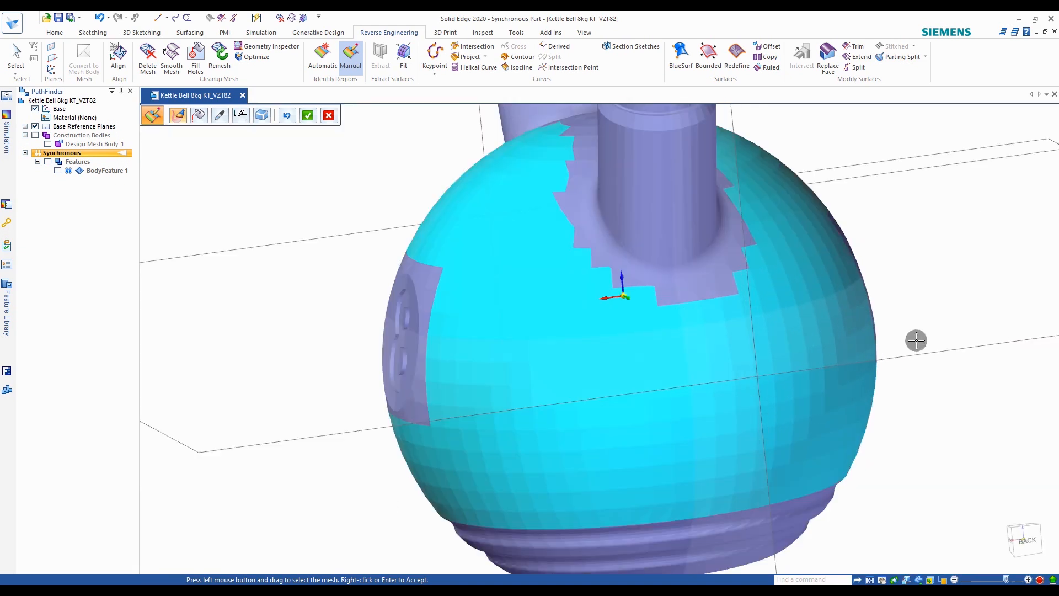
key(ctrl+l)
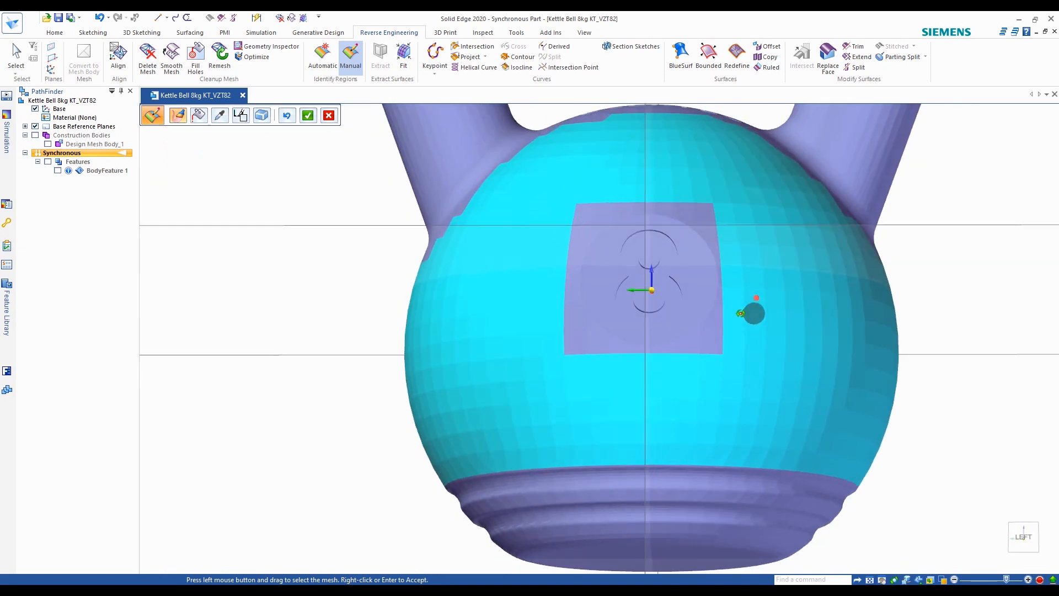
scroll(832, 307, down, 5)
middle_drag(831, 307, 863, 323)
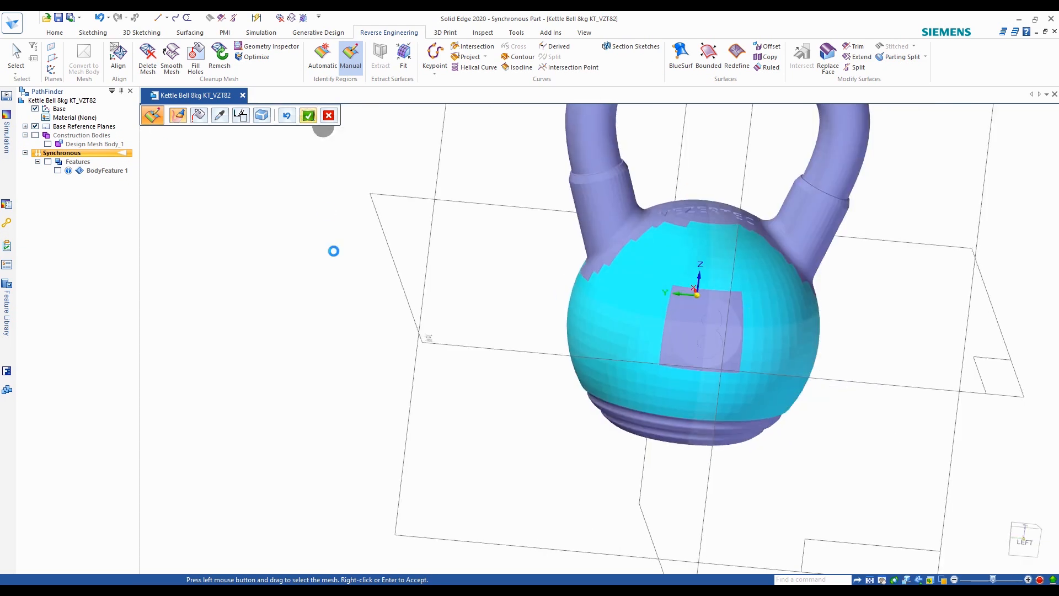
scroll(333, 248, down, 3)
scroll(549, 283, up, 4)
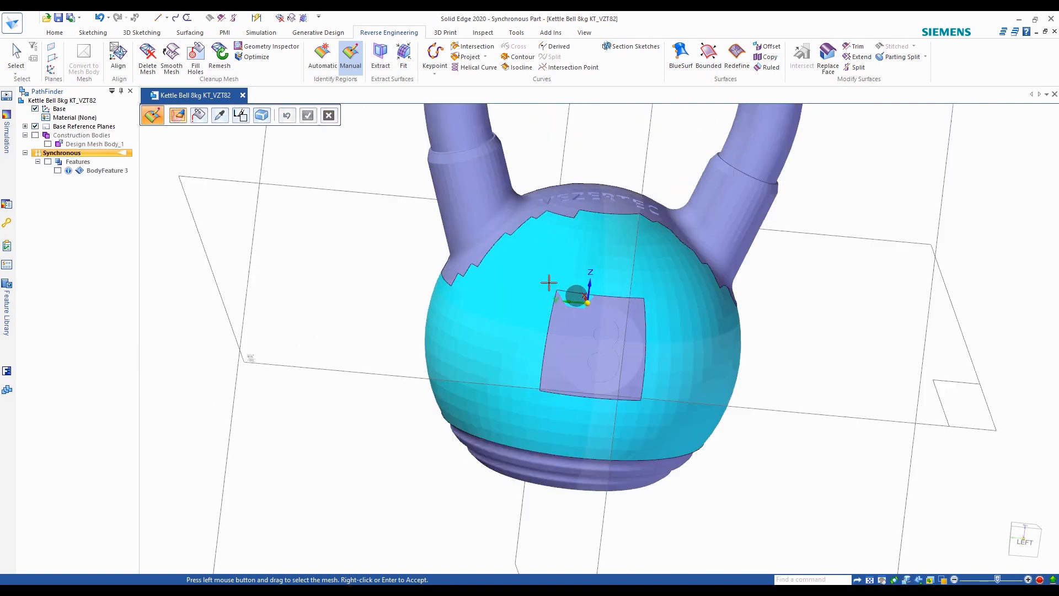
scroll(475, 352, down, 2)
click(403, 59)
scroll(552, 350, up, 2)
middle_drag(552, 350, 587, 310)
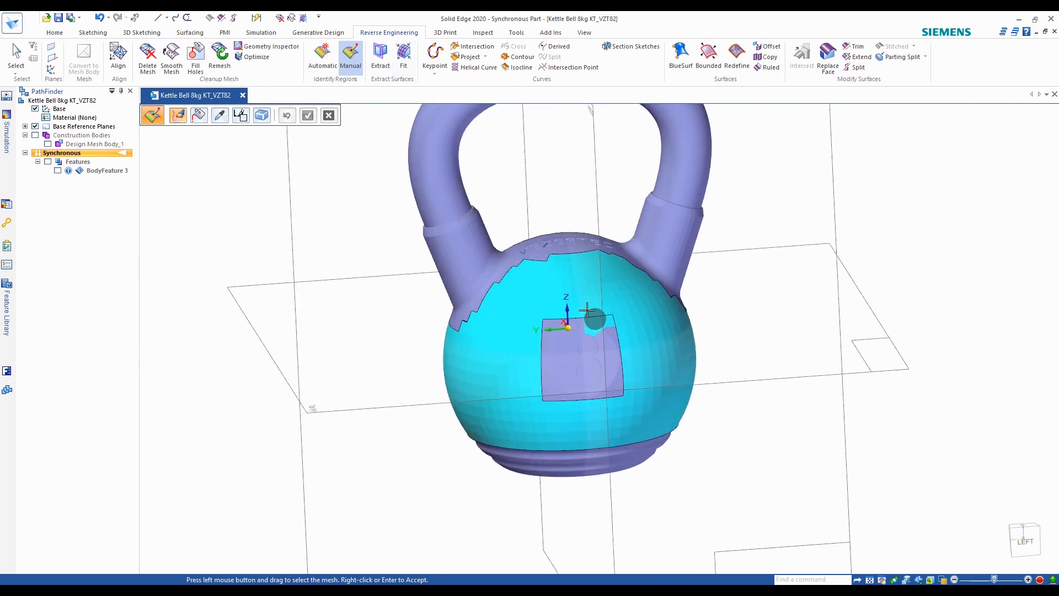
Choose pink as the region colour and paint the disc around the number 8 on the ball's left side
click(1027, 542)
scroll(427, 243, up, 2)
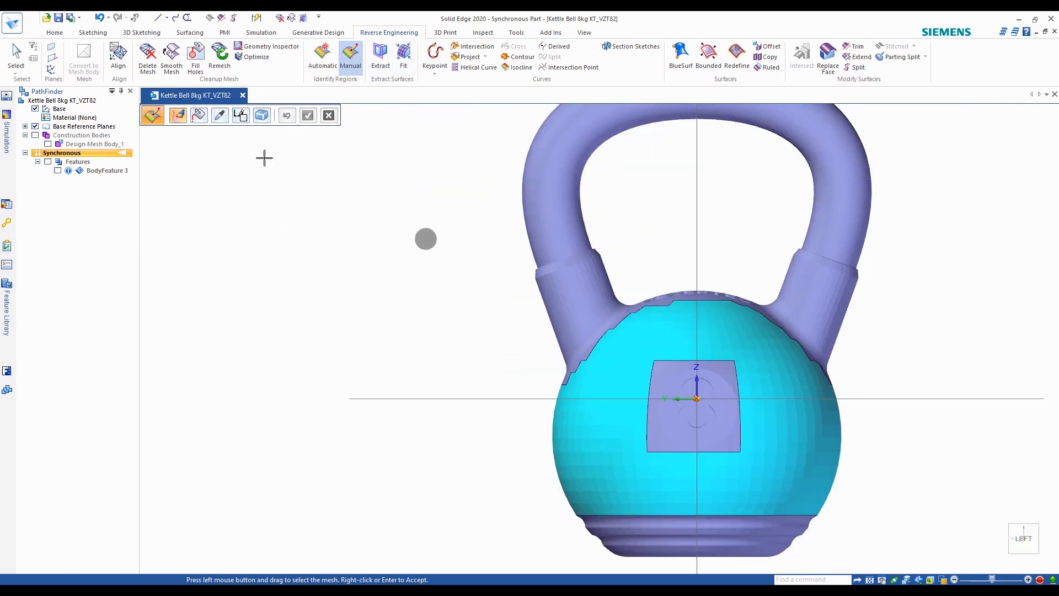
click(241, 116)
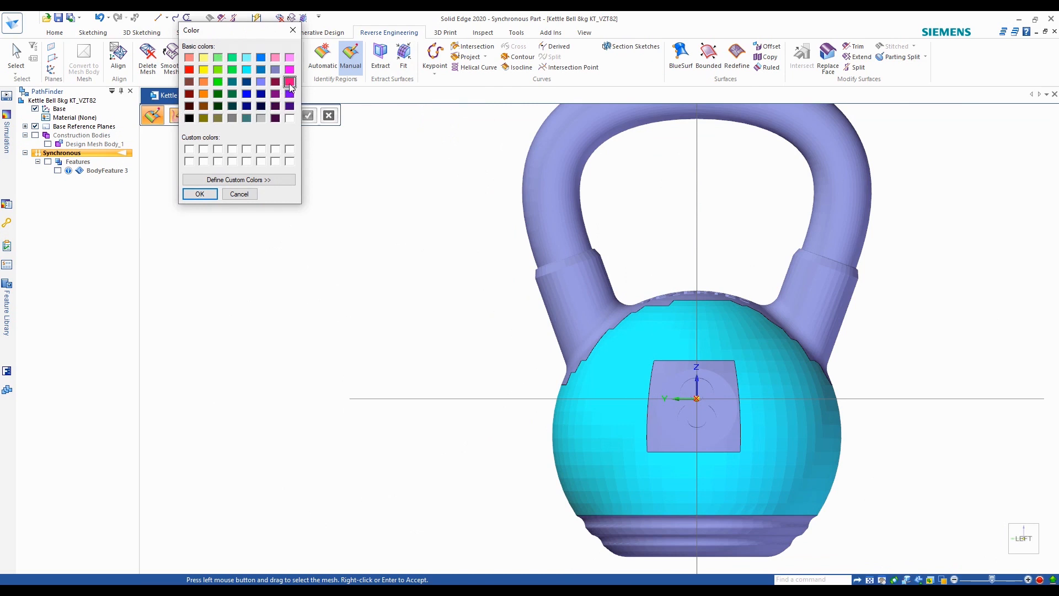
click(199, 195)
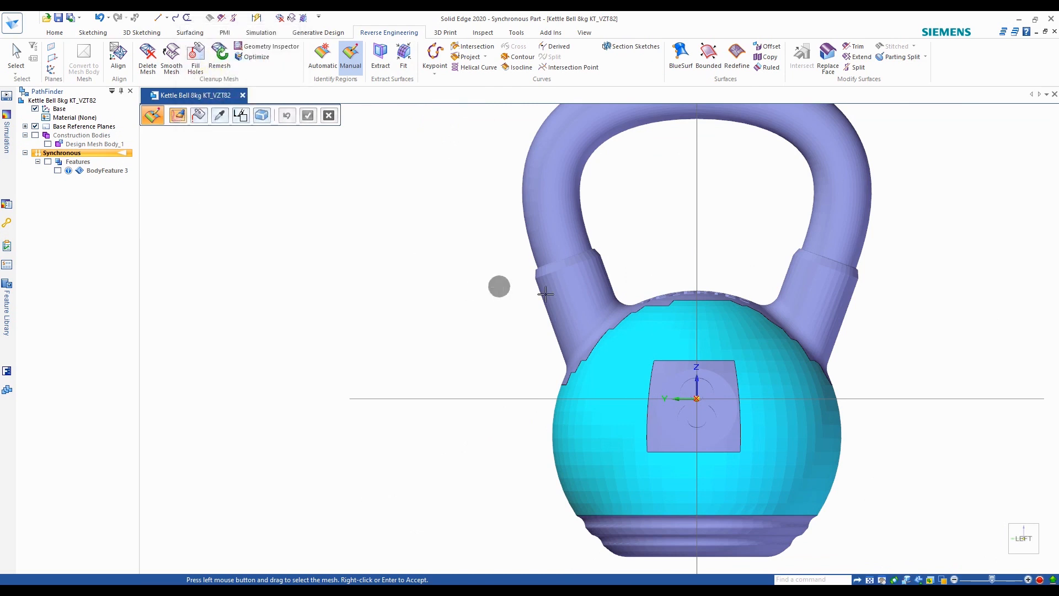
scroll(681, 436, up, 2)
click(677, 416)
scroll(661, 409, up, 3)
scroll(669, 388, down, 2)
scroll(620, 390, up, 2)
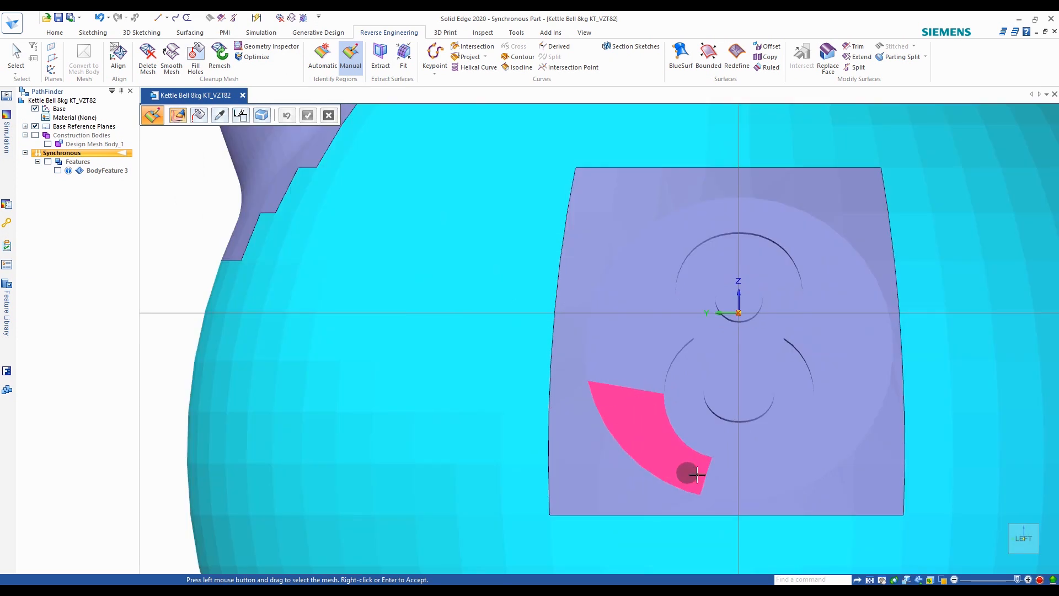
mouse_move(760, 478)
mouse_down()
mouse_move(835, 454)
mouse_move(870, 373)
mouse_move(859, 276)
mouse_move(808, 221)
mouse_move(735, 203)
mouse_move(652, 226)
mouse_up()
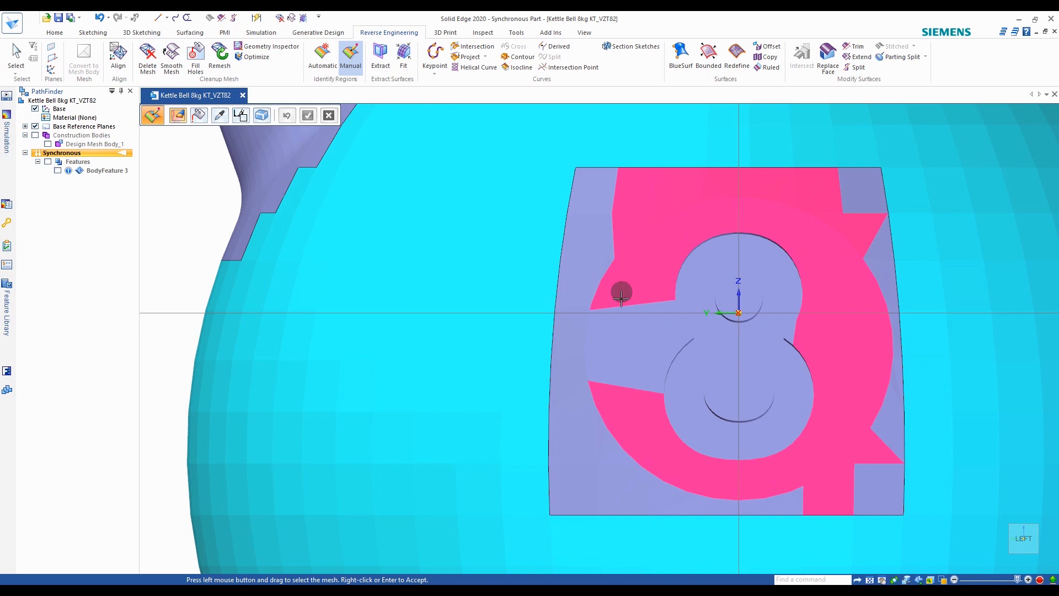
drag(621, 297, 615, 363)
drag(600, 311, 622, 244)
Remove the stray pink facets outside the disc's circular edge, above it and at its lower right
scroll(622, 244, up, 3)
mouse_move(549, 253)
mouse_down()
mouse_move(547, 279)
mouse_move(660, 228)
mouse_up()
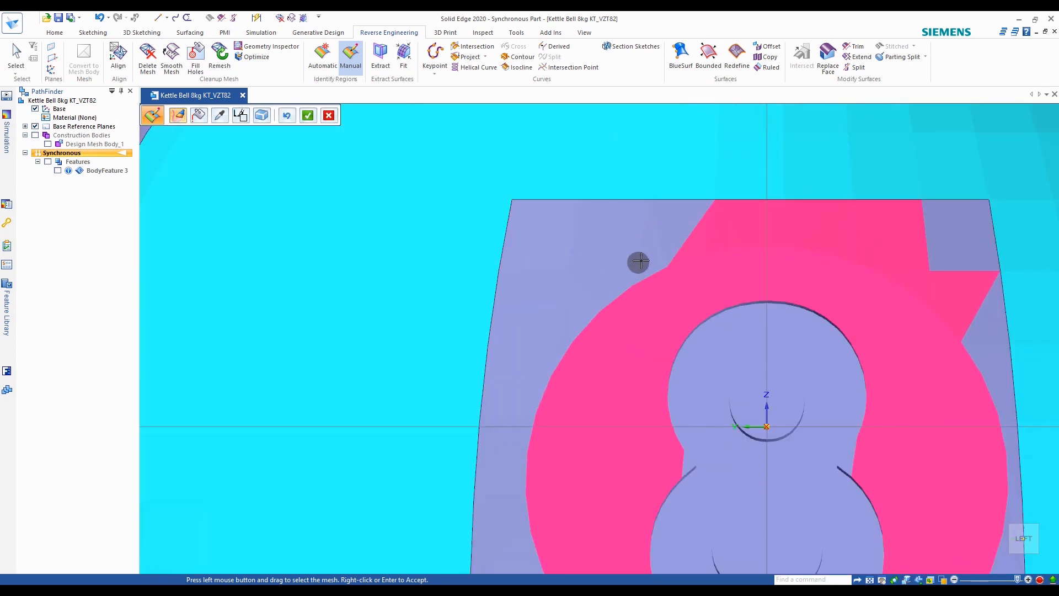
mouse_move(752, 219)
mouse_down()
mouse_move(882, 220)
mouse_move(951, 277)
mouse_up()
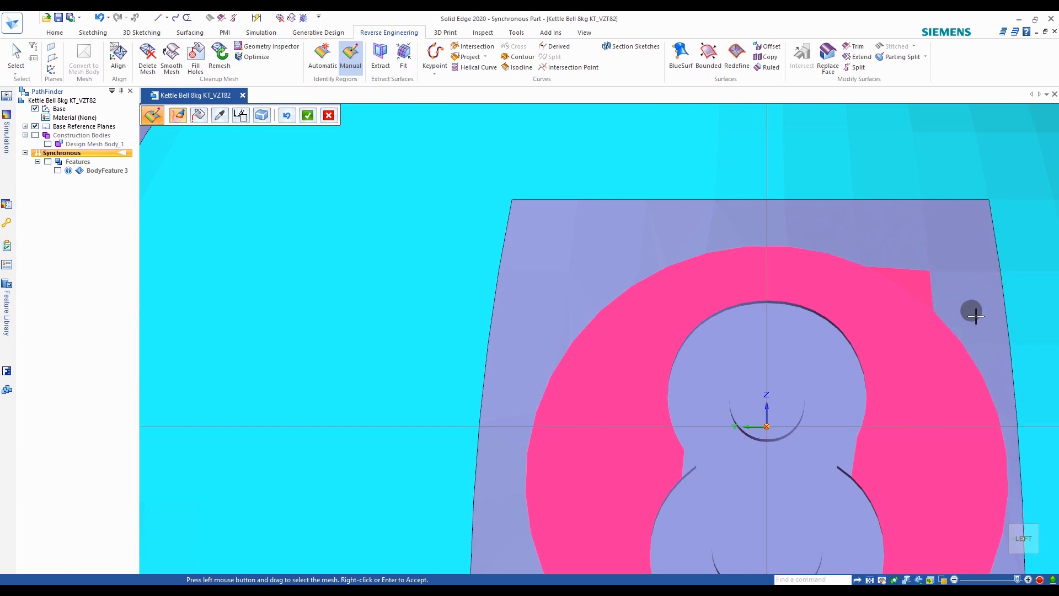
scroll(905, 259, down, 4)
scroll(858, 437, up, 6)
mouse_move(858, 437)
mouse_down()
mouse_move(888, 359)
mouse_move(801, 442)
mouse_move(705, 493)
mouse_up()
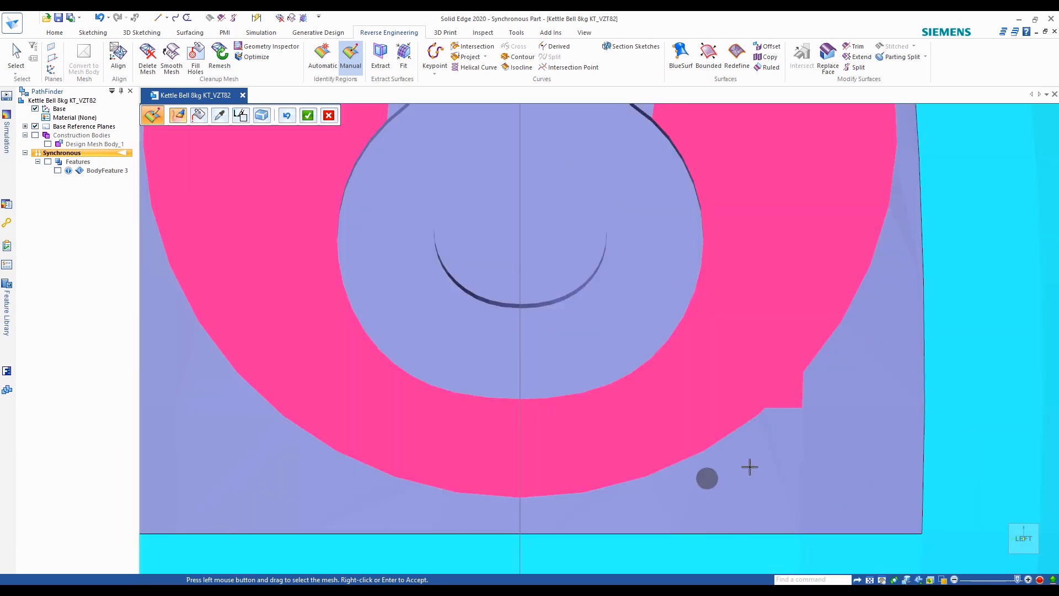
Check the pink disc's edges around the number 8 and accept it as a region
scroll(802, 411, down, 6)
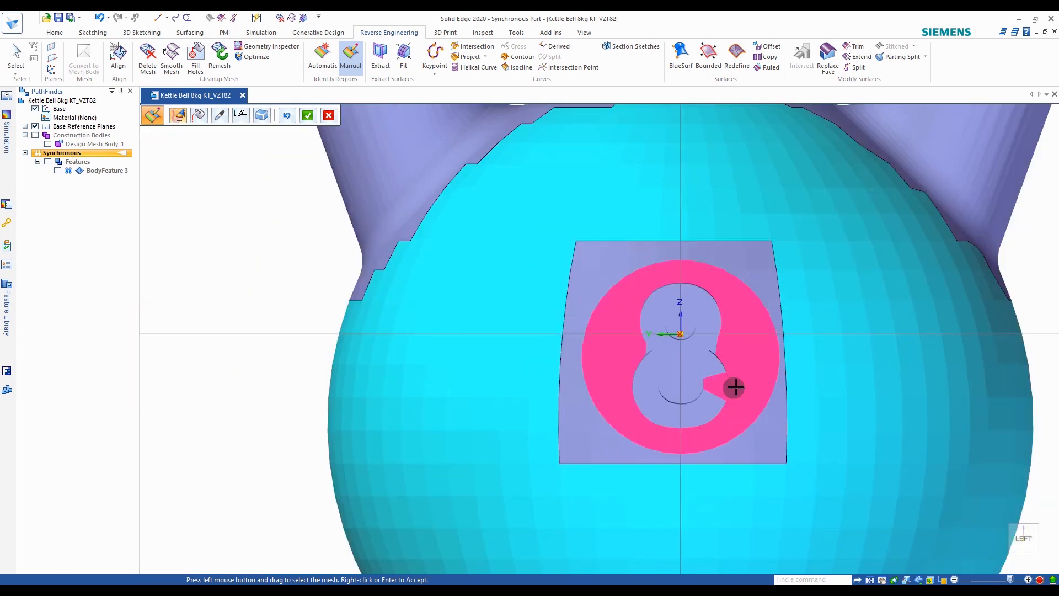
scroll(732, 385, up, 2)
middle_drag(753, 389, 745, 358)
click(659, 315)
scroll(745, 358, up, 4)
key(ctrl+l)
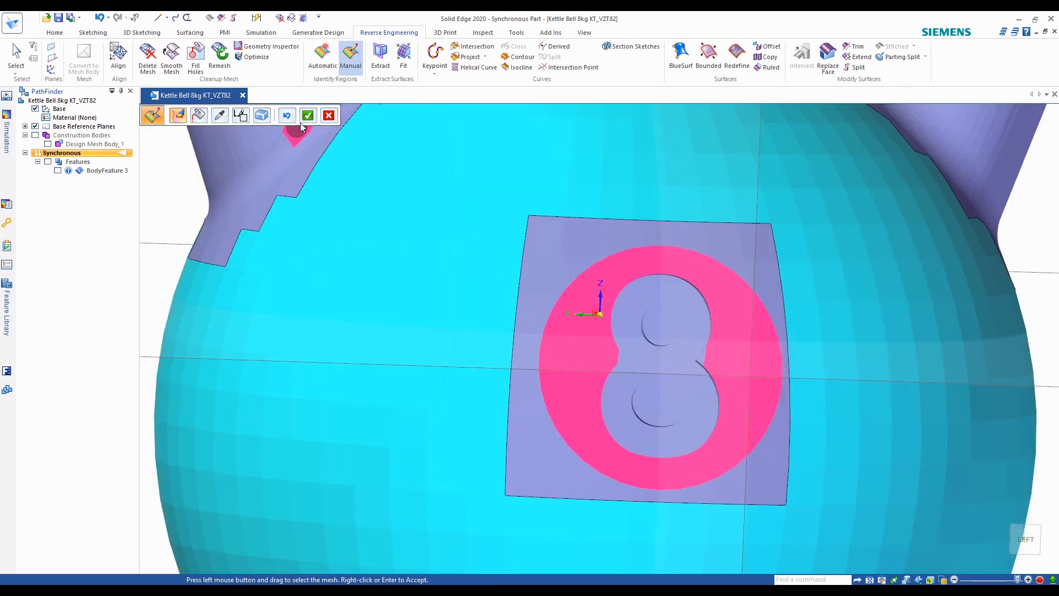
click(308, 114)
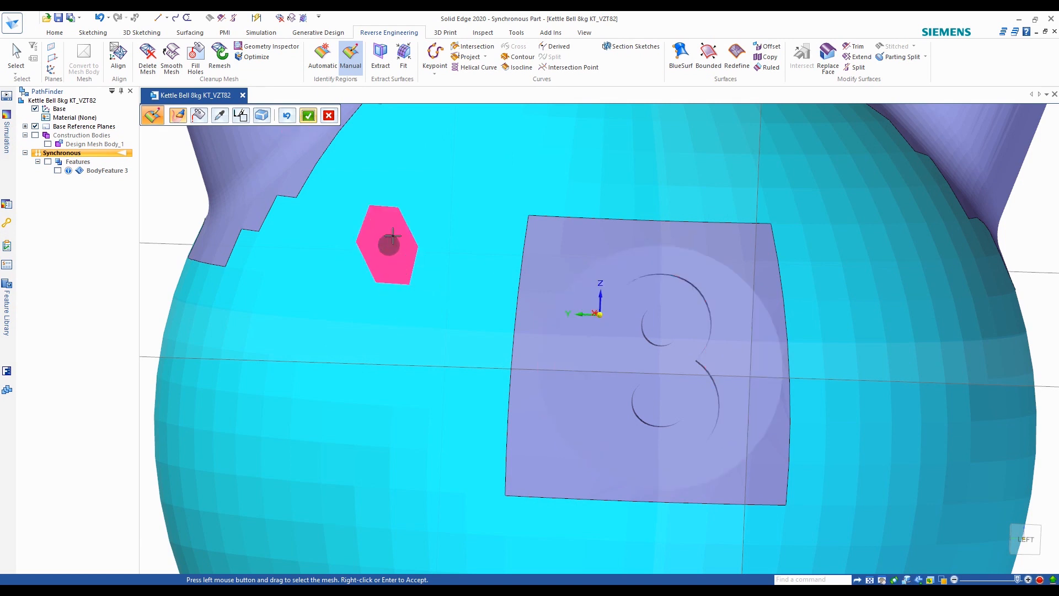
Paint the face of the number 8 on the left disc pink, leaving out its loop centres, and accept the region
scroll(605, 347, down, 1)
scroll(678, 389, up, 5)
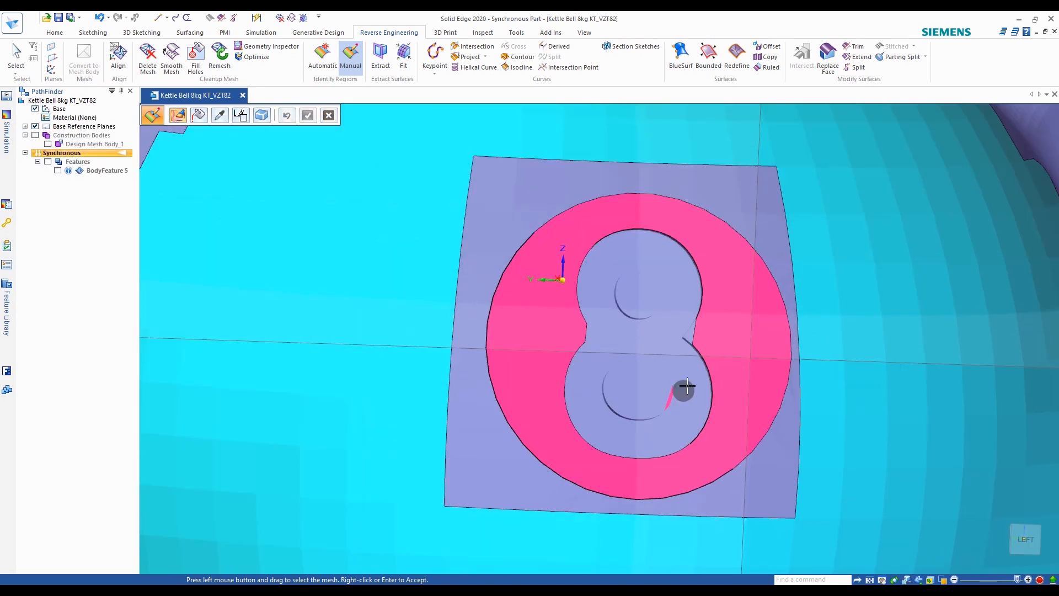
scroll(612, 331, up, 2)
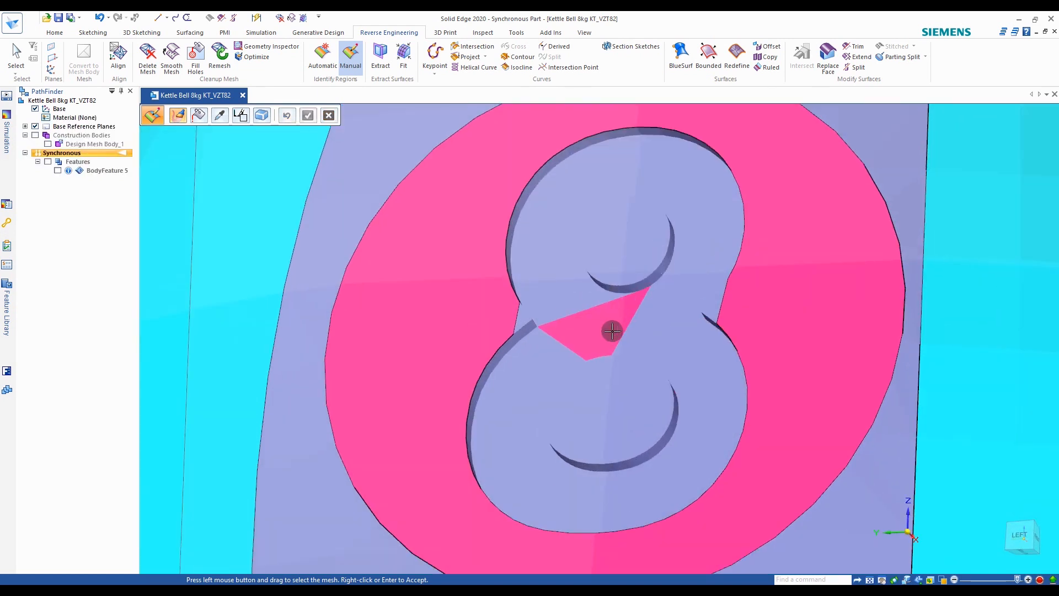
mouse_move(628, 332)
mouse_down()
mouse_move(673, 354)
mouse_move(710, 408)
mouse_move(669, 471)
mouse_move(565, 495)
mouse_move(504, 440)
mouse_move(547, 363)
mouse_up()
middle_drag(653, 340, 667, 374)
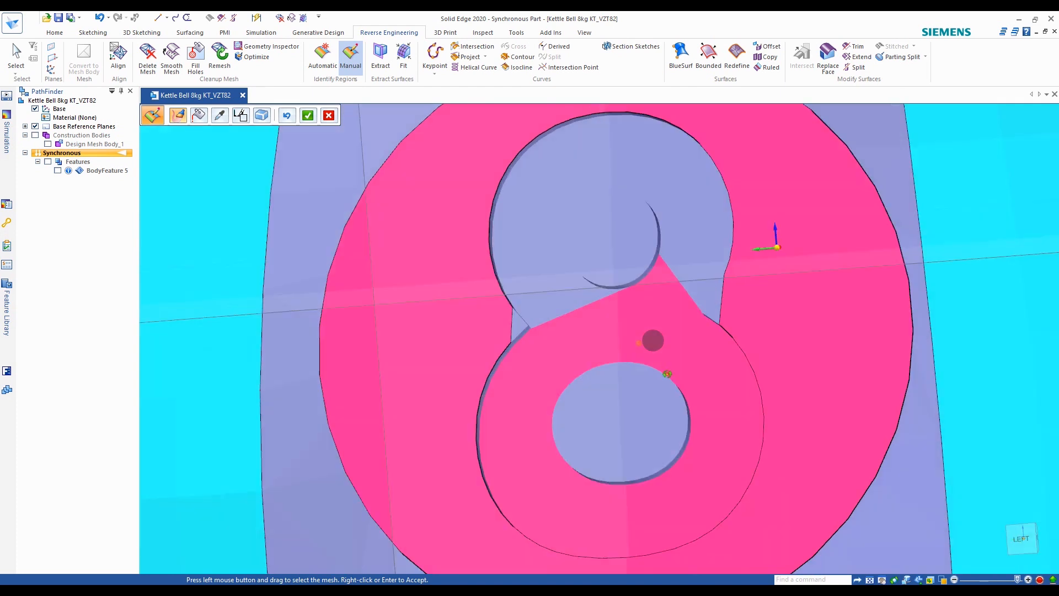
scroll(652, 340, down, 4)
key(ctrl+l)
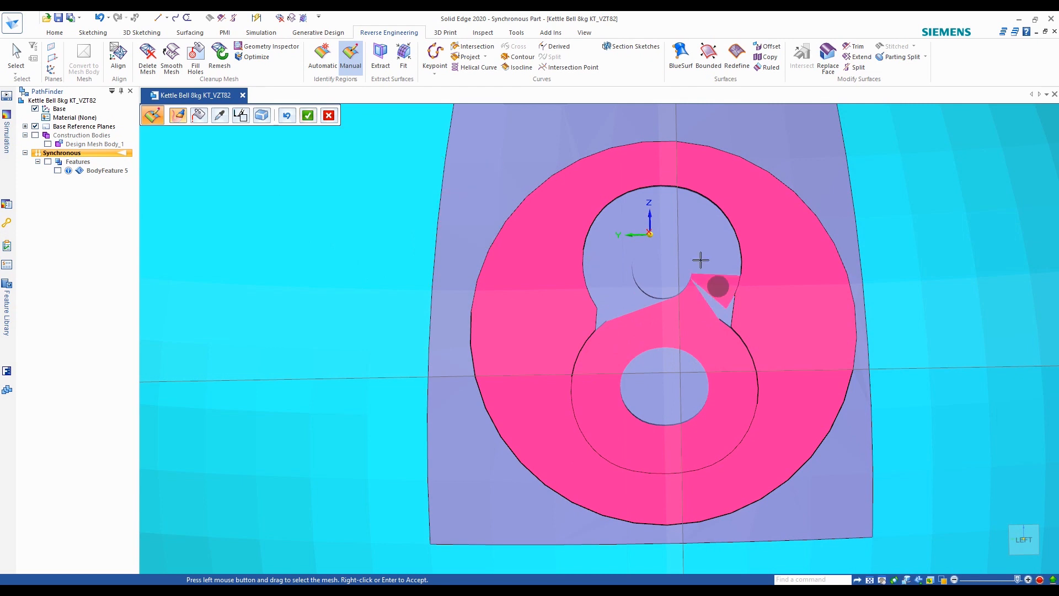
click(307, 115)
Paint the disc around the number 8 on the ball's right side pink and accept it as a region
scroll(468, 333, down, 3)
middle_drag(469, 333, 584, 345)
scroll(467, 310, down, 4)
middle_drag(467, 310, 597, 316)
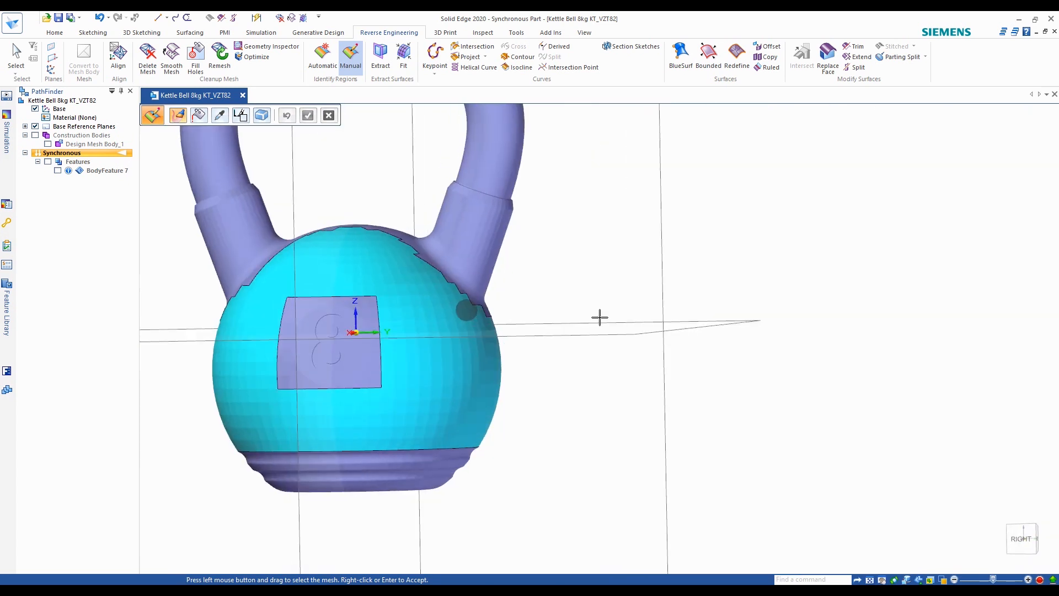
scroll(326, 333, down, 3)
scroll(832, 354, up, 6)
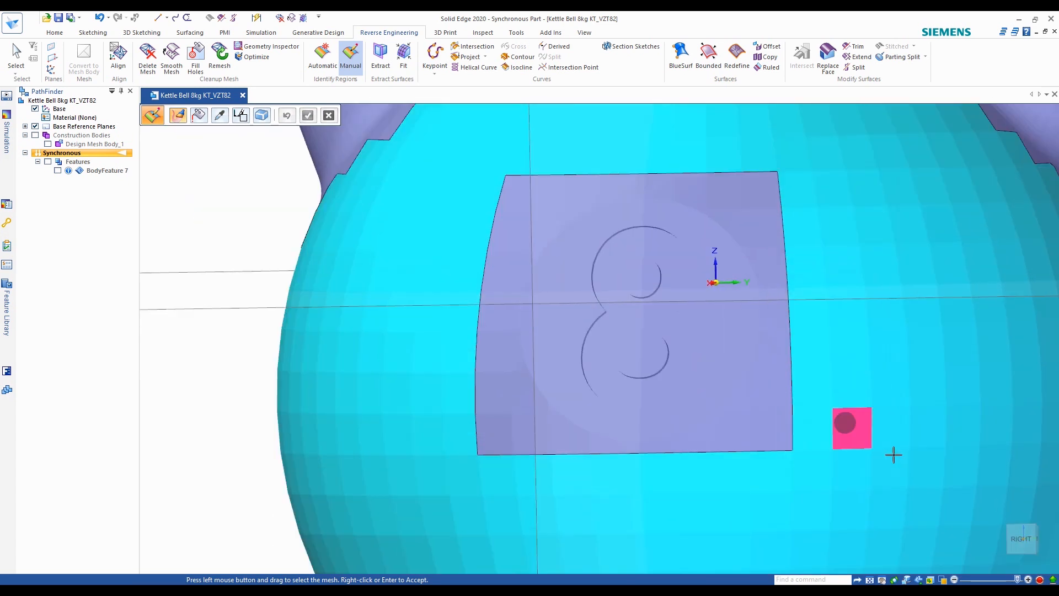
click(1014, 524)
scroll(551, 375, up, 6)
mouse_move(436, 403)
mouse_down()
mouse_move(489, 390)
mouse_move(537, 395)
mouse_move(674, 364)
mouse_move(704, 293)
mouse_move(702, 211)
mouse_move(697, 173)
mouse_move(650, 160)
mouse_up()
scroll(697, 309, down, 2)
scroll(650, 161, up, 4)
mouse_move(899, 349)
mouse_down()
mouse_move(838, 302)
mouse_move(630, 246)
mouse_move(428, 307)
mouse_move(466, 225)
mouse_up()
scroll(479, 239, down, 4)
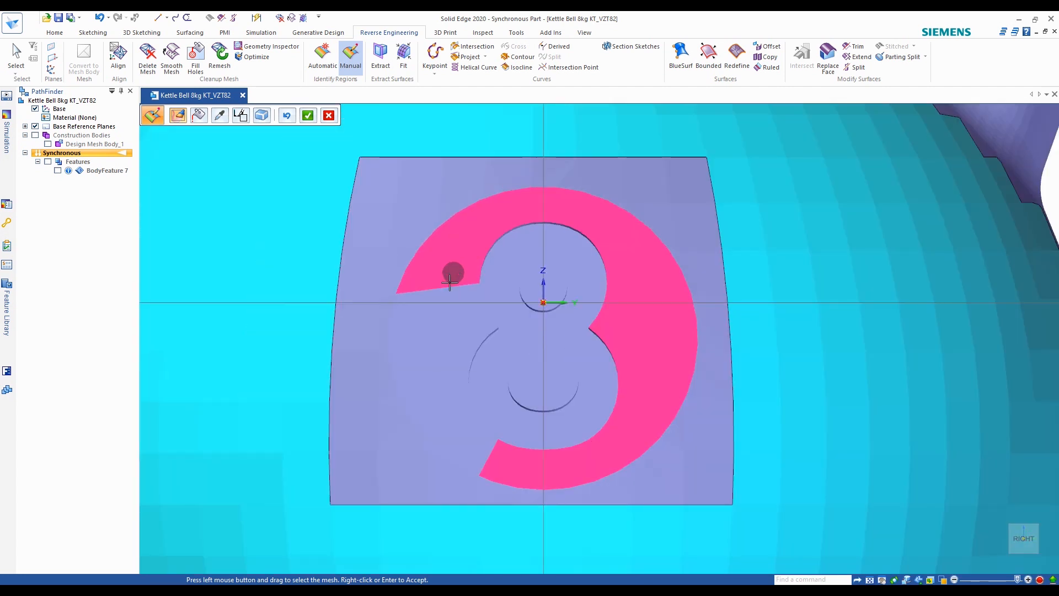
drag(449, 282, 437, 361)
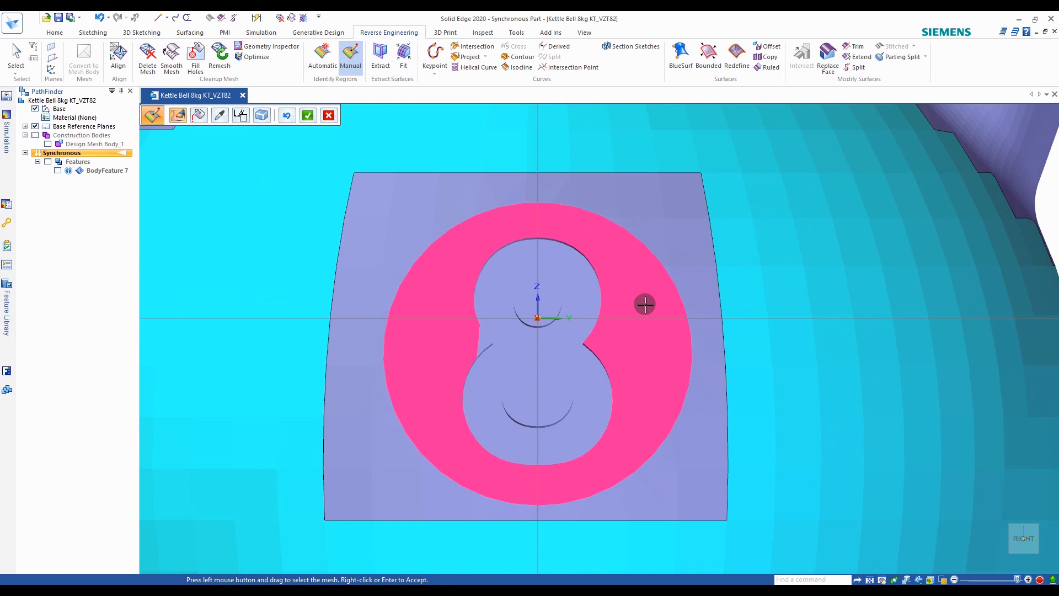
middle_drag(642, 303, 629, 336)
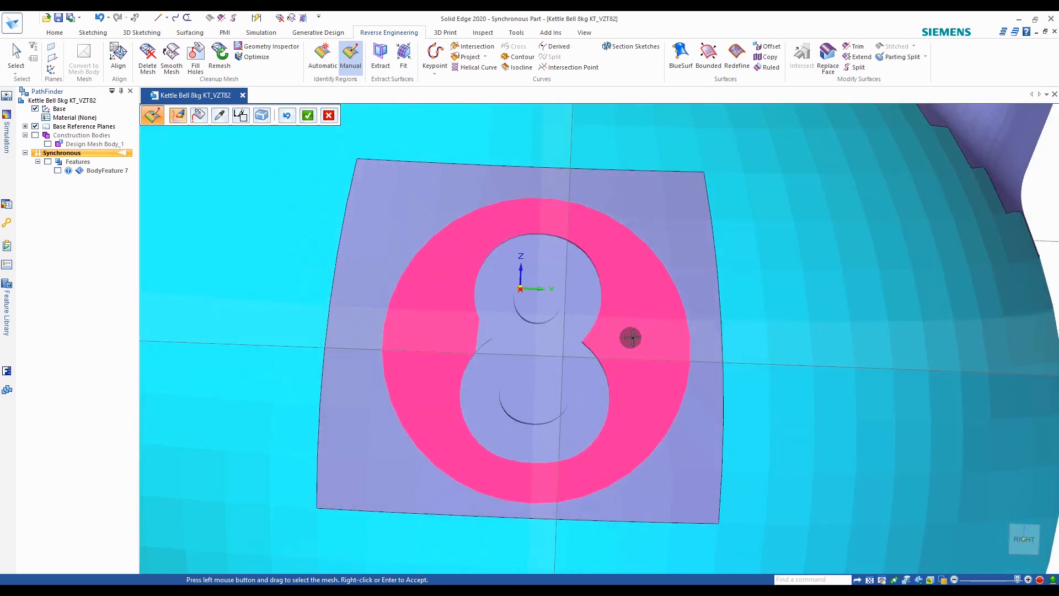
scroll(629, 336, down, 4)
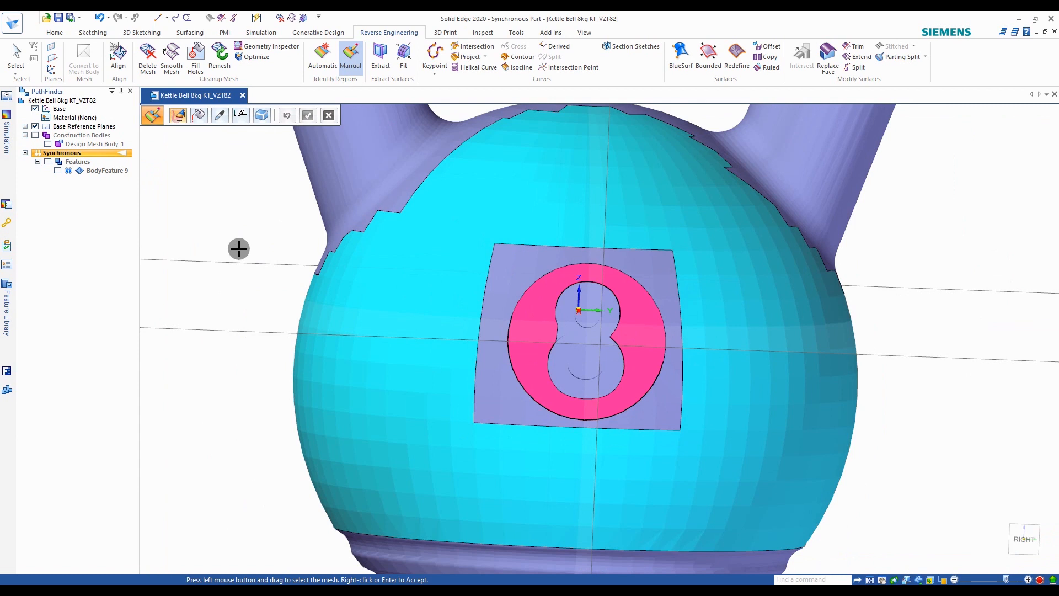
Paint the flat circular face under the stepped base pink and accept it as a region
scroll(607, 227, down, 3)
scroll(642, 317, up, 1)
middle_drag(683, 351, 673, 264)
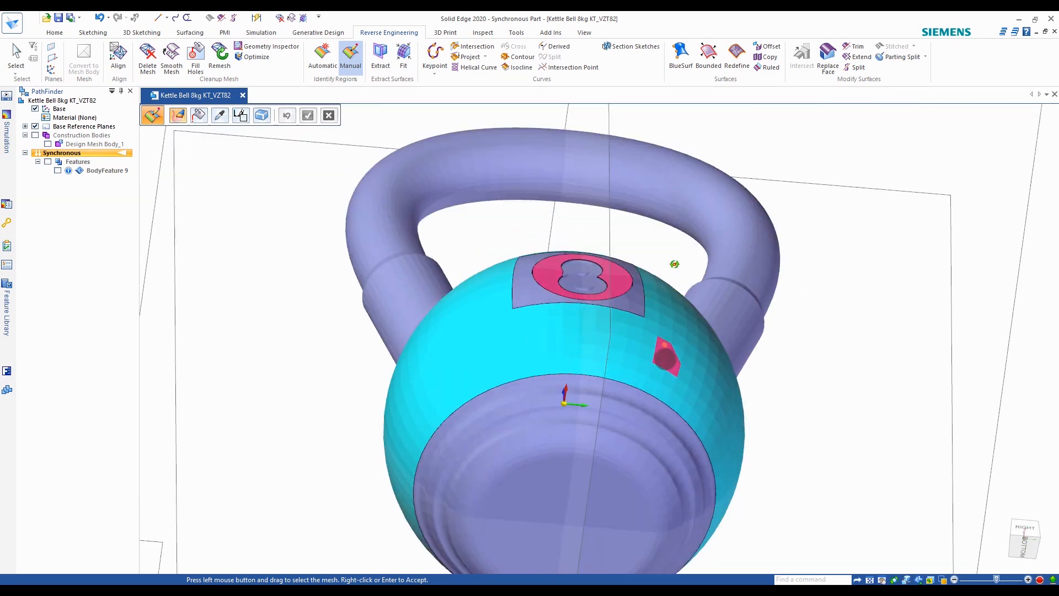
scroll(602, 382, down, 2)
scroll(602, 382, up, 5)
mouse_move(612, 376)
mouse_down()
mouse_move(546, 432)
mouse_move(597, 364)
mouse_up()
scroll(598, 364, down, 3)
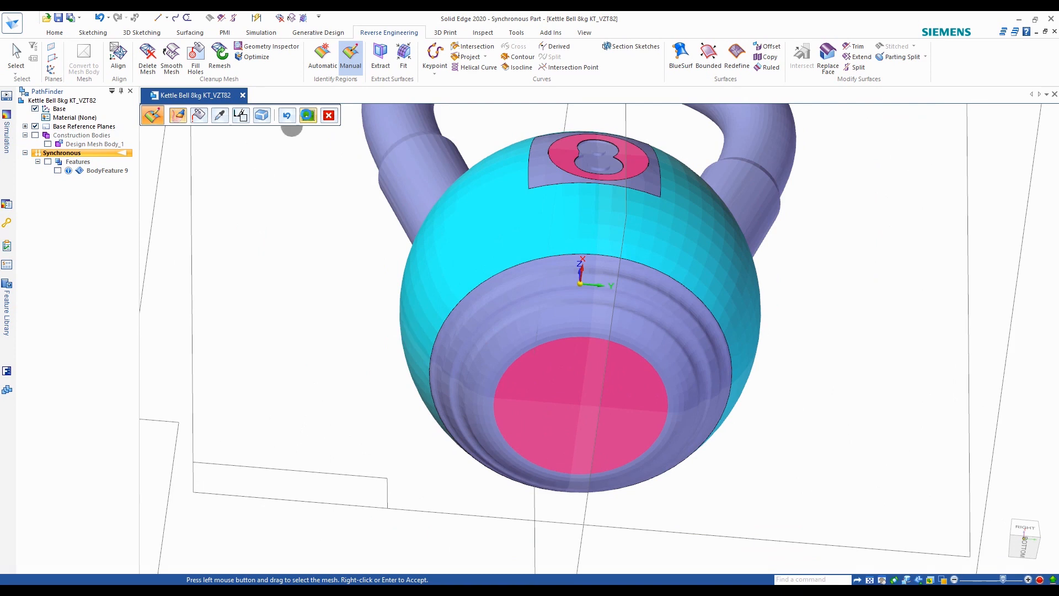
Start painting the bevelled rim and narrow inner edge of the front handle collar pink on its right-facing side
scroll(397, 232, down, 2)
middle_drag(389, 212, 427, 381)
scroll(399, 279, up, 5)
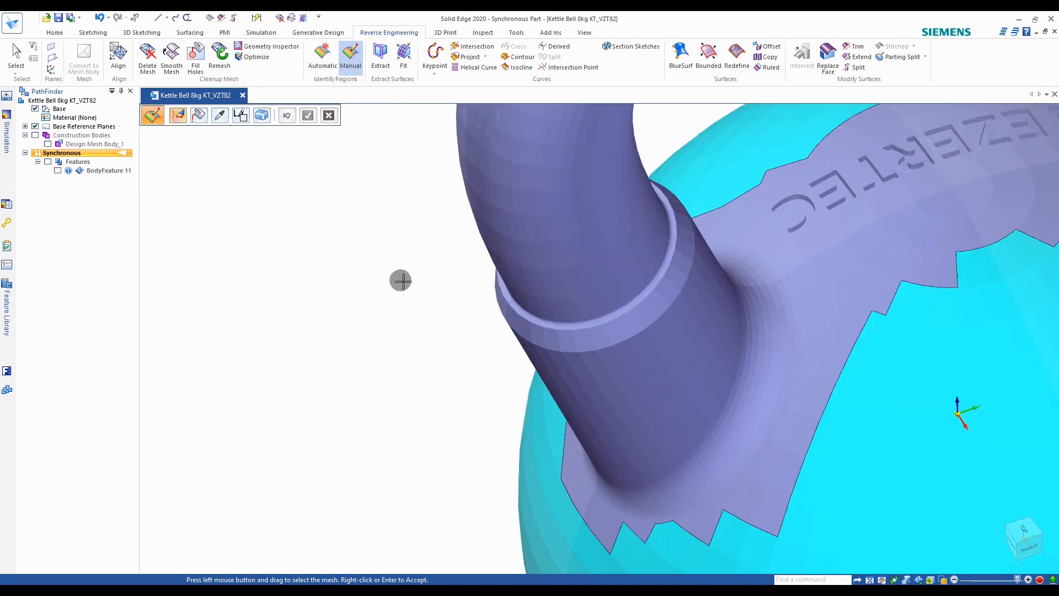
scroll(752, 265, up, 5)
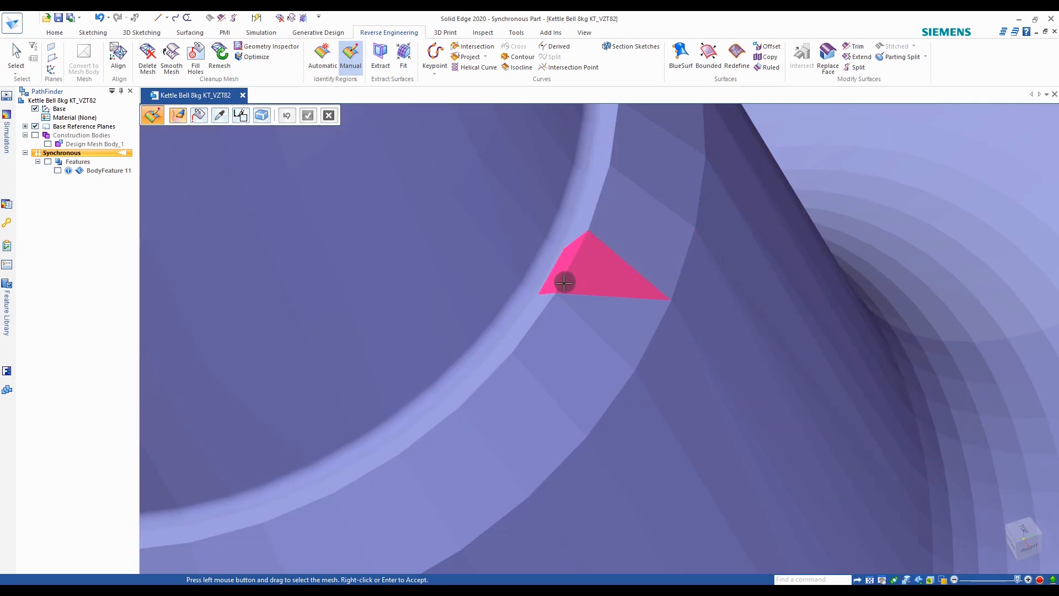
scroll(567, 295, down, 3)
scroll(566, 302, up, 3)
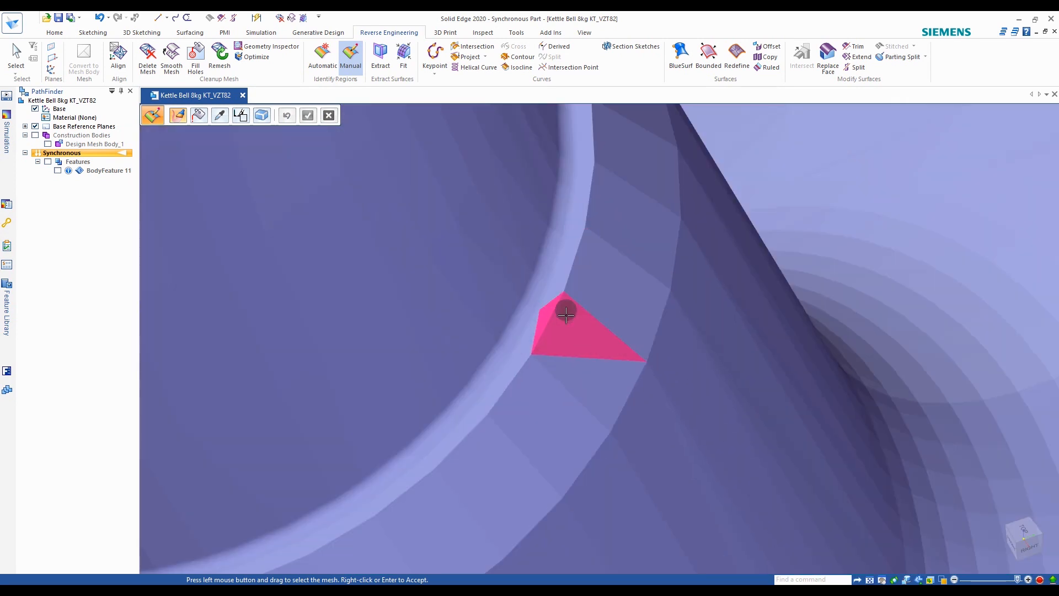
scroll(562, 320, down, 3)
scroll(571, 315, up, 3)
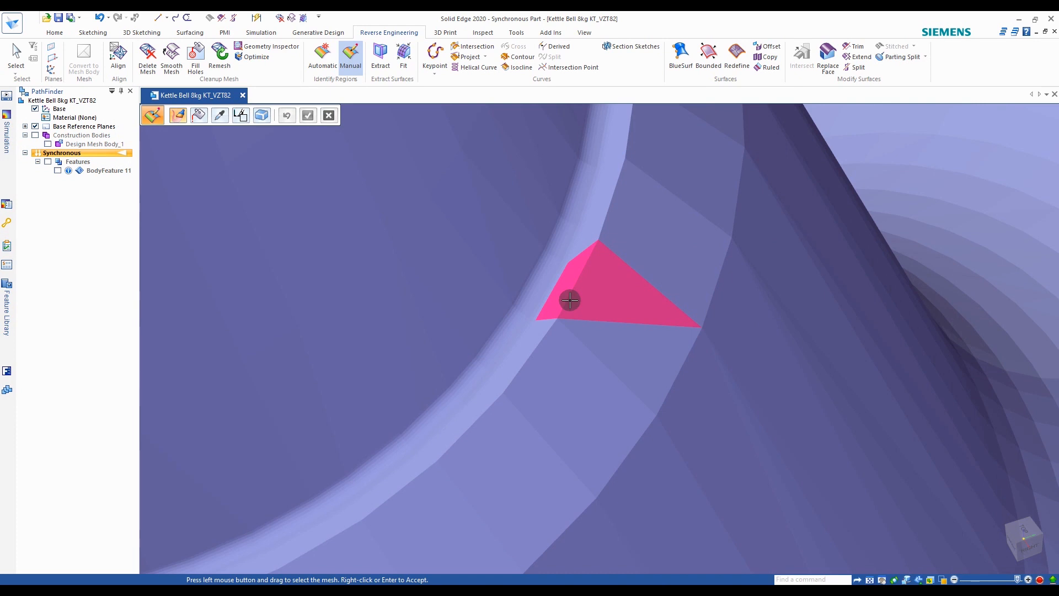
click(566, 310)
scroll(570, 348, down, 3)
scroll(640, 278, up, 4)
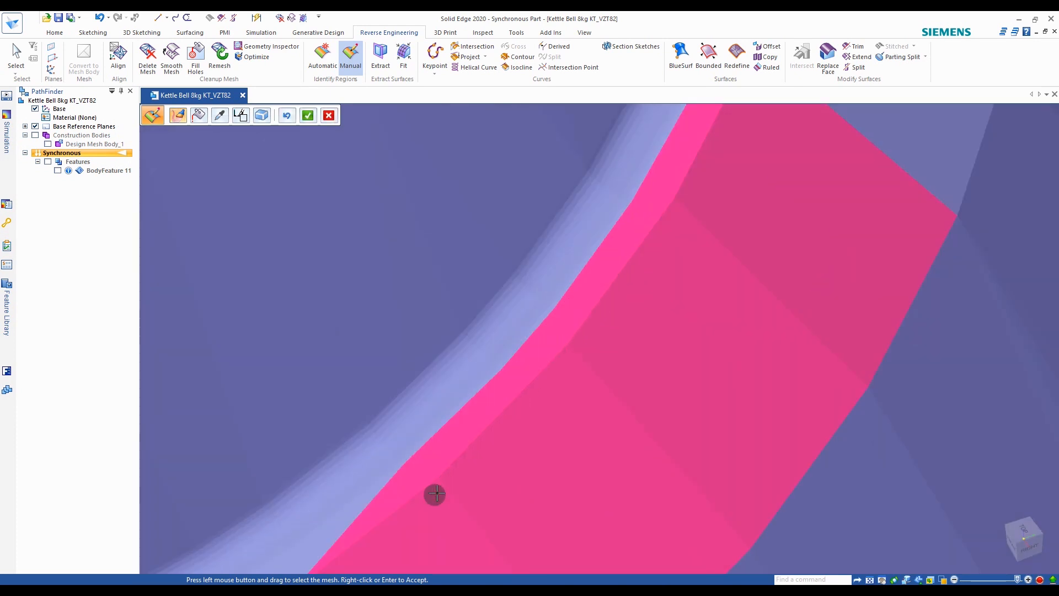
Extend the pink strip along the collar's bevelled rim and inner edge towards the front of the kettlebell
scroll(763, 246, down, 4)
scroll(667, 261, up, 4)
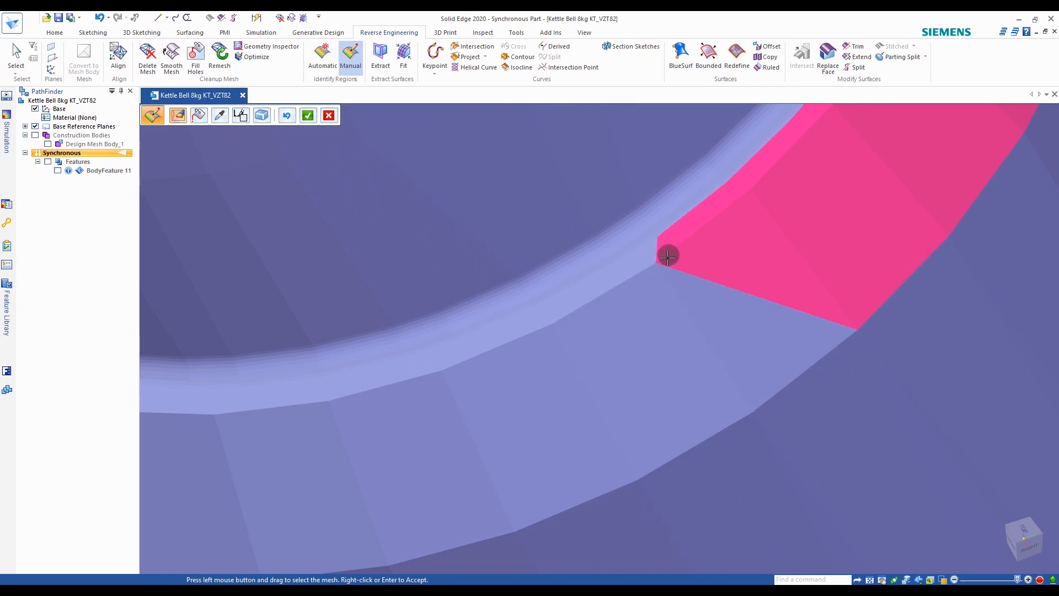
click(645, 277)
mouse_move(592, 307)
mouse_down()
mouse_move(530, 342)
mouse_move(445, 366)
mouse_up()
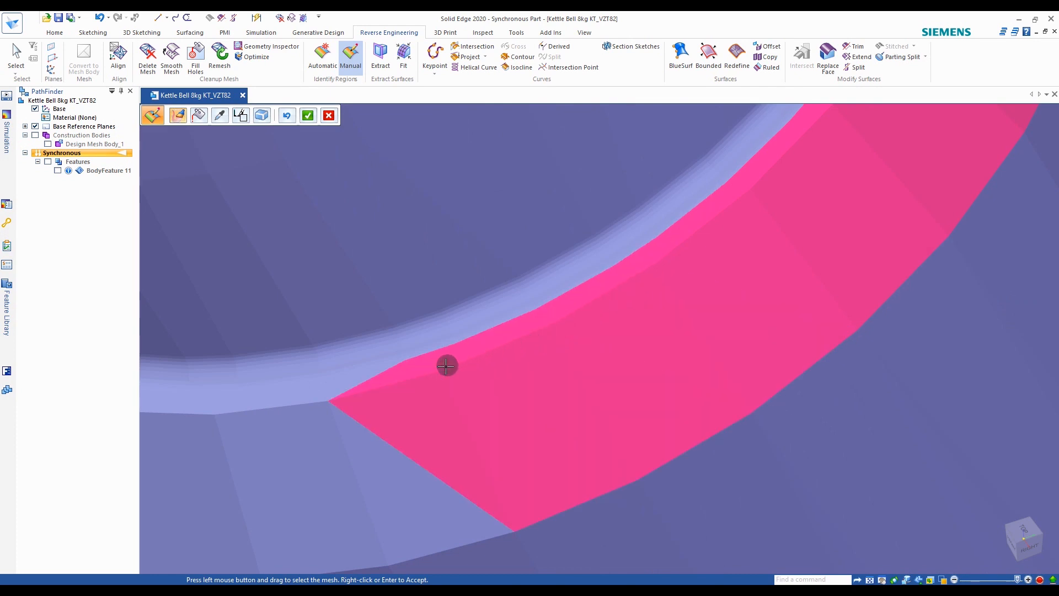
scroll(587, 337, down, 2)
drag(549, 337, 458, 353)
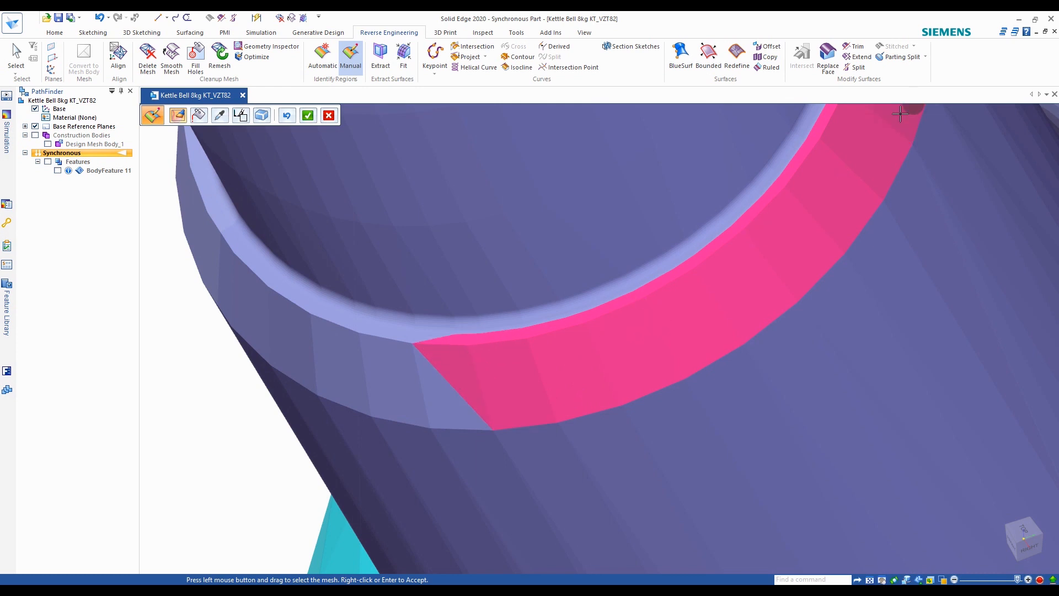
Remove the wide bevel facets from the pink selection, keeping only the collar's narrow inner edge strip
scroll(414, 390, down, 2)
scroll(438, 383, up, 2)
mouse_move(383, 406)
mouse_down()
mouse_move(390, 371)
mouse_move(504, 386)
mouse_move(645, 354)
mouse_move(766, 280)
mouse_move(889, 126)
mouse_up()
scroll(670, 390, down, 2)
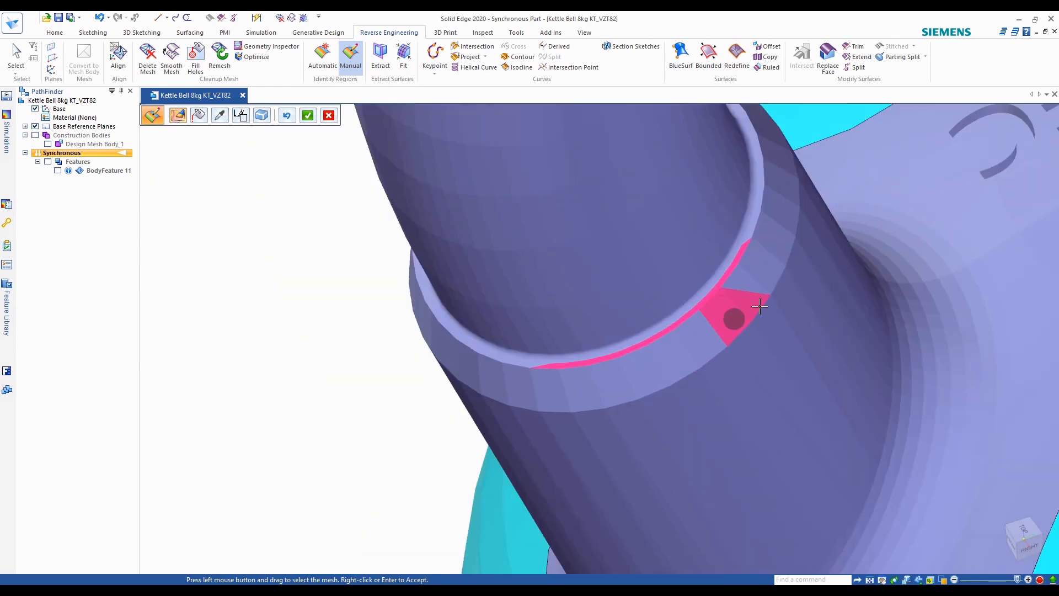
Paint the bevelled rim and narrow inner edge of the front handle collar pink on its left-facing side
scroll(759, 306, down, 2)
scroll(749, 308, up, 3)
middle_drag(749, 308, 910, 324)
scroll(913, 325, down, 3)
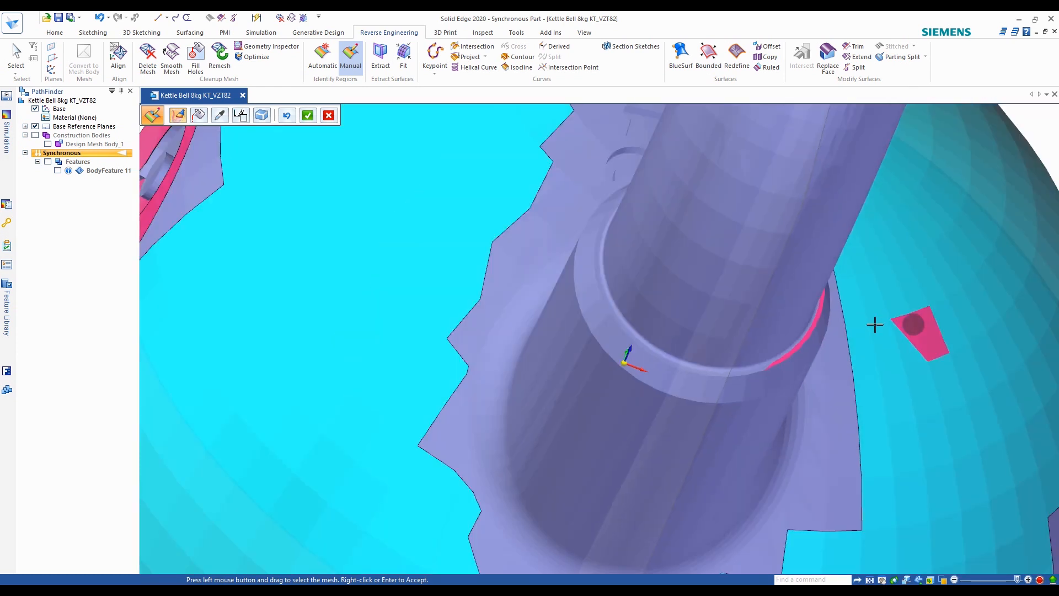
scroll(619, 359, up, 6)
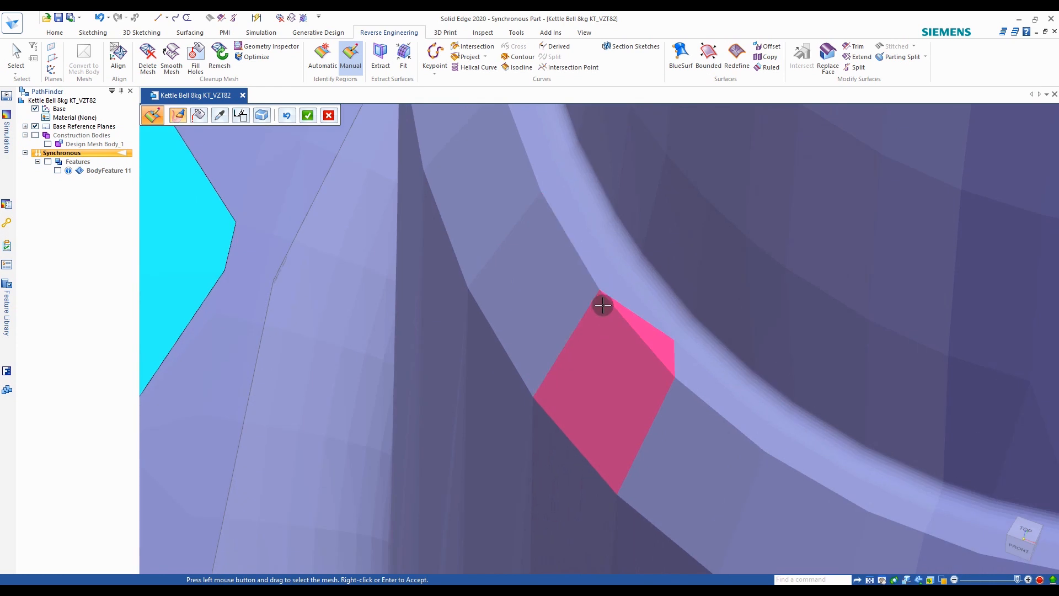
scroll(599, 331, down, 3)
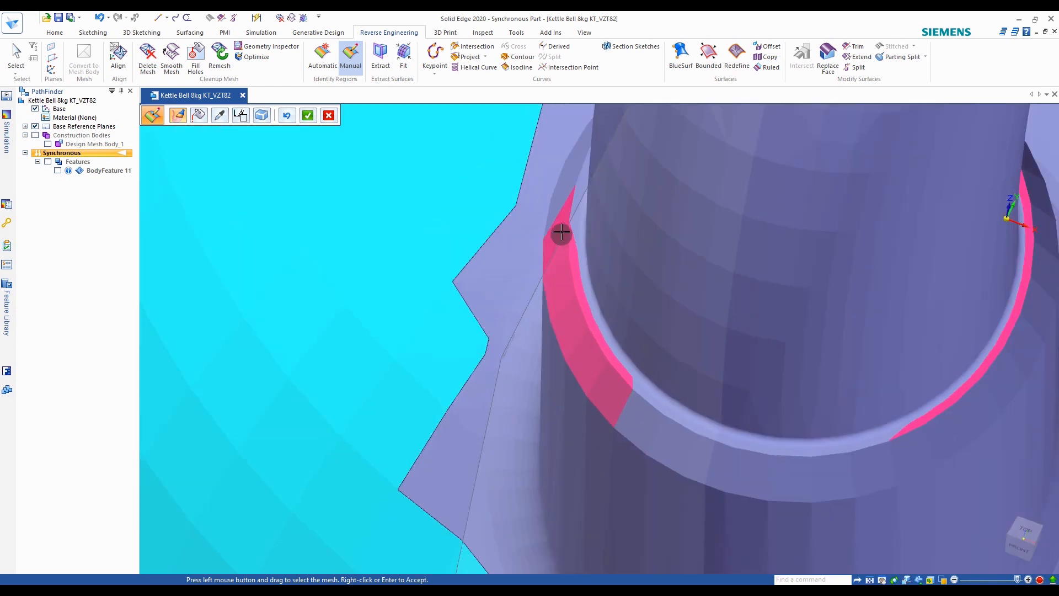
Remove the wide bevel facets from the left-facing selection, keeping the collar's narrow inner edge strip
scroll(620, 414, down, 3)
middle_drag(697, 359, 763, 371)
scroll(763, 371, down, 2)
scroll(661, 423, up, 4)
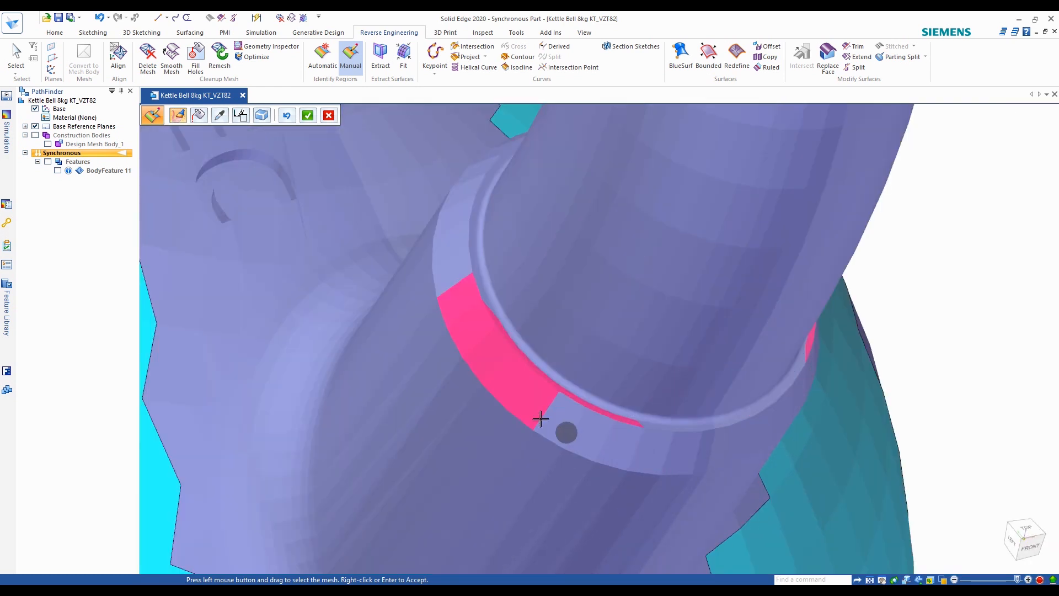
scroll(580, 392, down, 3)
middle_drag(570, 448, 670, 466)
Extend the pink selection over the bevelled rim along the rest of the collar's left side towards the ball
scroll(377, 303, up, 5)
middle_drag(377, 302, 354, 324)
scroll(380, 358, down, 3)
scroll(462, 420, up, 3)
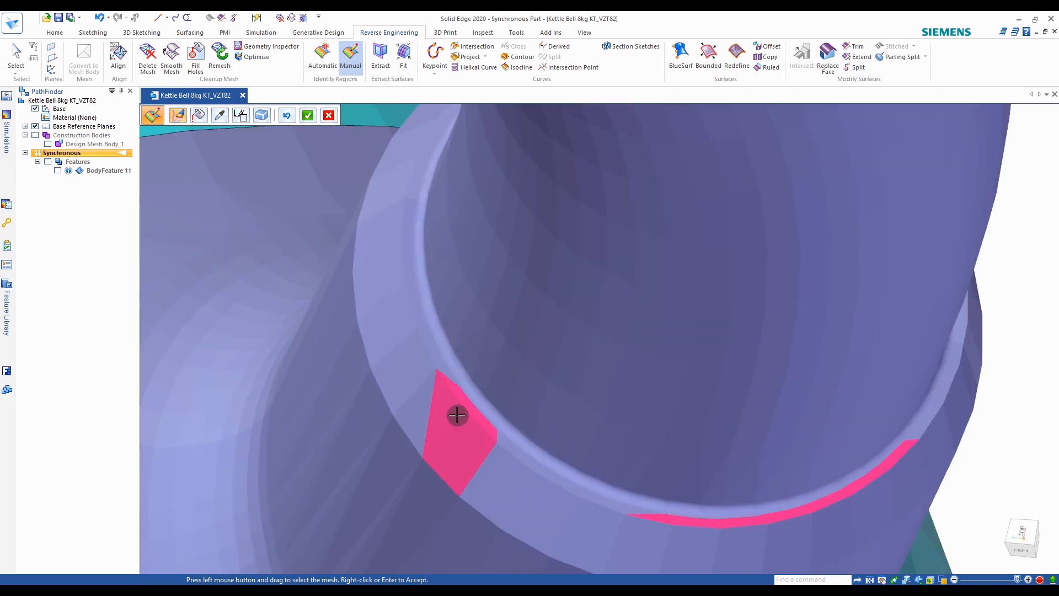
drag(457, 415, 430, 380)
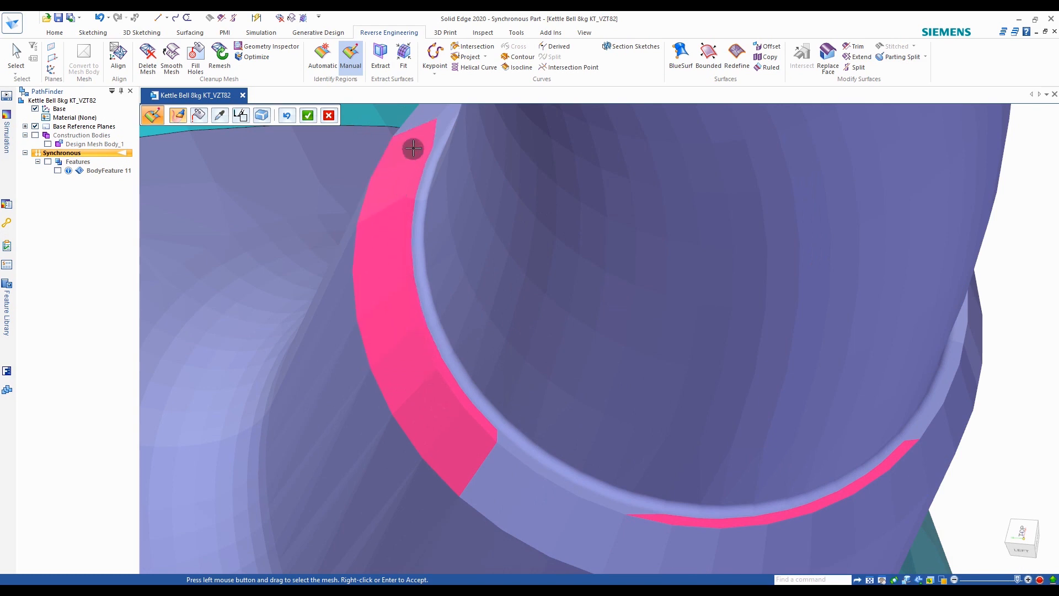
Trim the newly painted bevel facets back to the collar's narrow inner edge and accept the pink strip as a region
scroll(412, 152, down, 2)
scroll(461, 399, up, 3)
scroll(523, 436, up, 5)
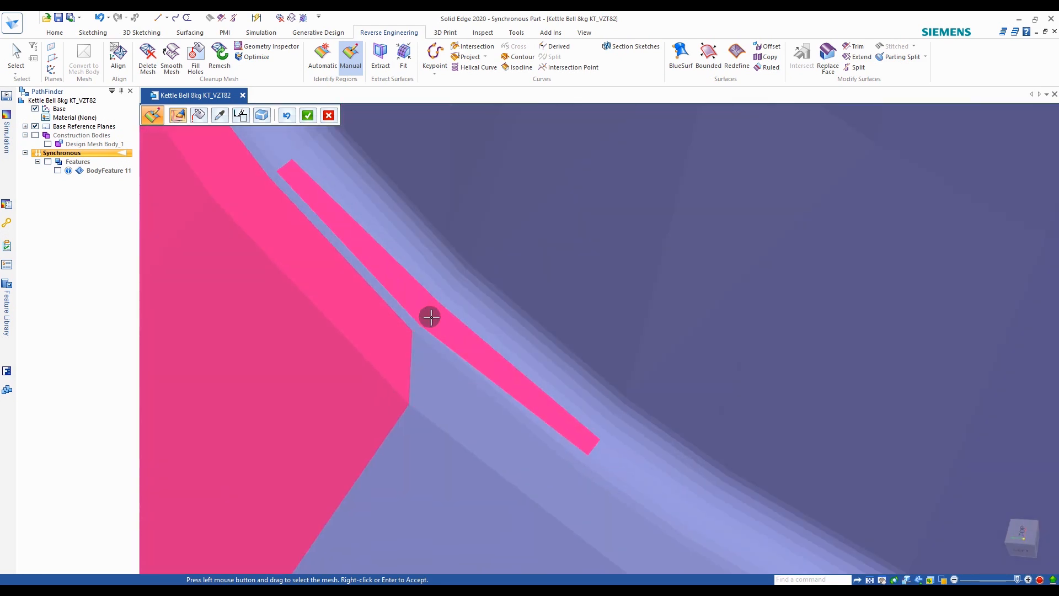
scroll(443, 307, down, 3)
middle_drag(398, 241, 552, 385)
mouse_move(552, 384)
mouse_down()
mouse_move(563, 456)
mouse_move(414, 361)
mouse_up()
mouse_move(589, 471)
mouse_down()
mouse_move(449, 440)
mouse_move(390, 355)
mouse_move(425, 355)
mouse_move(384, 296)
mouse_move(362, 229)
mouse_move(407, 292)
mouse_up()
mouse_move(406, 293)
middle_down()
mouse_move(559, 293)
mouse_move(382, 348)
mouse_move(554, 341)
mouse_move(432, 329)
middle_up()
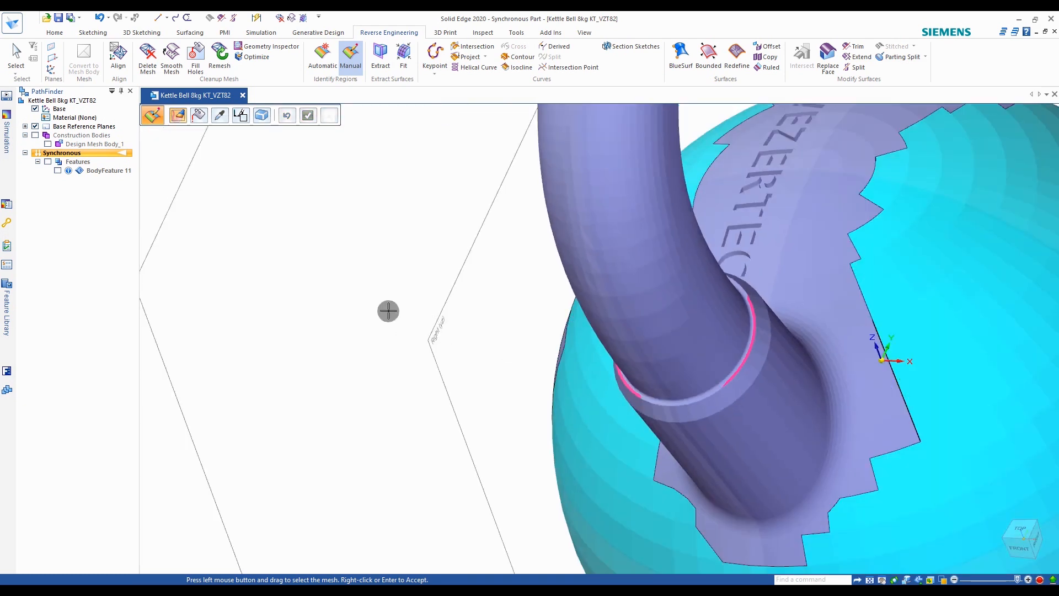
Change the paint colour for the next mesh region to dark green
middle_drag(369, 227, 454, 329)
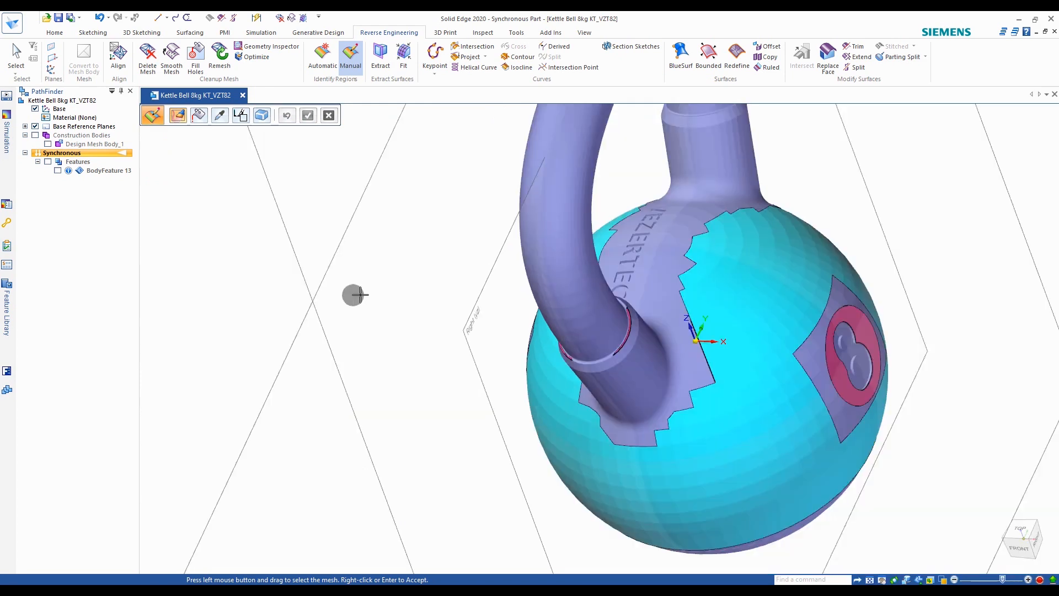
shift+middle_drag(360, 295, 266, 275)
click(668, 356)
middle_drag(802, 468, 802, 469)
click(241, 116)
click(217, 94)
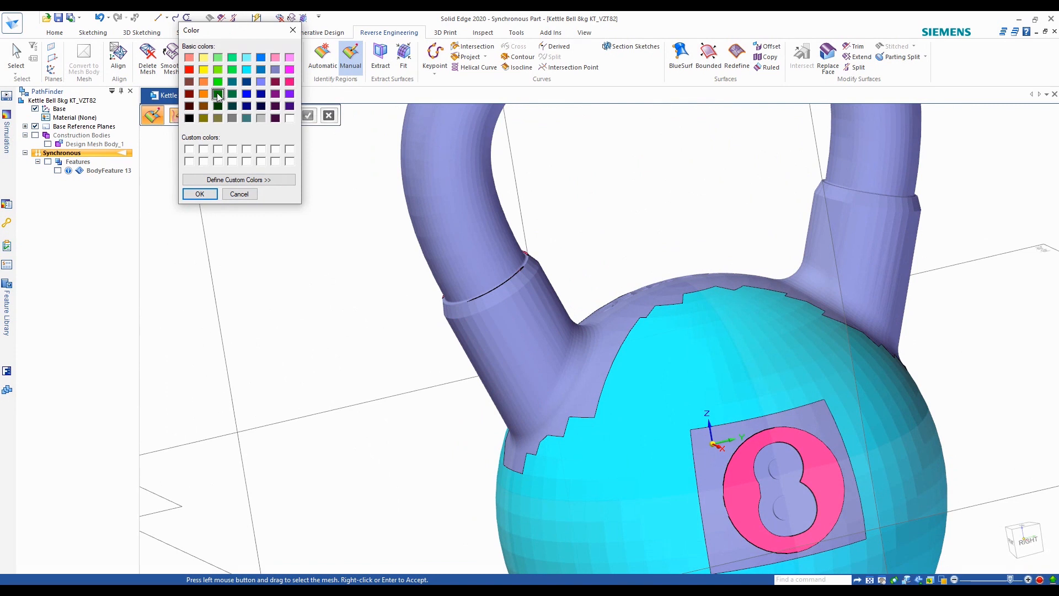
click(199, 194)
Paint the cylindrical wall of the front handle collar green on its right and left sides, below the bevelled rim
middle_drag(204, 197, 526, 250)
scroll(527, 250, up, 3)
drag(526, 250, 524, 321)
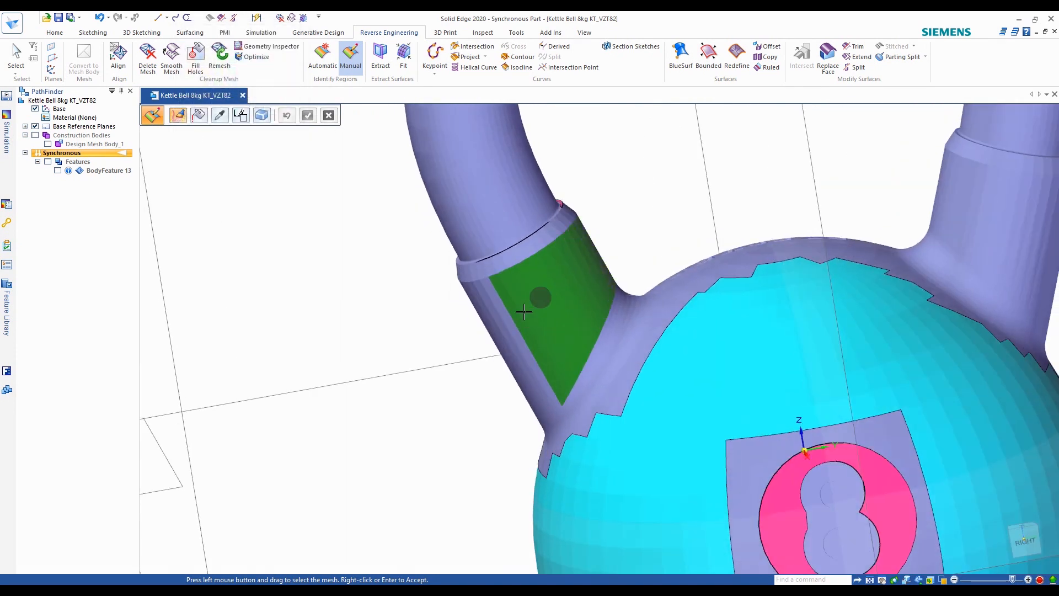
mouse_move(482, 334)
middle_down()
mouse_move(624, 265)
mouse_move(751, 246)
mouse_move(626, 326)
mouse_move(669, 327)
mouse_move(551, 386)
middle_up()
drag(551, 386, 494, 313)
mouse_move(454, 296)
middle_down()
mouse_move(586, 315)
mouse_move(567, 298)
middle_up()
drag(568, 298, 459, 271)
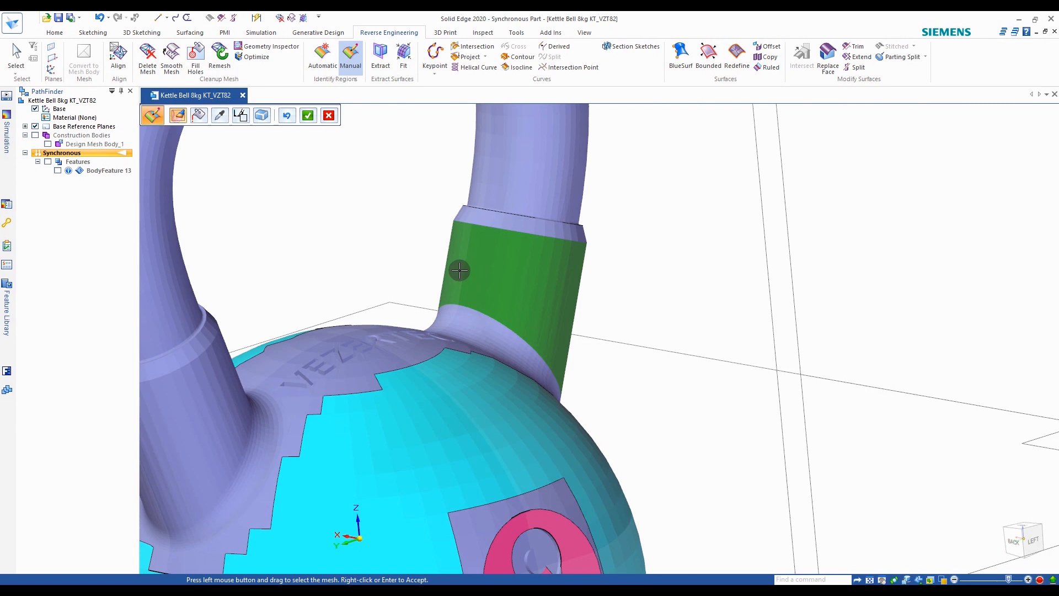
Complete the green selection around the collar's cylindrical wall, excluding the bevel, then accept the region and finish manual region identification
scroll(460, 270, up, 3)
drag(494, 333, 449, 343)
scroll(449, 342, down, 3)
middle_drag(438, 379, 503, 279)
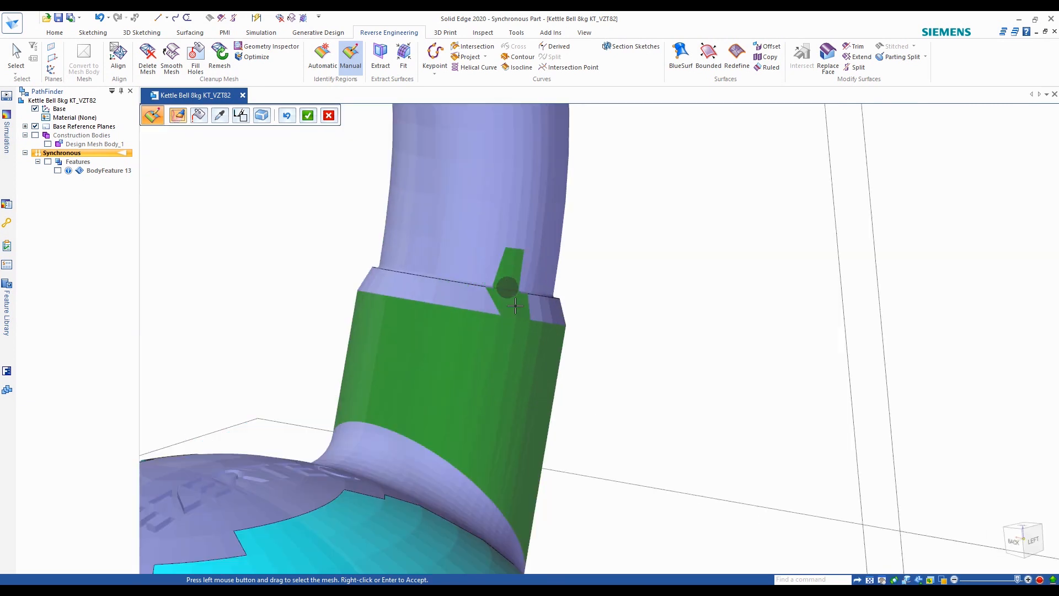
scroll(504, 278, up, 2)
scroll(481, 296, down, 3)
middle_drag(591, 346, 580, 293)
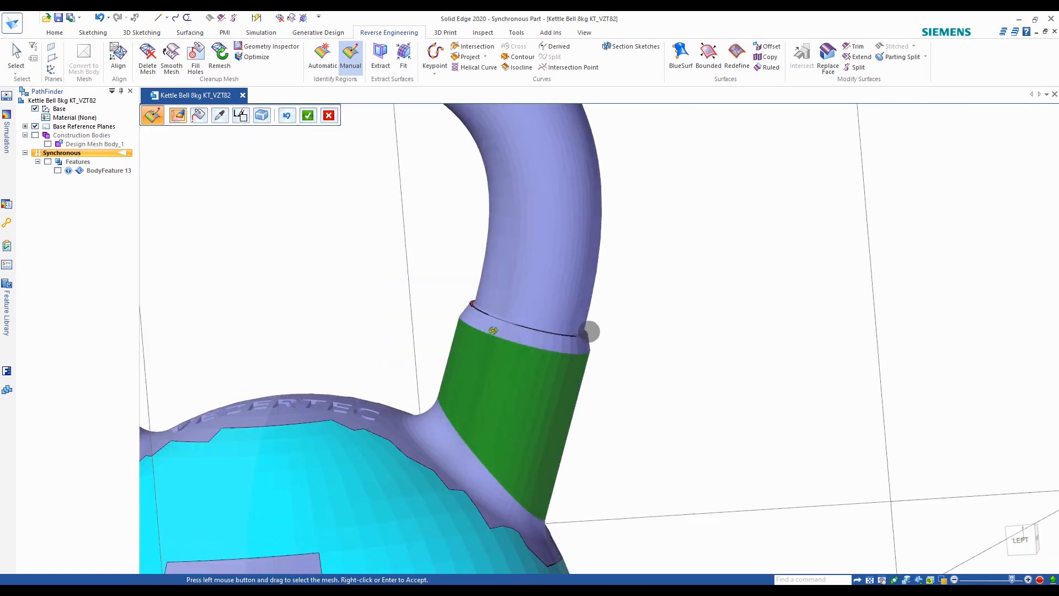
scroll(580, 293, down, 2)
middle_drag(650, 322, 646, 320)
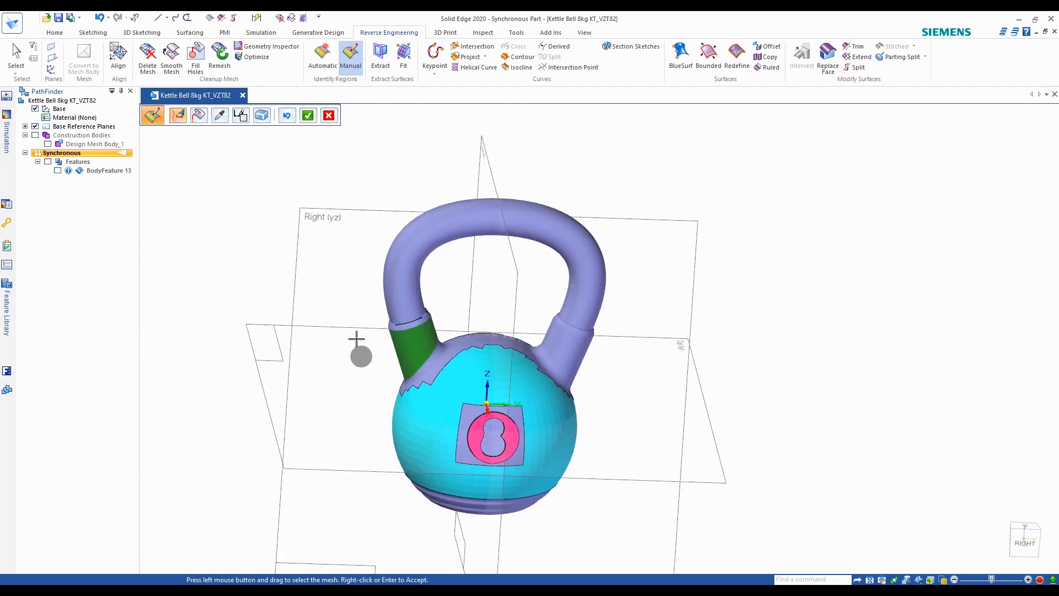
scroll(359, 338, up, 4)
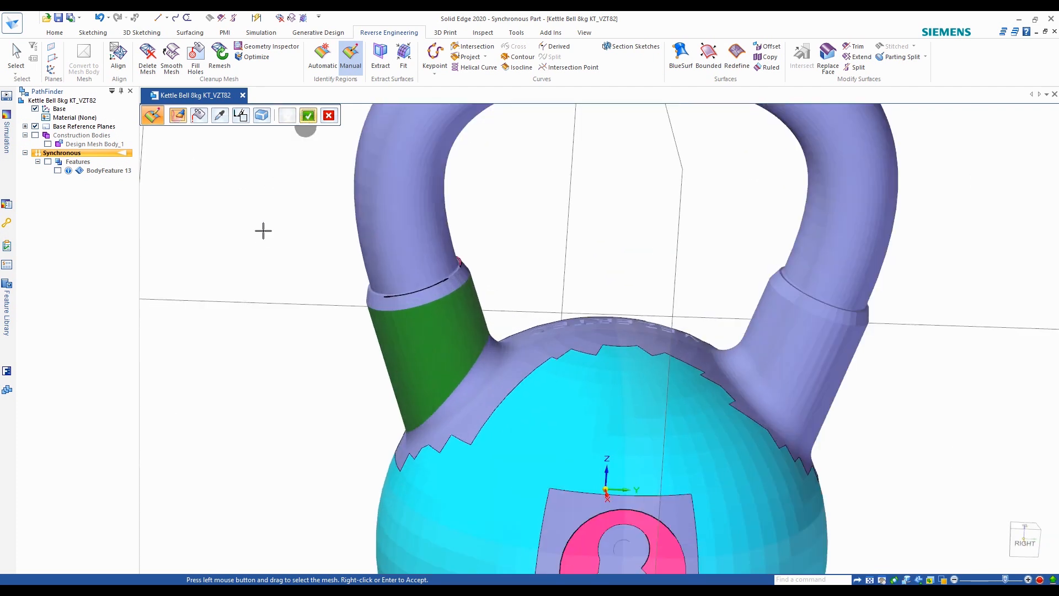
right_click(264, 283)
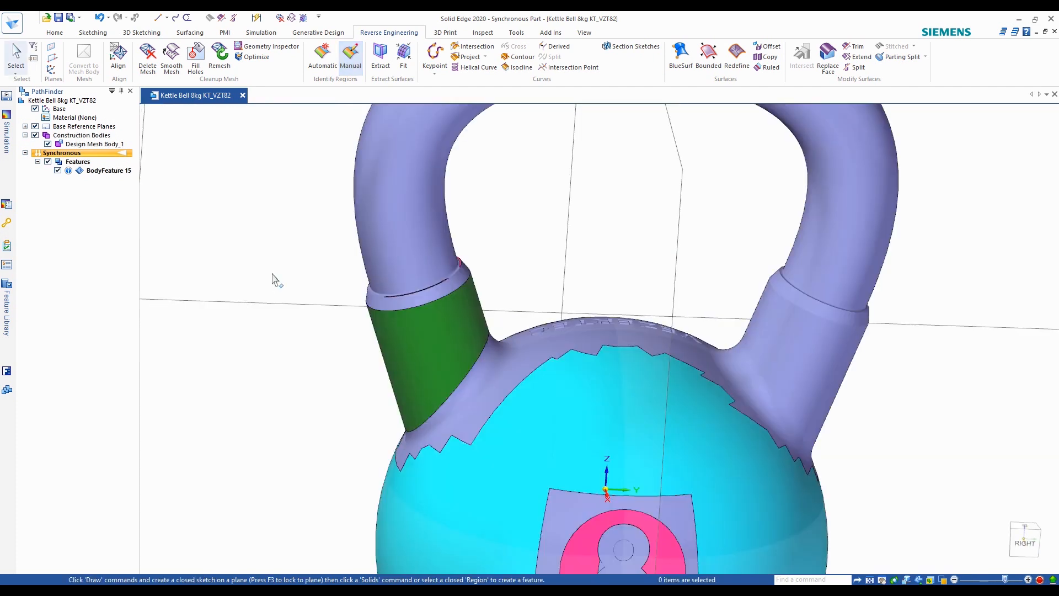
Examine the painted regions on the whole kettlebell, ending in a straight right view
scroll(489, 266, down, 4)
scroll(534, 265, up, 3)
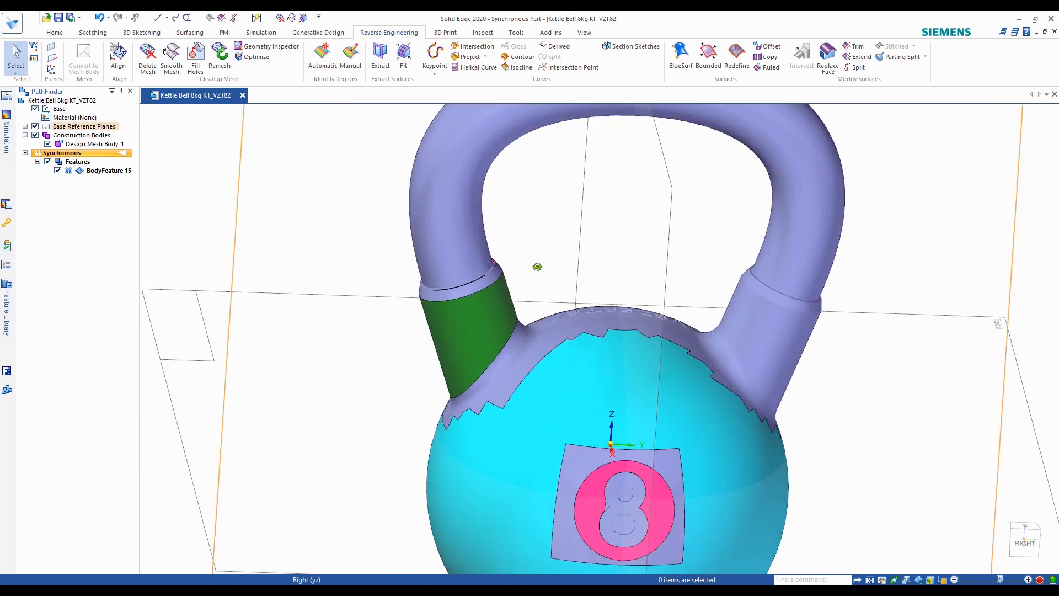
scroll(644, 395, down, 4)
scroll(589, 346, up, 4)
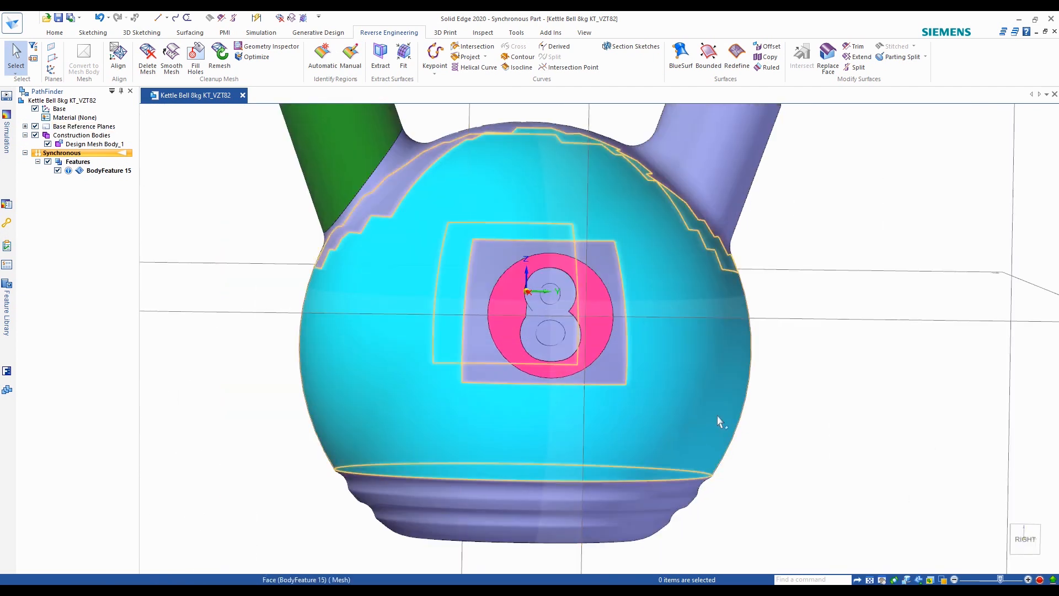
scroll(434, 231, down, 3)
key(ctrl+r)
click(1024, 539)
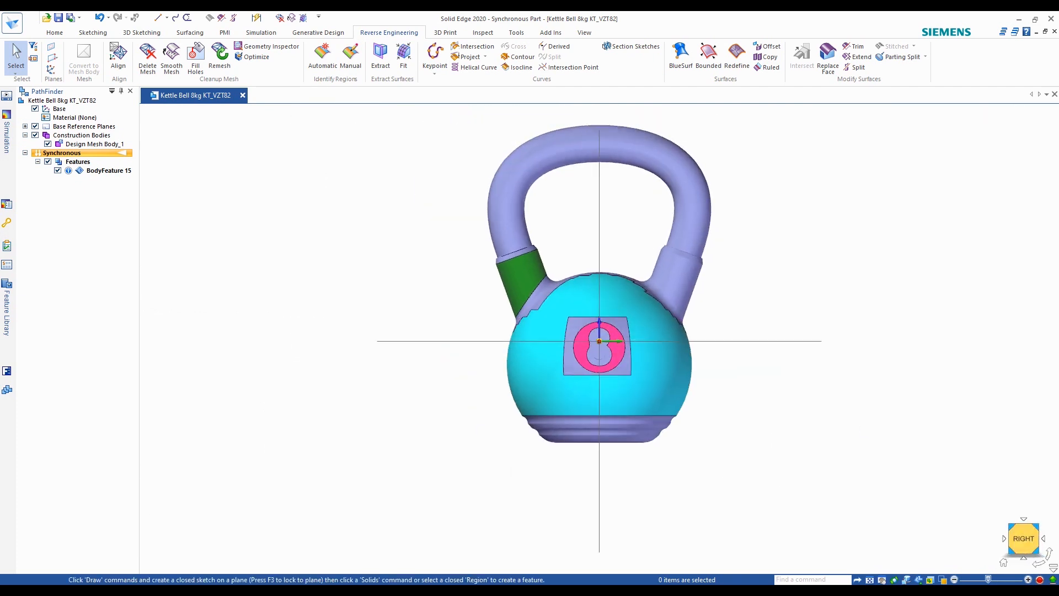
scroll(414, 172, down, 2)
scroll(390, 165, up, 4)
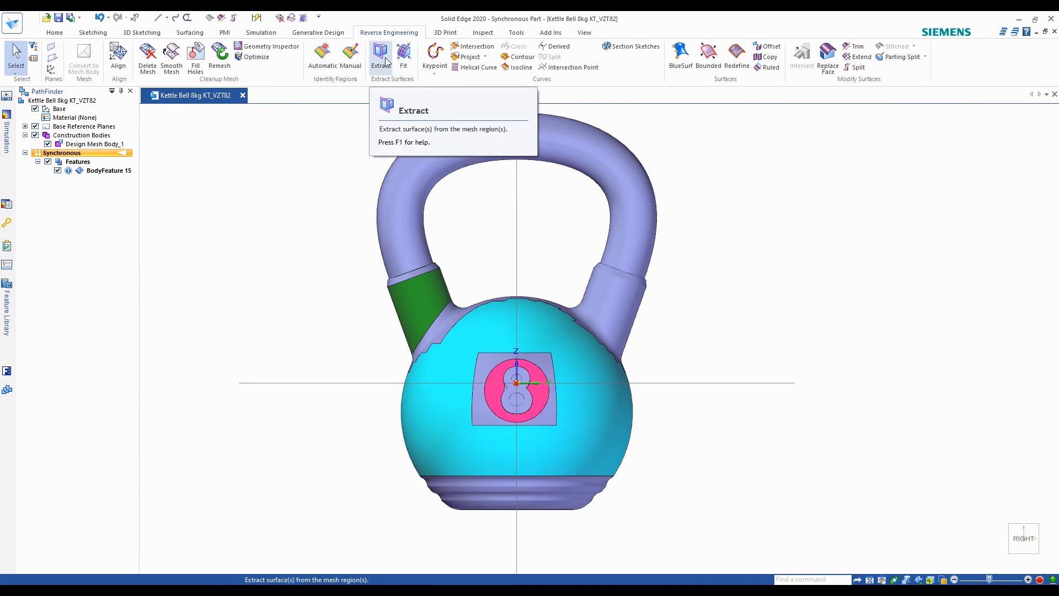
Fit a plane with a 0.50 mm tolerance to the pink ring of the right-hand number disc
click(403, 55)
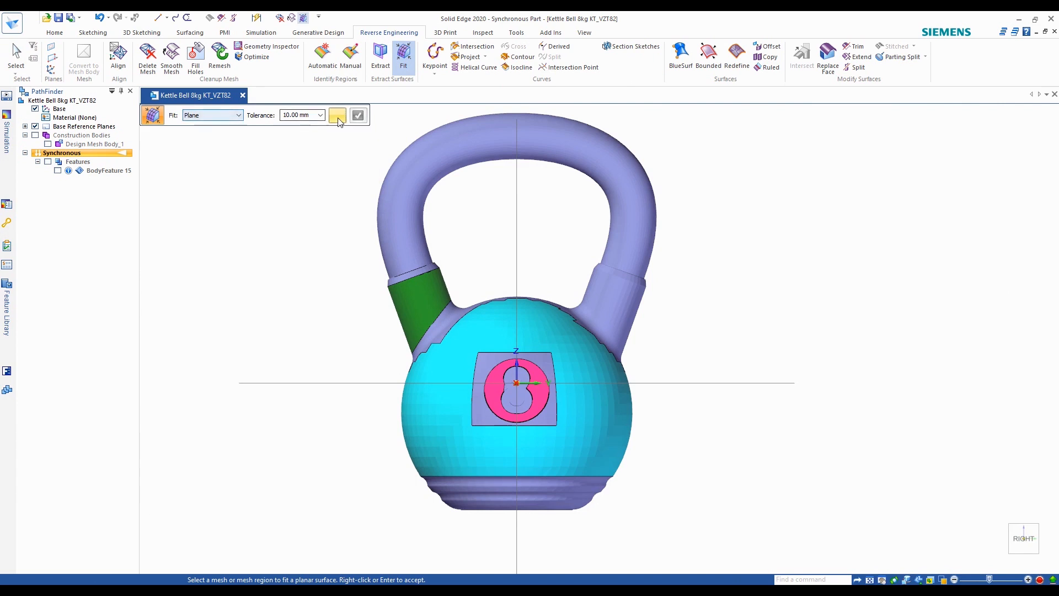
click(320, 115)
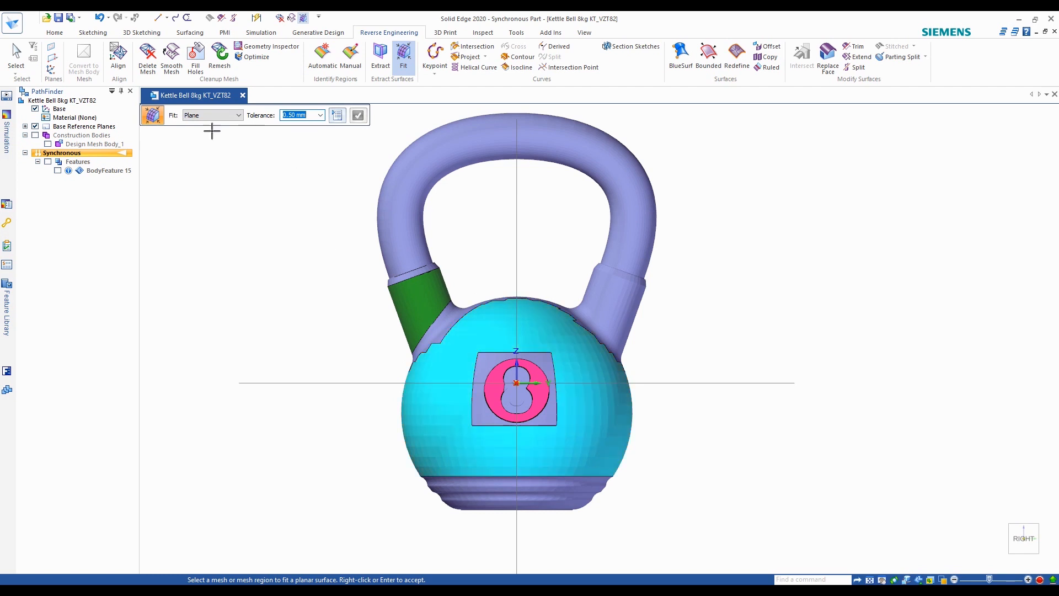
scroll(552, 421, up, 5)
click(591, 415)
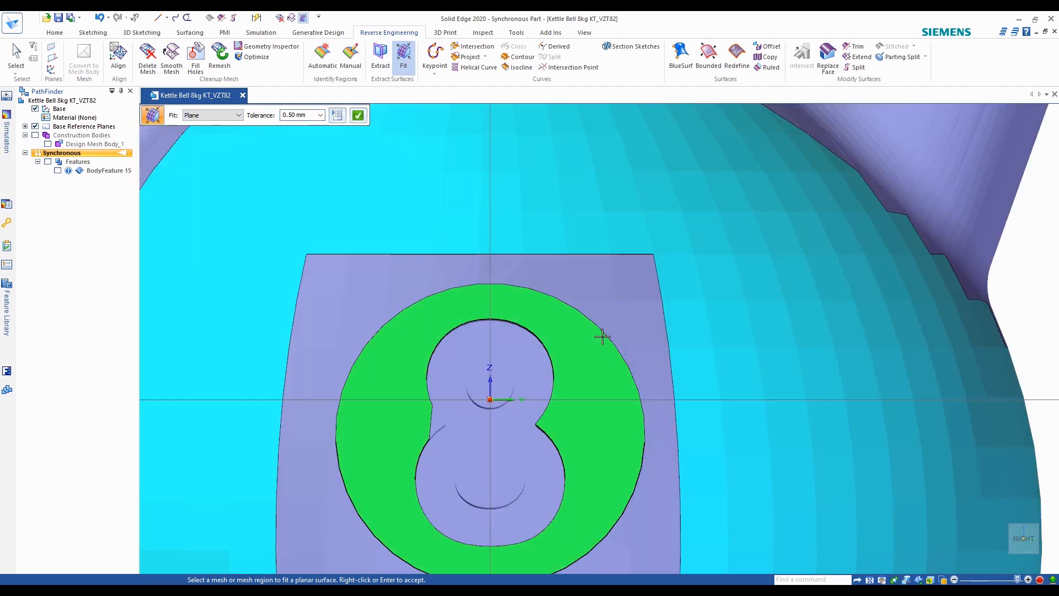
scroll(601, 342, down, 3)
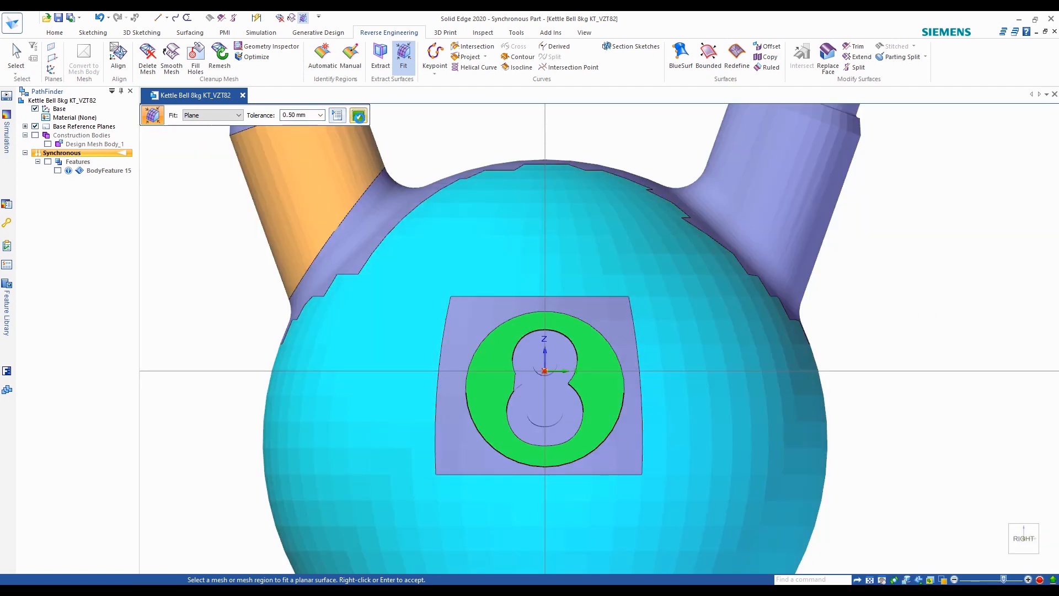
click(358, 116)
Fit separate planar surfaces to the pink floor of the 8 and the pink ring of the opposite number disc
middle_drag(651, 298, 945, 322)
scroll(485, 267, down, 3)
scroll(596, 381, up, 6)
click(596, 340)
click(515, 349)
click(357, 117)
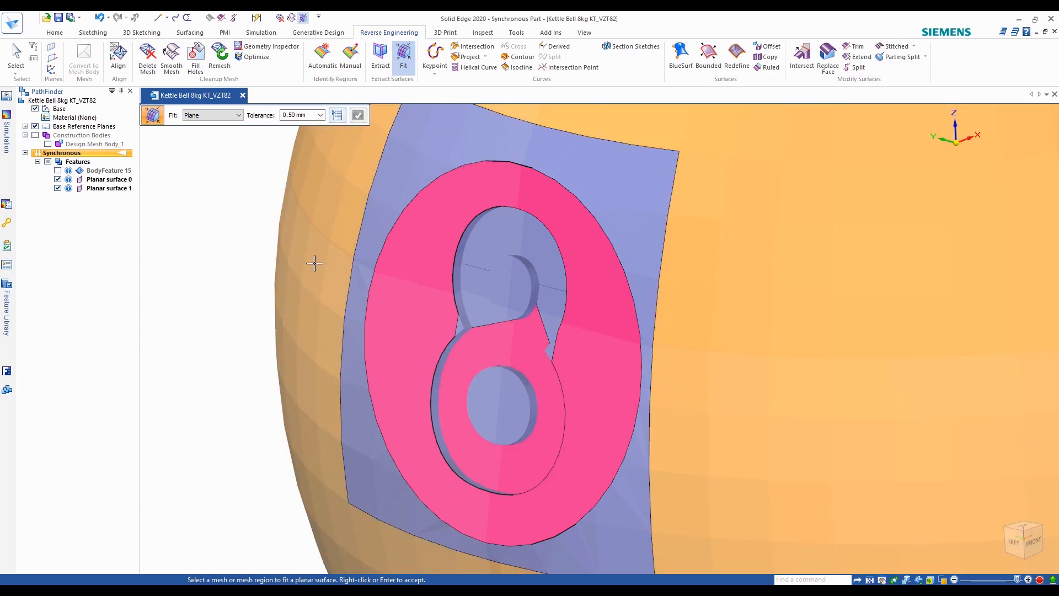
click(397, 284)
click(358, 116)
Fit a planar surface to the pink circular face under the kettlebell's base
scroll(353, 204, down, 3)
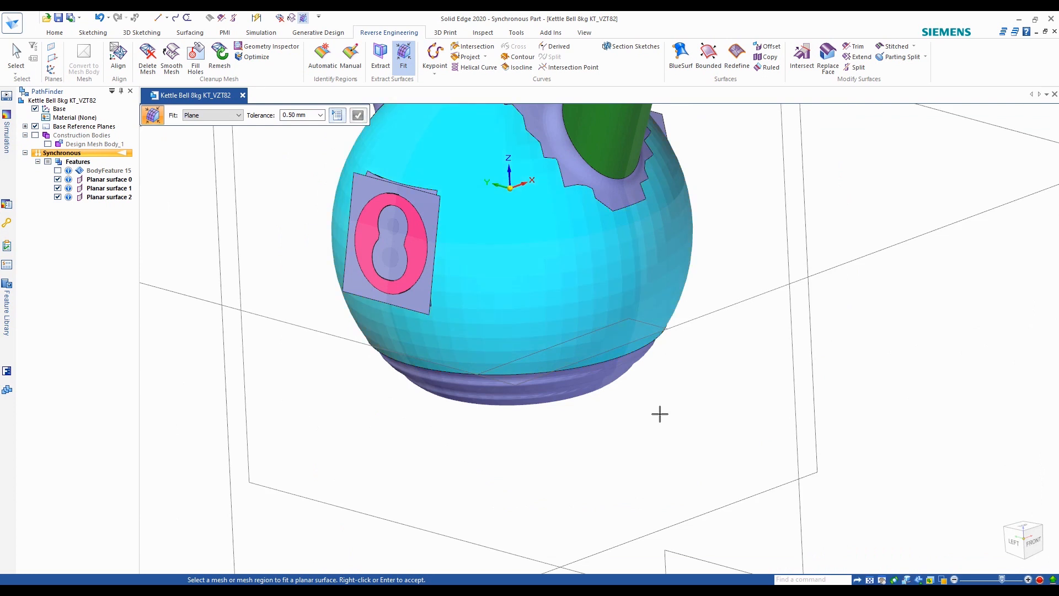
middle_drag(660, 414, 633, 350)
click(554, 369)
click(357, 115)
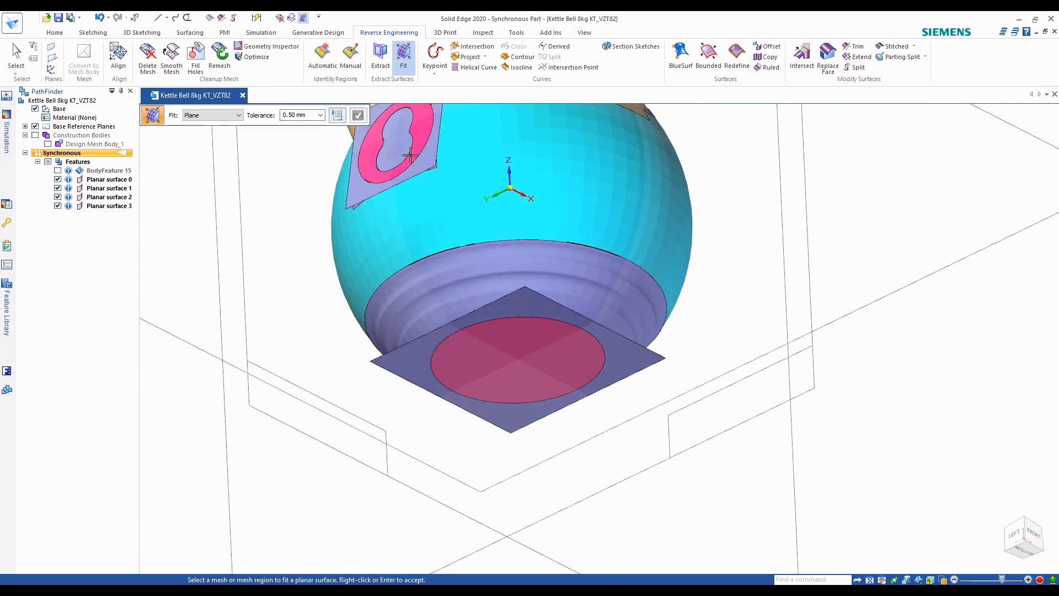
Fit one planar surface through the pink inner edge strips on the front handle collar's rim
middle_drag(795, 281, 851, 388)
scroll(868, 371, down, 5)
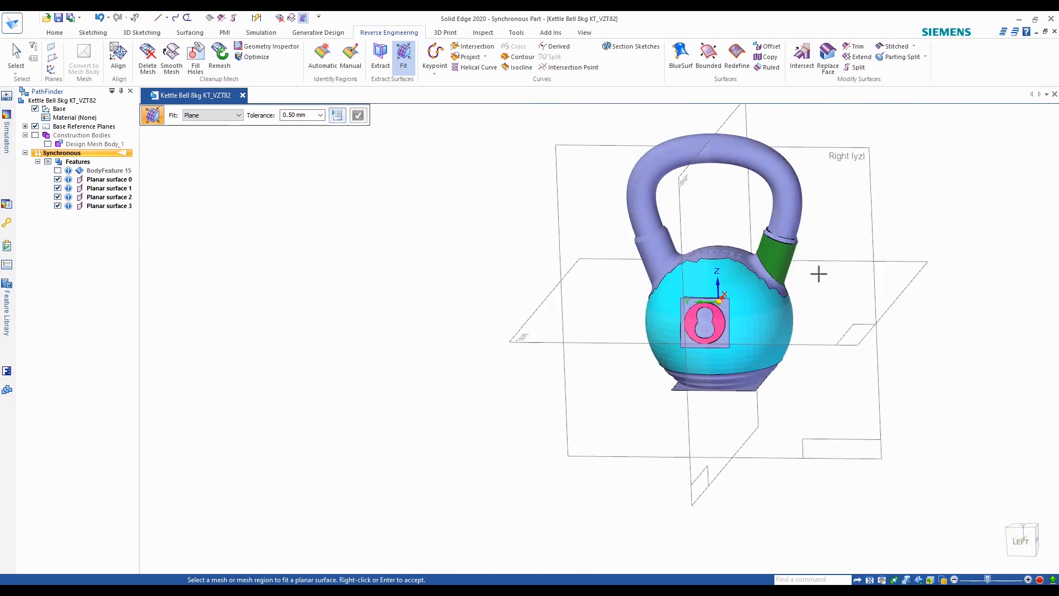
scroll(847, 278, up, 4)
middle_drag(848, 277, 619, 319)
scroll(620, 319, down, 3)
scroll(569, 357, up, 8)
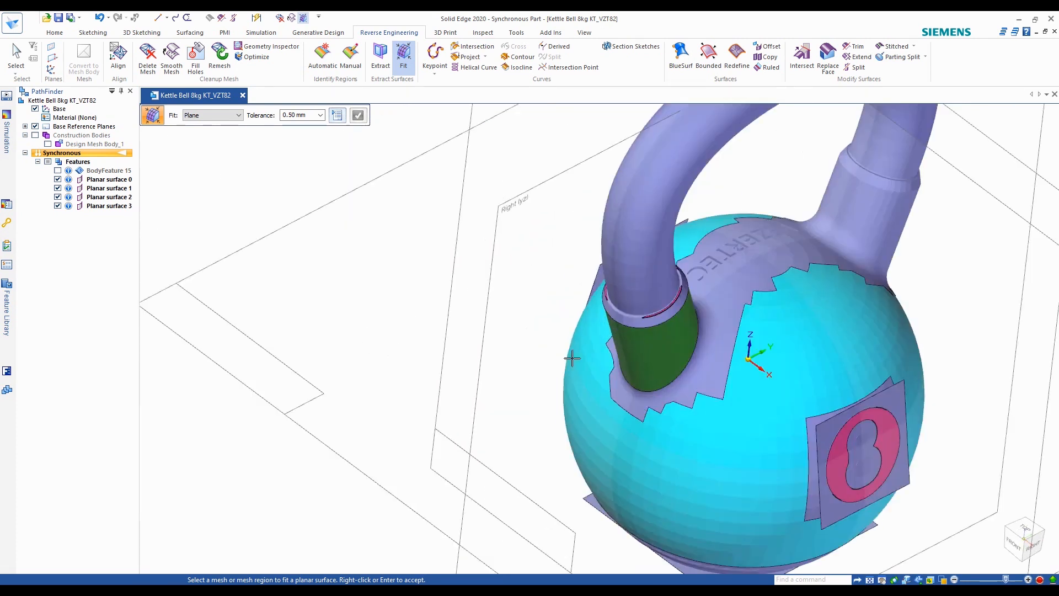
scroll(721, 248, down, 4)
scroll(695, 328, up, 4)
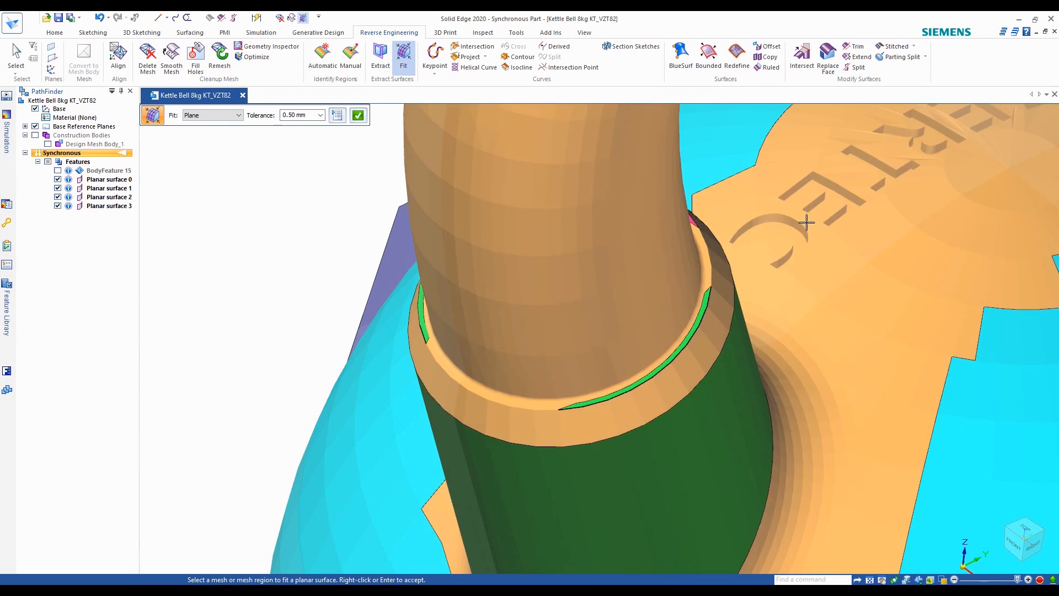
middle_drag(806, 223, 652, 197)
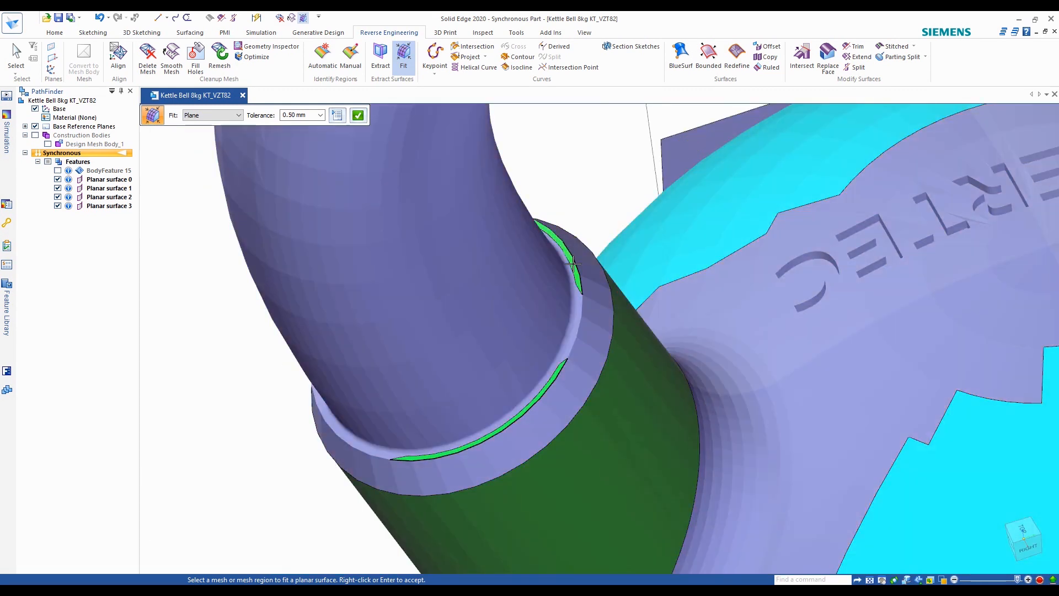
scroll(574, 264, down, 5)
middle_drag(574, 265, 505, 298)
scroll(527, 265, down, 4)
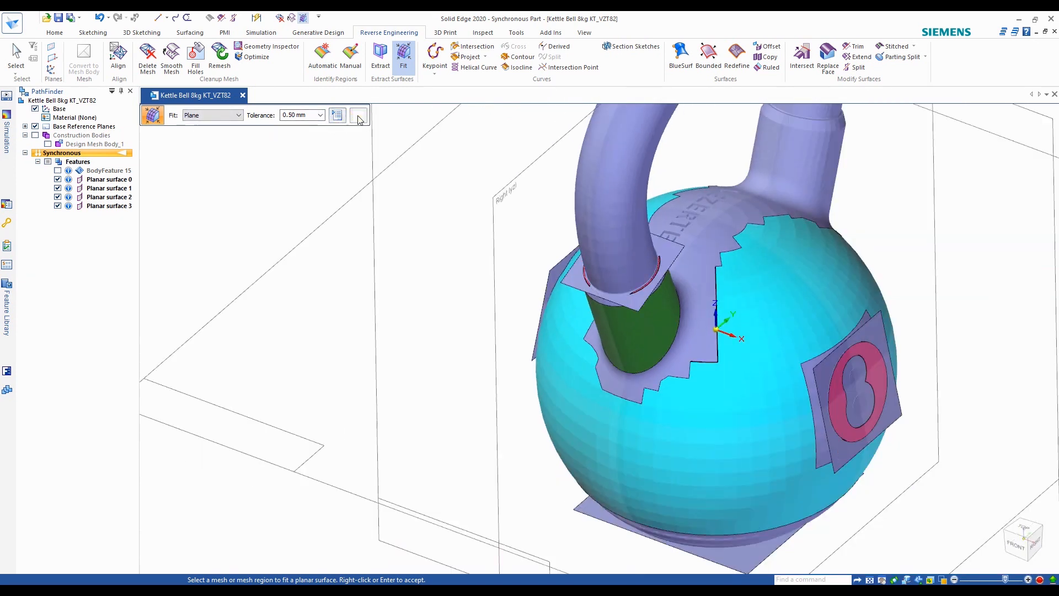
Inspect the plane fitted at the front handle collar's rim from the side
scroll(645, 267, up, 5)
middle_drag(646, 267, 513, 245)
scroll(507, 249, down, 5)
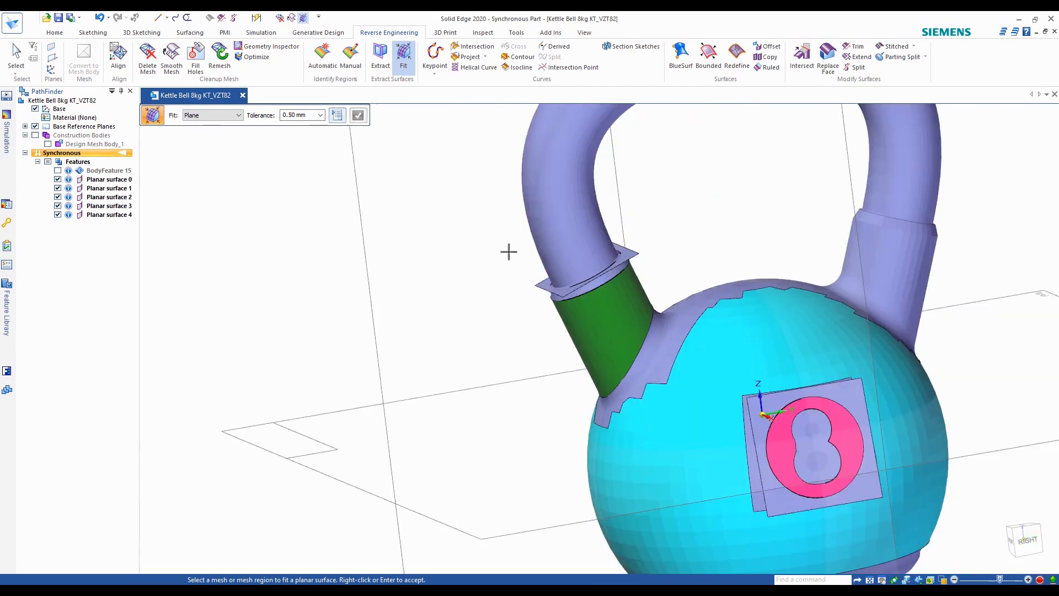
scroll(688, 292, up, 3)
middle_drag(690, 288, 752, 244)
scroll(751, 243, down, 3)
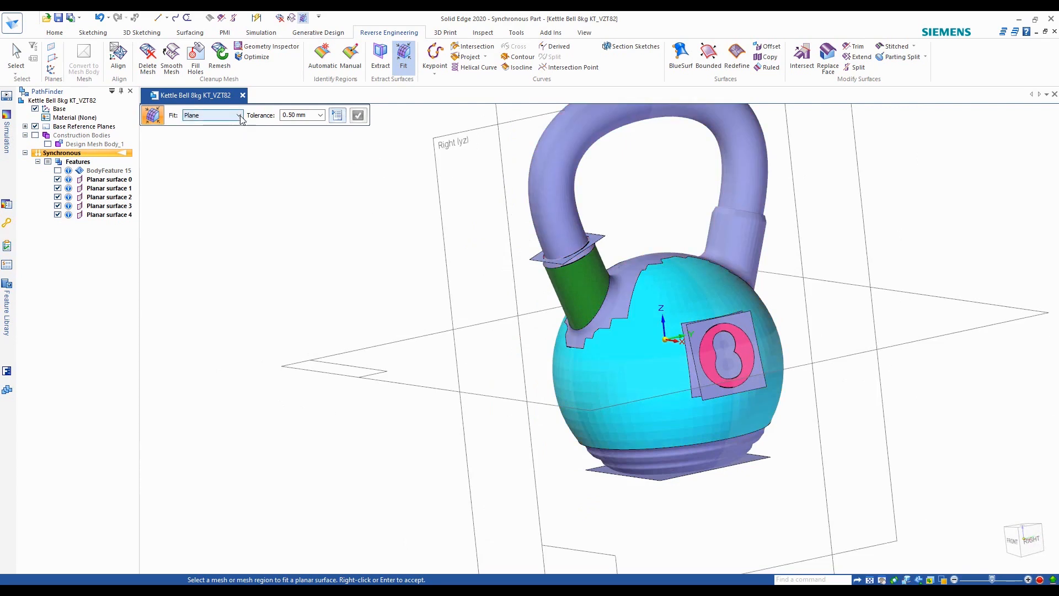
Fit a cylindrical surface to the green region of the front handle collar with a 0.50 mm tolerance
click(235, 133)
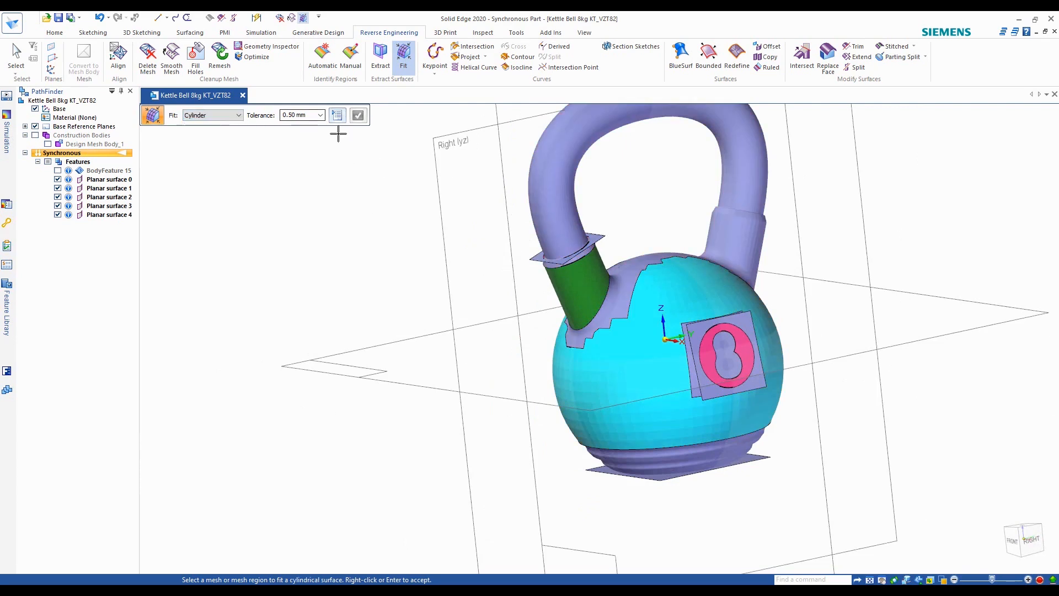
scroll(635, 291, up, 4)
click(525, 265)
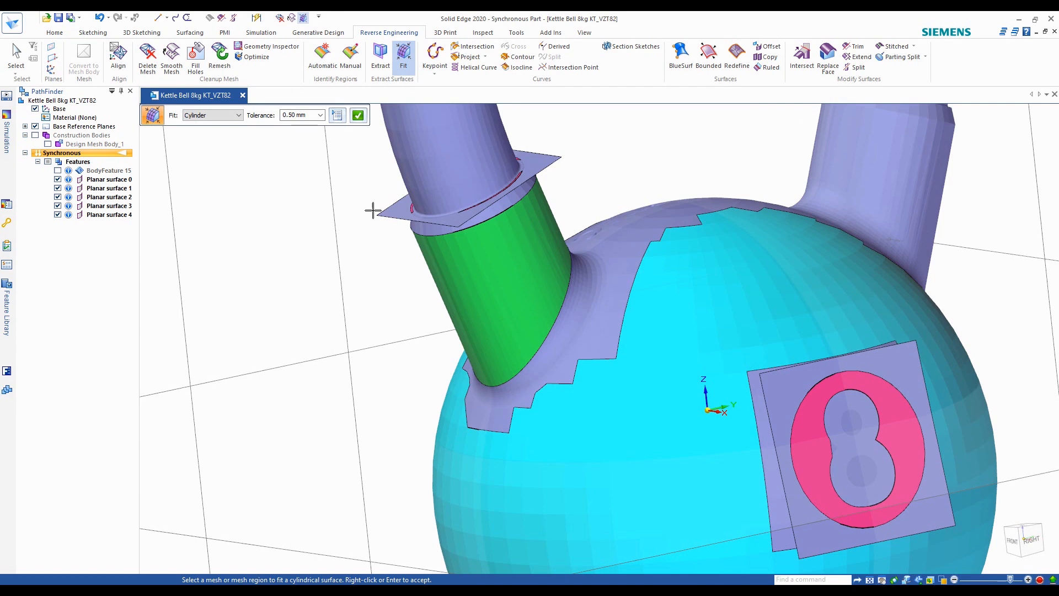
click(358, 116)
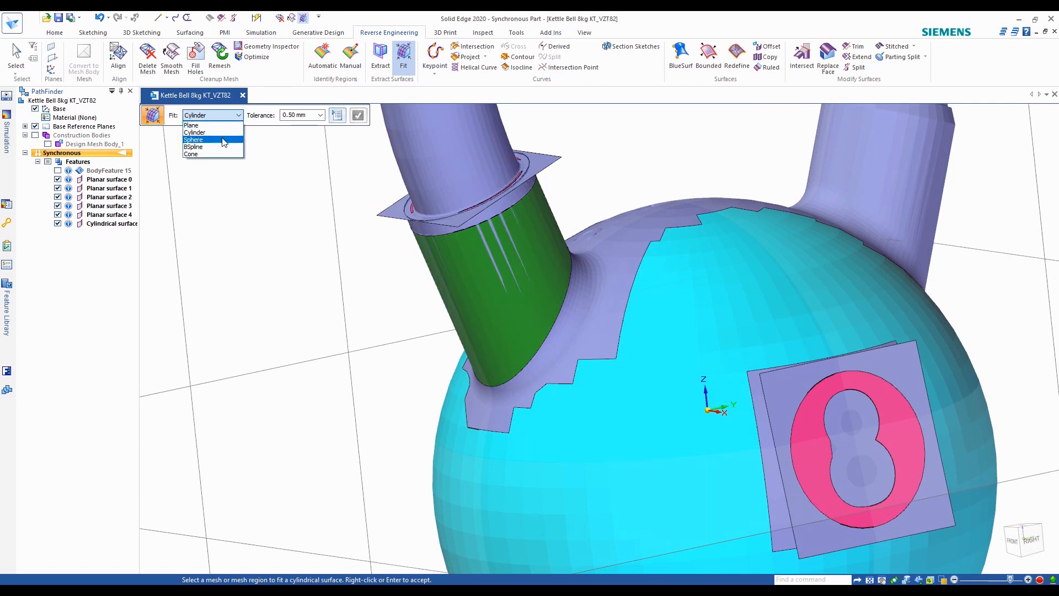
Fit a spherical surface to the cyan region of the ball with a 0.50 mm tolerance
click(224, 140)
scroll(449, 131, down, 4)
click(516, 303)
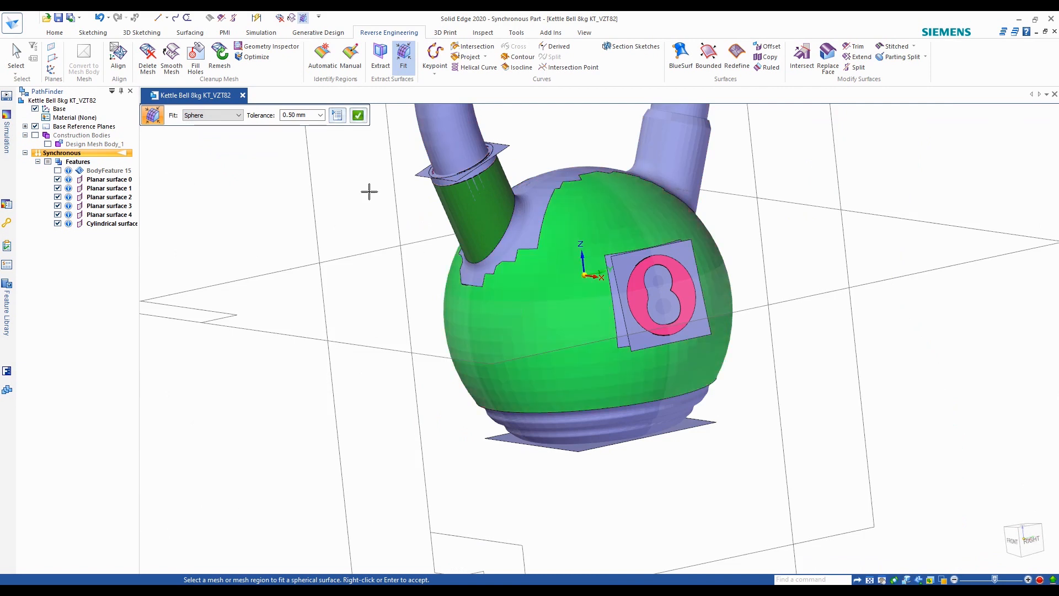
click(359, 117)
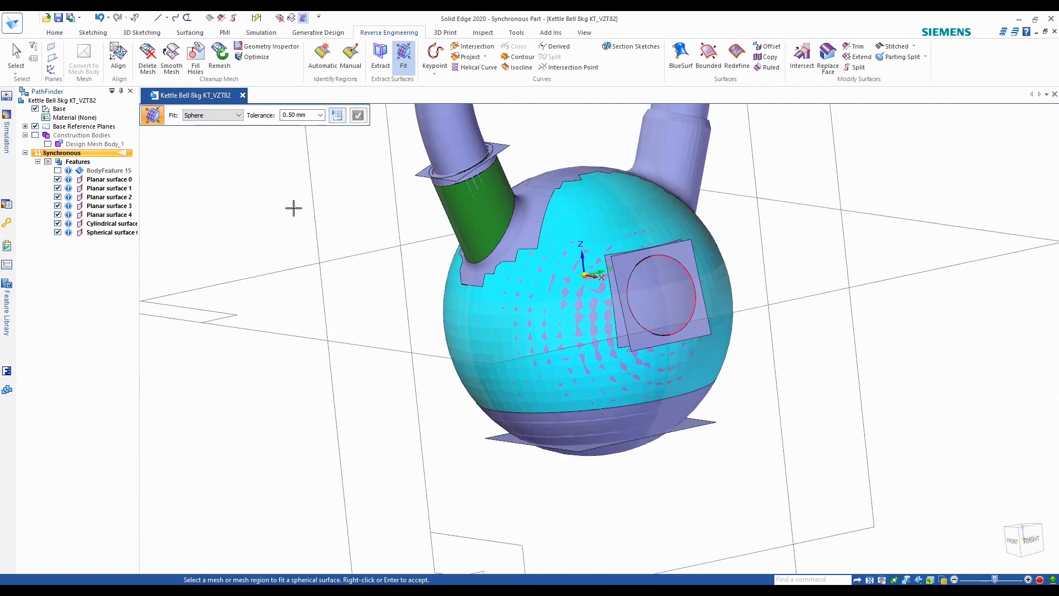
key(Escape)
Hide the kettlebell mesh and examine the fitted ball sphere, collar cylinder and rim plane on their own
scroll(739, 328, down, 3)
scroll(770, 270, up, 3)
middle_drag(771, 270, 737, 260)
scroll(551, 245, up, 1)
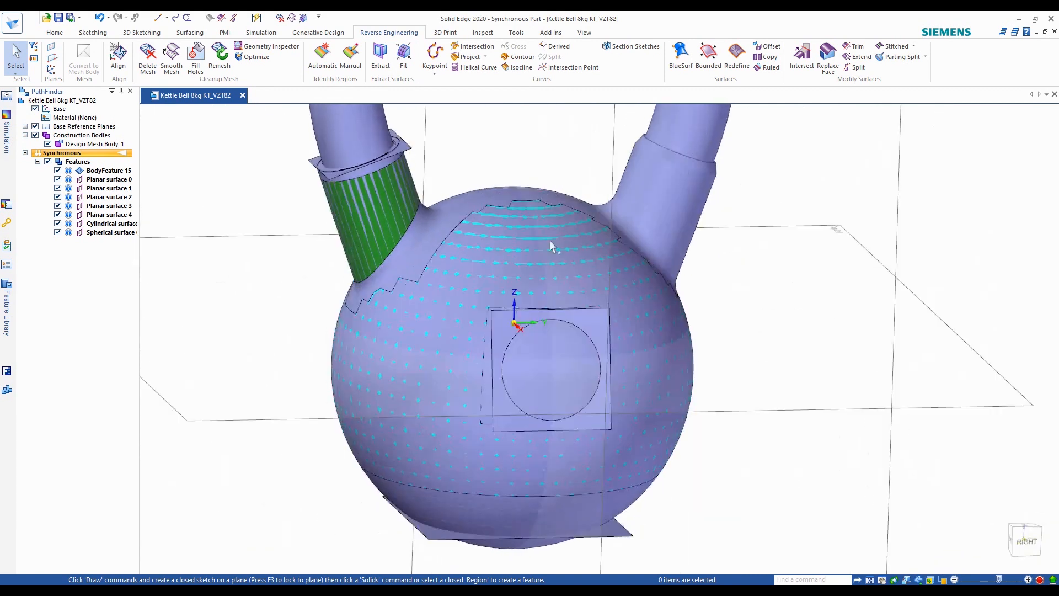
click(58, 170)
scroll(518, 233, down, 3)
scroll(489, 214, up, 2)
mouse_move(493, 220)
middle_down()
mouse_move(432, 160)
mouse_move(480, 204)
mouse_move(650, 177)
mouse_move(498, 188)
mouse_move(488, 214)
mouse_move(525, 217)
mouse_move(473, 221)
middle_up()
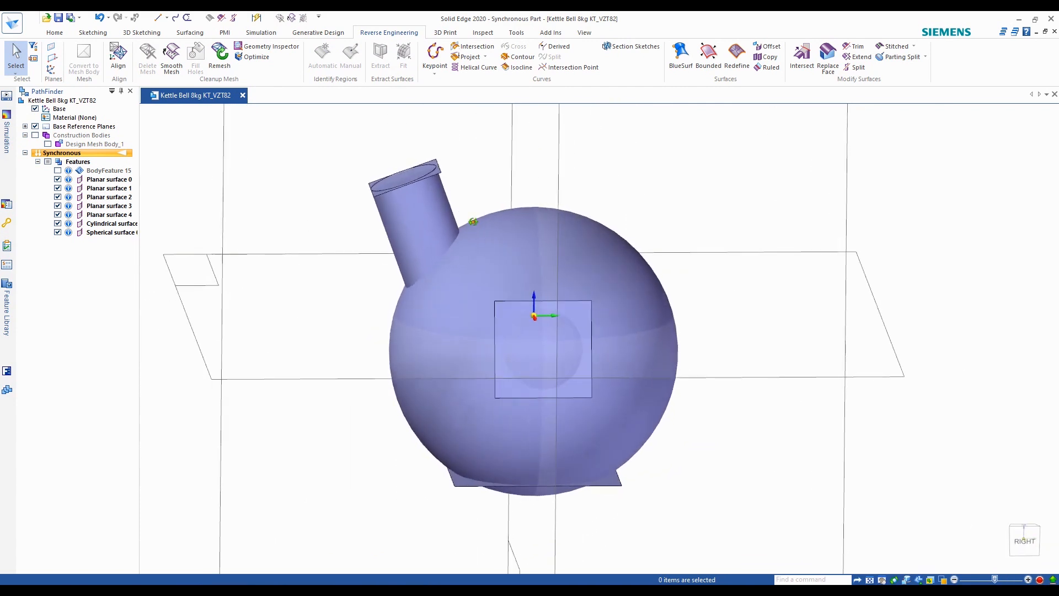
scroll(717, 264, down, 2)
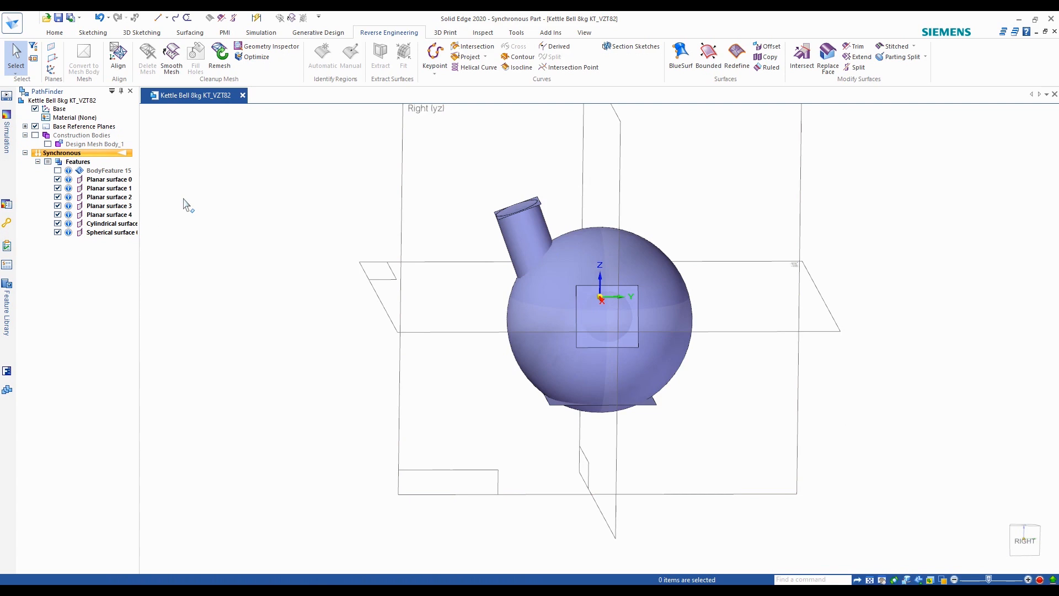
scroll(400, 271, up, 3)
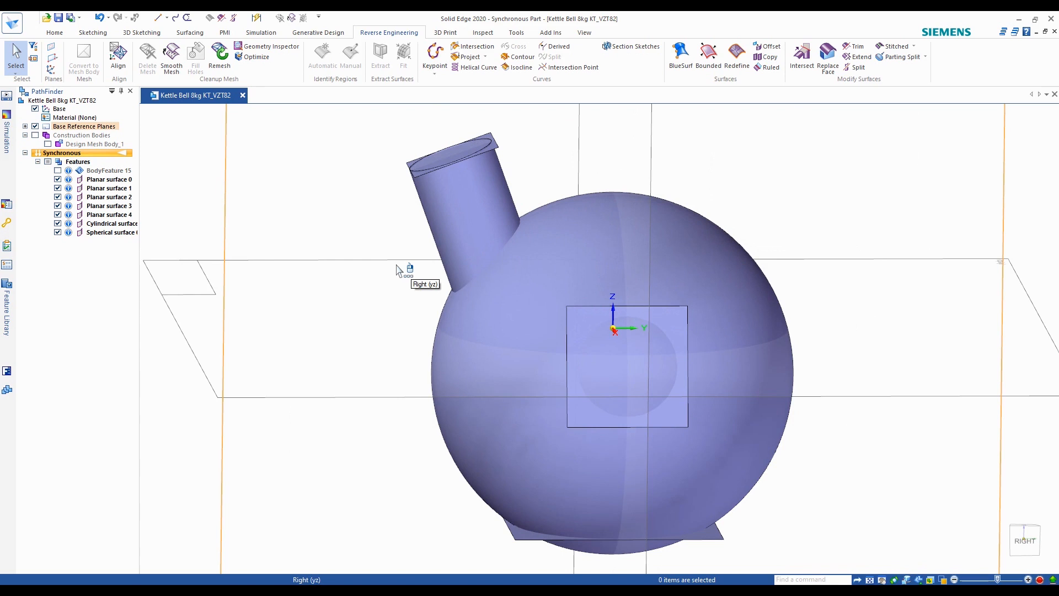
scroll(473, 156, up, 4)
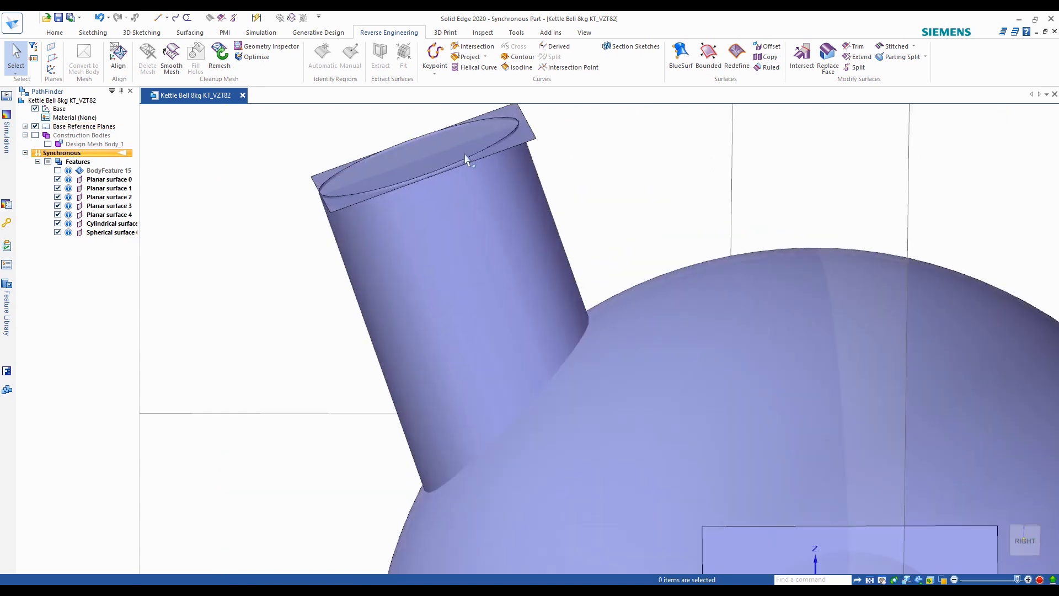
scroll(300, 153, up, 3)
scroll(459, 210, down, 3)
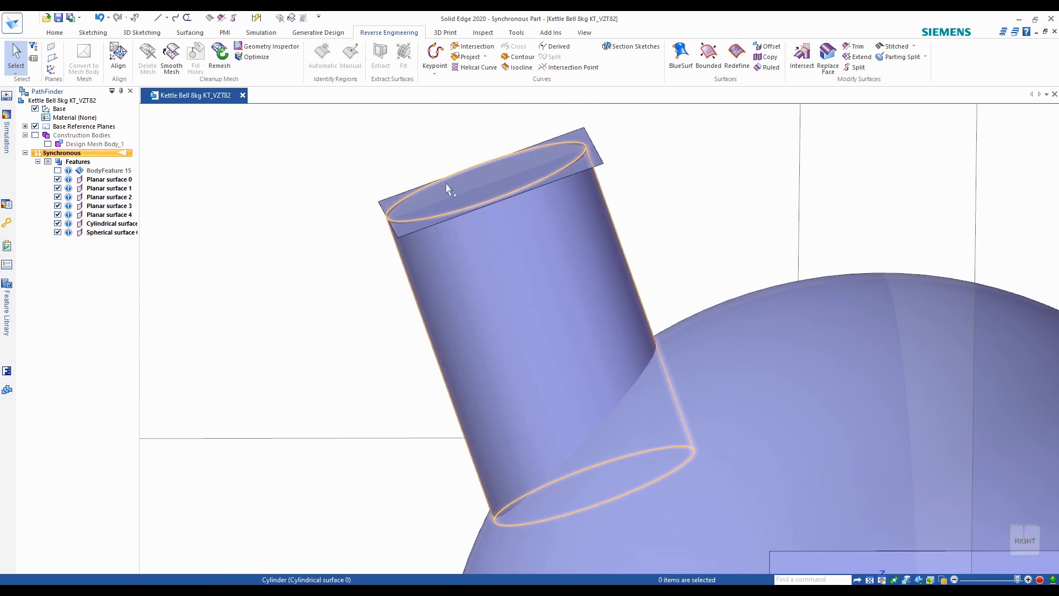
scroll(447, 189, down, 5)
scroll(497, 199, up, 8)
scroll(499, 204, down, 5)
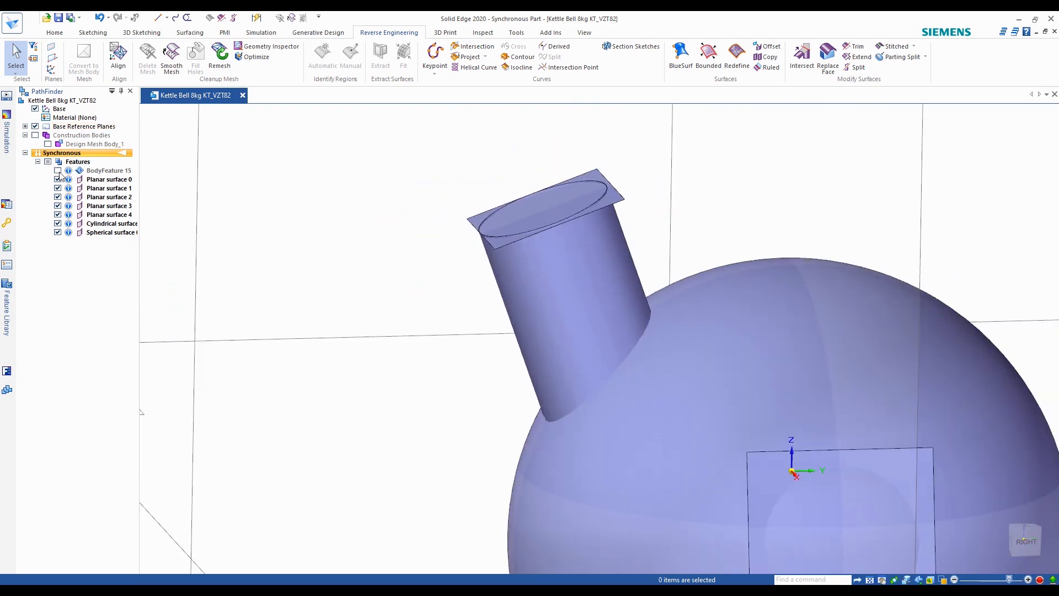
Show the kettlebell mesh again and examine how far the rim plane reaches past the front collar's outer edge
click(57, 171)
scroll(552, 232, up, 4)
middle_drag(552, 232, 507, 250)
scroll(506, 260, up, 5)
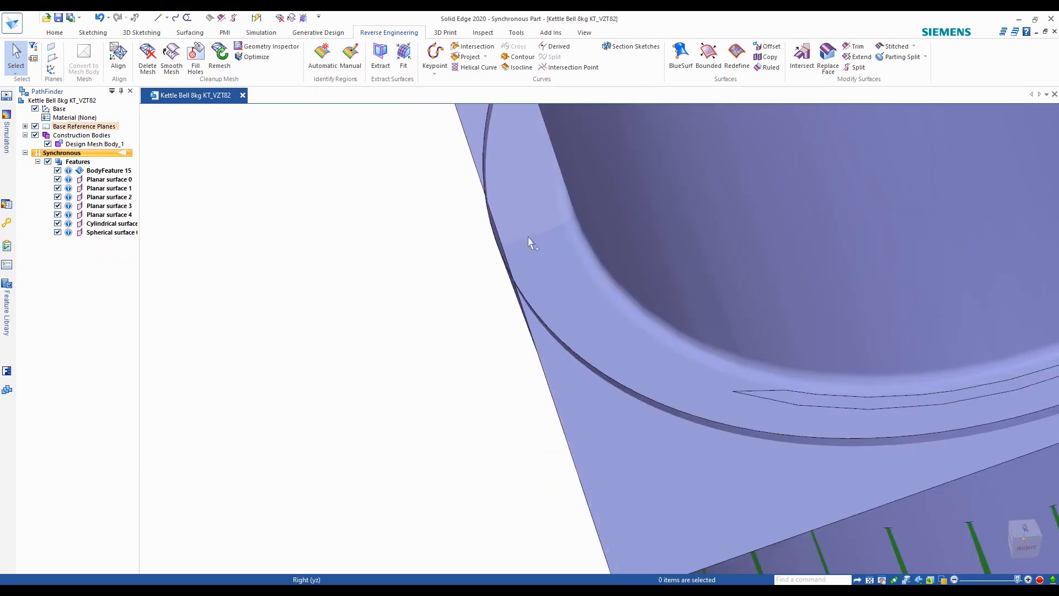
scroll(528, 238, down, 5)
middle_drag(577, 257, 597, 268)
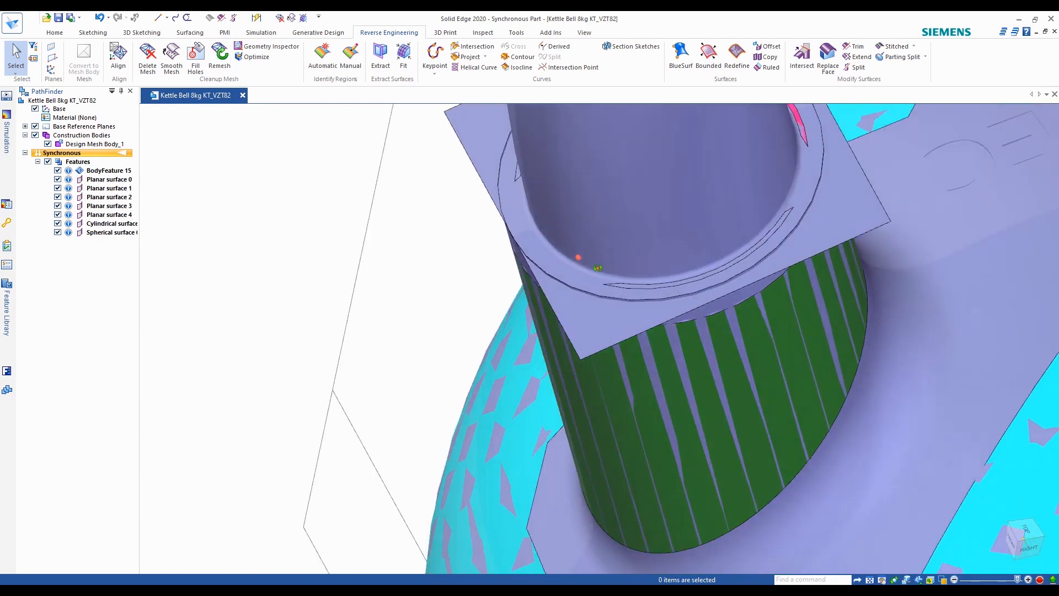
scroll(597, 268, down, 5)
scroll(595, 230, up, 5)
scroll(596, 230, down, 5)
scroll(653, 257, up, 5)
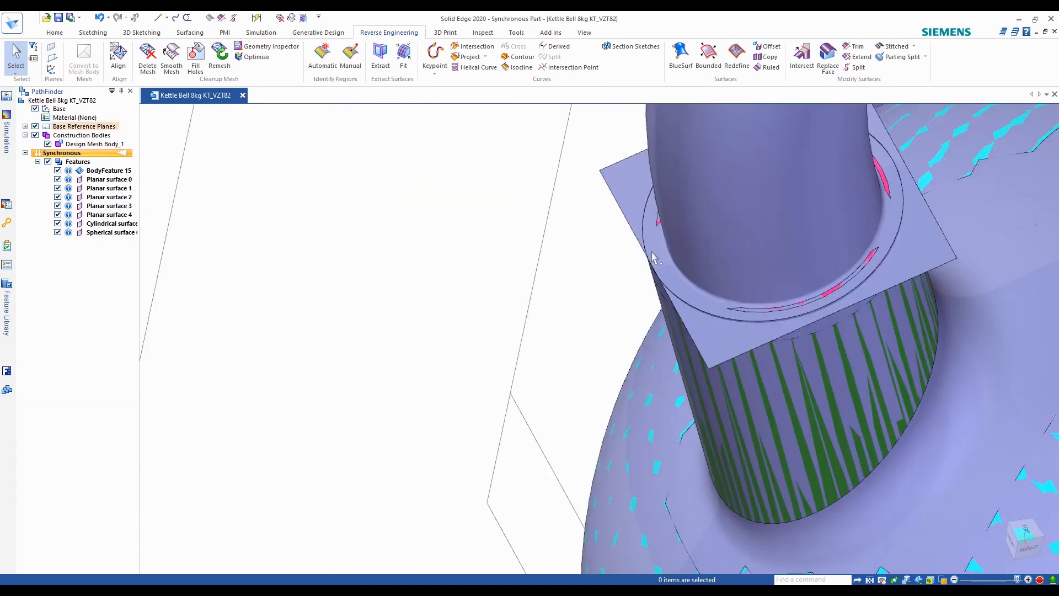
scroll(653, 257, up, 2)
scroll(589, 226, down, 5)
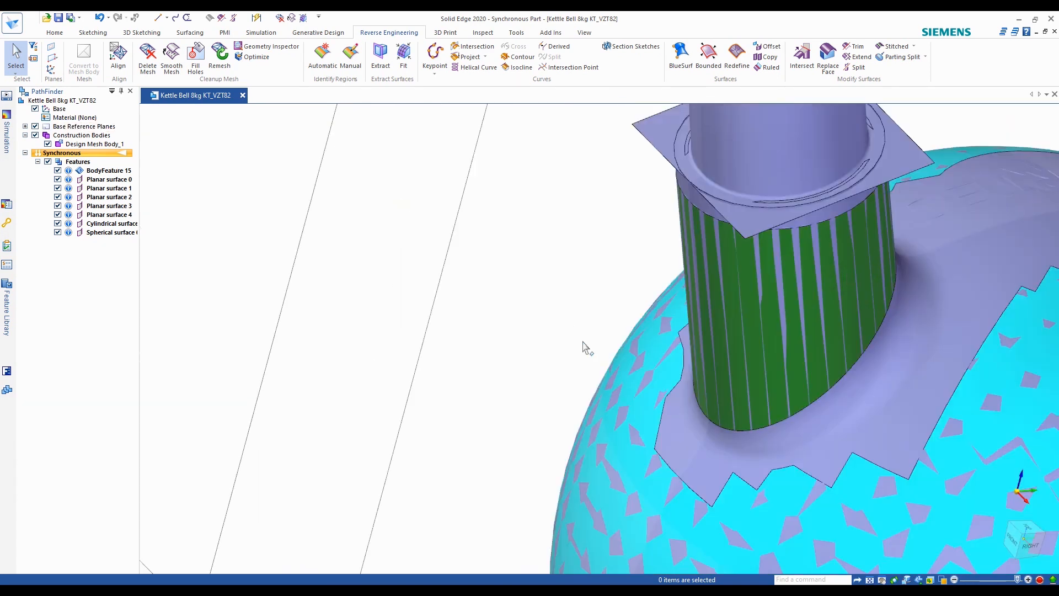
click(571, 202)
key(Escape)
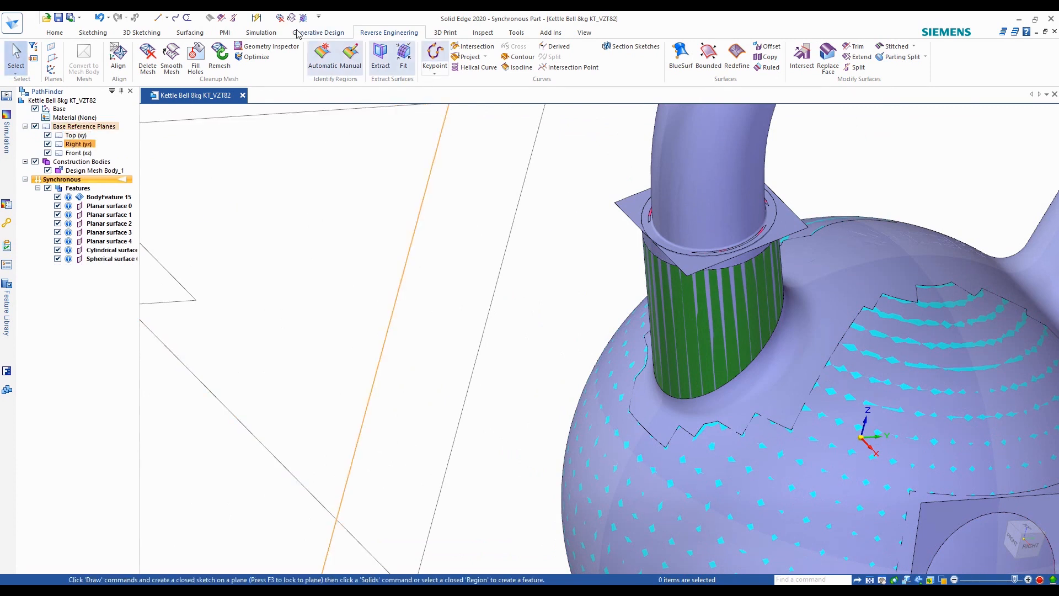
Extend the outer edge of the planar surface at the front collar's rim slightly outward beyond the collar
click(190, 32)
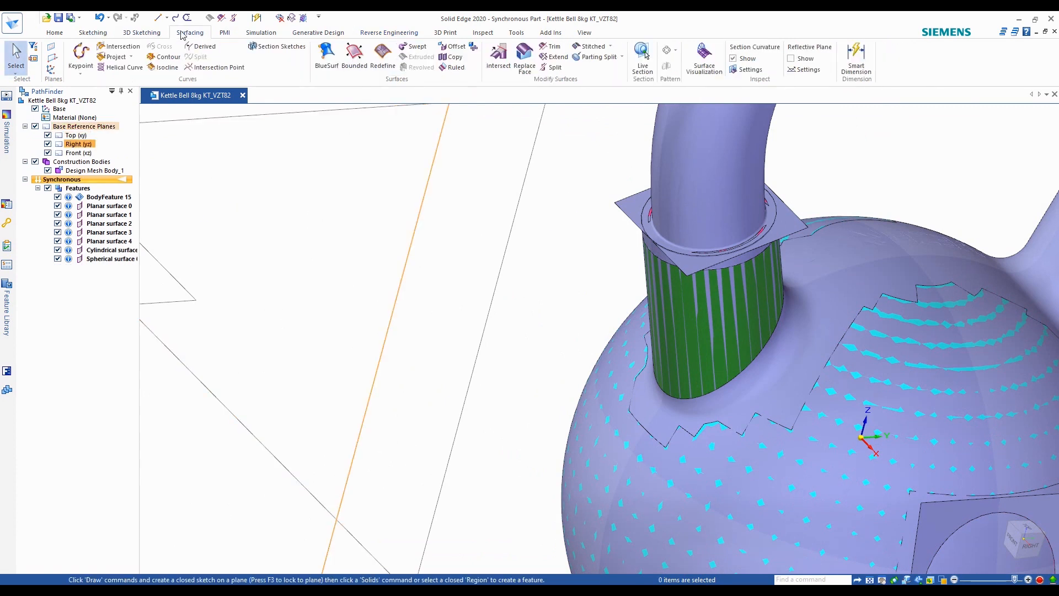
click(553, 56)
scroll(628, 236, up, 2)
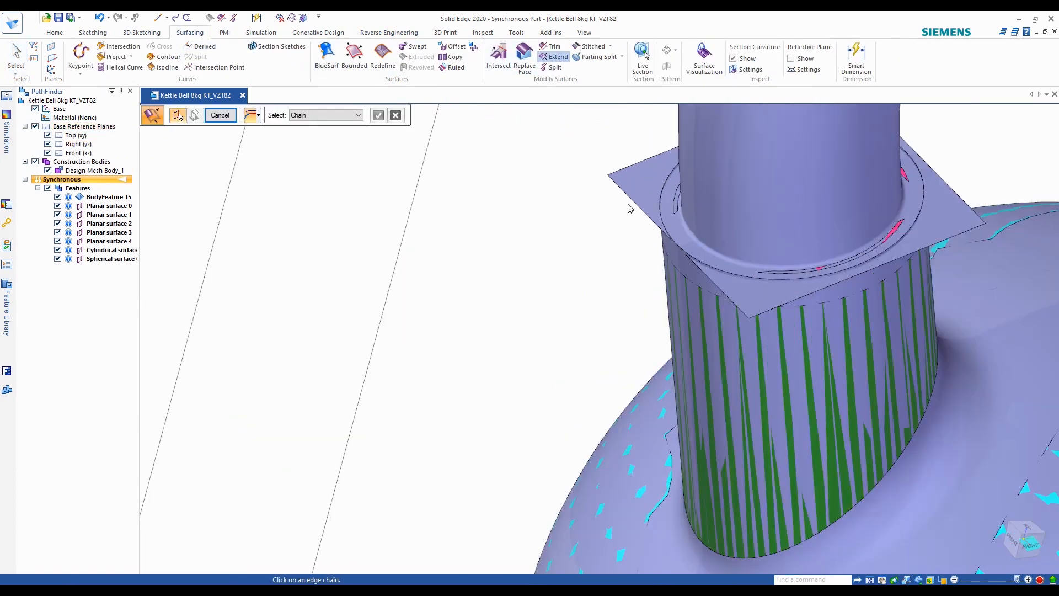
click(611, 224)
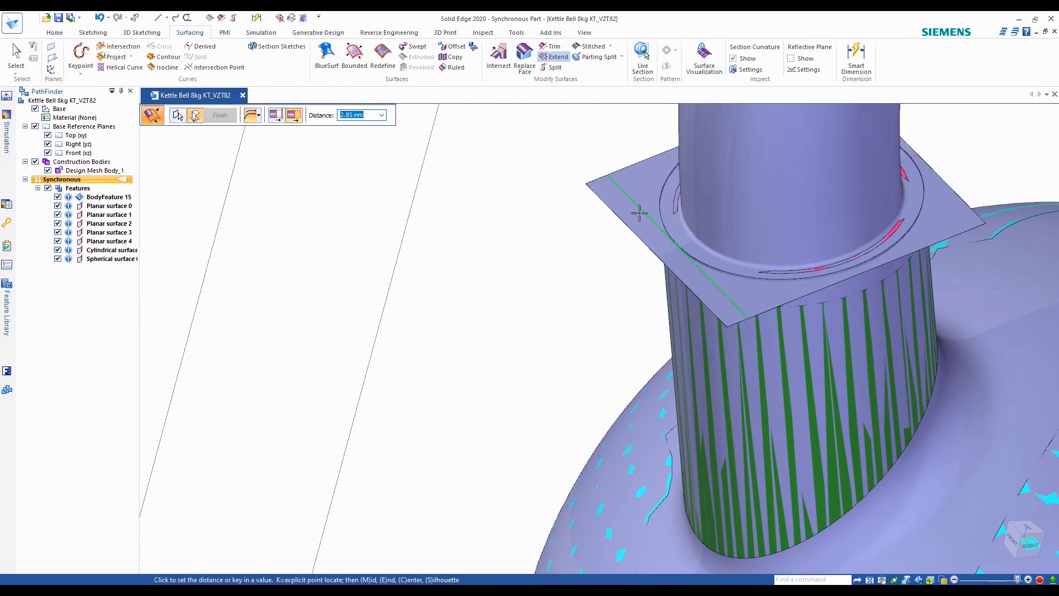
click(553, 237)
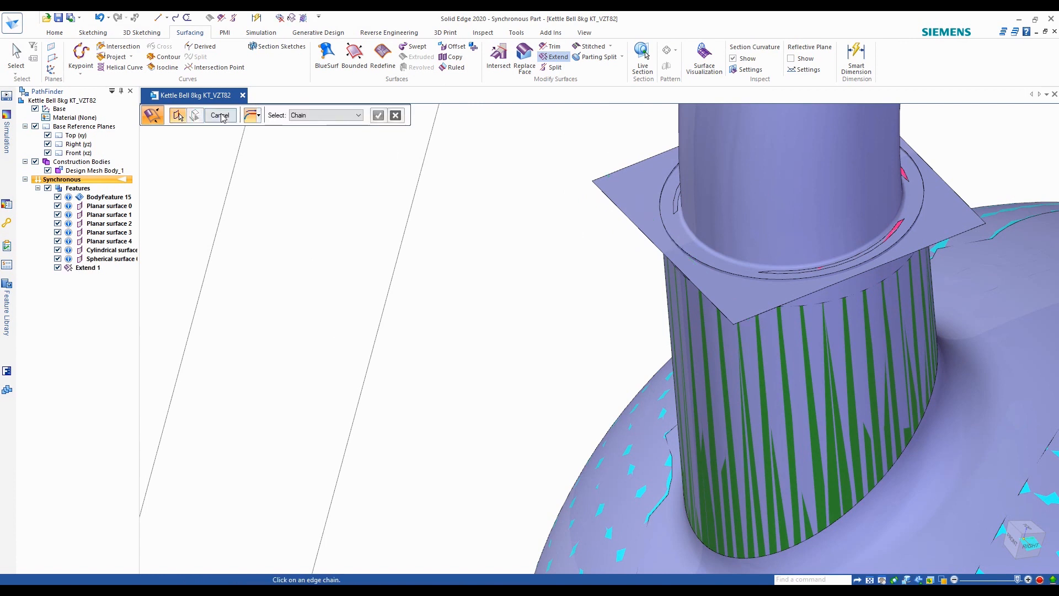
click(223, 117)
Switch the part from the synchronous to the ordered modelling environment
mouse_move(949, 222)
middle_down()
mouse_move(902, 175)
mouse_move(934, 177)
mouse_move(949, 202)
mouse_move(932, 211)
middle_up()
scroll(934, 212, down, 6)
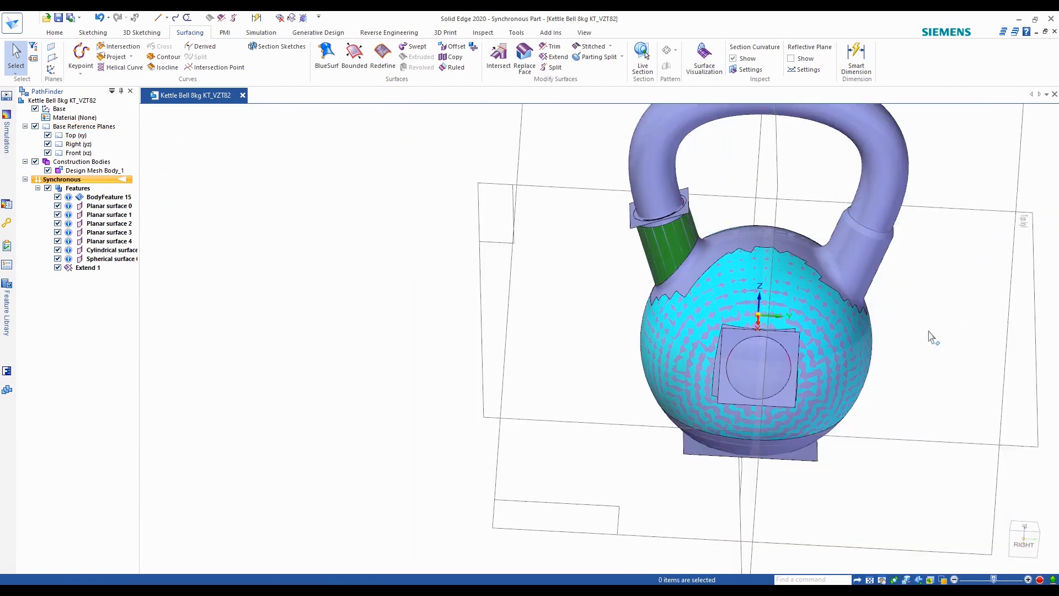
middle_drag(931, 338, 925, 309)
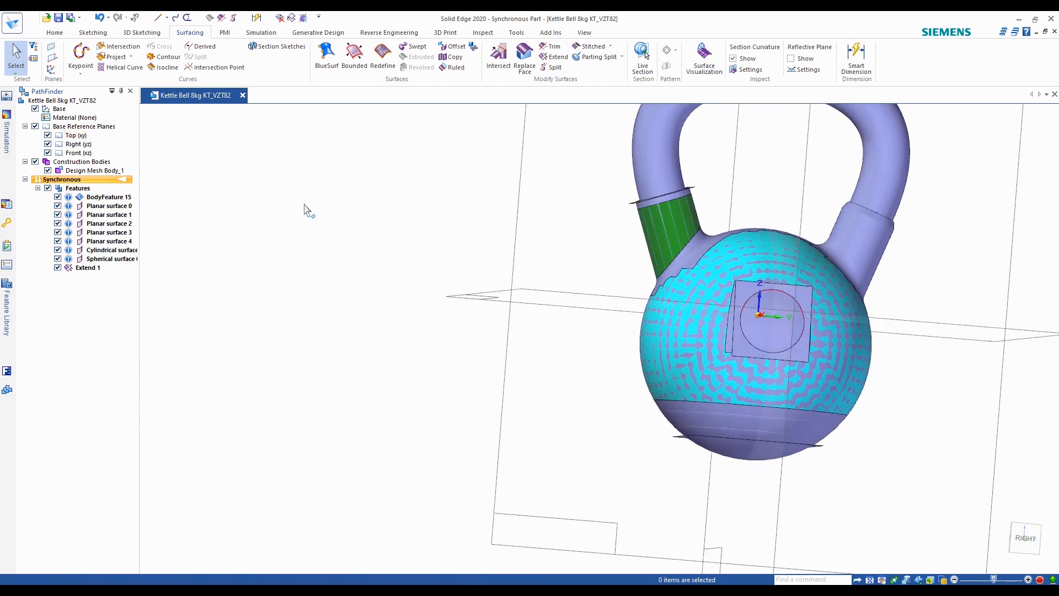
right_click(117, 182)
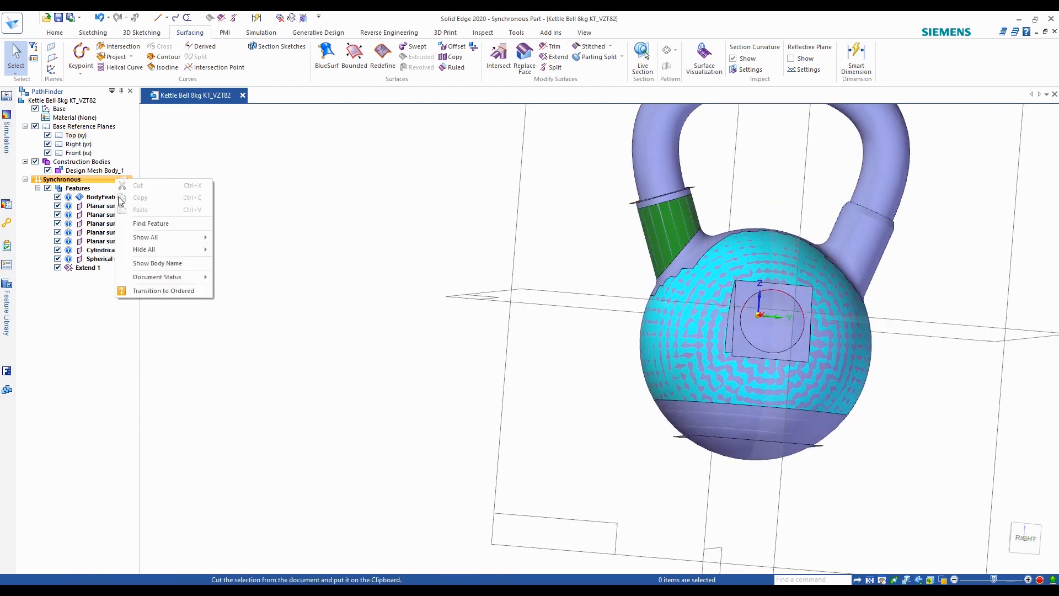
click(160, 289)
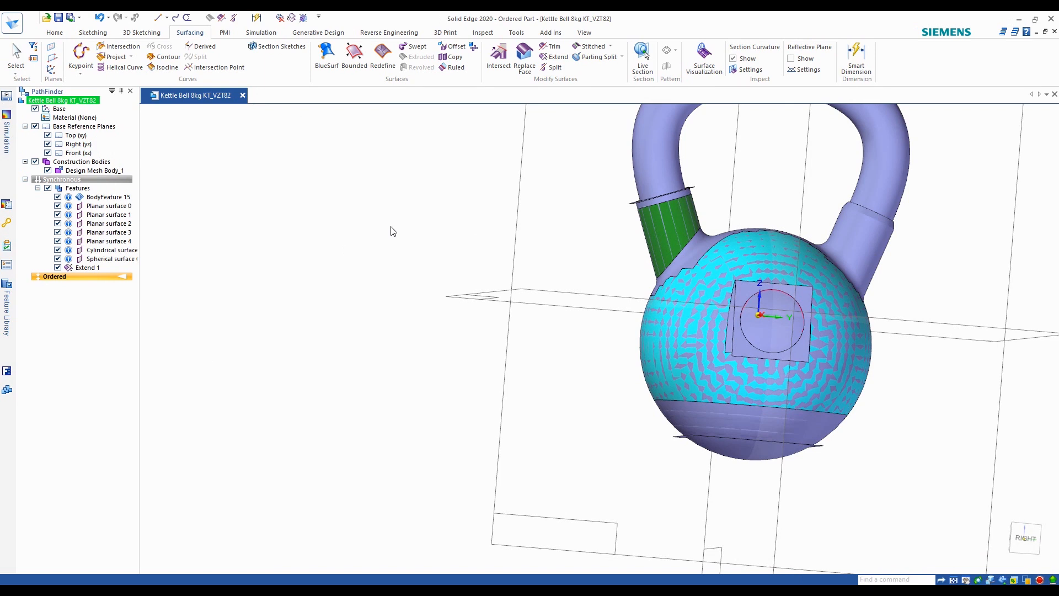
Hide the kettlebell mesh body and fit the remaining surfaces in the view
middle_drag(815, 353, 496, 287)
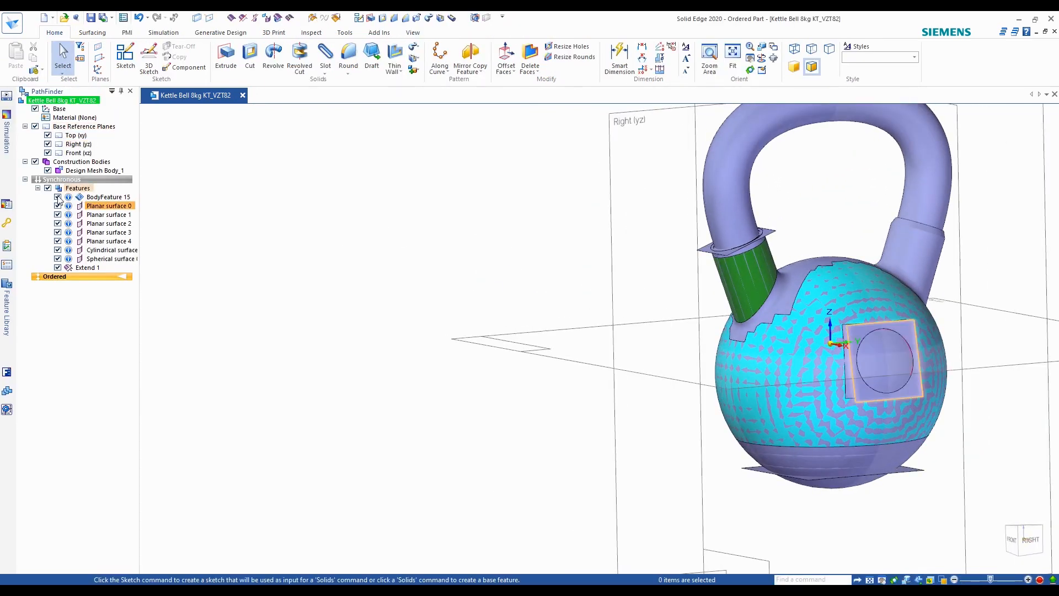
click(57, 197)
key(ctrl+f)
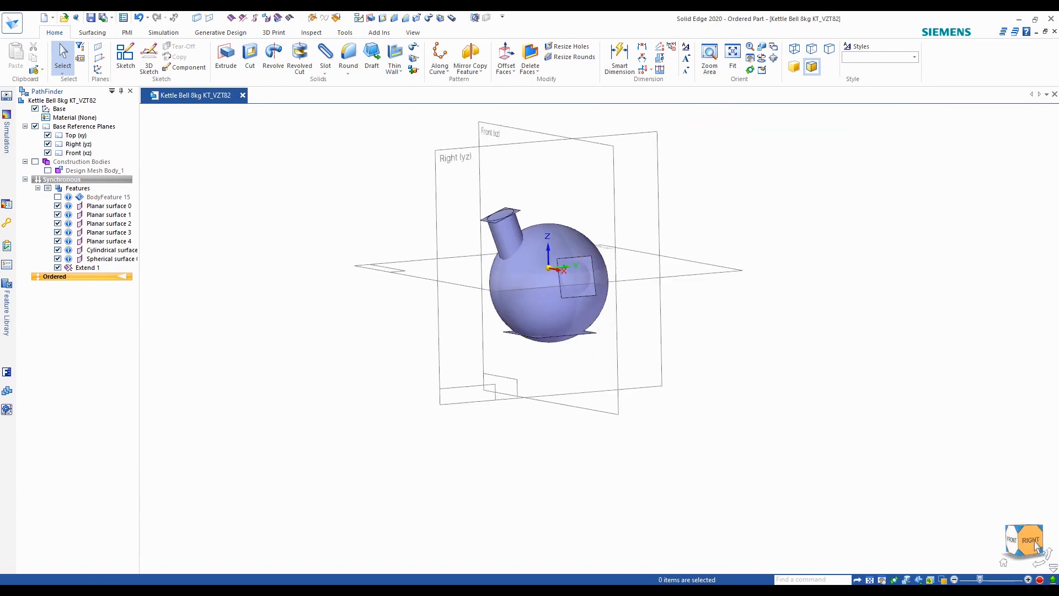
Examine how the collar's rim plane, number disc planes and base plane intersect the collar cylinder and ball sphere
click(93, 34)
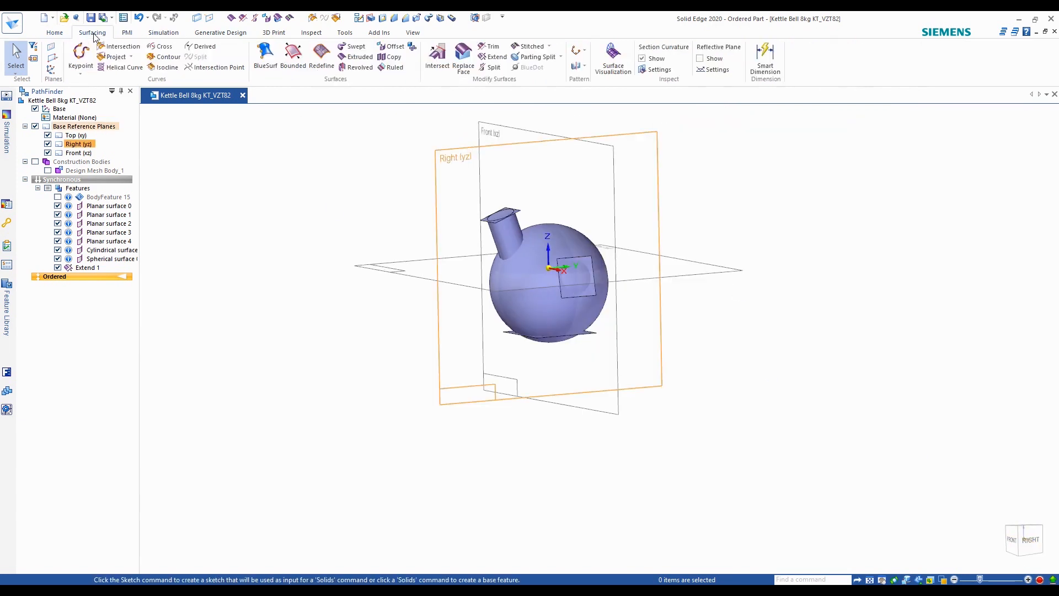
scroll(438, 65, down, 2)
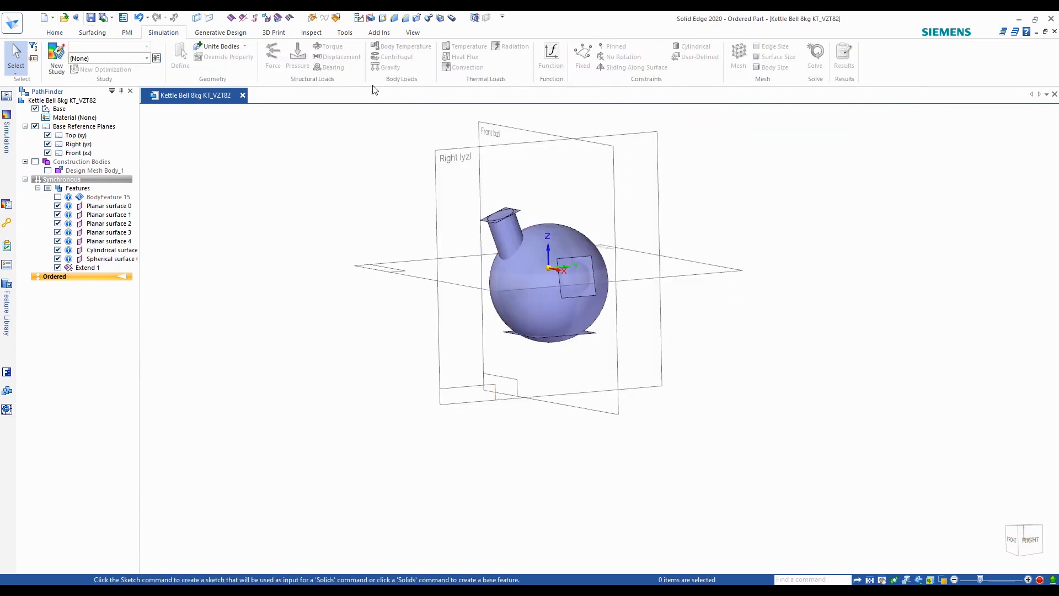
scroll(375, 67, up, 2)
middle_drag(684, 166, 656, 236)
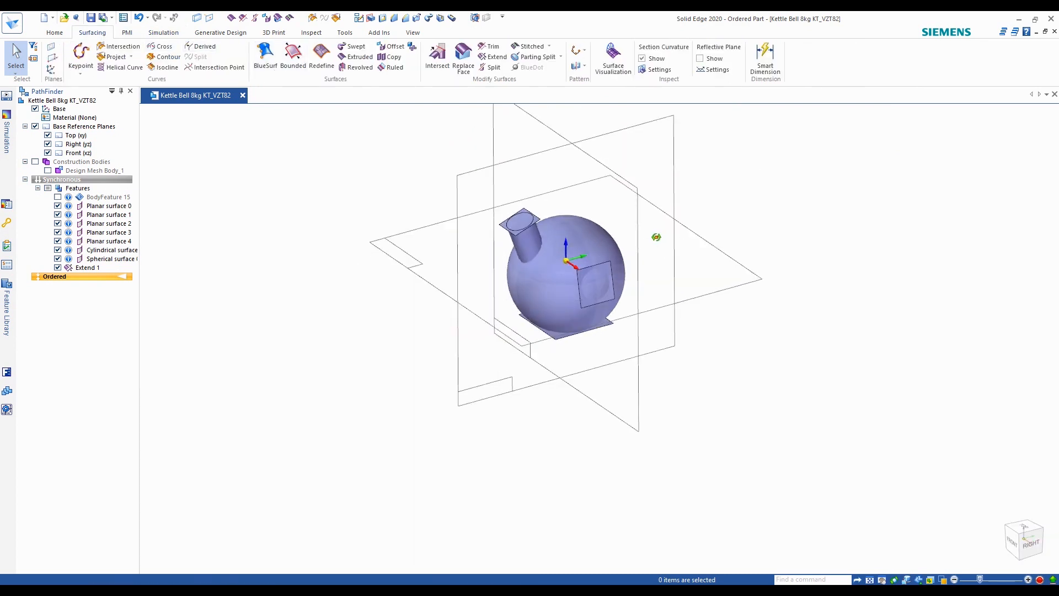
scroll(656, 237, up, 5)
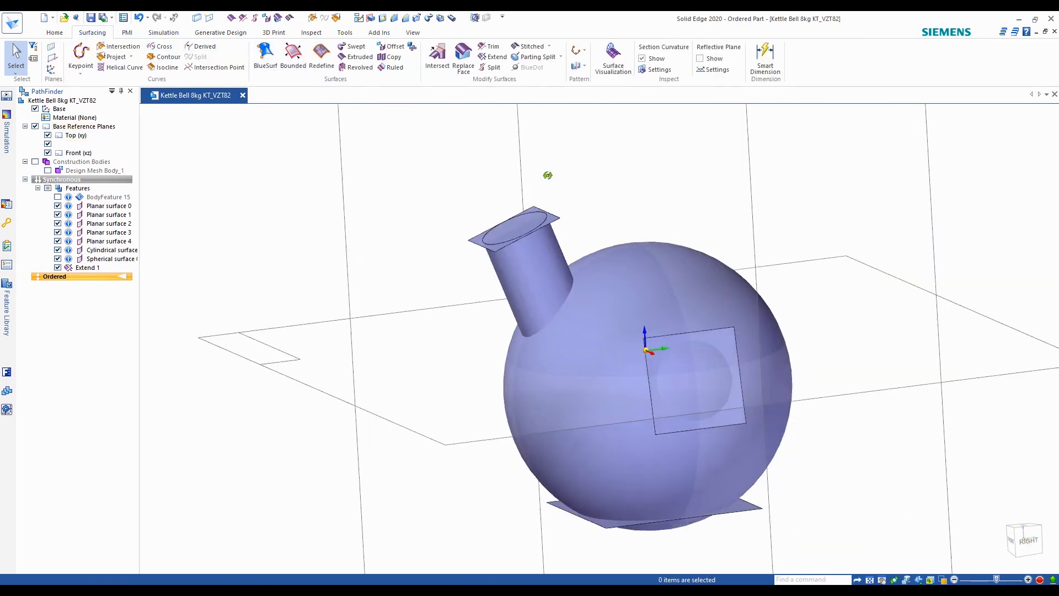
scroll(547, 175, down, 3)
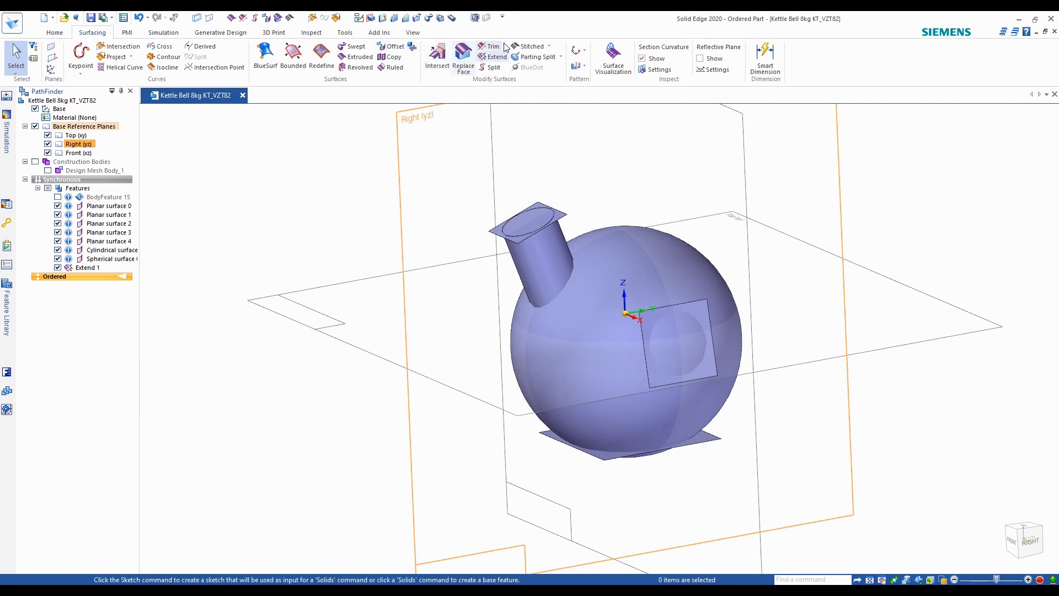
scroll(589, 216, up, 3)
scroll(589, 216, up, 4)
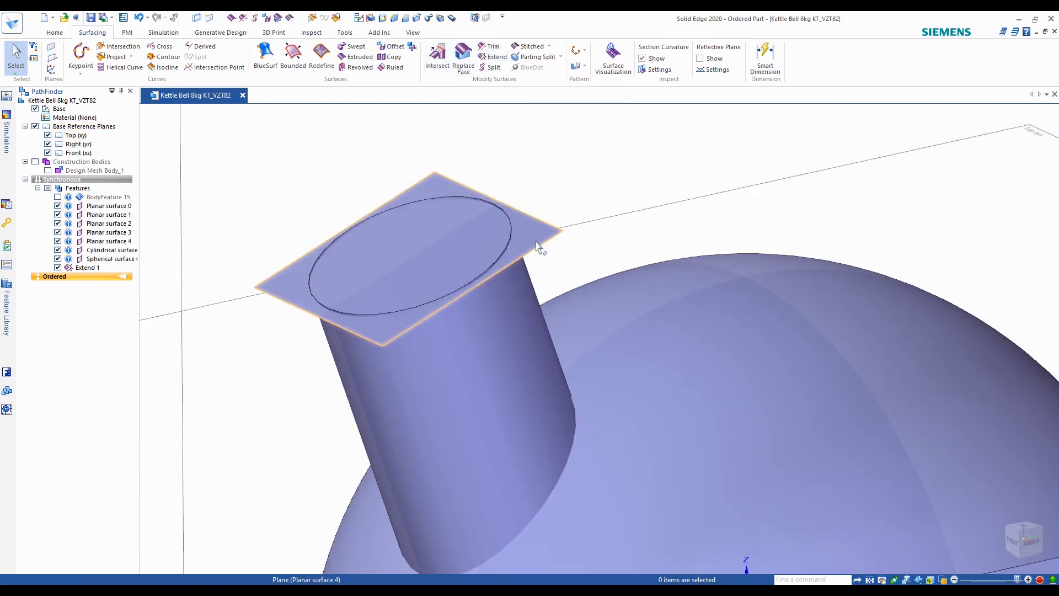
scroll(503, 256, down, 4)
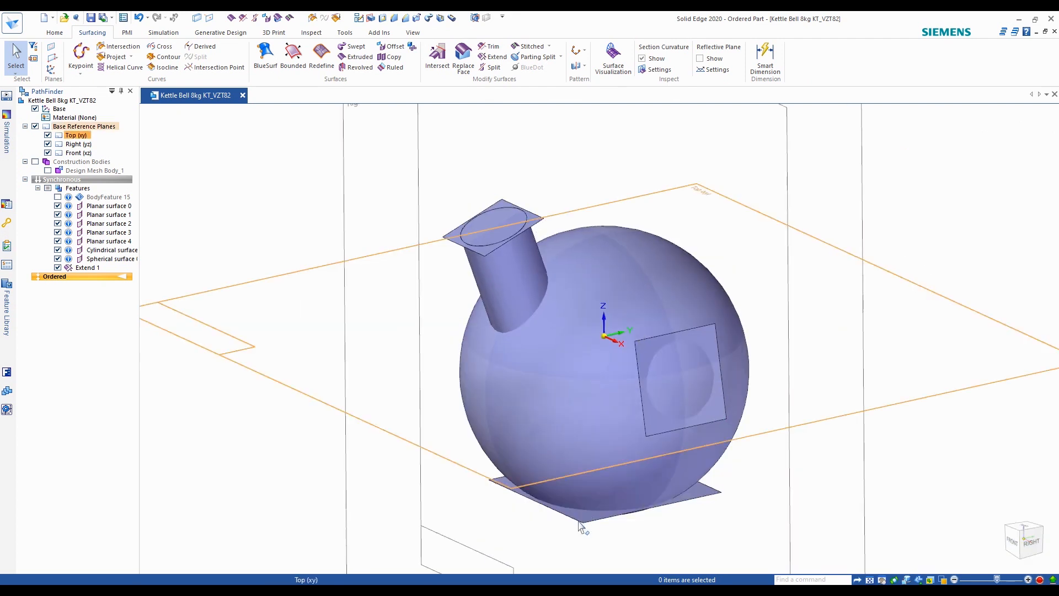
middle_drag(702, 499, 734, 479)
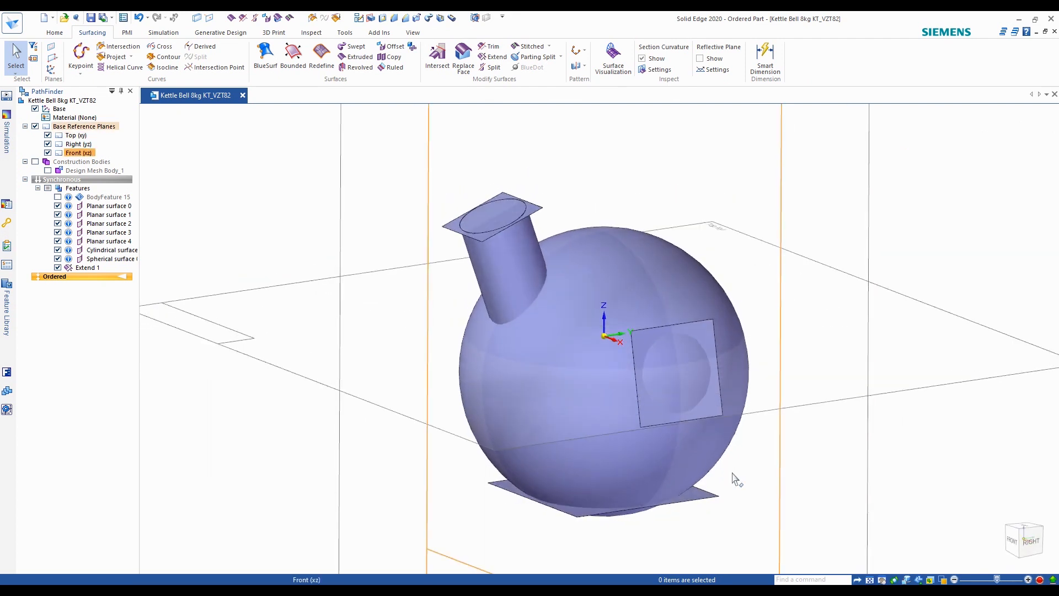
Start an Intersect operation with the collar's rim plane, the collar cylinder and the ball sphere
scroll(737, 480, down, 4)
scroll(692, 432, up, 2)
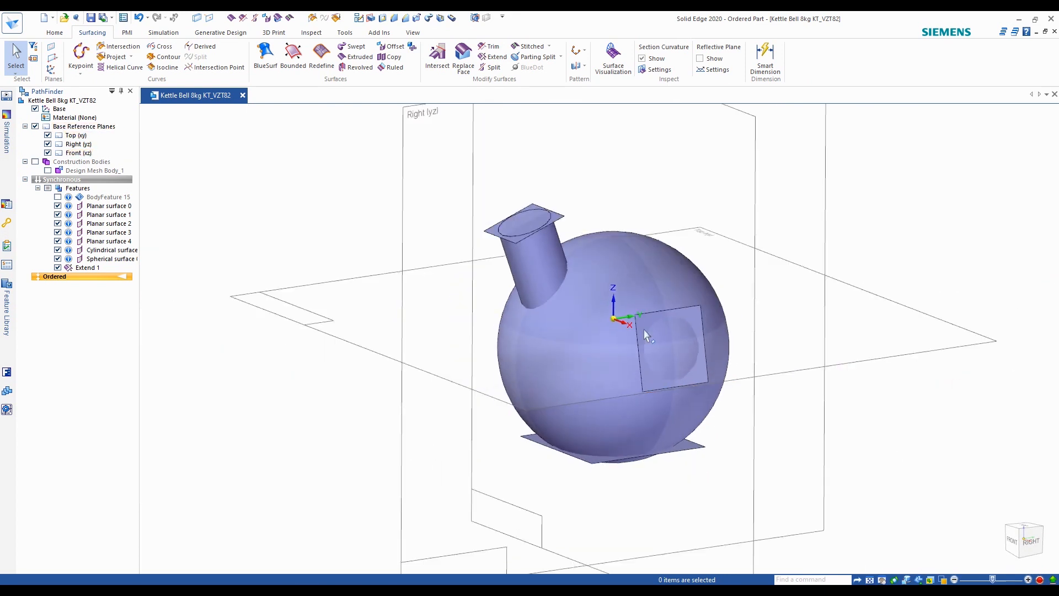
click(435, 59)
scroll(554, 242, up, 3)
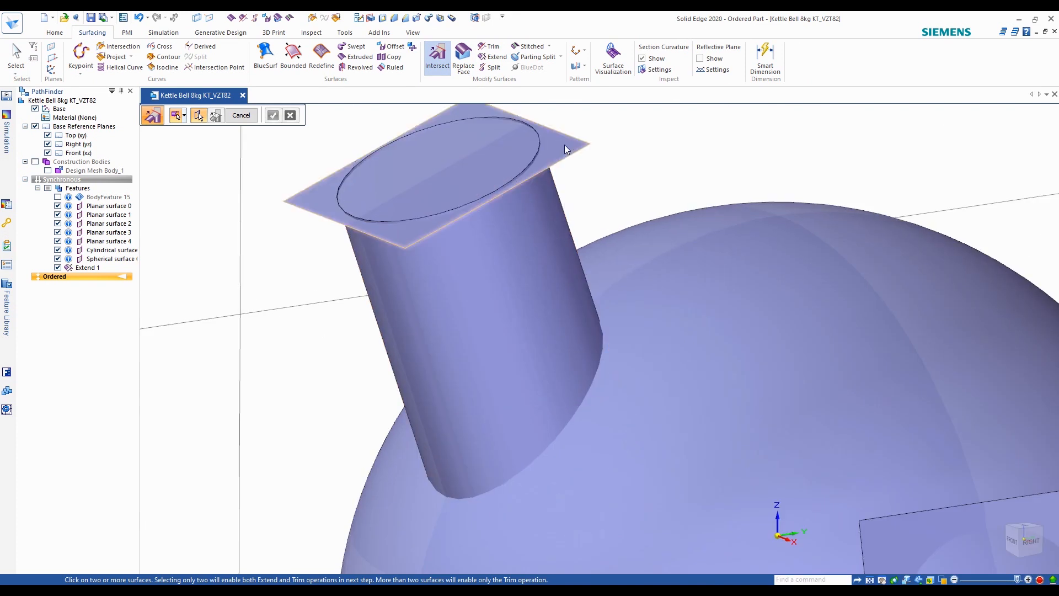
click(564, 145)
click(543, 316)
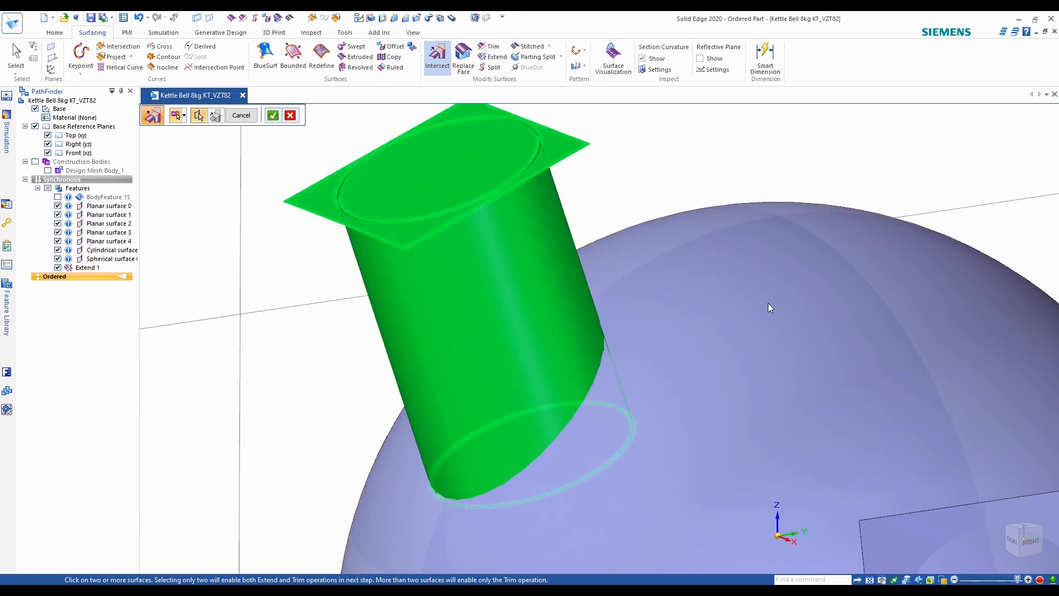
click(767, 304)
Add the base plane and both number disc planes to the Intersect selection and accept the surface set
scroll(706, 221, down, 4)
scroll(773, 375, up, 3)
click(754, 398)
scroll(801, 445, down, 3)
scroll(793, 384, up, 3)
click(761, 364)
middle_drag(825, 289, 996, 373)
scroll(862, 378, down, 3)
scroll(798, 349, up, 3)
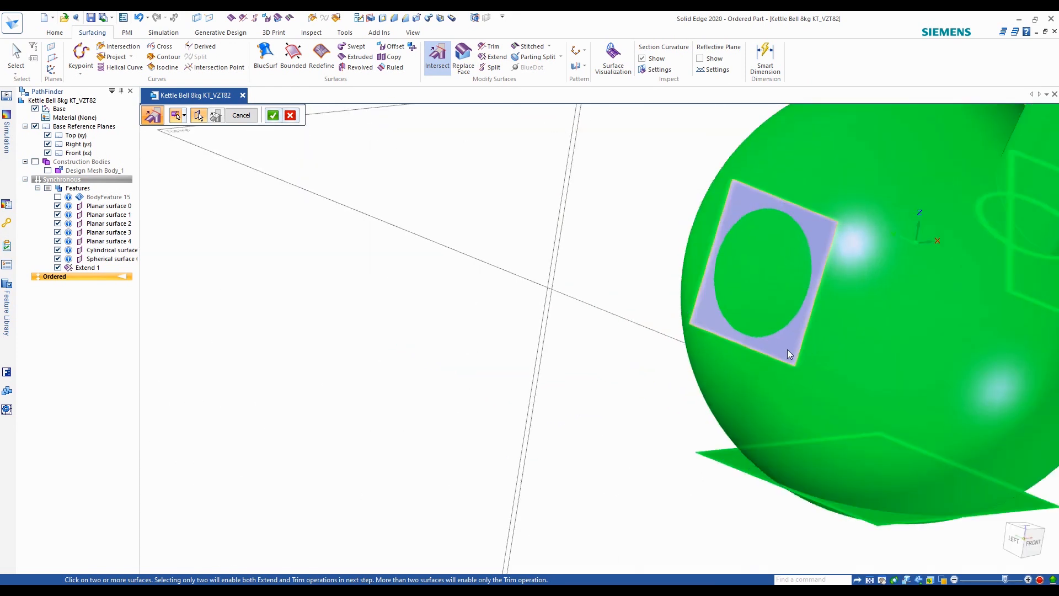
click(789, 345)
scroll(787, 349, down, 3)
key(ctrl+r)
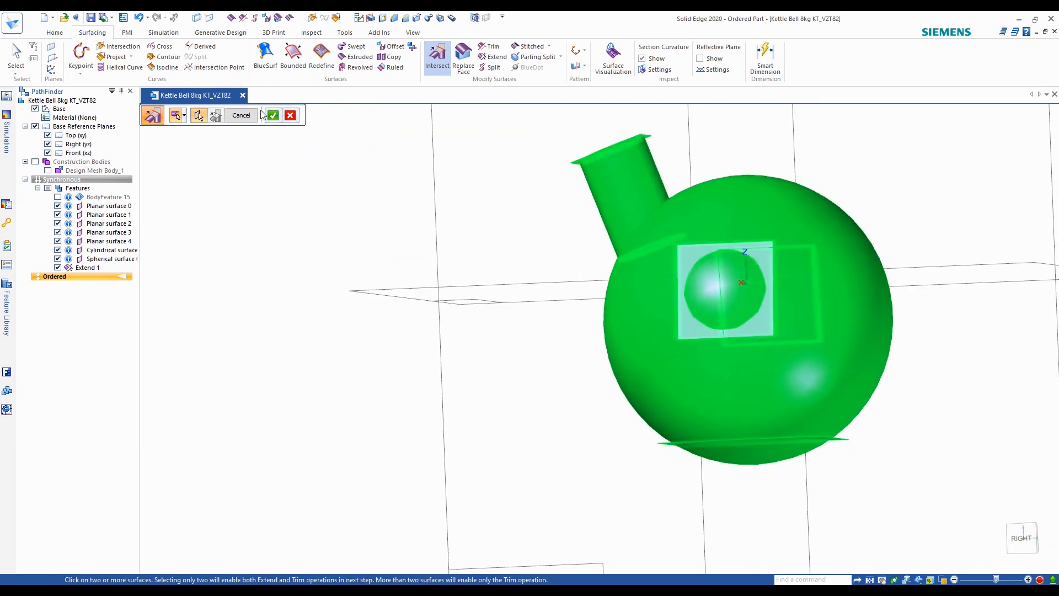
click(272, 116)
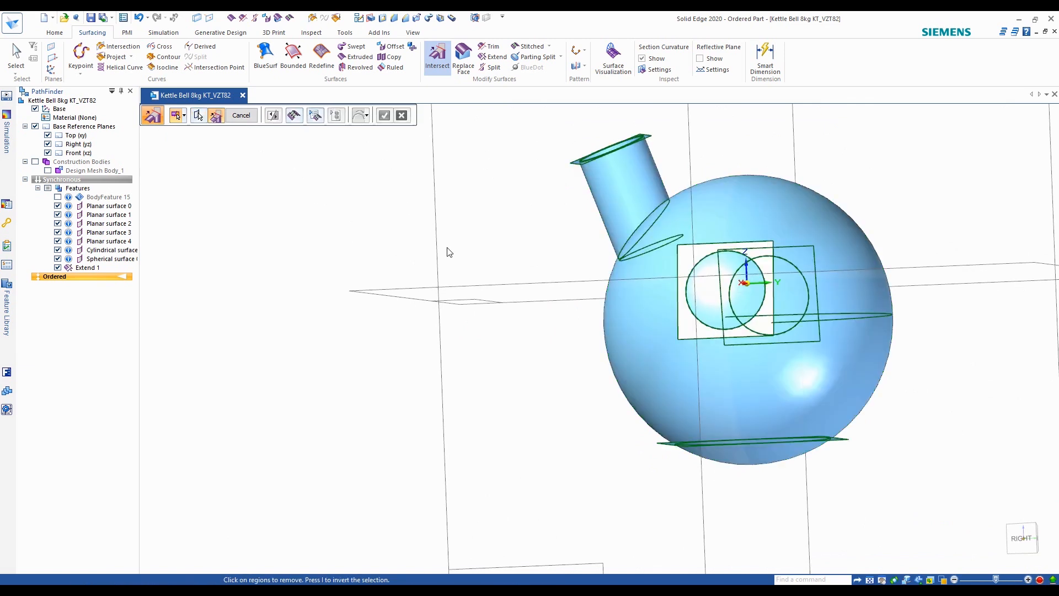
Remove the rim plane's region outside the collar and the thin cylinder strip above the rim plane
middle_drag(483, 228, 680, 132)
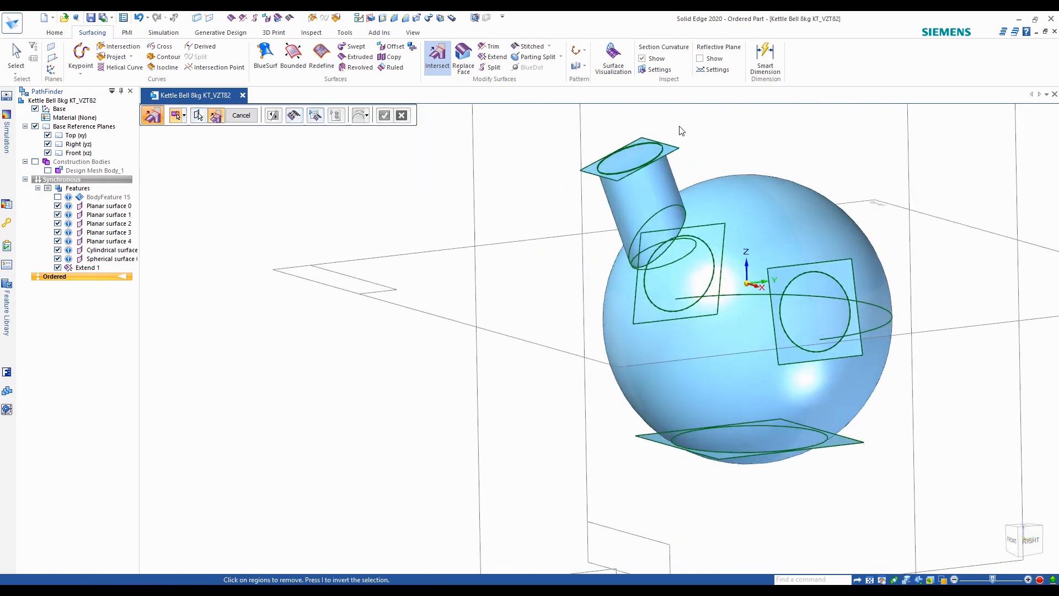
scroll(675, 144, up, 5)
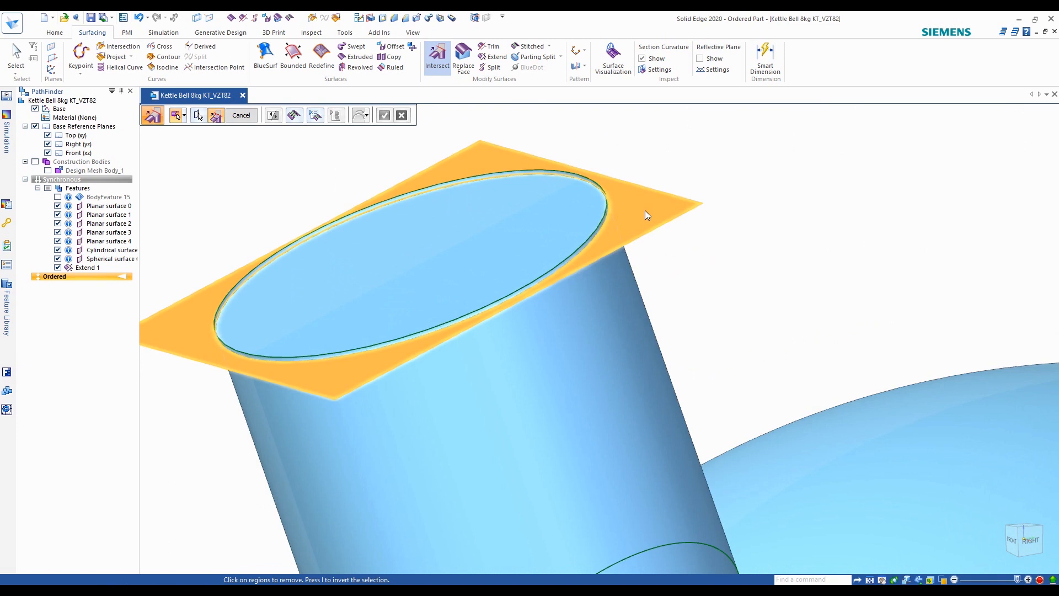
click(645, 210)
scroll(644, 211, up, 3)
scroll(595, 220, up, 2)
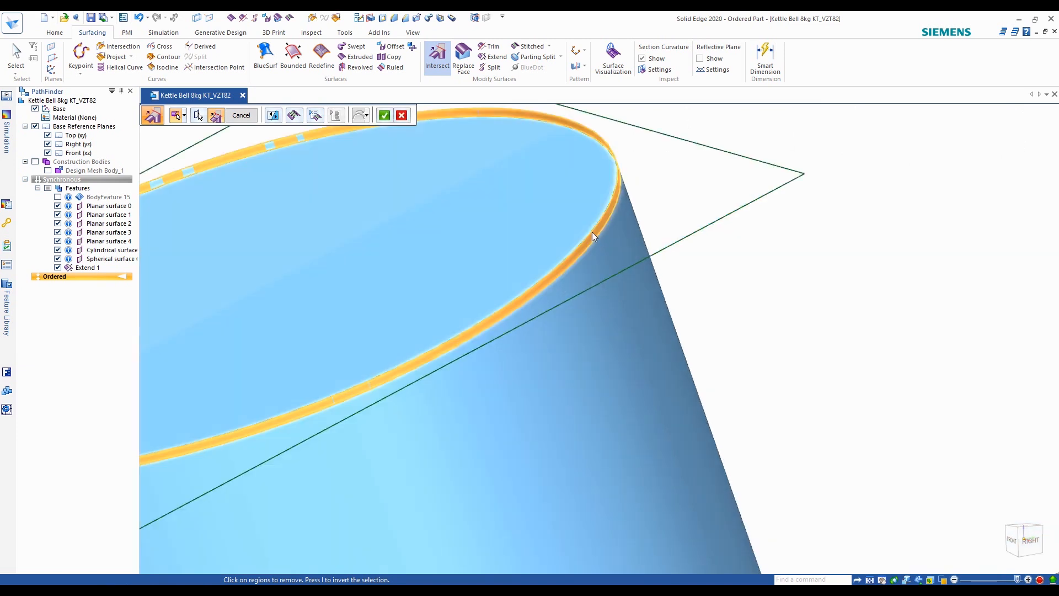
scroll(600, 201, down, 8)
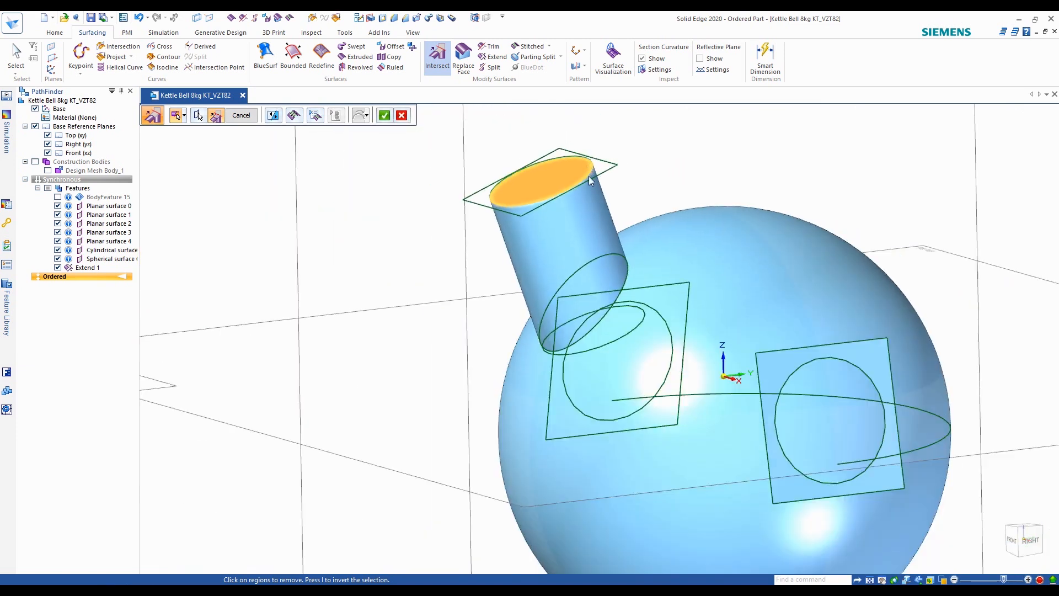
Remove the number disc planes' regions outside their intersection circles and the sphere caps beyond these planes
scroll(983, 310, up, 2)
scroll(845, 299, up, 3)
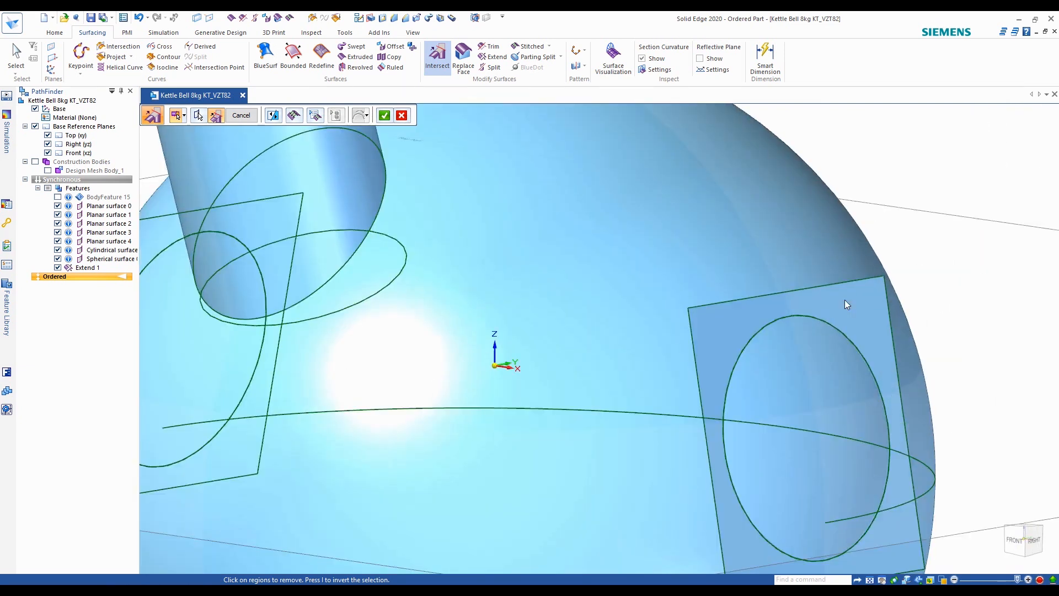
scroll(879, 266, down, 3)
scroll(879, 266, up, 3)
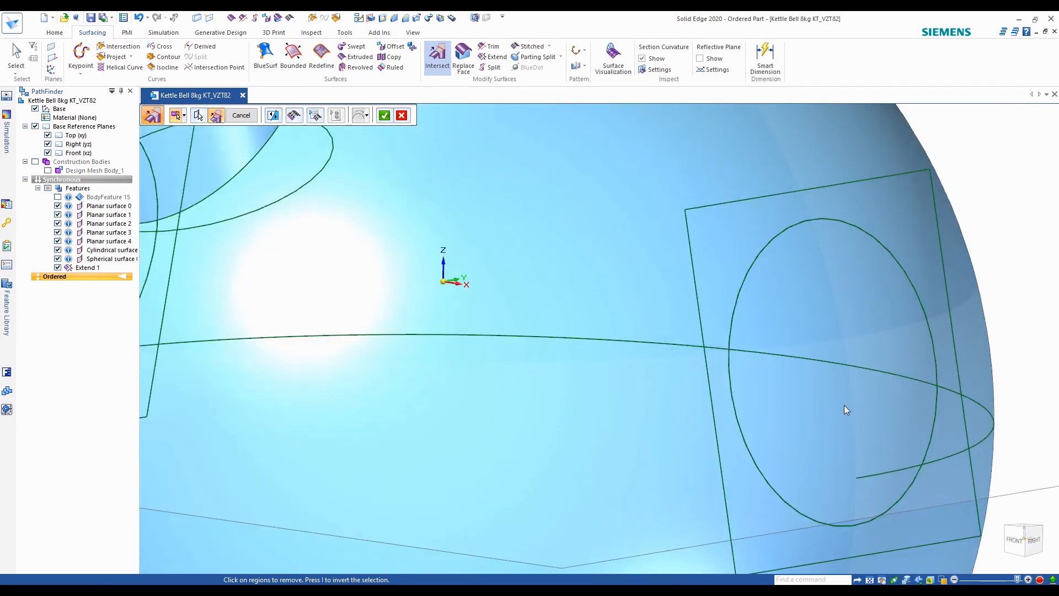
scroll(844, 405, down, 5)
middle_drag(600, 293, 448, 307)
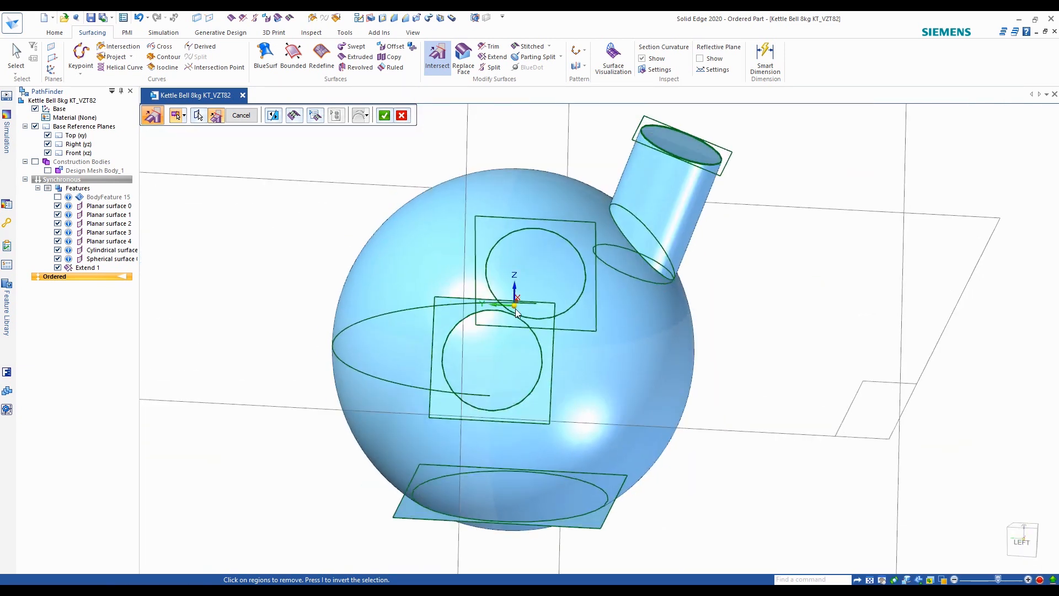
middle_drag(780, 298, 717, 386)
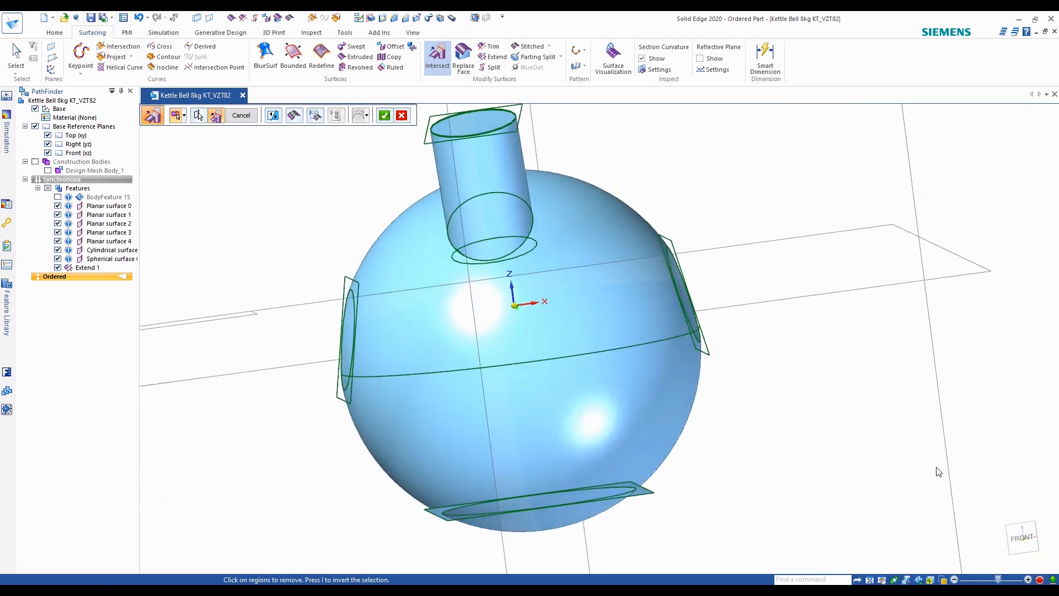
Remove the sphere cap below the base plane and the base plane's excess outside the sphere, and finish the Intersect feature
click(1024, 539)
scroll(559, 215, up, 3)
scroll(671, 368, down, 3)
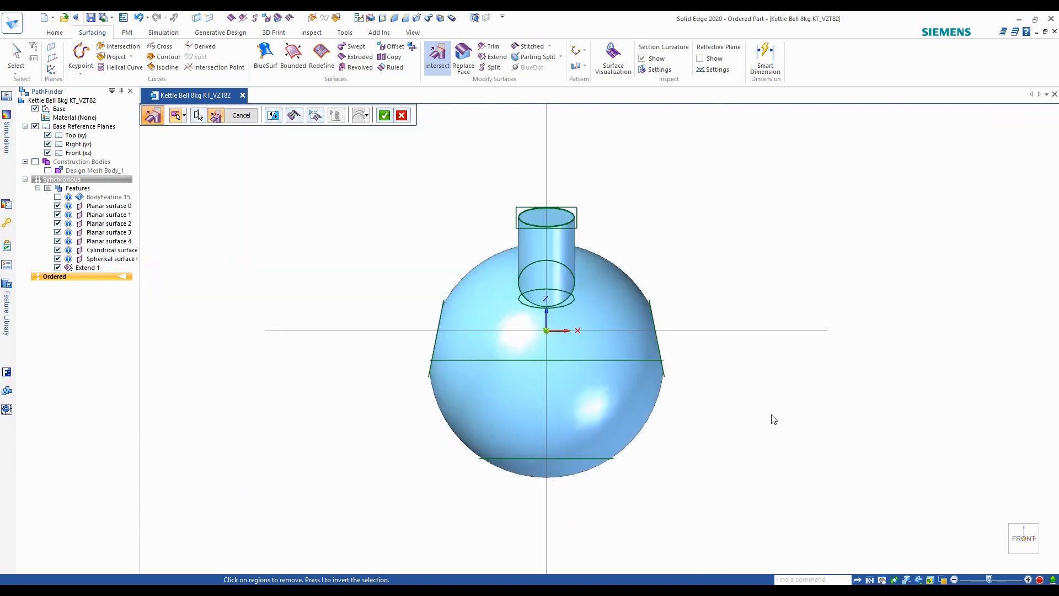
scroll(679, 454, up, 1)
middle_drag(679, 454, 693, 482)
scroll(591, 495, up, 4)
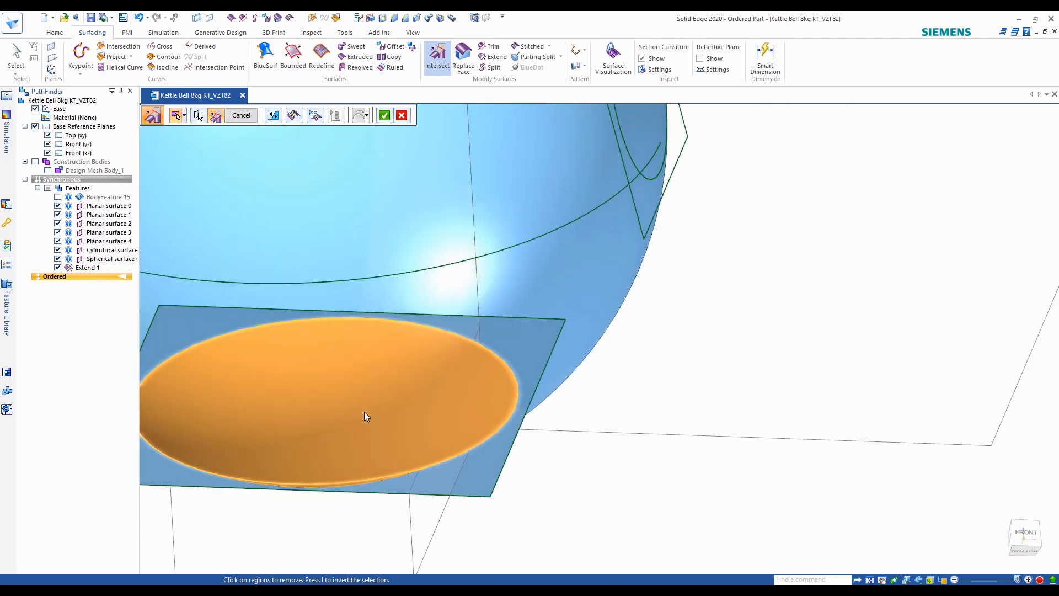
scroll(711, 403, down, 3)
middle_drag(755, 343, 728, 375)
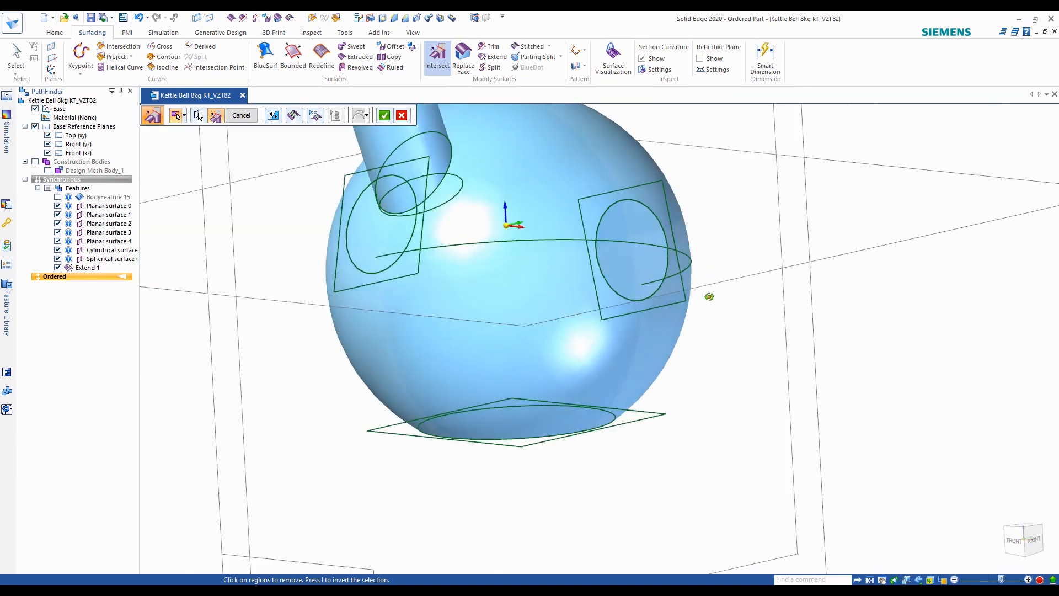
scroll(712, 400, down, 3)
scroll(547, 243, up, 2)
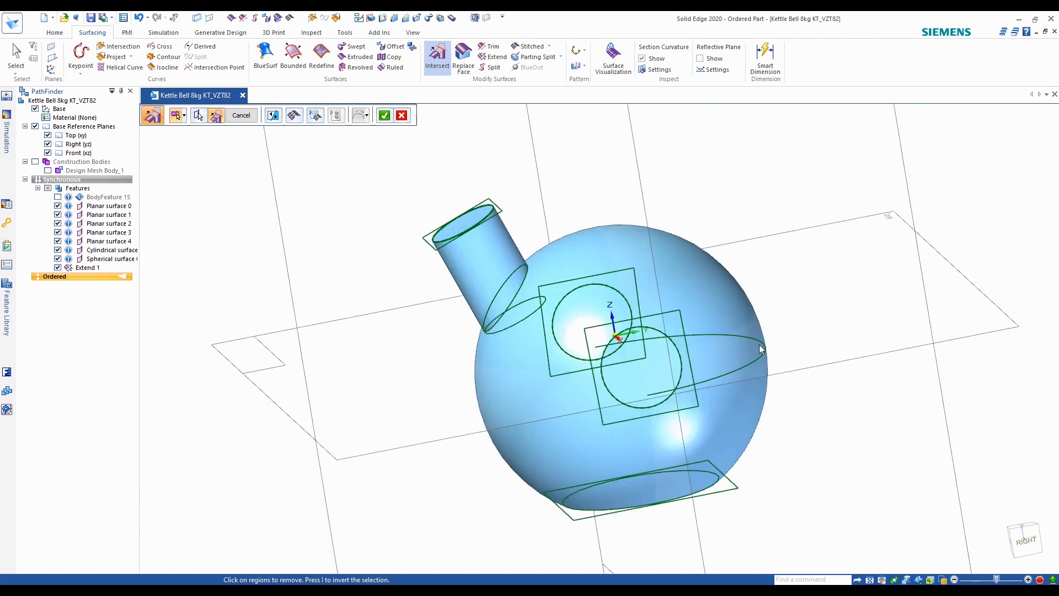
click(1025, 540)
click(385, 117)
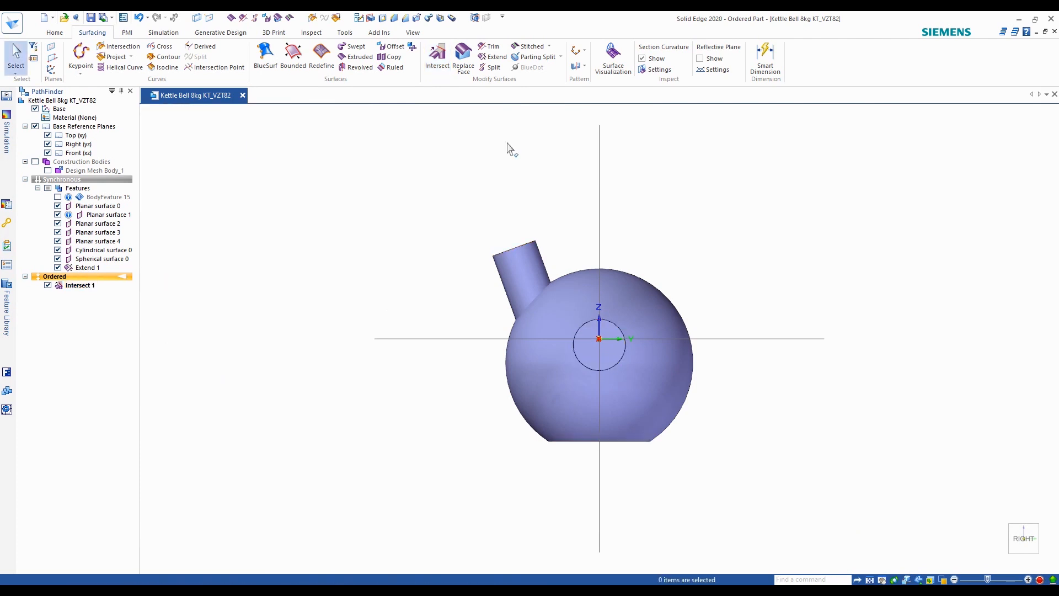
Show the kettlebell mesh body together with the intersected surface body and orient the view to the right side
middle_drag(587, 208, 673, 251)
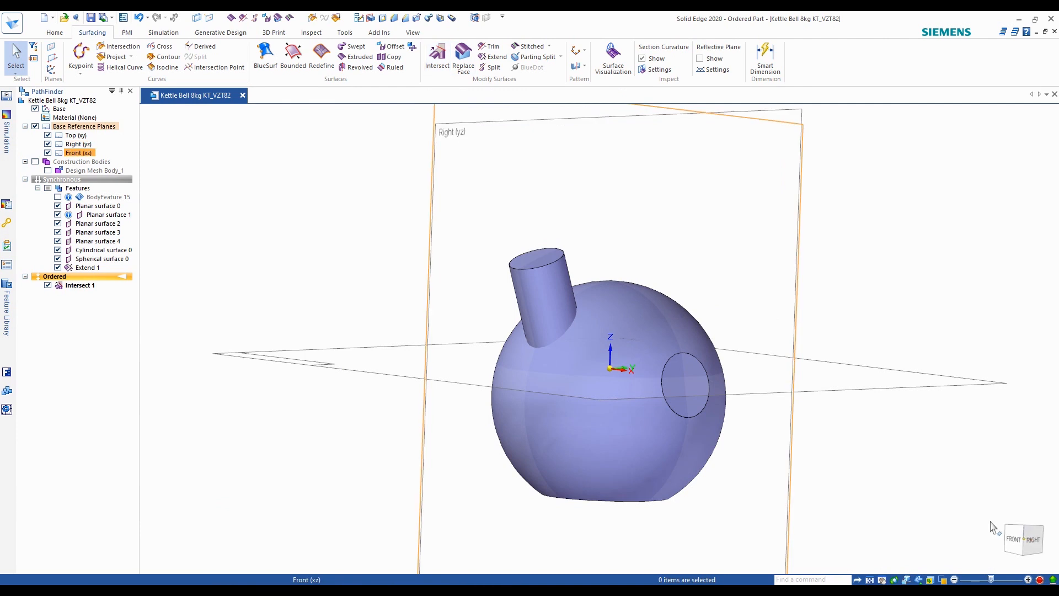
middle_drag(717, 441, 764, 434)
click(1024, 538)
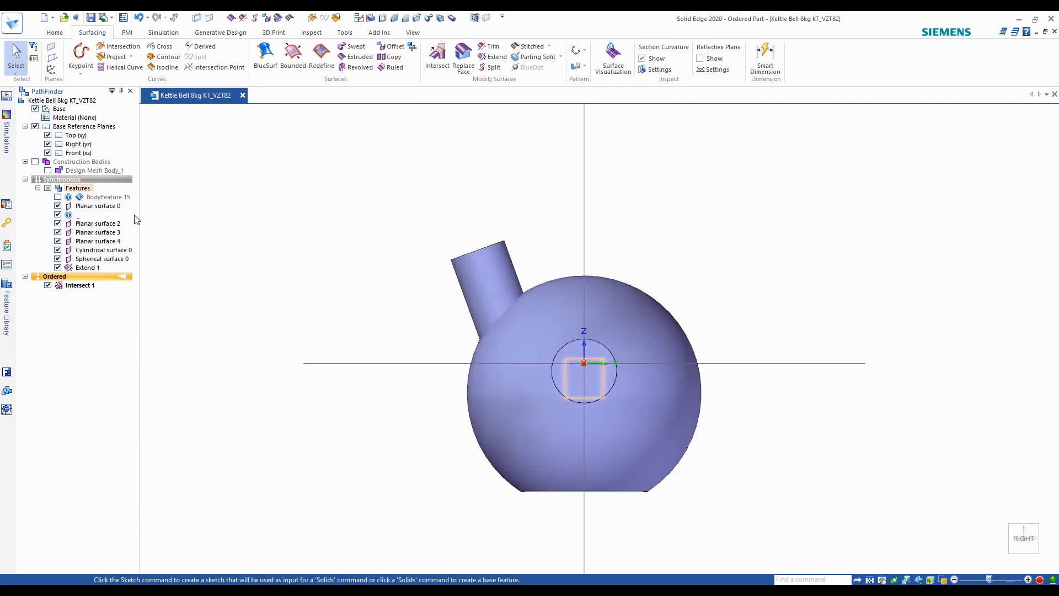
click(48, 171)
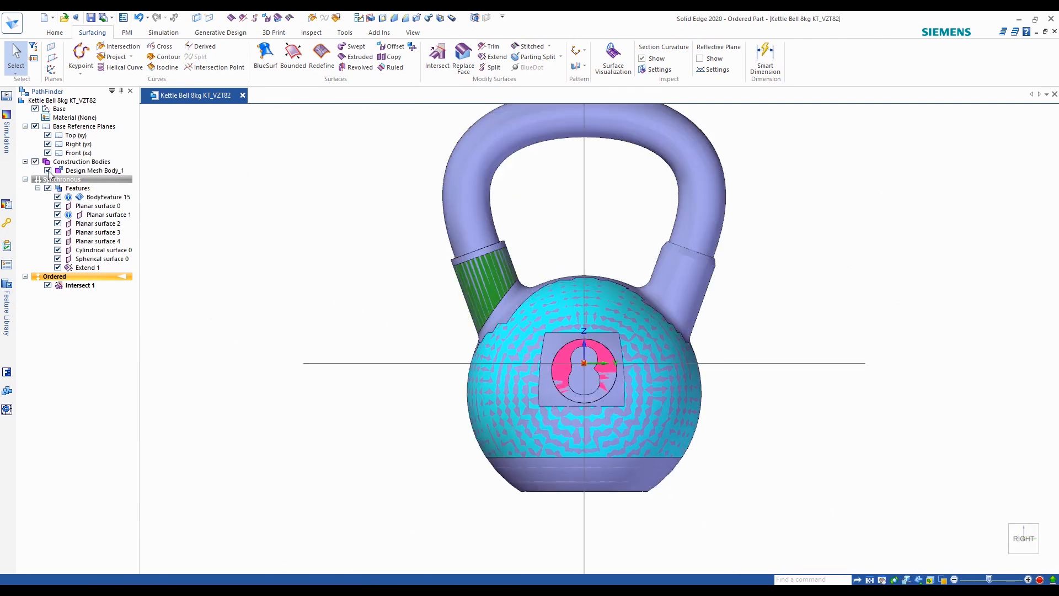
scroll(428, 197, up, 2)
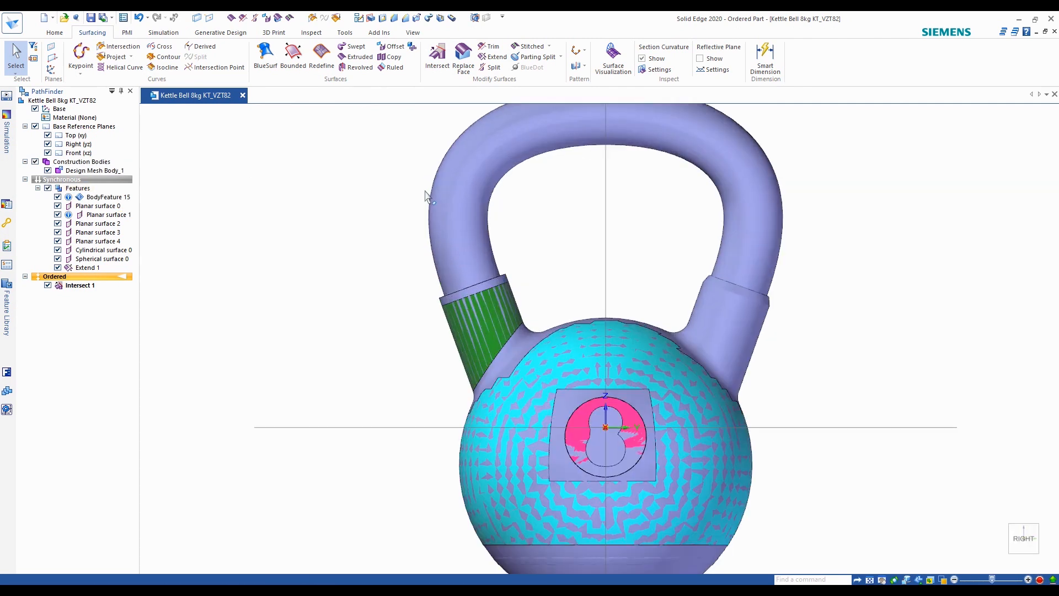
scroll(461, 287, down, 3)
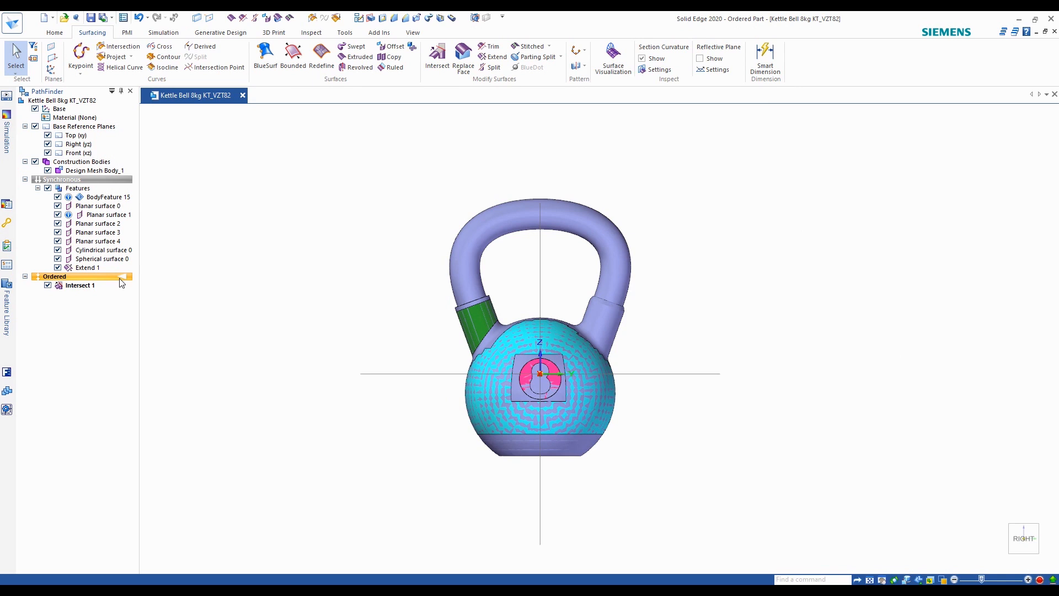
key(ctrl+f)
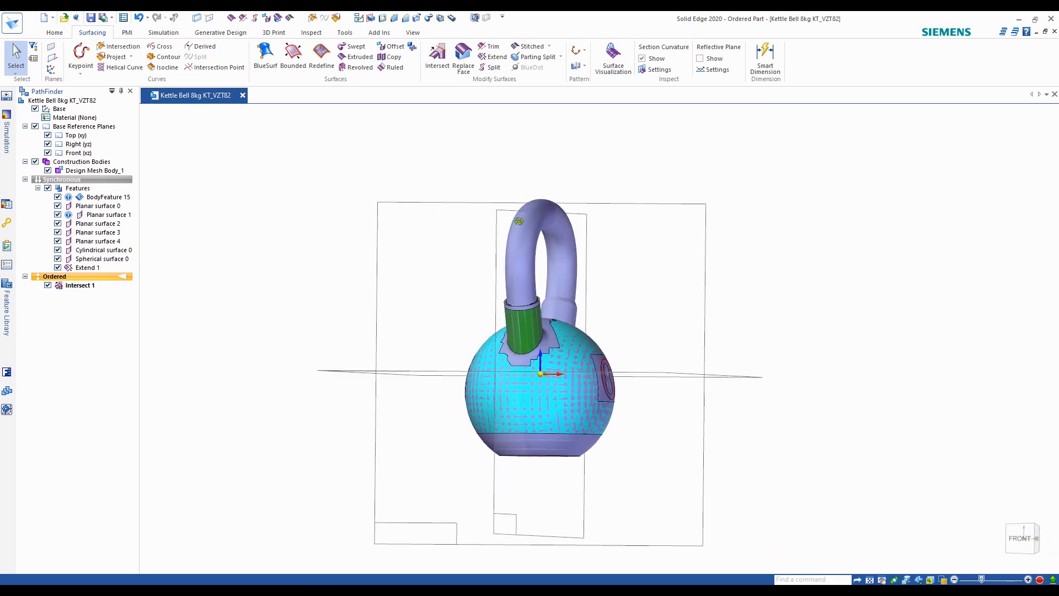
click(1017, 541)
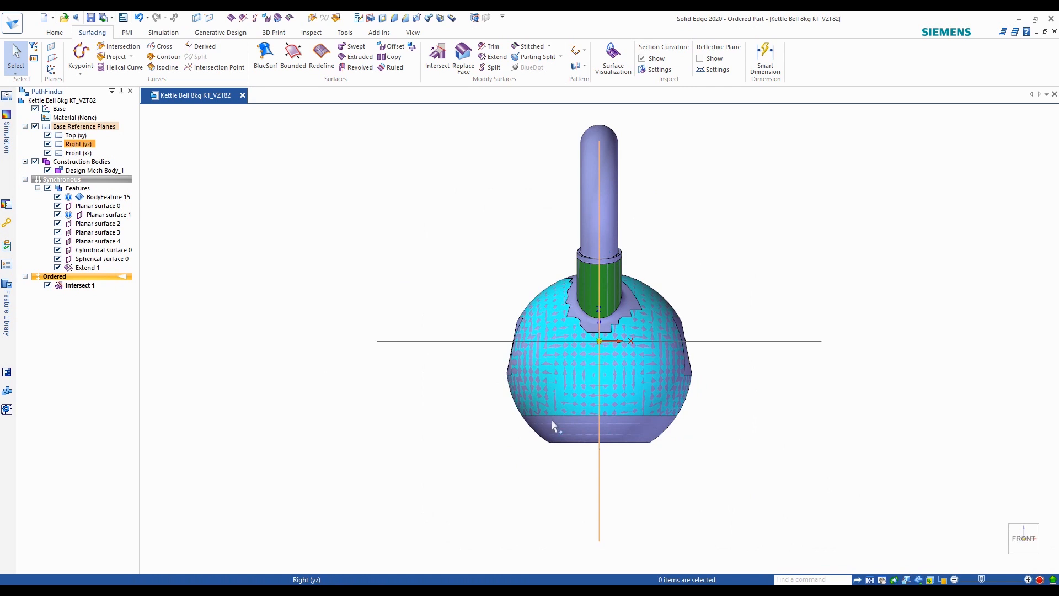
click(1038, 524)
click(1031, 541)
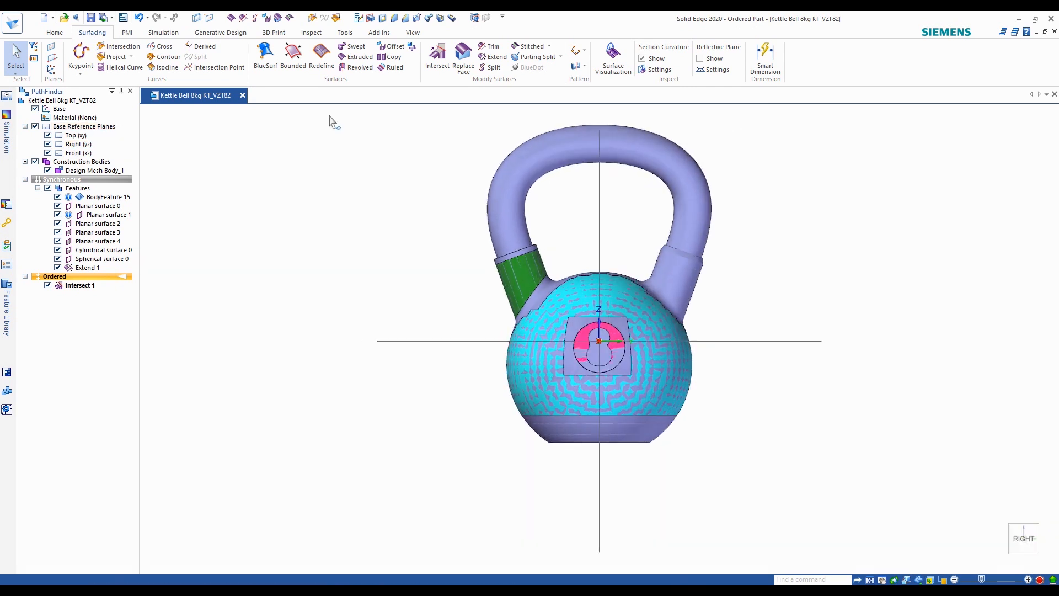
Create an intersection curve between the kettlebell mesh body and the Right (yz) plane
click(313, 18)
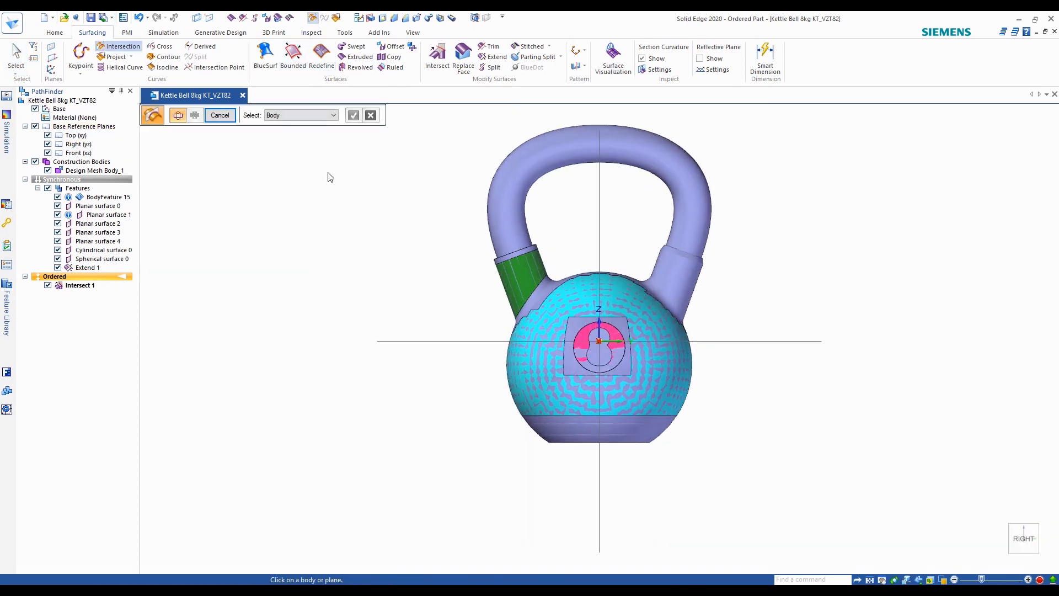
scroll(438, 180, up, 1)
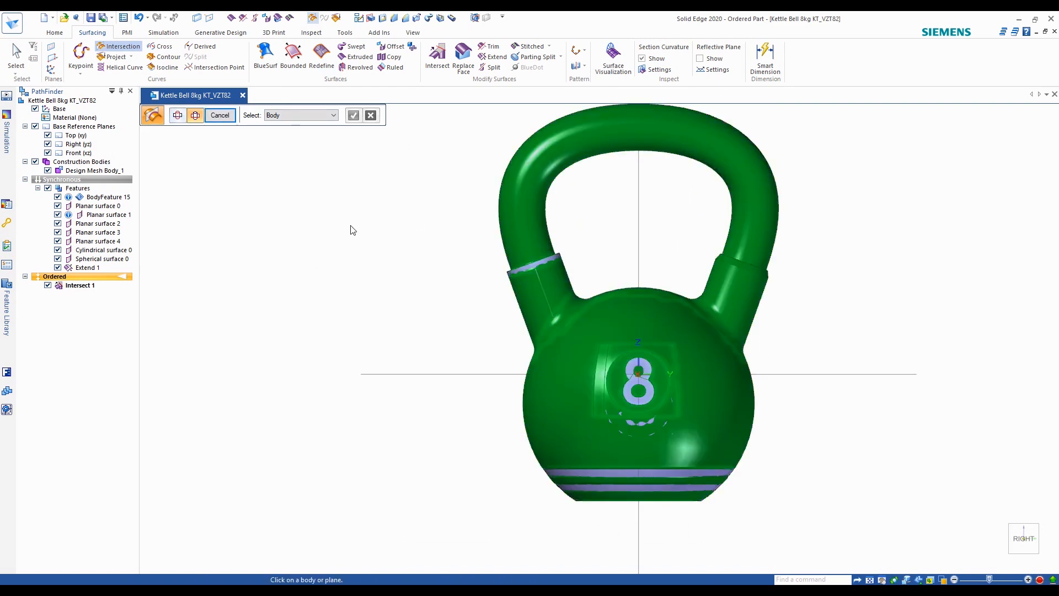
key(ctrl+i)
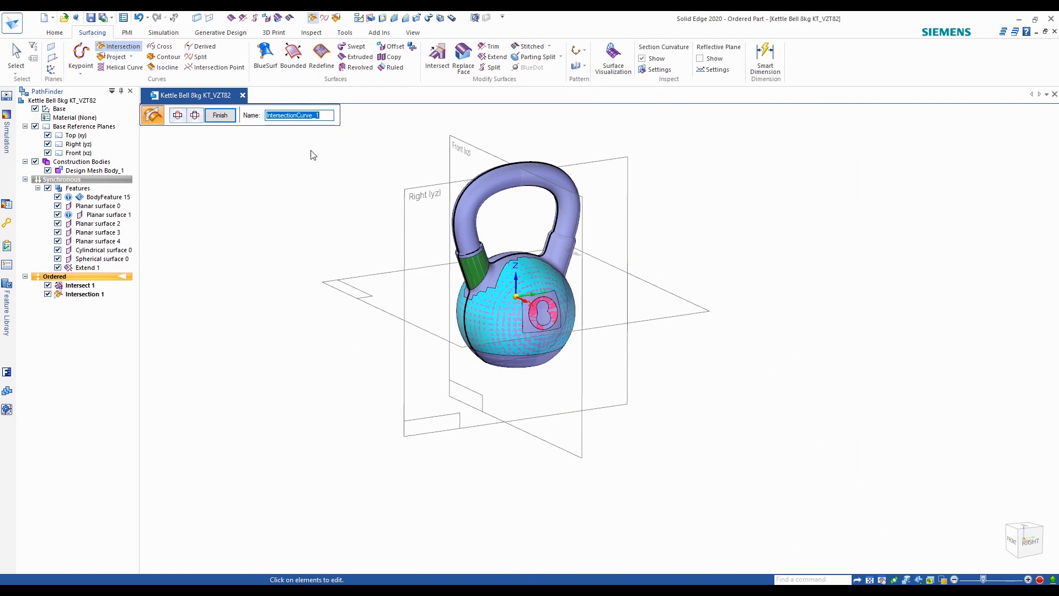
click(1029, 543)
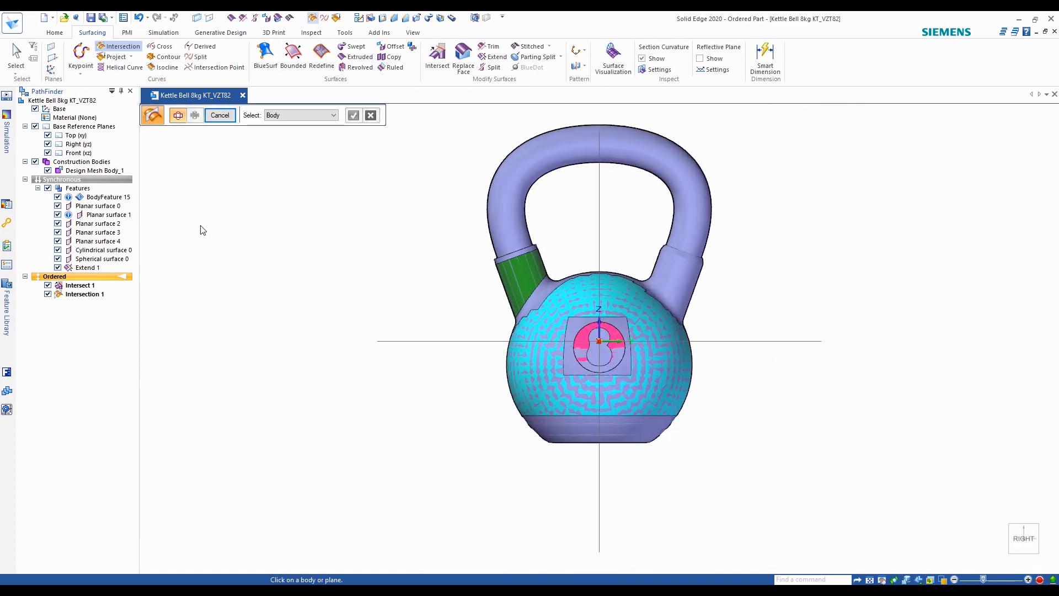
Hide the Intersect 1 body, planar surfaces 0, 2, 3 and 4, and the cylindrical and spherical surfaces, keeping the mesh body shown
click(47, 171)
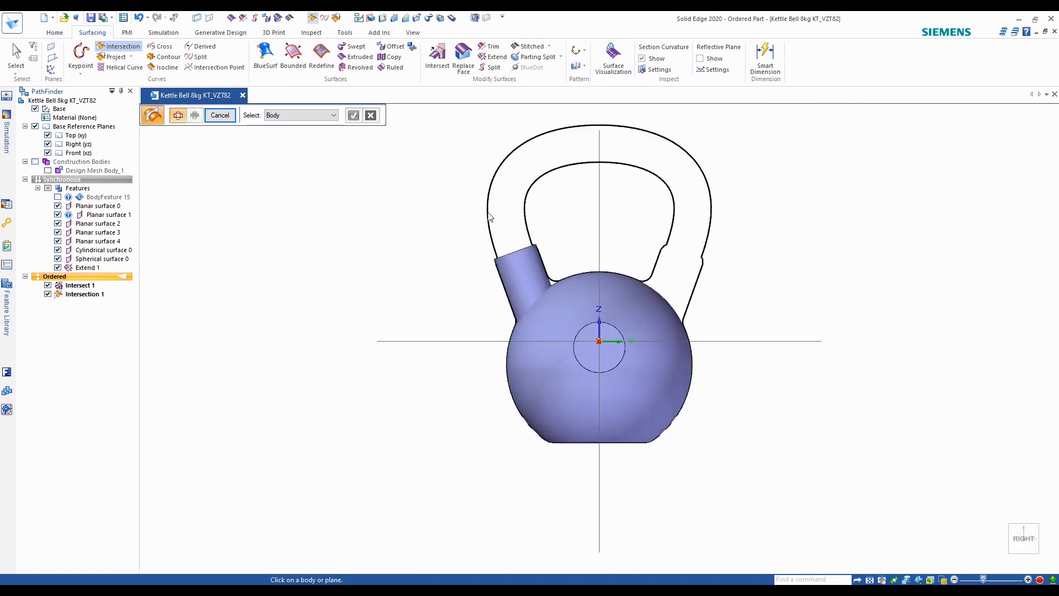
click(47, 286)
click(48, 170)
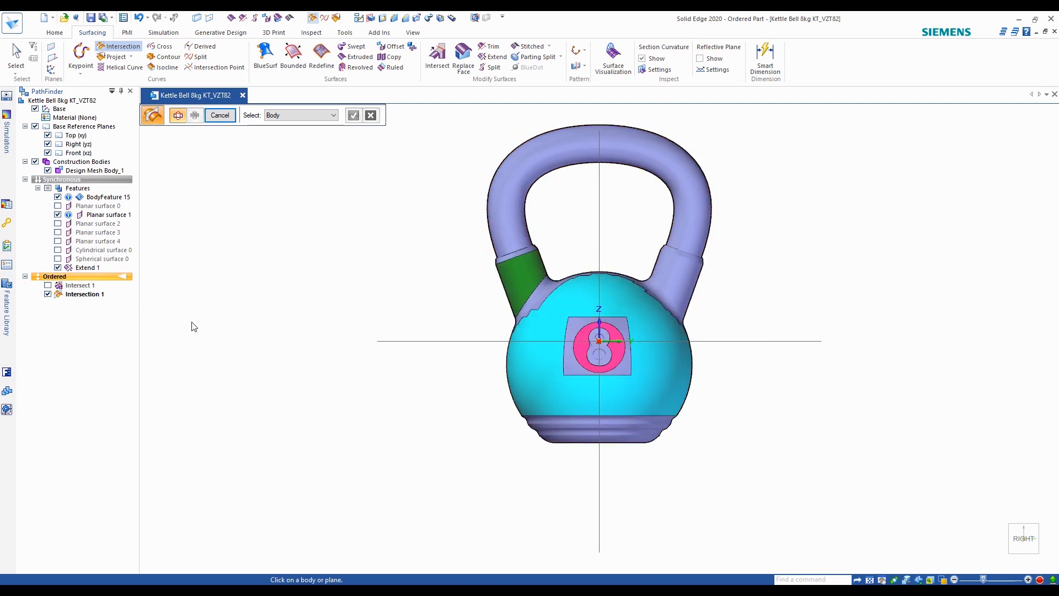
click(220, 116)
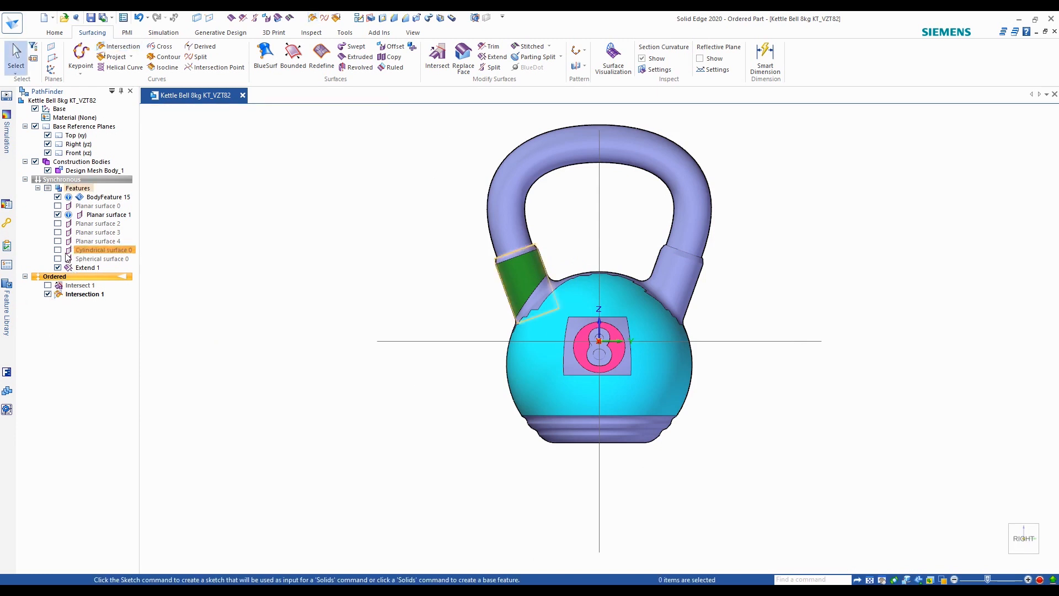
Hide the Intersection 1 curve and the mesh body, and show Planar surface 2
click(48, 294)
click(58, 224)
click(48, 171)
middle_drag(389, 274, 480, 284)
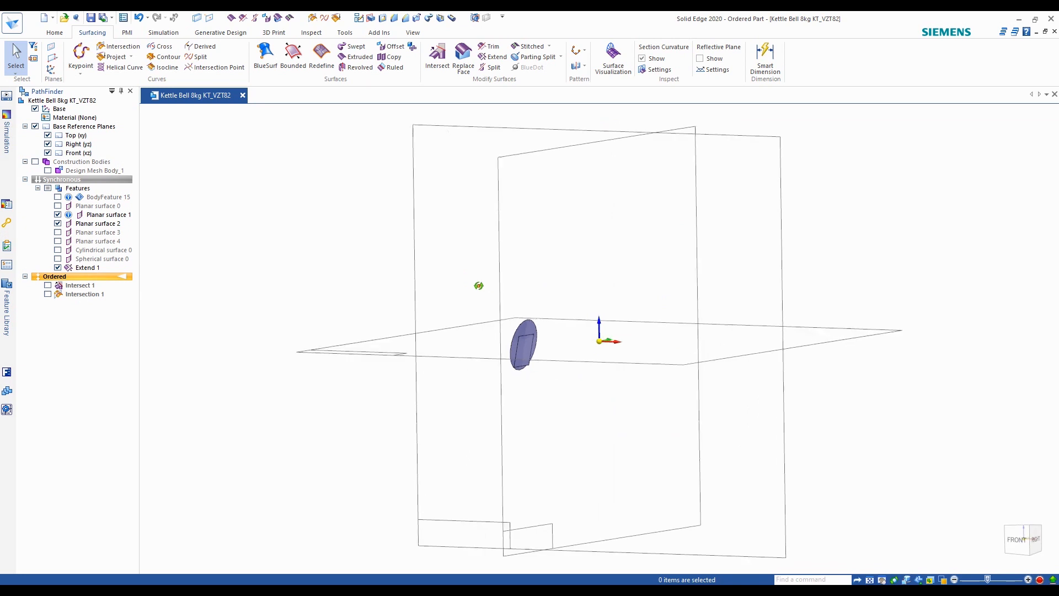
Show planar surfaces 0 and 2 alongside the extended planar surface 1 and view their gap from the front
click(57, 223)
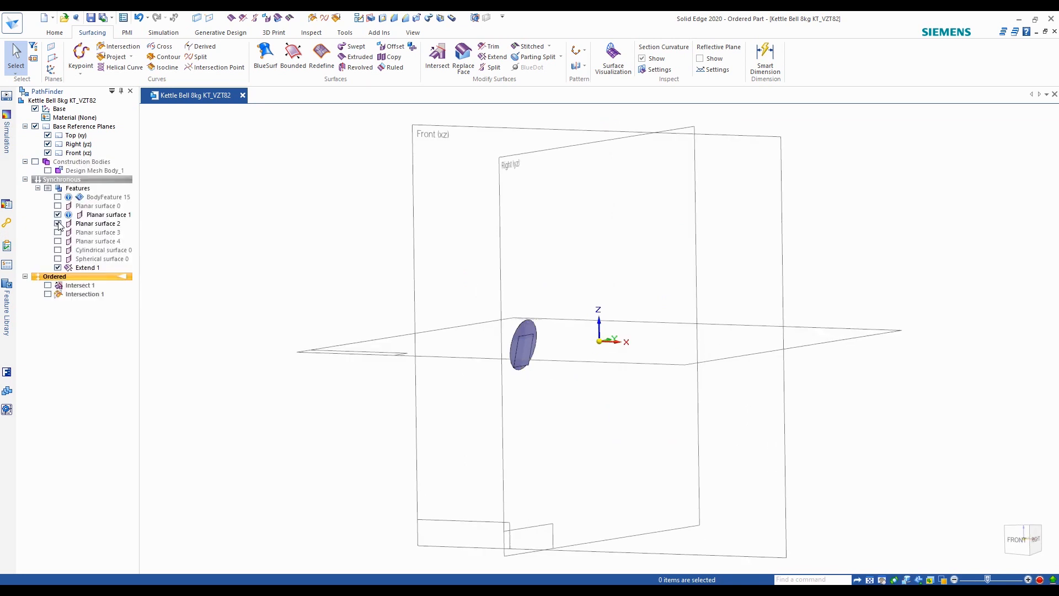
click(58, 224)
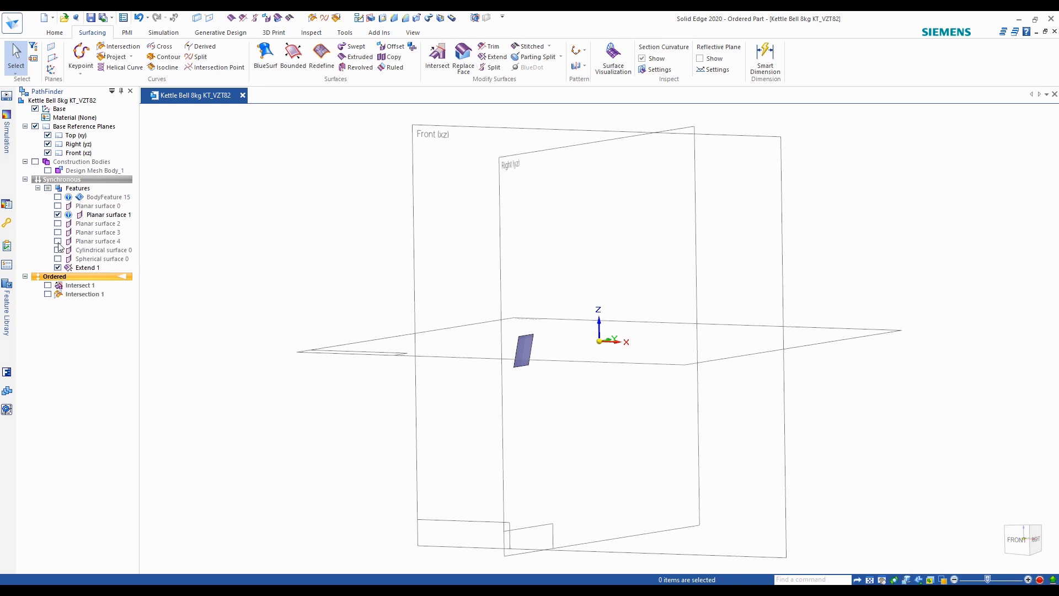
click(58, 241)
click(58, 241)
click(57, 206)
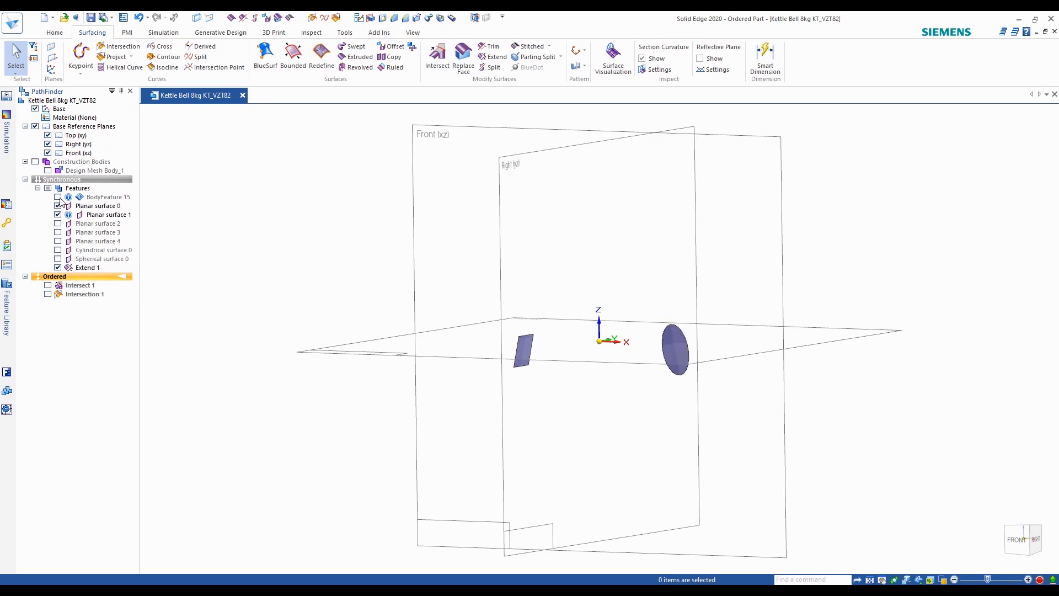
middle_drag(488, 309, 505, 295)
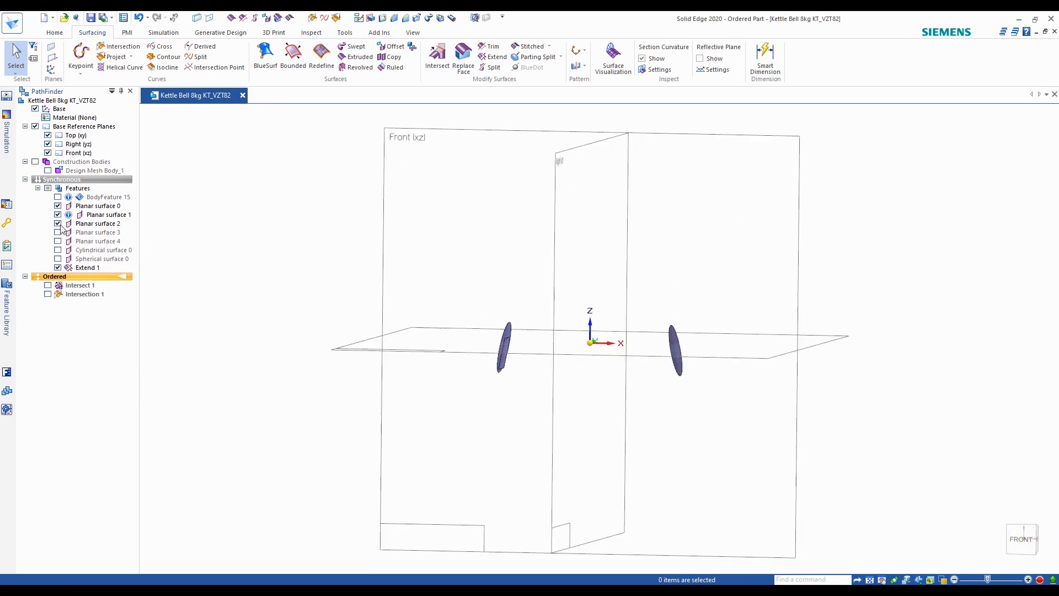
scroll(585, 363, up, 5)
middle_drag(464, 345, 474, 340)
click(1024, 539)
scroll(525, 371, up, 6)
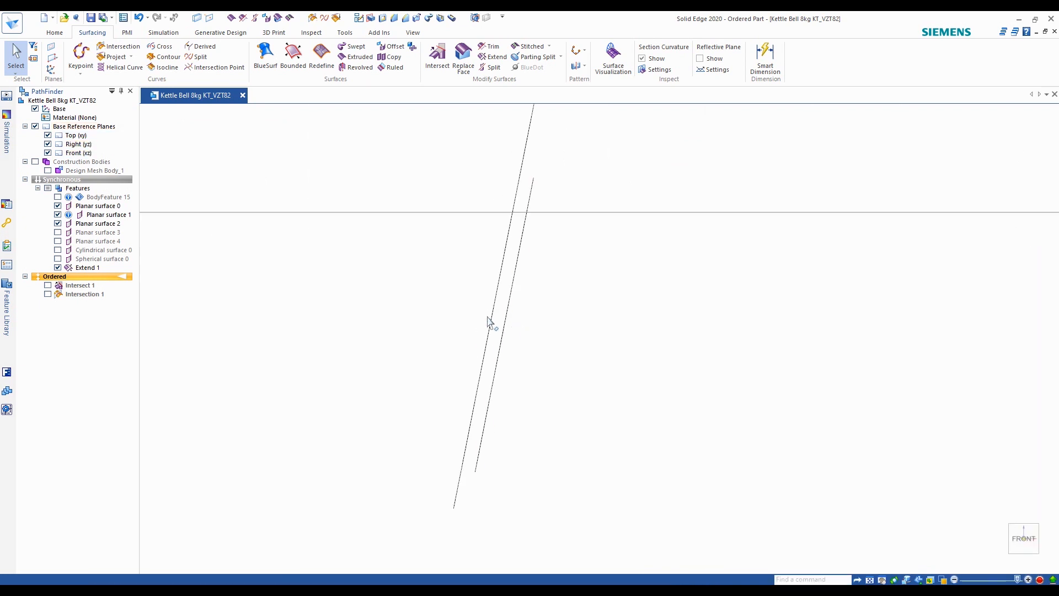
Measure the minimum distance between Planar surface 2 and the extended planar surface 1, restricting the selection to surfaces
click(311, 33)
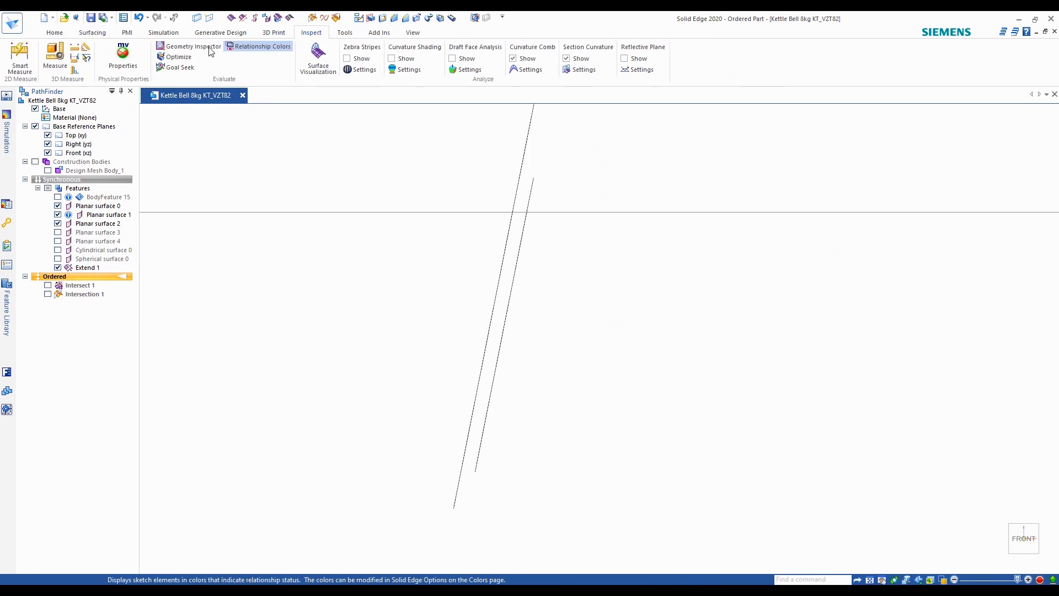
click(76, 58)
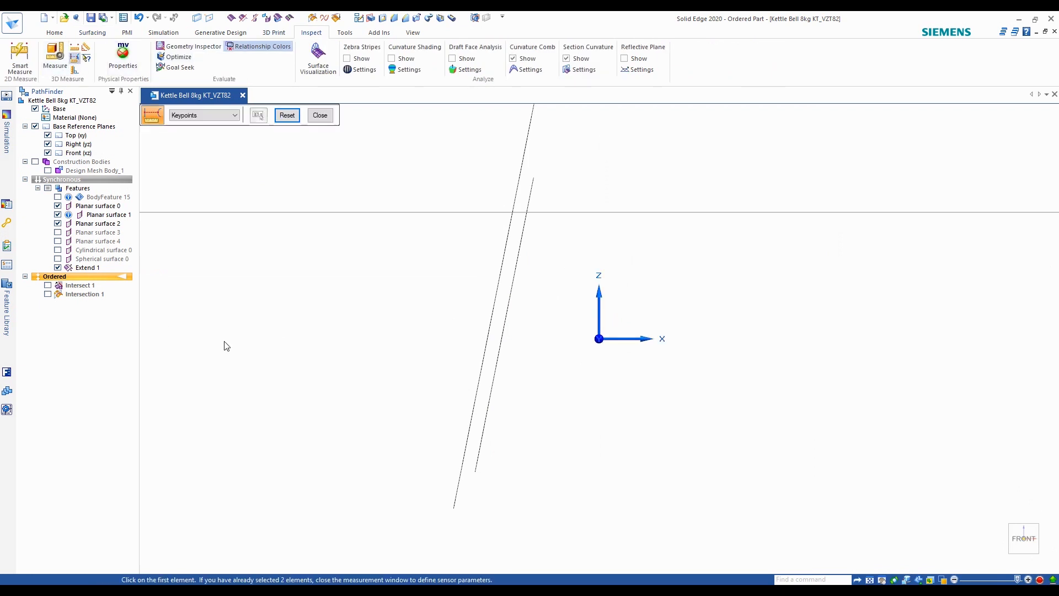
click(229, 117)
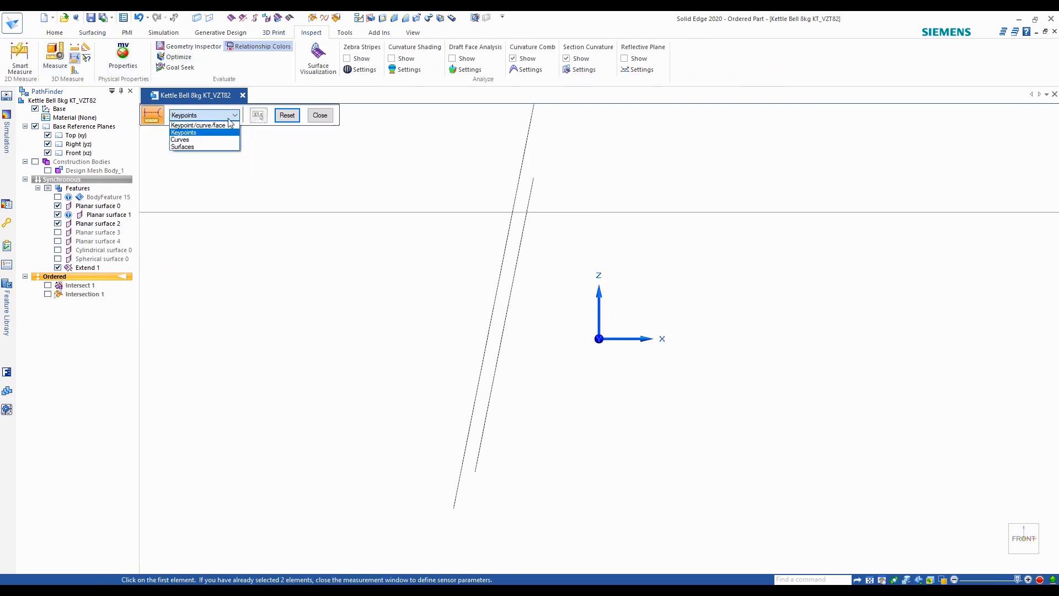
click(224, 147)
middle_drag(450, 229, 484, 365)
click(497, 369)
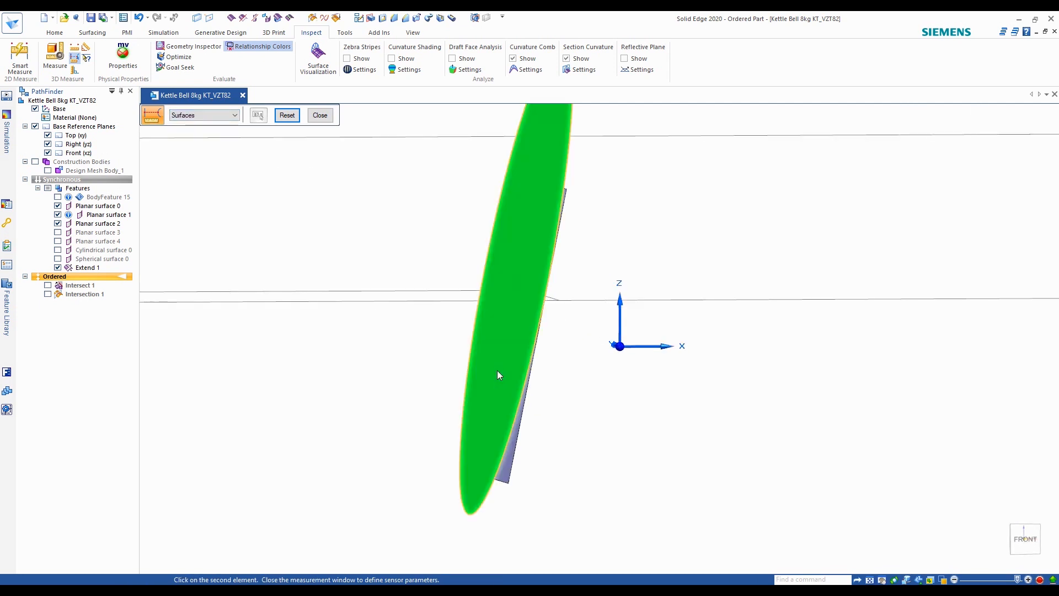
click(508, 467)
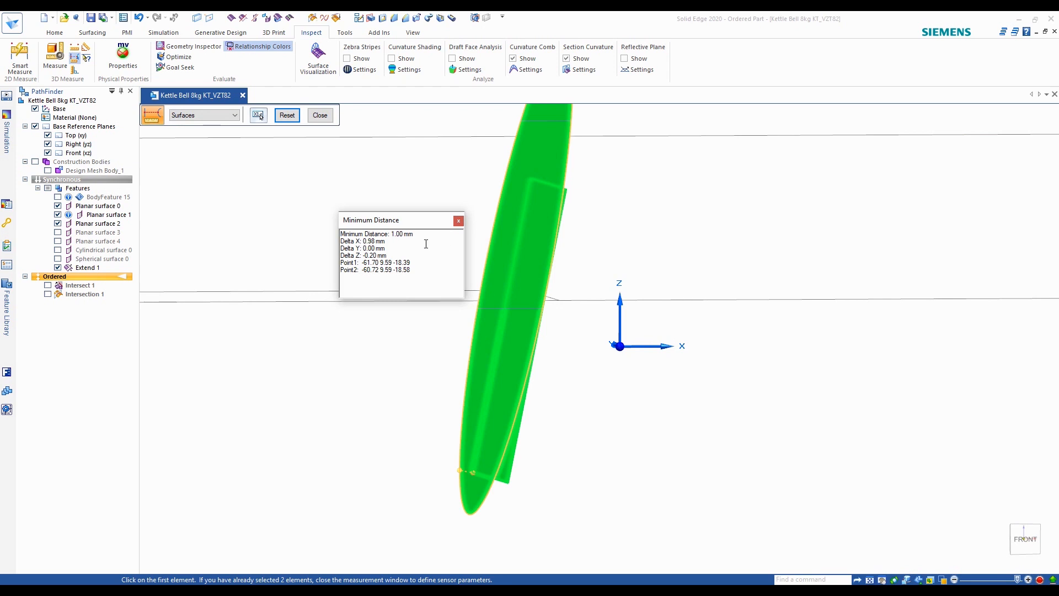
scroll(659, 313, down, 4)
middle_drag(780, 374, 766, 373)
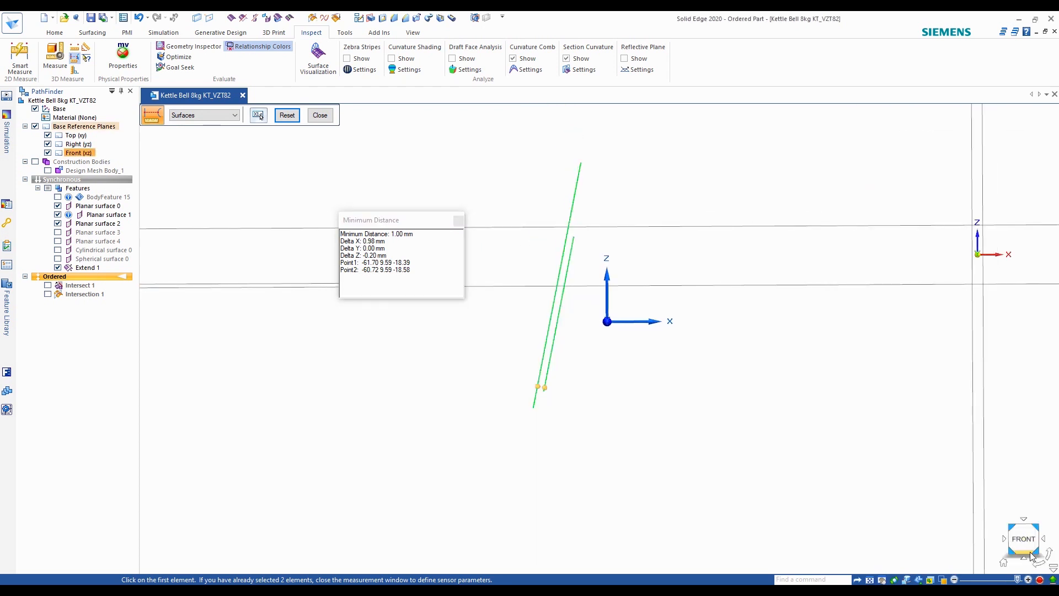
click(1031, 555)
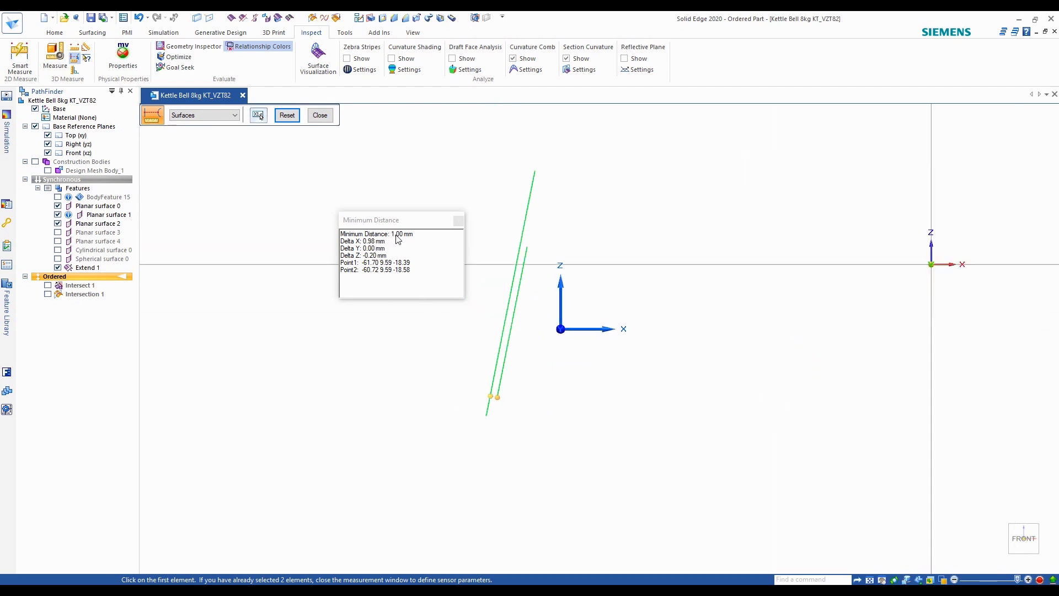
scroll(524, 414, up, 3)
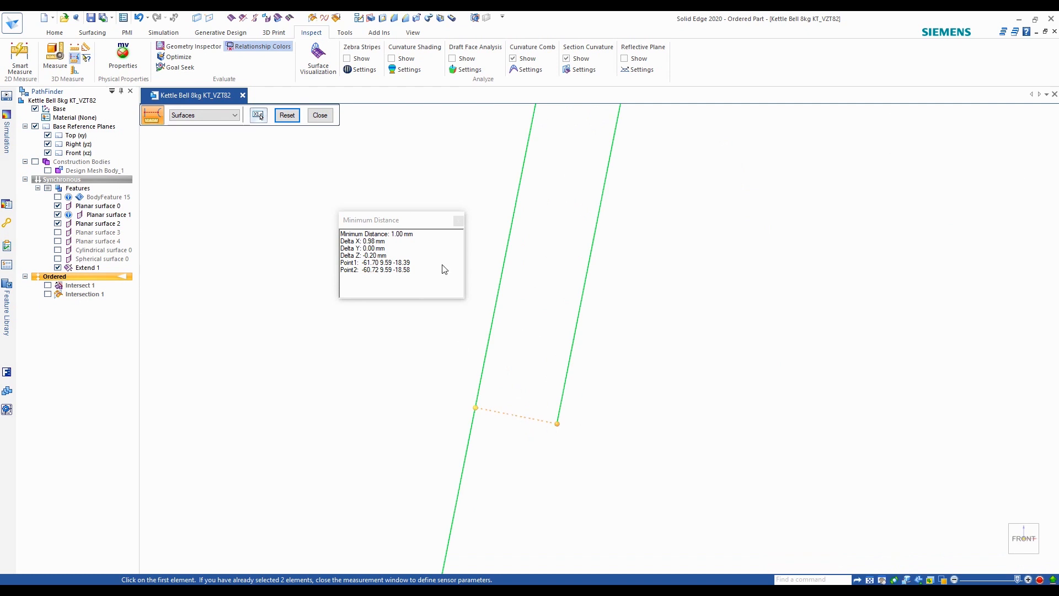
click(457, 223)
Hide planar surfaces 0, 1 and 2 and the Extend 1 feature, and show the Intersection 1 curve
scroll(547, 339, down, 8)
middle_drag(487, 361, 367, 253)
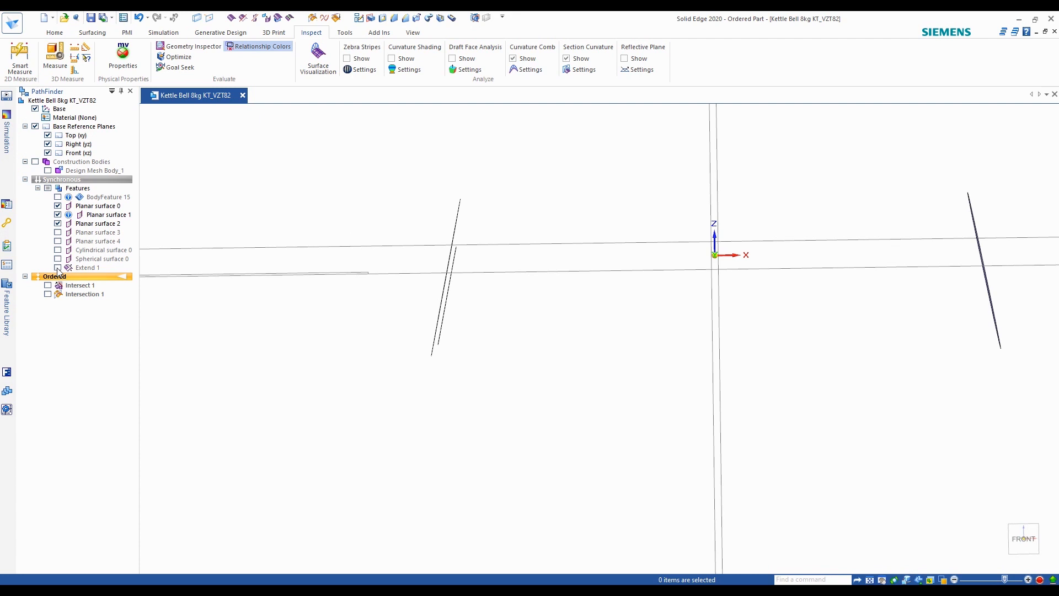
click(58, 215)
click(58, 206)
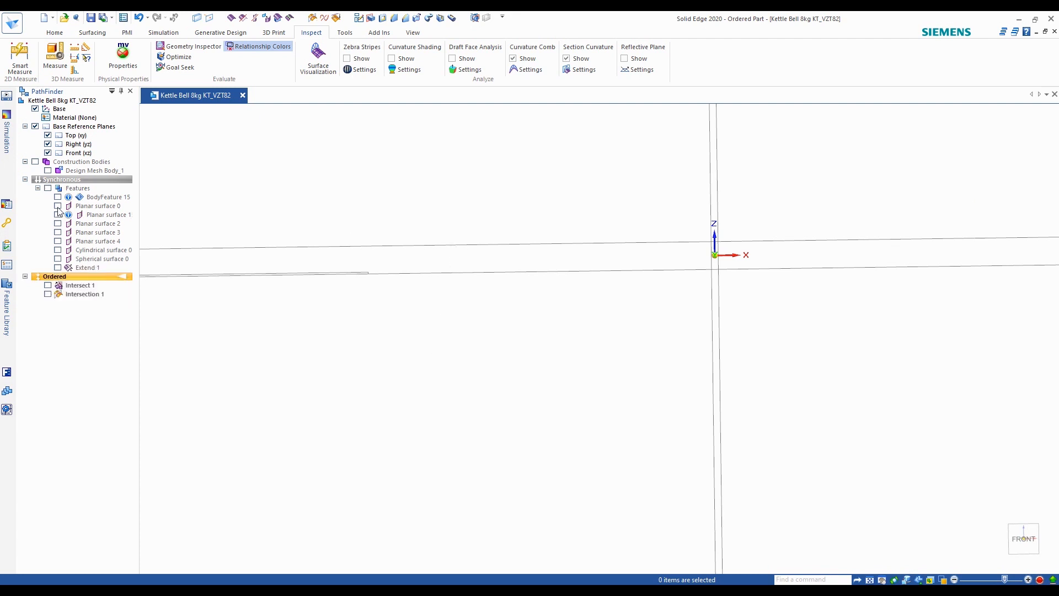
click(48, 294)
Compare the kettlebell mesh body with the Intersection 1 curve in the right view, leaving the mesh body hidden
scroll(315, 279, down, 5)
middle_drag(352, 278, 488, 293)
click(48, 171)
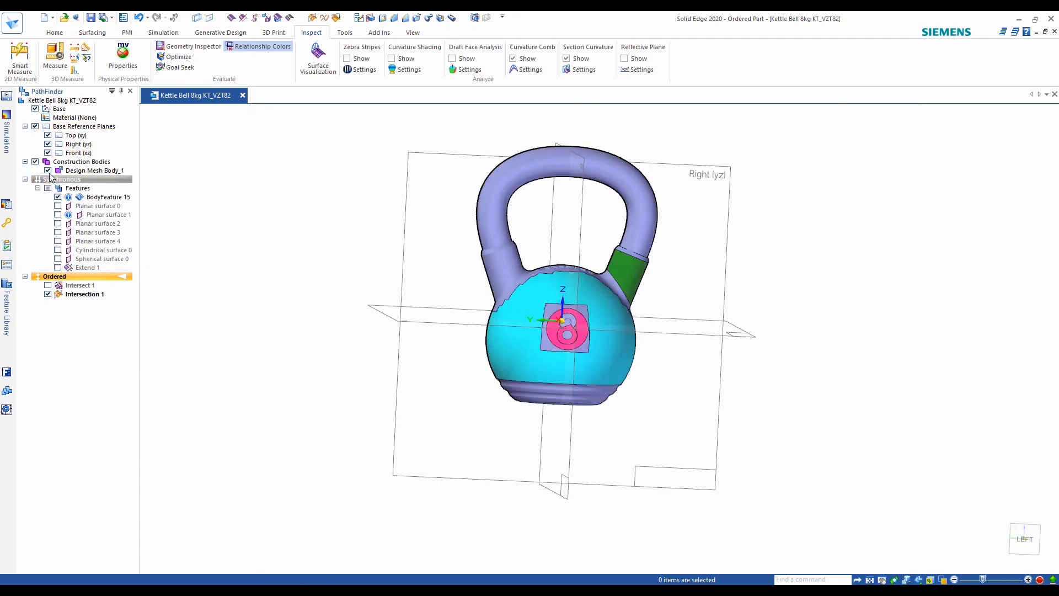
middle_drag(668, 308, 768, 413)
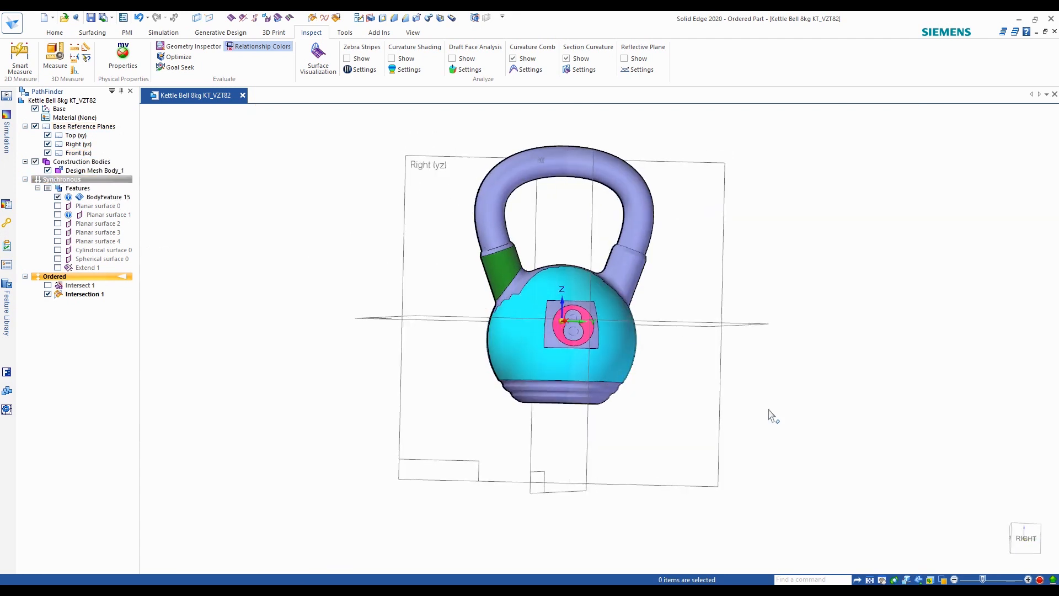
click(1021, 536)
scroll(739, 265, up, 3)
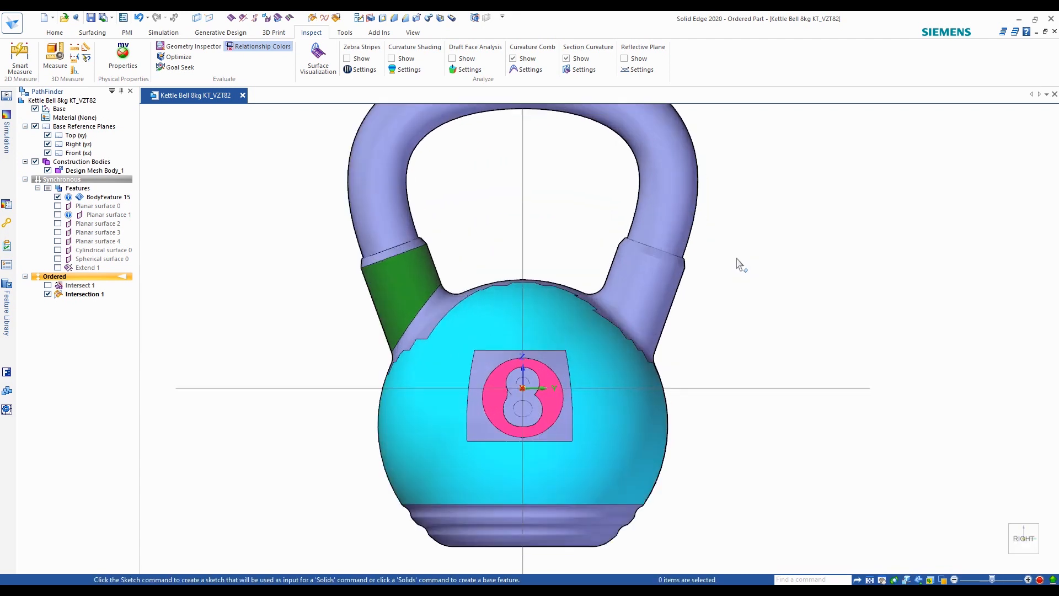
click(48, 171)
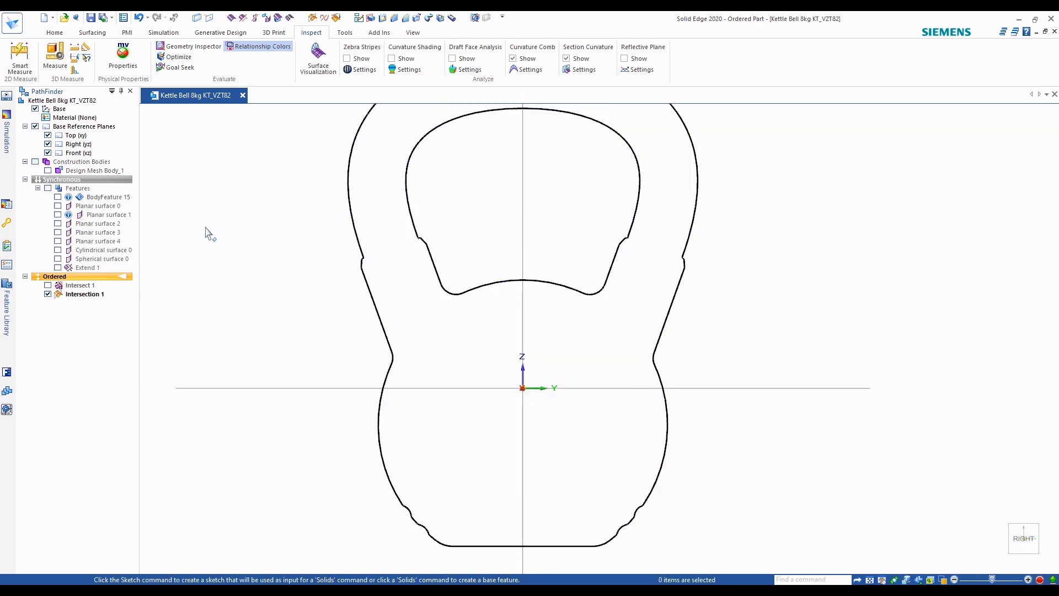
Start a sketch on a plane coincident with the Right (yz) plane and hide all base reference planes
click(54, 32)
click(125, 57)
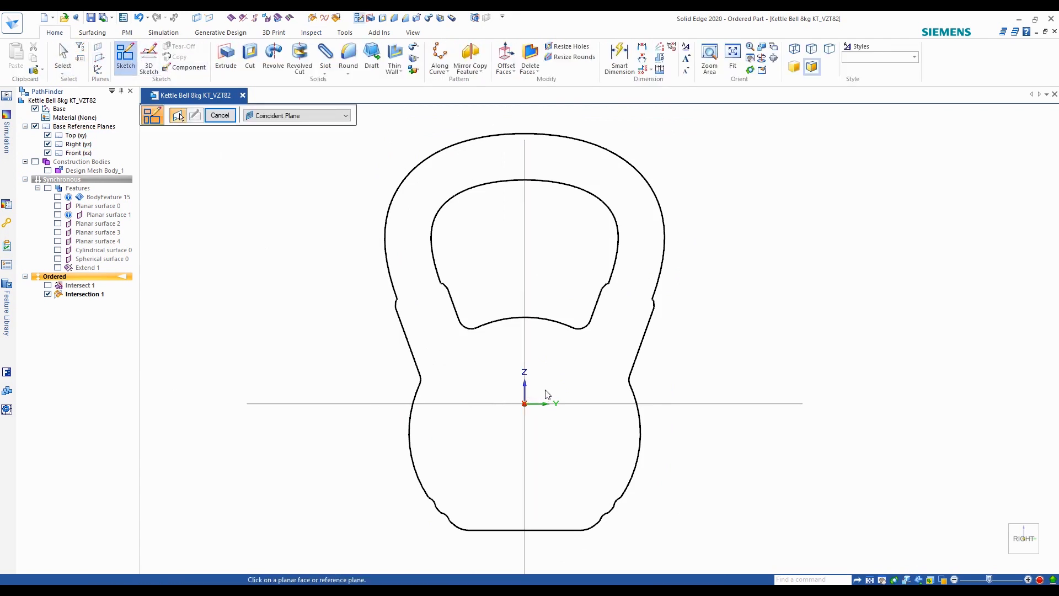
middle_drag(538, 399, 565, 392)
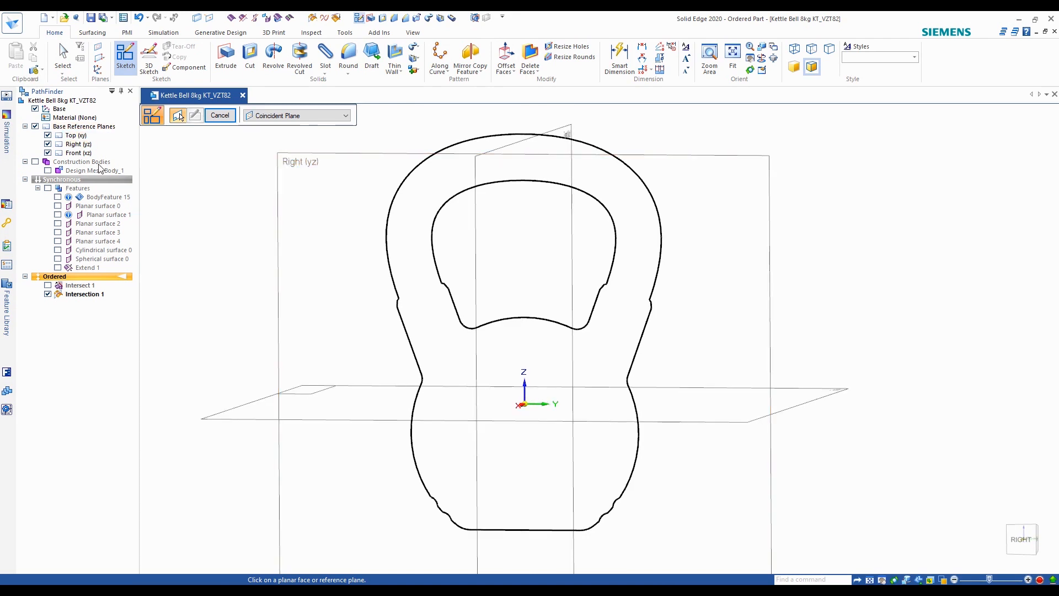
click(36, 126)
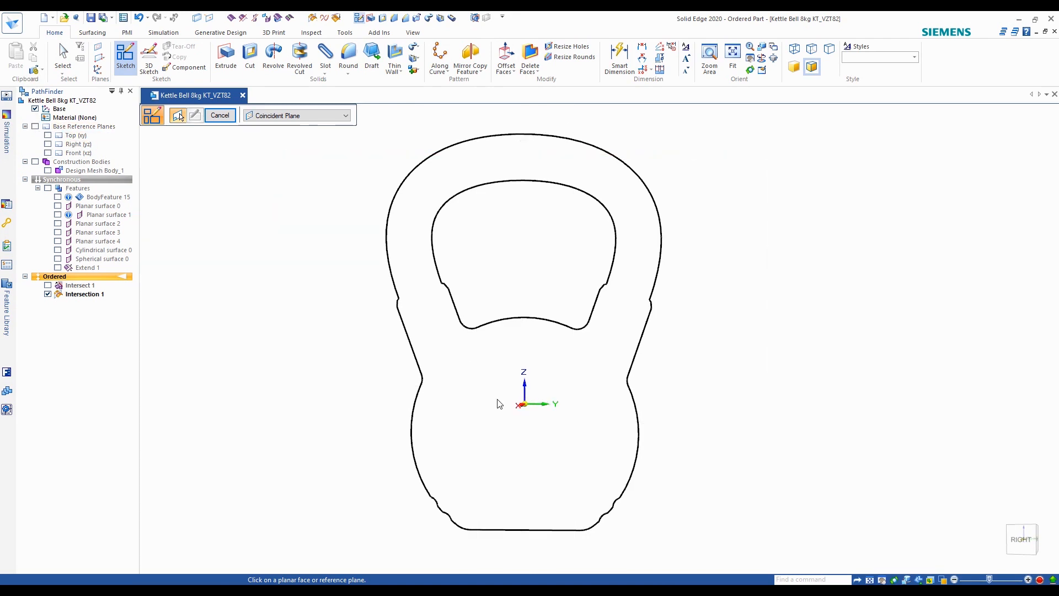
middle_drag(539, 395, 542, 386)
click(541, 386)
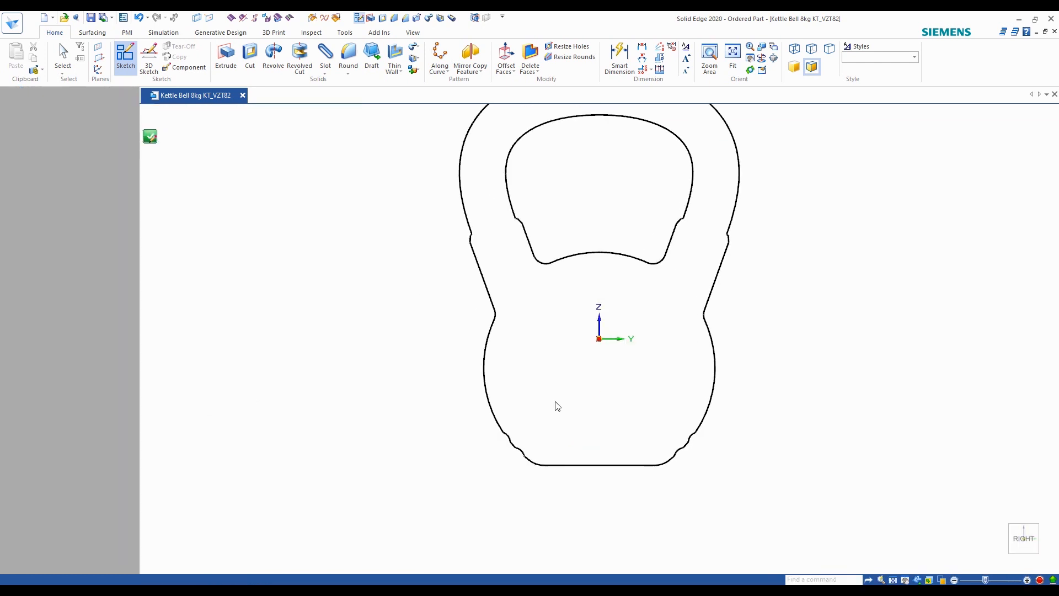
Examine the segments of the section curve around the collar where the handle meets its base
key(l)
scroll(502, 465, down, 2)
scroll(453, 323, down, 2)
scroll(504, 281, up, 3)
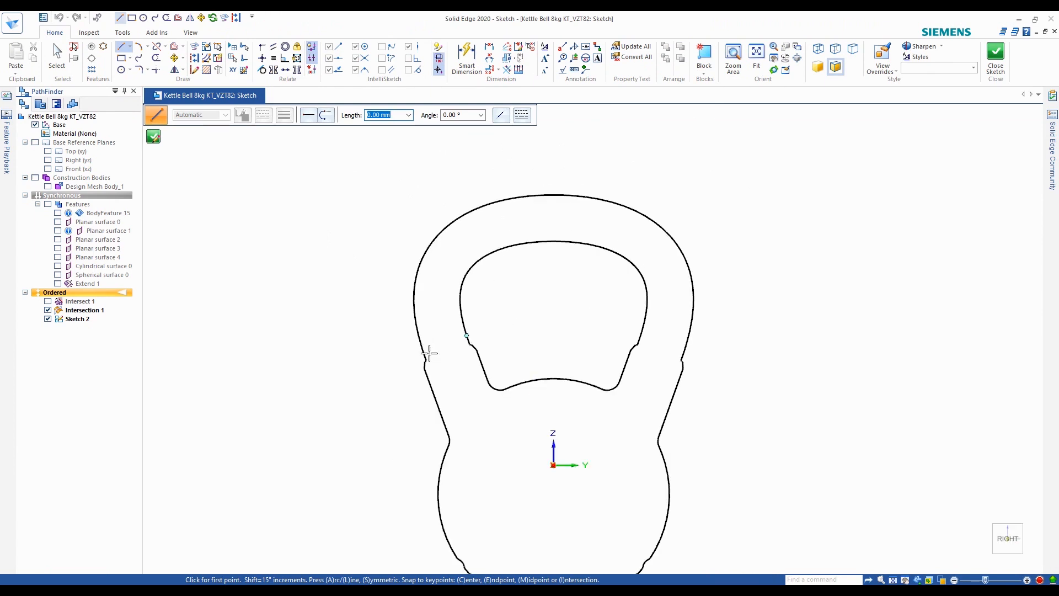
scroll(430, 351, up, 4)
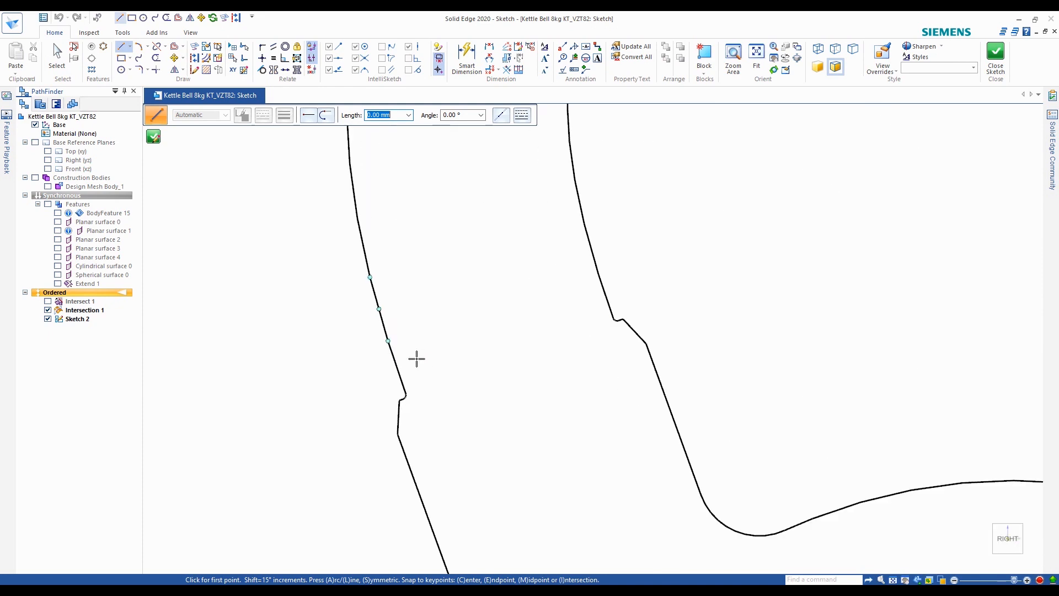
scroll(396, 363, up, 2)
scroll(431, 402, down, 1)
scroll(476, 261, down, 3)
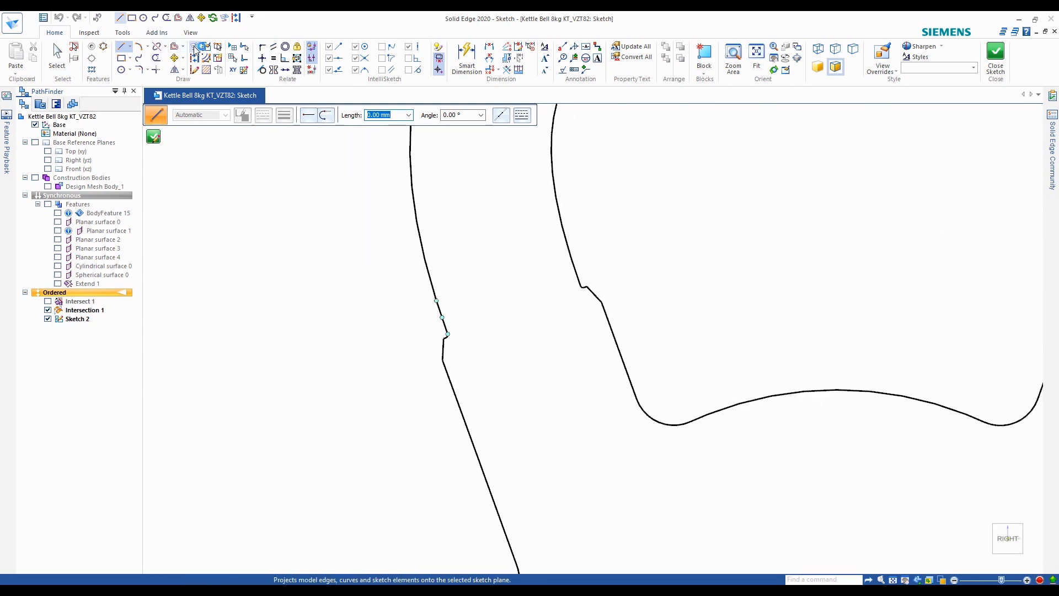
Project the outer kettlebell contour of the intersection curve into the sketch as a wireframe chain
click(194, 46)
scroll(343, 362, down, 3)
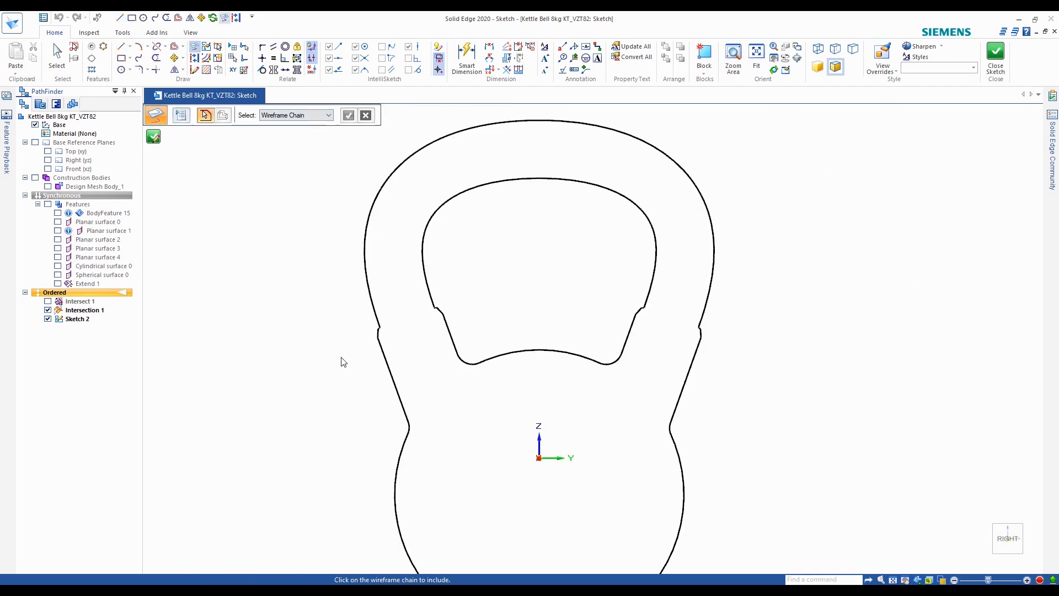
click(367, 238)
click(347, 118)
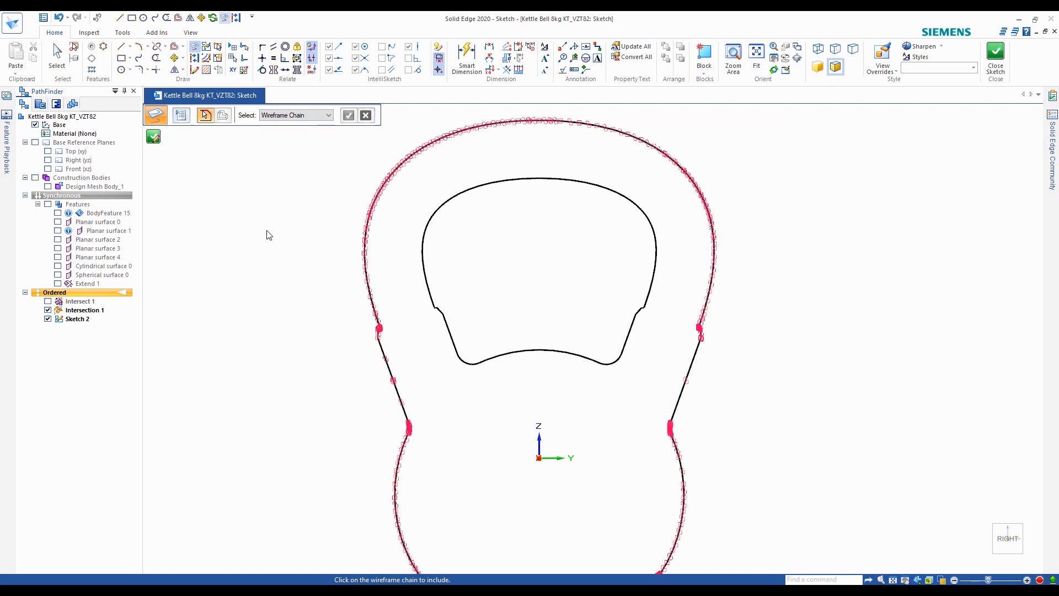
scroll(366, 326, up, 5)
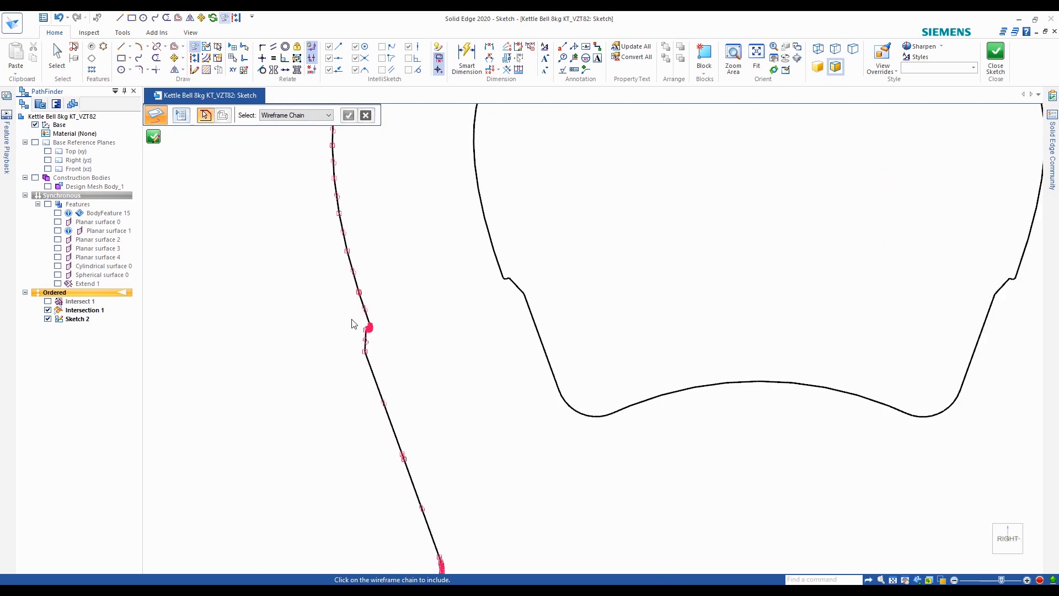
scroll(525, 281, down, 4)
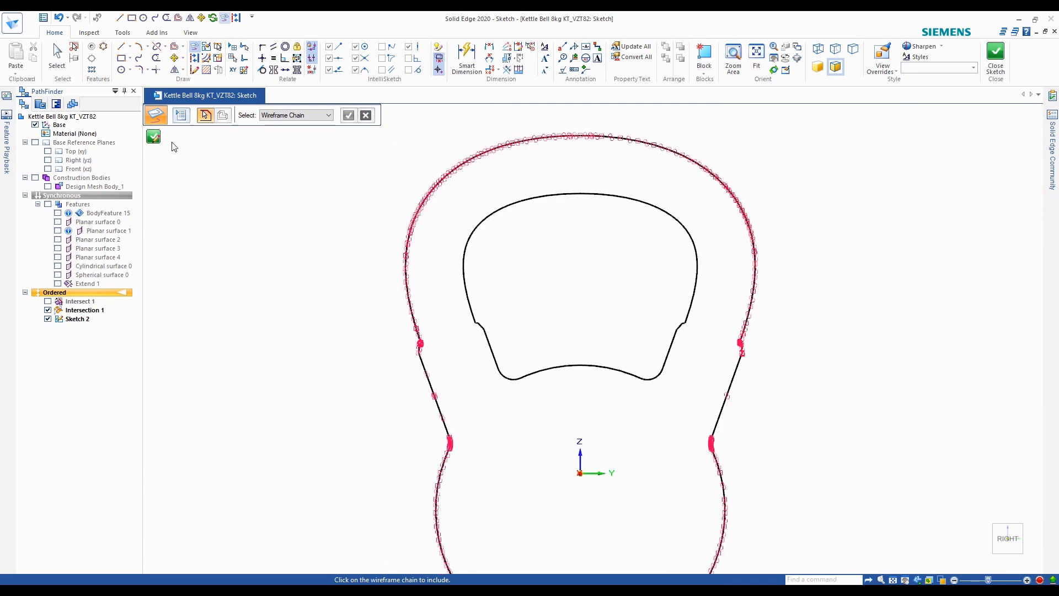
Draw a vertical line from the origin to above the handle and convert it to construction geometry
click(121, 46)
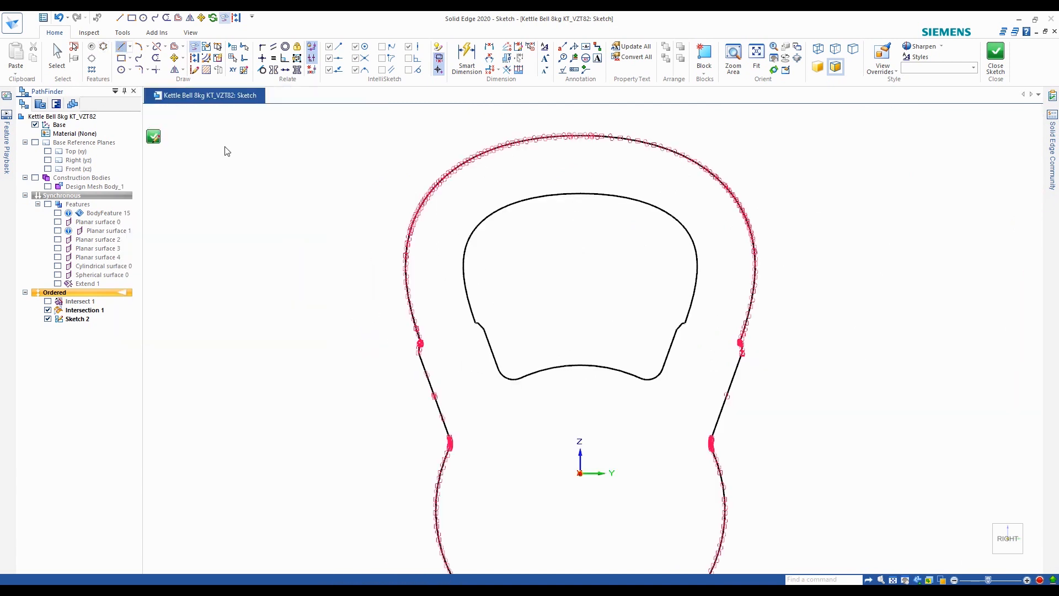
click(580, 473)
scroll(541, 487, down, 1)
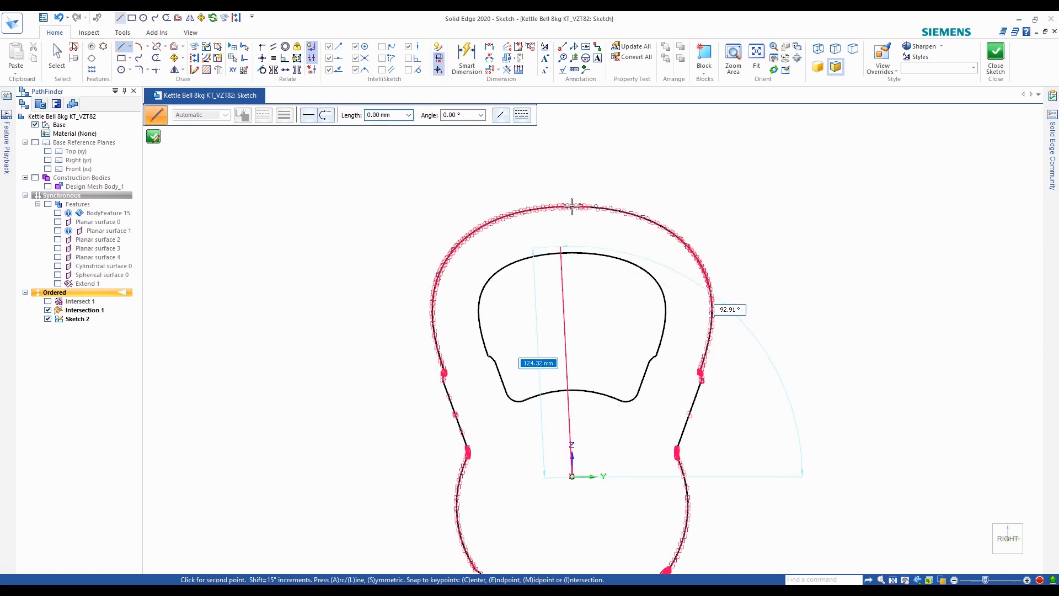
click(571, 167)
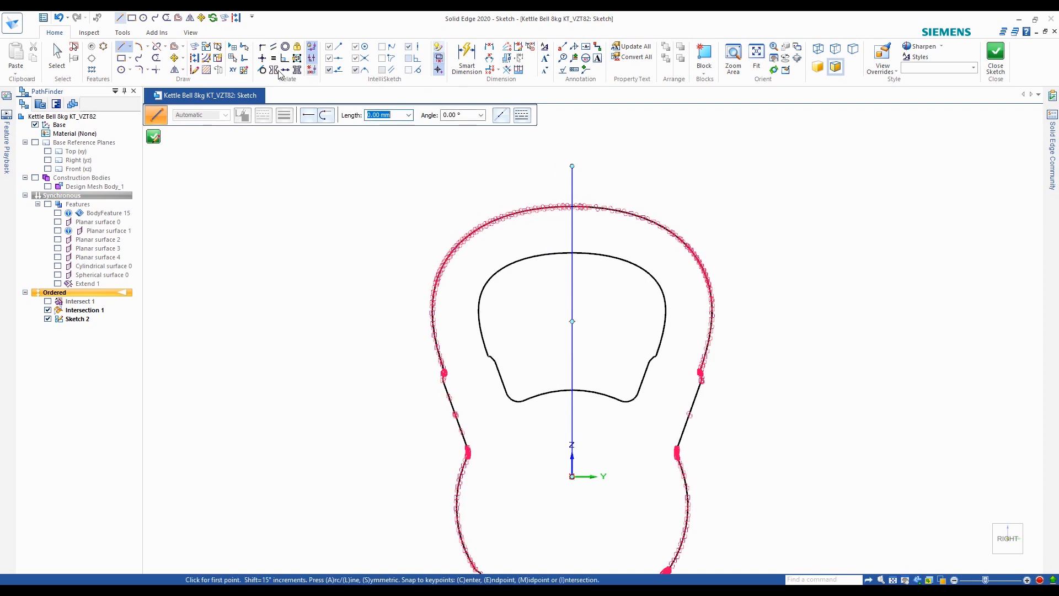
click(195, 58)
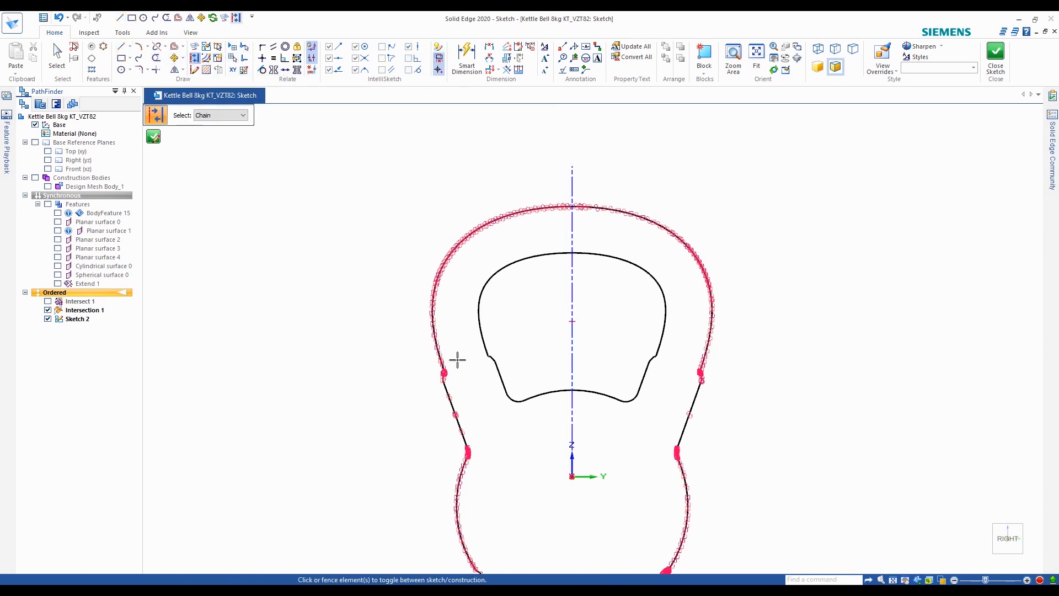
click(89, 33)
click(135, 46)
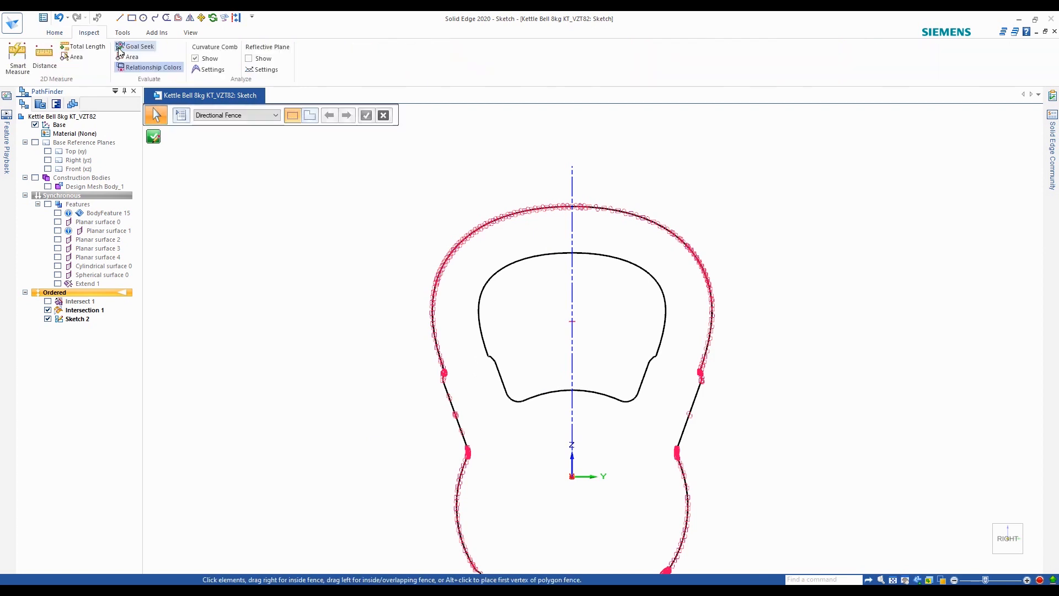
Draw a line across the handle between the outer and inner corner points of the collar on the negative Y side
click(54, 32)
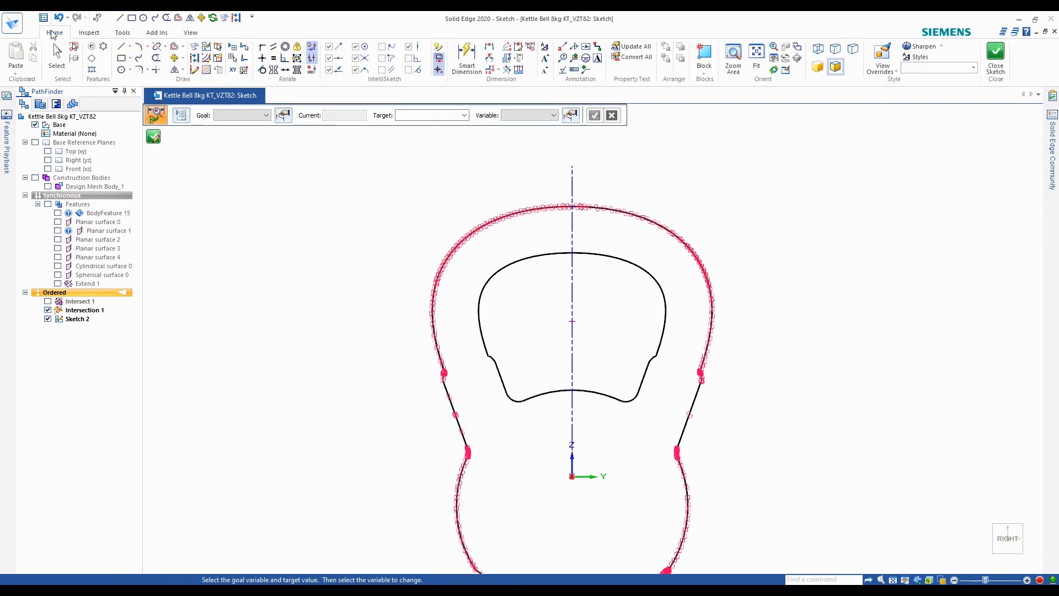
click(120, 47)
scroll(446, 369, up, 5)
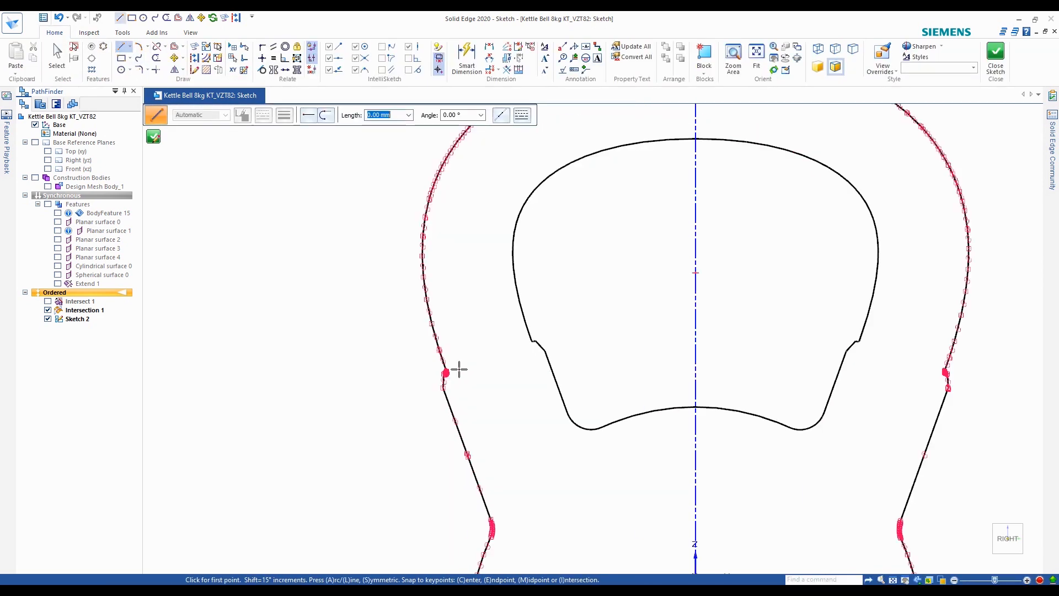
scroll(394, 384, up, 6)
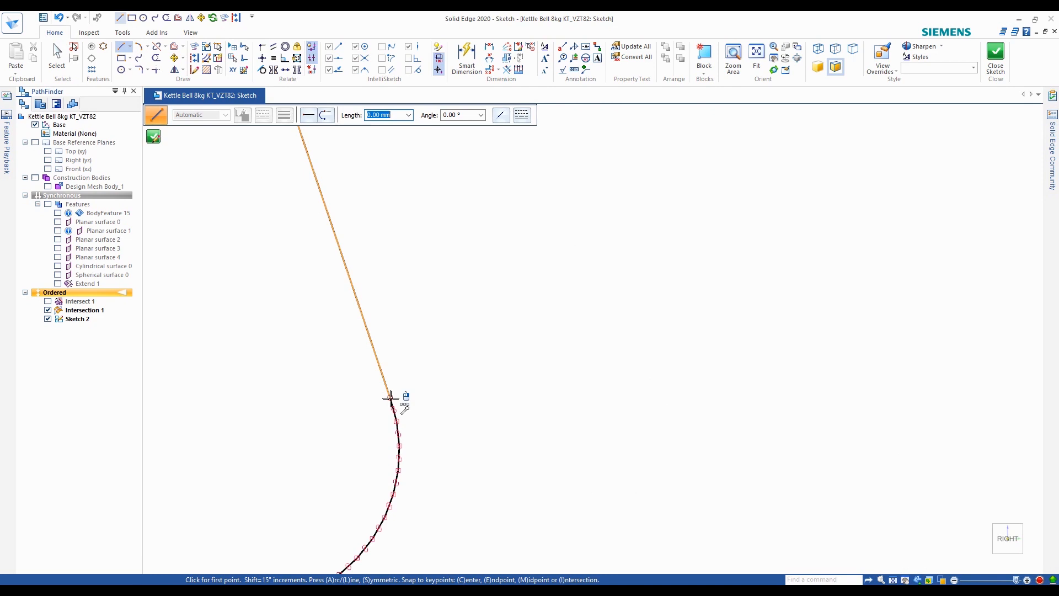
scroll(419, 392, down, 4)
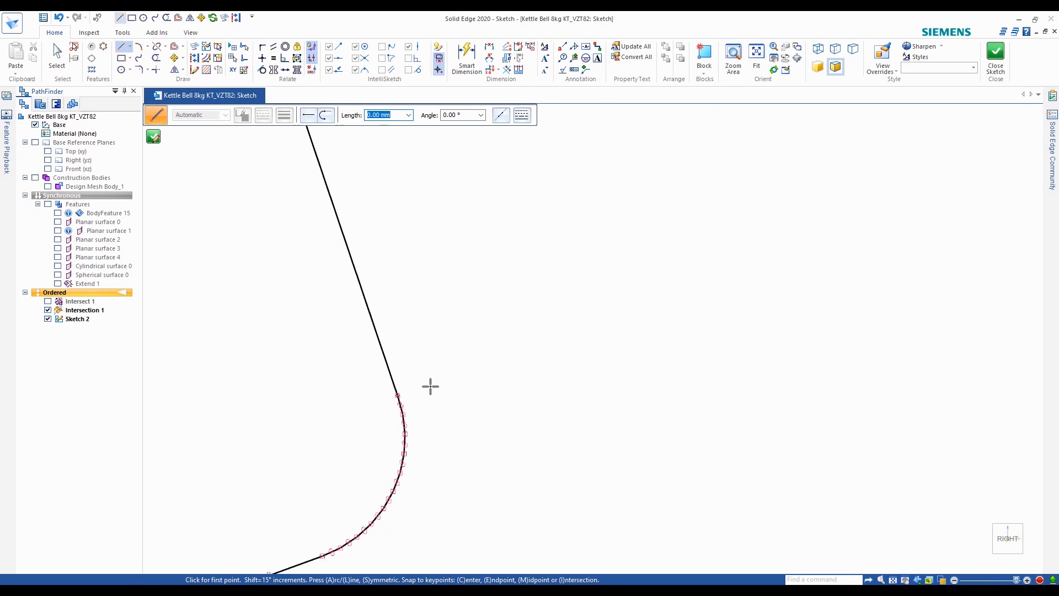
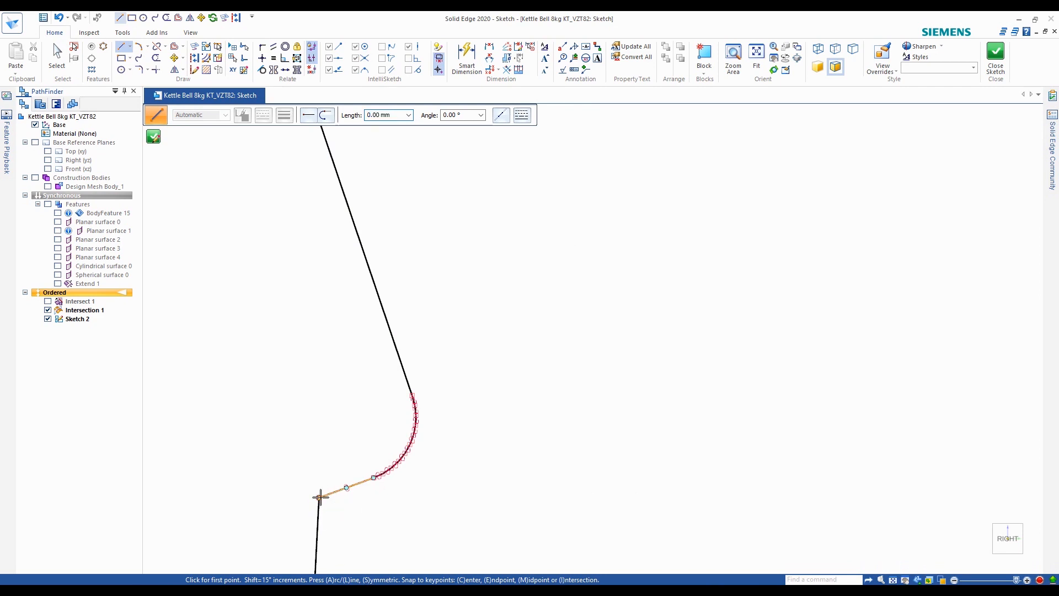
scroll(249, 504, down, 4)
click(248, 505)
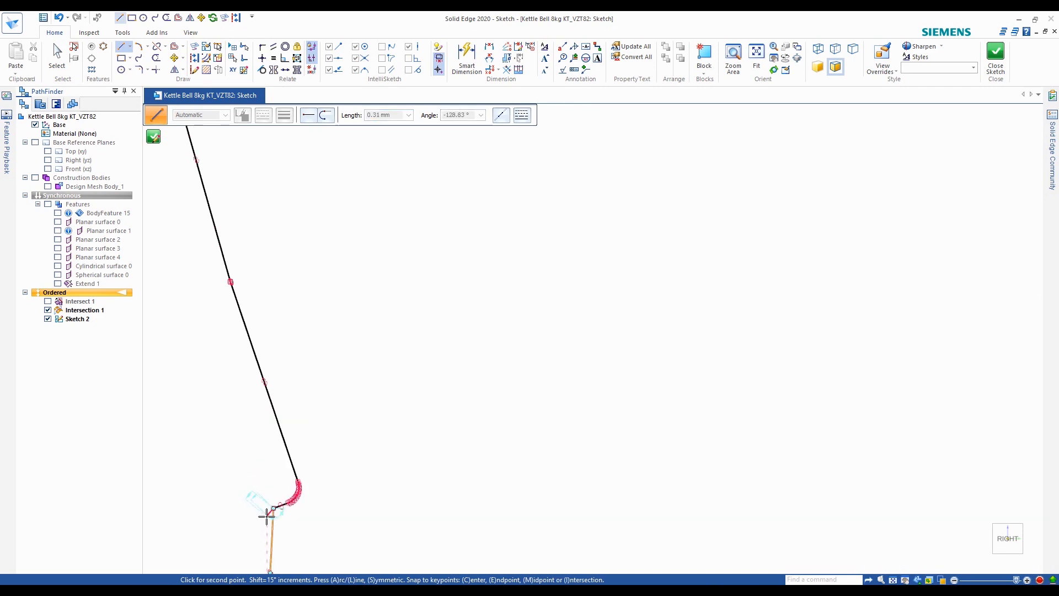
scroll(268, 513, down, 2)
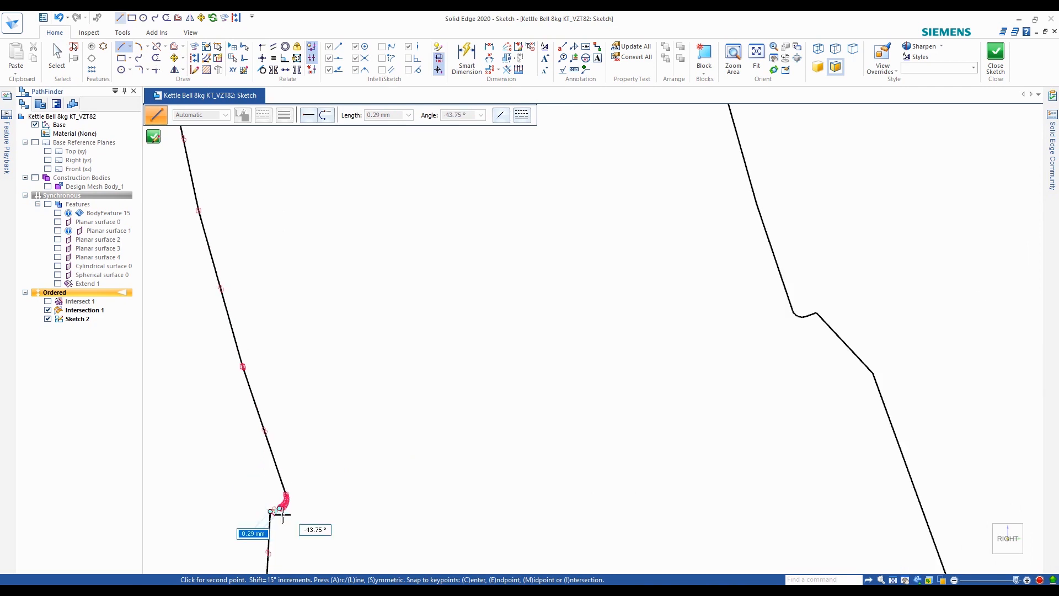
click(816, 313)
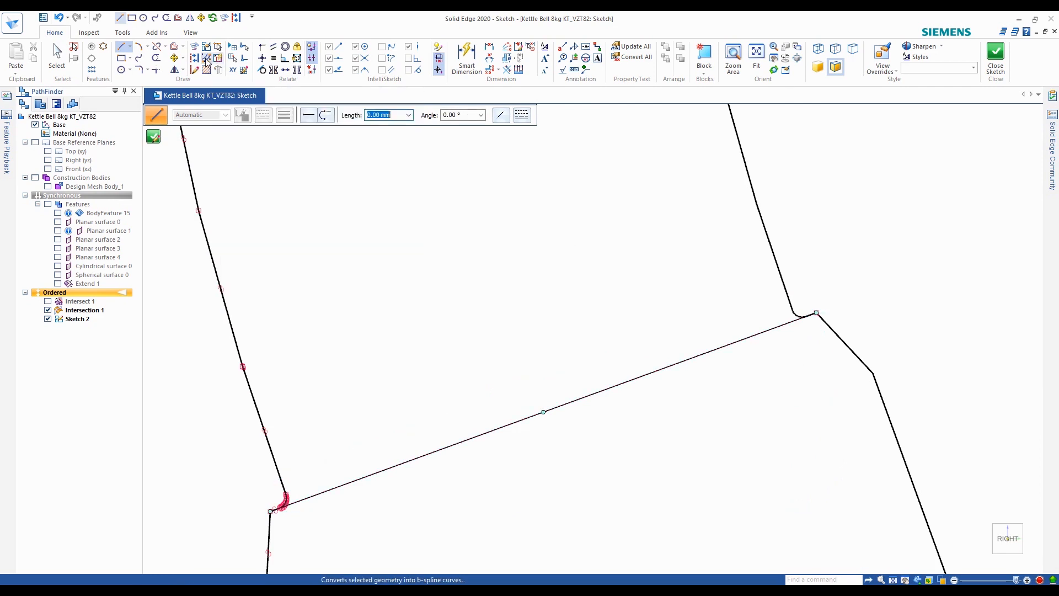
Convert the line joining the collar's corner points to construction geometry
click(195, 59)
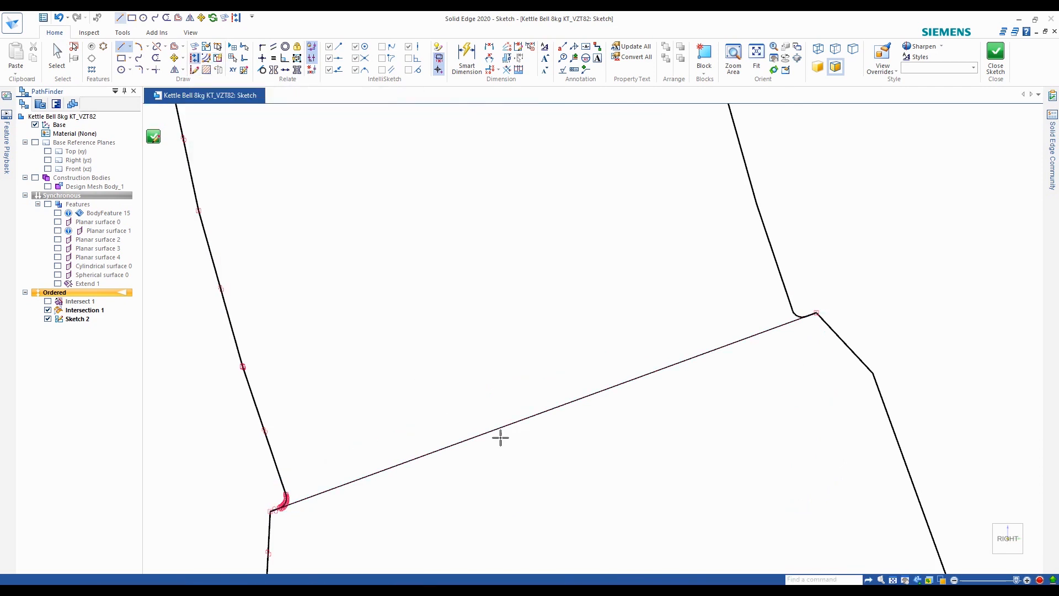
click(514, 421)
key(Escape)
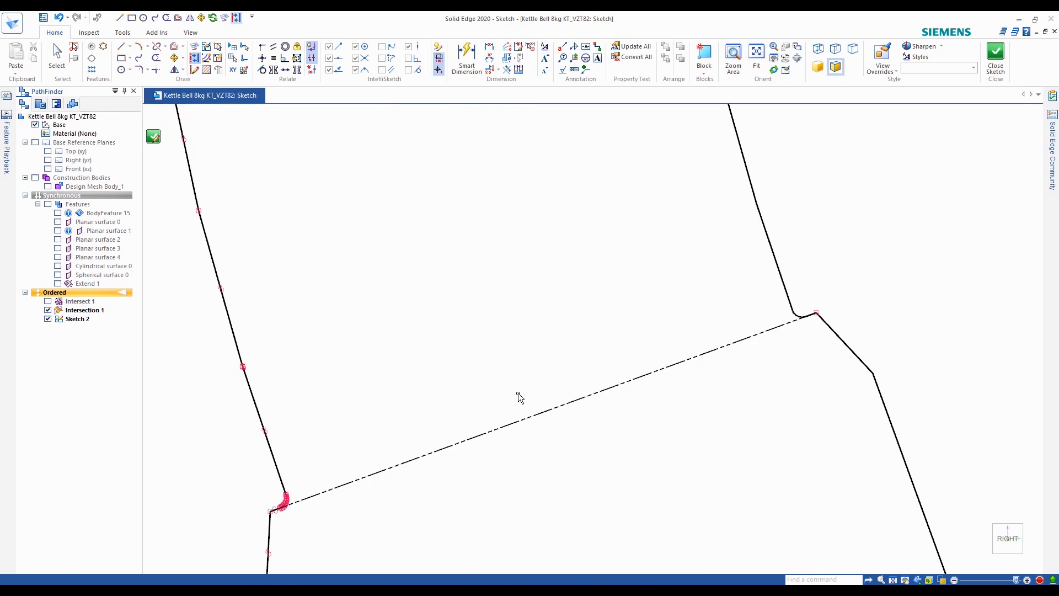
Draw a second line about 25 mm long across the handle, joining the points where its outer and inner curves meet the collar fillets
key(l)
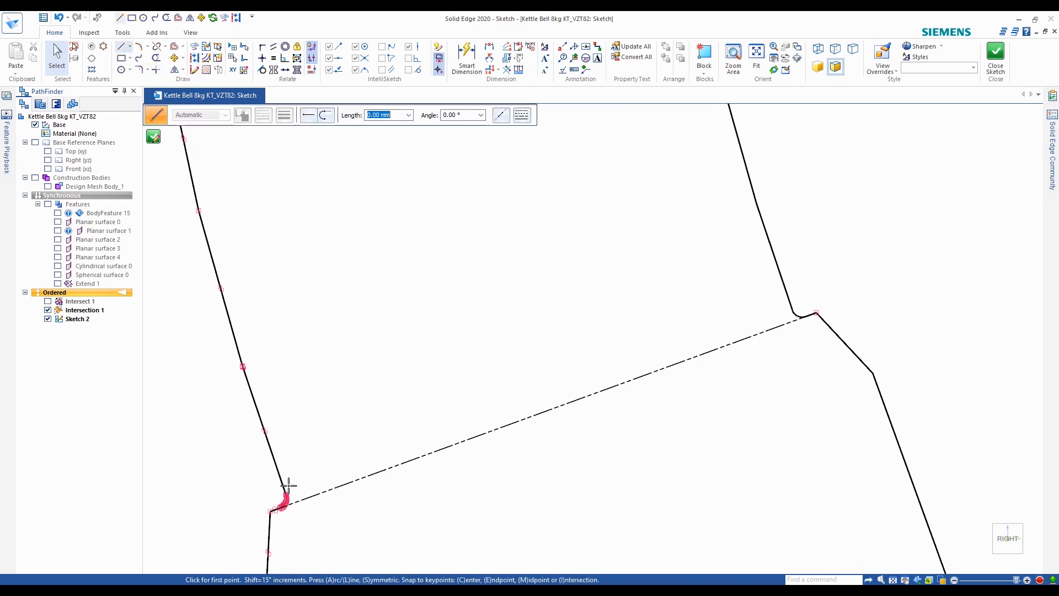
scroll(264, 458, up, 3)
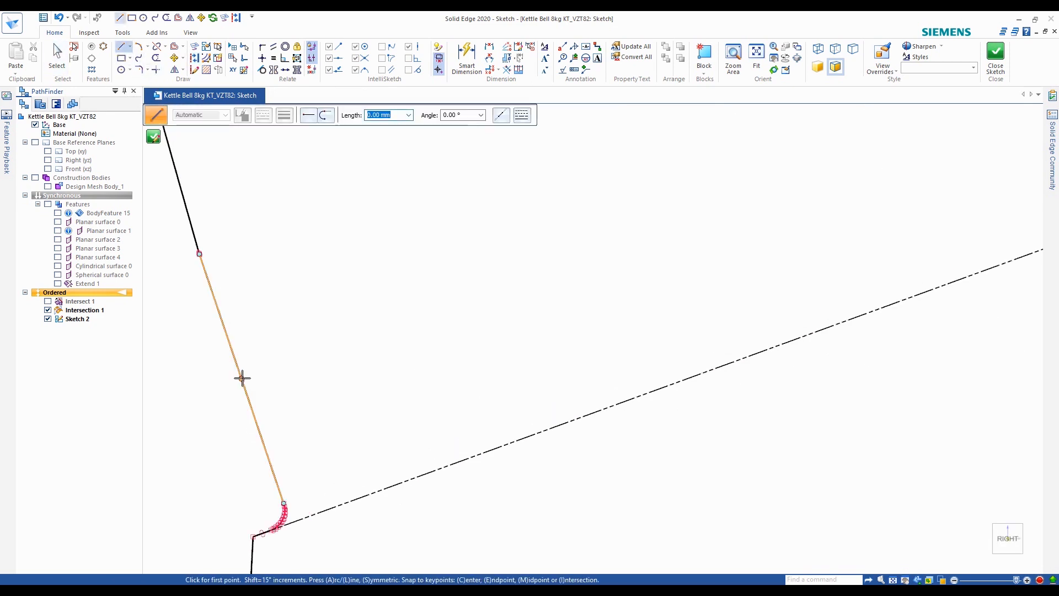
click(283, 499)
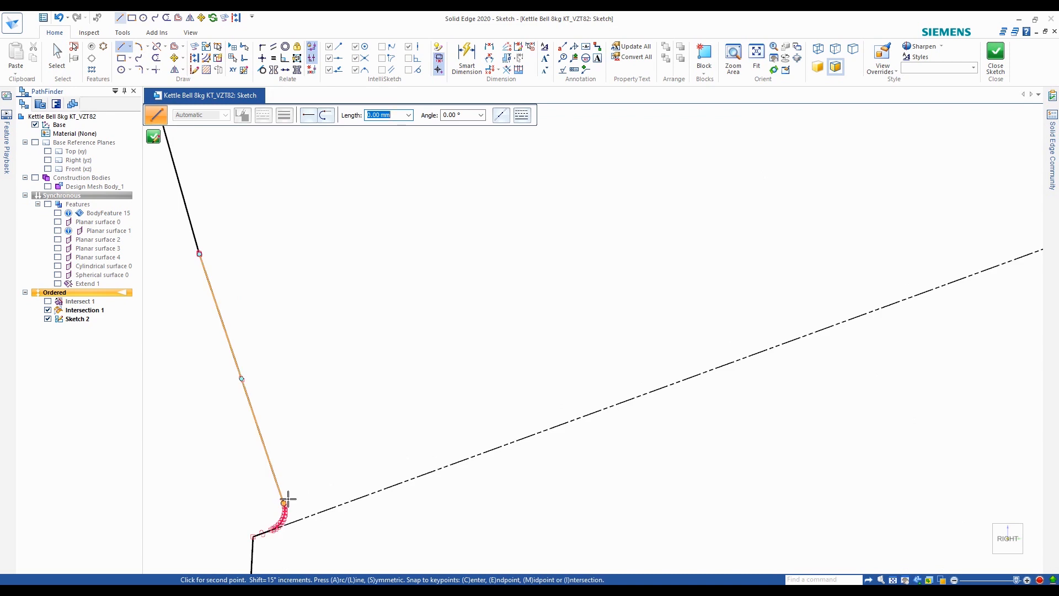
scroll(331, 432, down, 3)
scroll(820, 272, up, 3)
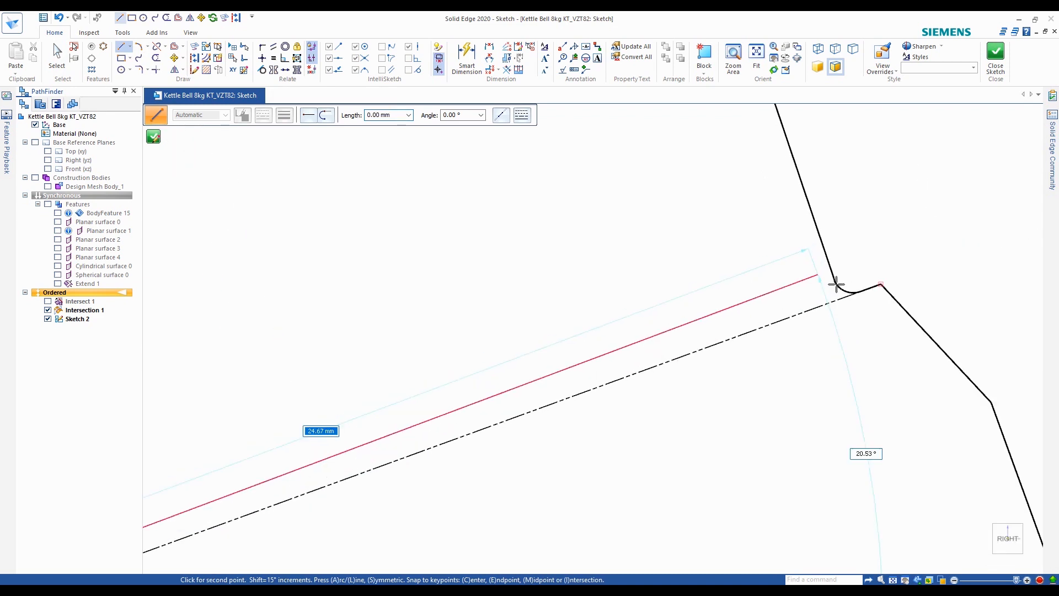
scroll(827, 265, up, 3)
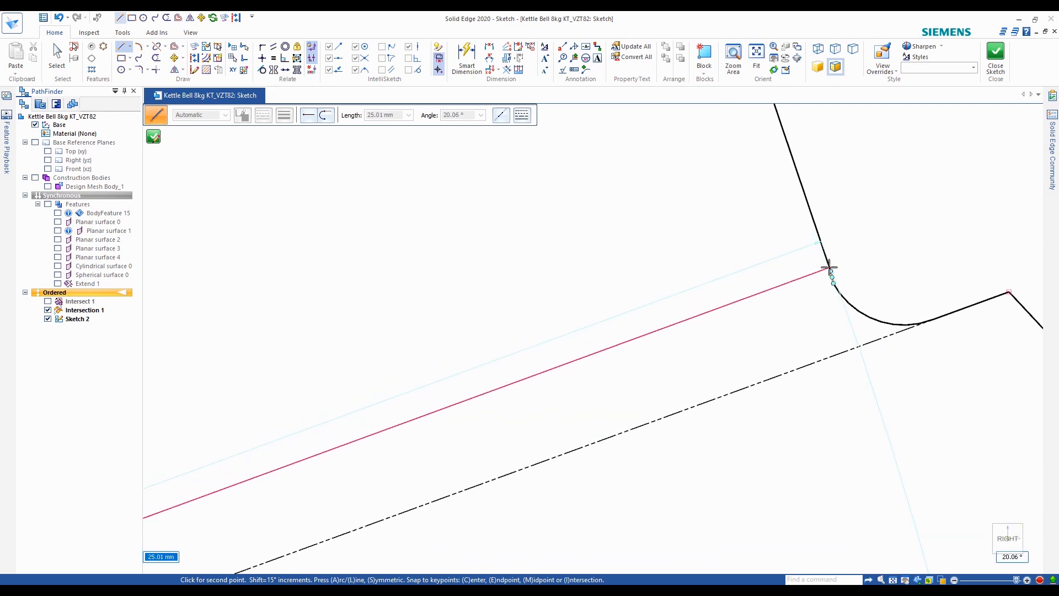
click(832, 270)
right_click(891, 276)
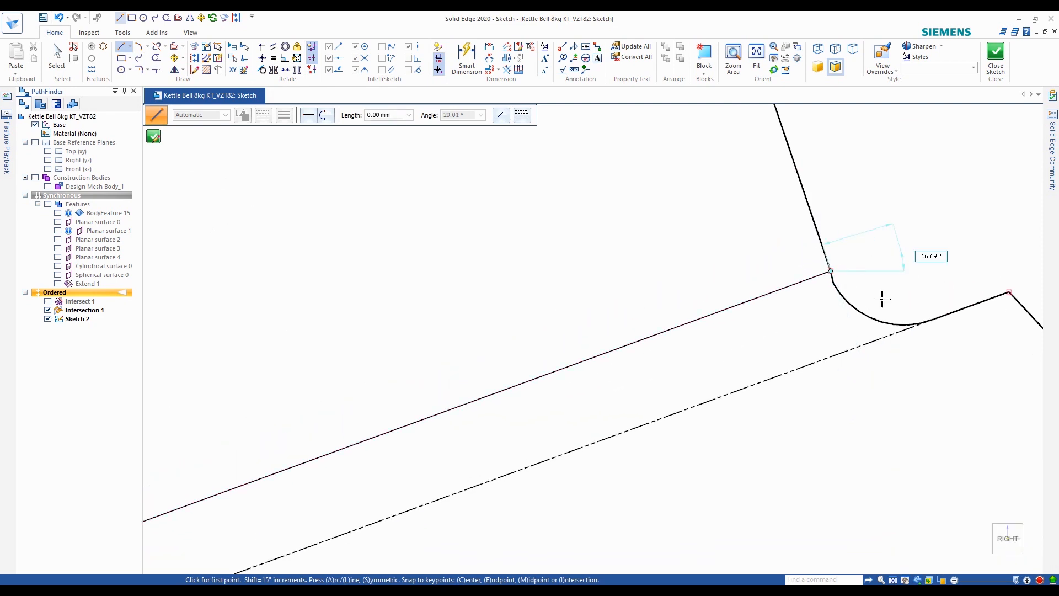
scroll(883, 309, down, 2)
scroll(881, 325, down, 3)
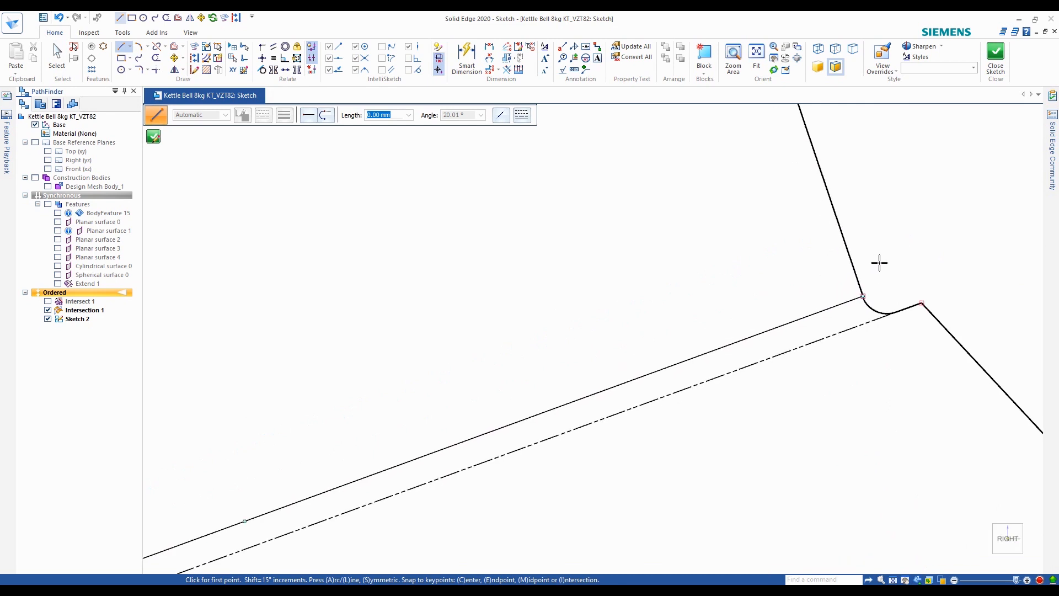
key(Escape)
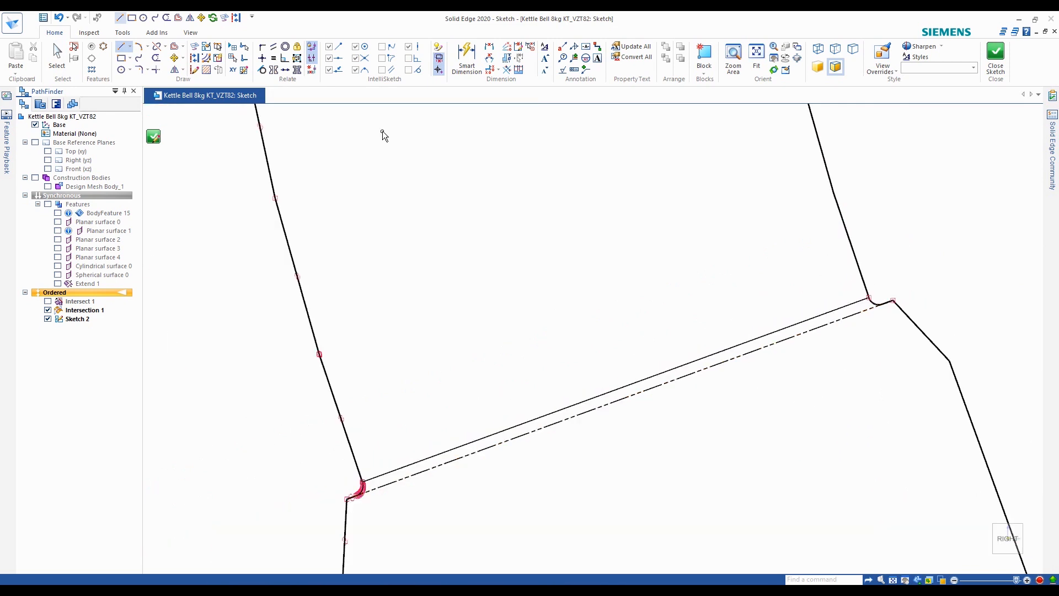
Dimension the length of the second line across the handle with Smart Dimension
click(472, 70)
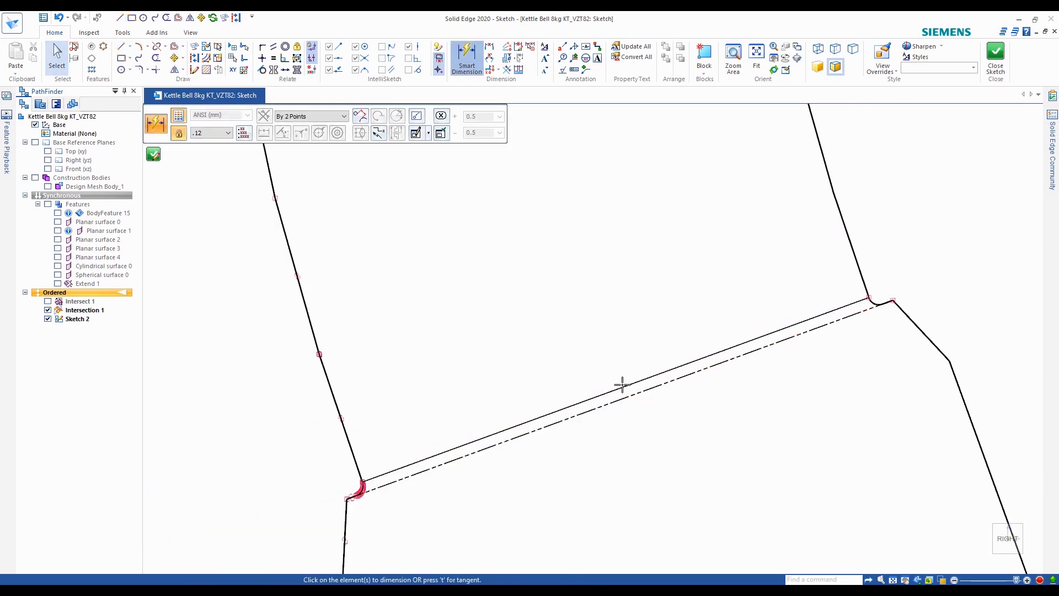
click(615, 389)
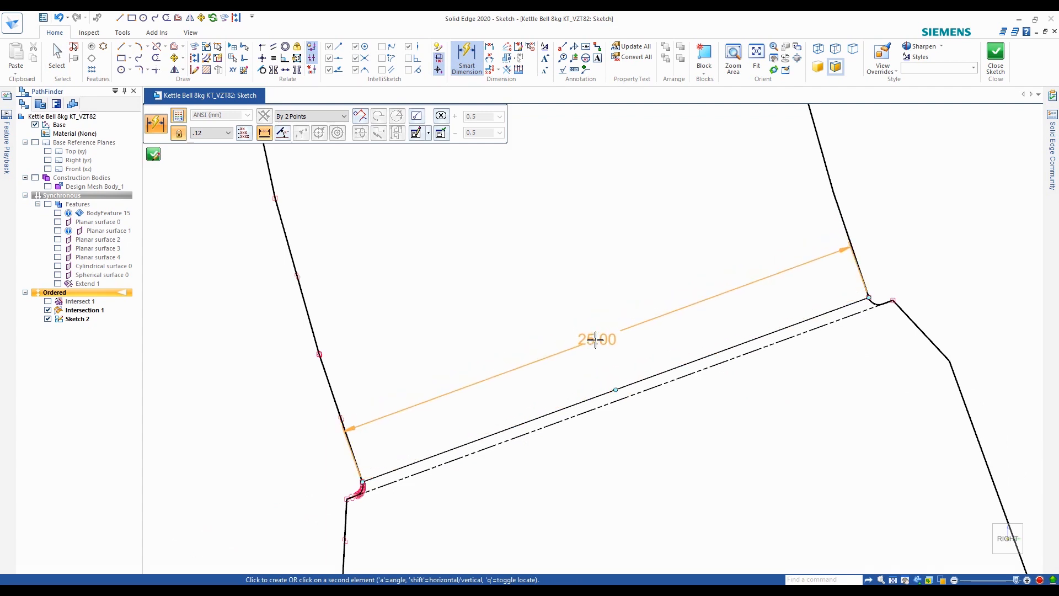
click(599, 340)
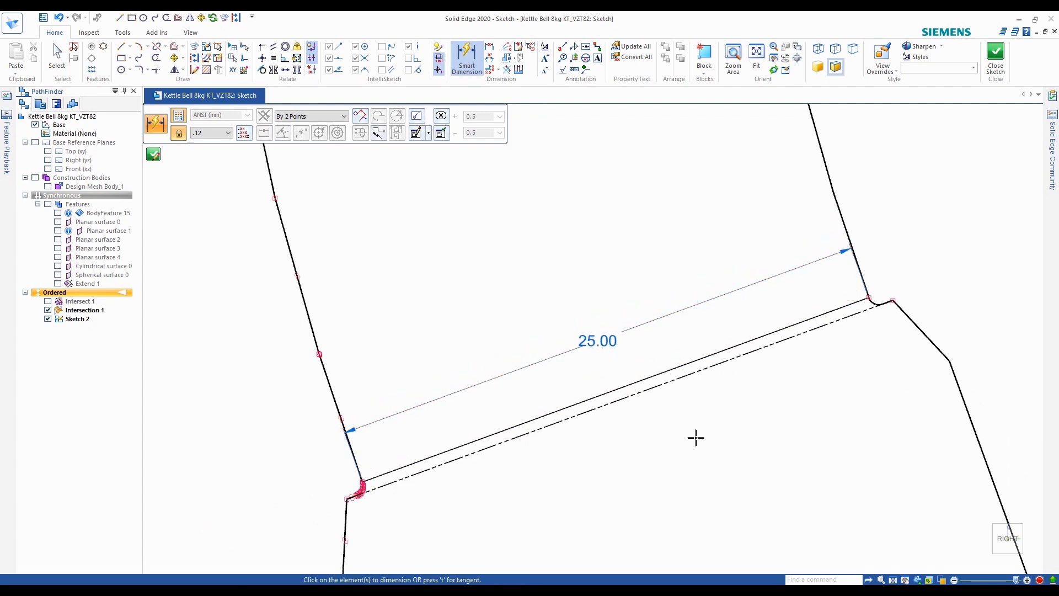
key(Escape)
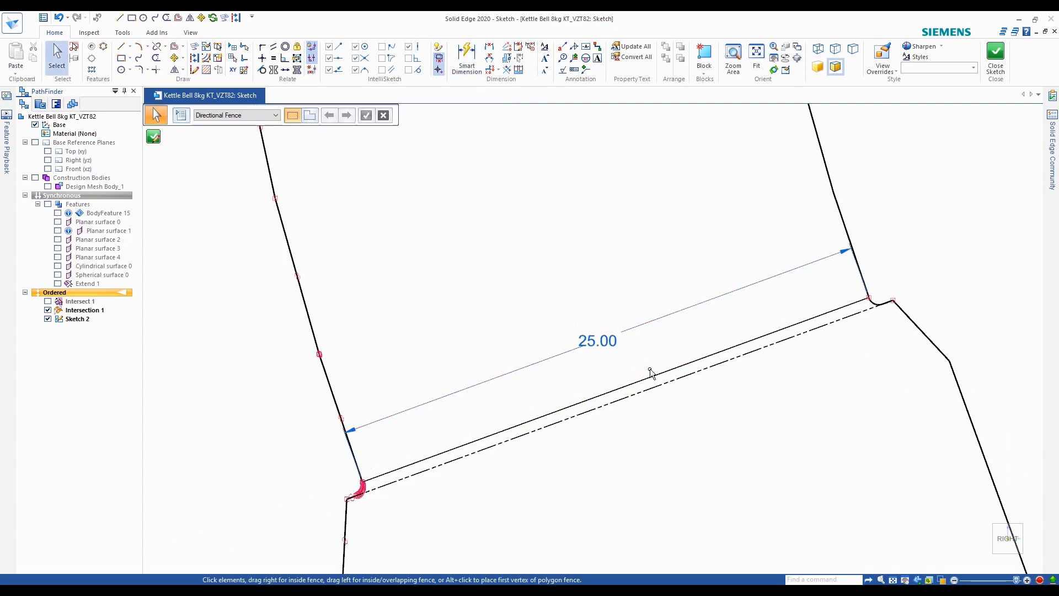
Convert the dimensioned line across the handle to construction geometry
click(194, 58)
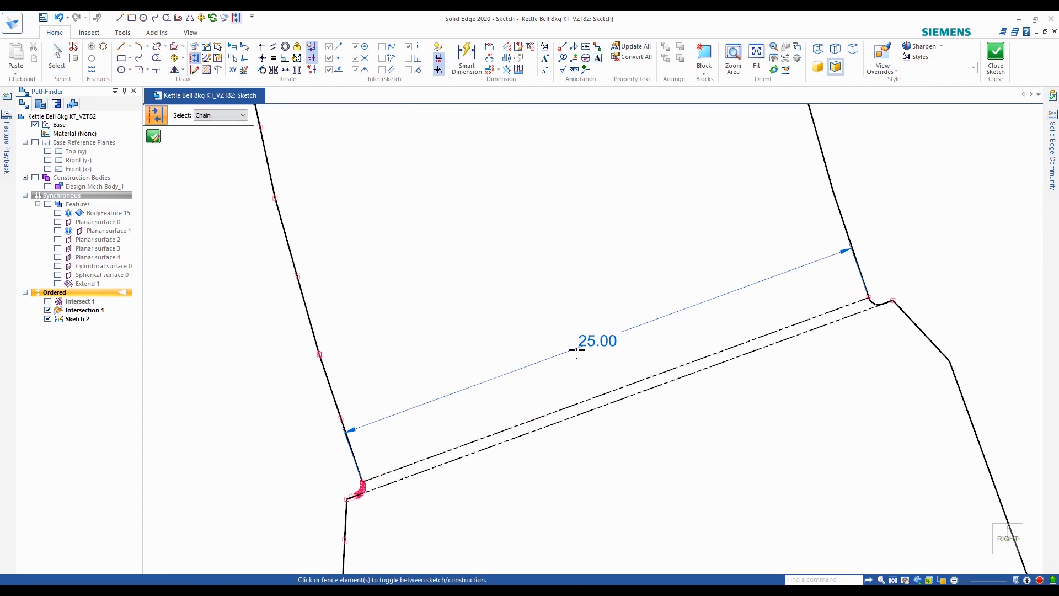
scroll(691, 358, down, 2)
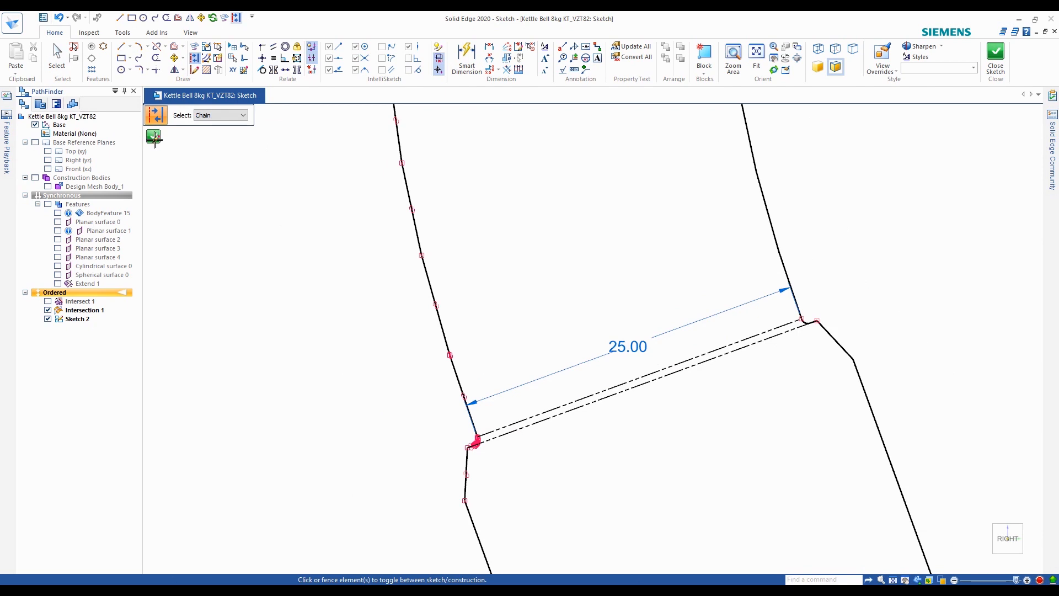
scroll(243, 297, down, 2)
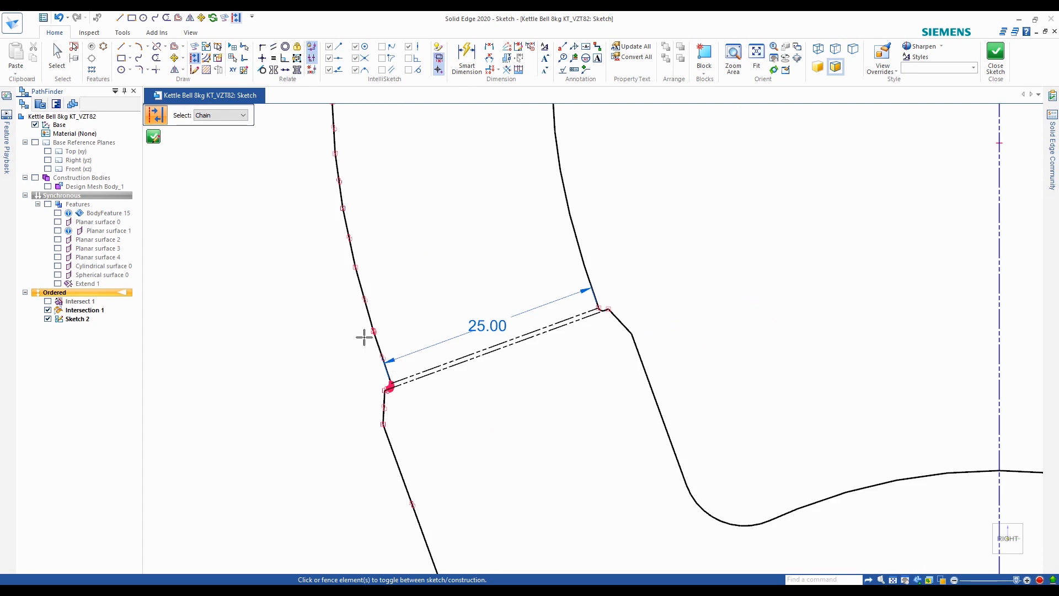
scroll(380, 276, down, 5)
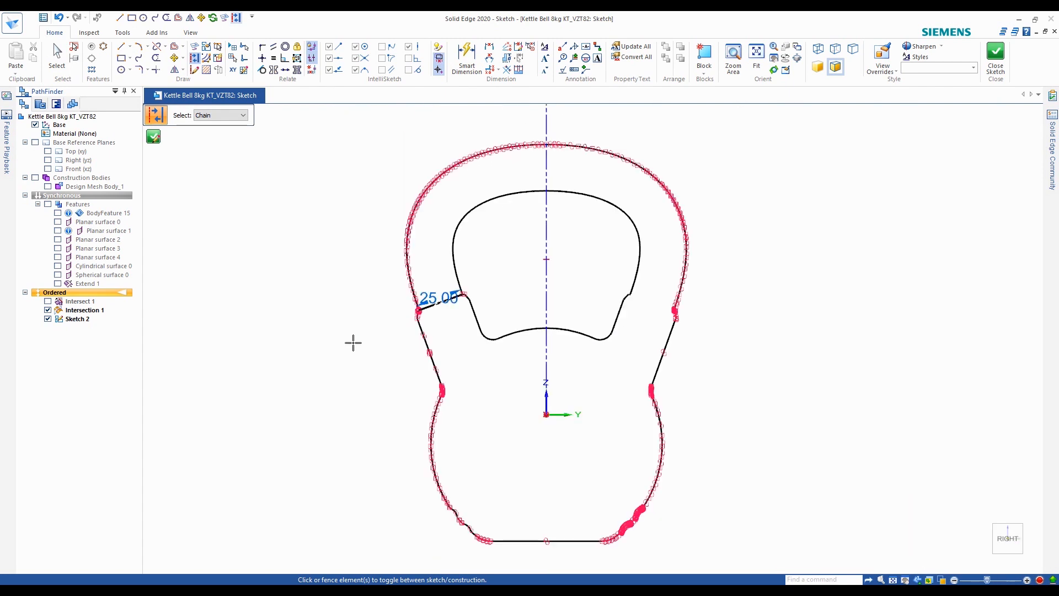
key(Escape)
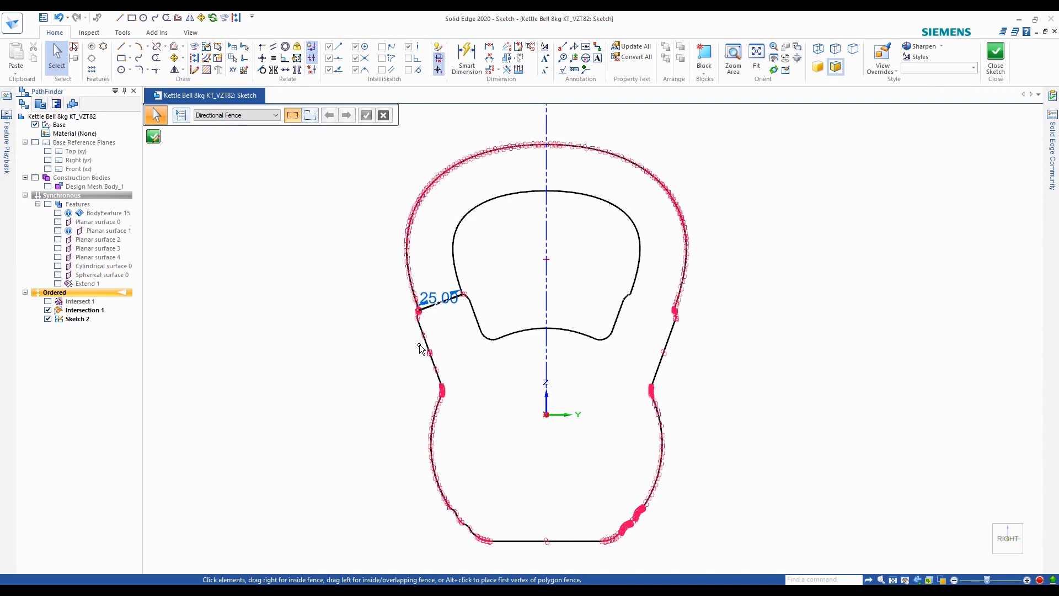
Delete the projected contour of the lower body and of the handle's positive Y half, keeping the negative Y half
drag(402, 344, 732, 554)
key(l)
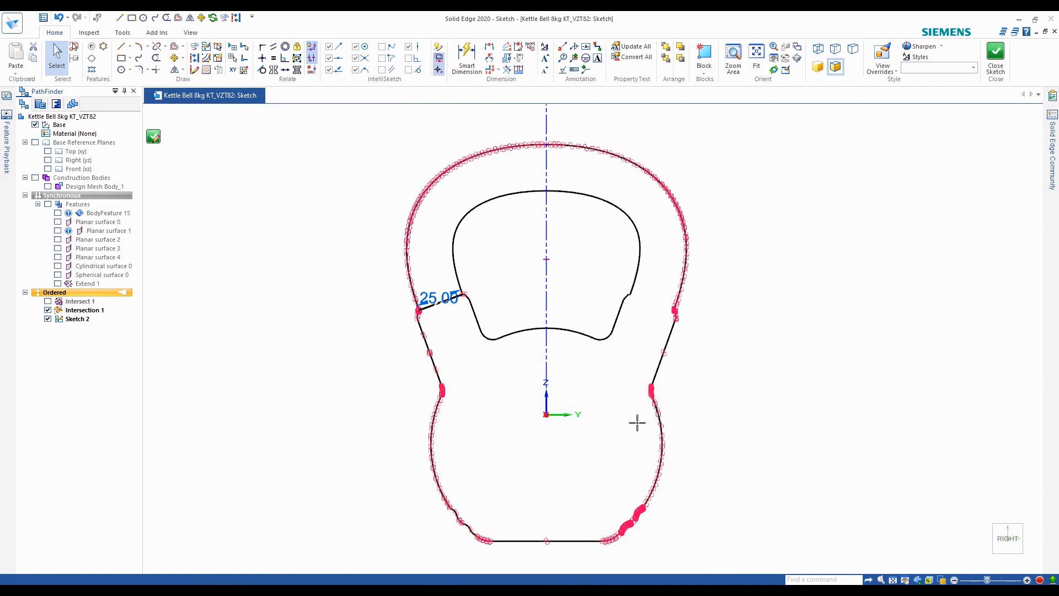
key(Escape)
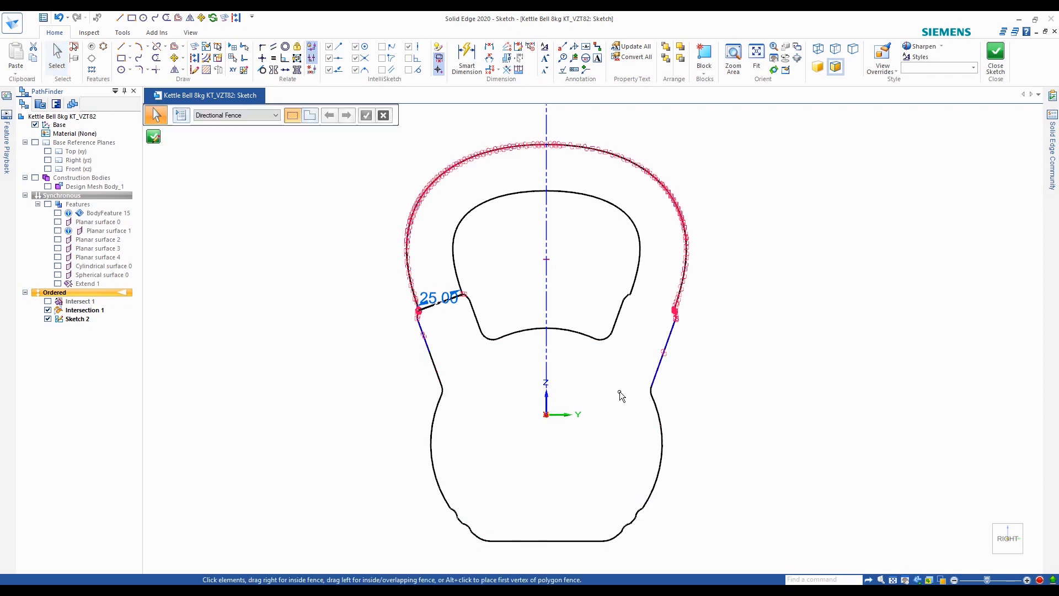
drag(552, 122, 773, 452)
click(772, 414)
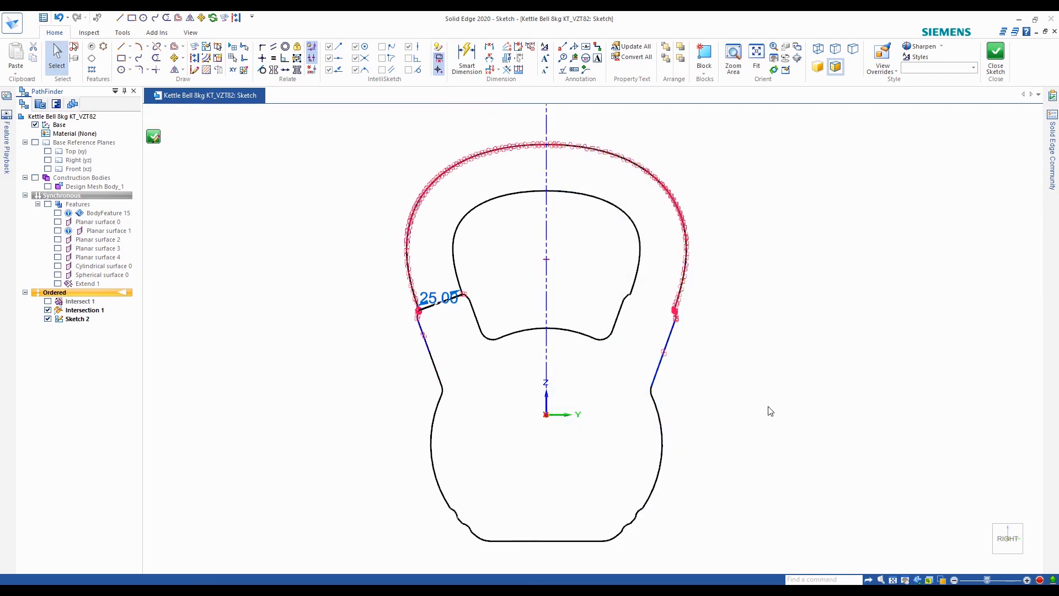
key(Escape)
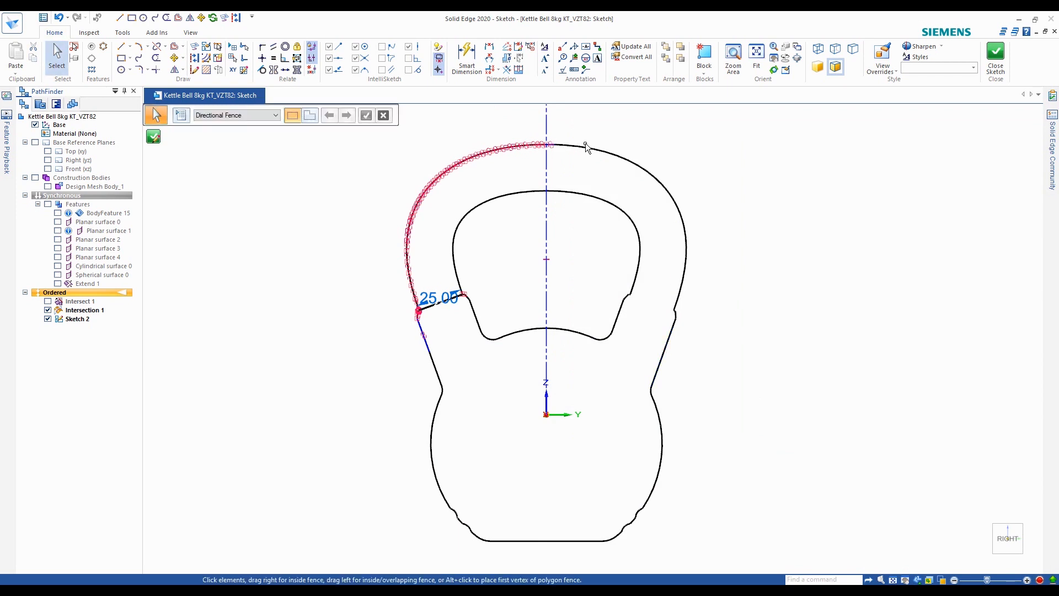
Trim the end of the handle's outer sketch curve that extends past the vertical centre axis
scroll(574, 145, up, 6)
click(156, 57)
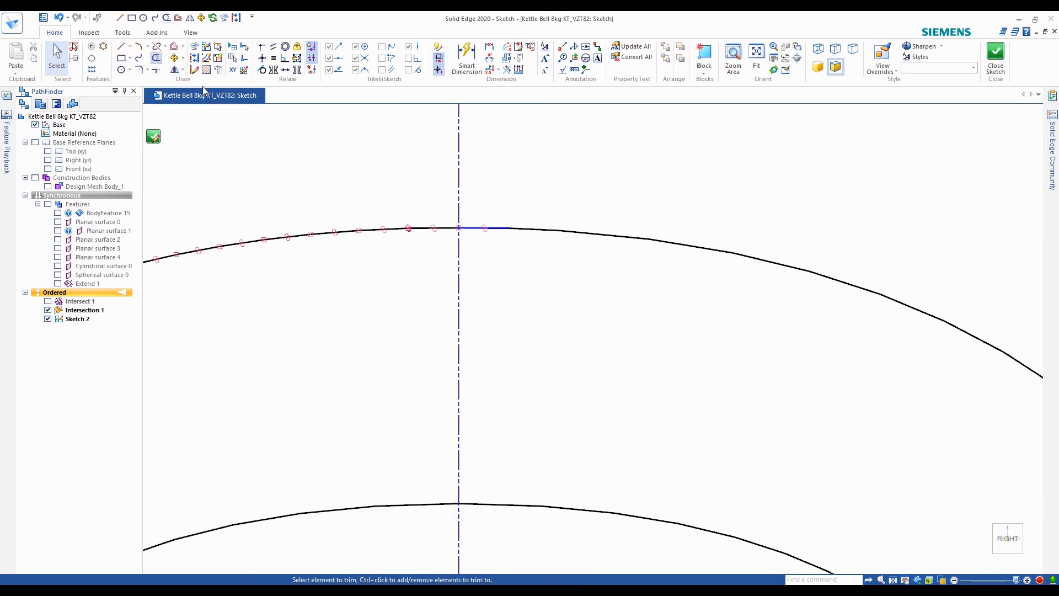
scroll(471, 218, up, 4)
scroll(371, 191, up, 6)
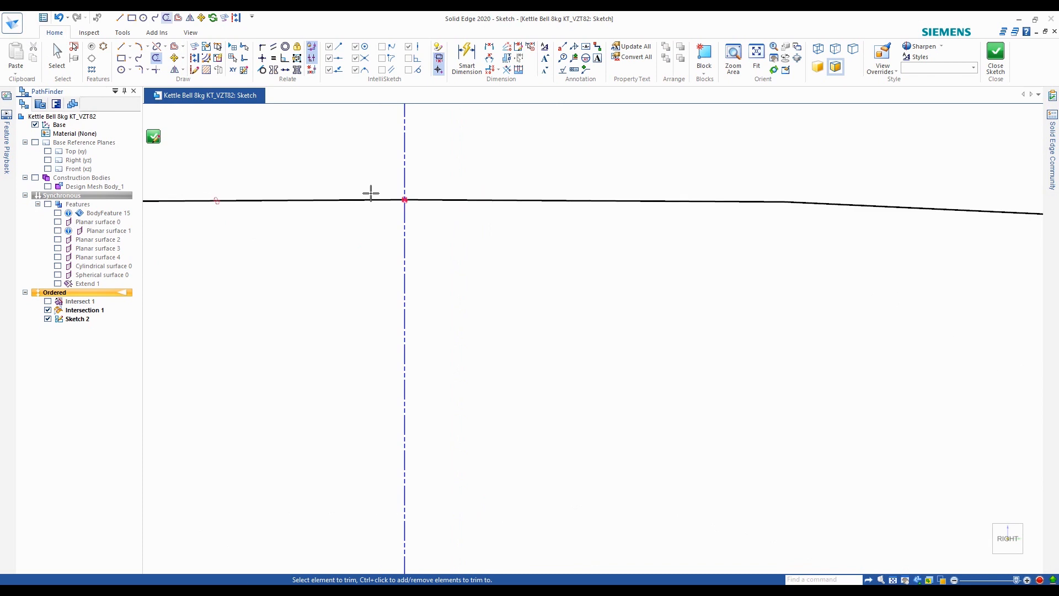
scroll(466, 191, up, 2)
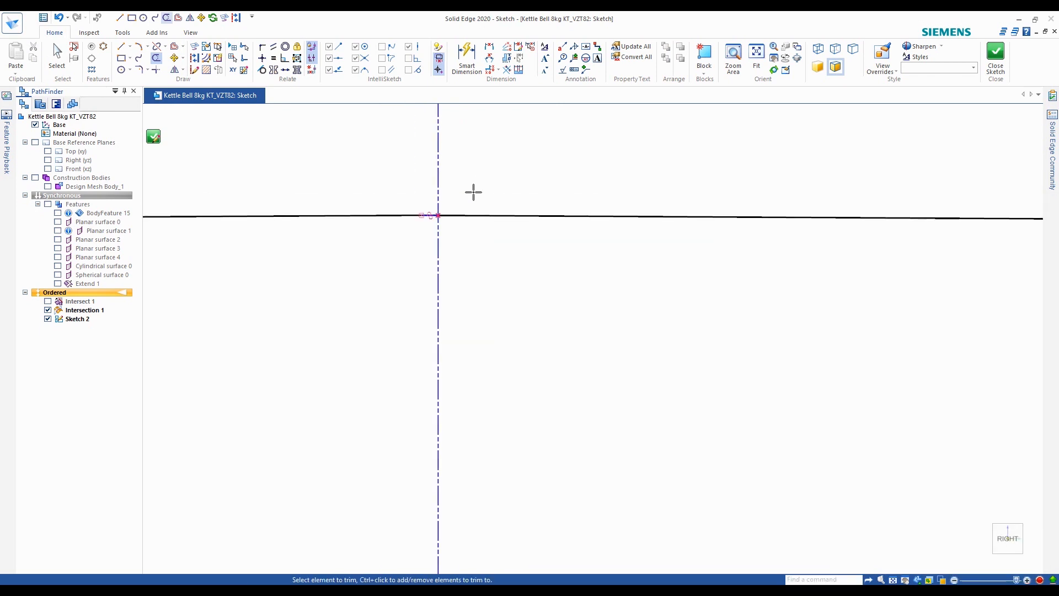
scroll(450, 207, down, 1)
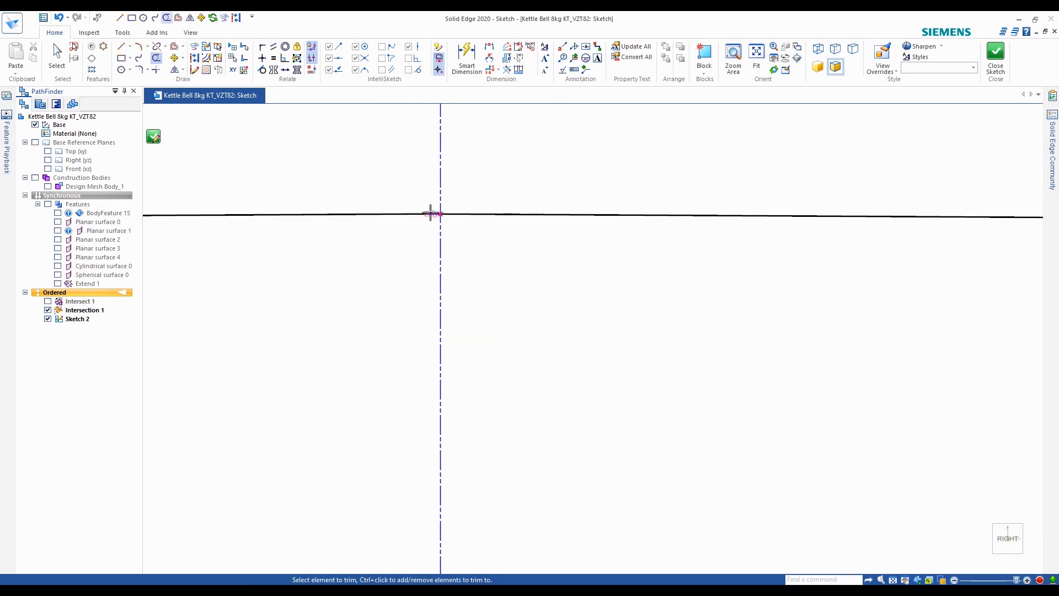
scroll(669, 158, down, 4)
scroll(670, 159, down, 3)
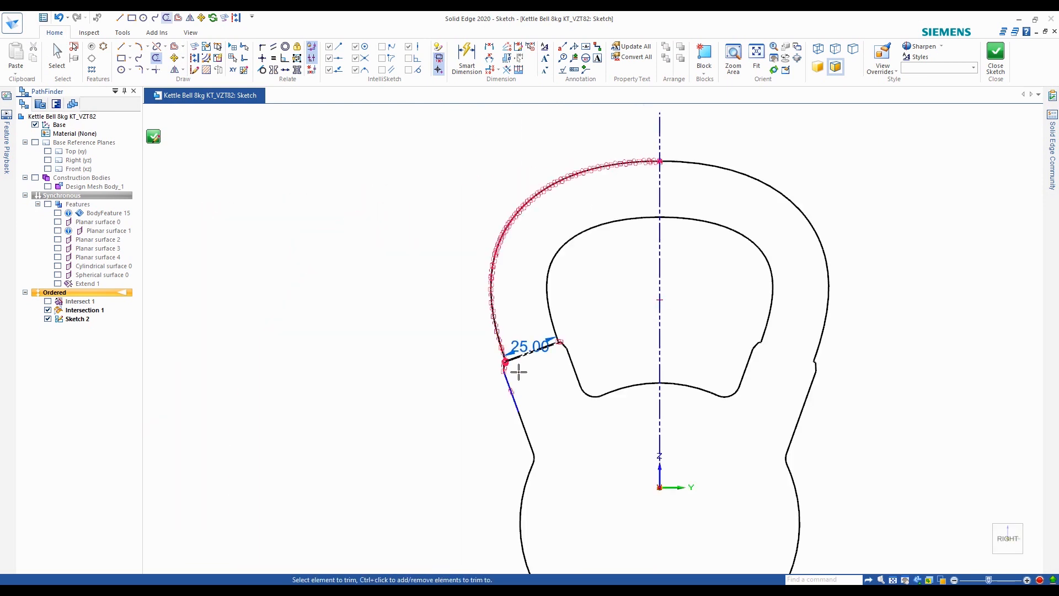
Trim the sketch segments of the outer contour that run down the body below the collar edge
scroll(518, 372, up, 3)
scroll(517, 395, down, 3)
click(521, 417)
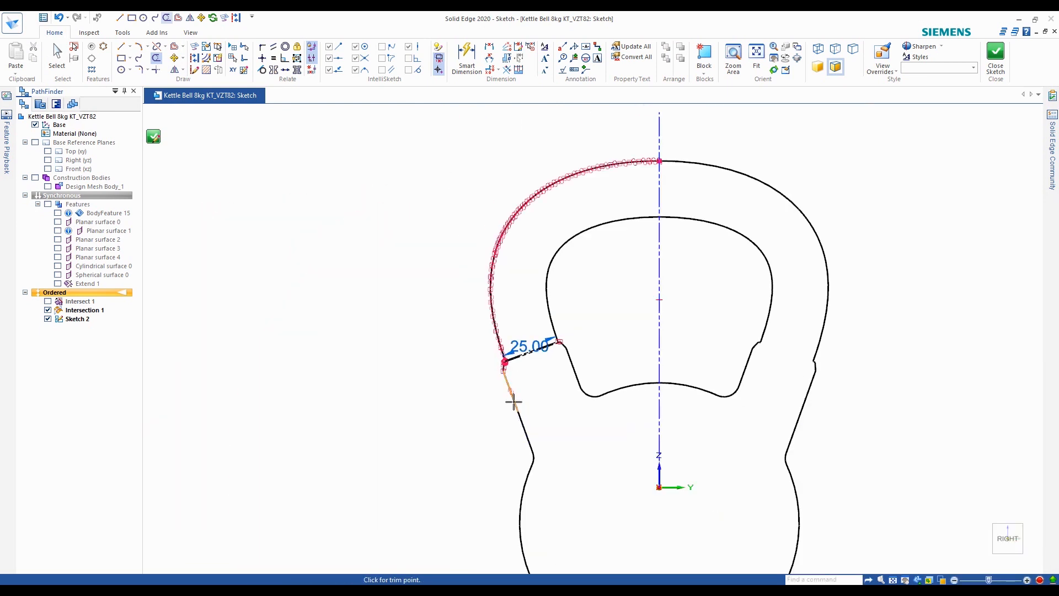
scroll(510, 381, up, 6)
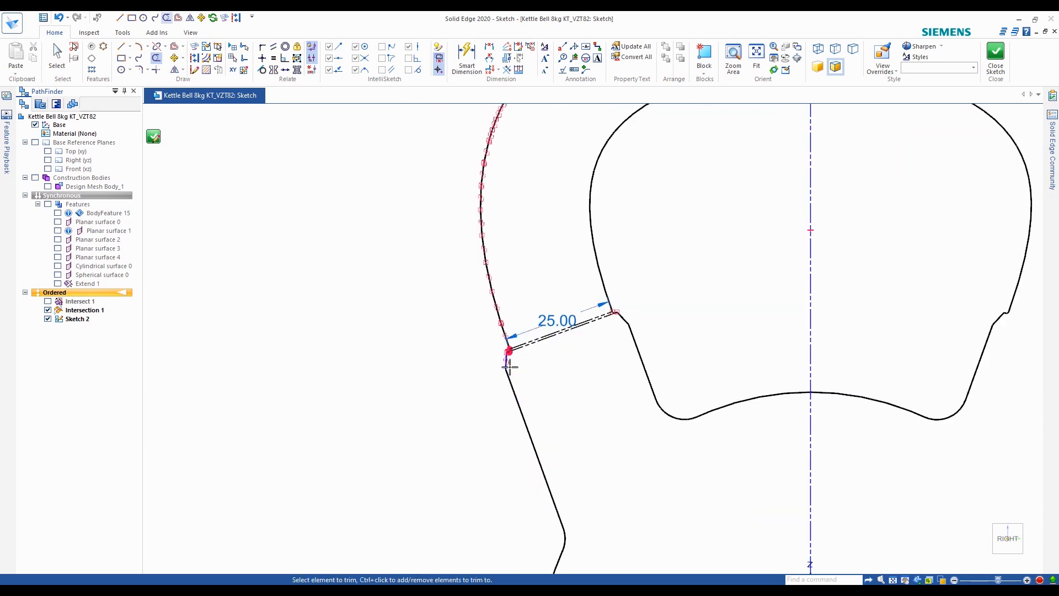
scroll(500, 325, up, 2)
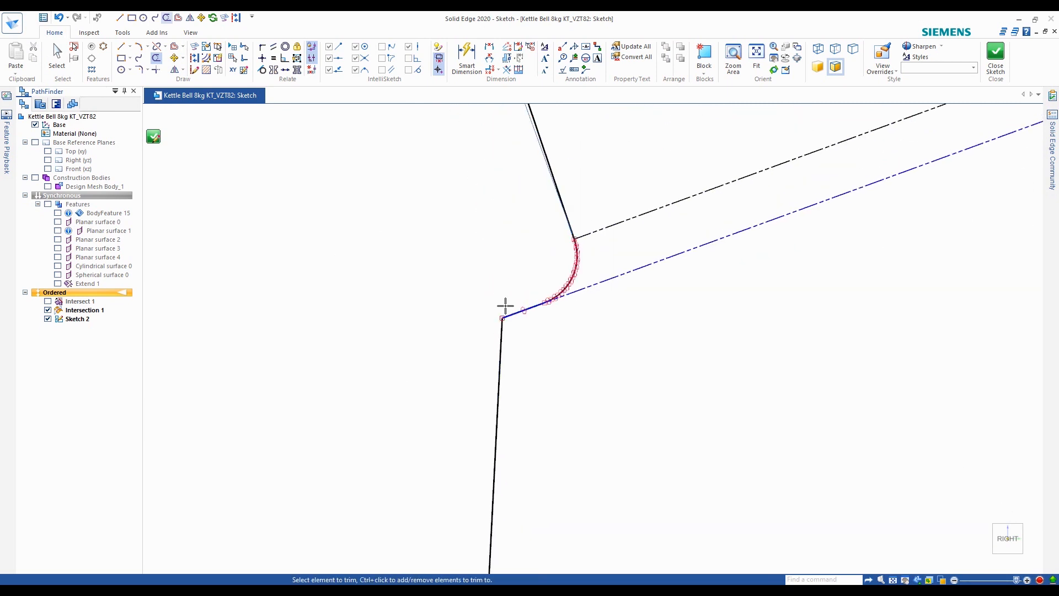
scroll(505, 306, up, 2)
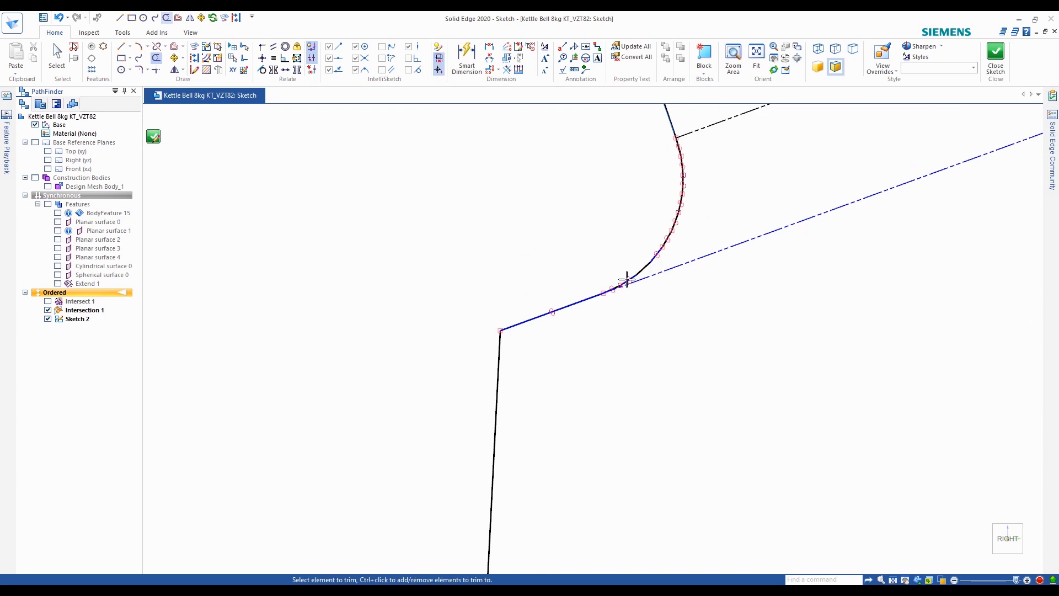
Trim the short collar ledge and the collar fillet segments, ending the outer curve at the upper construction line across the handle
scroll(619, 282, up, 2)
drag(614, 289, 515, 336)
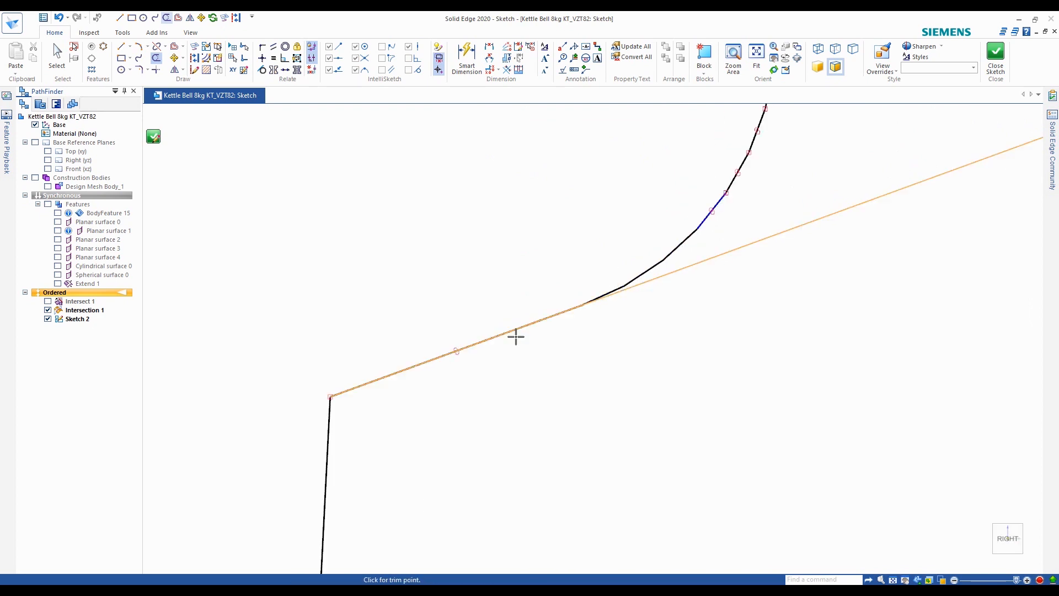
scroll(642, 258, down, 2)
click(486, 354)
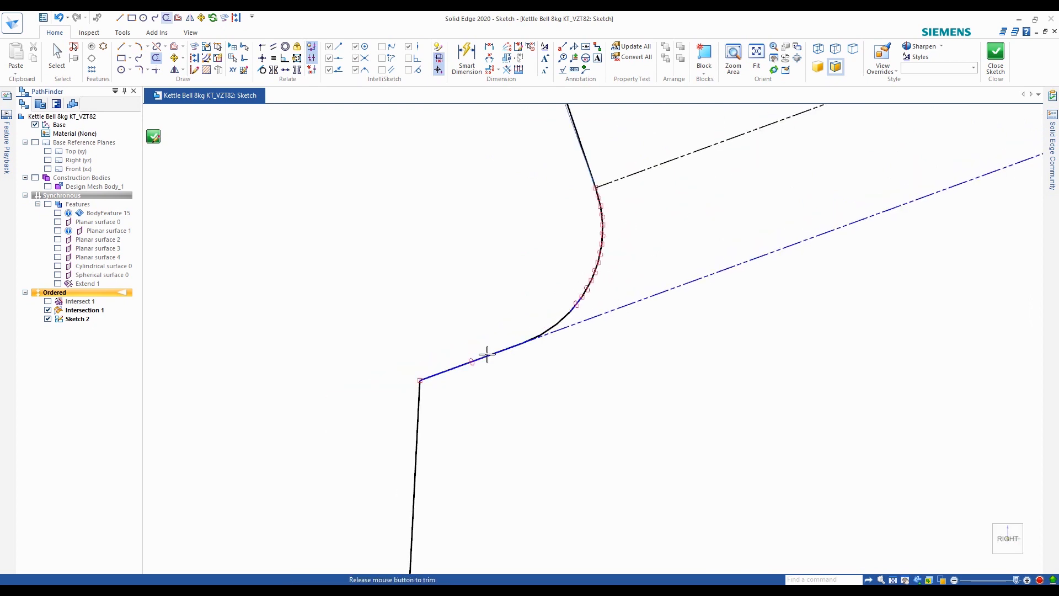
click(572, 308)
scroll(513, 353, up, 4)
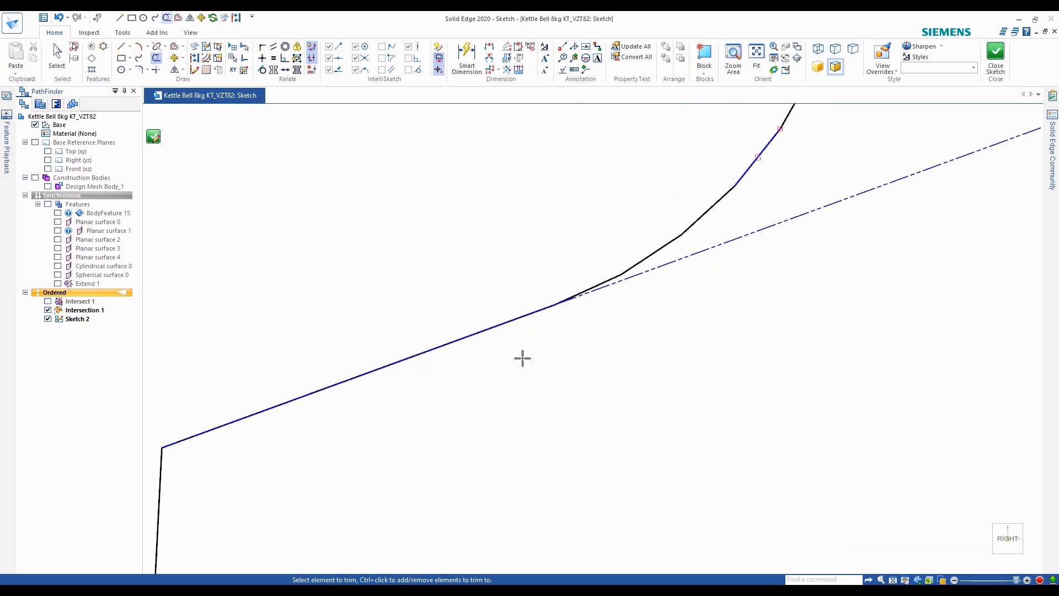
click(509, 299)
scroll(499, 345, down, 3)
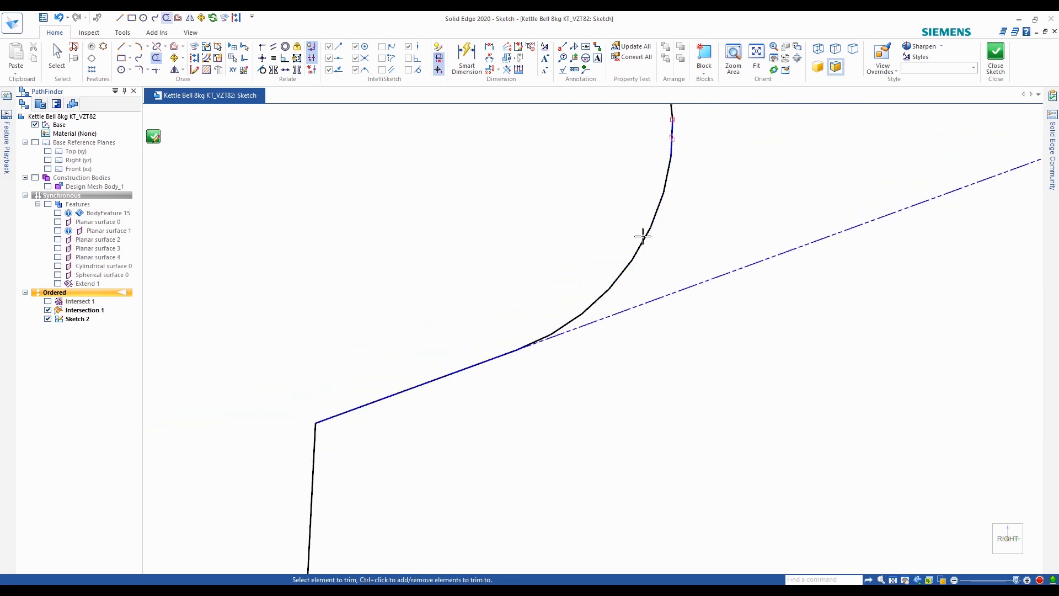
scroll(643, 237, down, 3)
click(641, 182)
scroll(645, 189, up, 3)
scroll(618, 171, up, 8)
scroll(574, 320, down, 7)
scroll(609, 276, up, 4)
scroll(530, 342, down, 4)
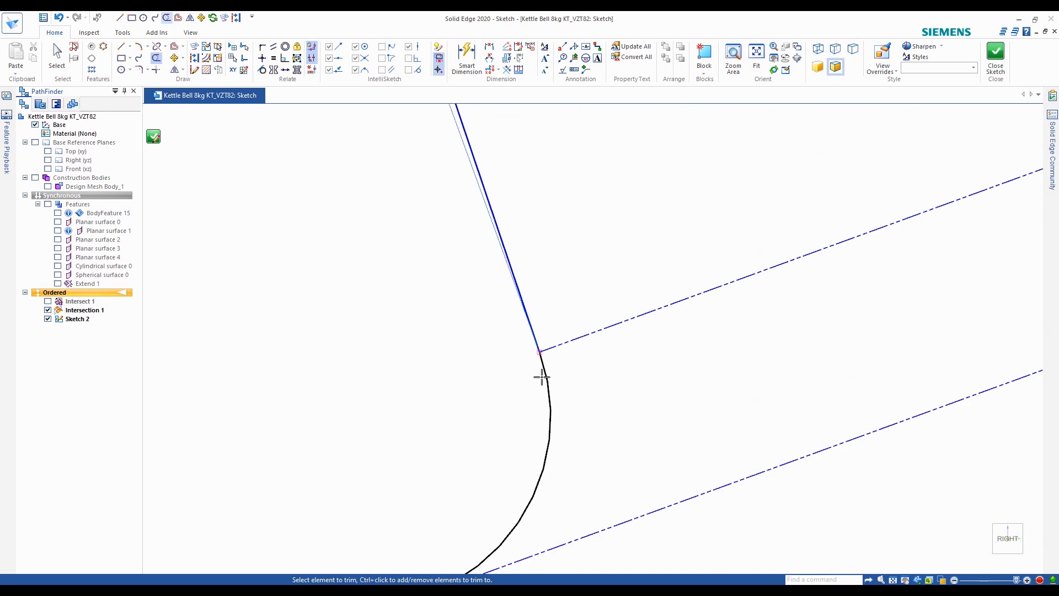
Delete the upper, 25 mm dimensioned construction line across the handle, keeping the lower construction line
scroll(591, 393, down, 3)
scroll(541, 345, down, 3)
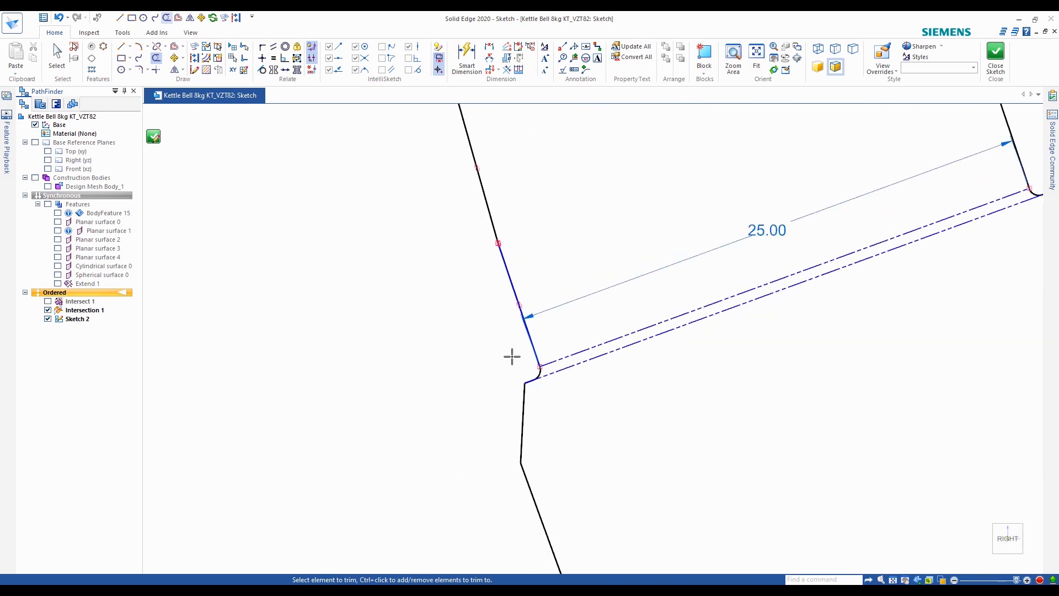
scroll(563, 348, down, 1)
scroll(579, 355, up, 5)
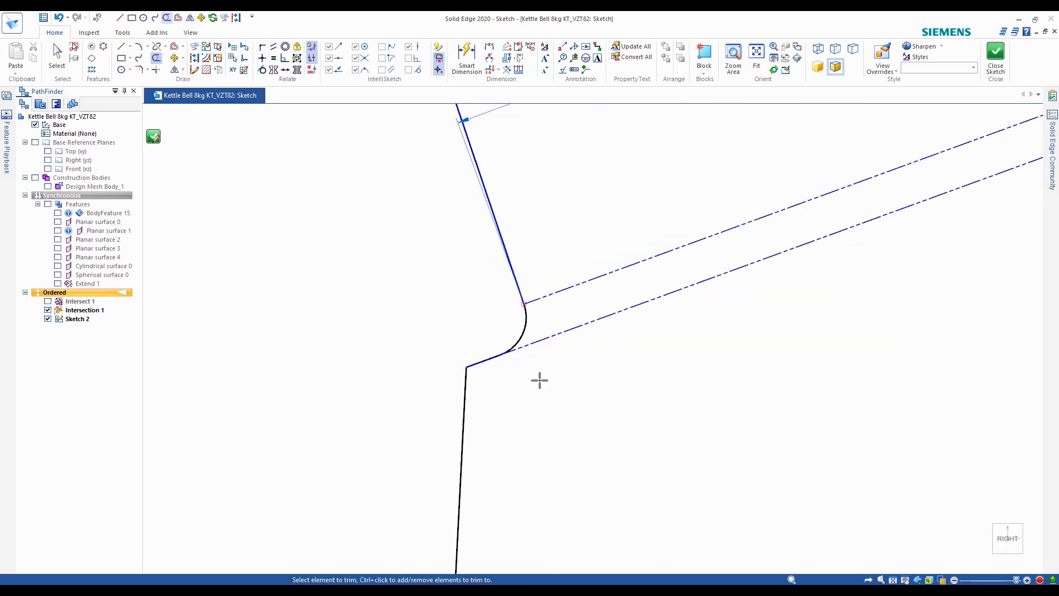
scroll(495, 360, up, 3)
key(Escape)
click(566, 330)
scroll(544, 398, down, 3)
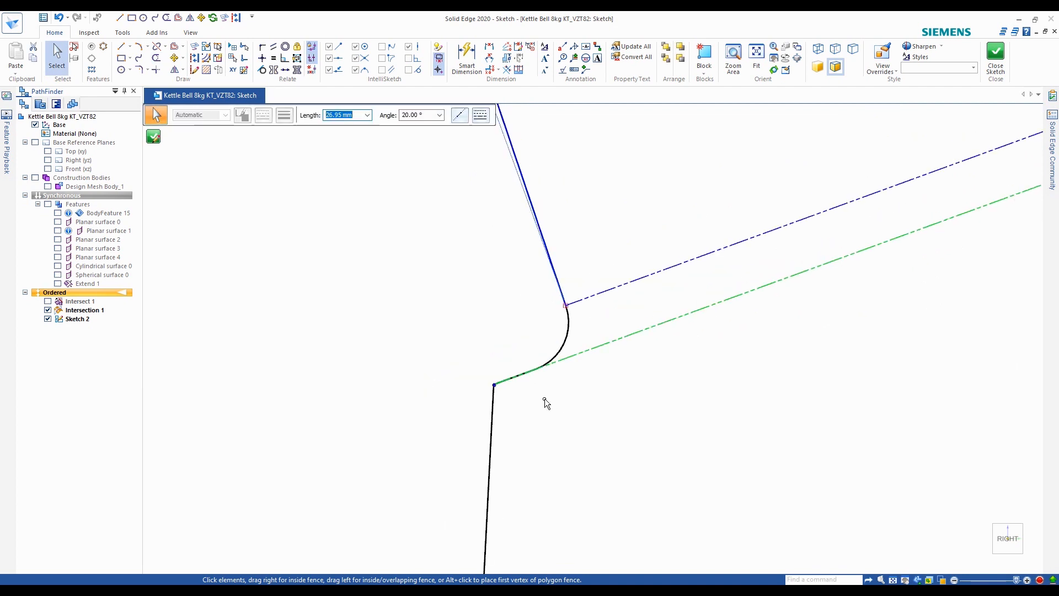
click(433, 339)
scroll(494, 386, down, 3)
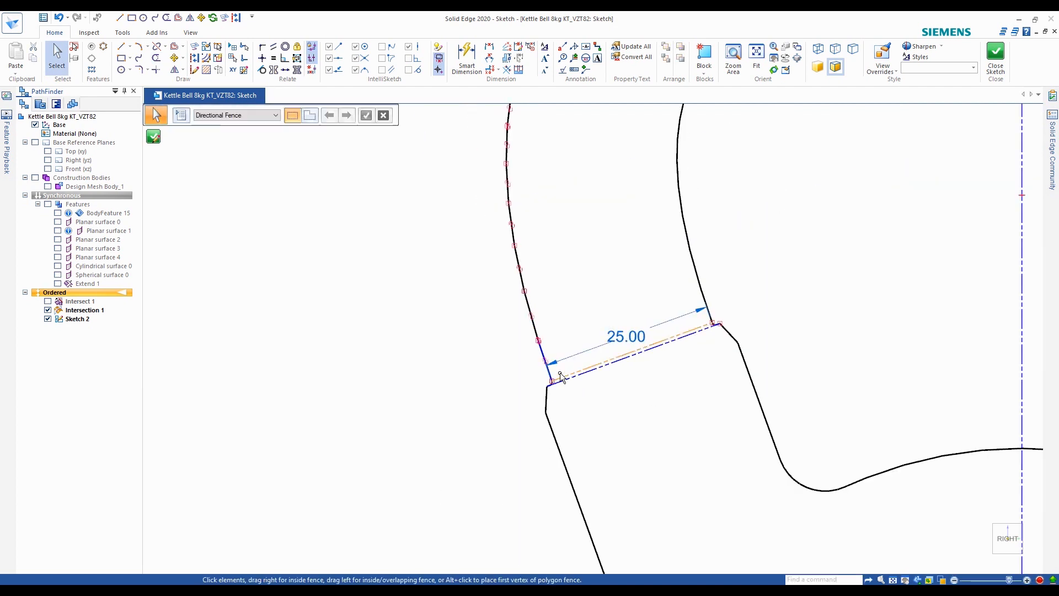
scroll(435, 377, down, 3)
scroll(521, 370, up, 5)
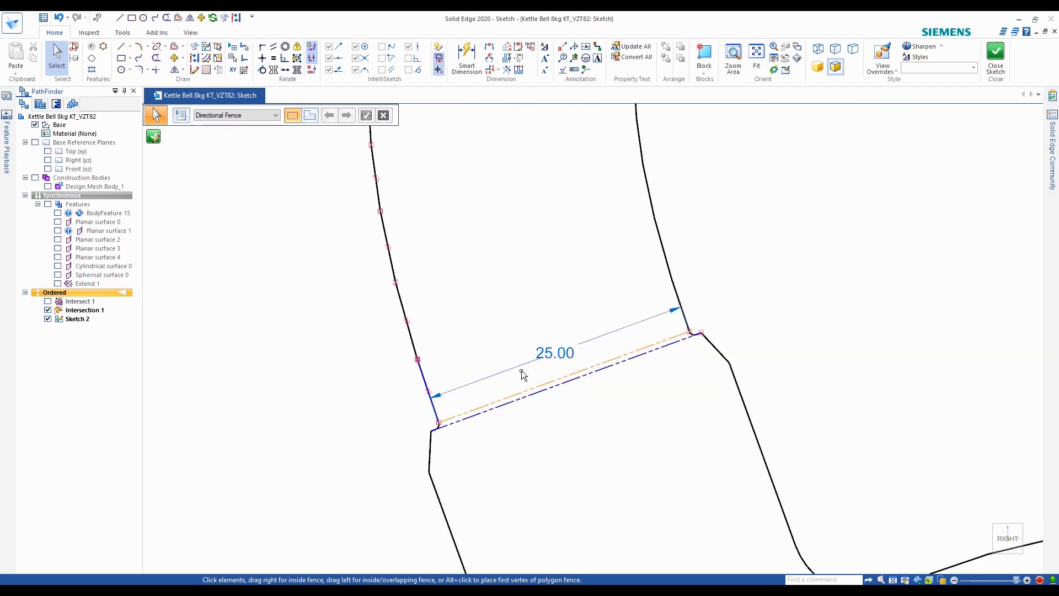
click(488, 428)
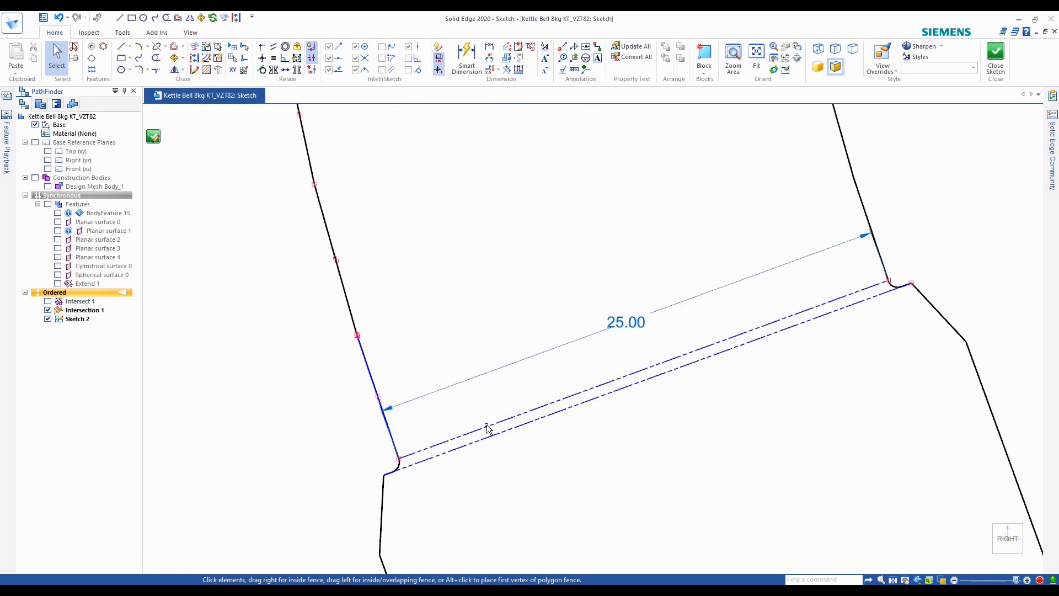
key(Escape)
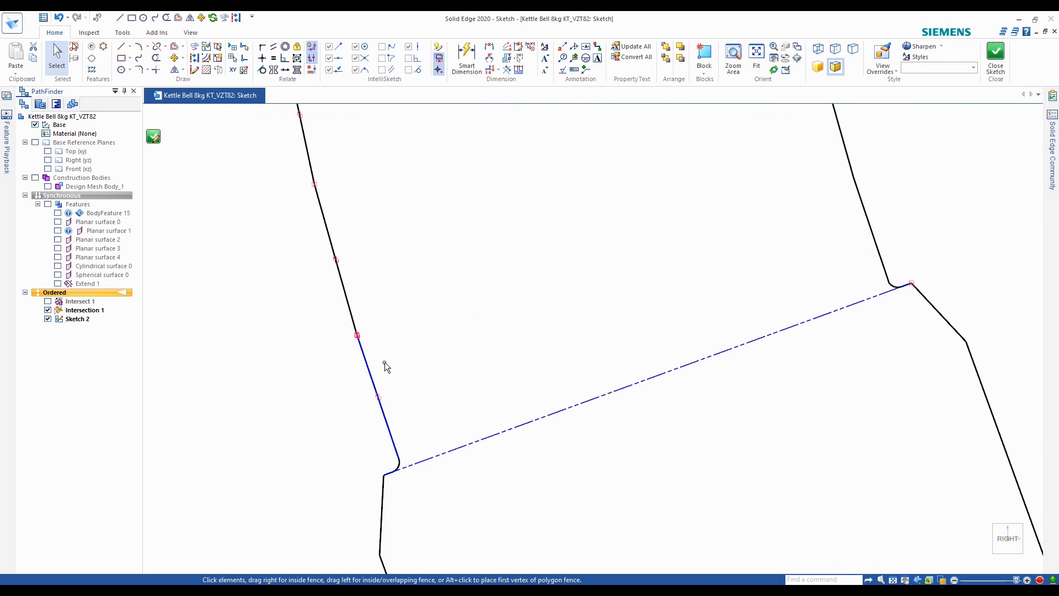
Close and finish the handle sketch, and reopen its profile for editing
scroll(411, 454, down, 3)
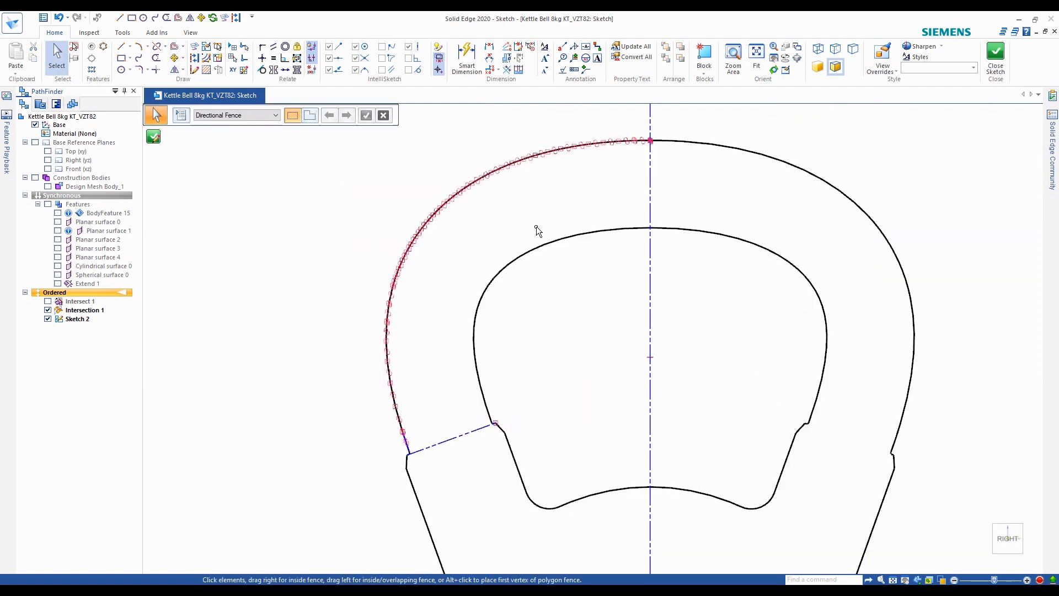
scroll(523, 228, down, 1)
click(154, 138)
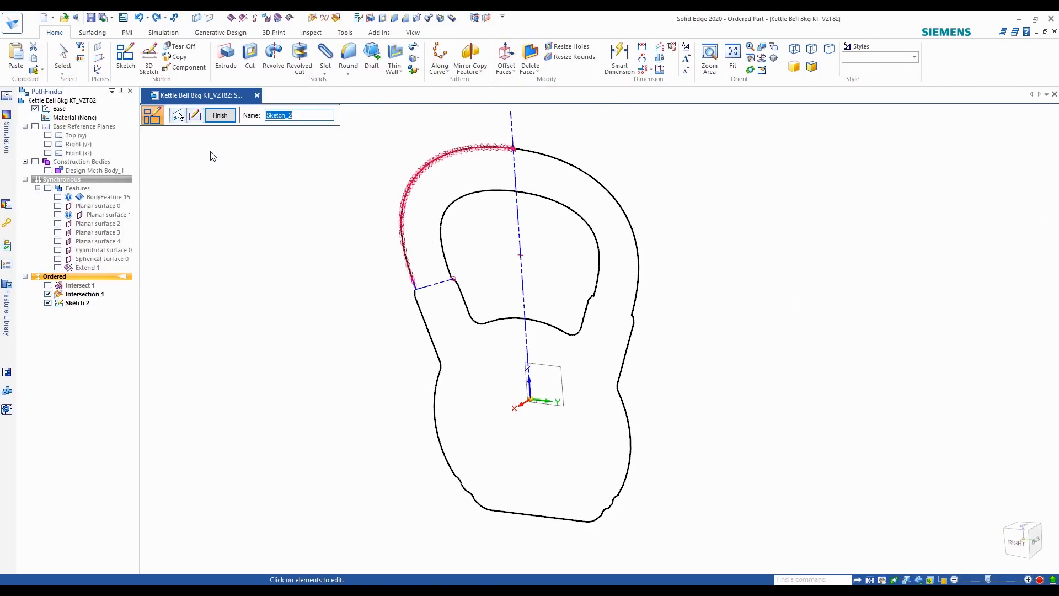
click(220, 116)
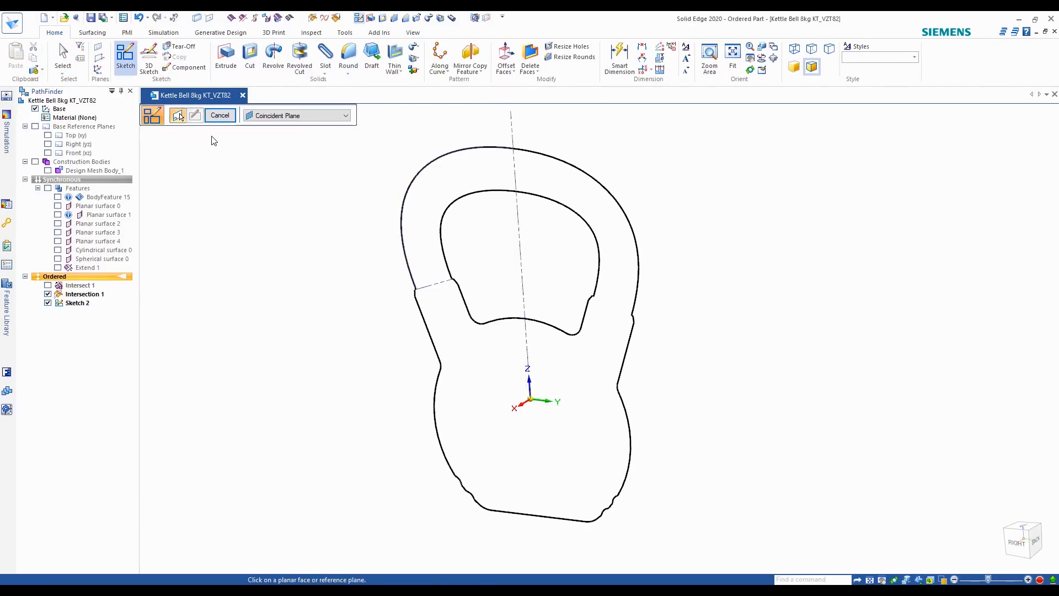
click(82, 303)
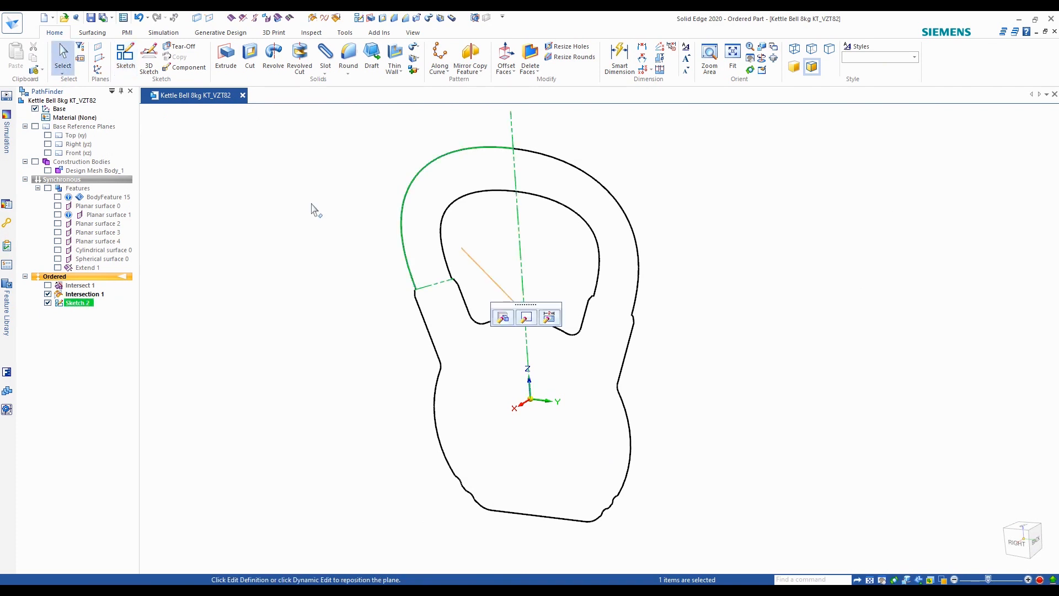
click(526, 318)
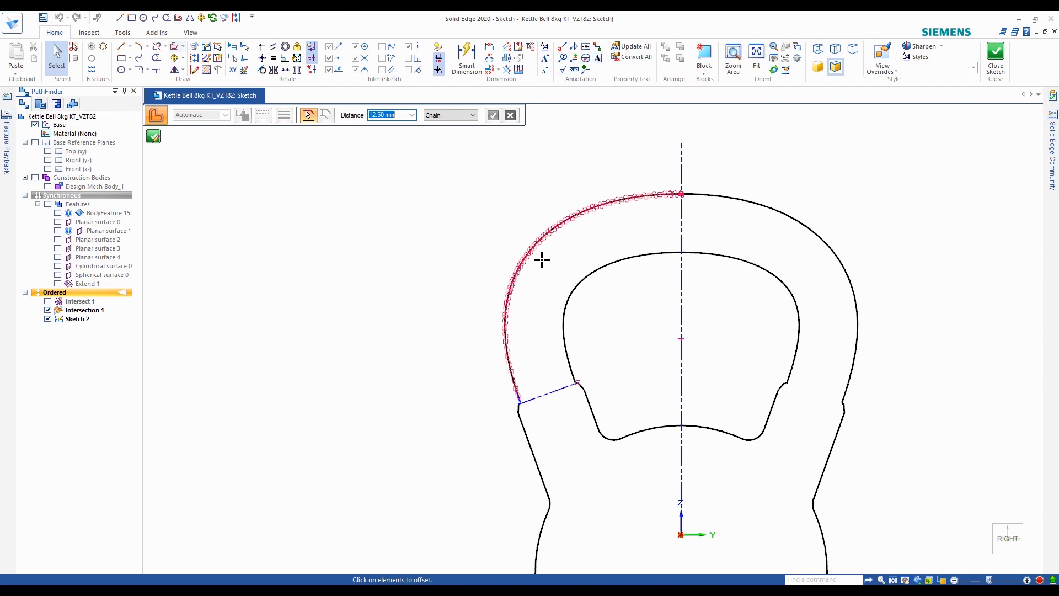
Offset the chained outer handle curve inward by 12.50 mm to create the handle's centre curve
click(412, 115)
click(412, 115)
click(520, 269)
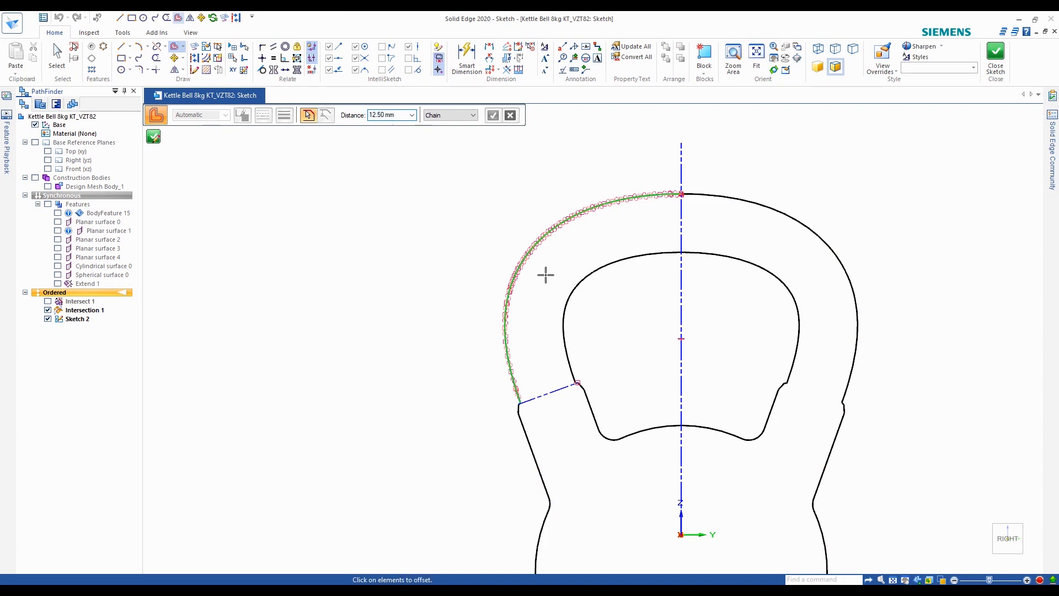
right_click(546, 276)
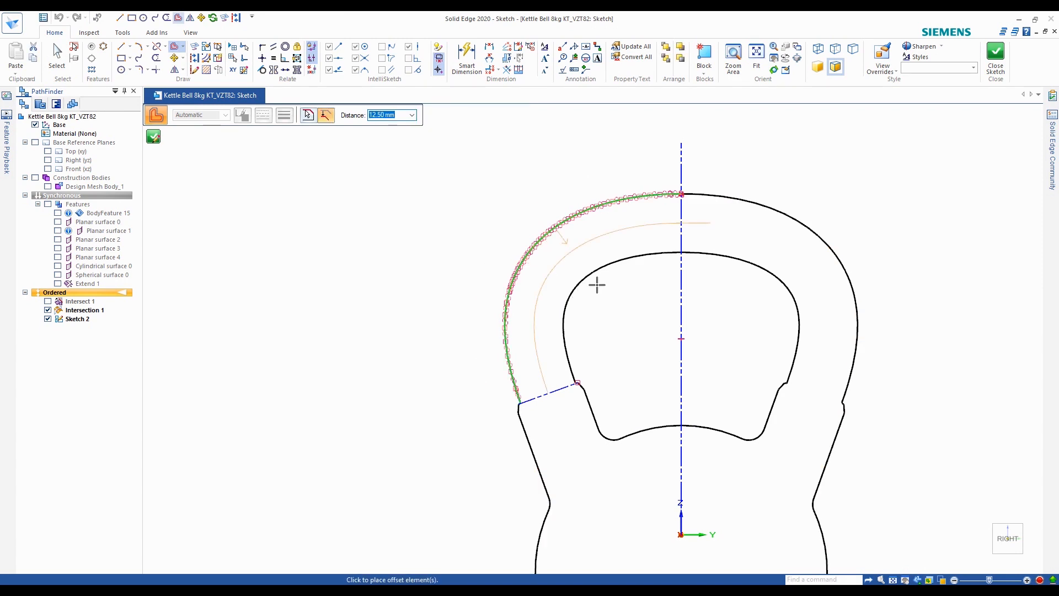
click(597, 284)
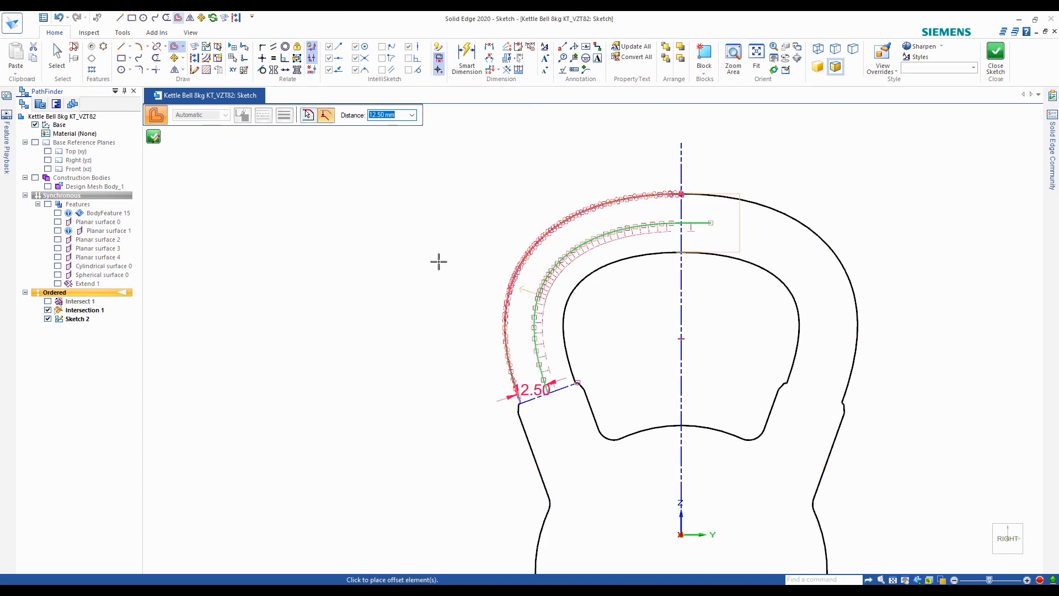
Trim the end of the offset centre curve that extends past the vertical centre axis
scroll(717, 193, up, 5)
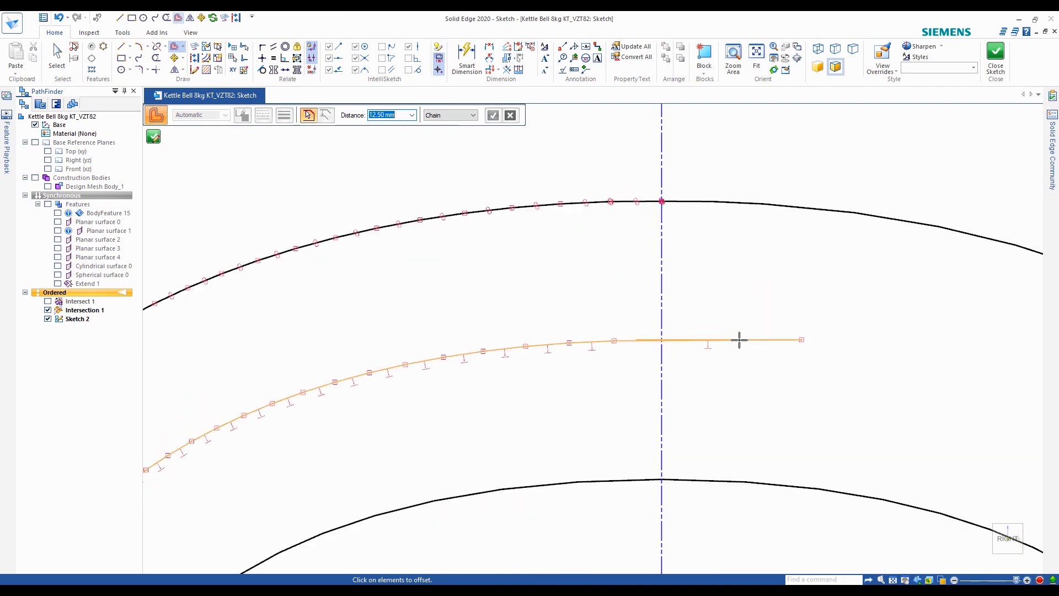
key(Escape)
scroll(769, 338, up, 3)
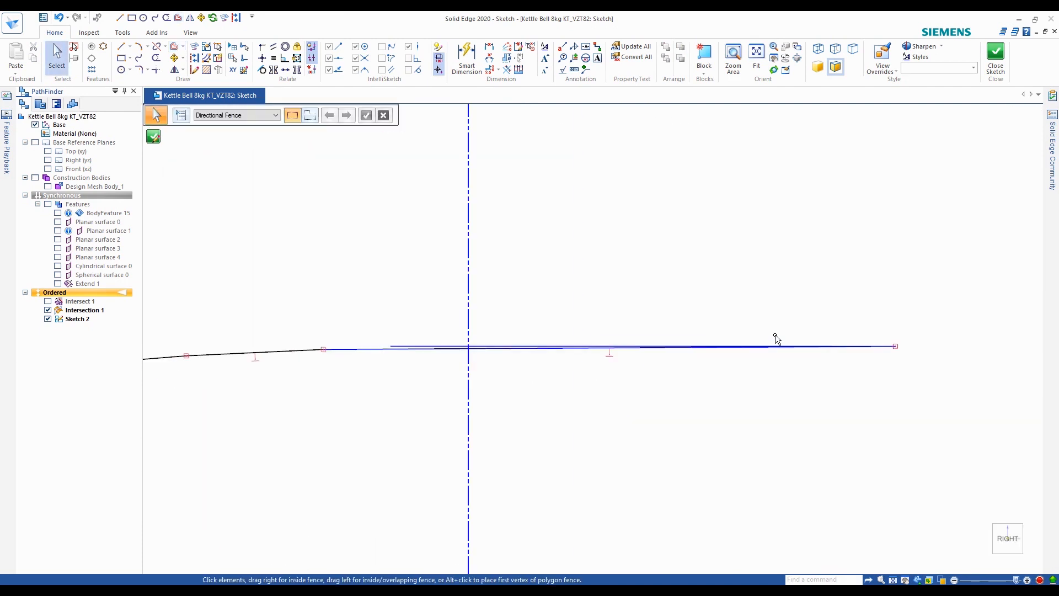
click(527, 345)
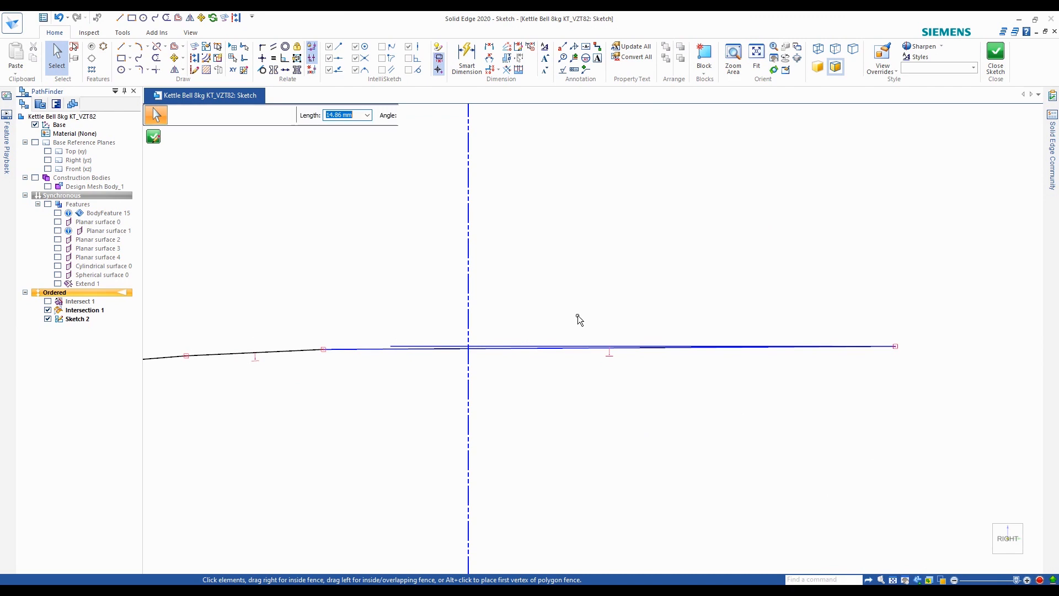
key(Escape)
scroll(733, 300, down, 4)
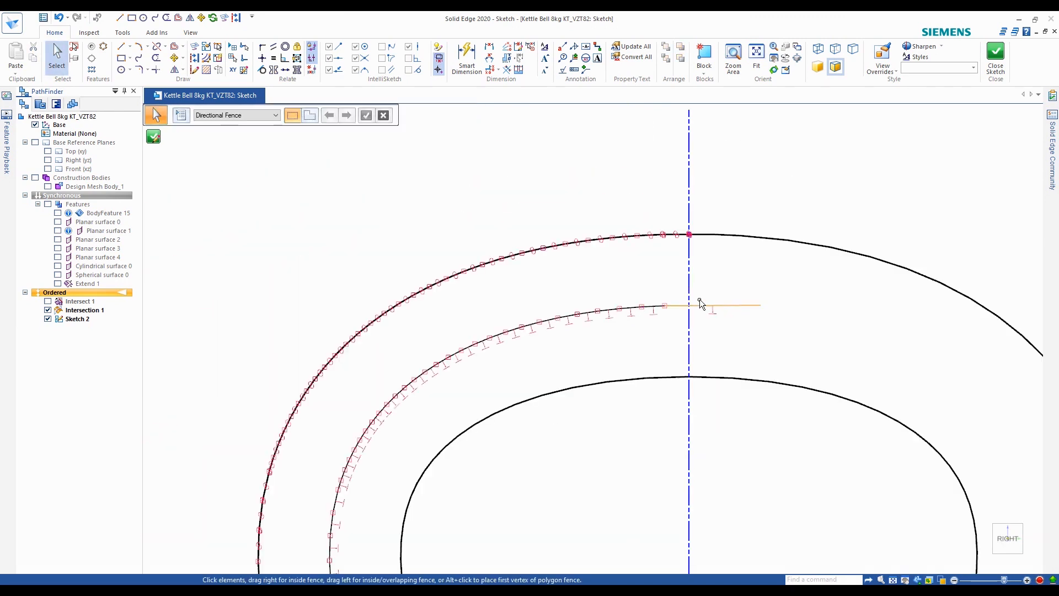
click(156, 58)
drag(736, 305, 733, 301)
key(Escape)
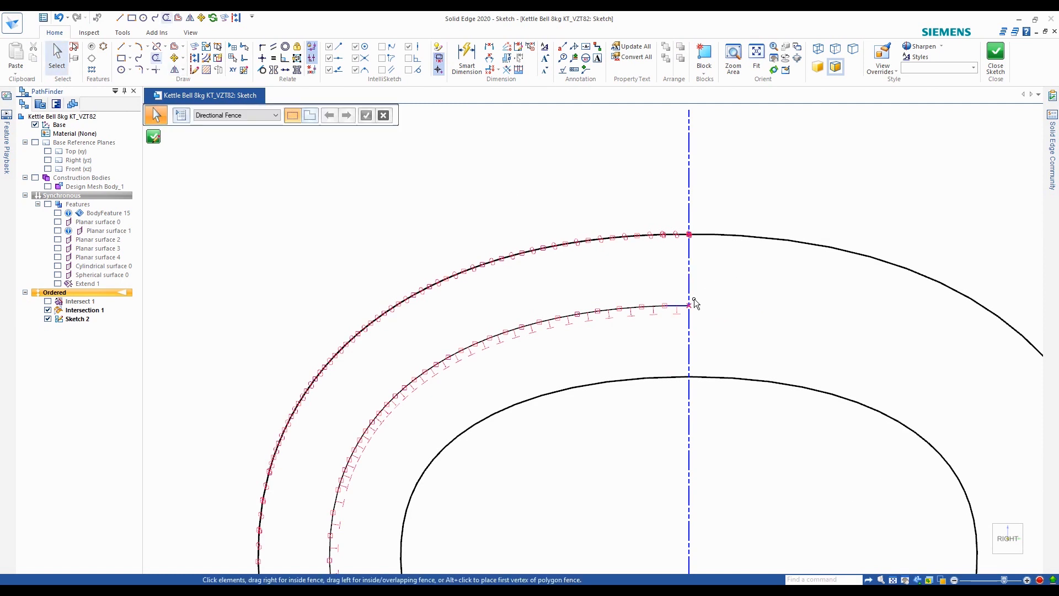
scroll(697, 303, up, 3)
scroll(723, 315, down, 2)
scroll(688, 190, up, 1)
scroll(686, 312, down, 5)
scroll(686, 312, up, 6)
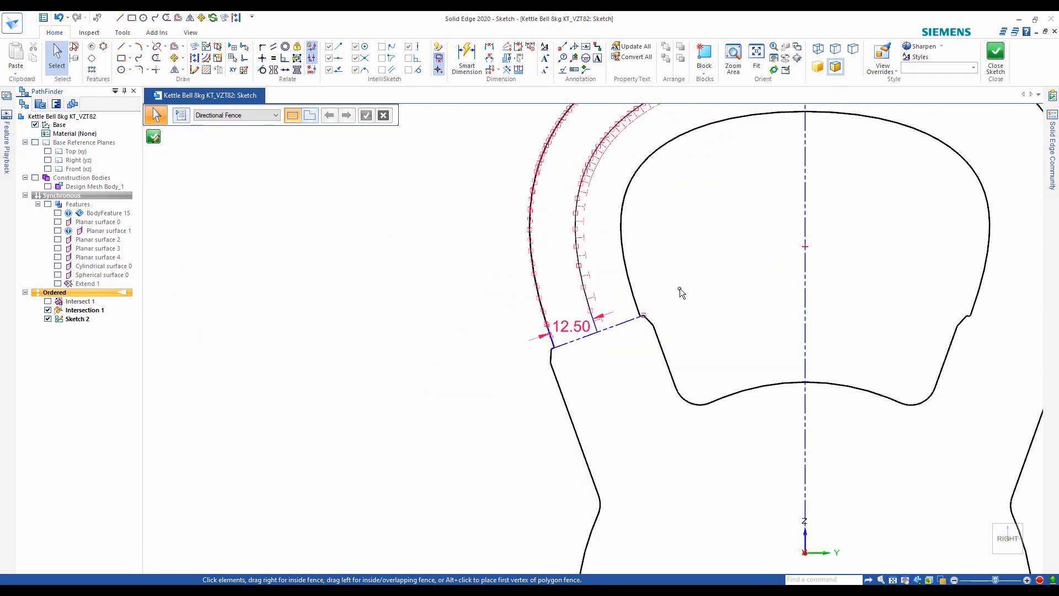
Close and finish the sketch holding the handle's offset centre curve
scroll(733, 325, down, 2)
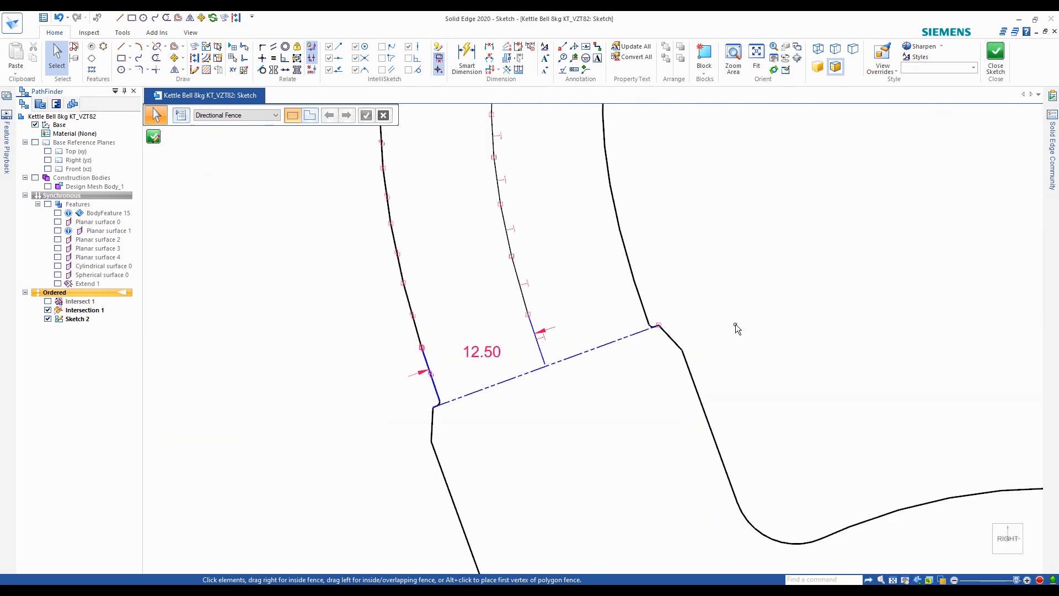
scroll(603, 390, down, 4)
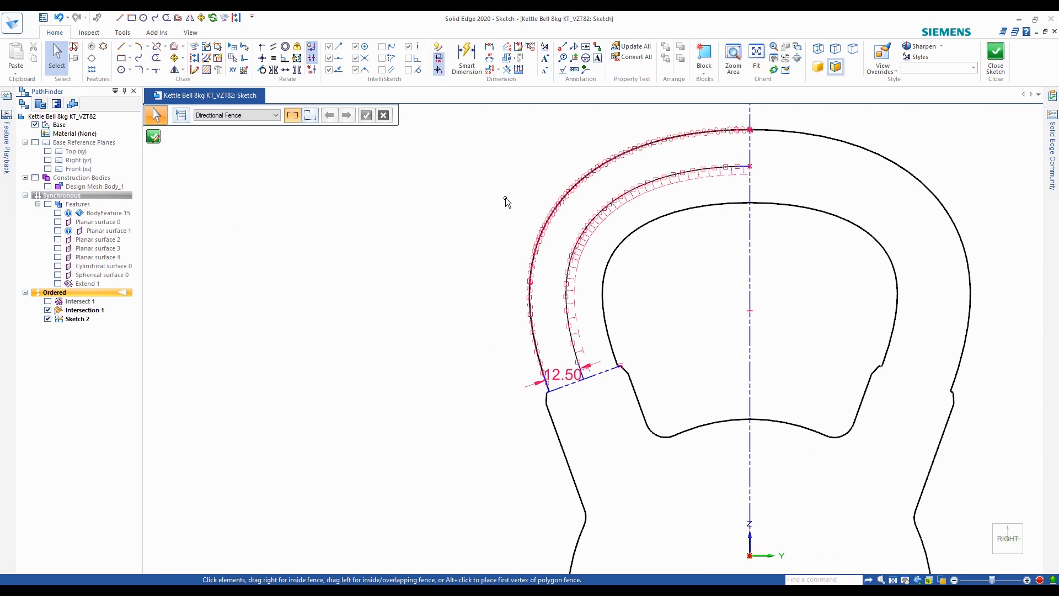
click(153, 137)
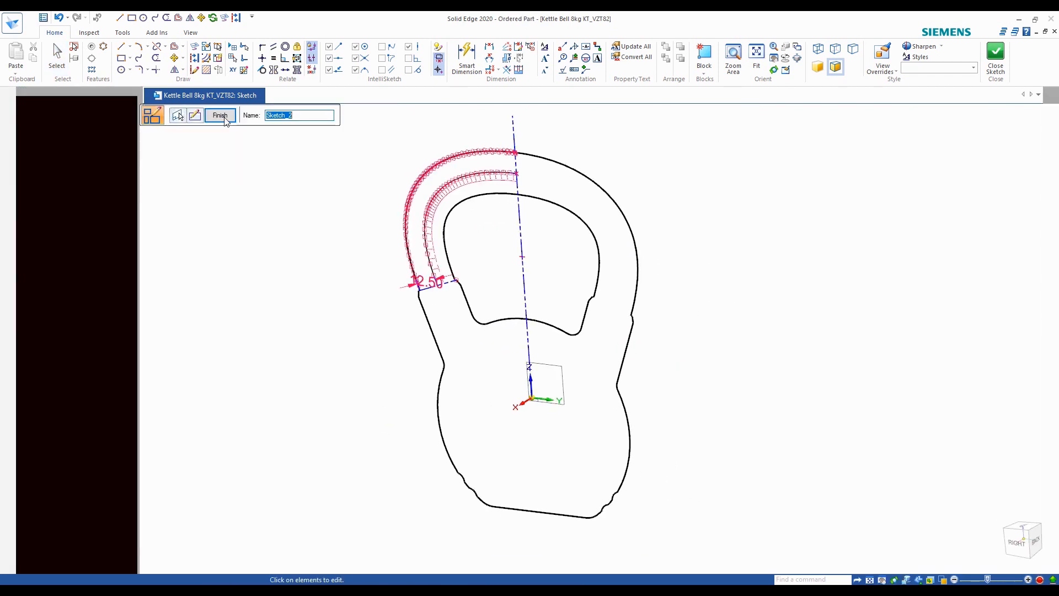
click(224, 116)
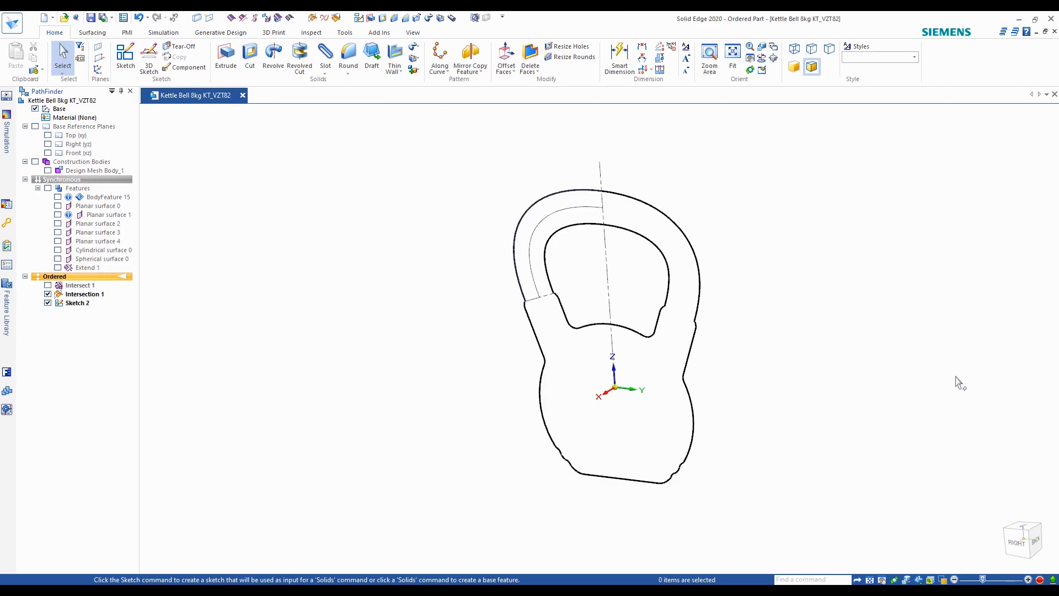
Start a new sketch on the Right (yz) plane, using the coincident plane option
click(1016, 542)
scroll(480, 301, up, 3)
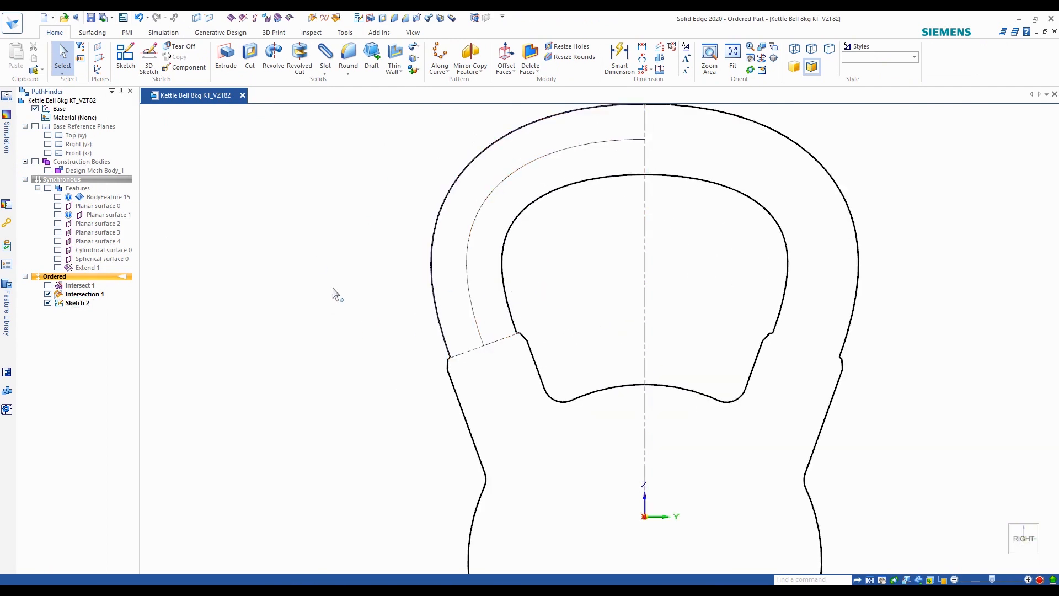
click(125, 58)
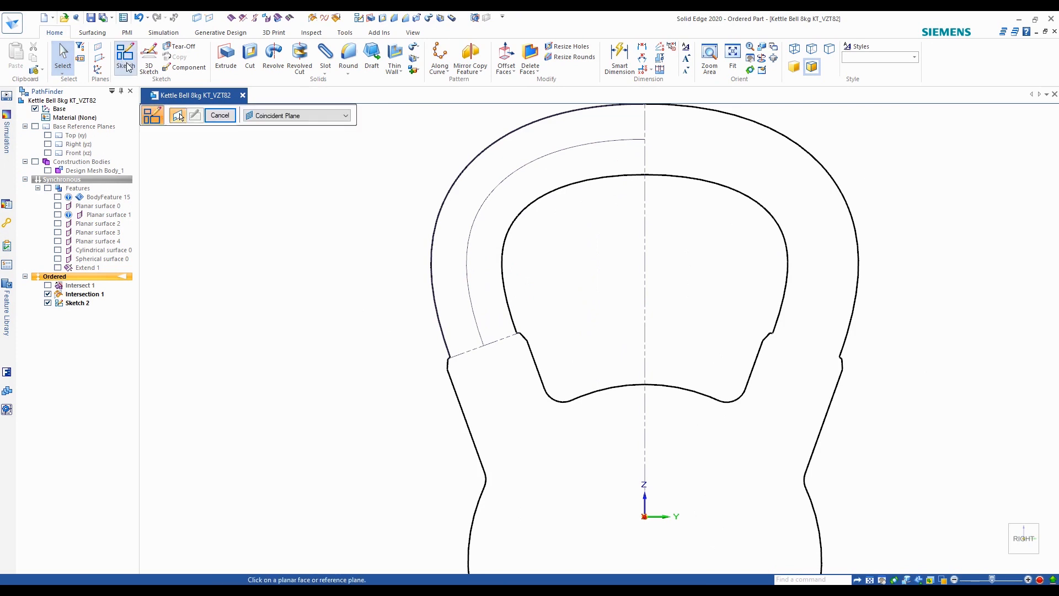
click(666, 499)
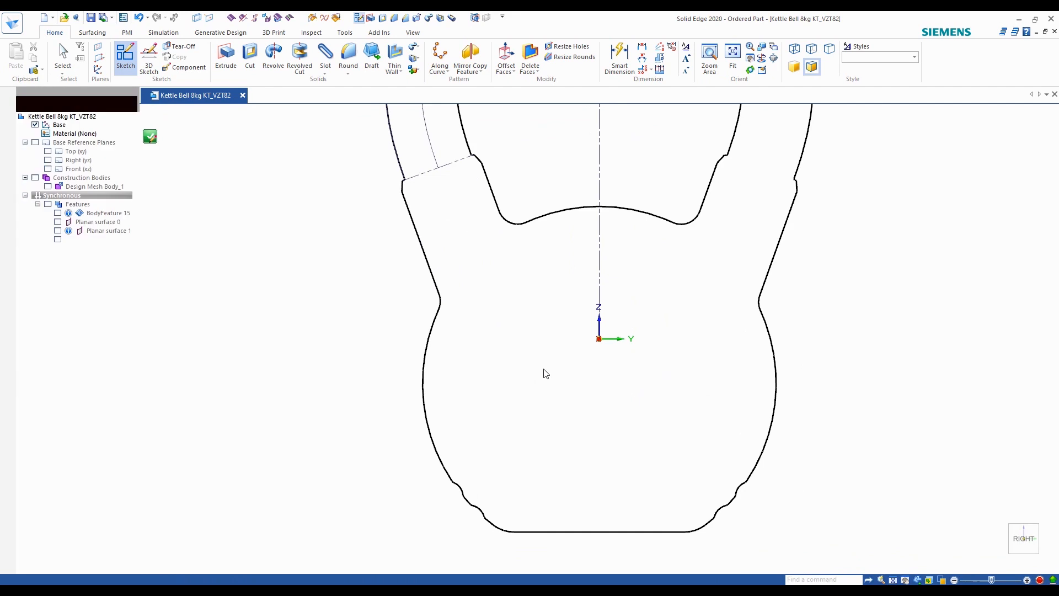
scroll(557, 384, down, 3)
scroll(493, 245, up, 3)
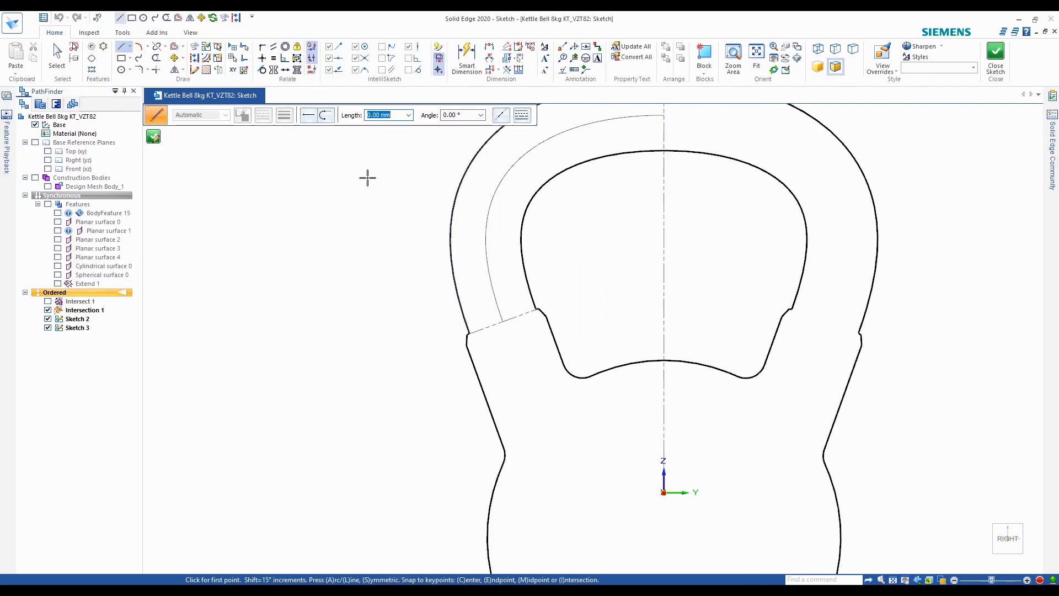
Start the Curve command and show Planar surface 4 at the handle's lower end as a snapping reference
click(138, 58)
scroll(583, 332, down, 3)
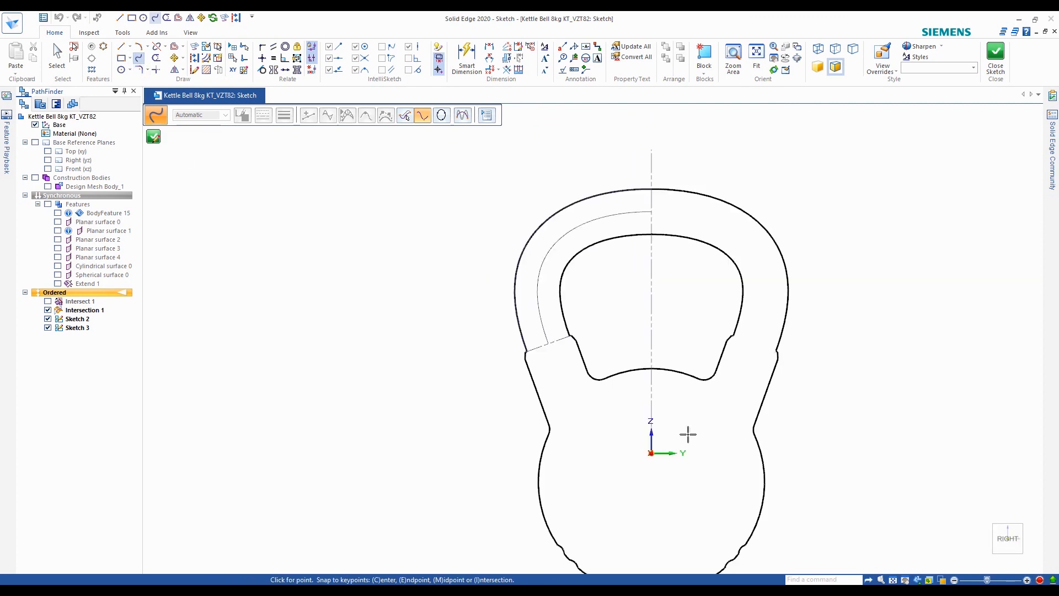
scroll(571, 304, up, 4)
scroll(520, 364, up, 3)
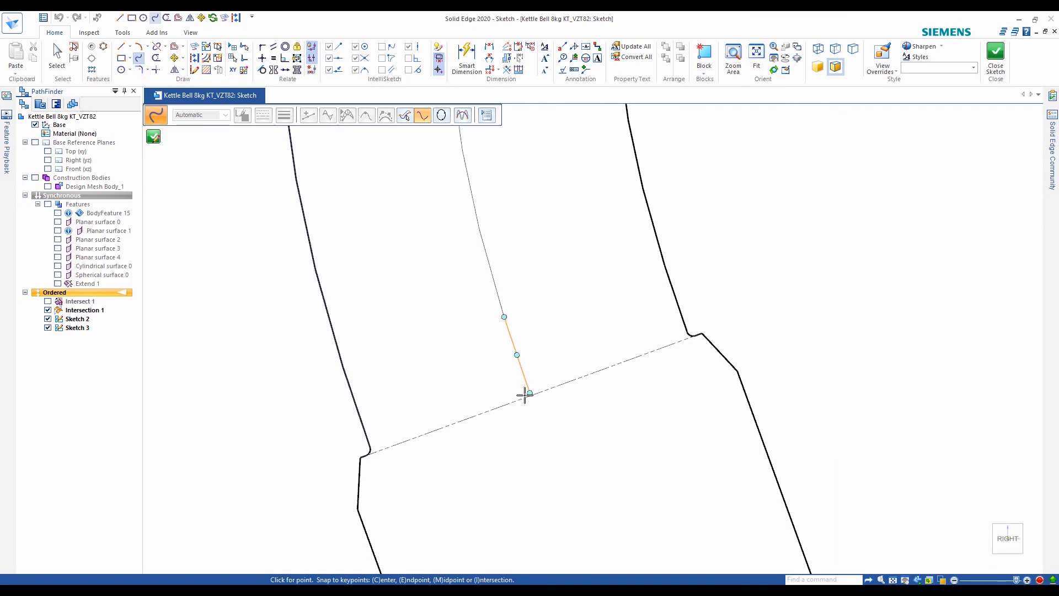
scroll(626, 389, down, 3)
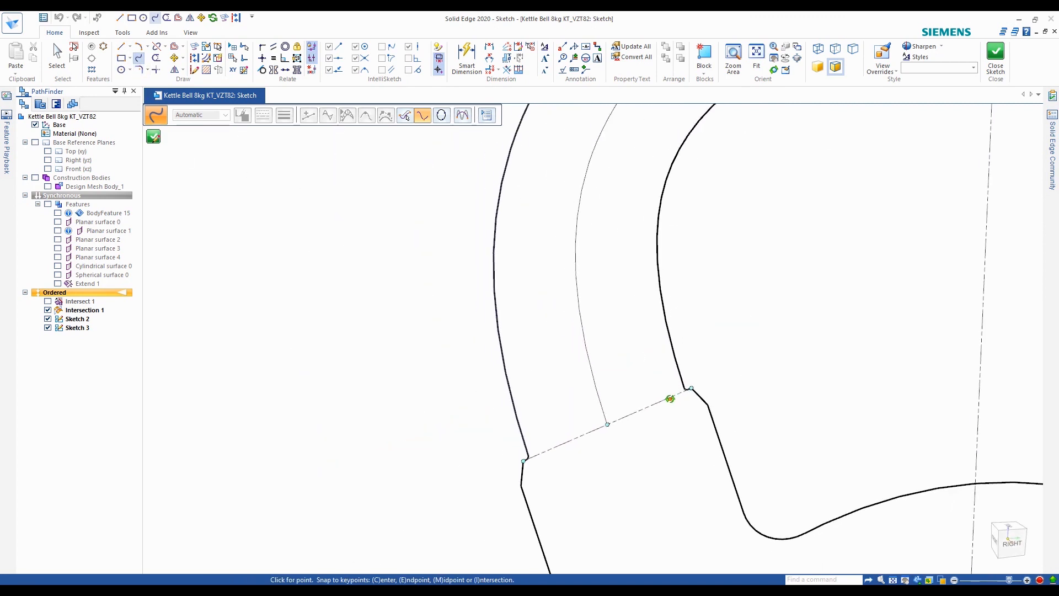
click(58, 239)
click(58, 240)
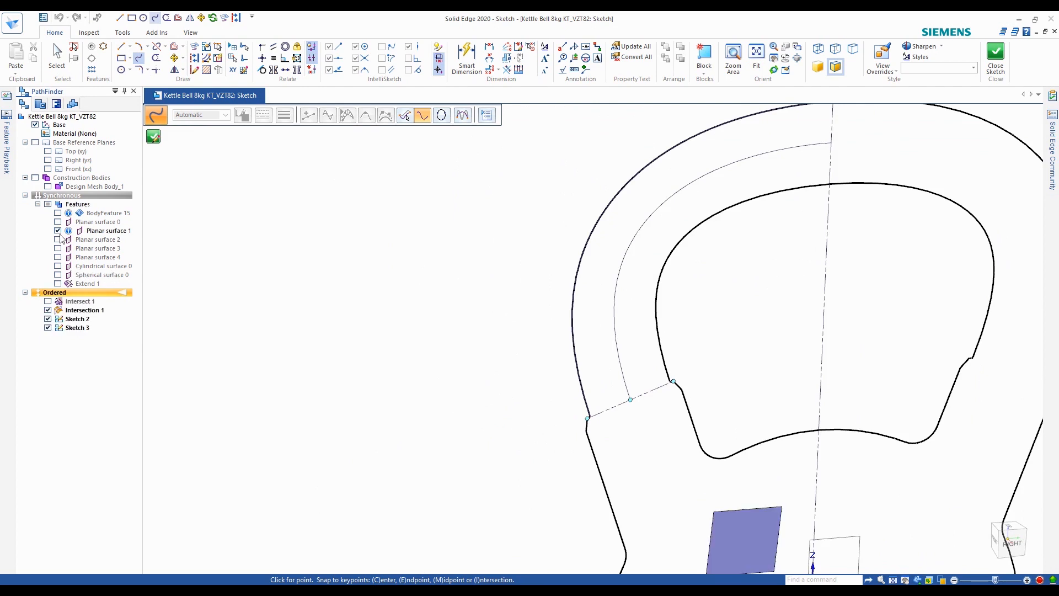
click(58, 257)
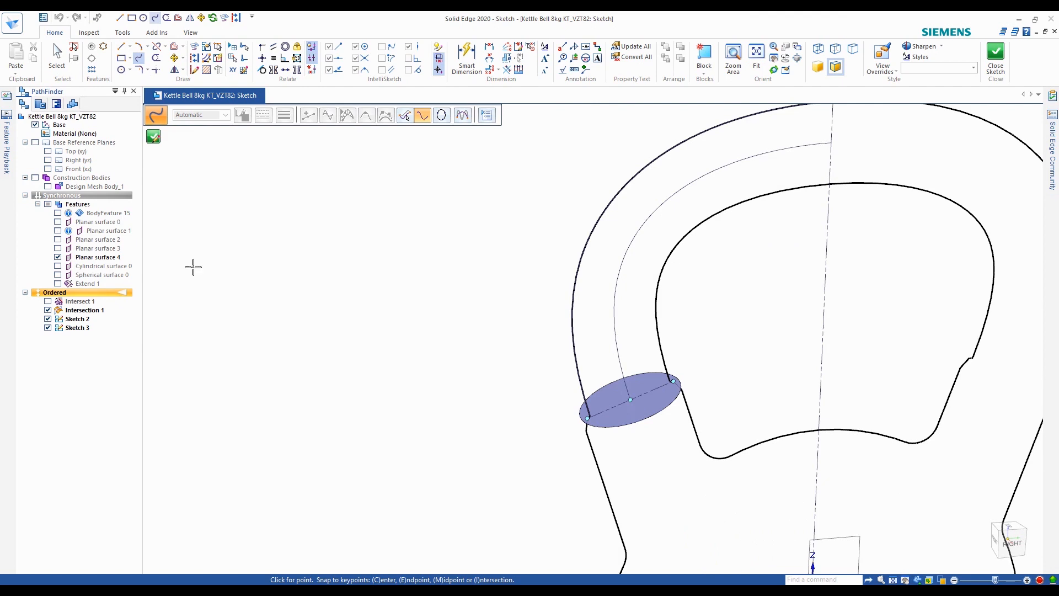
Place the curve's first point on the centre point of Planar surface 4
scroll(544, 350, down, 1)
scroll(638, 378, up, 3)
scroll(649, 397, up, 3)
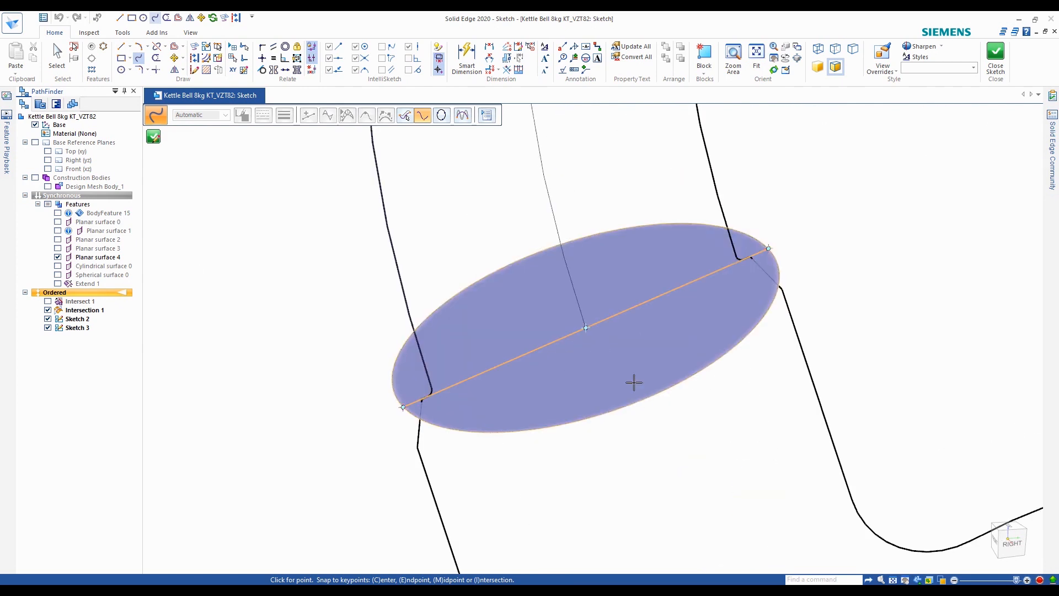
right_click(585, 328)
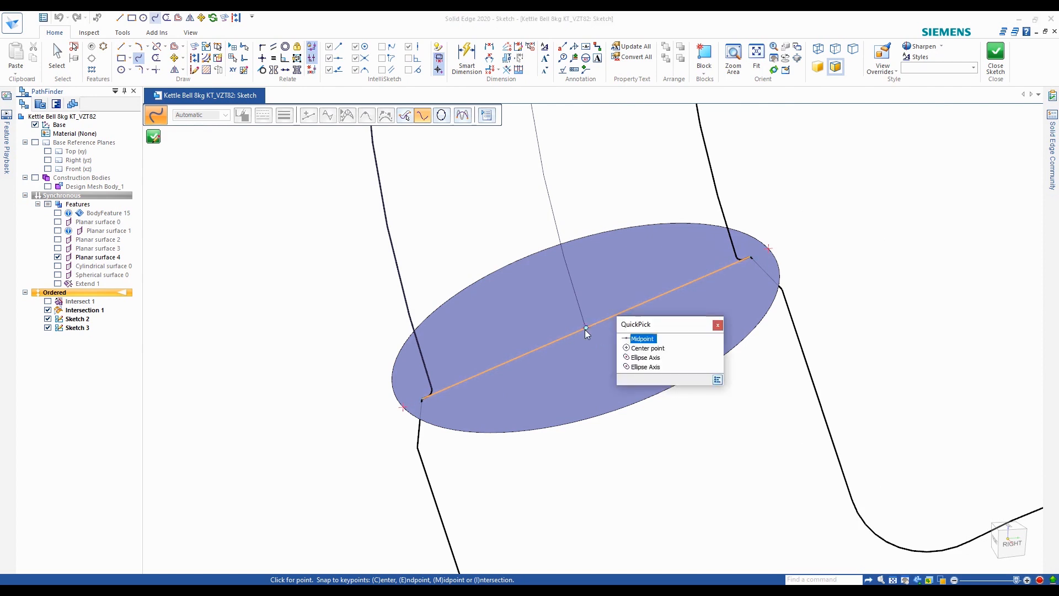
click(639, 347)
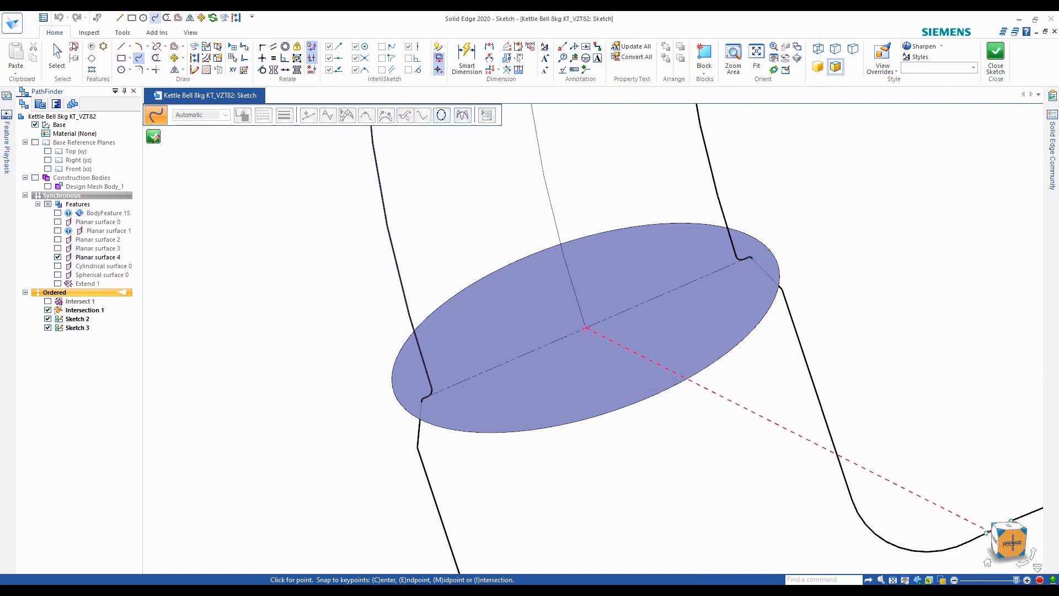
Place curve points along the offset centre curve, up the handle's side and around its bend
click(1012, 544)
scroll(544, 309, up, 8)
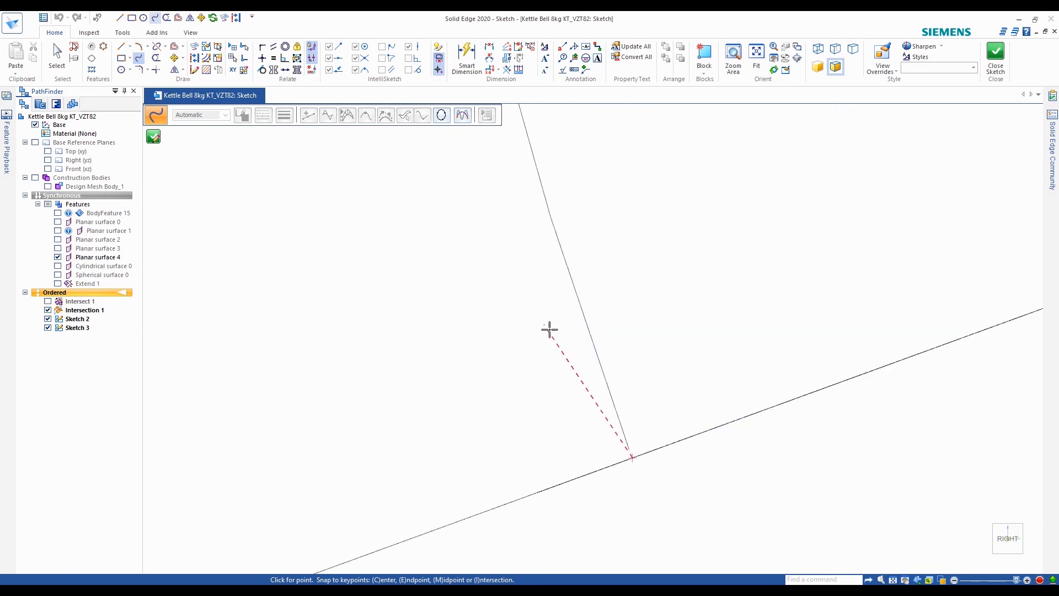
scroll(544, 428, down, 5)
scroll(513, 416, up, 3)
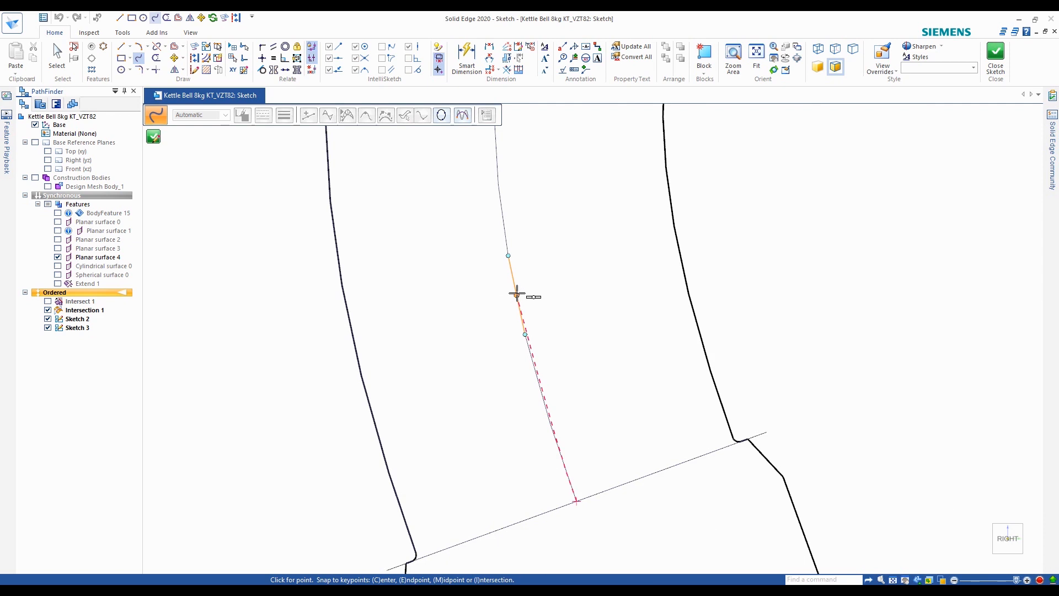
click(517, 294)
scroll(511, 298, down, 4)
scroll(473, 425, up, 2)
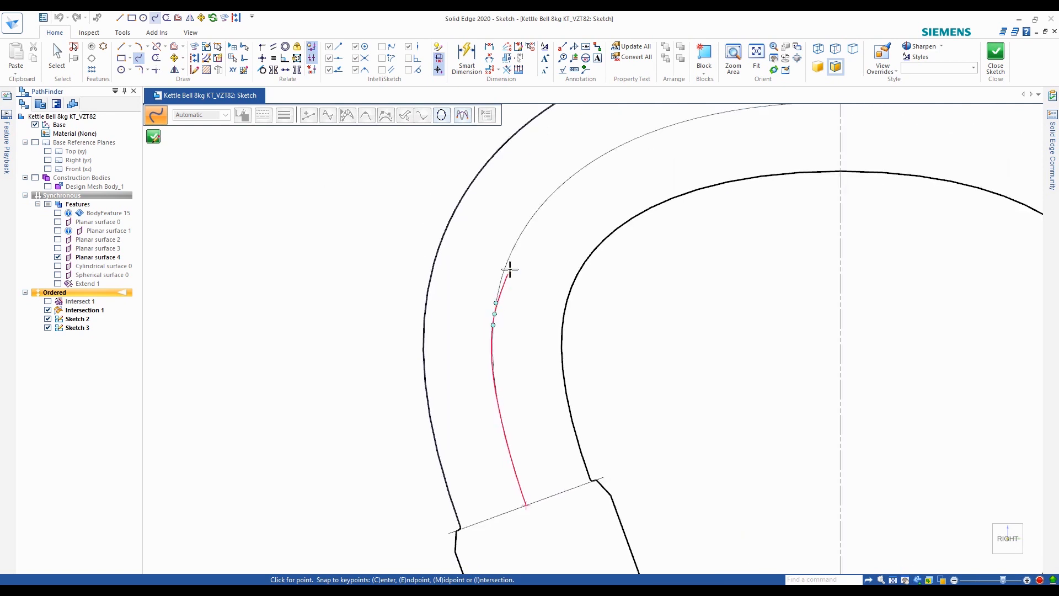
click(528, 223)
click(574, 174)
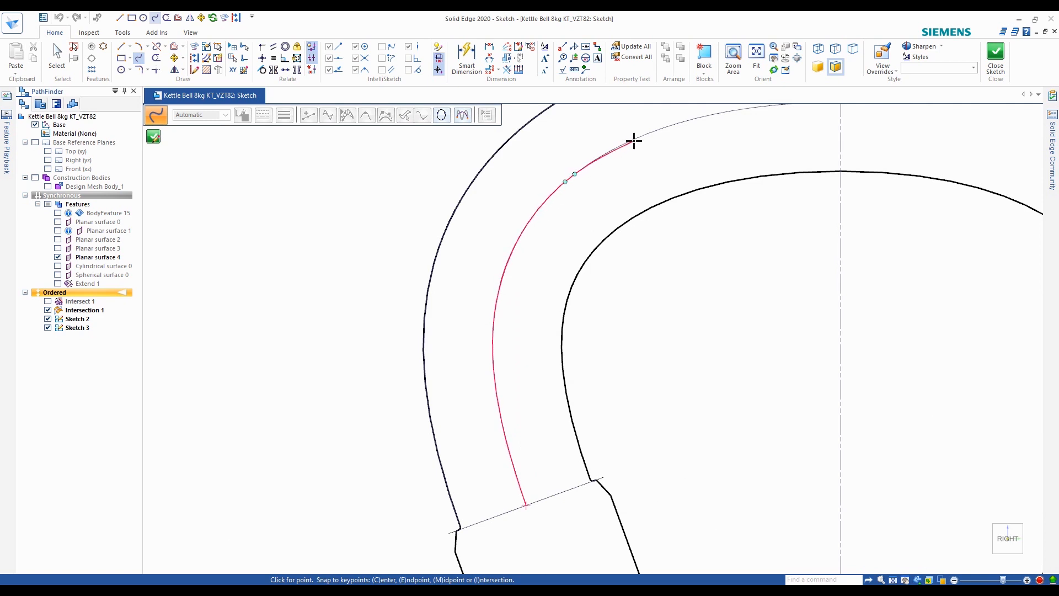
Continue the curve along the top of the offset centre curve and end it on the vertical centre axis
scroll(607, 177, up, 1)
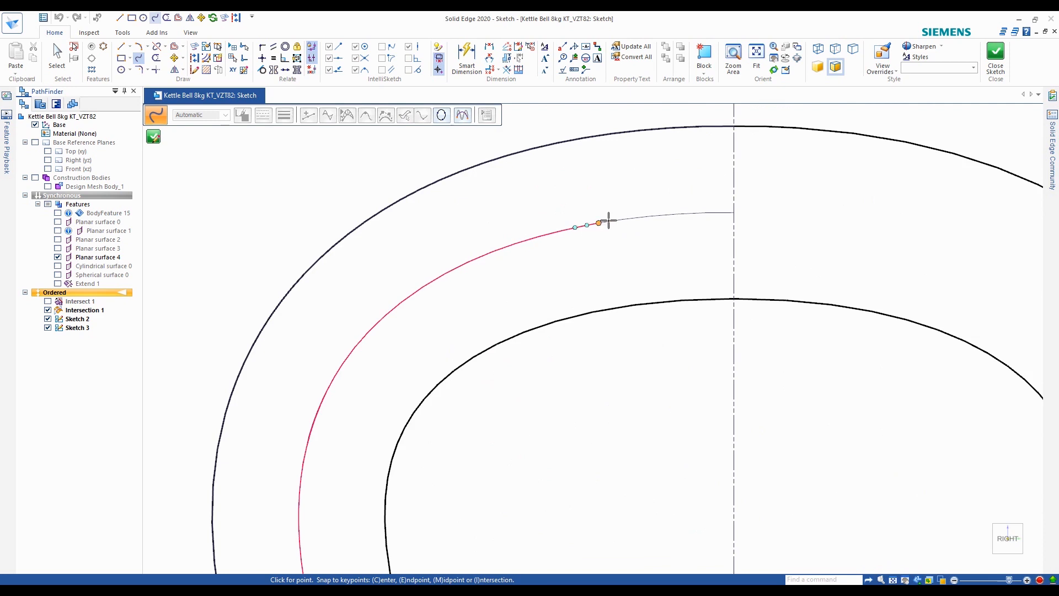
click(663, 215)
click(706, 212)
click(735, 213)
right_click(761, 220)
scroll(726, 235, down, 3)
key(Escape)
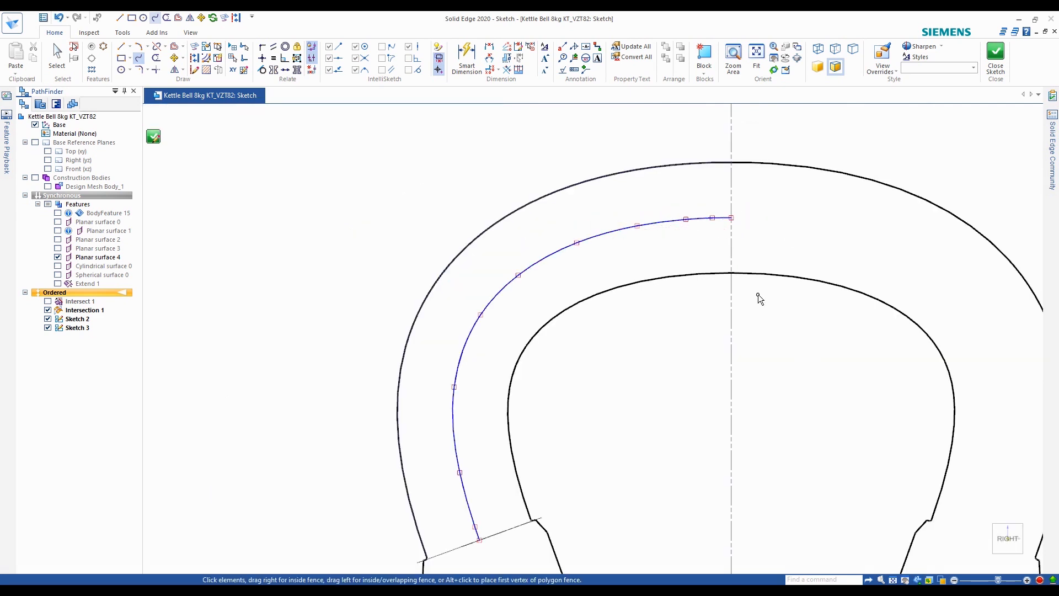
Close and finish the handle curve sketch, and hide Sketch 2
scroll(646, 264, down, 2)
scroll(612, 405, down, 2)
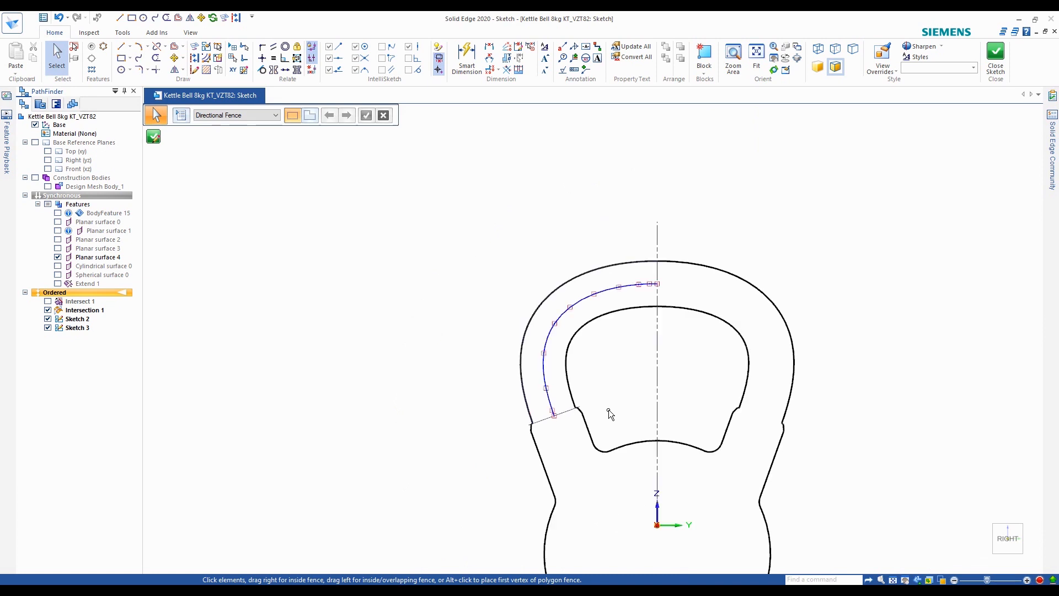
scroll(607, 408, up, 4)
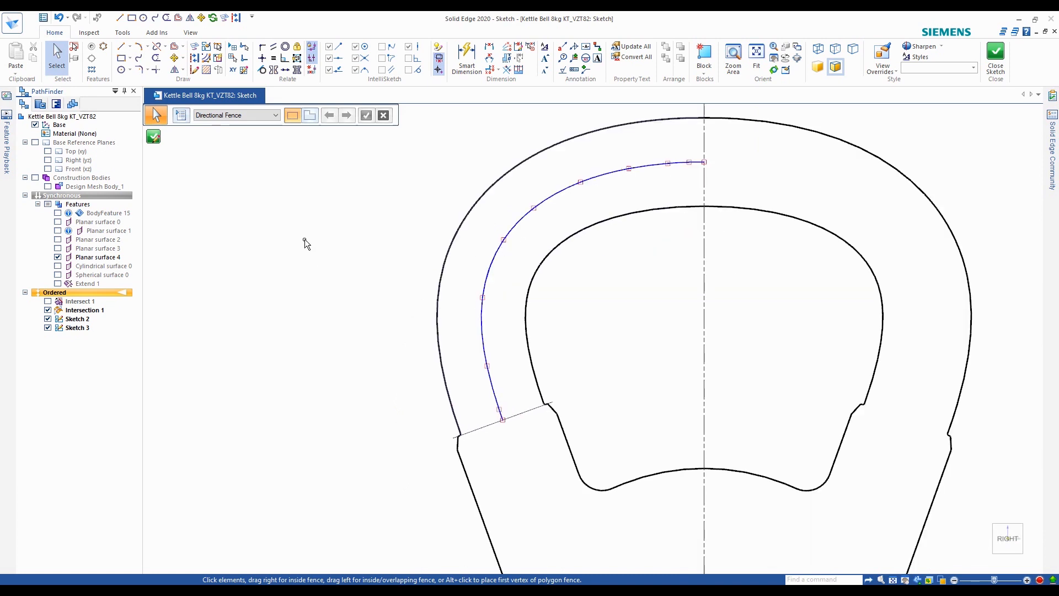
scroll(379, 213, down, 2)
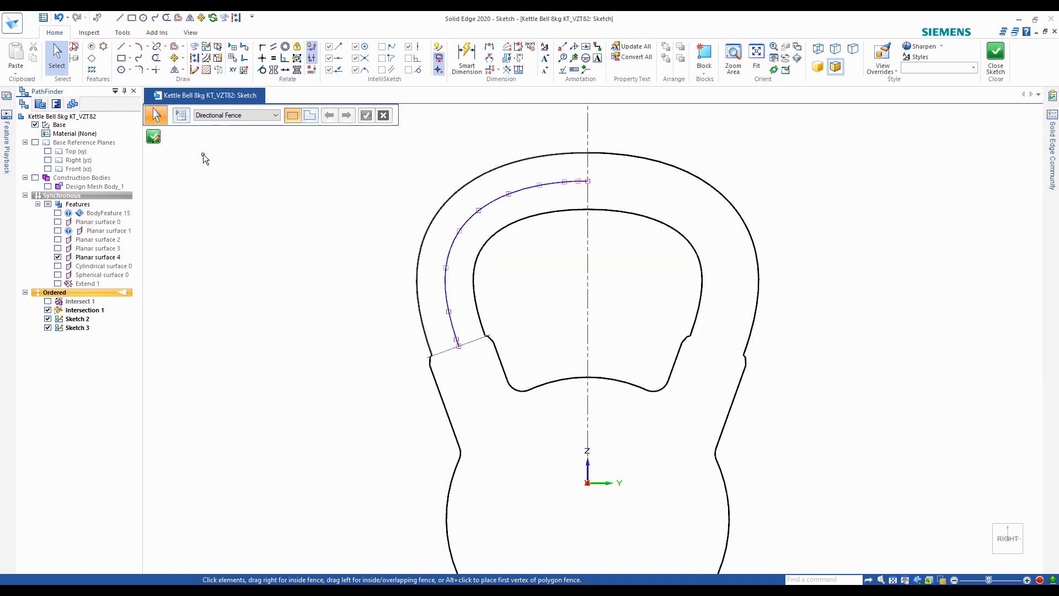
scroll(451, 313, up, 3)
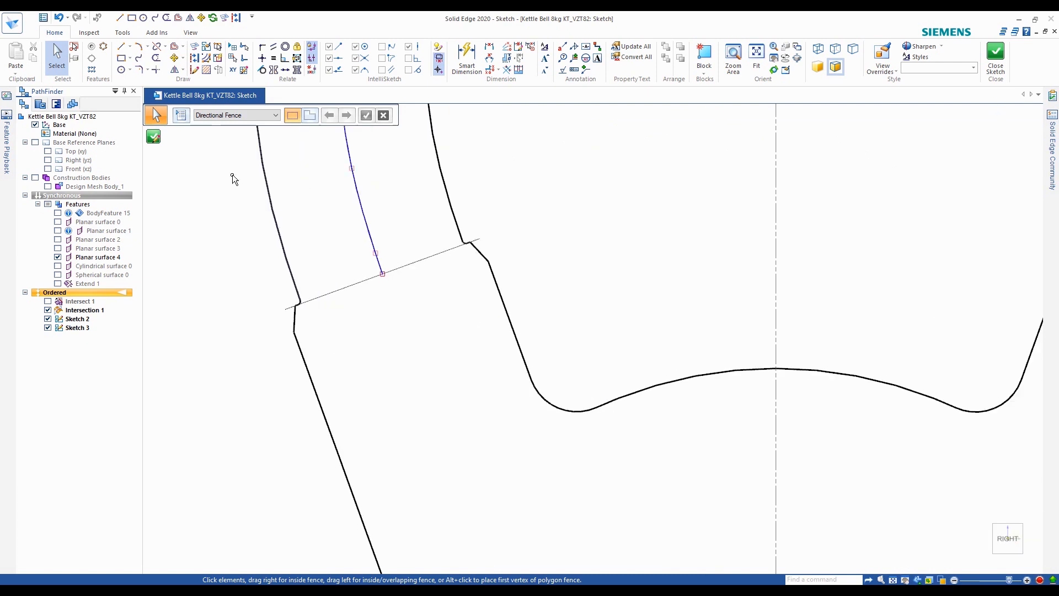
click(153, 137)
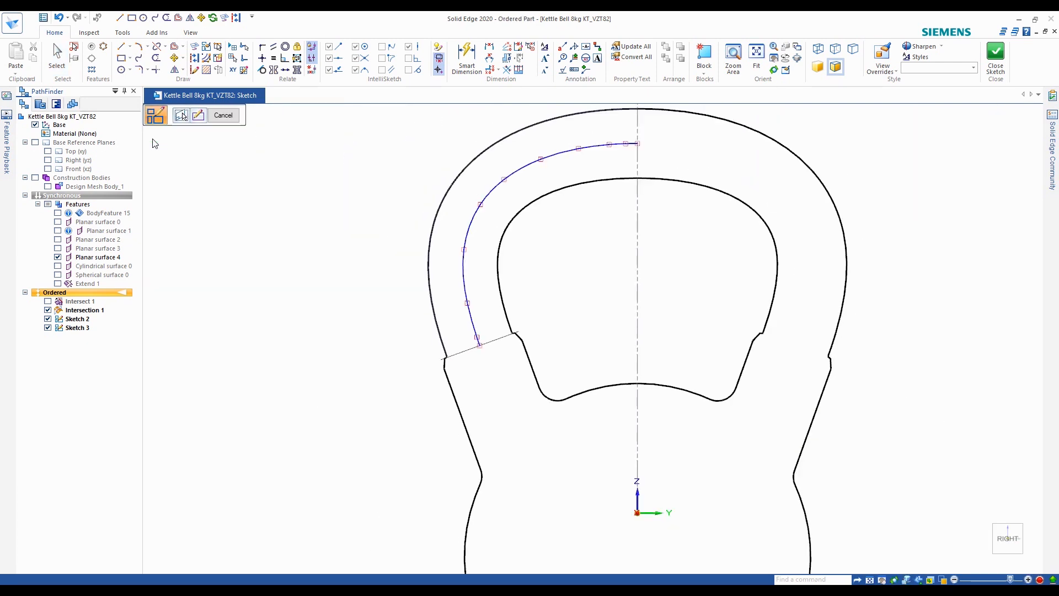
click(182, 114)
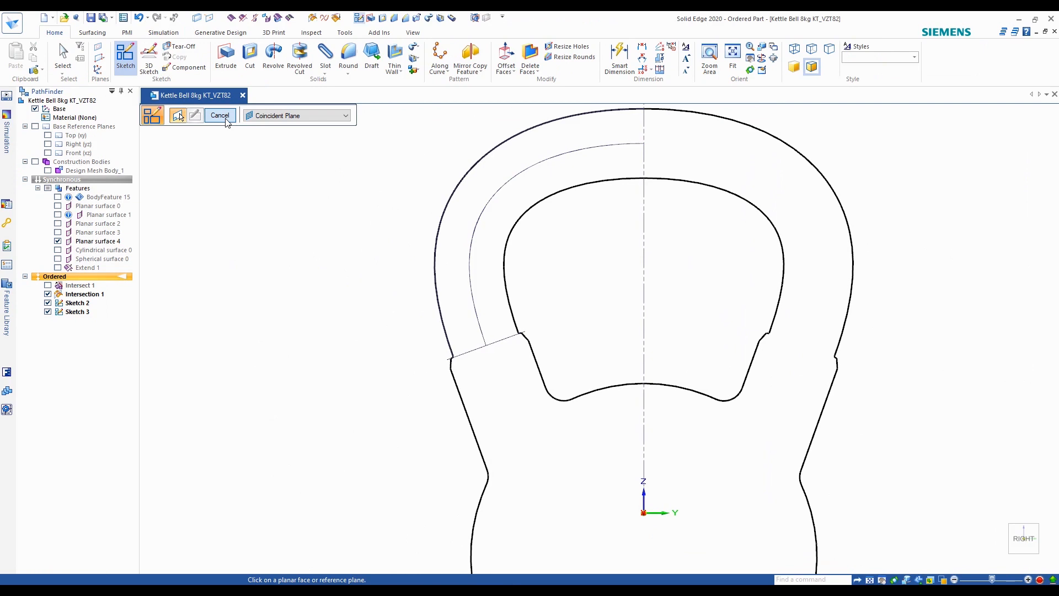
click(223, 116)
click(48, 312)
Start a new sketch on Planar surface 4 at the handle's lower end
scroll(555, 293, down, 3)
middle_drag(556, 293, 465, 285)
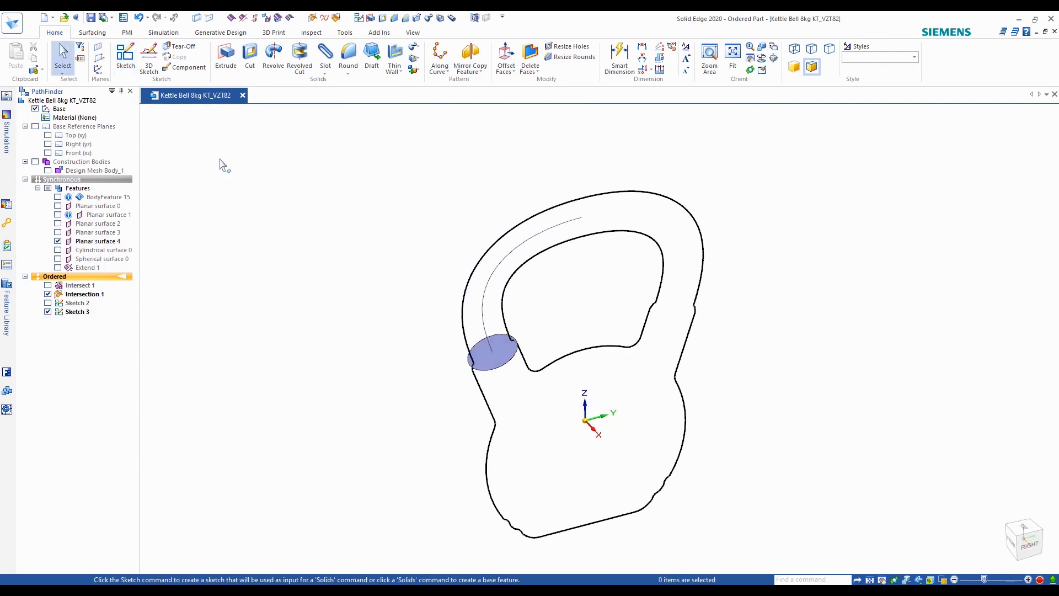
click(125, 55)
scroll(507, 353, up, 5)
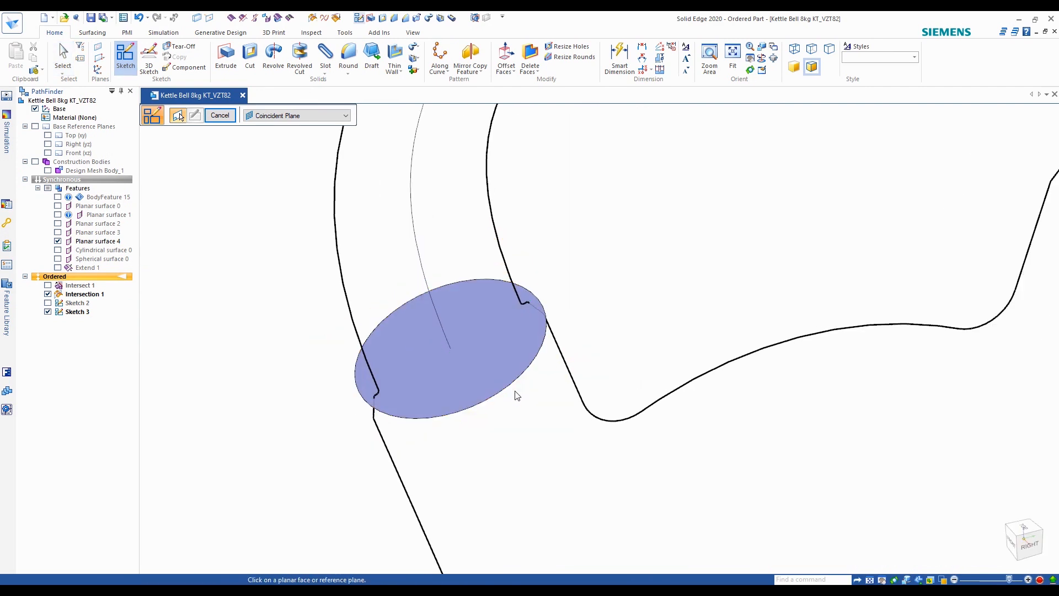
click(512, 375)
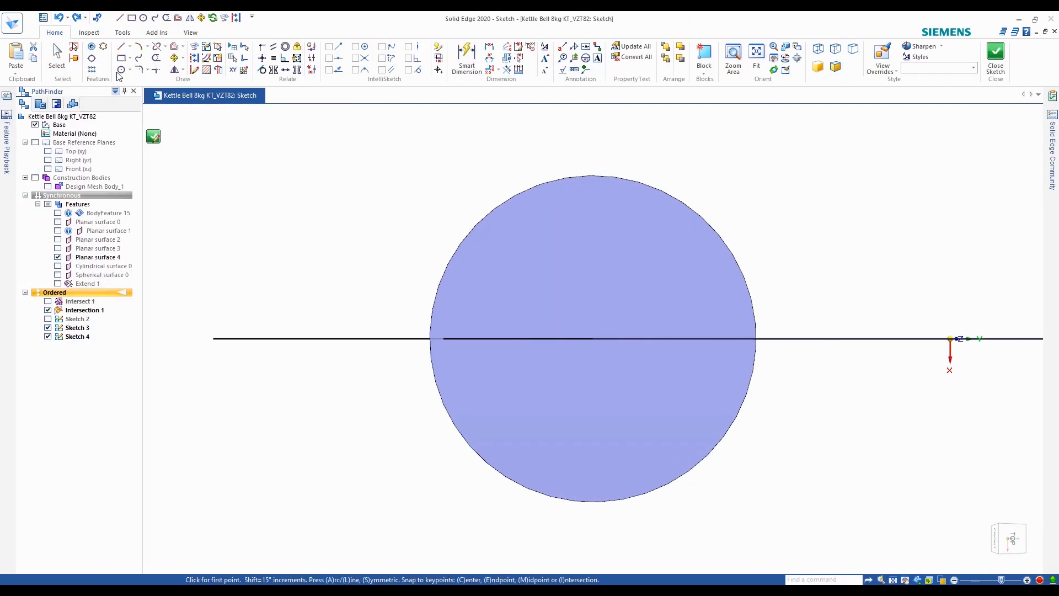
Draw a circle of 25 mm diameter centred on the lower end of the handle's centre curve
middle_drag(520, 232, 551, 299)
scroll(562, 307, up, 4)
scroll(590, 353, down, 3)
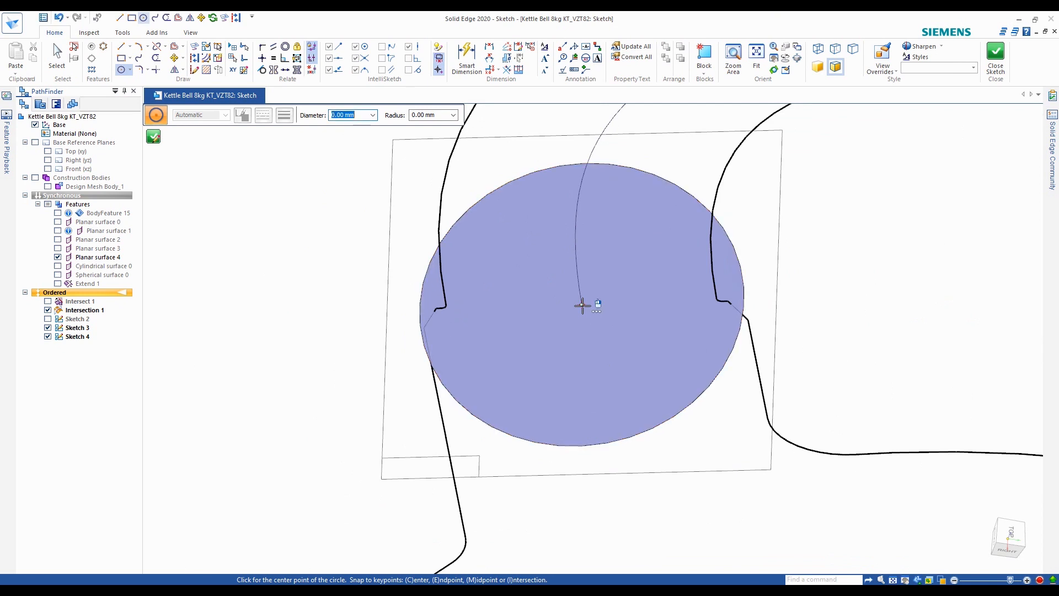
right_click(594, 319)
click(640, 325)
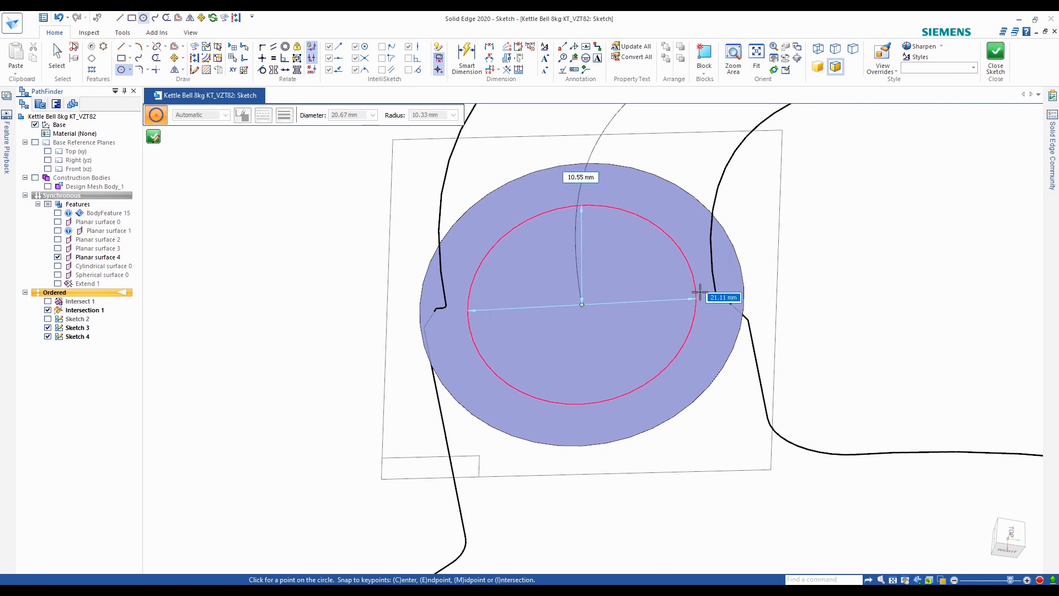
text(25)
key(Return)
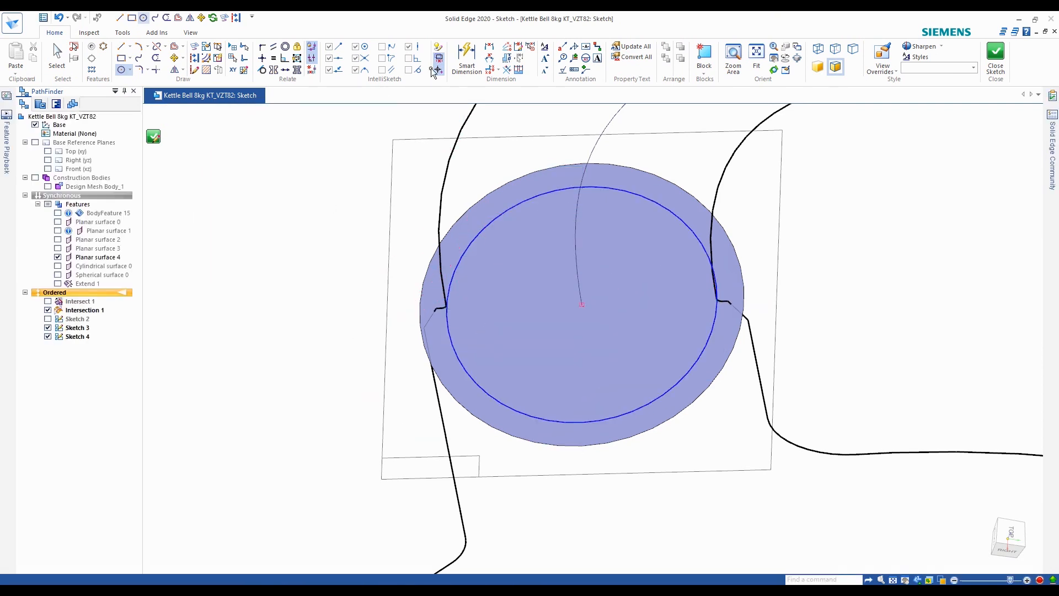
Add a 25 mm diameter dimension to the cross-section circle, and close and finish the sketch
click(466, 56)
click(647, 407)
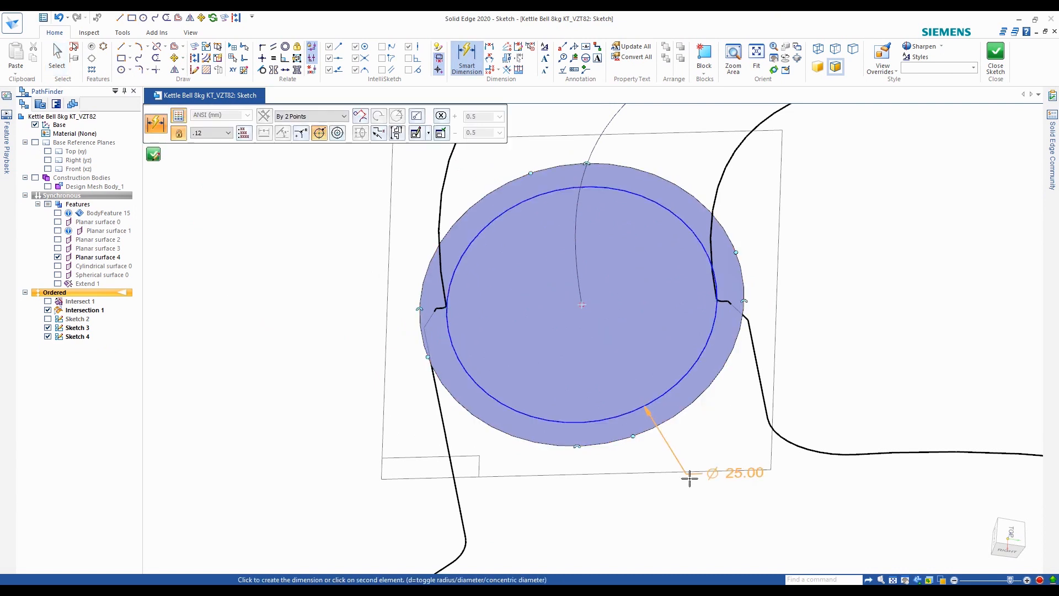
click(700, 502)
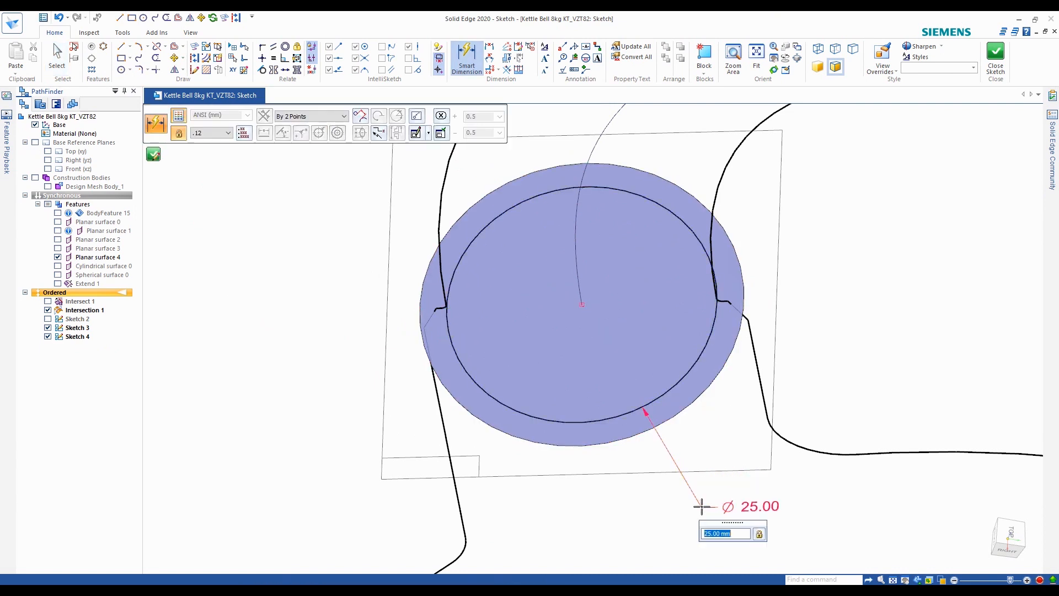
click(154, 155)
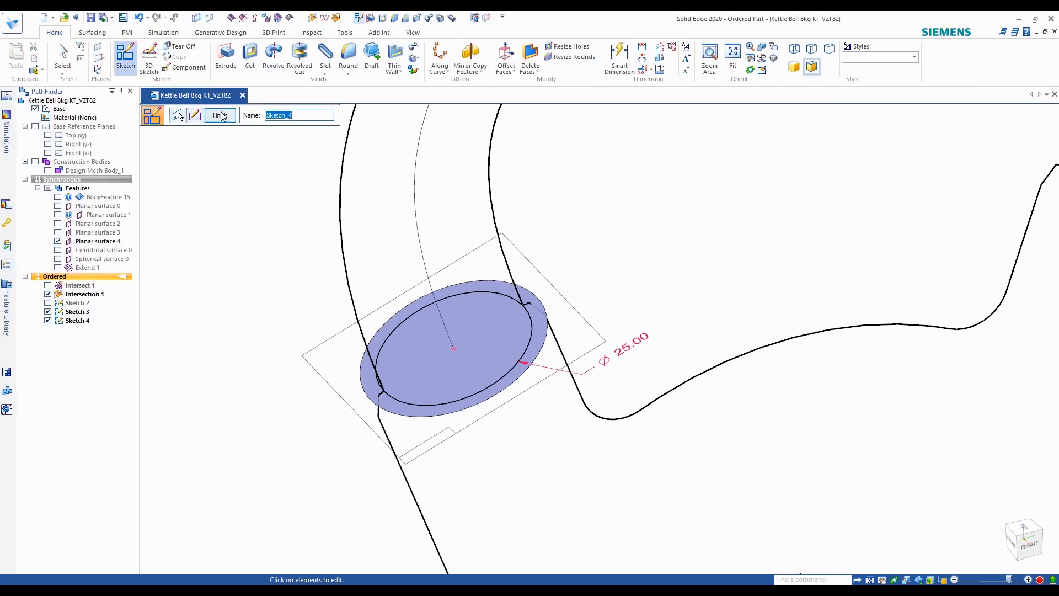
click(221, 115)
click(219, 114)
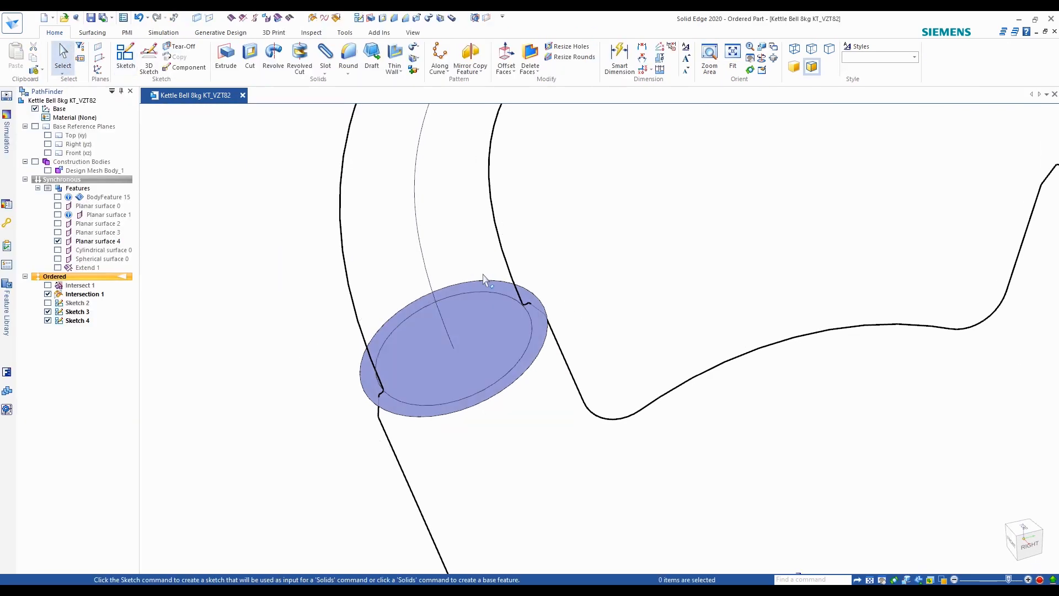
Show Sketch 2 and hide Sketch 3 so only the original handle centre curve is available as a path
scroll(483, 290, down, 3)
scroll(464, 258, up, 3)
scroll(495, 280, down, 2)
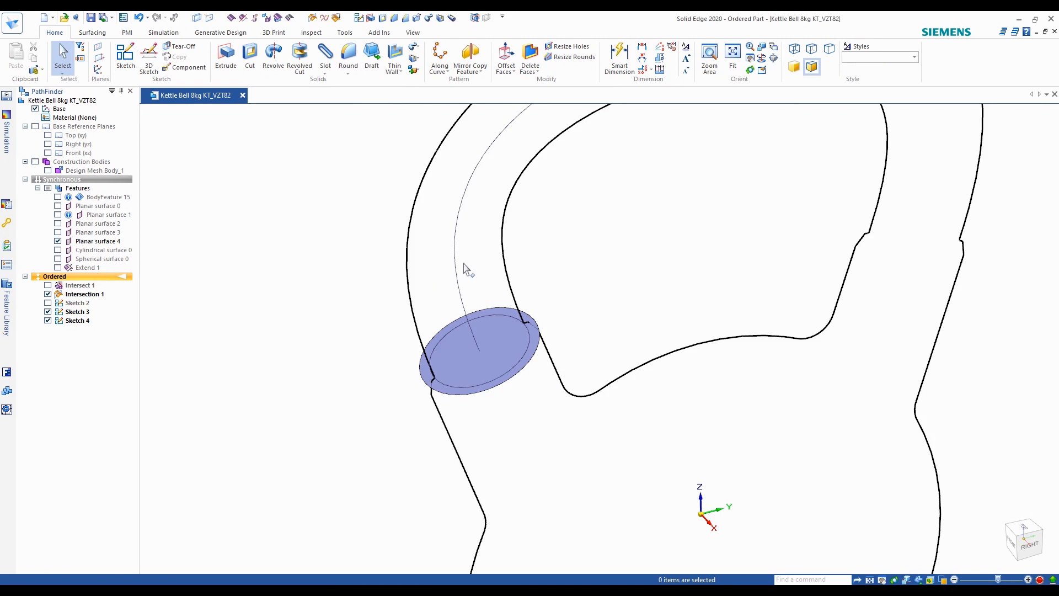
click(48, 303)
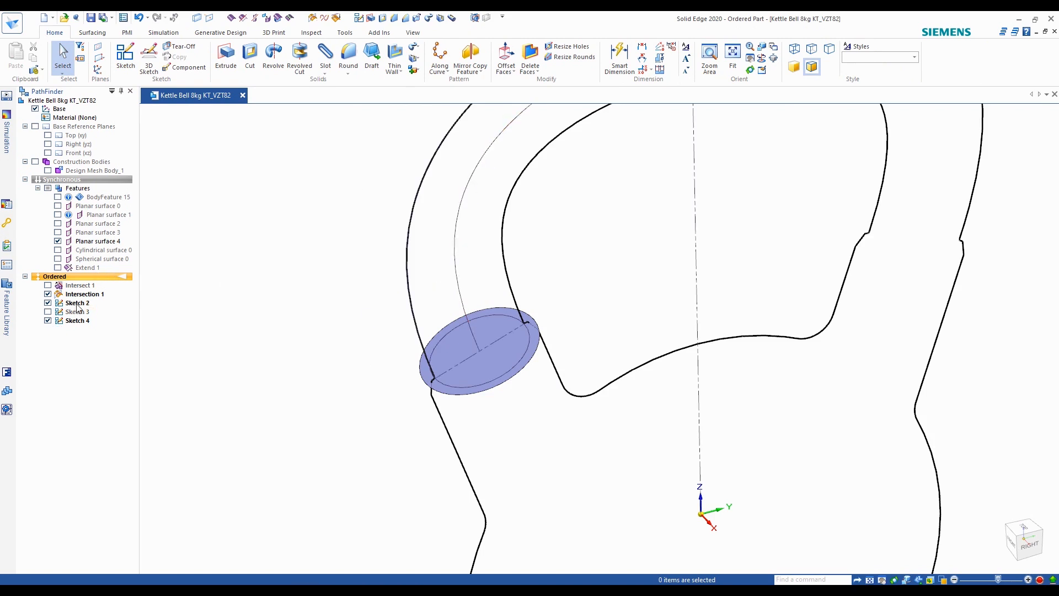
scroll(409, 292, down, 4)
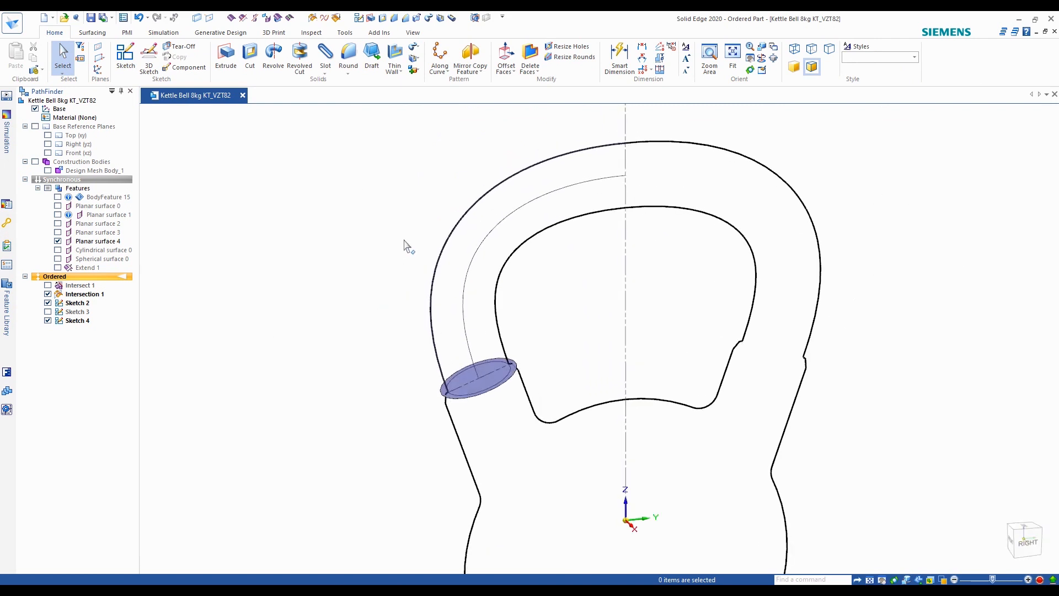
Create a swept surface with a single path and cross section, running the circle along Sketch 2's half handle centre curve
click(94, 33)
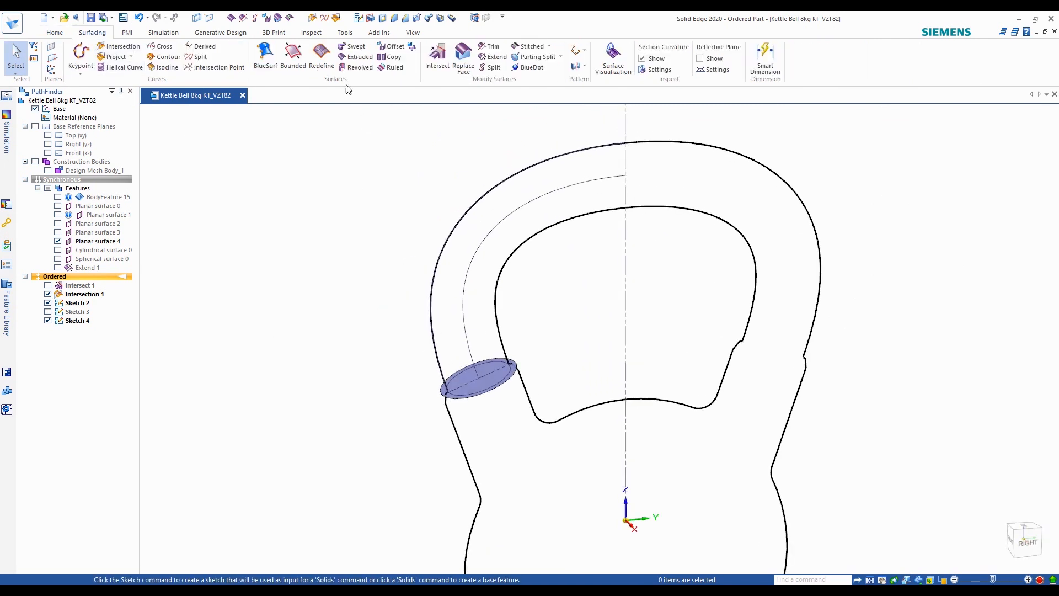
click(354, 47)
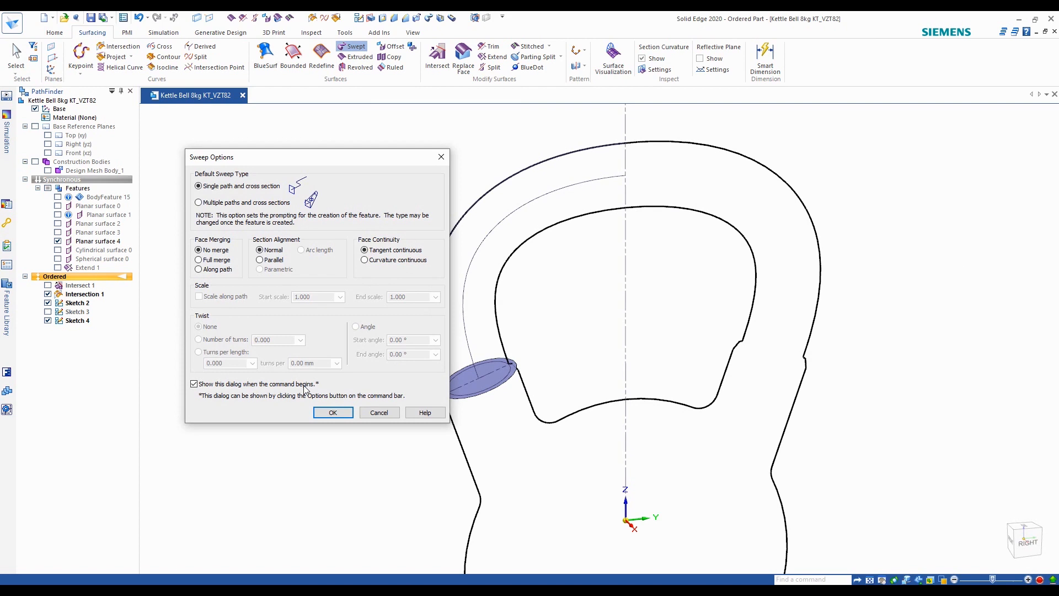
click(333, 412)
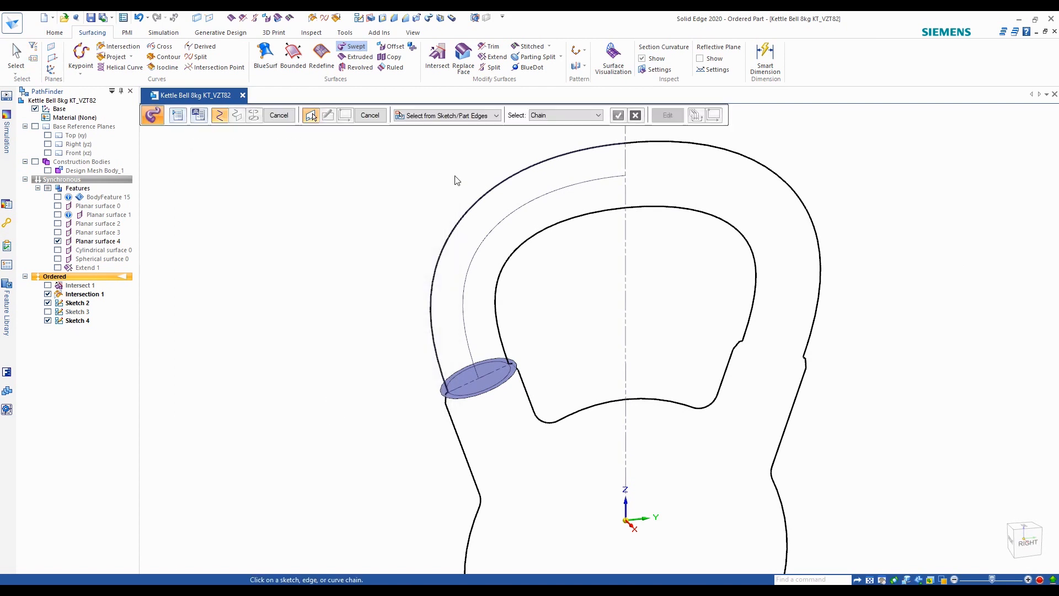
click(464, 310)
right_click(260, 300)
scroll(488, 374, up, 3)
scroll(506, 379, up, 4)
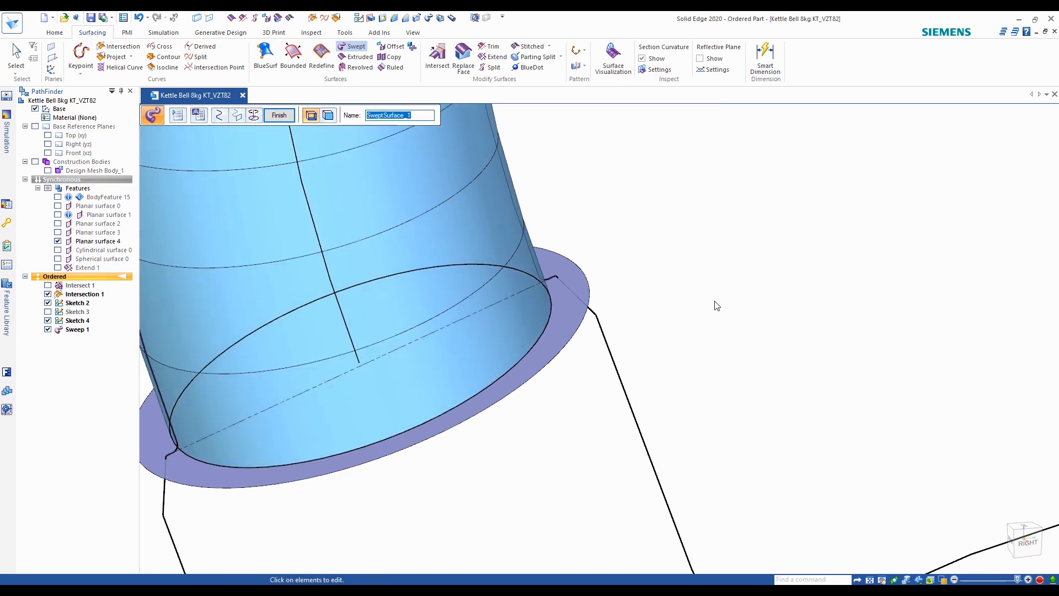
right_click(715, 301)
key(Escape)
Examine the smoothness of the swept handle surface in the right view, in shaded display with and without visible edges
scroll(696, 280, down, 3)
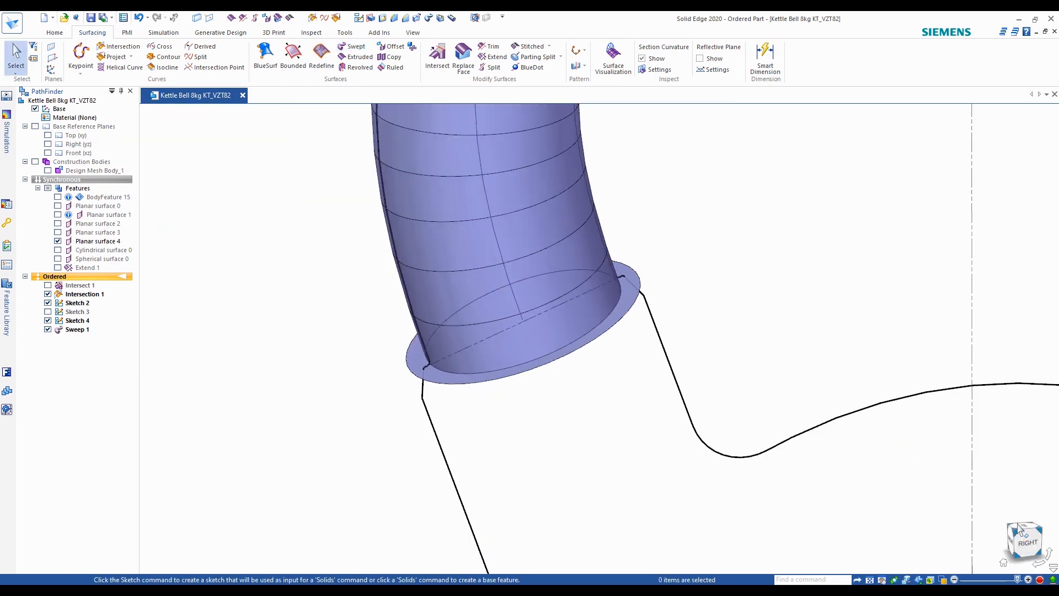
click(1026, 542)
scroll(515, 276, up, 5)
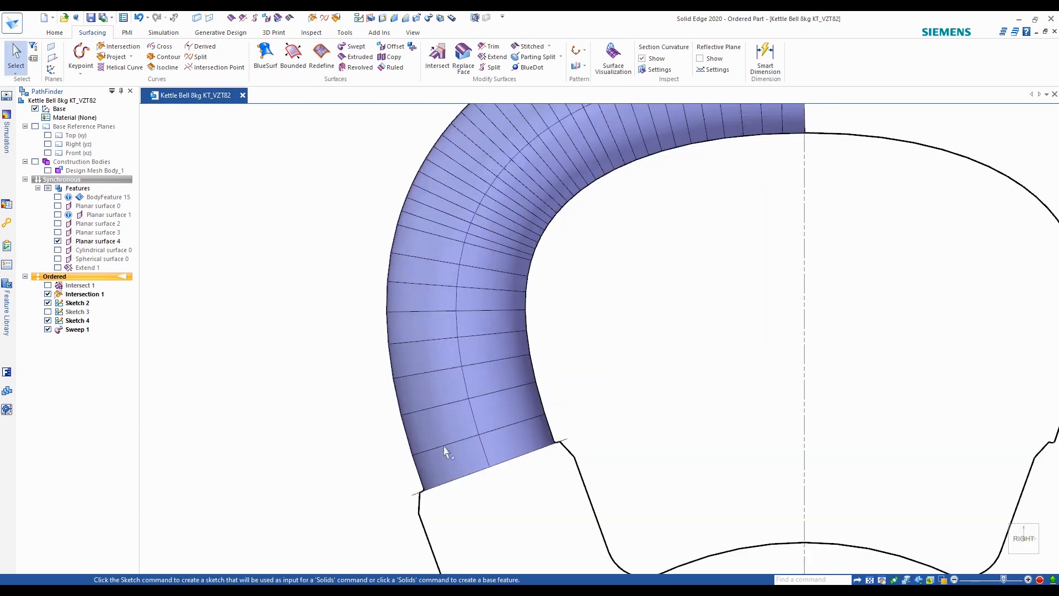
scroll(473, 238, down, 2)
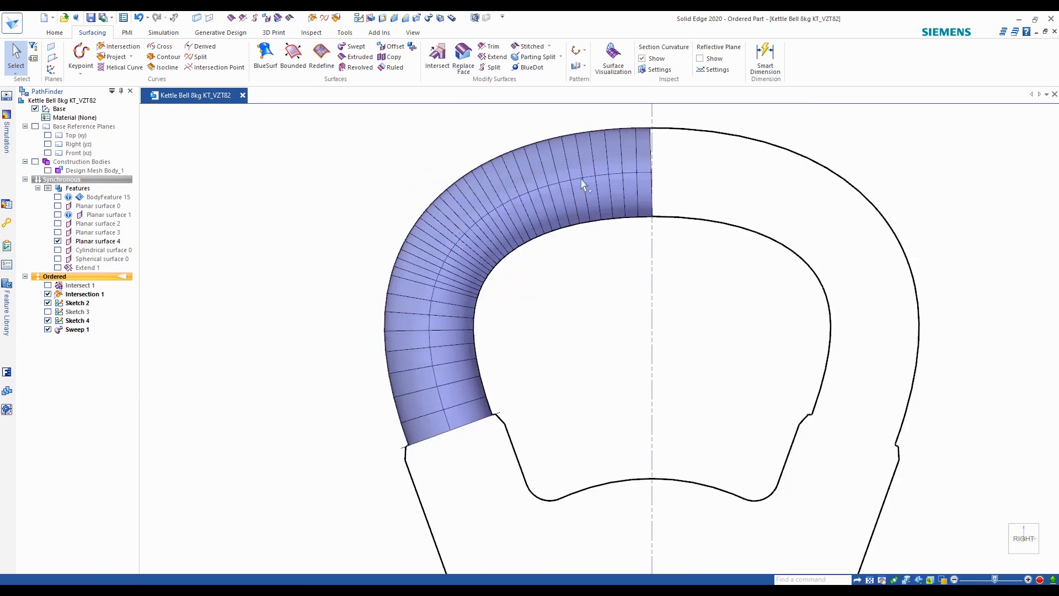
scroll(650, 215, up, 2)
scroll(497, 373, down, 4)
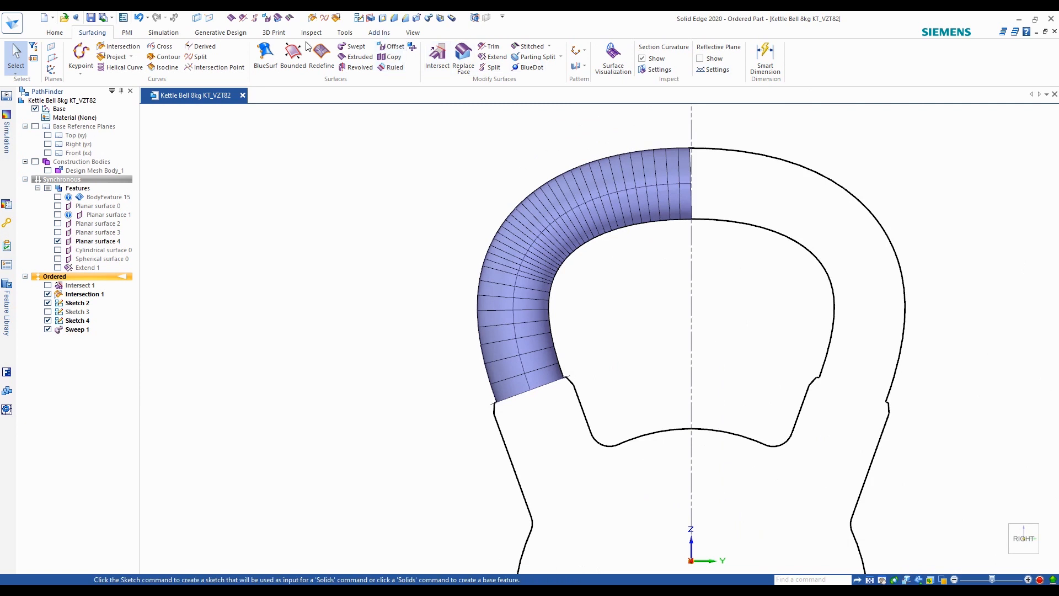
click(55, 33)
click(798, 69)
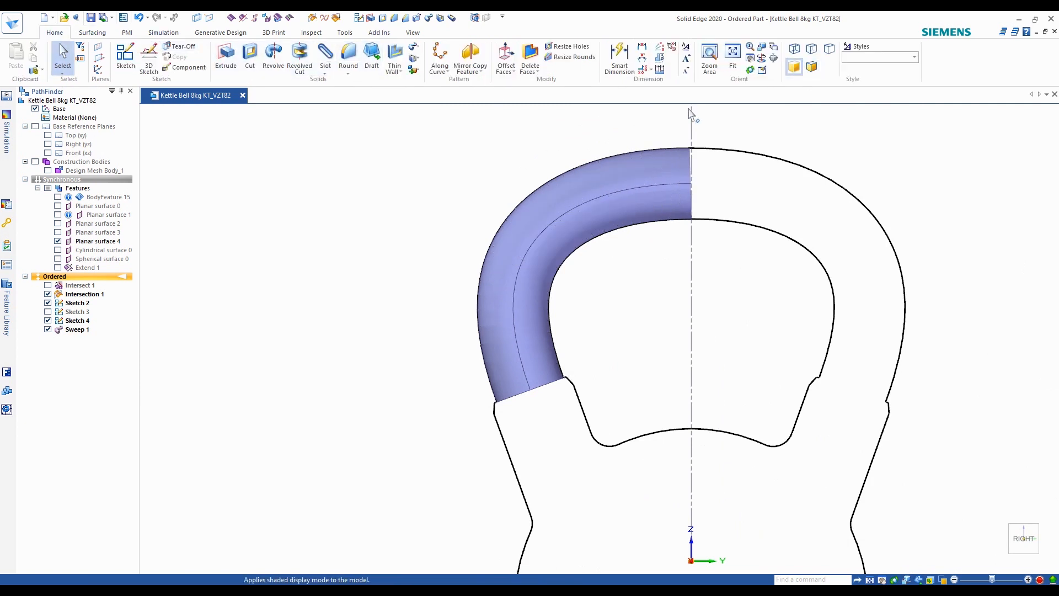
scroll(496, 349, up, 5)
scroll(477, 257, down, 5)
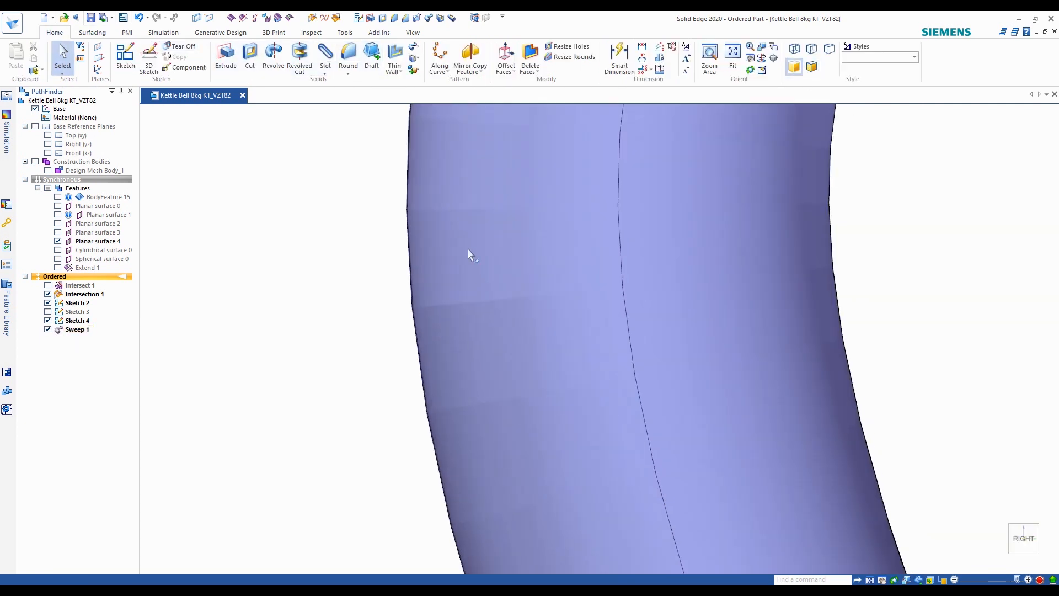
click(810, 67)
scroll(320, 337, down, 3)
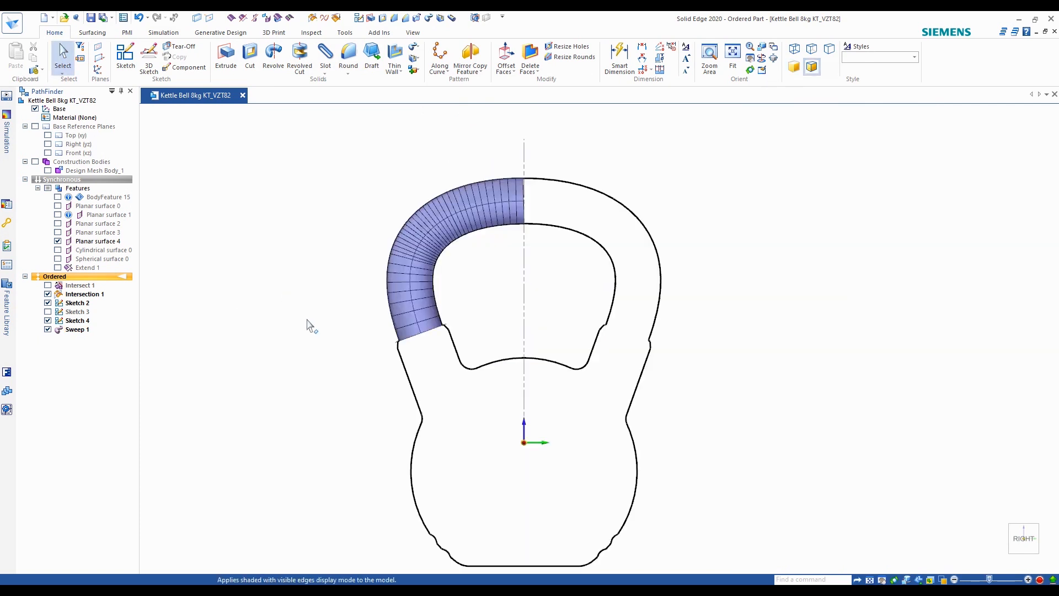
Delete the swept handle surface, hide Sketch 2 and show Sketch 3 again
scroll(331, 337, up, 3)
click(77, 330)
double_click(80, 330)
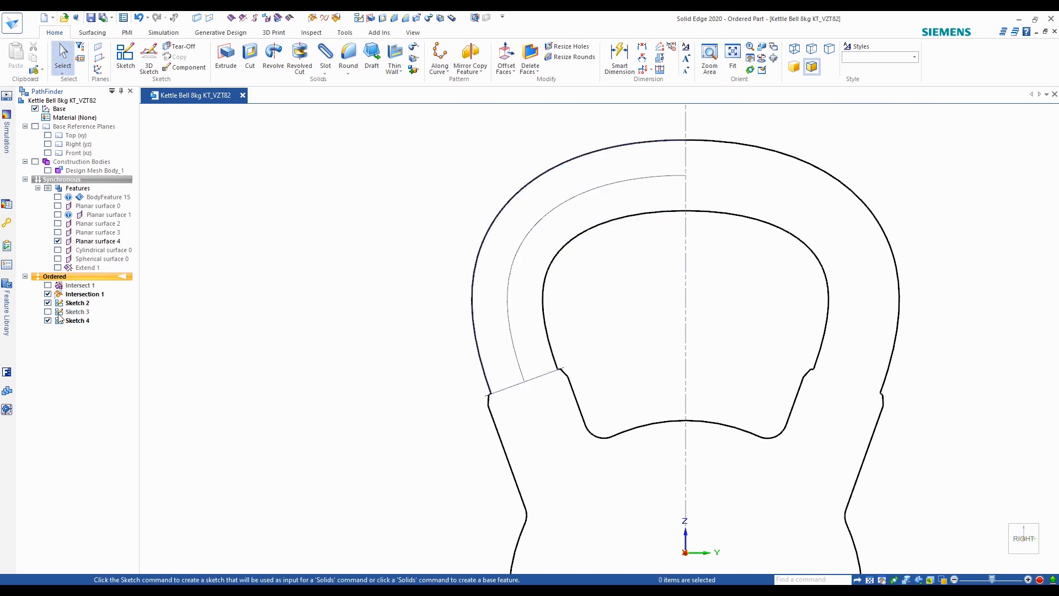
click(48, 302)
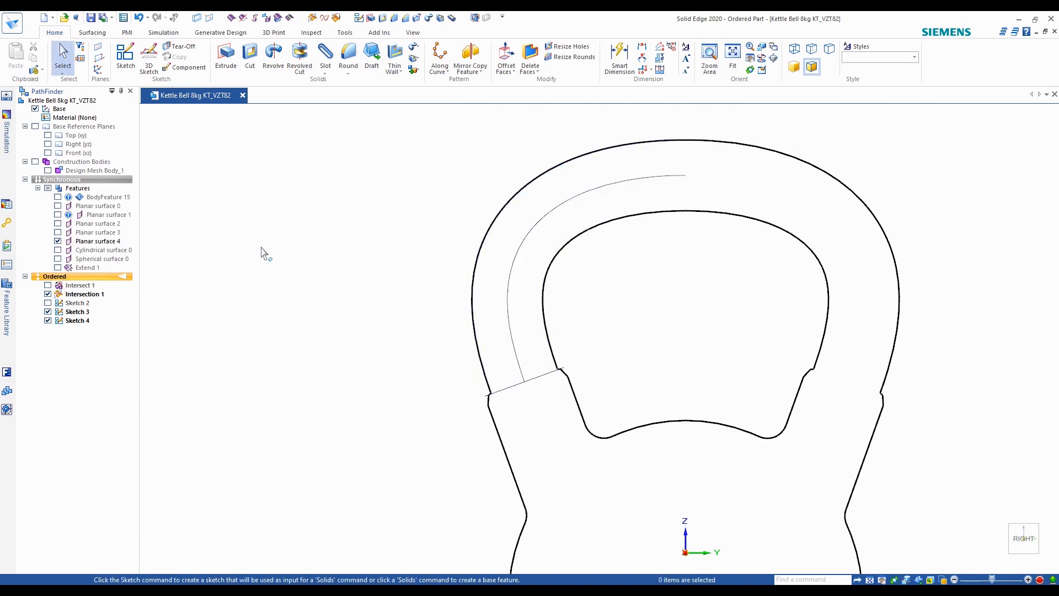
Create a swept surface with a single path and cross section, running the circle along Sketch 3's half handle curve
click(92, 32)
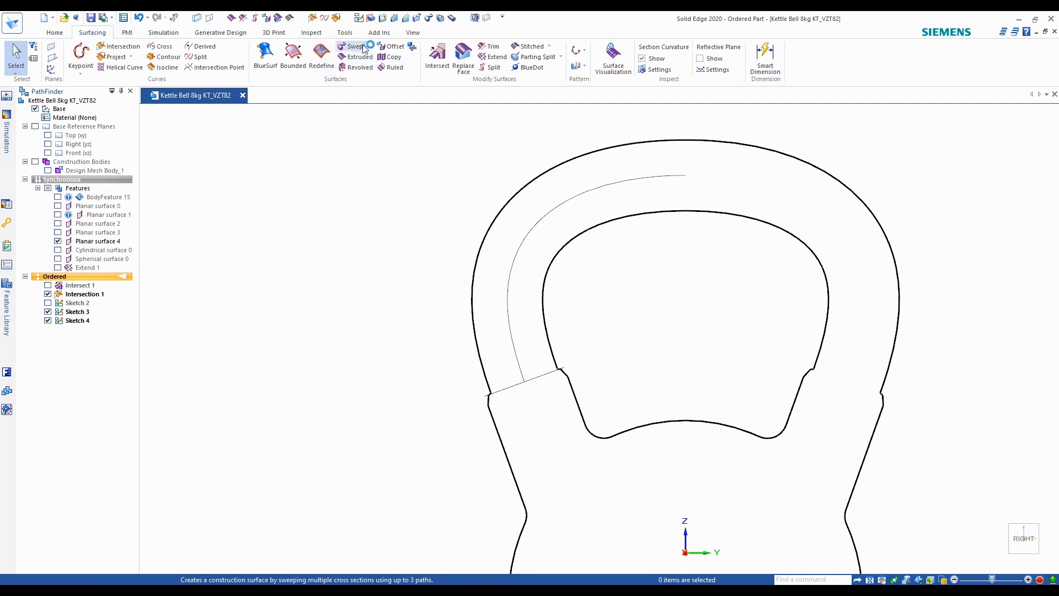
click(333, 412)
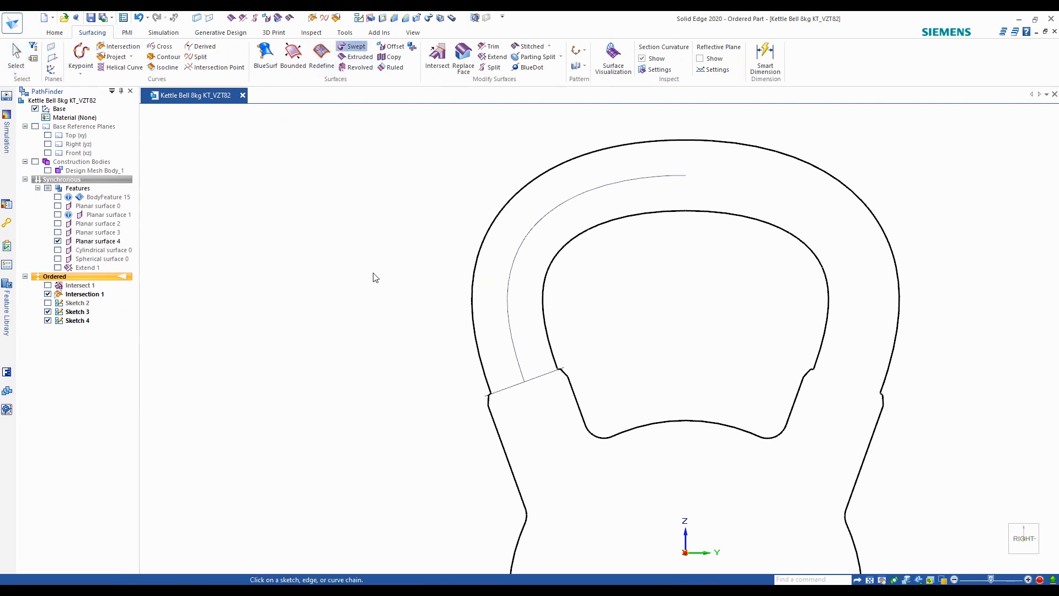
scroll(472, 220, up, 3)
scroll(511, 255, down, 2)
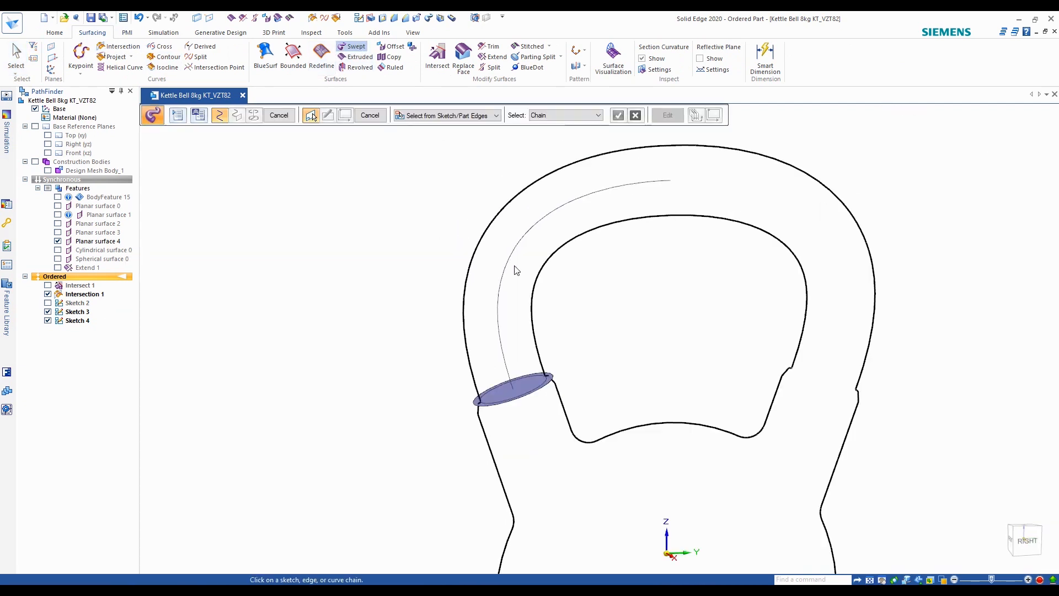
scroll(503, 243, up, 2)
click(508, 249)
right_click(317, 229)
click(545, 452)
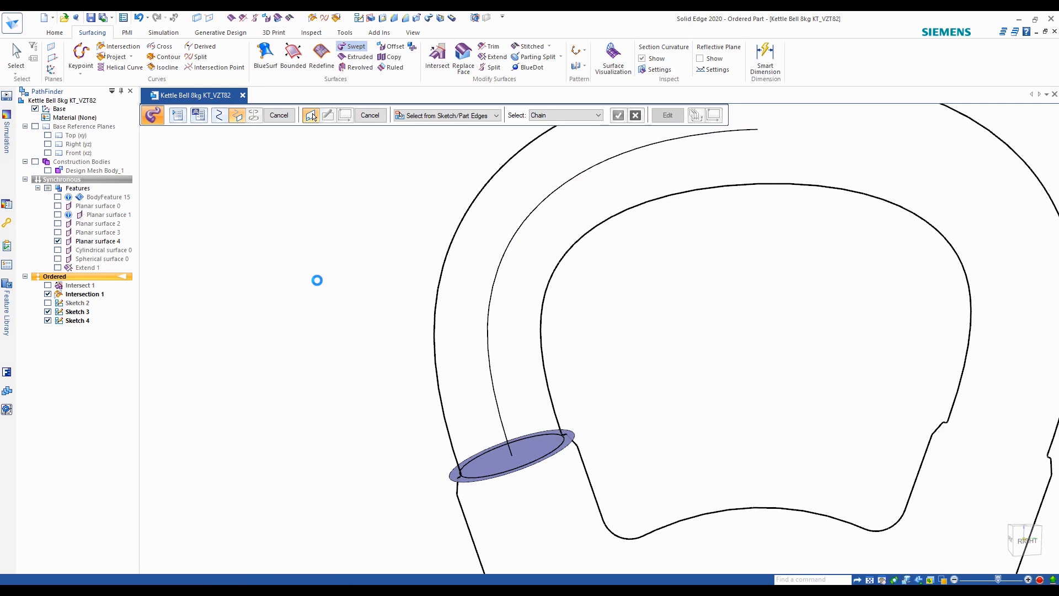
click(267, 116)
key(Escape)
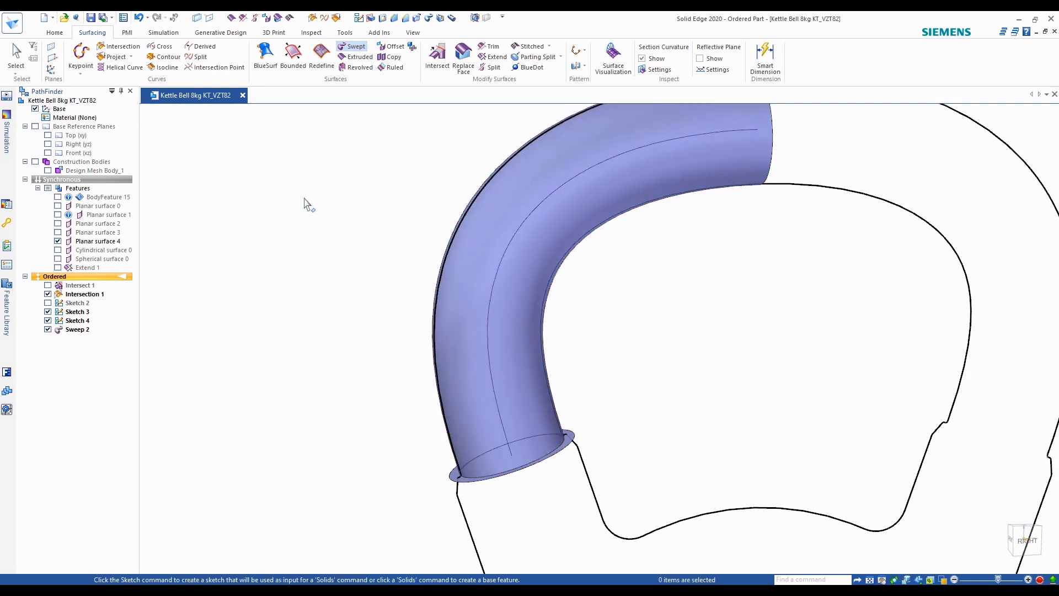
Inspect the smoothness of the new swept handle surface and its fit to the kettlebell outline in the right view
scroll(441, 116, down, 3)
scroll(497, 297, up, 6)
scroll(407, 354, down, 2)
scroll(501, 366, up, 1)
scroll(436, 336, down, 4)
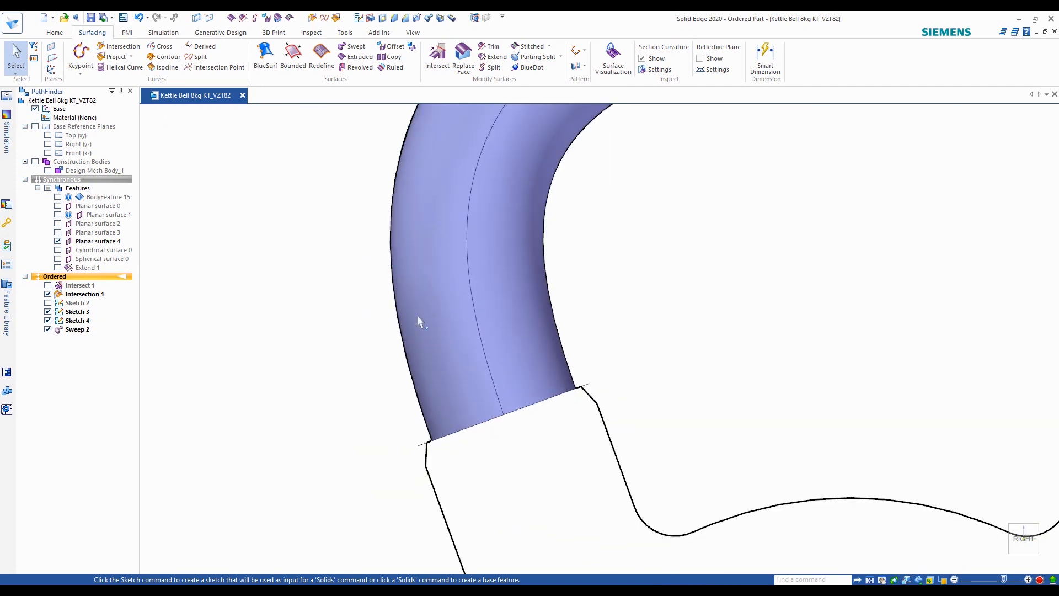
scroll(503, 259, down, 4)
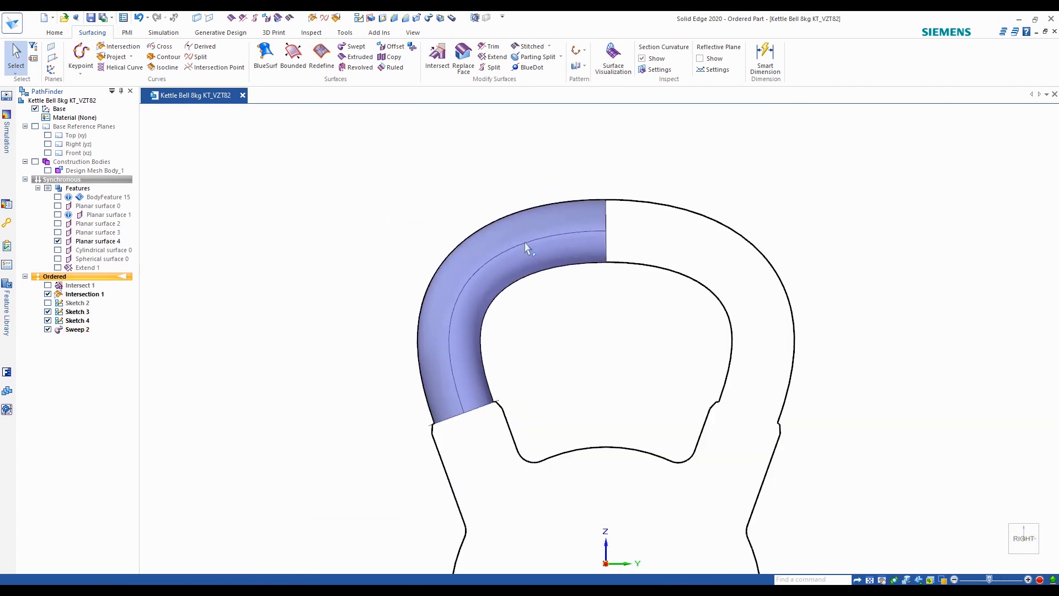
Show the base reference planes and check how the sweep's upper end meets the Front (xz) plane
click(36, 126)
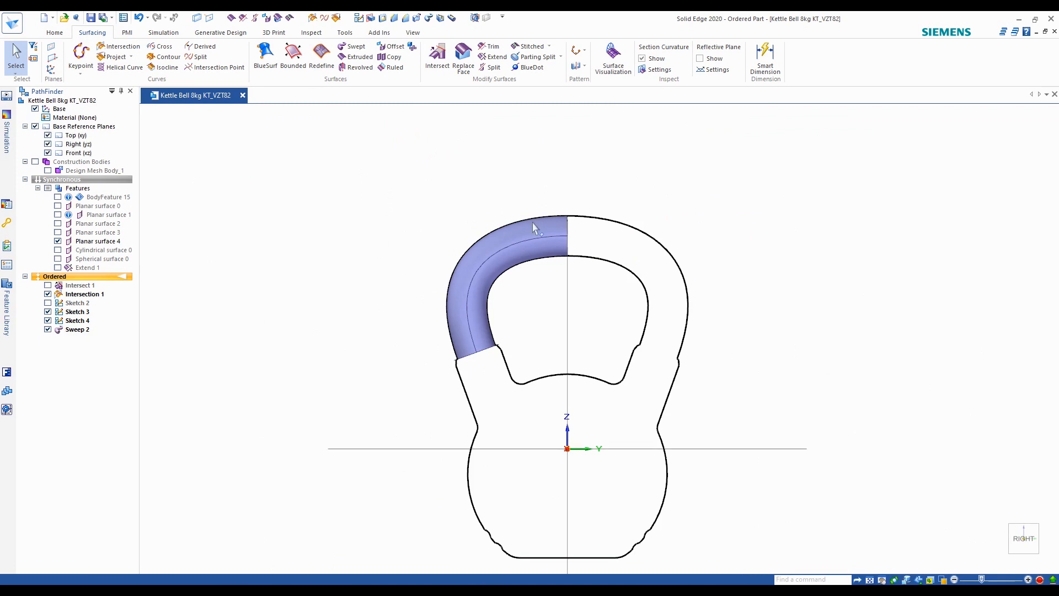
scroll(534, 229, up, 6)
scroll(585, 248, down, 3)
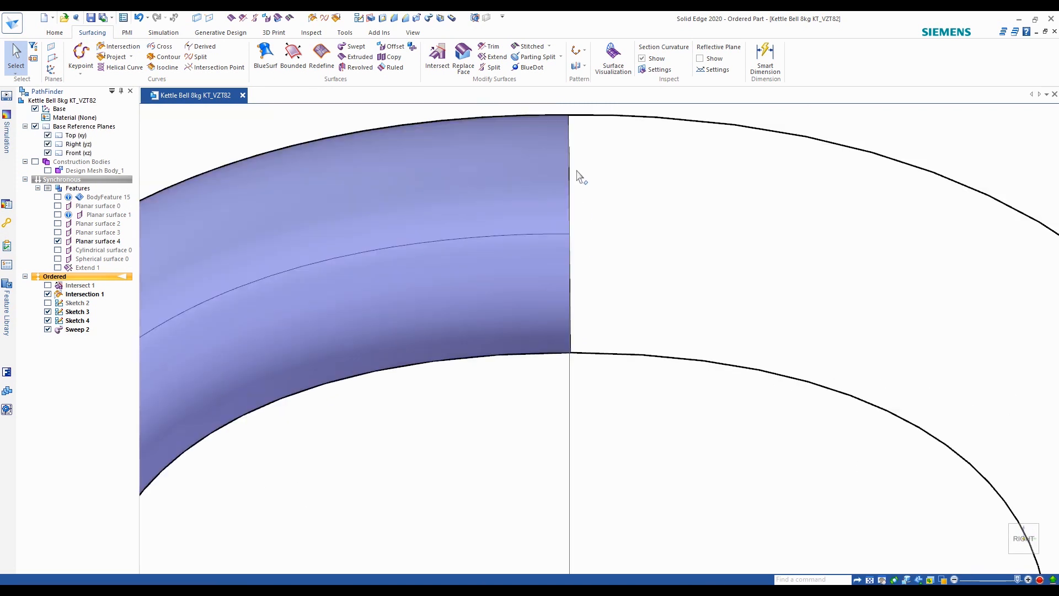
scroll(576, 158, up, 3)
scroll(593, 191, down, 3)
scroll(571, 290, up, 3)
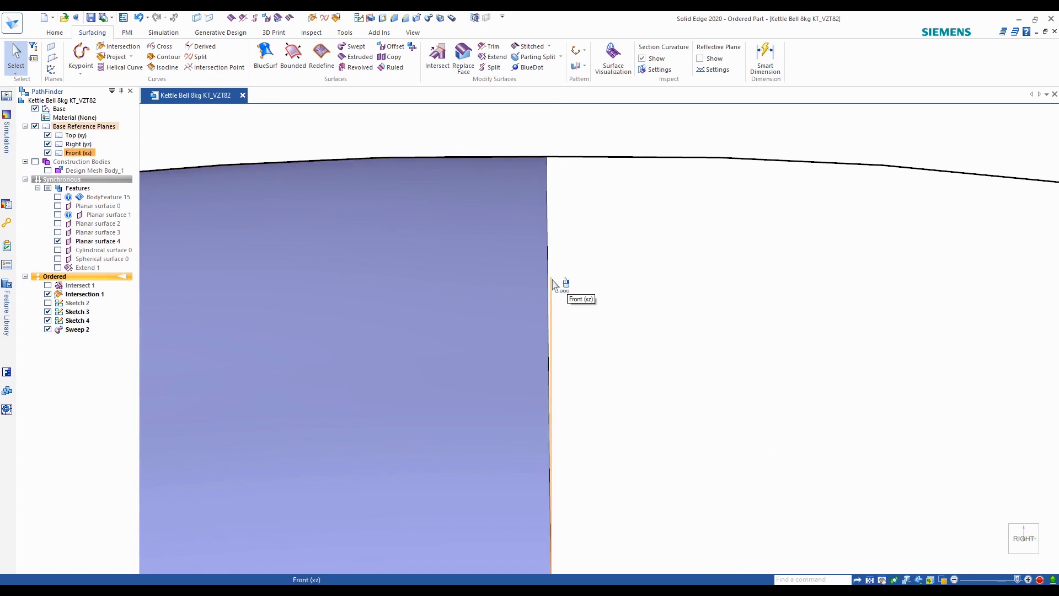
scroll(585, 265, down, 5)
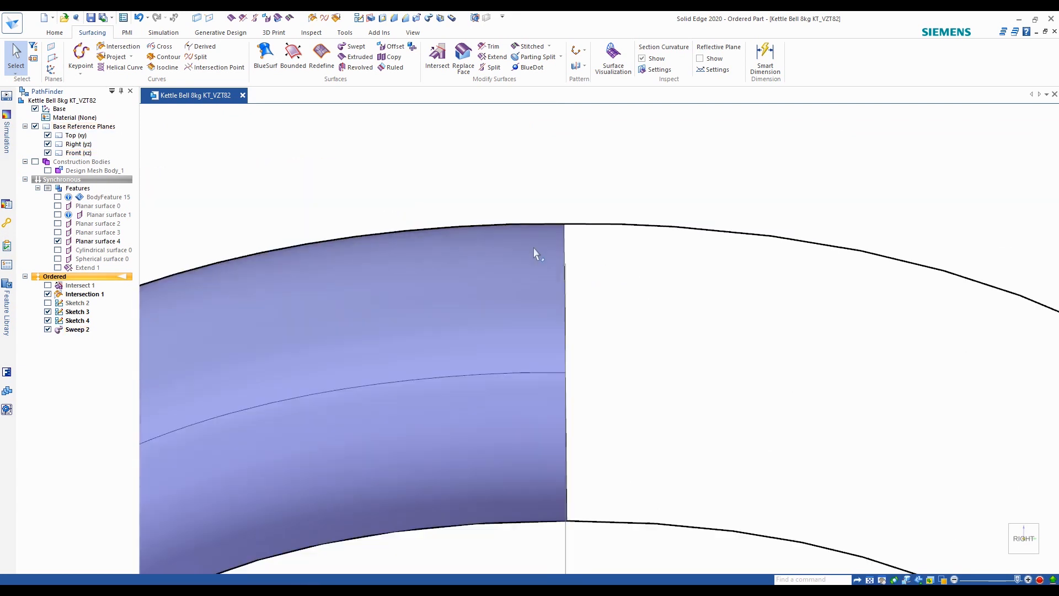
middle_drag(594, 232, 633, 220)
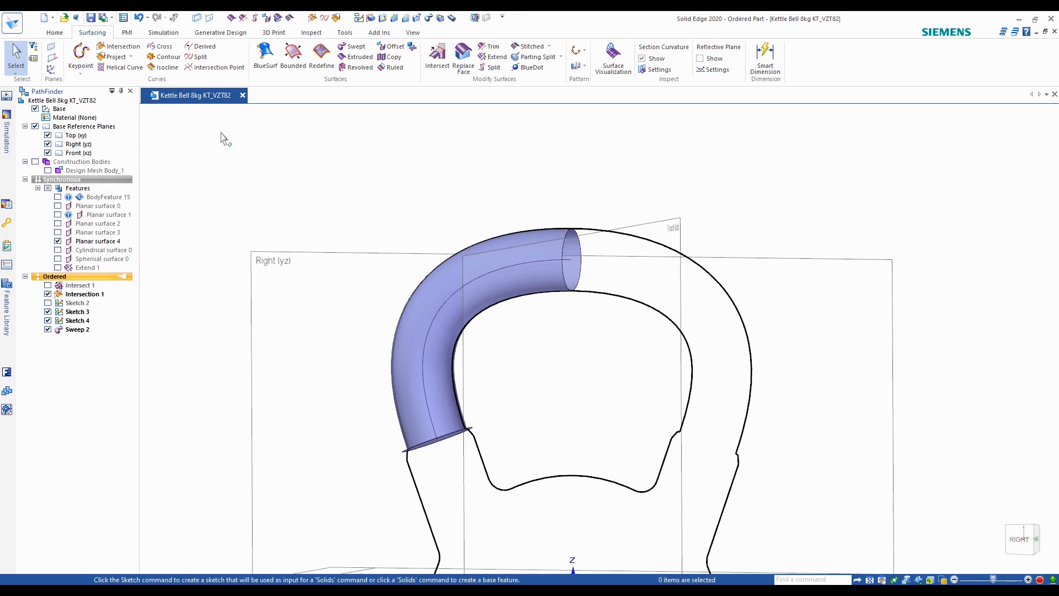
Extend the swept surface's open edge at the top of the handle by 2 mm, past the Front (xz) plane
click(492, 57)
scroll(567, 217, up, 5)
click(532, 198)
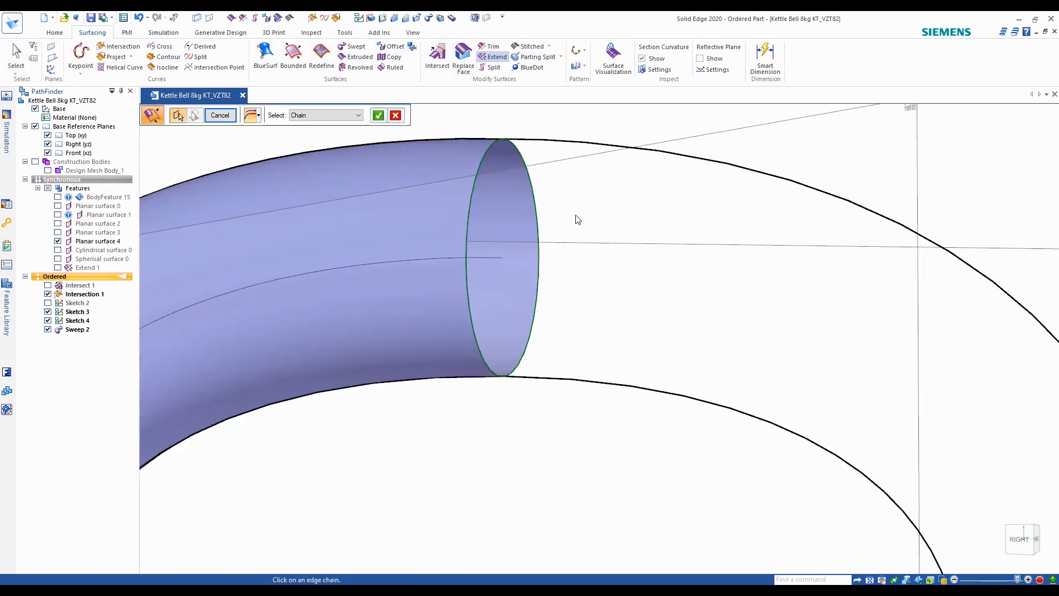
right_click(577, 216)
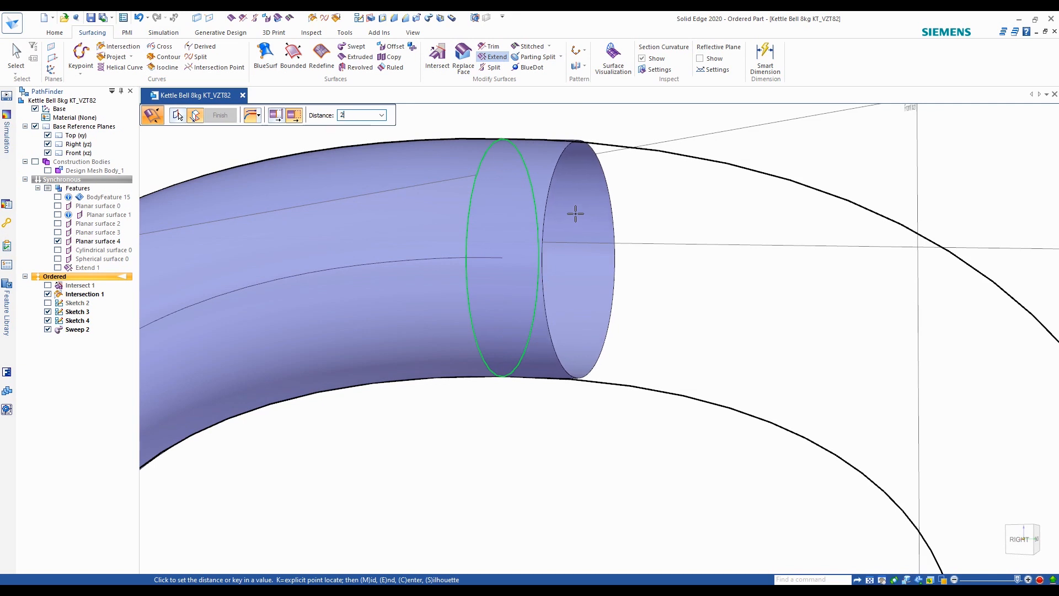
text(2)
key(Return)
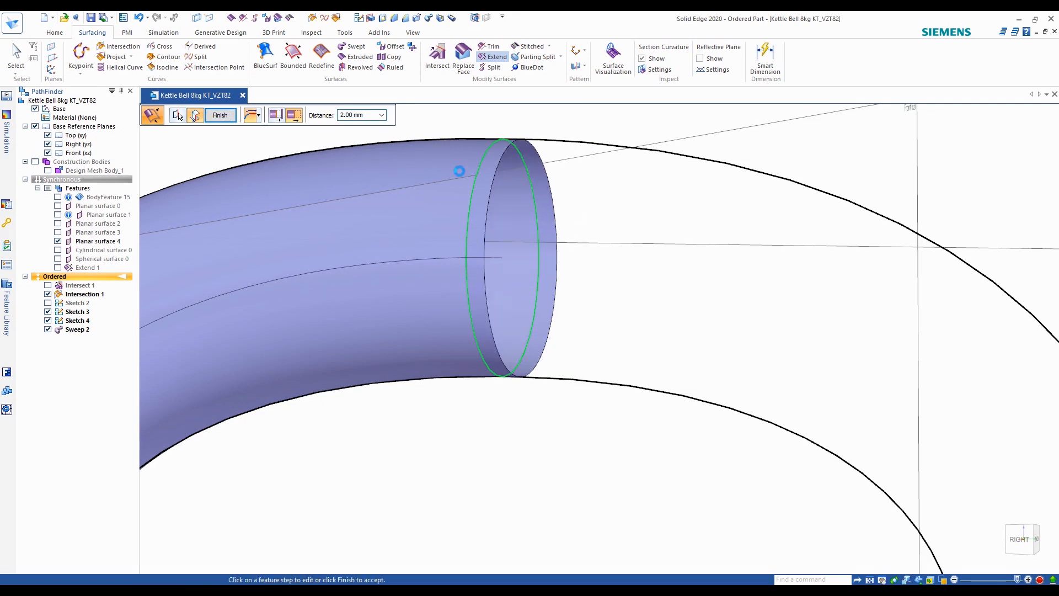
click(220, 115)
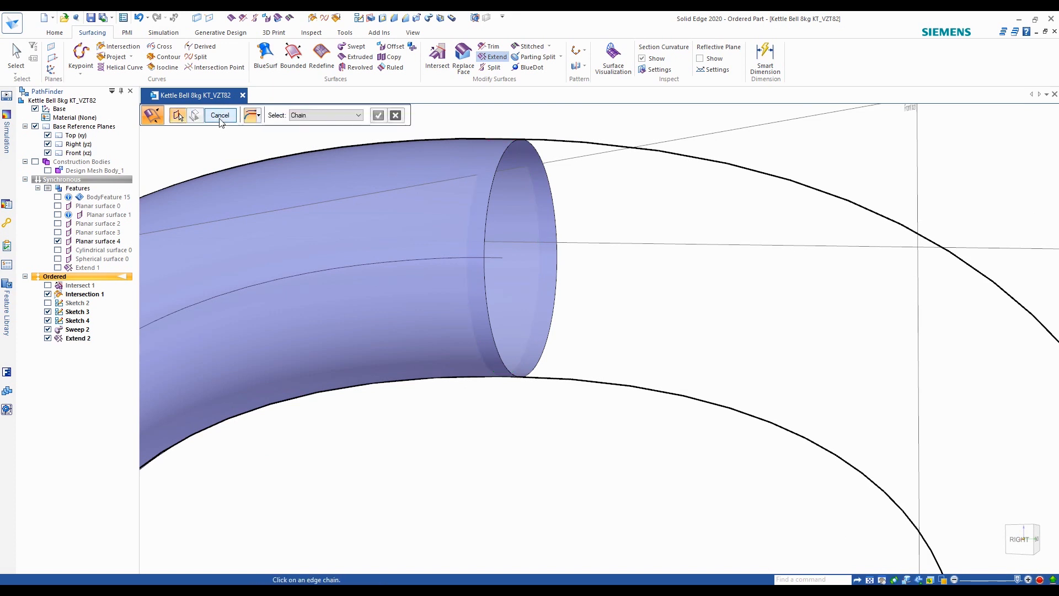
Trim the swept handle surface at the Front (xz) plane, removing the part that extends past it
click(219, 114)
scroll(538, 218, down, 4)
scroll(538, 218, down, 3)
middle_drag(728, 213, 468, 155)
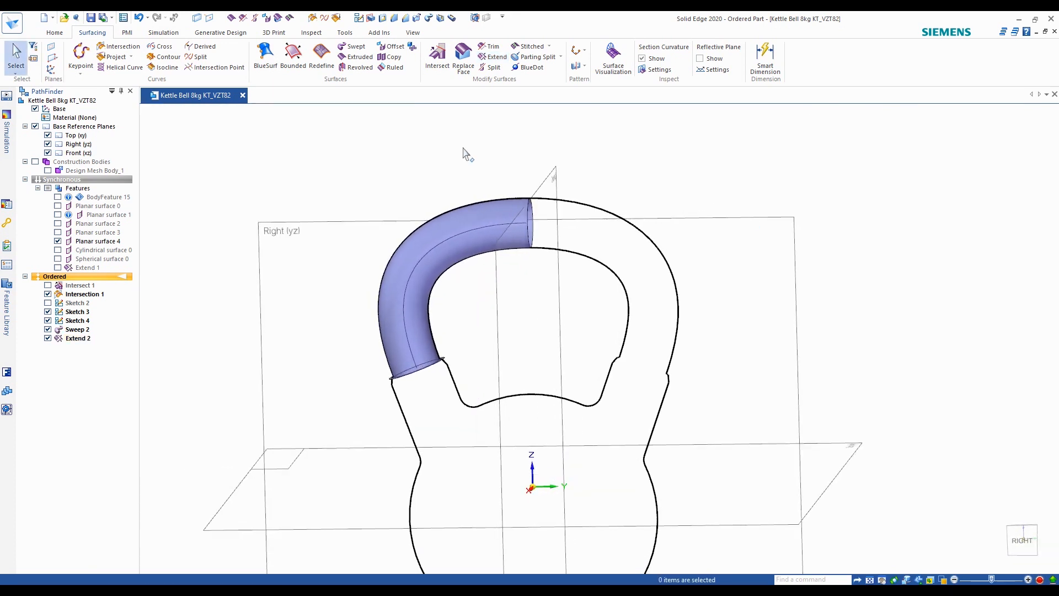
click(489, 45)
click(452, 226)
right_click(543, 158)
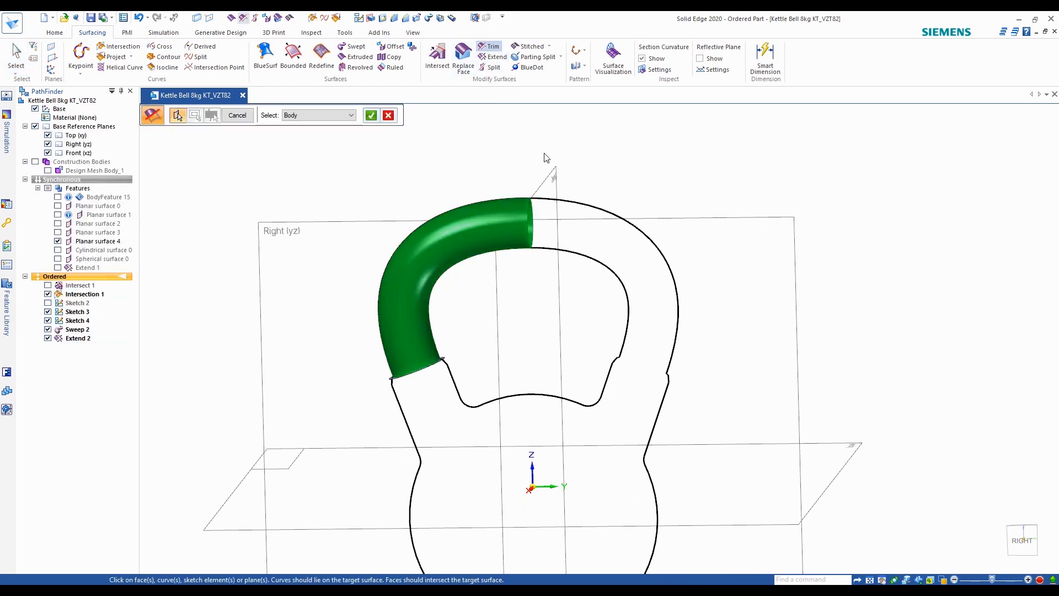
click(555, 172)
right_click(612, 168)
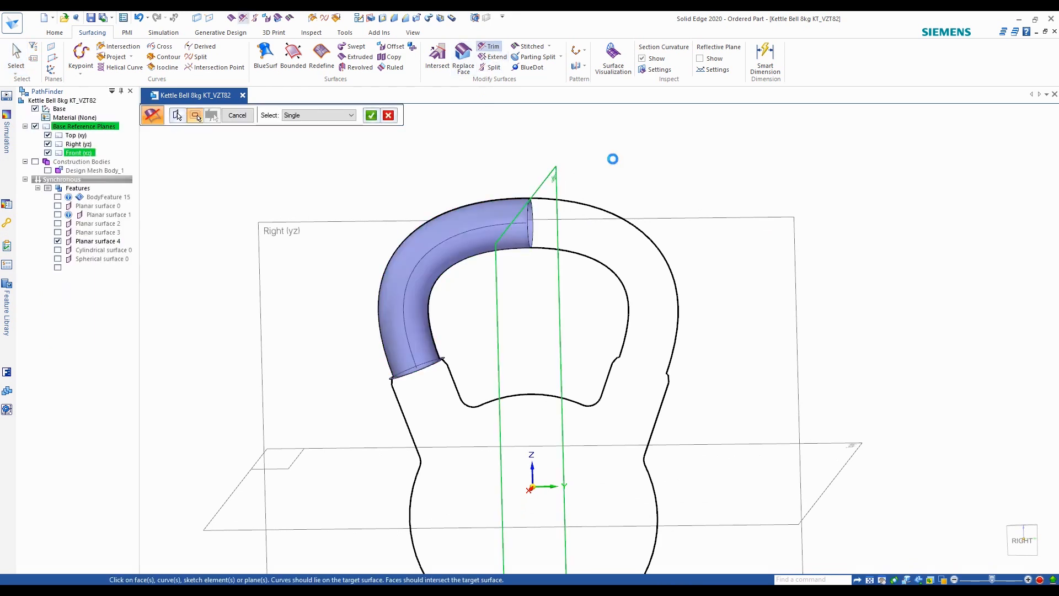
click(1022, 539)
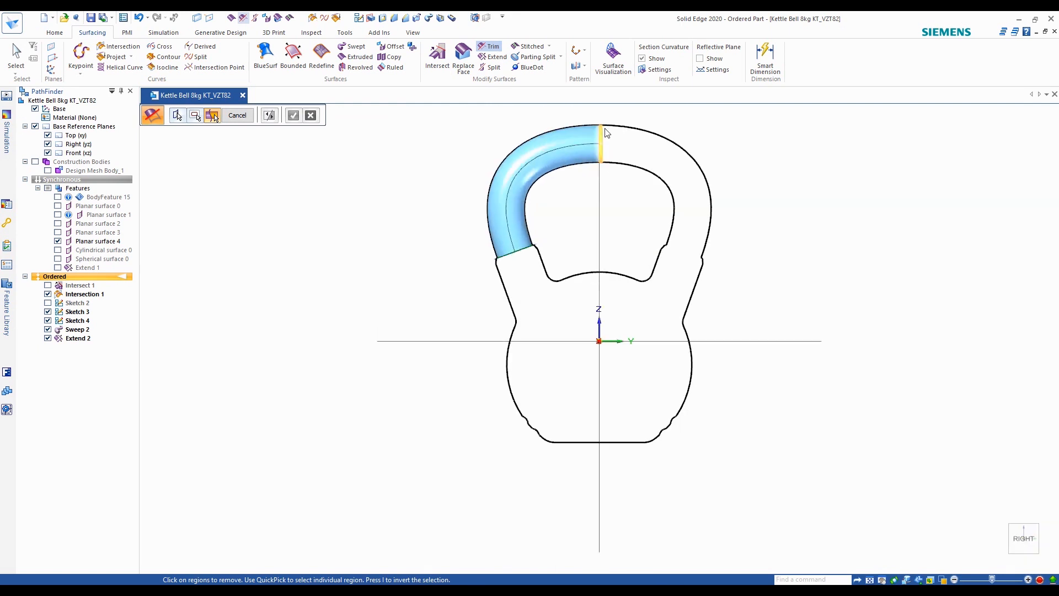
scroll(600, 130, up, 6)
click(563, 144)
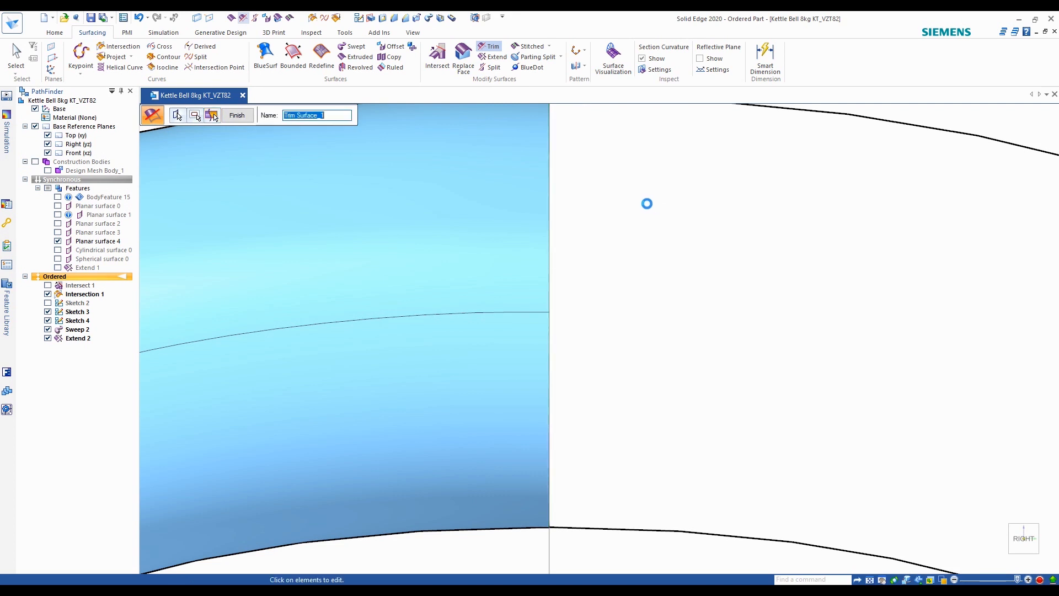
scroll(649, 206, down, 1)
click(237, 116)
scroll(610, 196, down, 3)
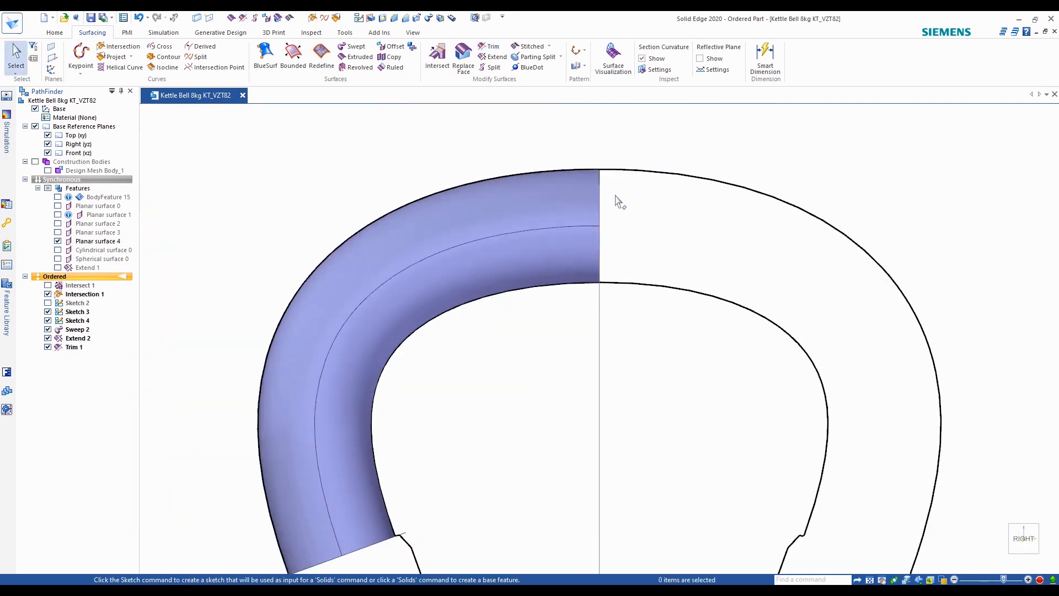
Show Cylindrical surface 0 and hide Intersection 1, Sketch 3 and Sketch 4
scroll(533, 331, up, 4)
scroll(593, 276, down, 3)
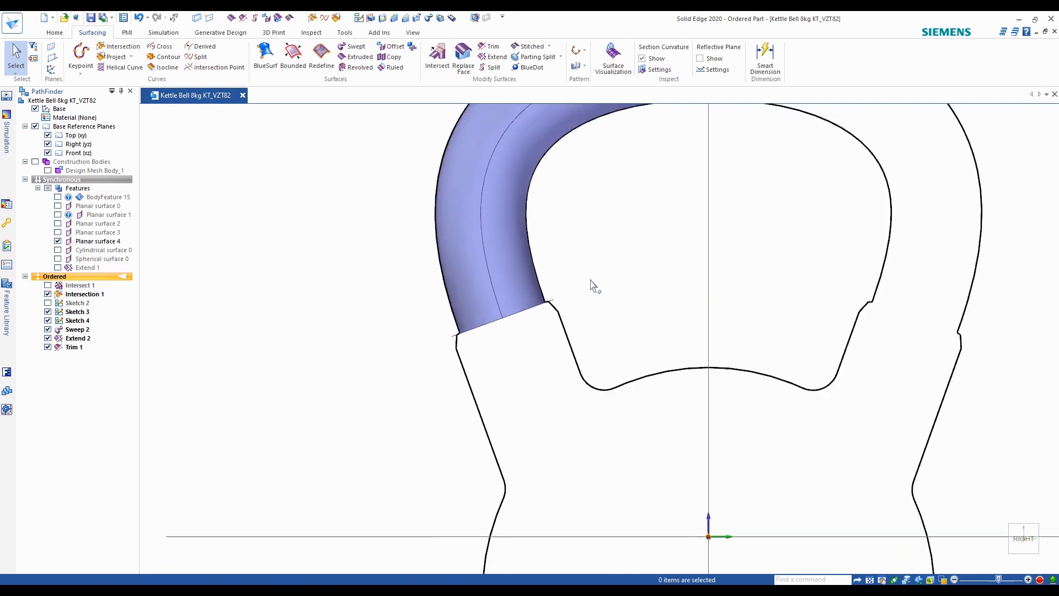
middle_drag(361, 212, 366, 229)
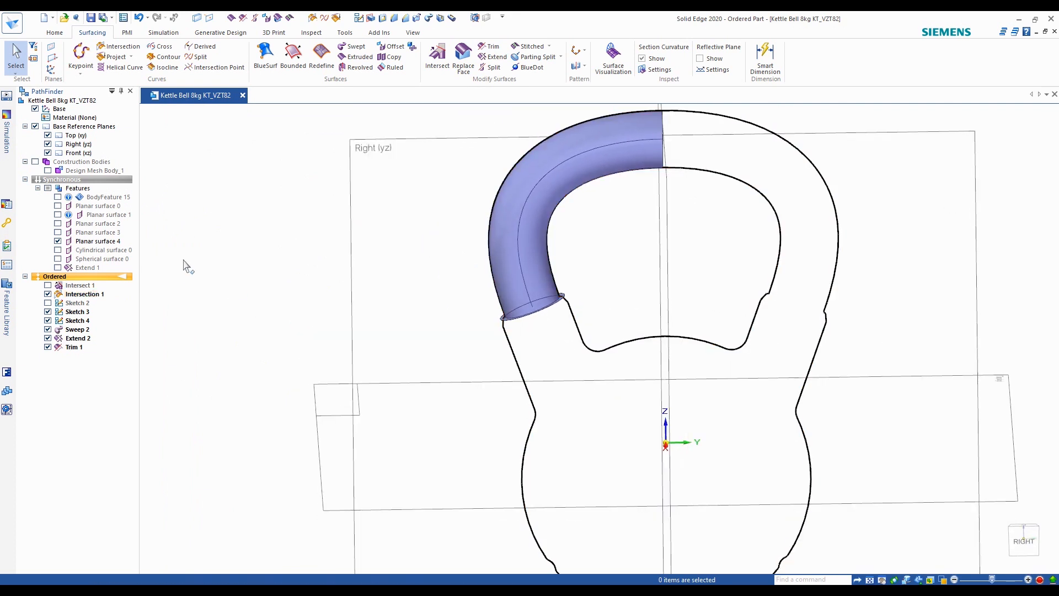
click(58, 250)
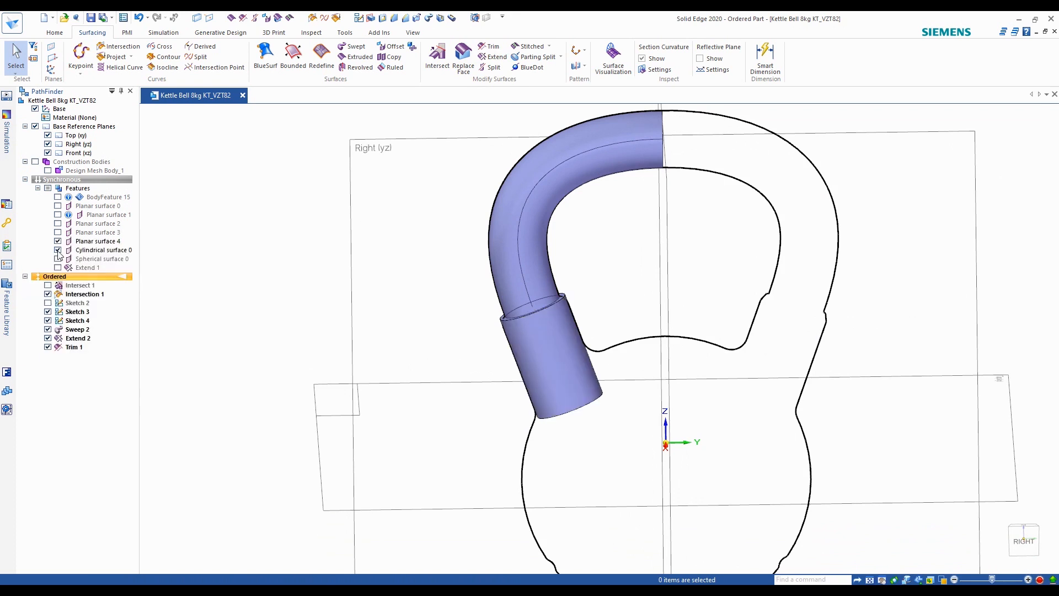
middle_drag(622, 363, 441, 287)
click(48, 294)
middle_drag(338, 171, 337, 209)
click(48, 311)
mouse_move(397, 179)
middle_down()
mouse_move(390, 260)
mouse_move(383, 218)
middle_up()
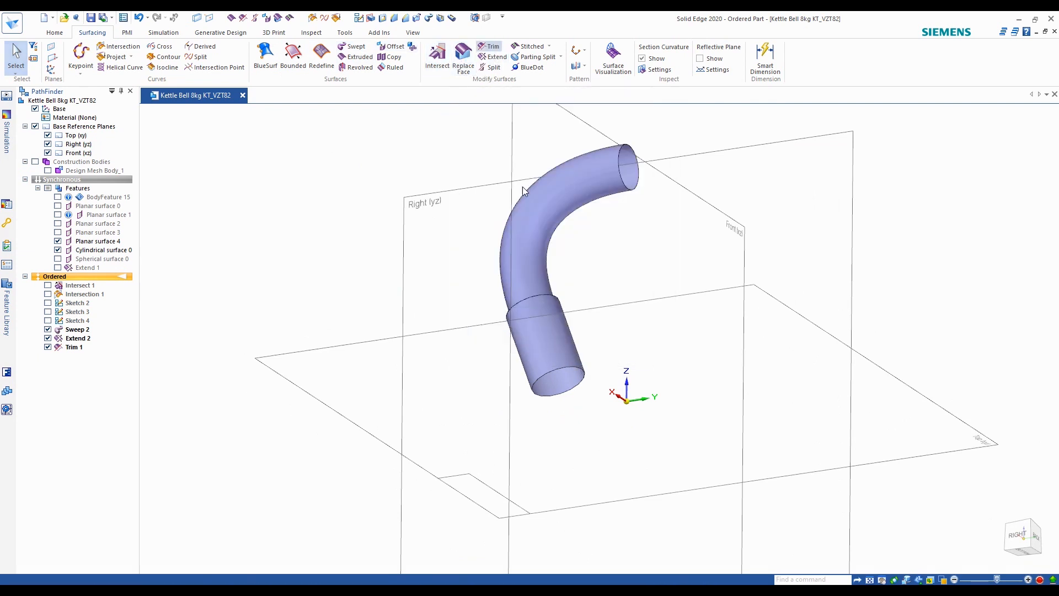
Trim the planar surface at the cylinder's upper end with the handle surface, removing the circular region inside the handle
click(490, 46)
scroll(611, 293, up, 2)
middle_drag(611, 293, 588, 230)
middle_drag(580, 325, 544, 317)
scroll(544, 317, up, 5)
click(627, 383)
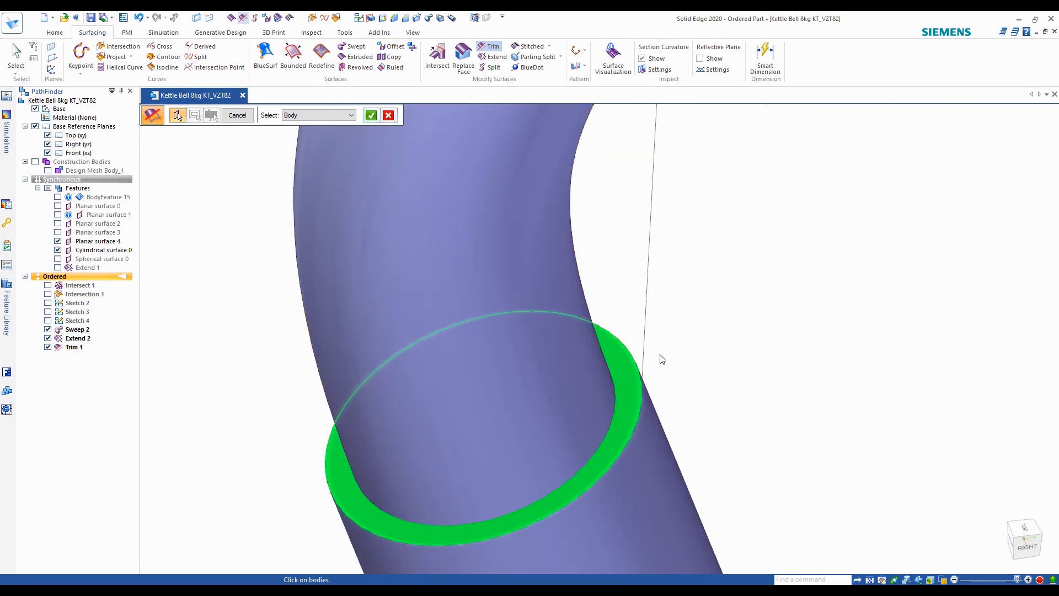
right_click(758, 308)
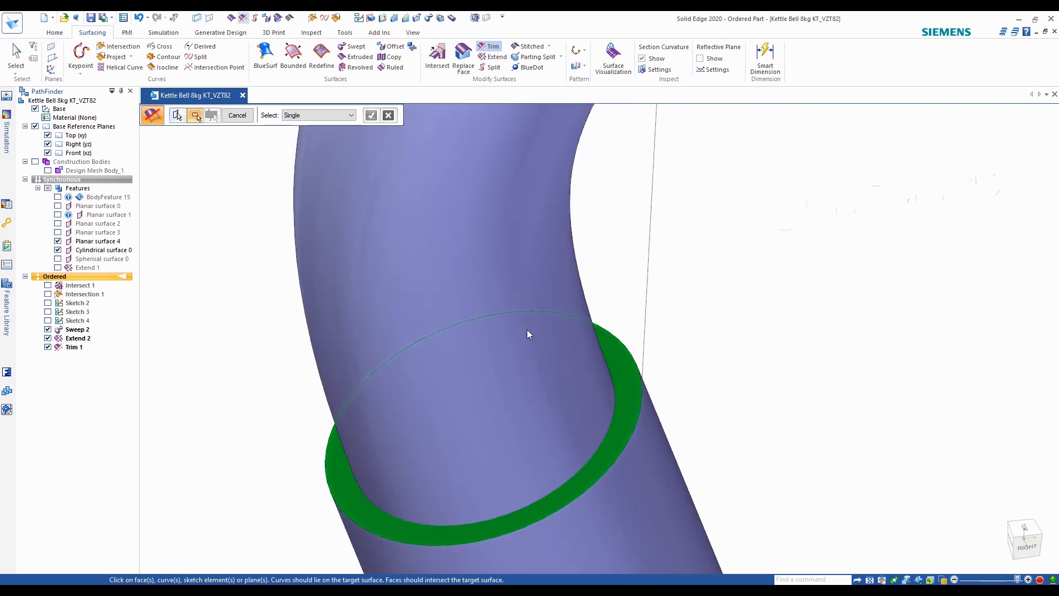
scroll(471, 296, down, 5)
scroll(471, 296, up, 4)
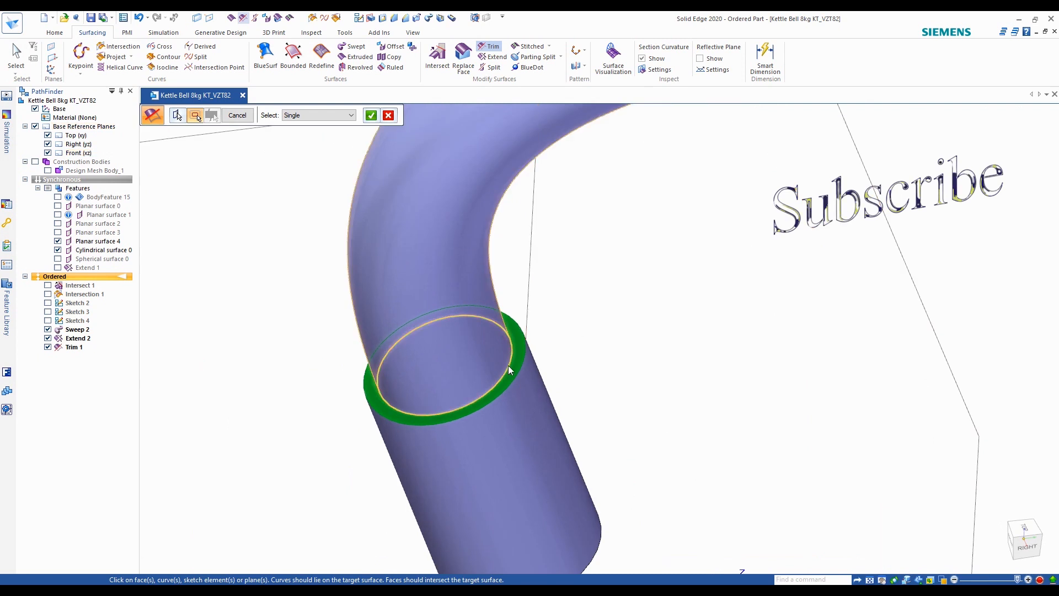
scroll(618, 337, down, 3)
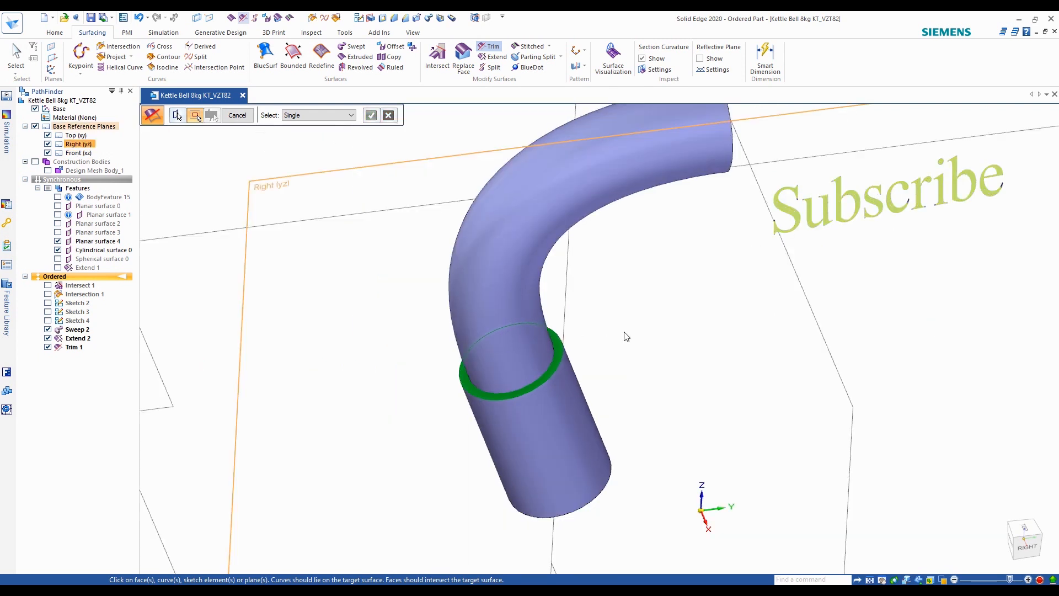
scroll(492, 199, up, 3)
click(492, 199)
right_click(646, 318)
middle_drag(643, 314, 601, 214)
scroll(584, 446, up, 3)
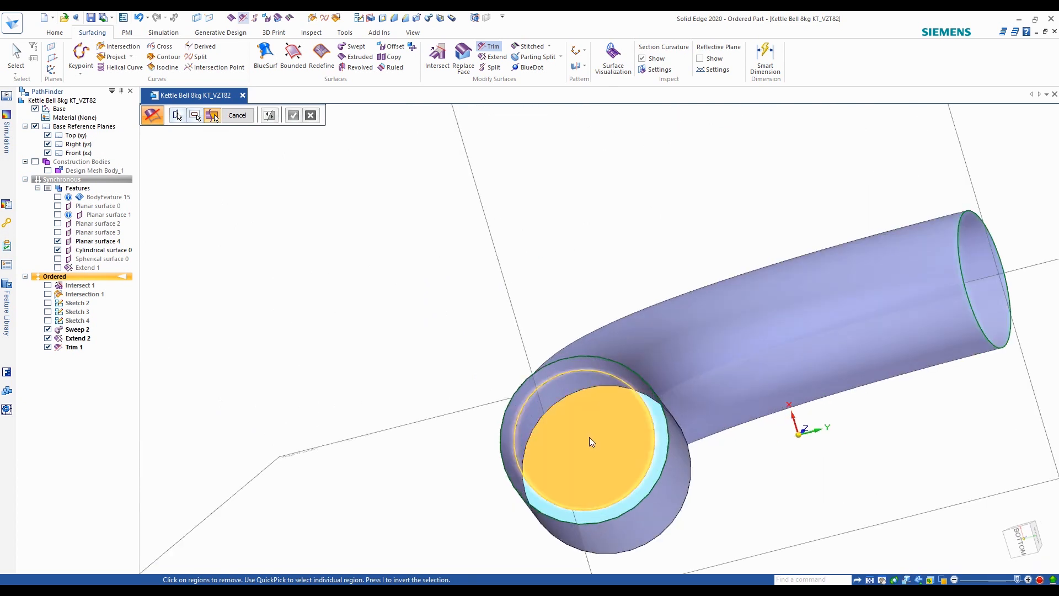
click(588, 439)
right_click(398, 301)
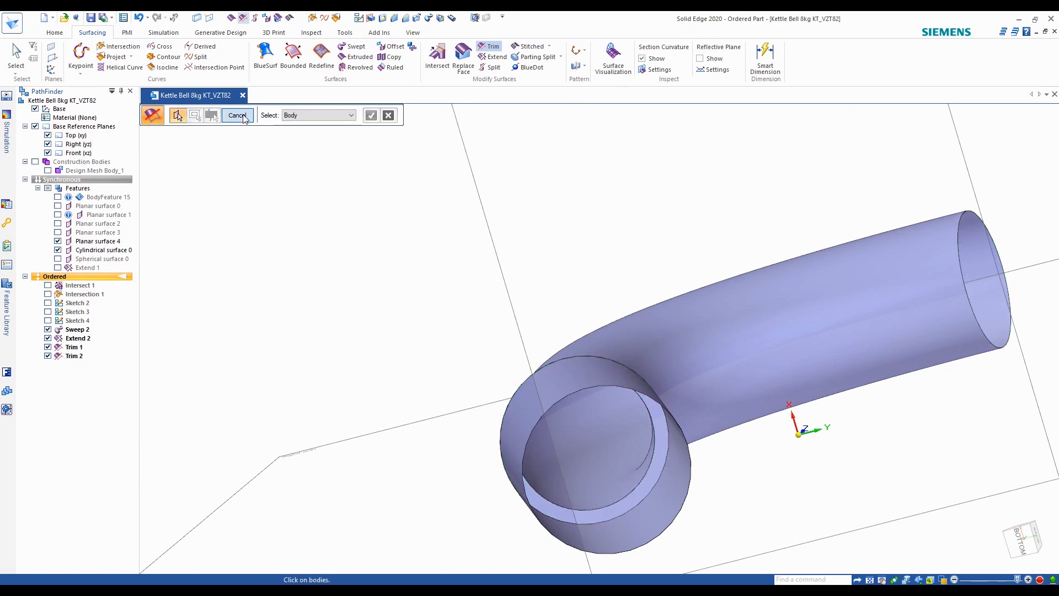
click(237, 115)
Cap the handle's open end at the Front plane with a bounded surface
scroll(416, 260, down, 2)
click(415, 260)
middle_drag(416, 260, 708, 397)
middle_drag(608, 230, 905, 456)
click(1018, 535)
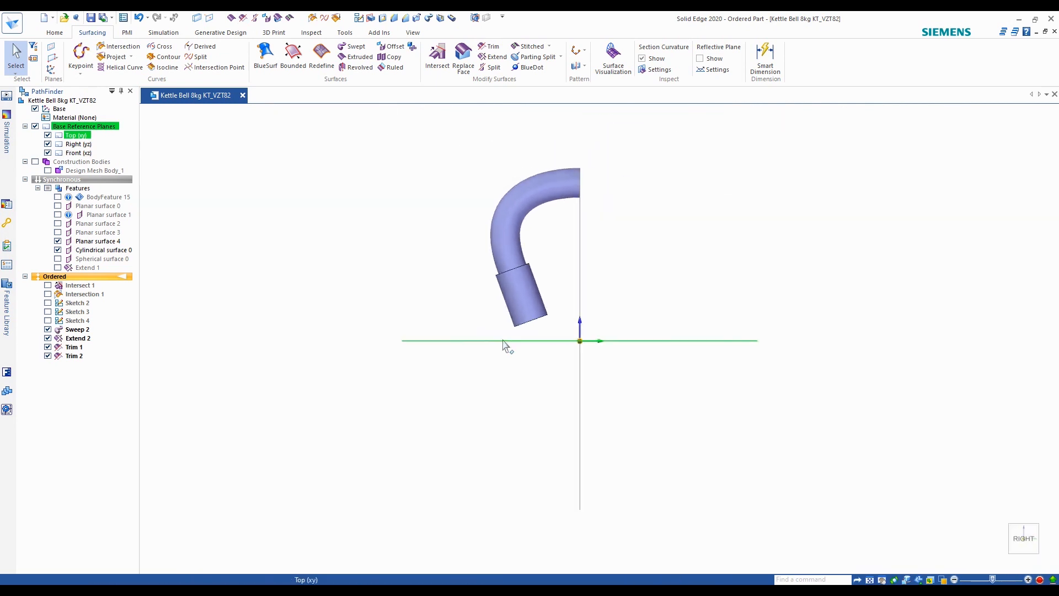
scroll(525, 208, up, 3)
scroll(525, 207, down, 2)
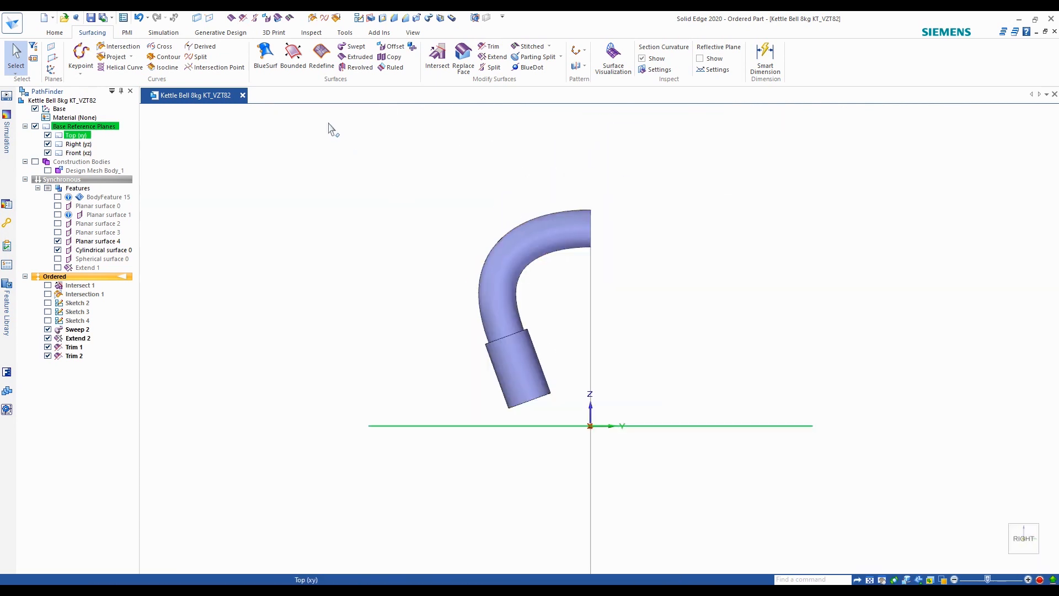
scroll(645, 252, down, 1)
scroll(588, 308, up, 4)
middle_drag(586, 321, 514, 334)
scroll(681, 229, down, 2)
scroll(627, 301, up, 5)
click(627, 302)
scroll(484, 193, down, 5)
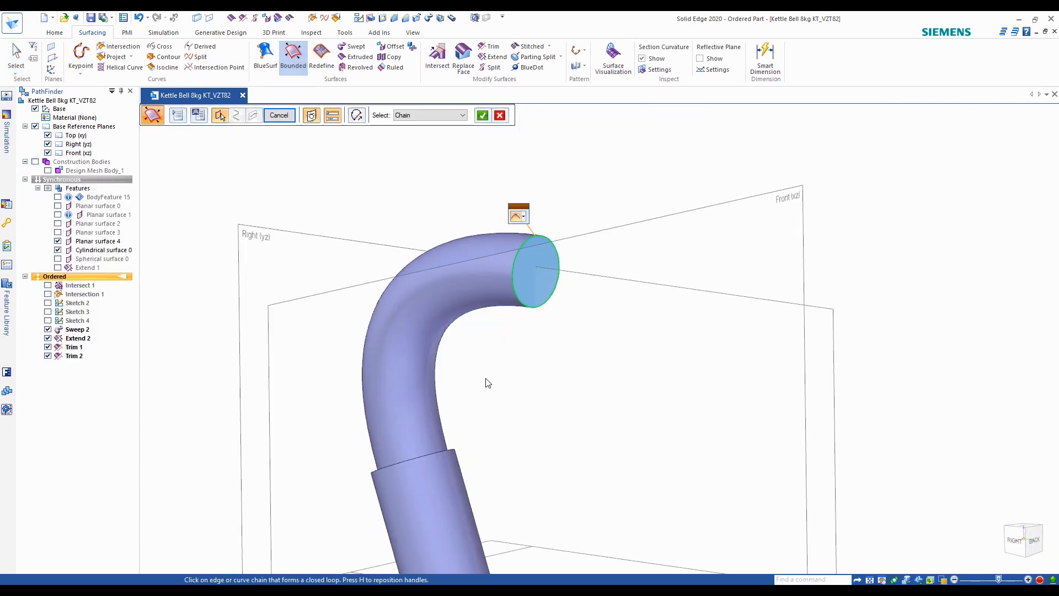
scroll(486, 493, up, 1)
click(473, 531)
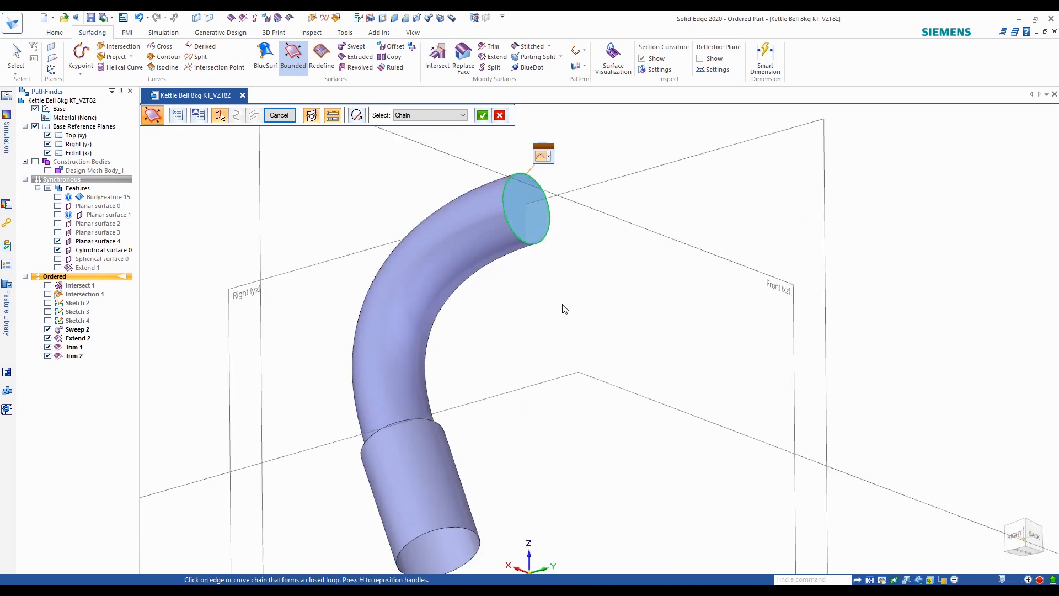
right_click(342, 155)
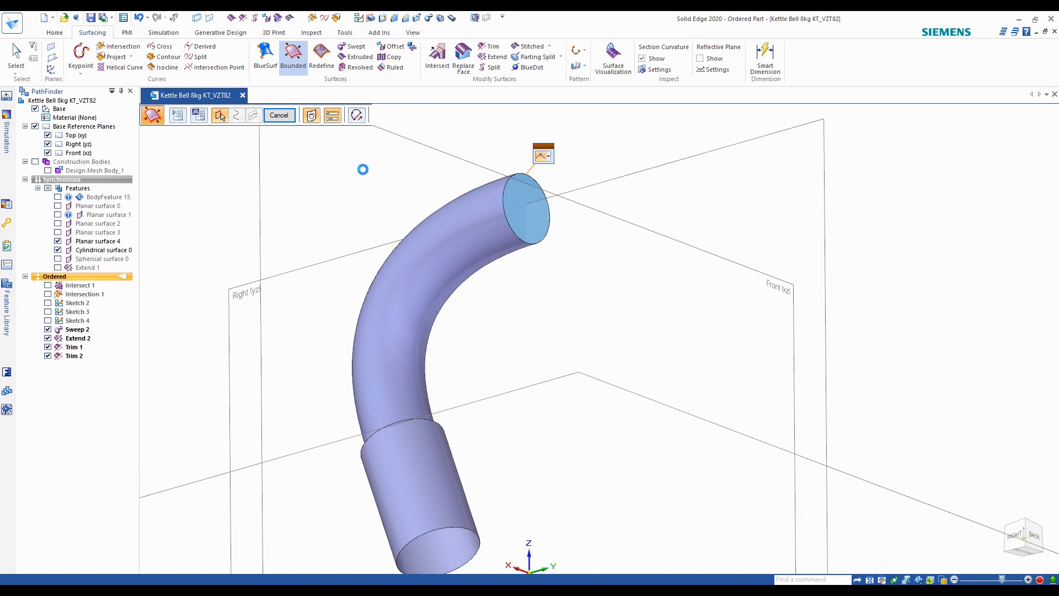
click(279, 115)
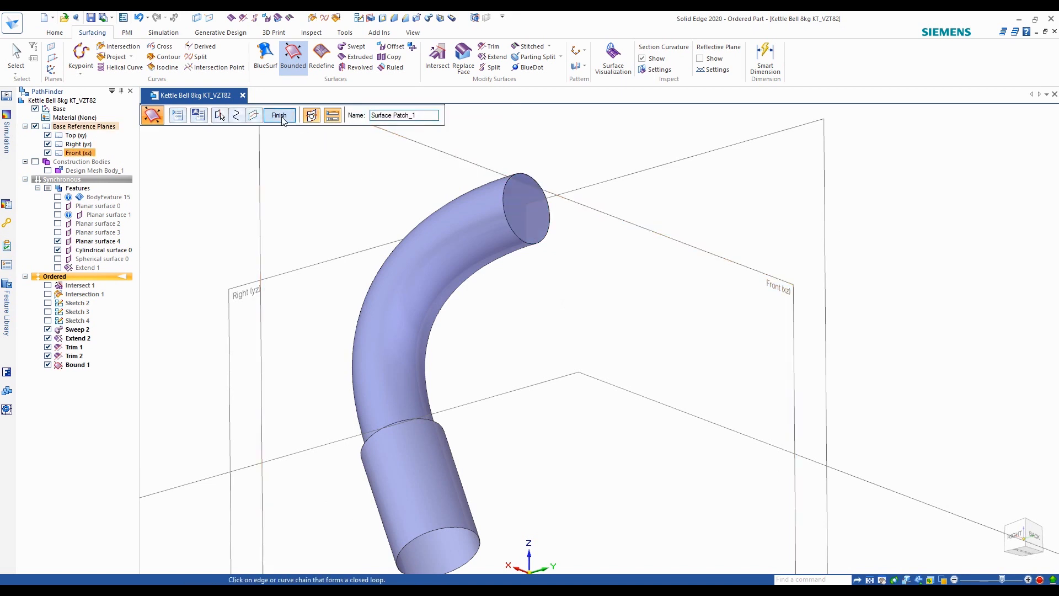
Close the cylinder's open lower end with a second bounded surface
click(425, 534)
right_click(550, 285)
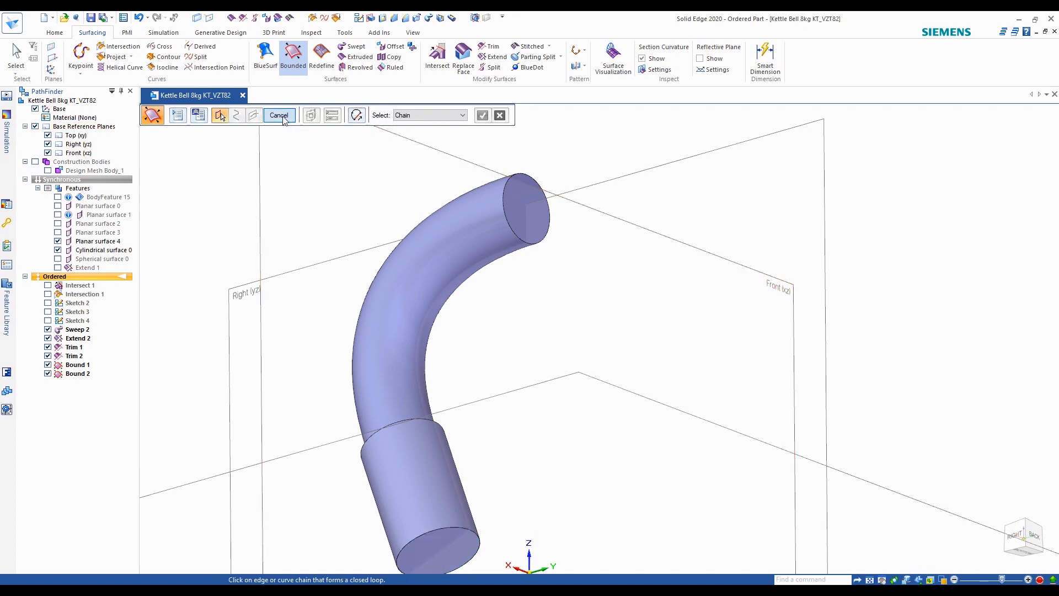
click(283, 119)
Show Intersect 1 with its base surfaces, hide Spherical surface 0, and orient the model to the right view
scroll(485, 218, down, 3)
middle_drag(651, 261, 733, 322)
click(1020, 534)
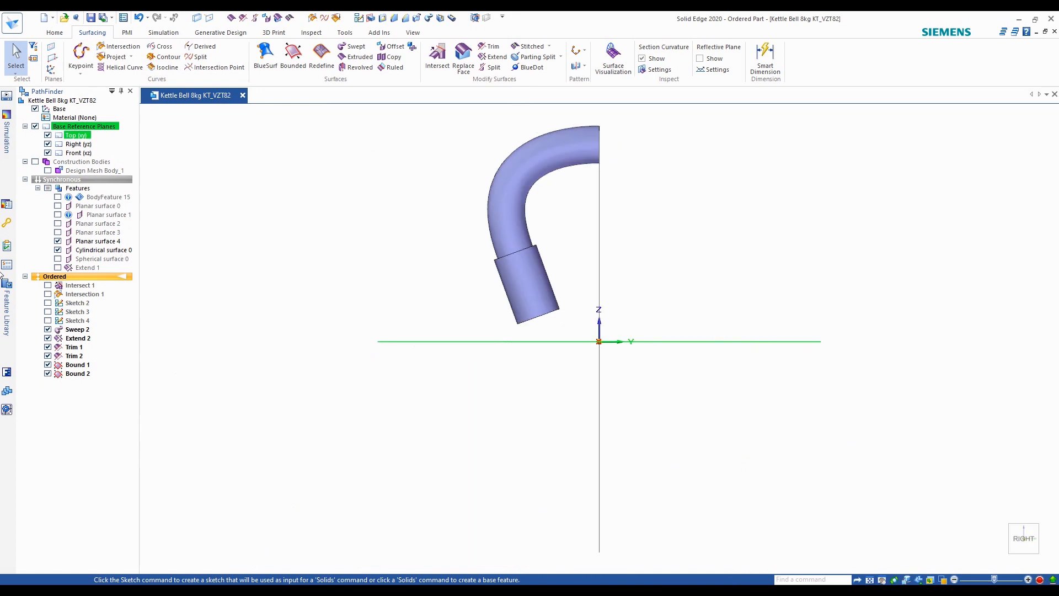
click(48, 286)
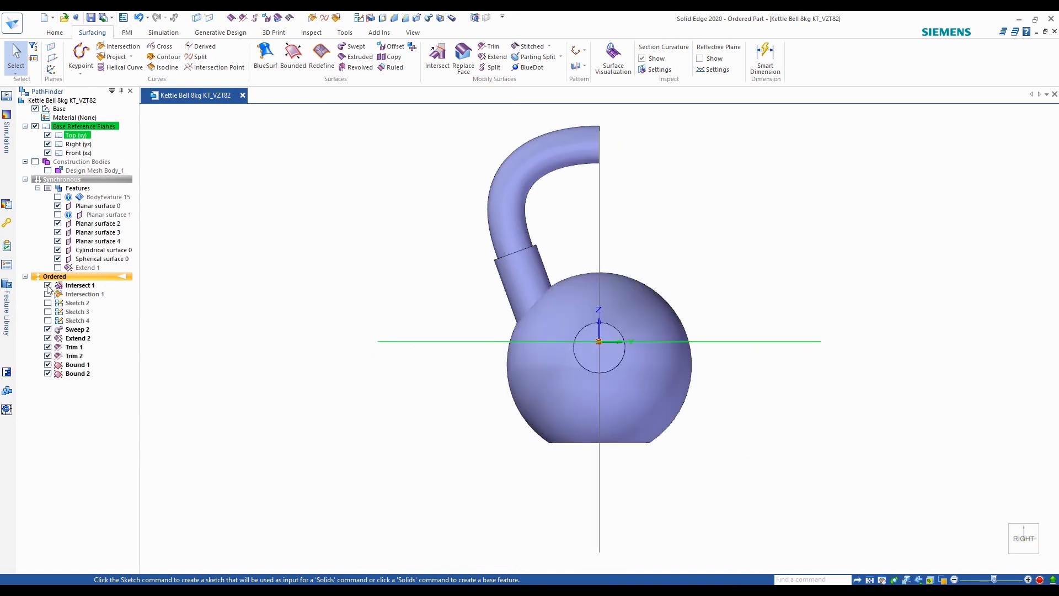
scroll(483, 276, up, 3)
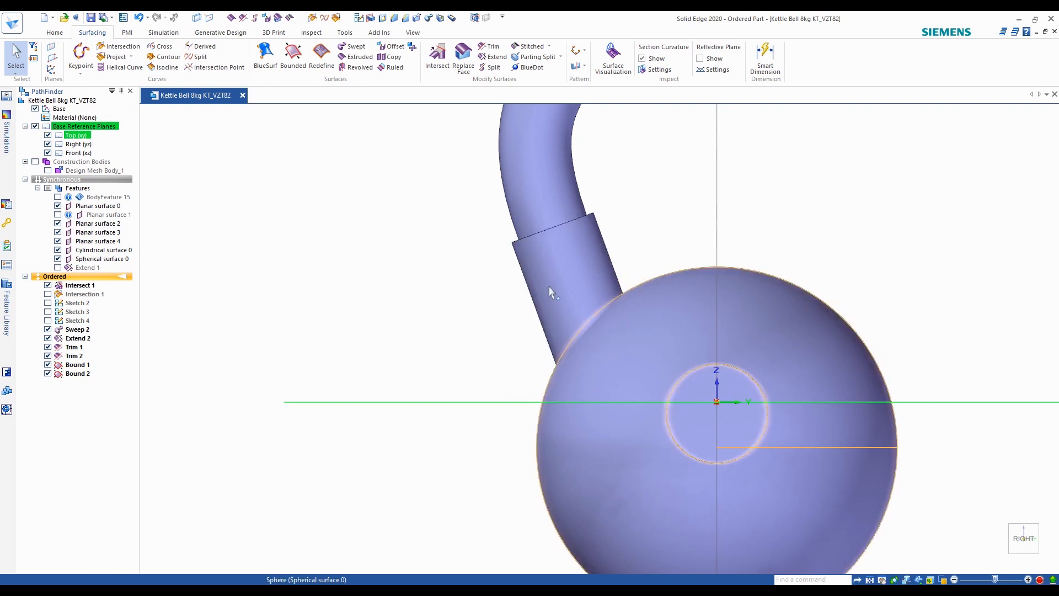
click(47, 285)
scroll(416, 365, down, 3)
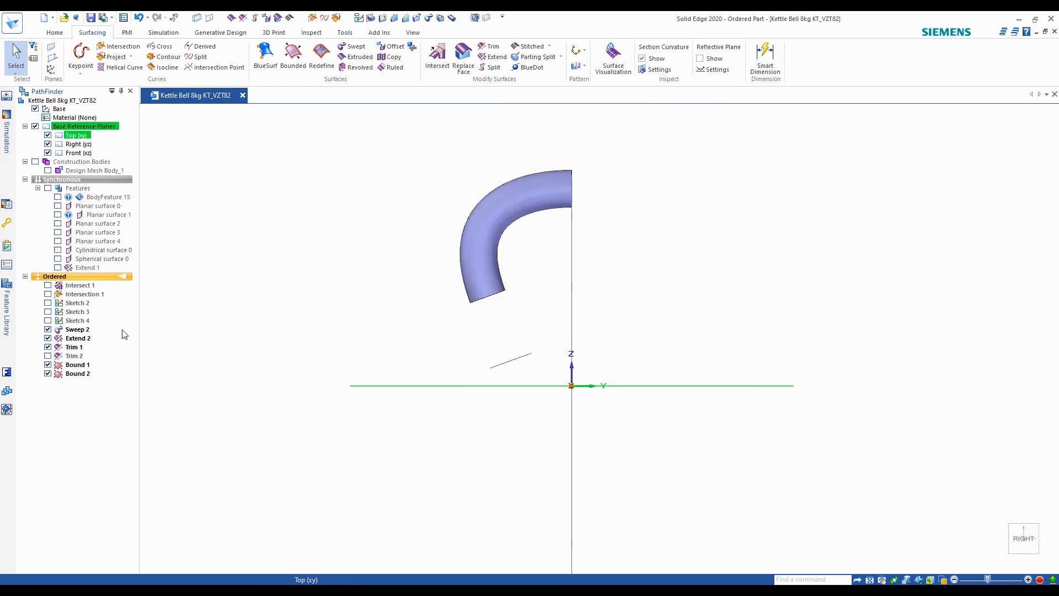
click(47, 285)
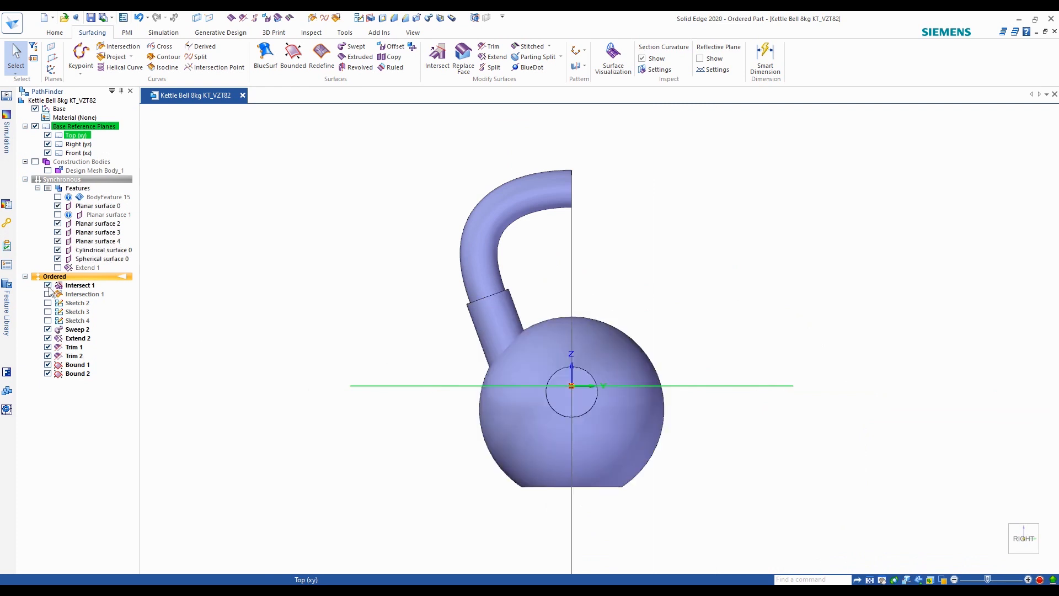
click(58, 259)
scroll(539, 302, up, 1)
mouse_move(539, 303)
middle_down()
mouse_move(456, 243)
mouse_move(477, 284)
mouse_move(523, 302)
middle_up()
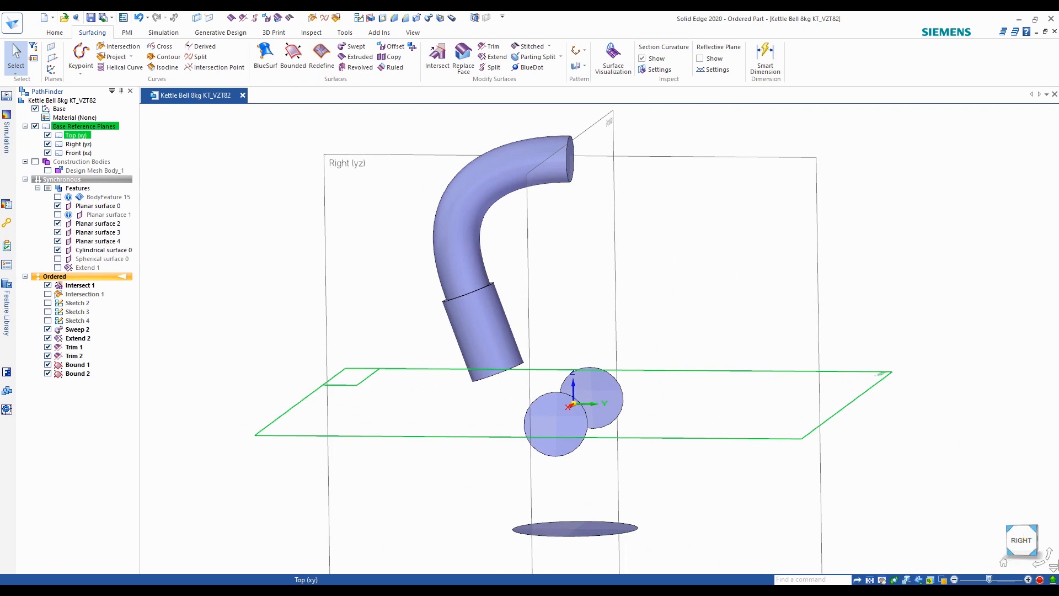
click(1020, 539)
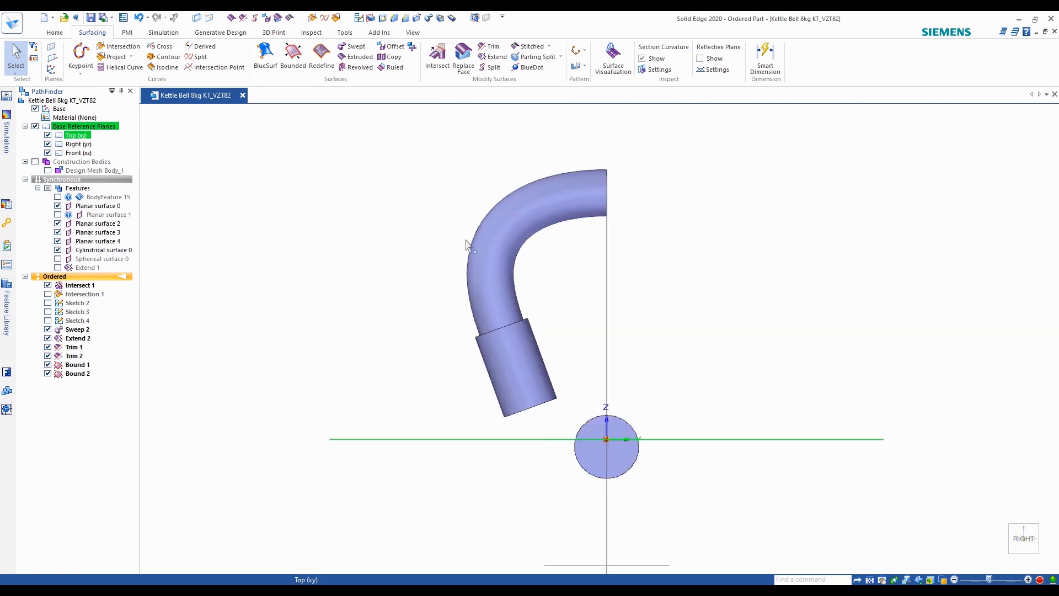
Stitch the handle, collar, cylinder and end cap surfaces into a solid, declining to make it the part's base feature
click(525, 46)
click(599, 278)
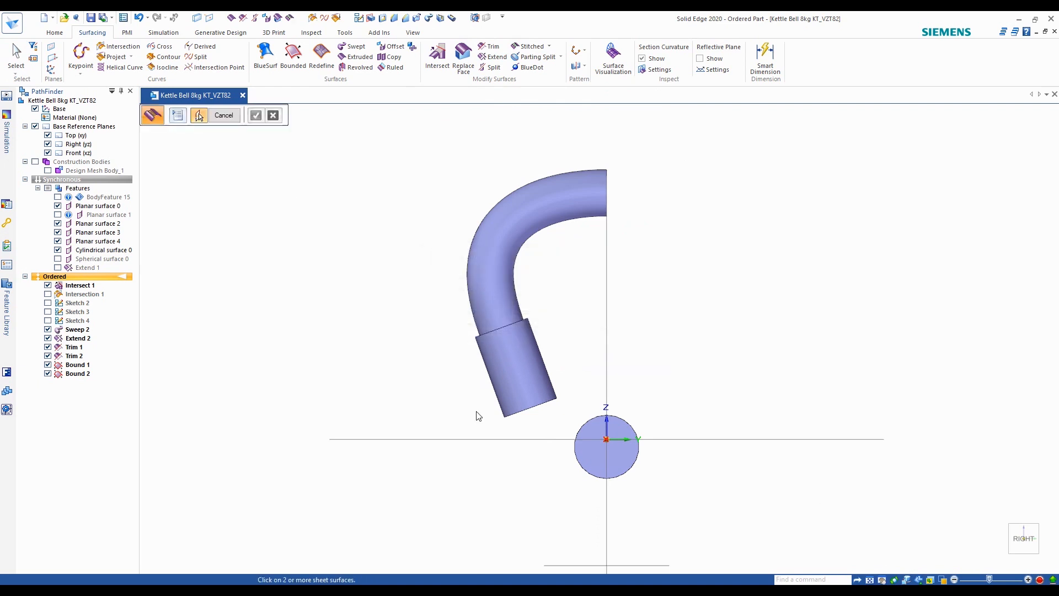
drag(470, 428, 624, 143)
drag(402, 136, 636, 415)
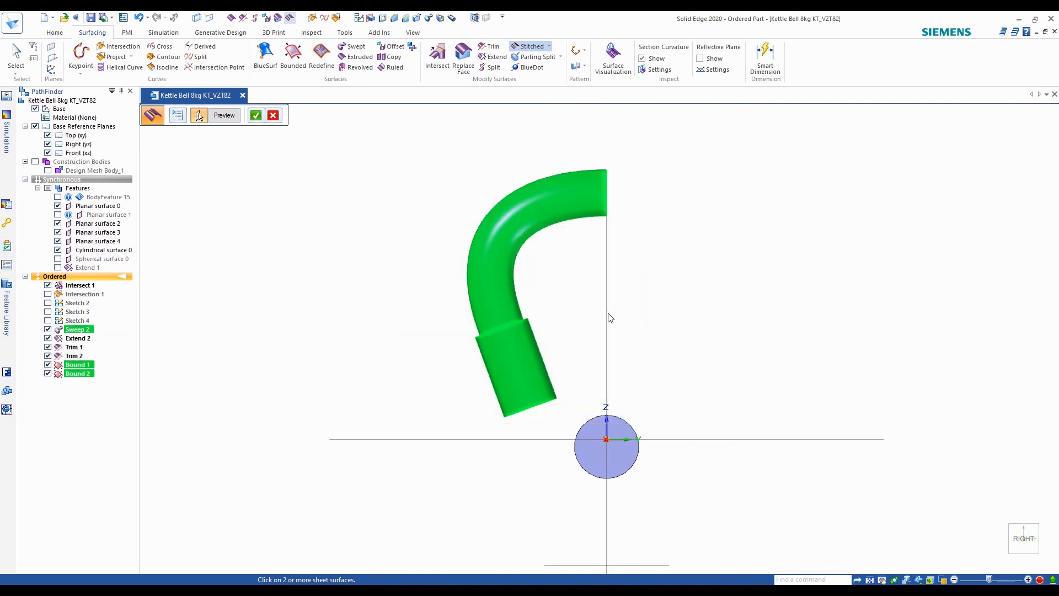
click(255, 117)
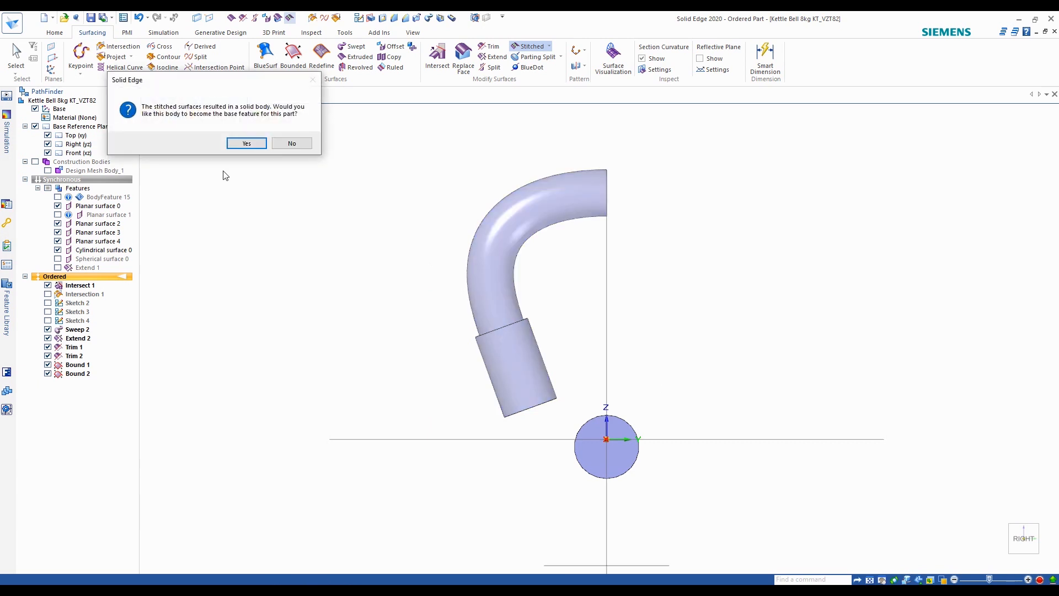
click(293, 143)
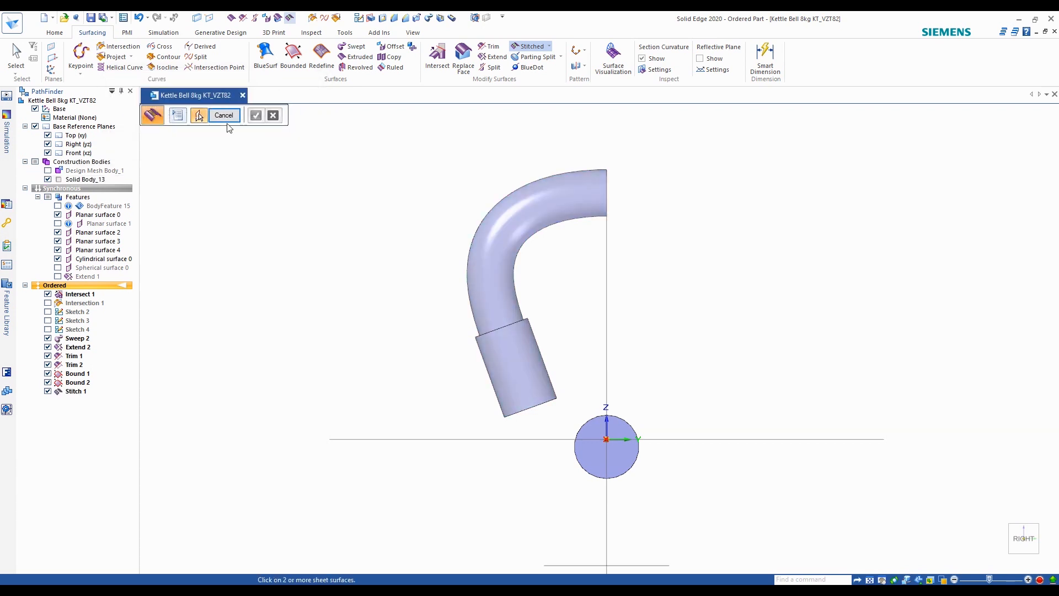
click(228, 119)
Toggle the stitched half-handle solid from a construction body to a design body
scroll(499, 393, down, 1)
right_click(89, 180)
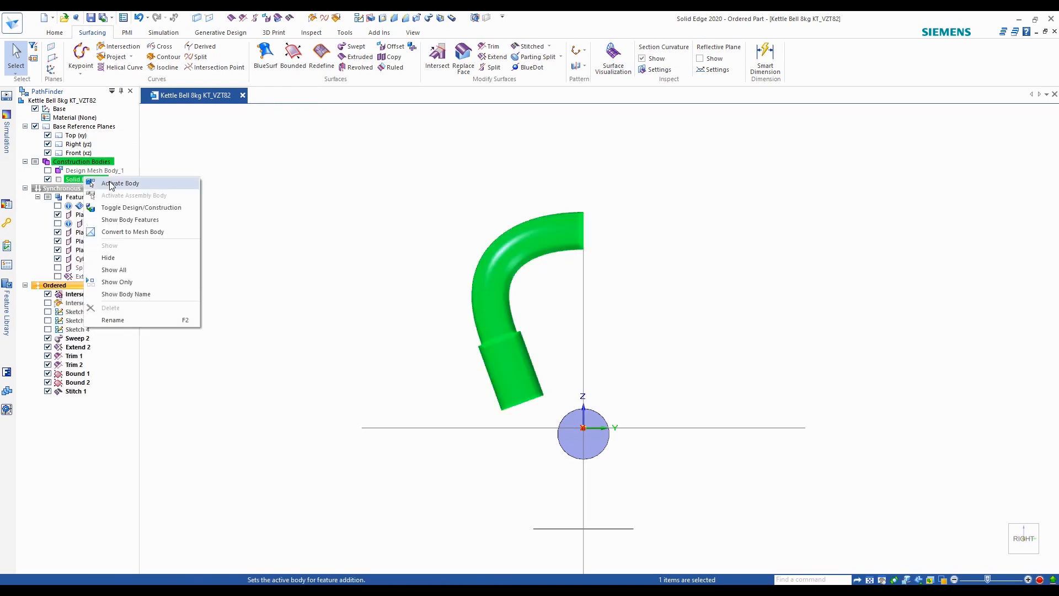
click(133, 208)
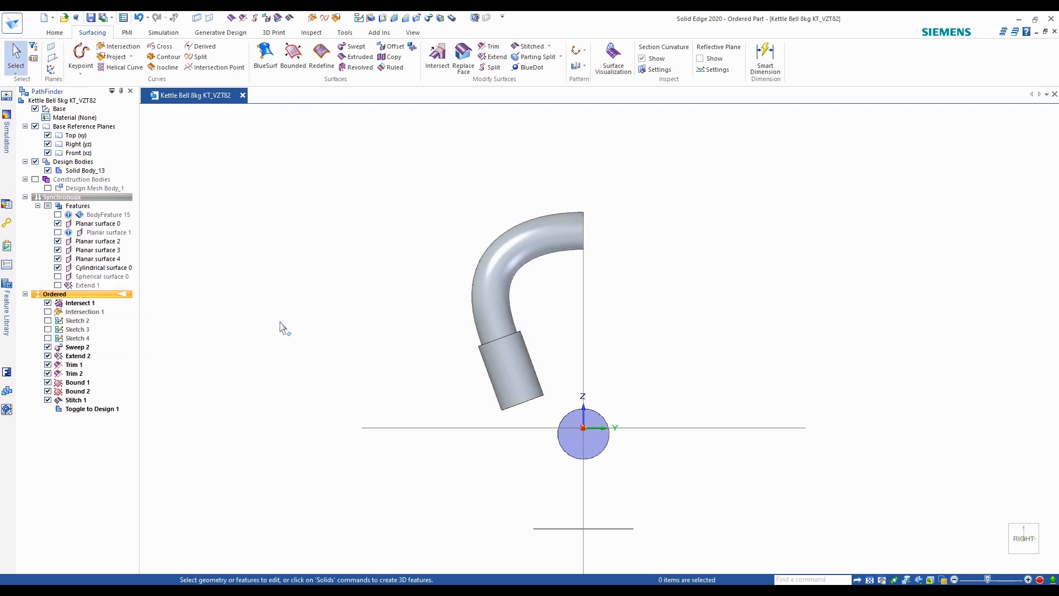
Compare the solid handle with the scanned mesh and examine the beveled collar edge on the mesh with the solid hidden
click(48, 188)
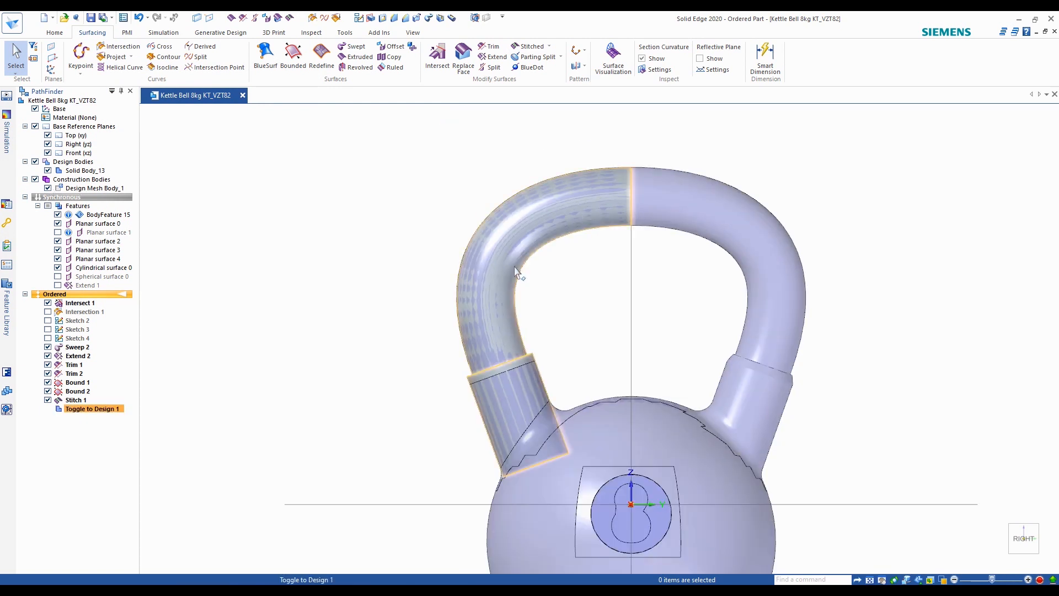
click(48, 188)
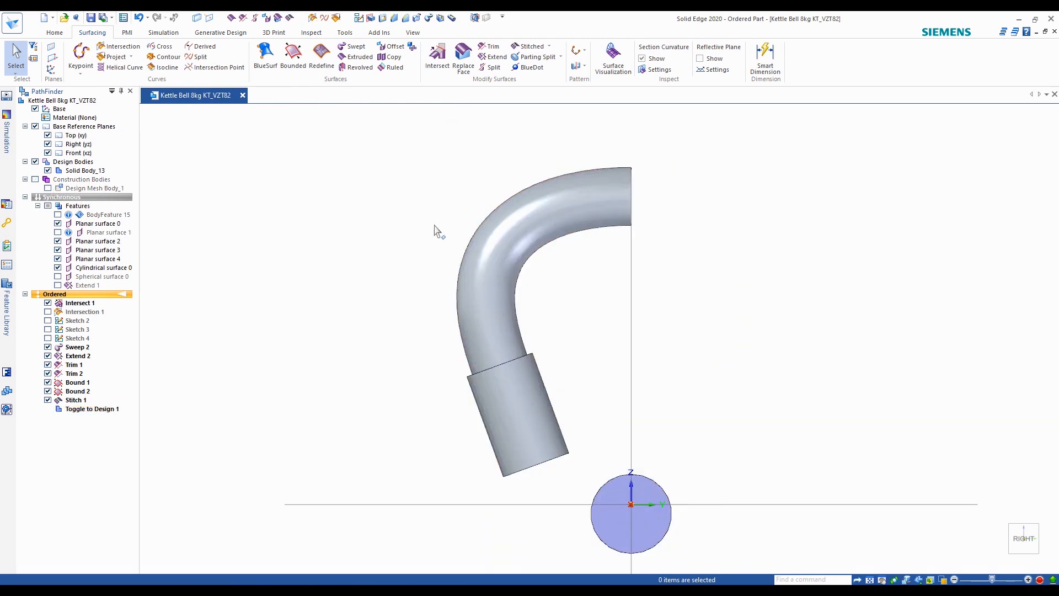
click(48, 188)
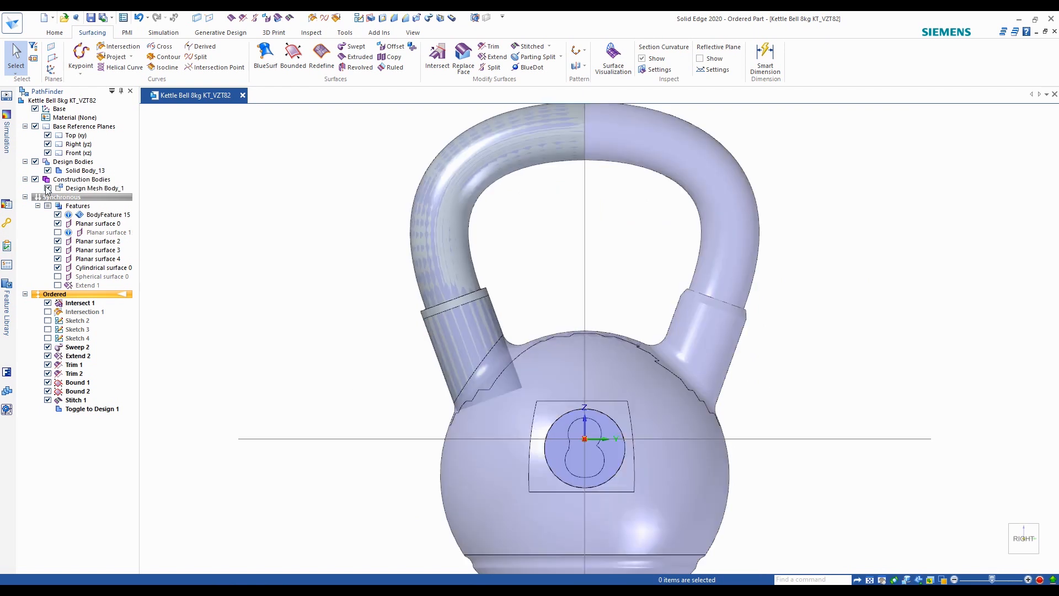
scroll(548, 291, up, 3)
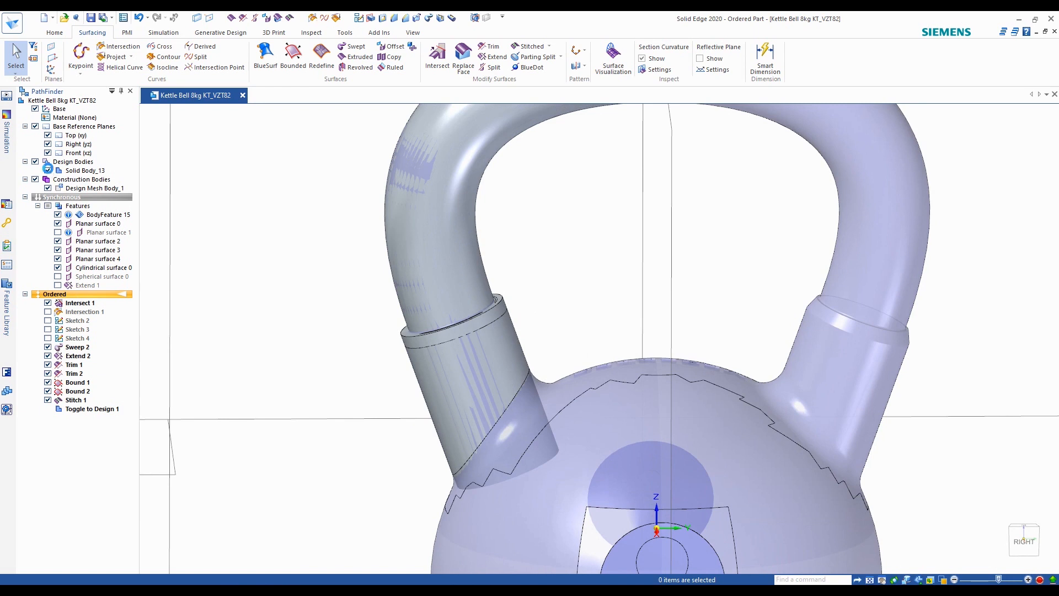
click(48, 170)
scroll(465, 260, up, 4)
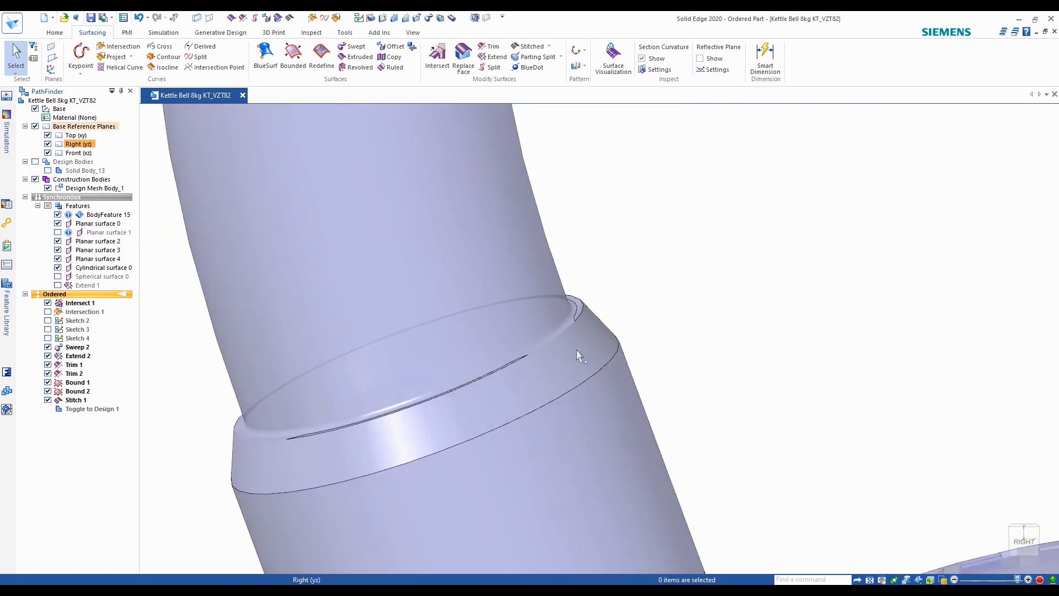
scroll(596, 337, up, 2)
scroll(597, 314, up, 4)
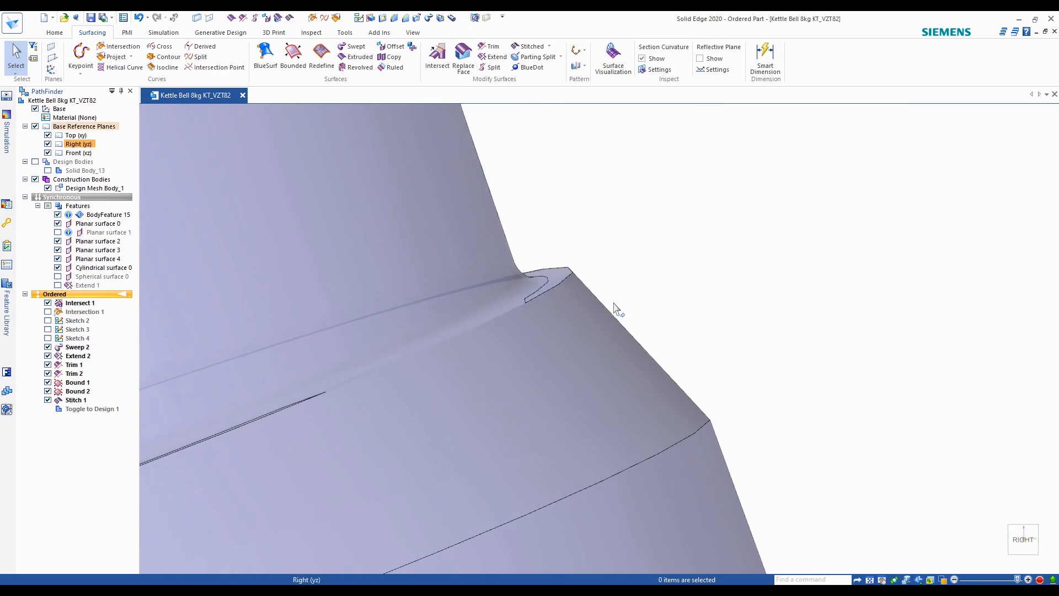
scroll(539, 283, down, 6)
click(48, 171)
click(48, 188)
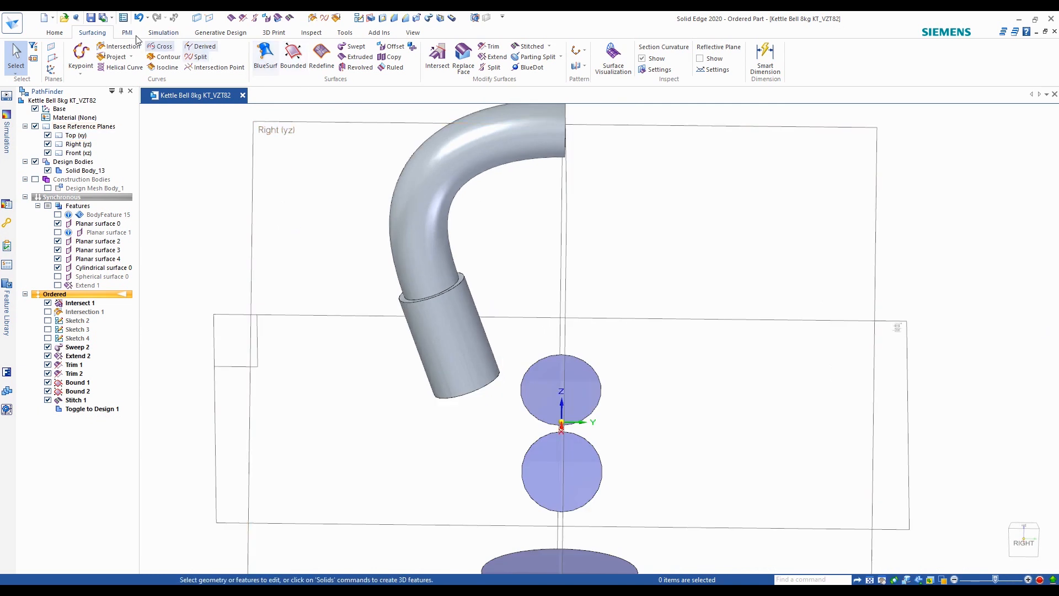
Start a chamfer with the 2 Setbacks option, showing the design mesh to check the scanned collar's bevel
click(59, 32)
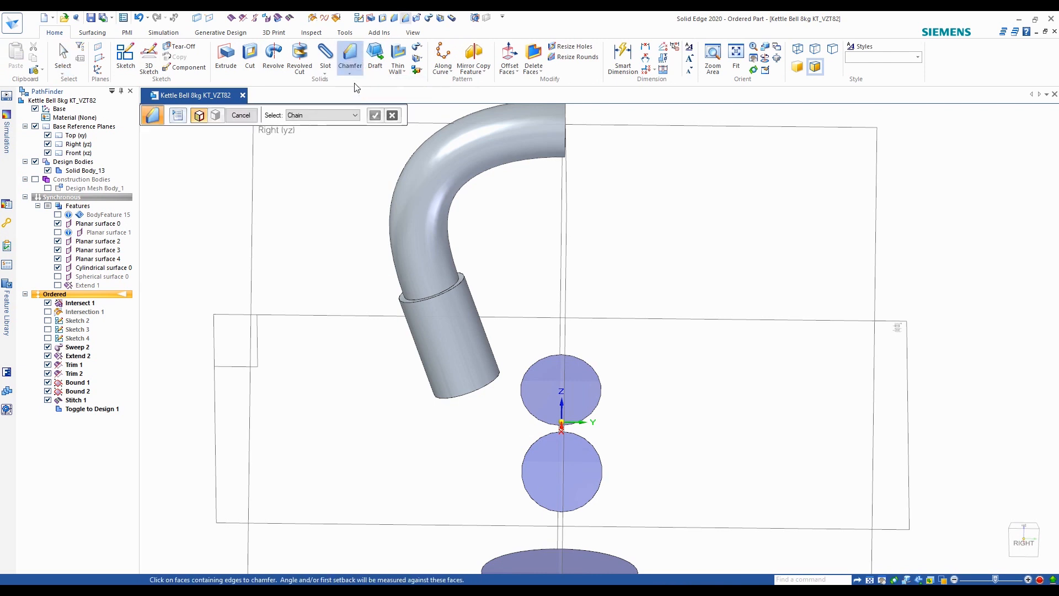
scroll(343, 200, up, 1)
scroll(275, 197, down, 2)
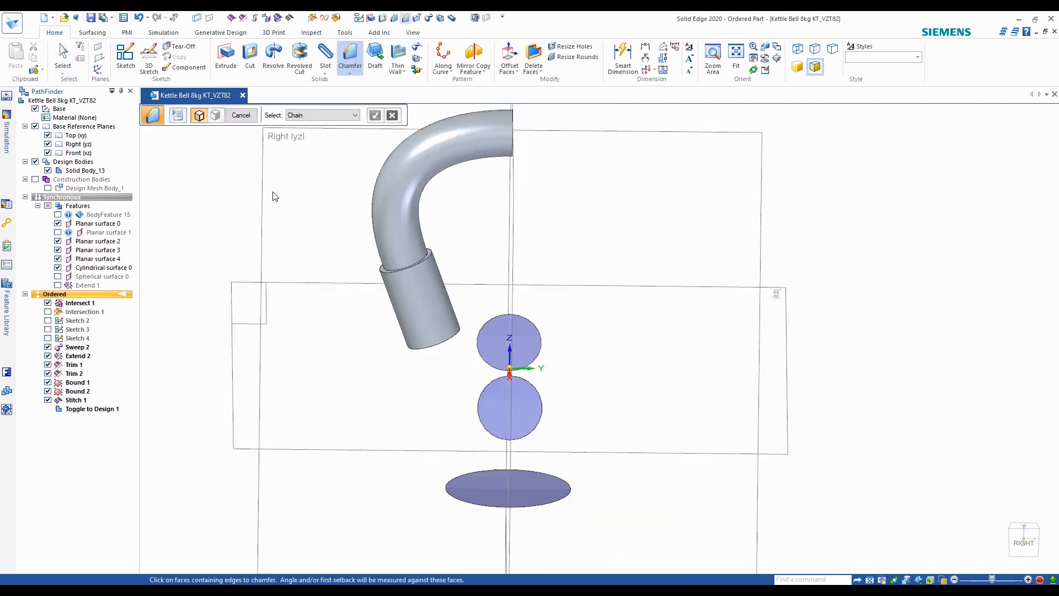
click(48, 188)
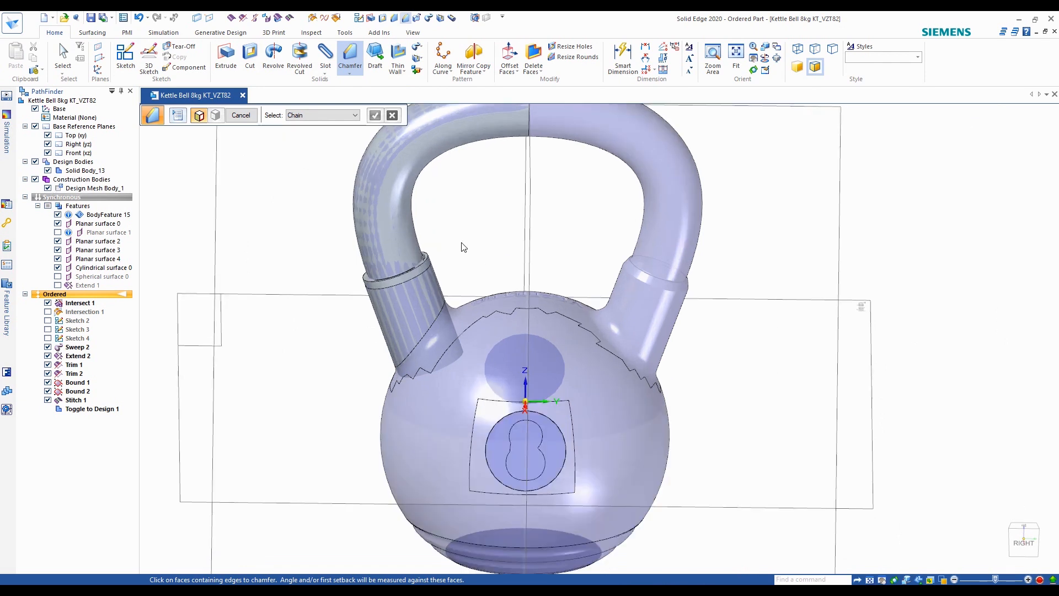
scroll(464, 251, up, 3)
middle_drag(733, 219, 704, 271)
scroll(704, 271, up, 3)
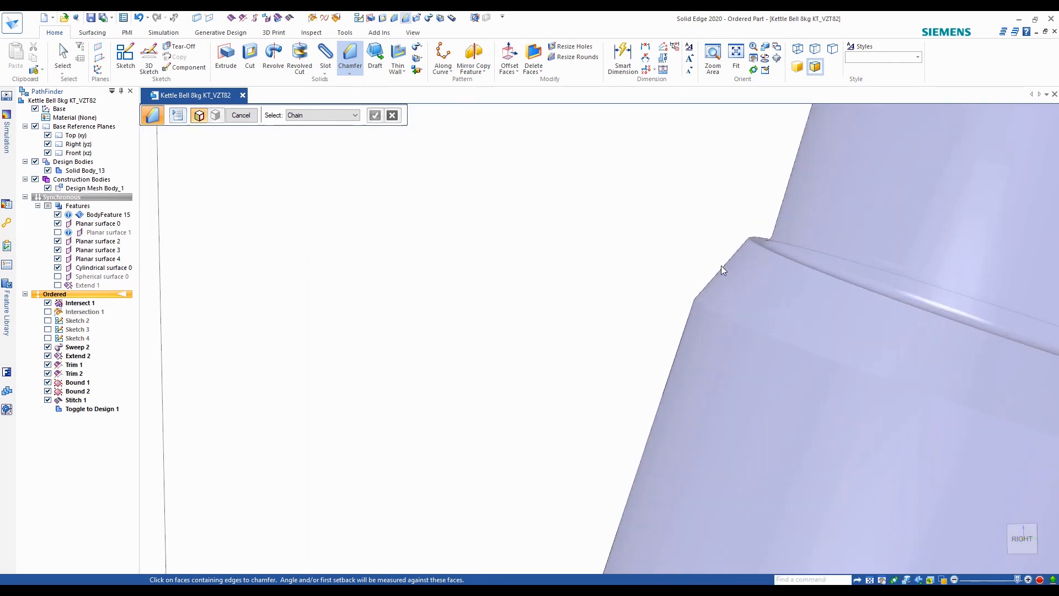
scroll(688, 273, down, 3)
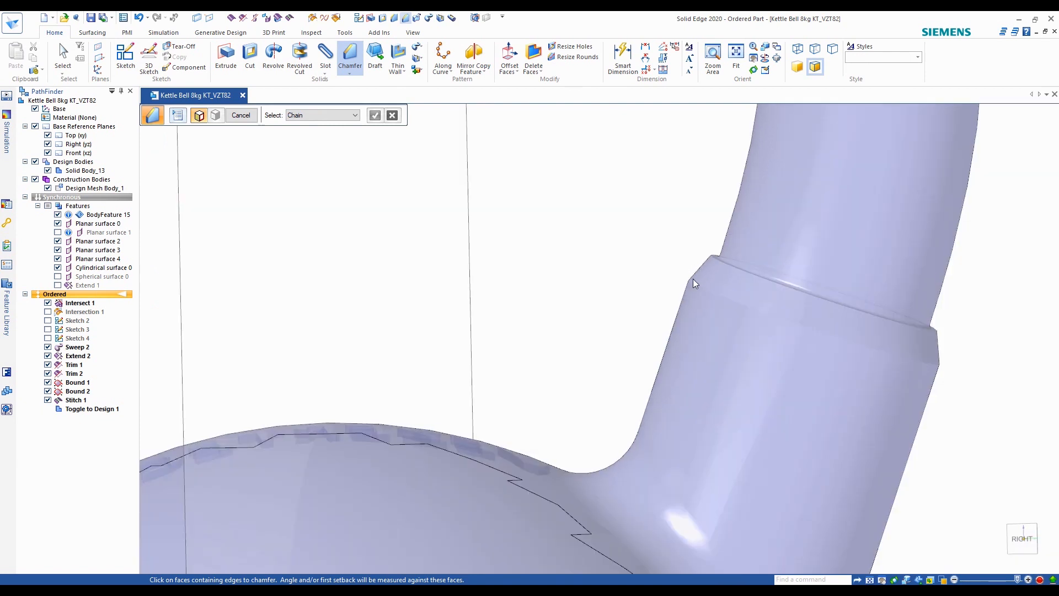
scroll(692, 279, down, 2)
middle_drag(601, 234, 616, 259)
scroll(629, 257, down, 4)
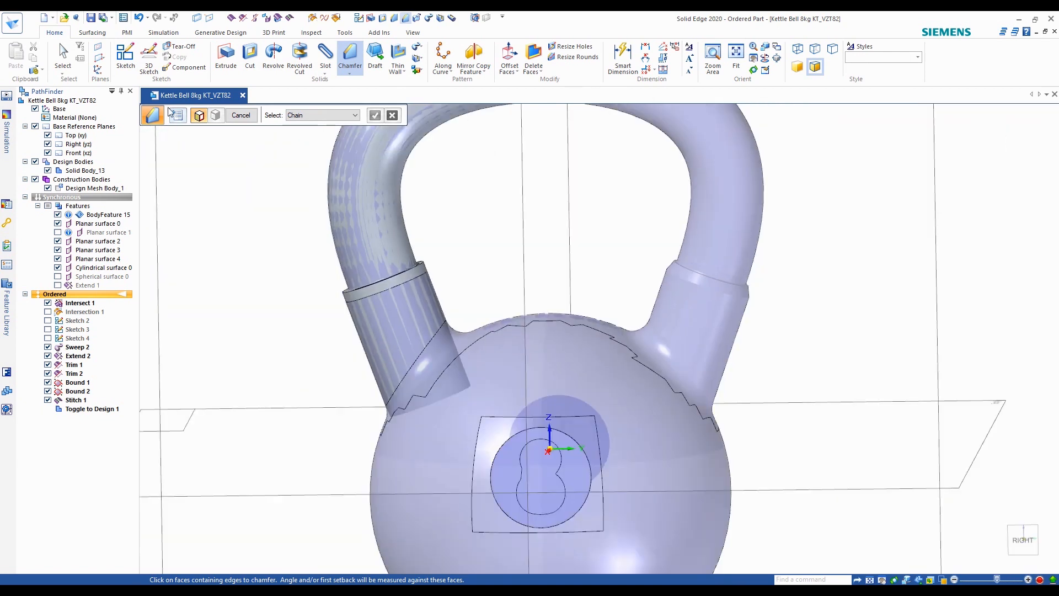
click(177, 115)
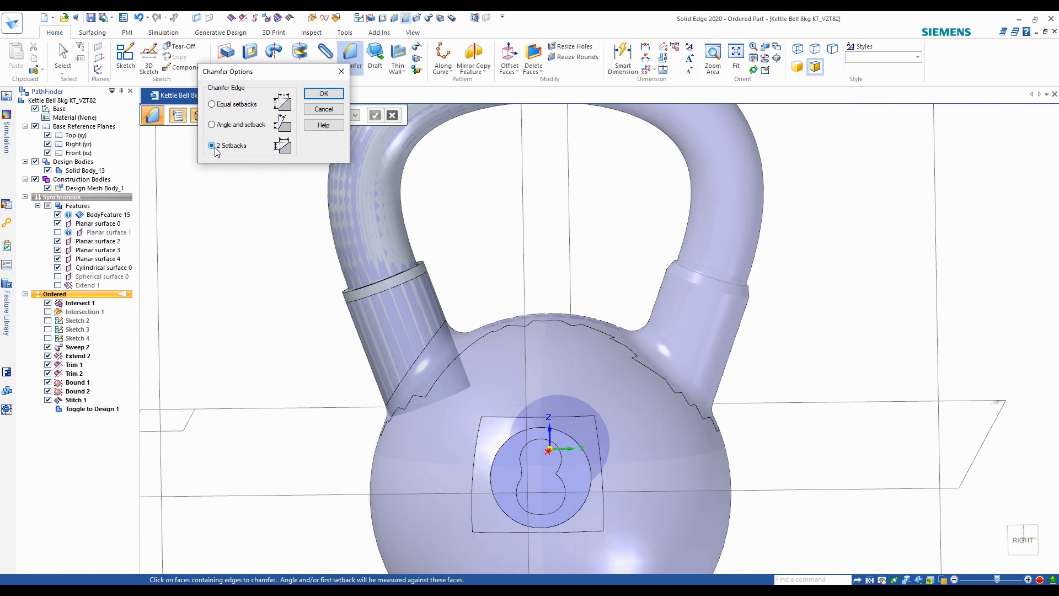
click(324, 93)
Choose the collar's ring-shaped end face around the handle as the chamfer's reference face and hide the design mesh
middle_drag(518, 243, 525, 266)
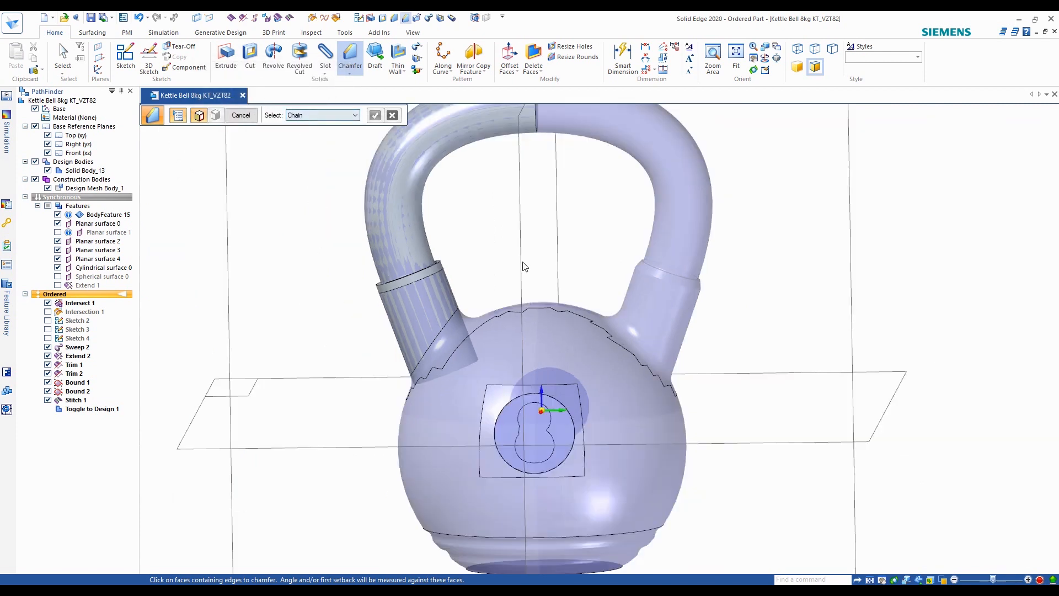
scroll(419, 251, up, 6)
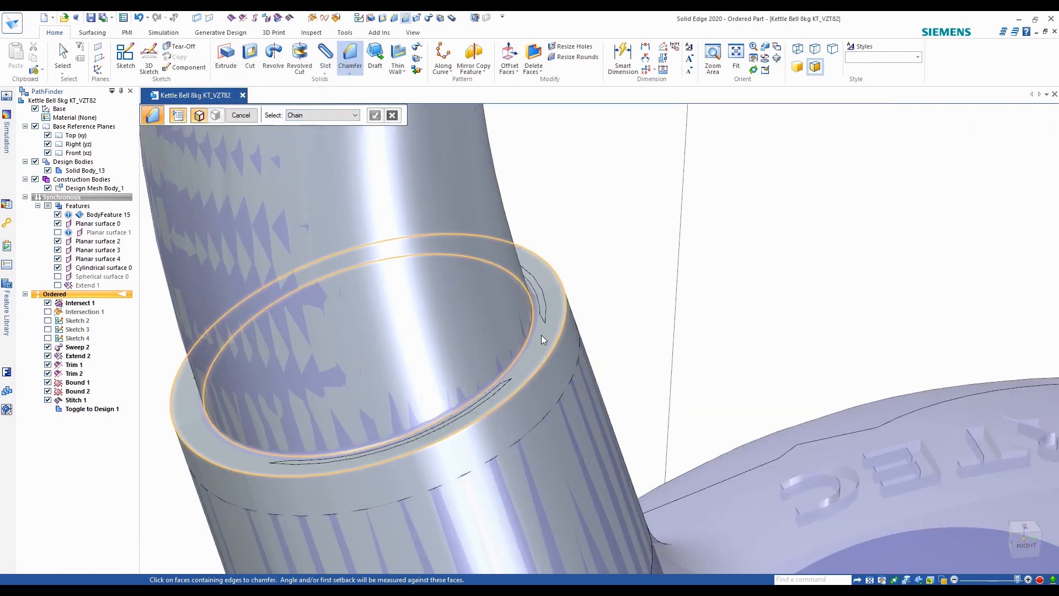
click(541, 337)
scroll(610, 232, down, 3)
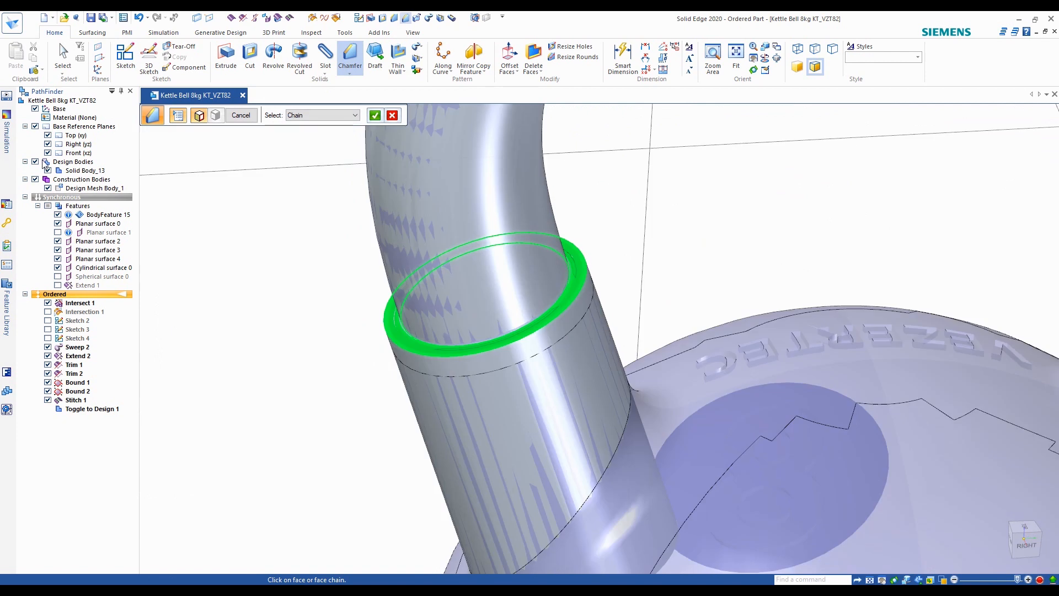
click(48, 188)
scroll(515, 234, up, 5)
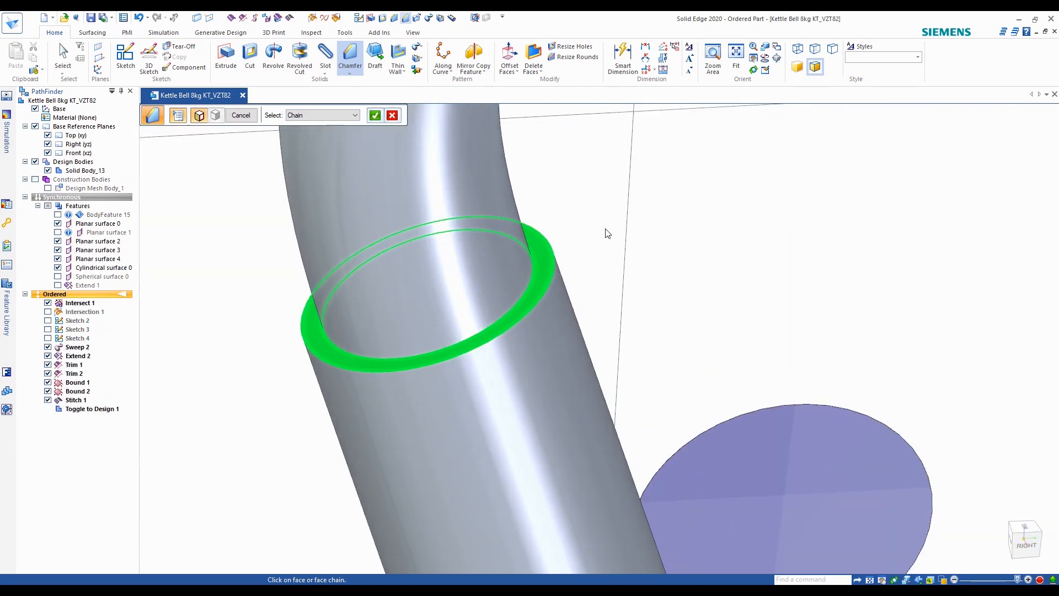
scroll(608, 232, up, 2)
click(374, 116)
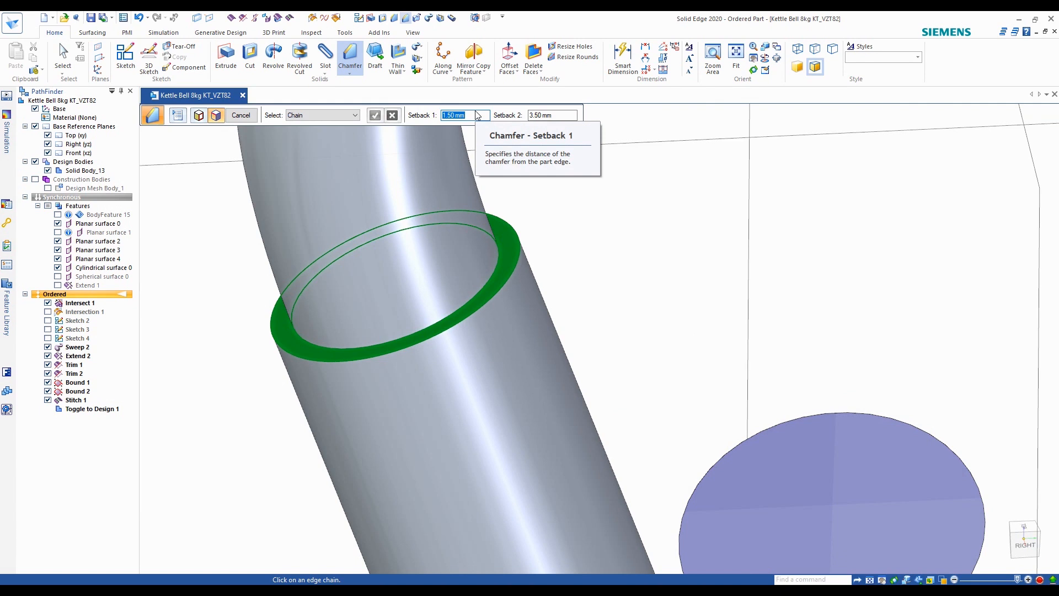
Chamfer the outer edge of the collar's ring face with setbacks of 2.5 mm and 5 mm
text(2.5)
key(Tab)
text(5)
key(Return)
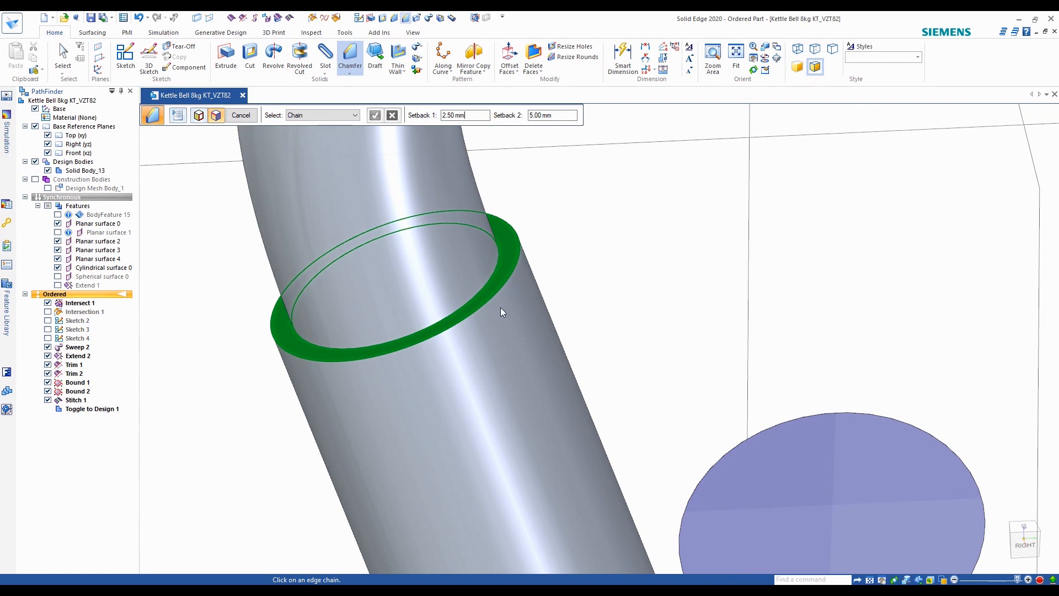
click(499, 292)
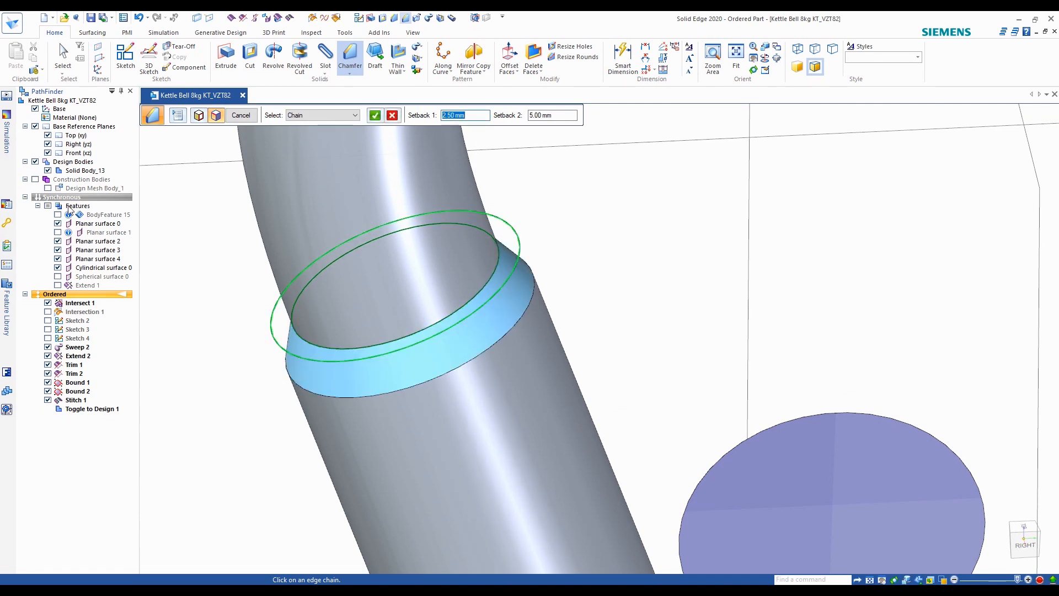
Show the design mesh and compare the collar's chamfer preview with the scanned bevel
click(48, 188)
scroll(573, 254, up, 6)
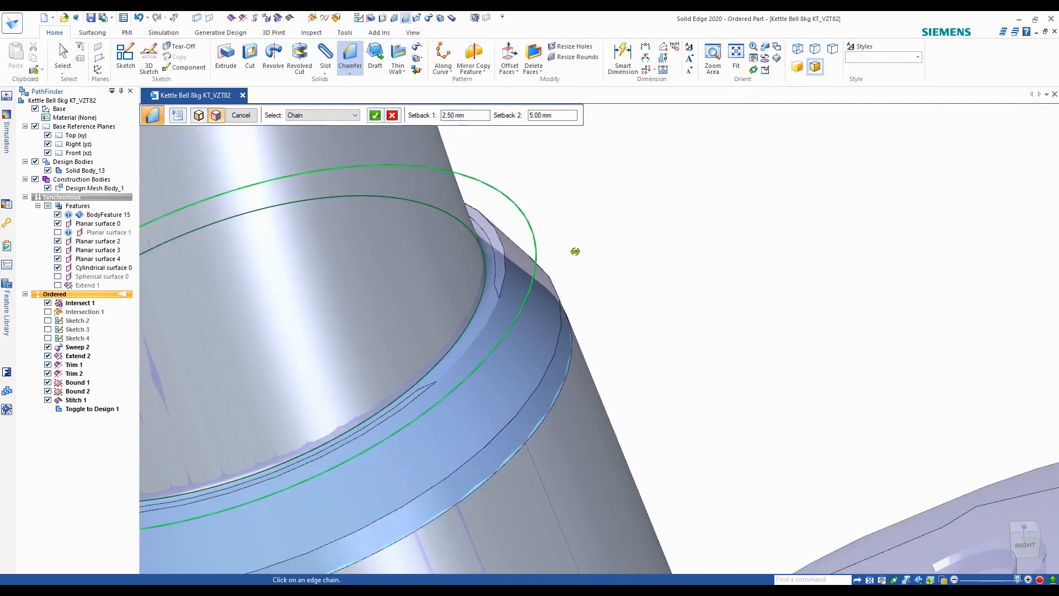
scroll(574, 232, down, 5)
middle_drag(574, 232, 568, 249)
scroll(568, 250, up, 5)
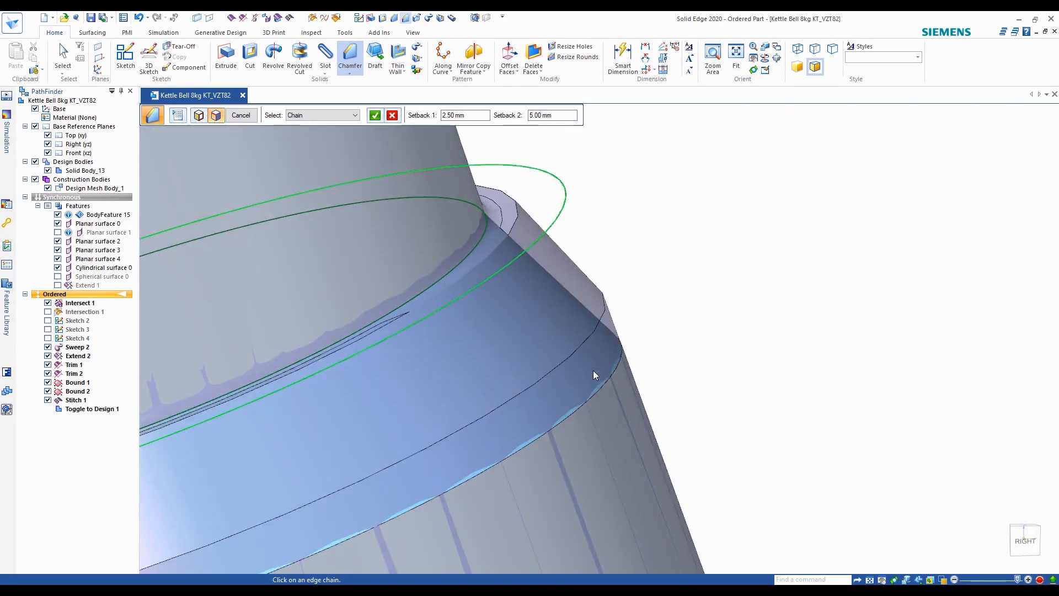
scroll(593, 370, down, 3)
scroll(635, 287, up, 3)
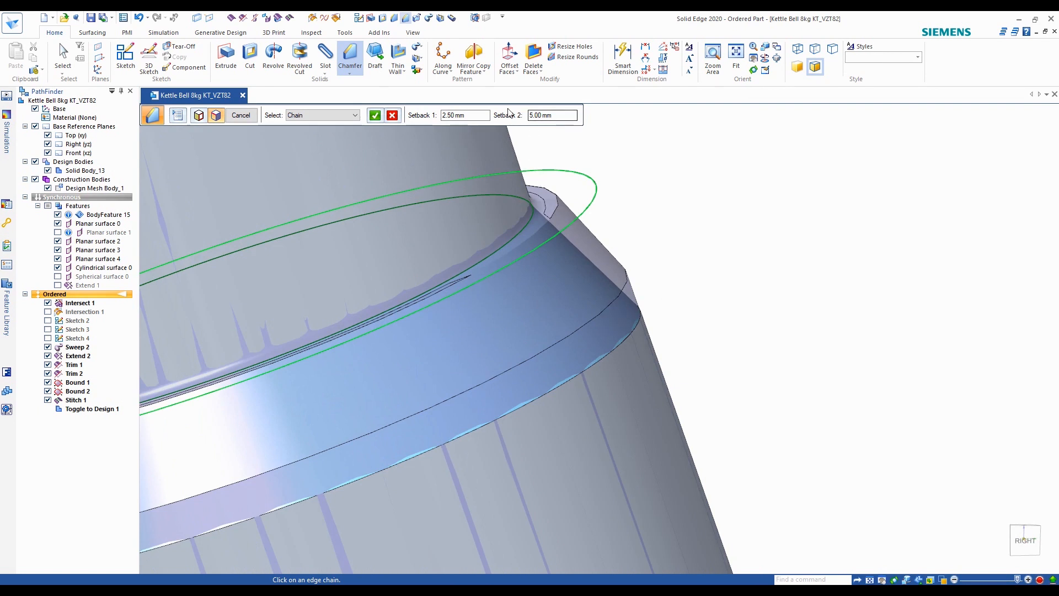
scroll(634, 327, down, 3)
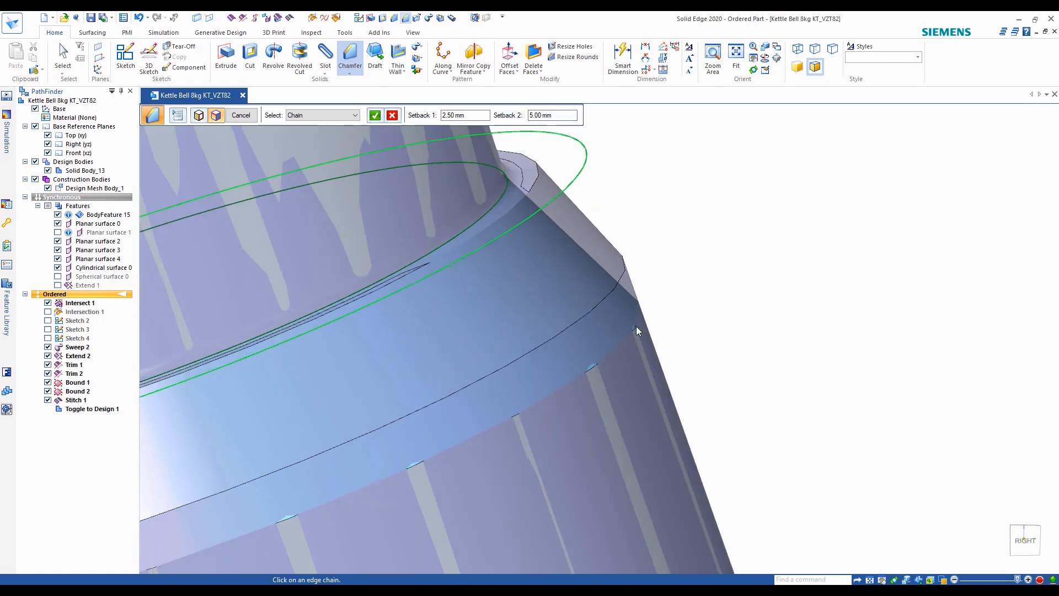
Try a second setback of 4 mm on the collar chamfer
scroll(631, 337, up, 4)
drag(551, 117, 508, 116)
text(4)
key(Return)
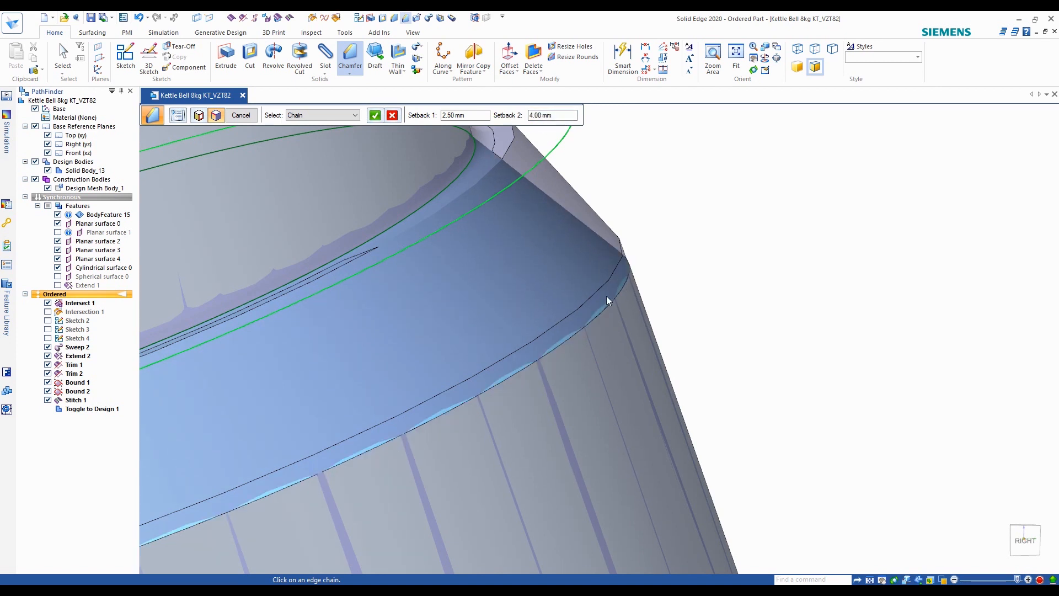
Set the collar chamfer's second setback to 3.5 mm
drag(565, 116, 521, 120)
text(3.5)
key(Return)
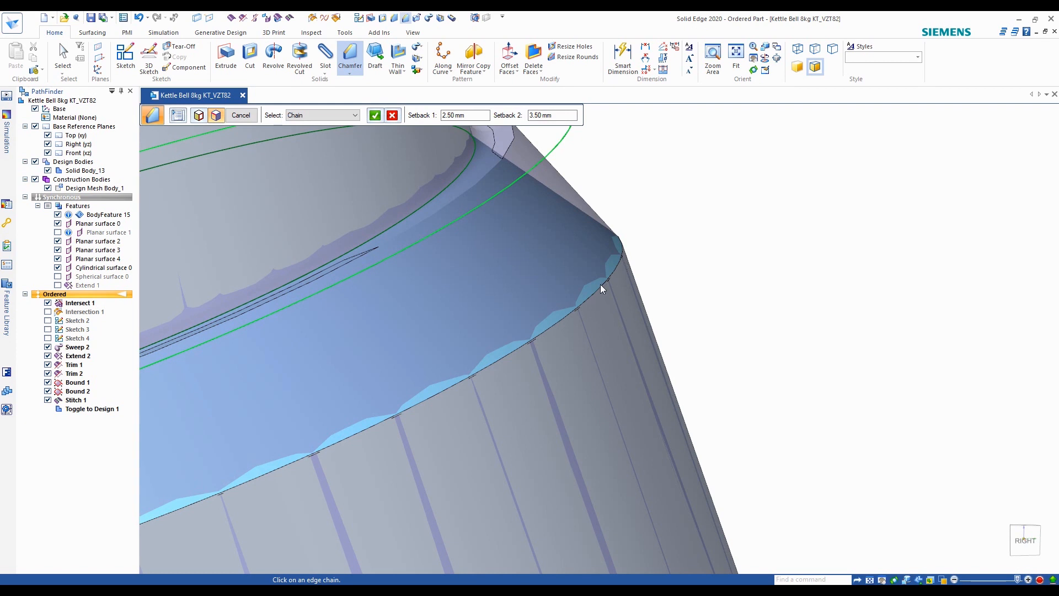
Try first setbacks of 2 mm and 1 mm on the collar chamfer against the scanned bevel
middle_drag(593, 272, 555, 225)
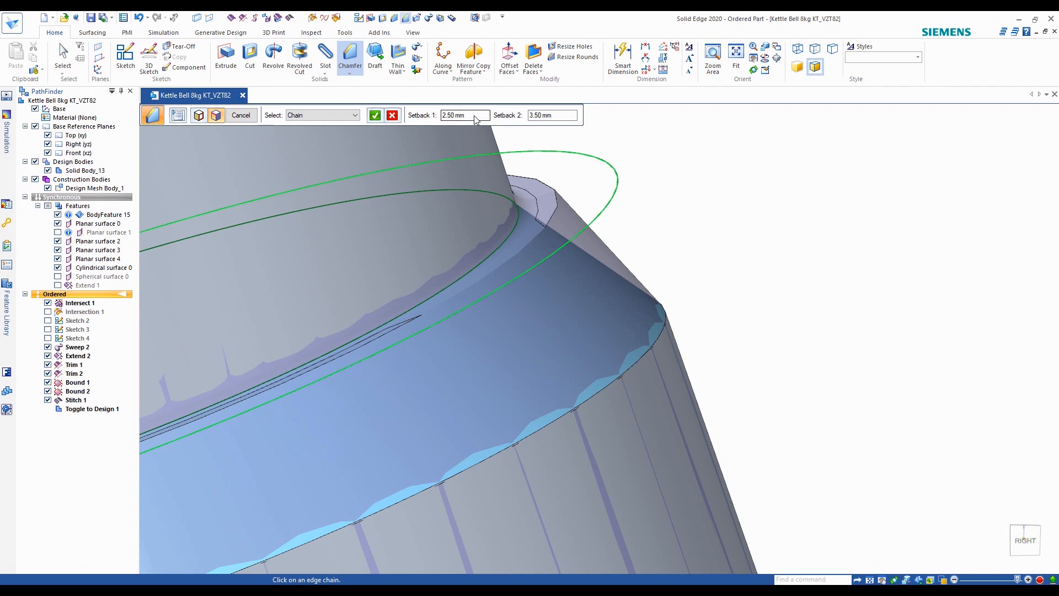
text(2)
key(Tab)
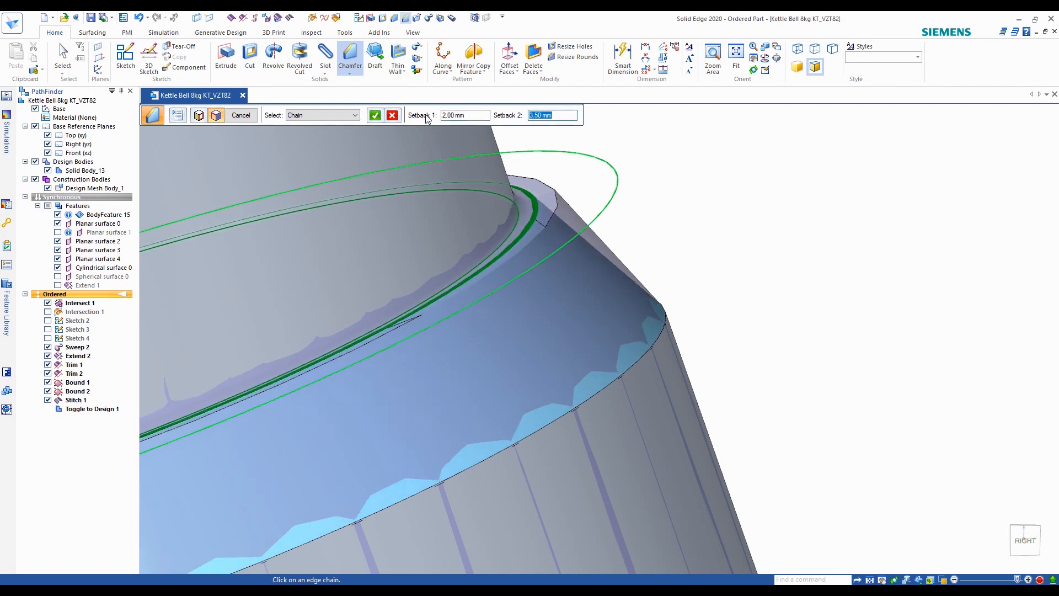
scroll(516, 199, up, 1)
click(465, 115)
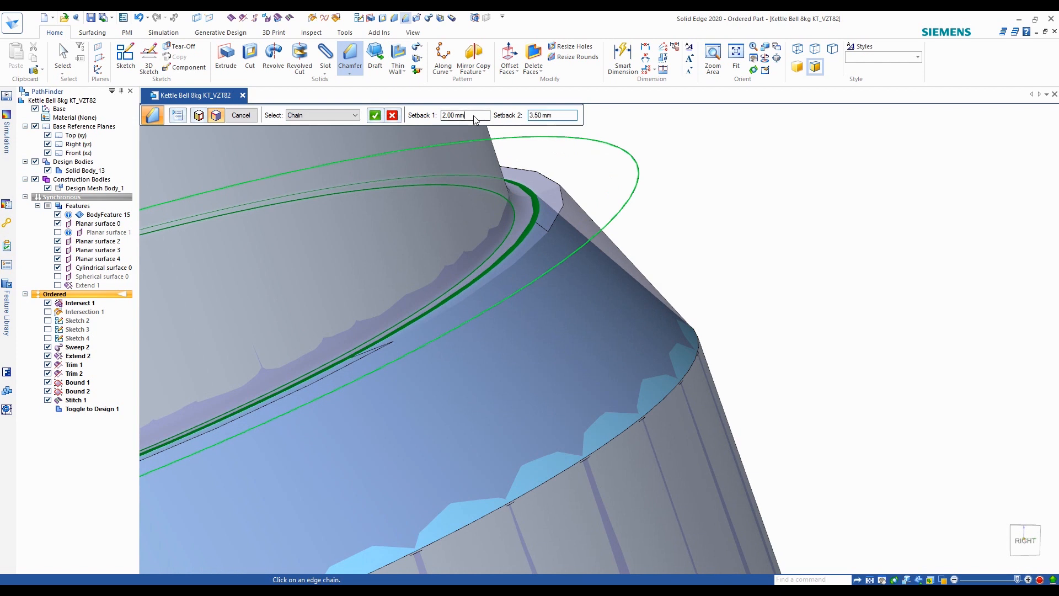
text(1)
key(Tab)
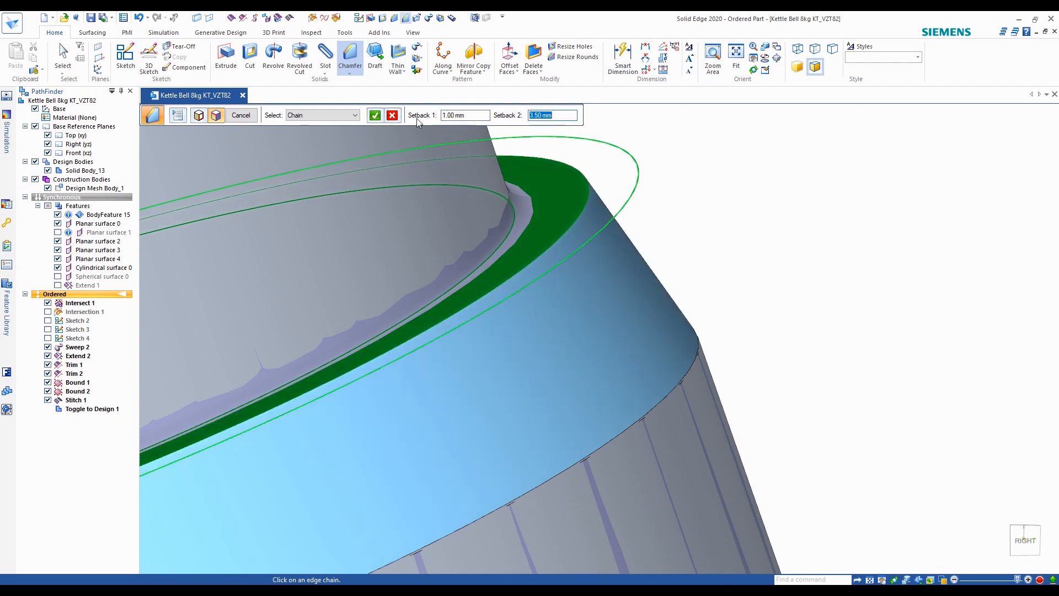
Set the collar chamfer's first setback to 1.5 mm
scroll(619, 274, up, 3)
scroll(605, 230, up, 3)
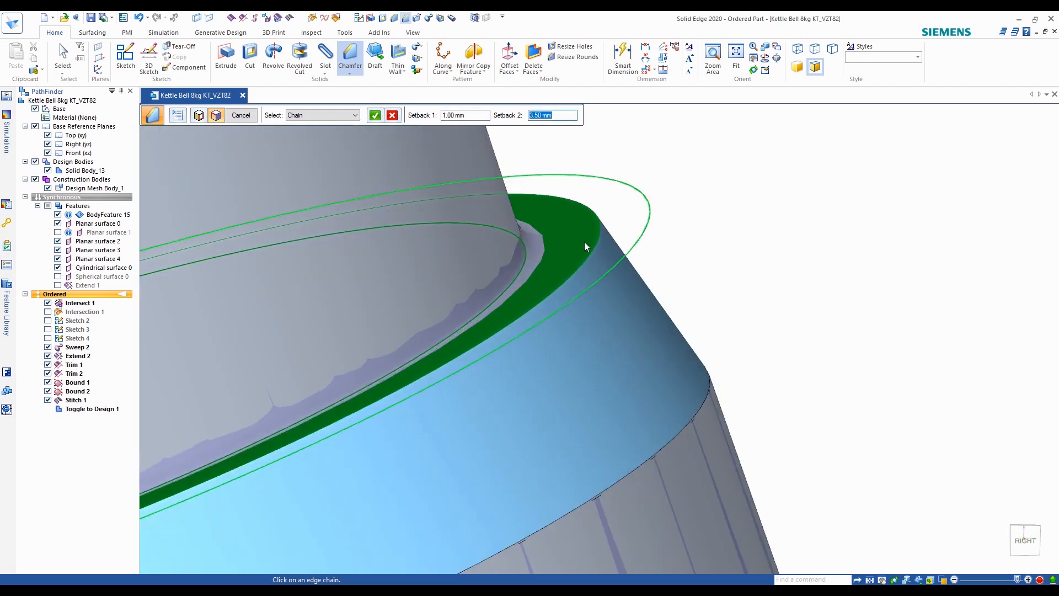
click(469, 114)
text(1.5)
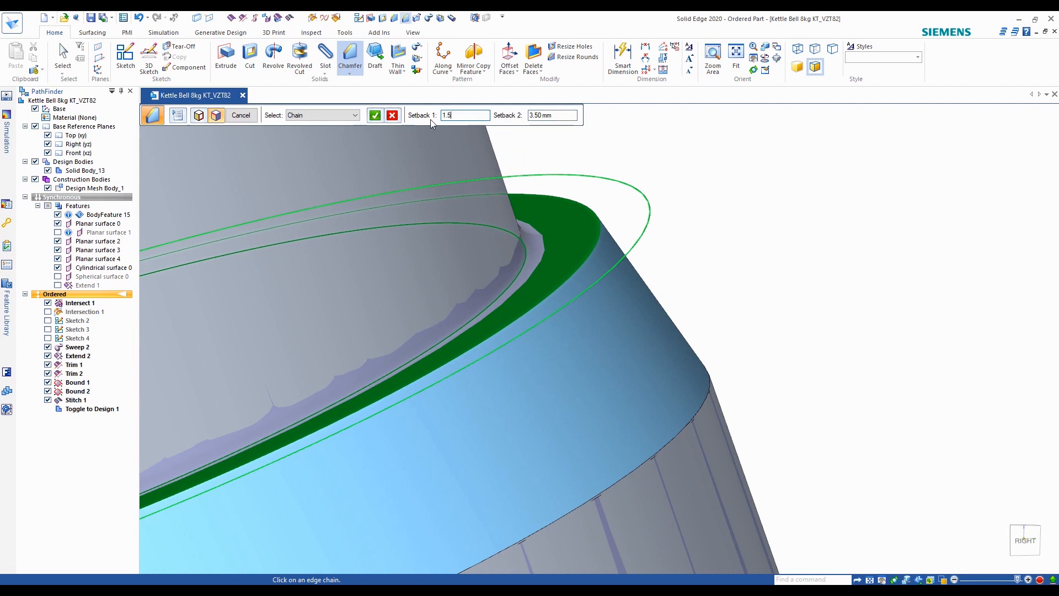
key(Tab)
scroll(626, 166, down, 1)
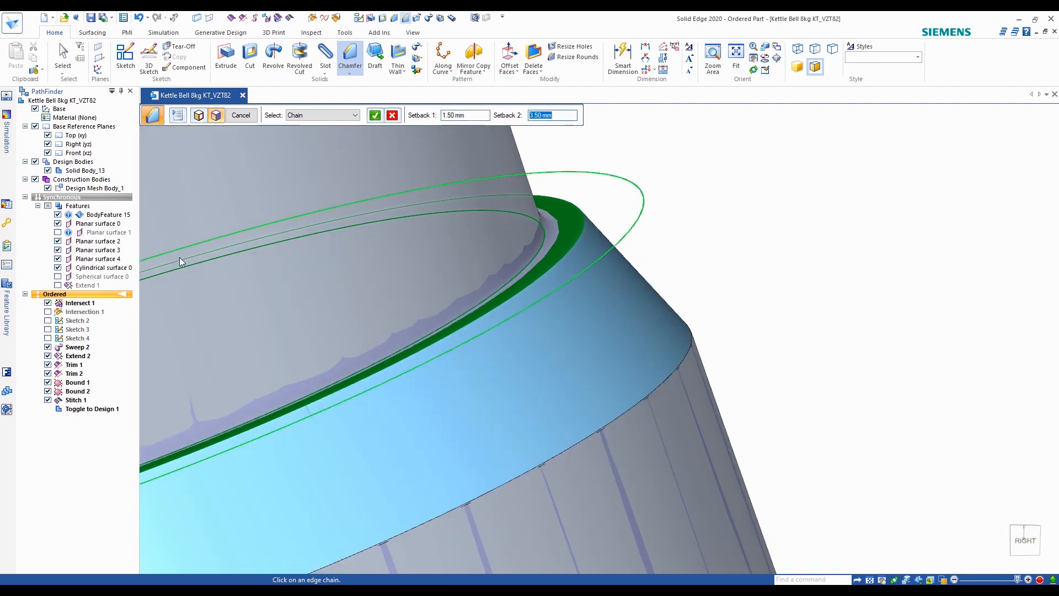
Compare the chamfer preview with the scanned bevel by toggling the mesh and solid body, and accept the chamfer
click(47, 189)
click(47, 189)
click(48, 188)
click(48, 188)
click(48, 172)
click(48, 172)
click(48, 172)
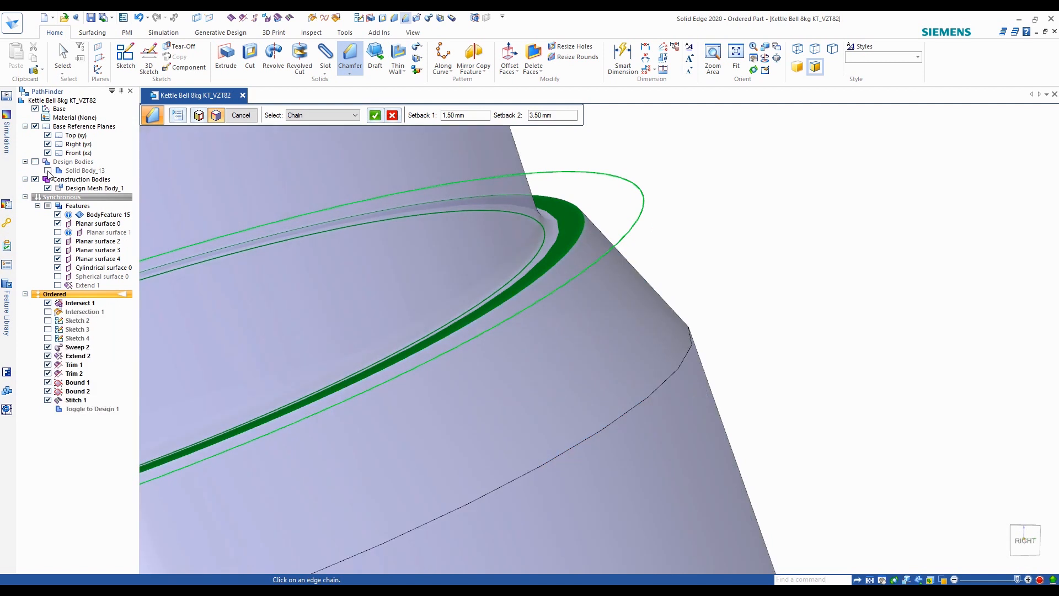
click(48, 171)
click(48, 171)
click(48, 171)
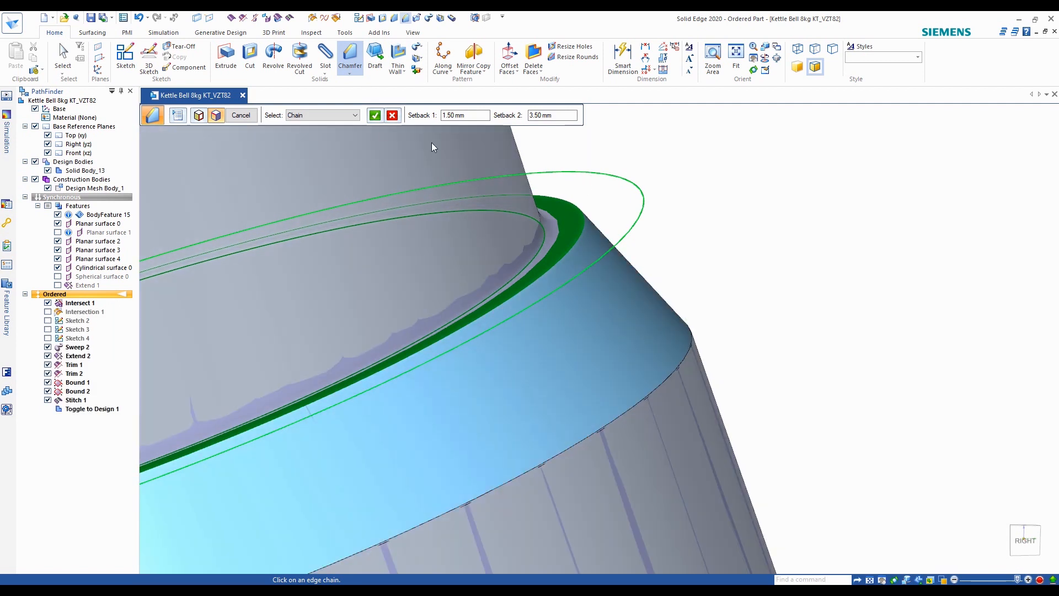
click(376, 116)
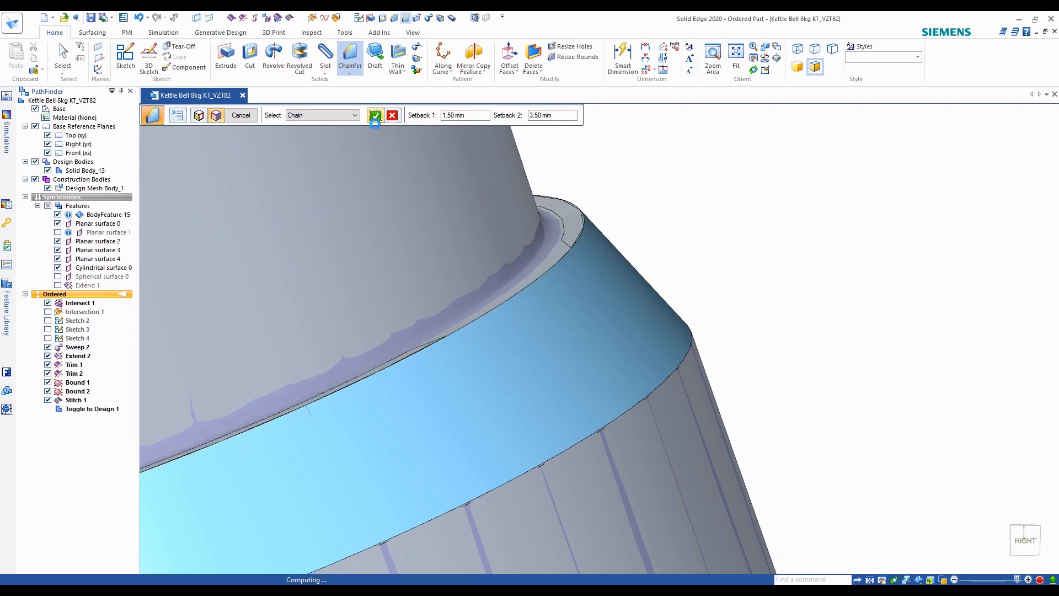
click(241, 114)
Examine the finished collar chamfer and the inner ledge against the design mesh, with the mesh hidden and shown
click(47, 188)
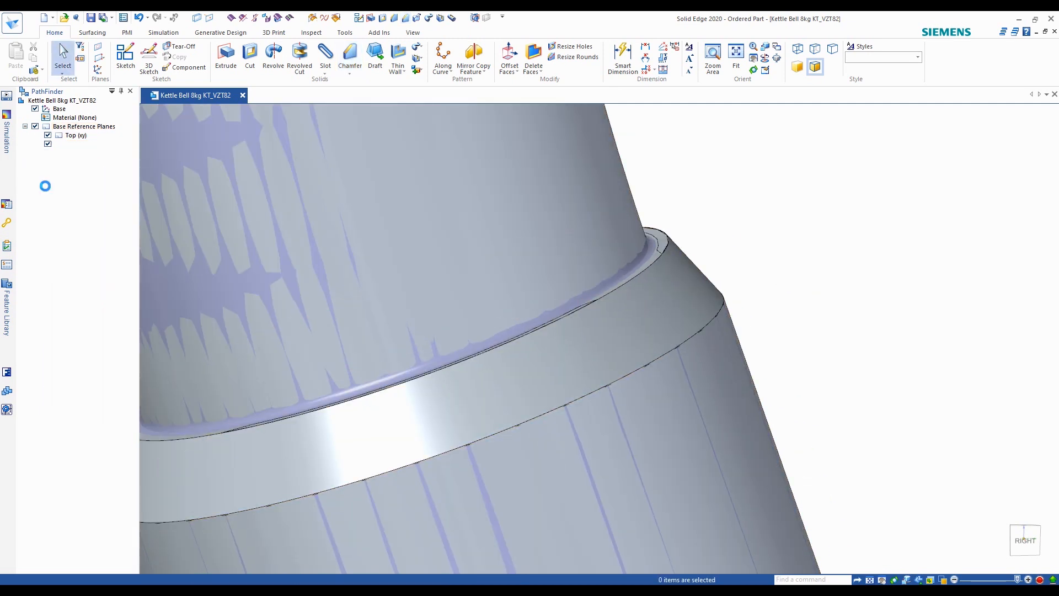
middle_drag(760, 230, 769, 256)
click(48, 188)
scroll(716, 260, up, 2)
scroll(770, 259, down, 5)
scroll(696, 195, up, 6)
middle_drag(702, 229, 694, 253)
scroll(695, 255, down, 4)
scroll(690, 354, up, 6)
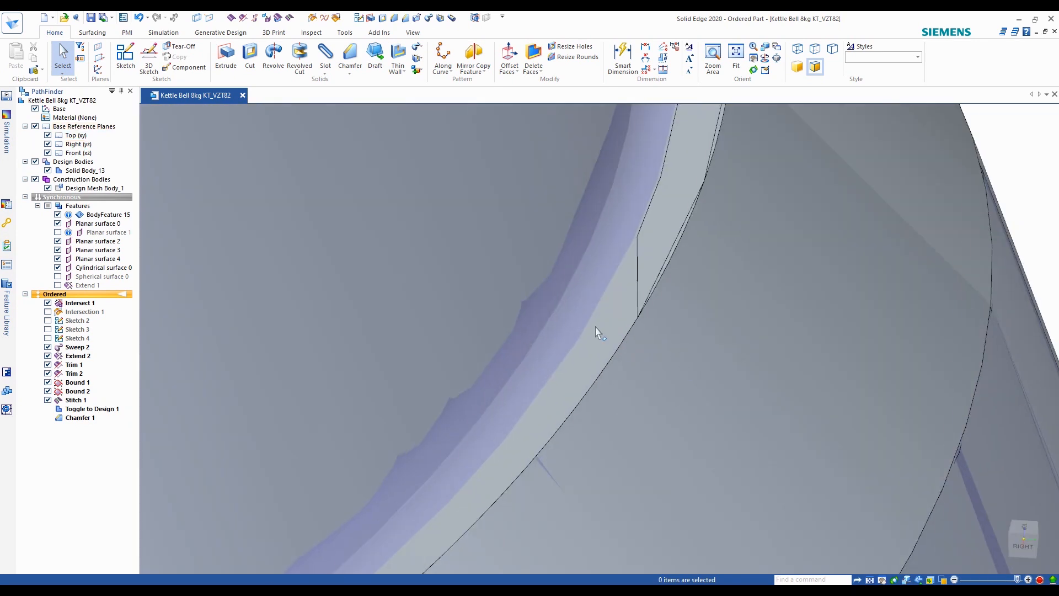
scroll(598, 333, down, 5)
scroll(633, 282, up, 6)
scroll(673, 318, down, 4)
middle_drag(724, 398, 711, 334)
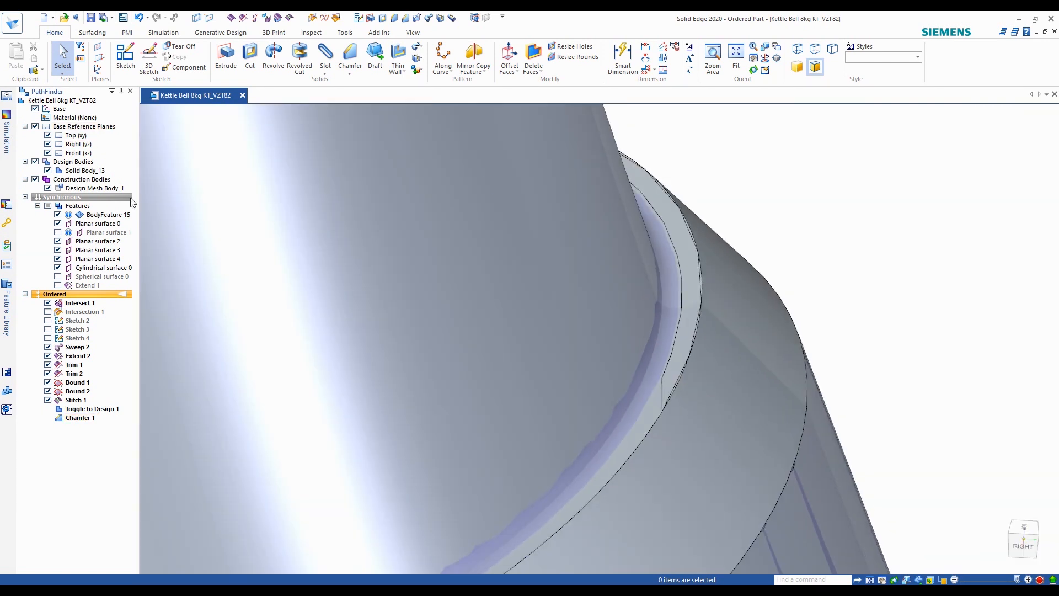
Start a 0.2 mm round on the inner edge chain where the handle meets the collar, and show the design mesh for comparison
click(48, 188)
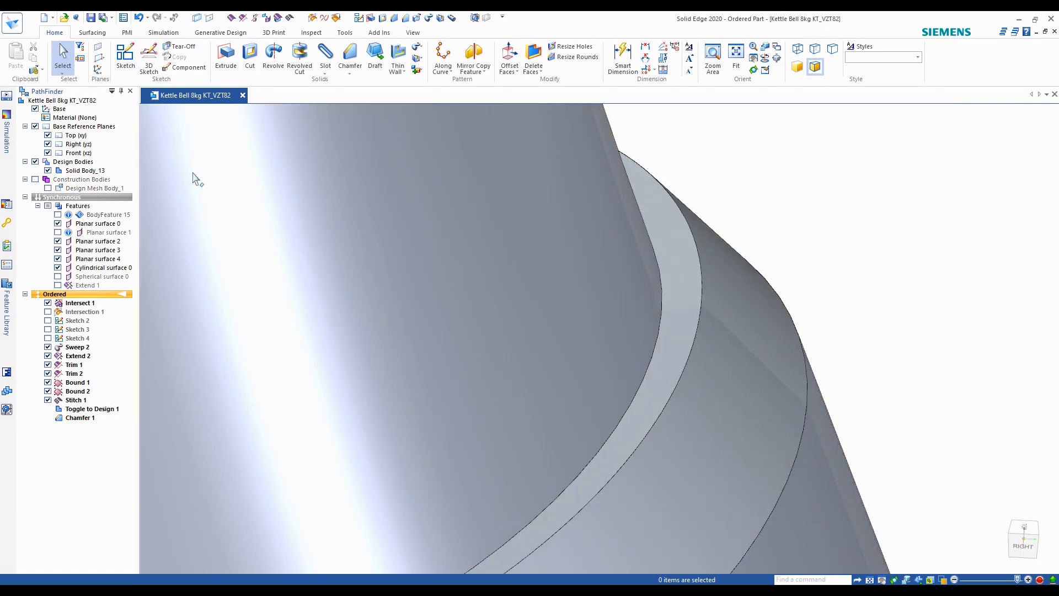
click(353, 65)
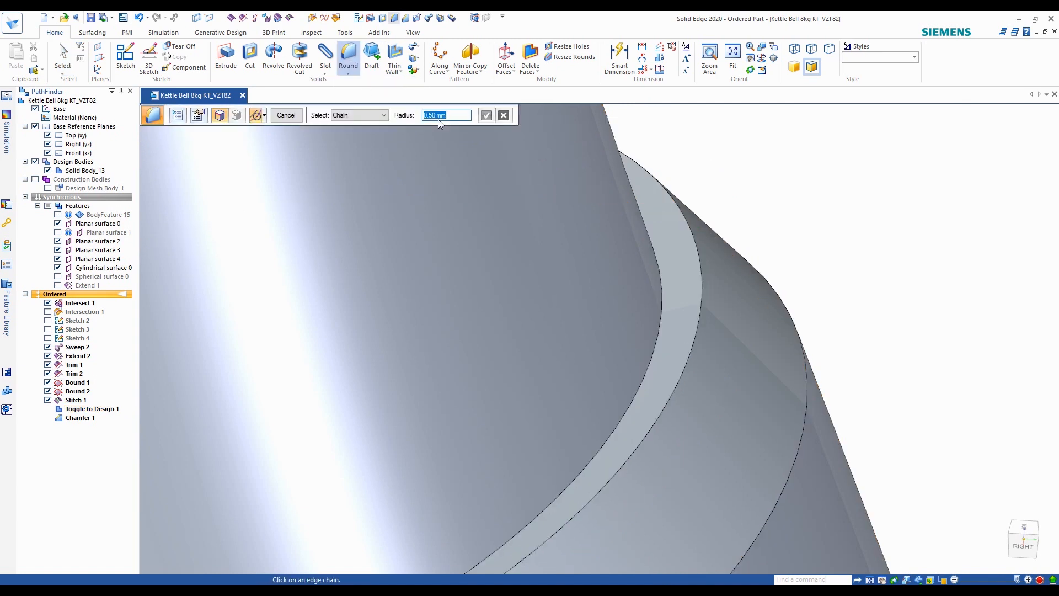
text(0.2)
click(660, 310)
click(48, 189)
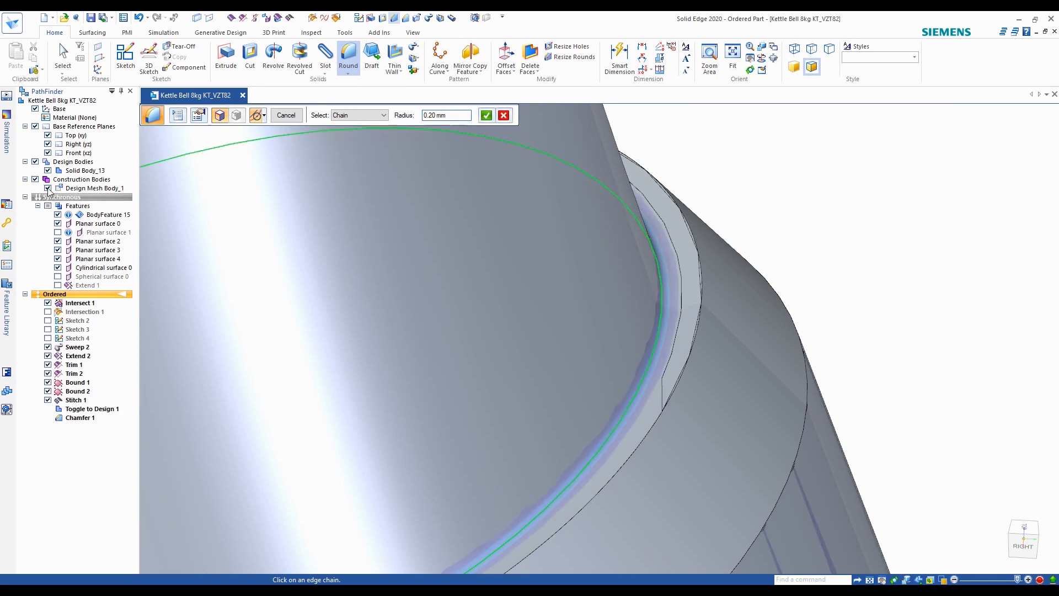
scroll(728, 280, up, 3)
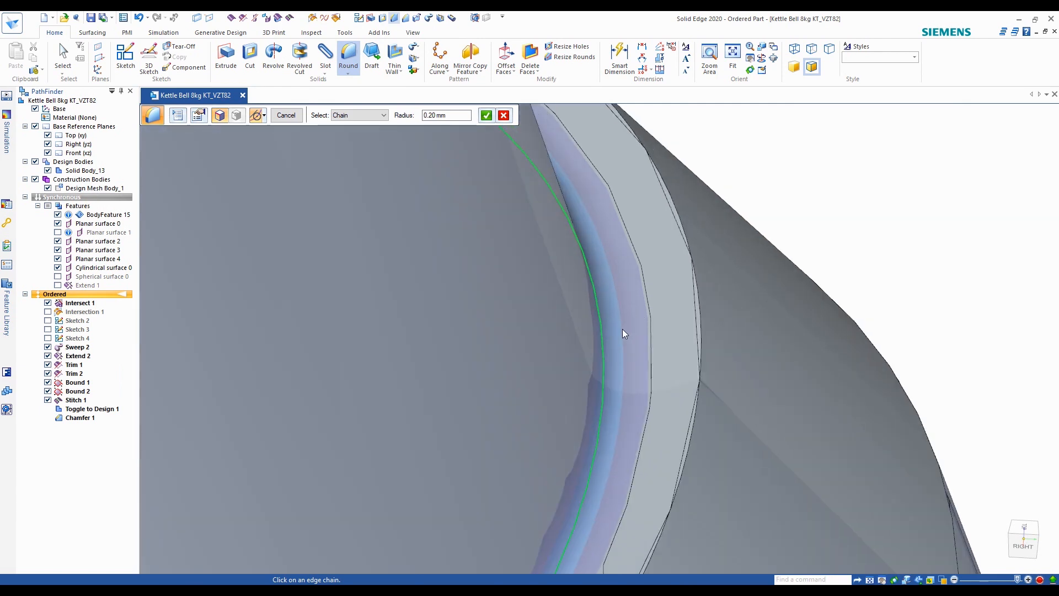
Try round radii of 0.3 mm and 0.5 mm on the handle-to-collar edge against the scanned fillet
drag(457, 116, 408, 116)
text(0.3)
key(Return)
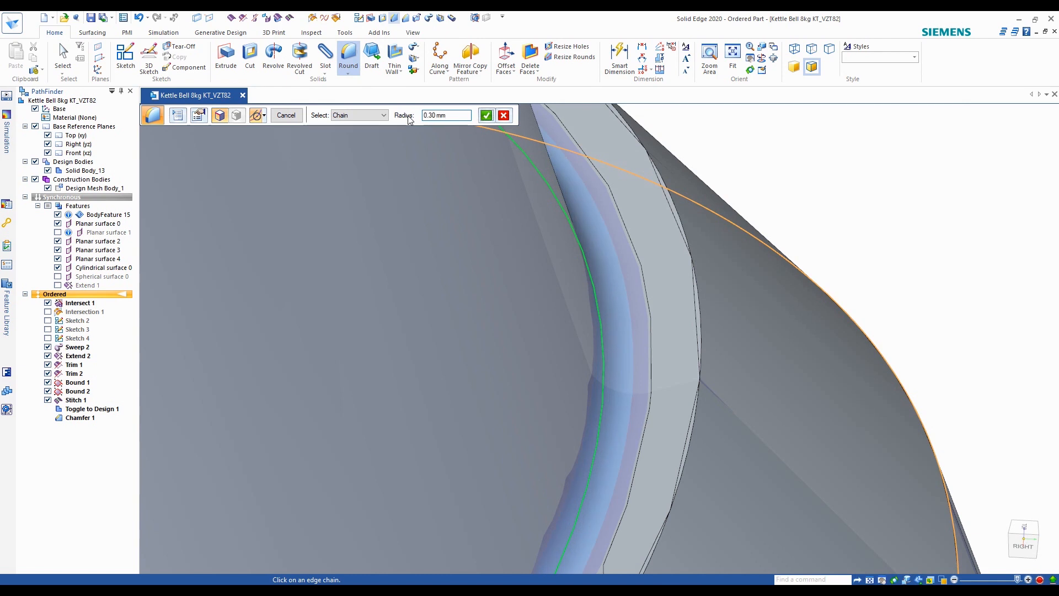
drag(457, 116, 417, 118)
text(0.5)
key(Return)
scroll(648, 315, down, 2)
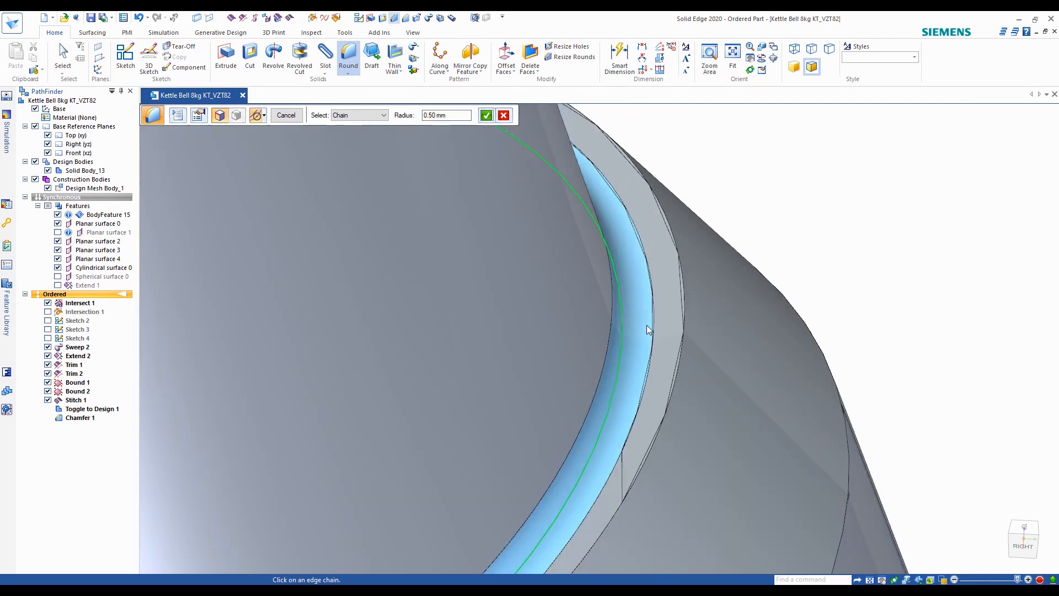
middle_drag(646, 326, 654, 307)
scroll(646, 423, up, 4)
scroll(618, 428, down, 3)
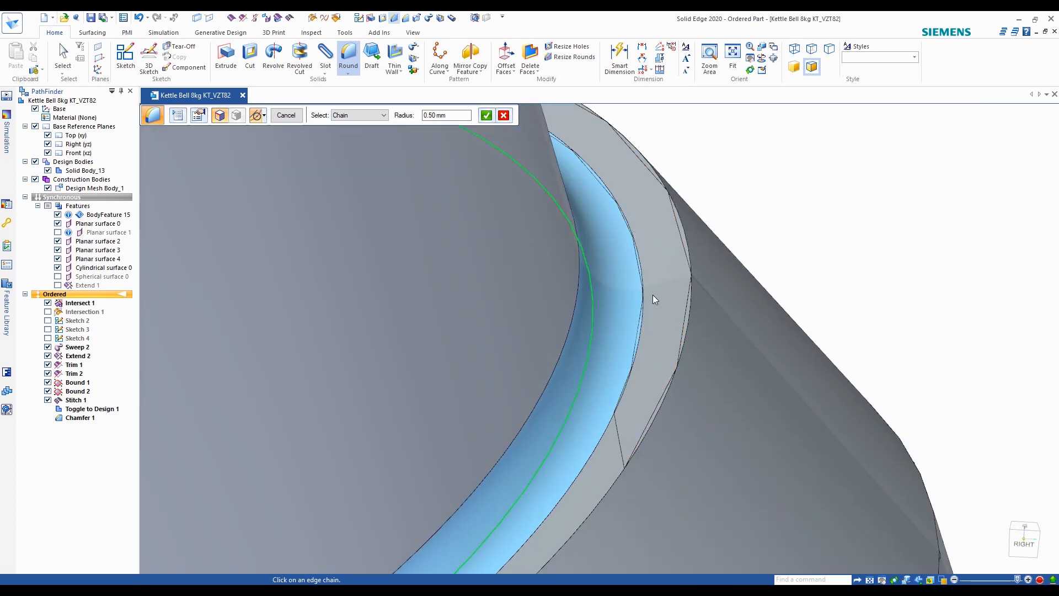
scroll(653, 295, down, 2)
scroll(643, 317, up, 2)
Try a radius of 0.4 mm on the handle-to-collar round
drag(460, 117, 378, 109)
text(0.4)
key(Return)
scroll(649, 294, up, 2)
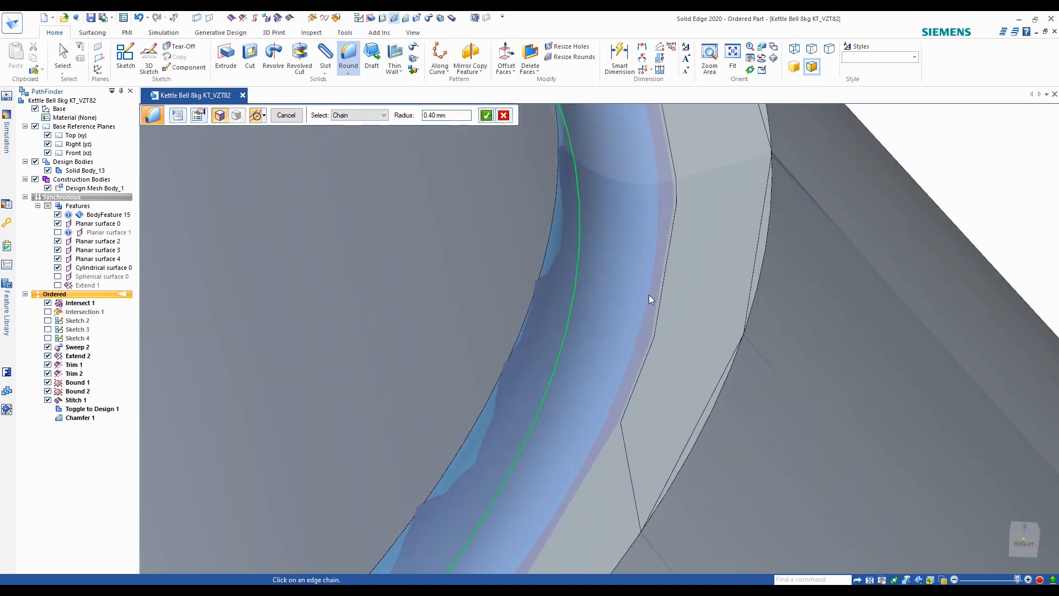
Set the handle-to-collar round's radius to 0.5 mm and finish the round
drag(466, 115, 408, 117)
text(0.5)
key(Return)
click(489, 120)
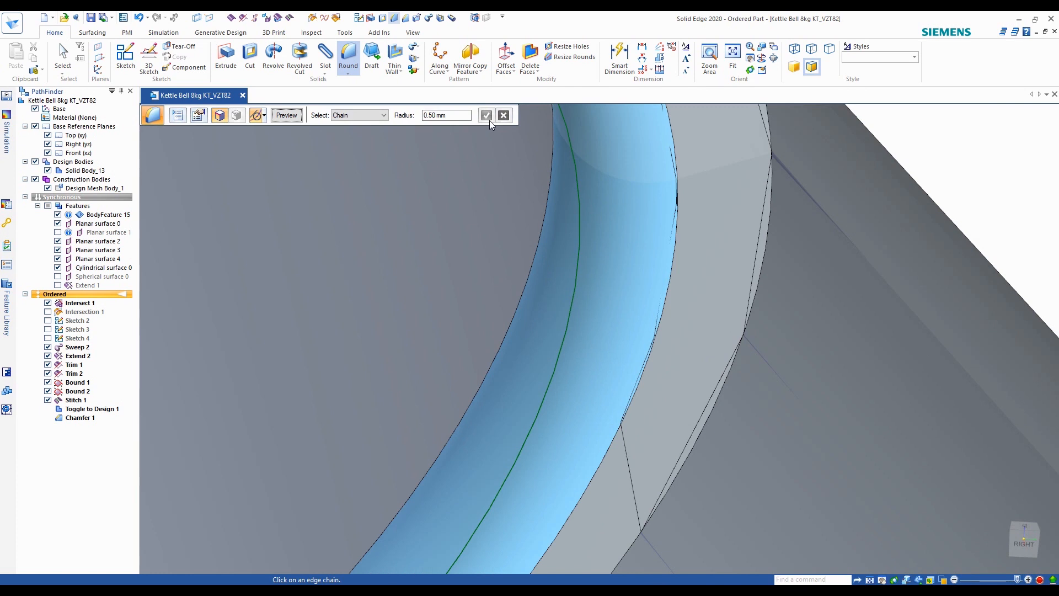
click(284, 117)
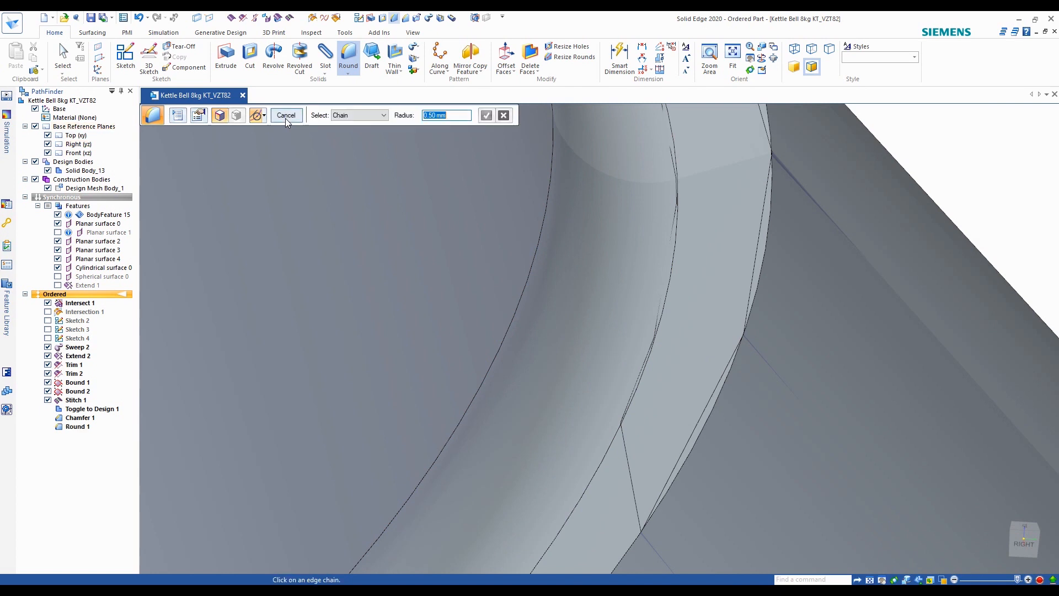
click(286, 116)
Compare the rounded and chamfered collar with the scan by toggling the solid body and the design mesh
scroll(610, 243, down, 10)
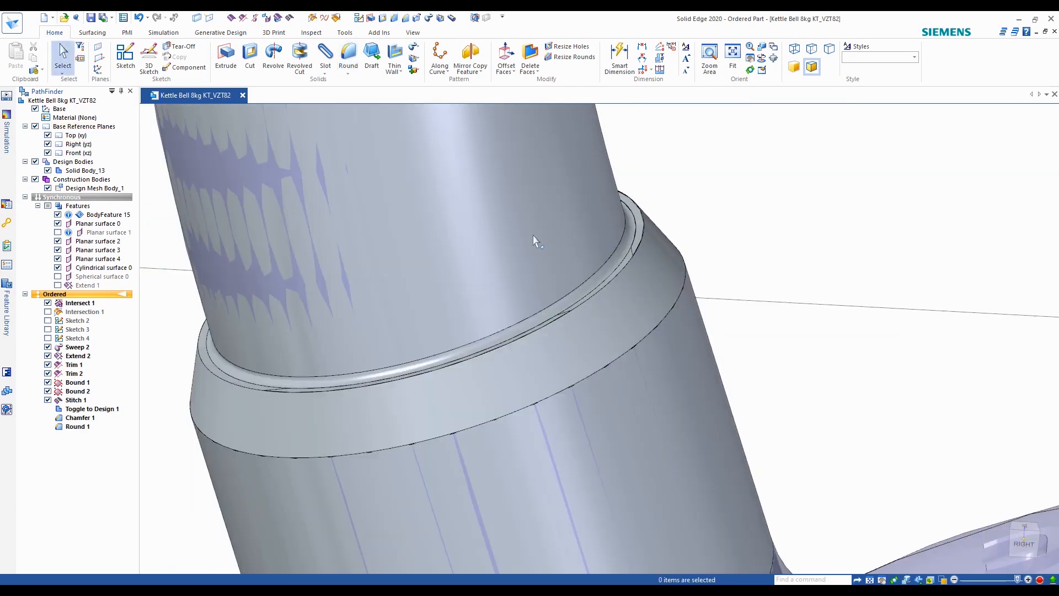
scroll(579, 177, up, 5)
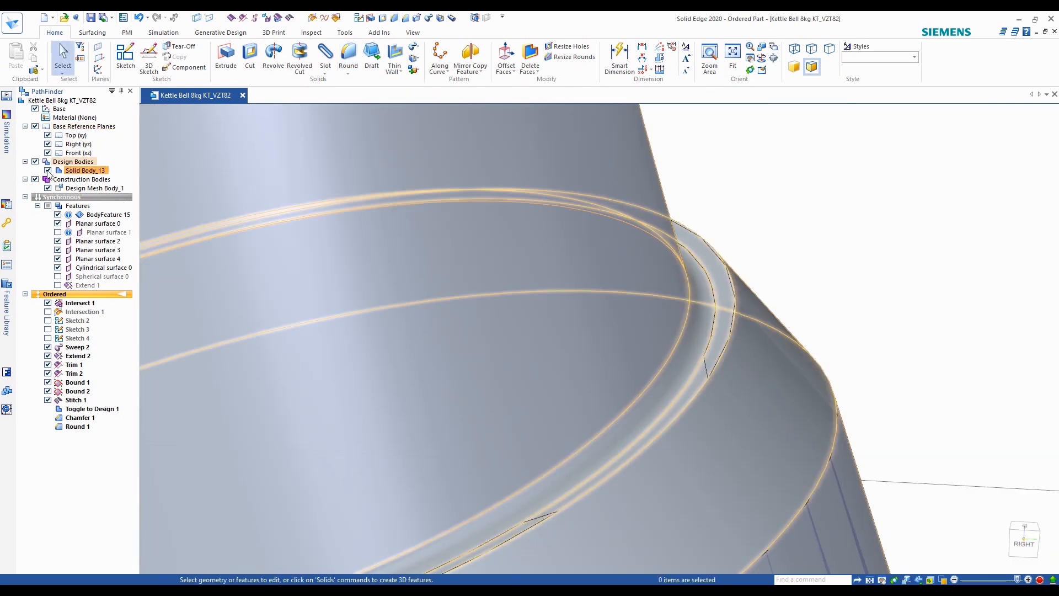
click(48, 171)
click(48, 171)
click(48, 171)
click(48, 171)
click(48, 170)
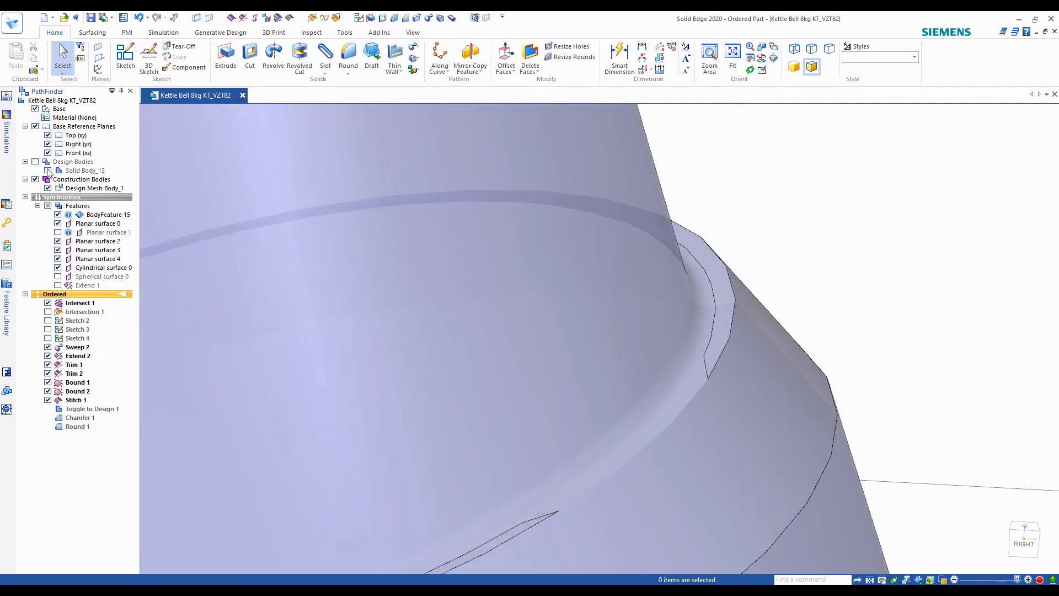
click(48, 170)
click(48, 171)
scroll(739, 279, down, 5)
scroll(748, 283, up, 5)
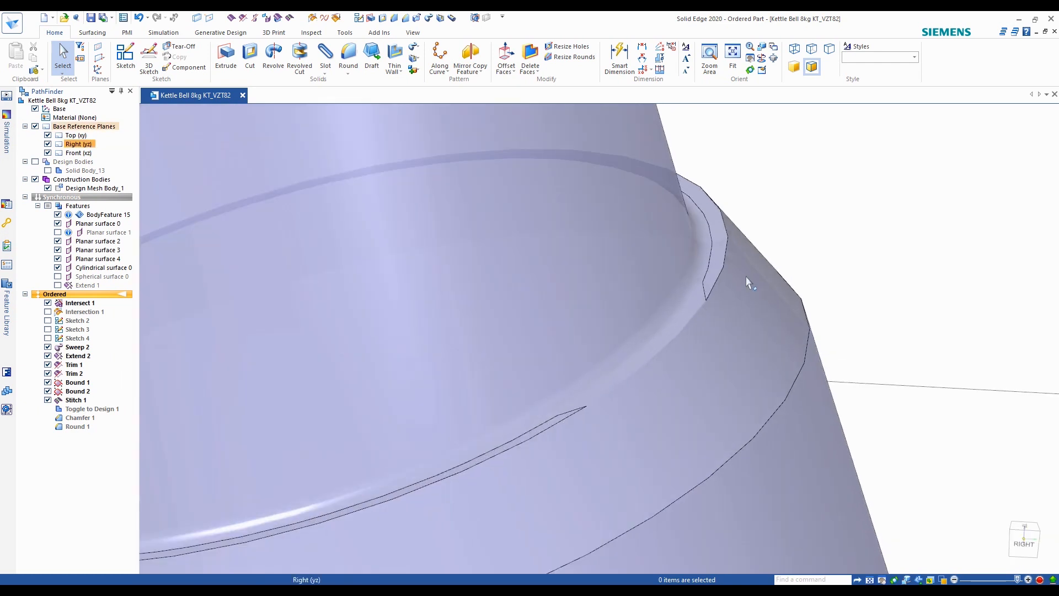
click(48, 171)
click(48, 188)
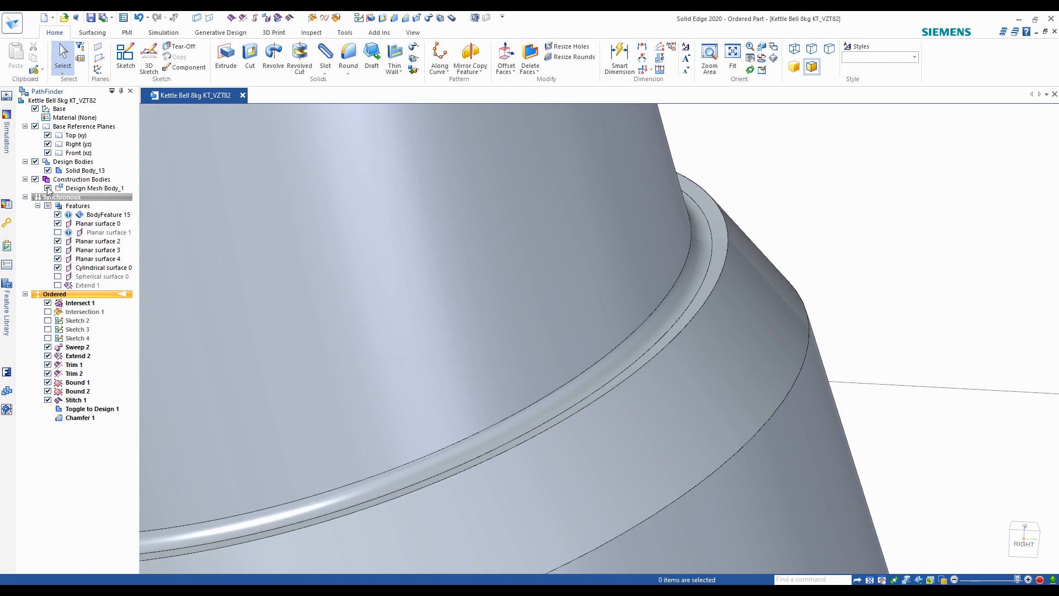
click(48, 188)
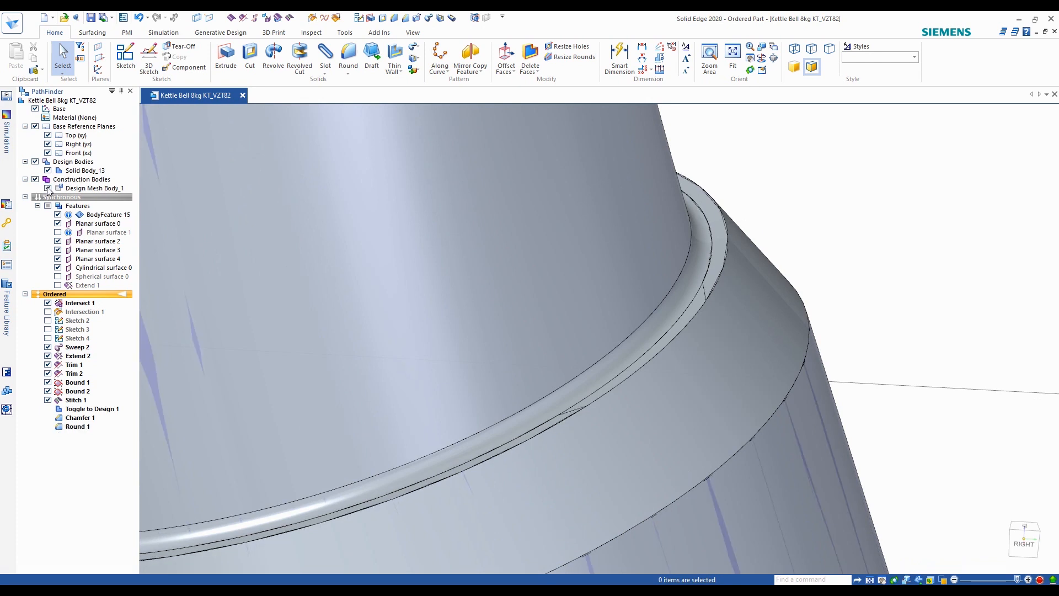
Hide the design mesh and orient the half handle to the right view
click(48, 188)
scroll(816, 153, down, 5)
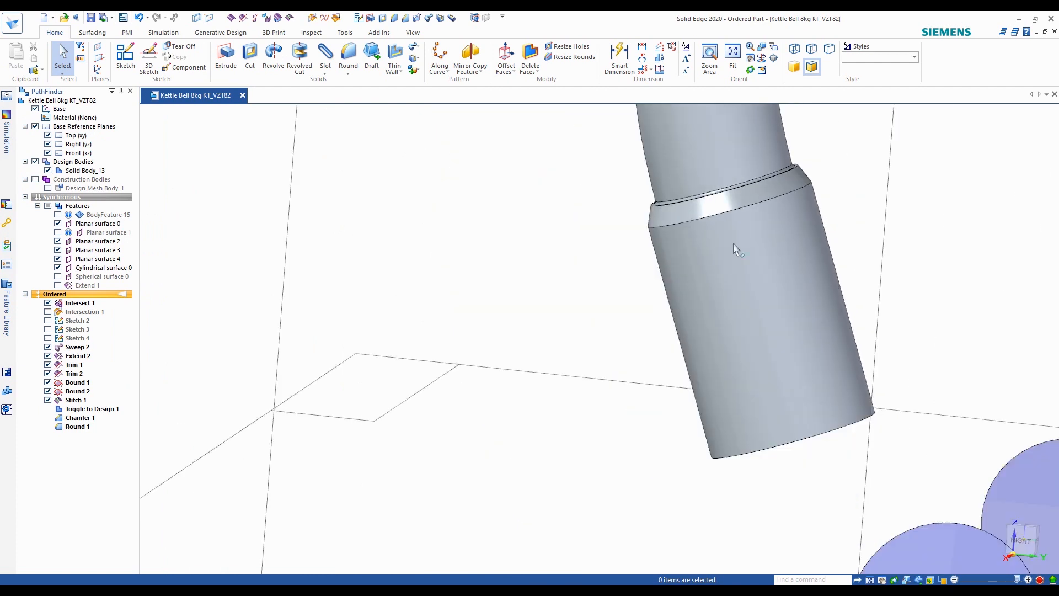
scroll(734, 247, down, 3)
scroll(732, 276, up, 3)
middle_drag(733, 276, 776, 273)
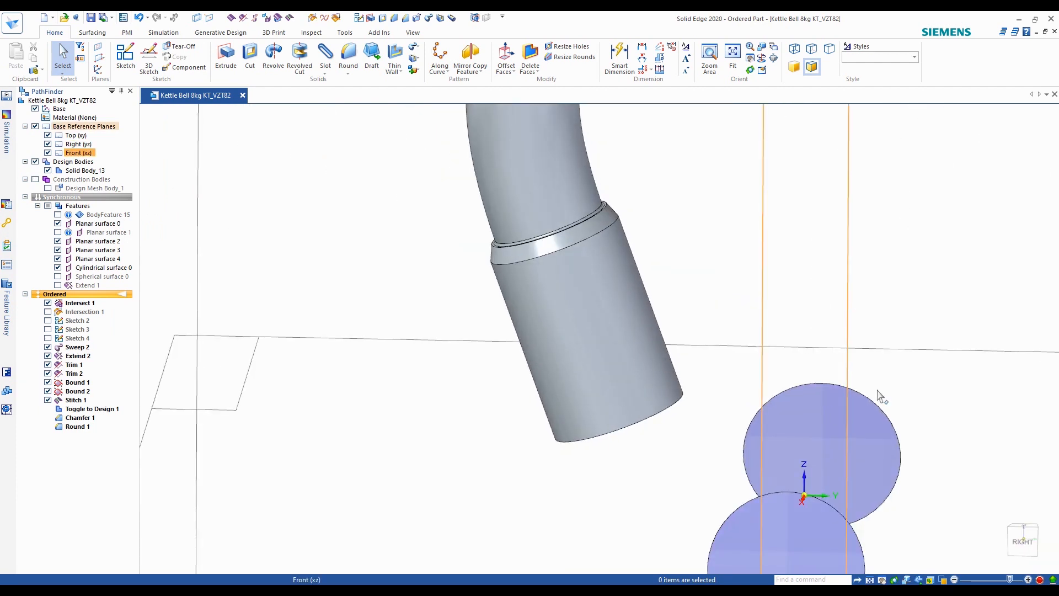
click(1023, 539)
scroll(567, 338, up, 3)
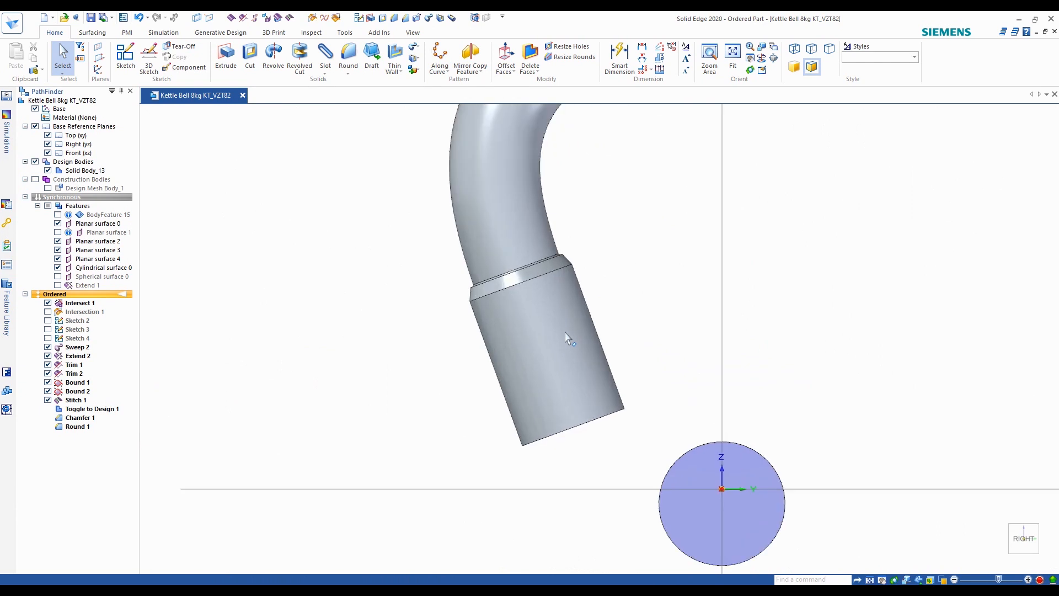
scroll(602, 287, down, 2)
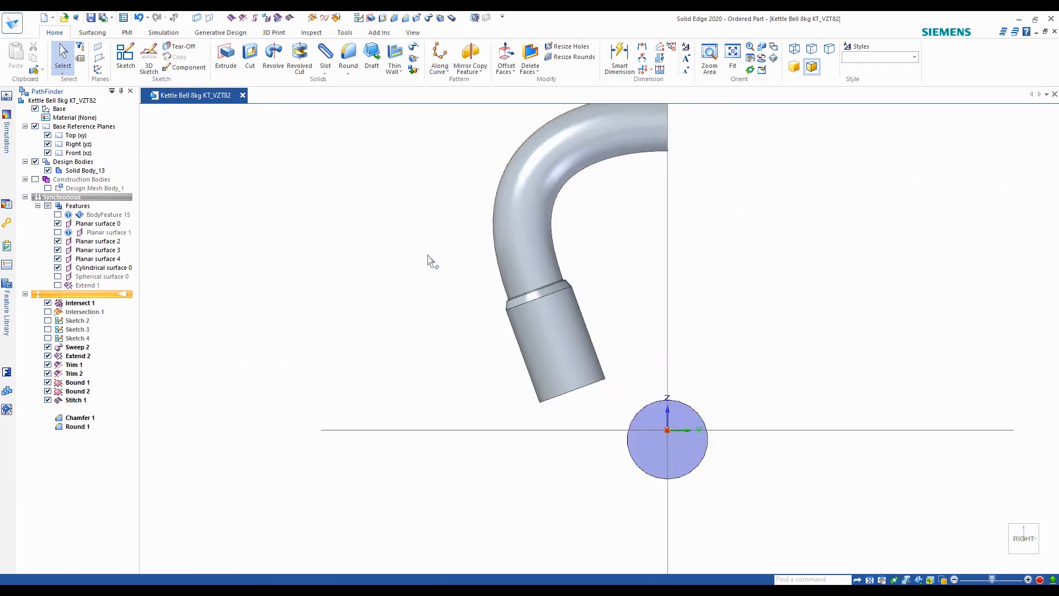
Mirror the half-handle solid body about the Front (xz) plane to complete the handle
click(475, 70)
click(485, 95)
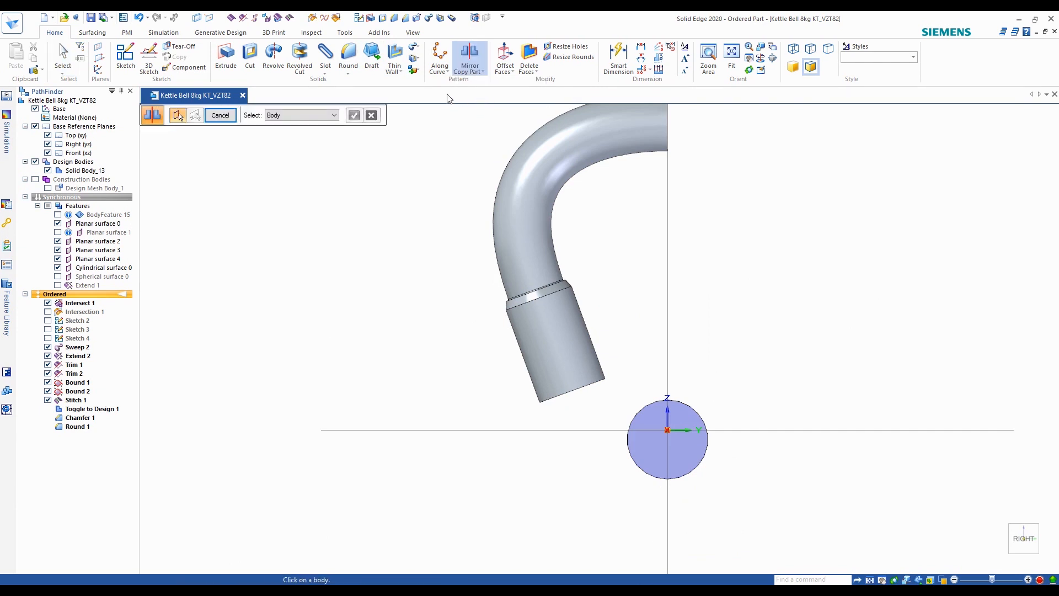
click(518, 183)
scroll(585, 248, down, 1)
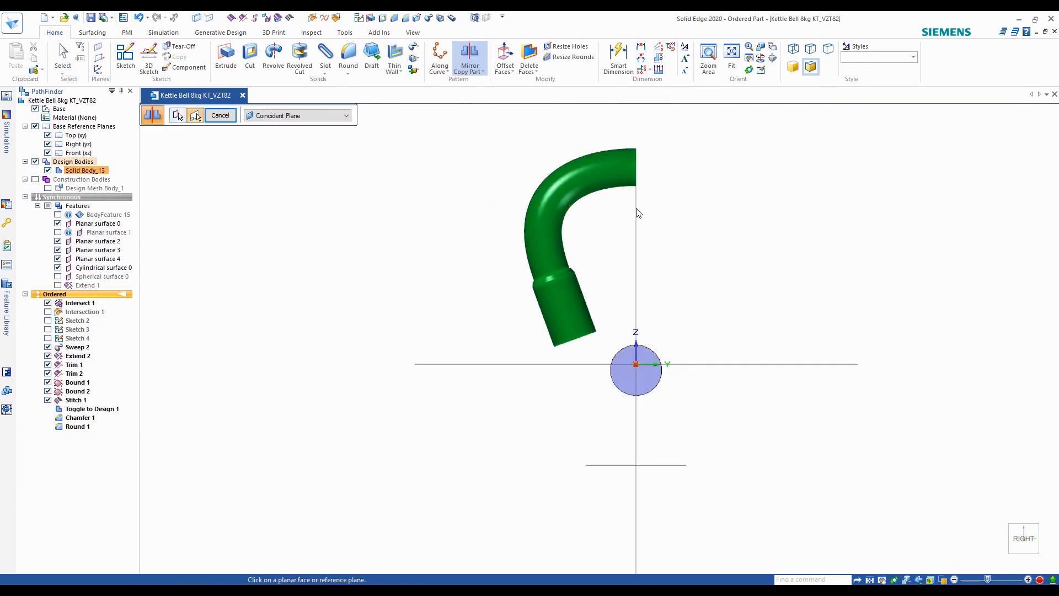
click(636, 214)
click(216, 117)
Inspect the complete mirrored handle in shaded display without and with visible edges
middle_drag(666, 230, 674, 267)
scroll(673, 267, up, 2)
click(793, 67)
mouse_move(722, 295)
middle_down()
mouse_move(744, 229)
mouse_move(685, 241)
mouse_move(717, 242)
mouse_move(733, 255)
mouse_move(574, 255)
middle_up()
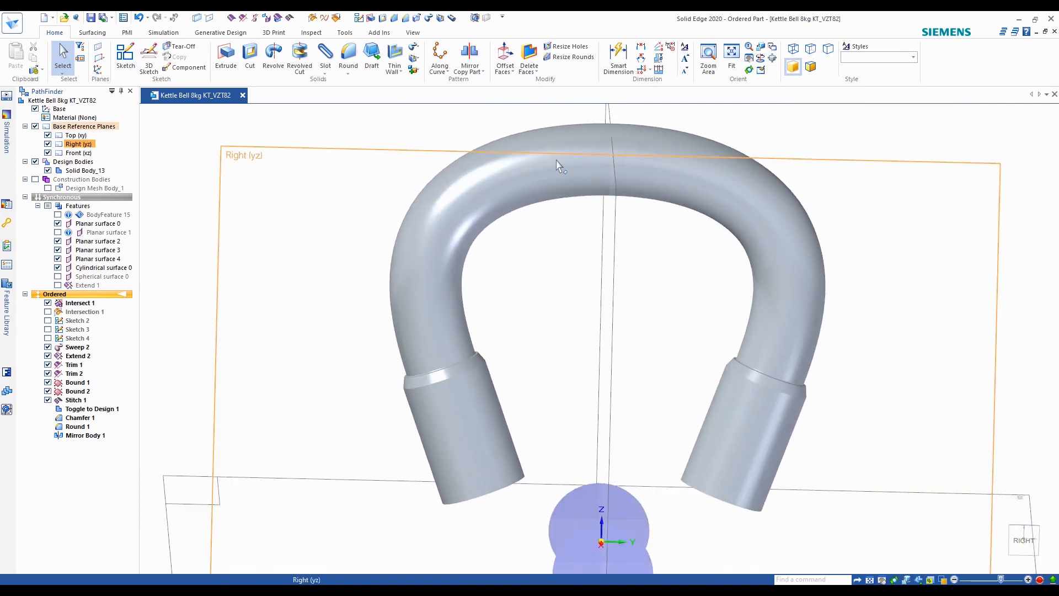
click(810, 67)
scroll(825, 218, down, 2)
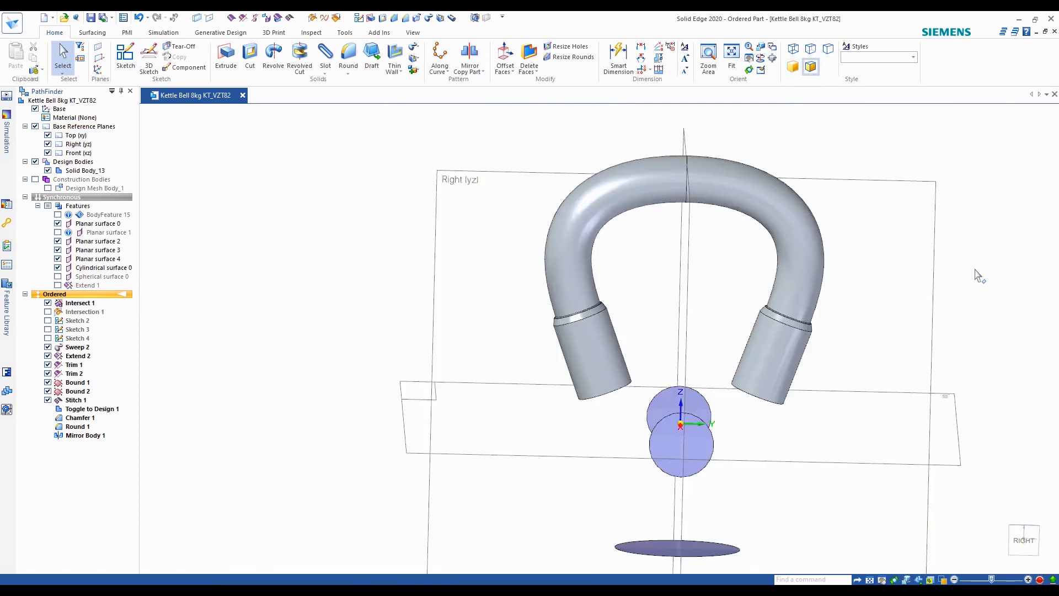
Return to the right view and show the Intersect 1 surface of the kettlebell's ball
click(1023, 540)
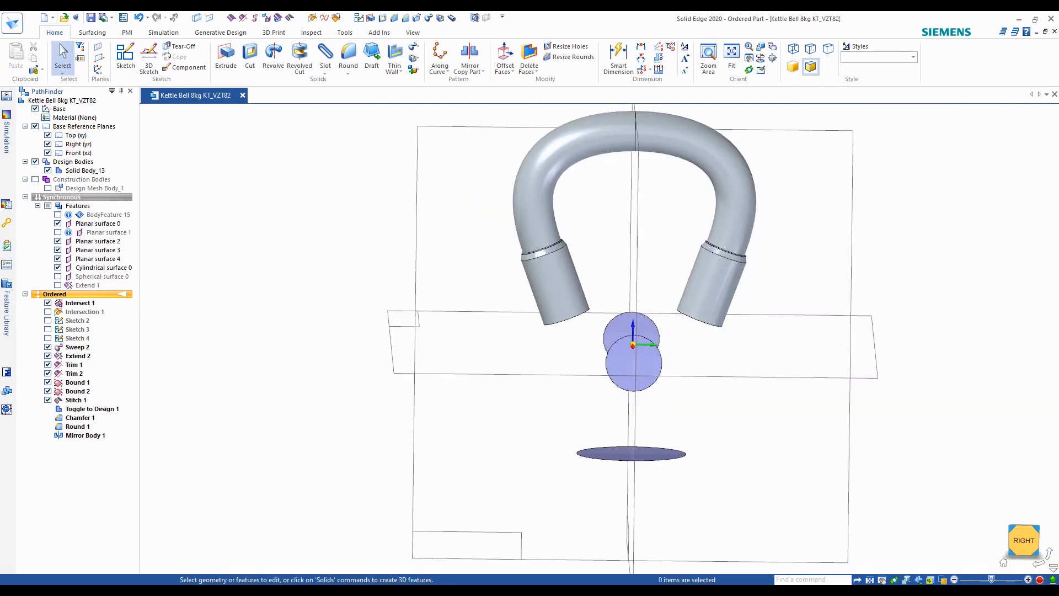
click(48, 303)
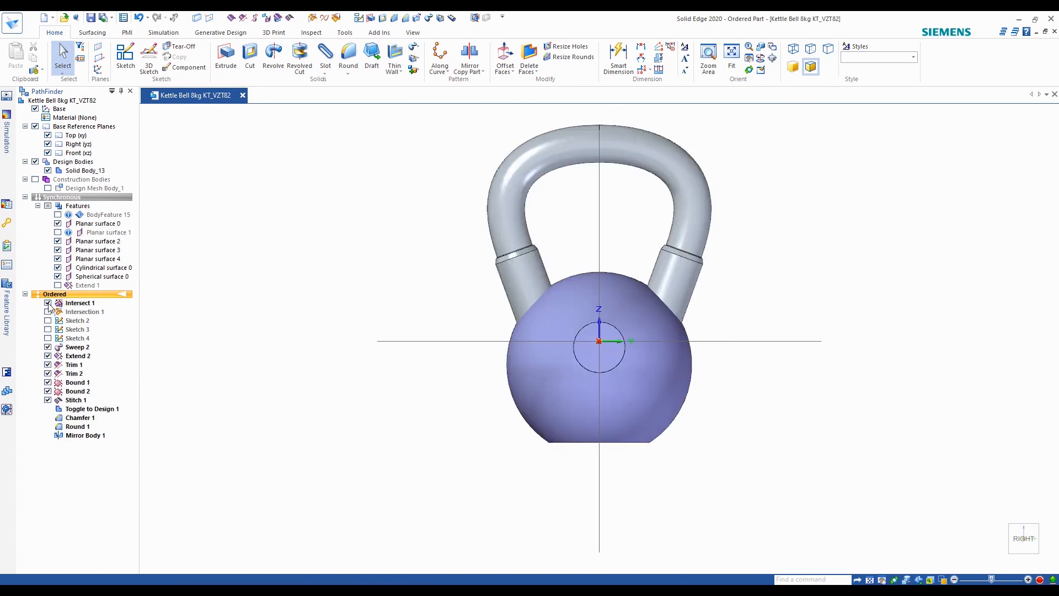
Hide the handle's solid body so only the ball surface shows, and return to the right view
scroll(551, 315, up, 2)
middle_drag(582, 323, 452, 309)
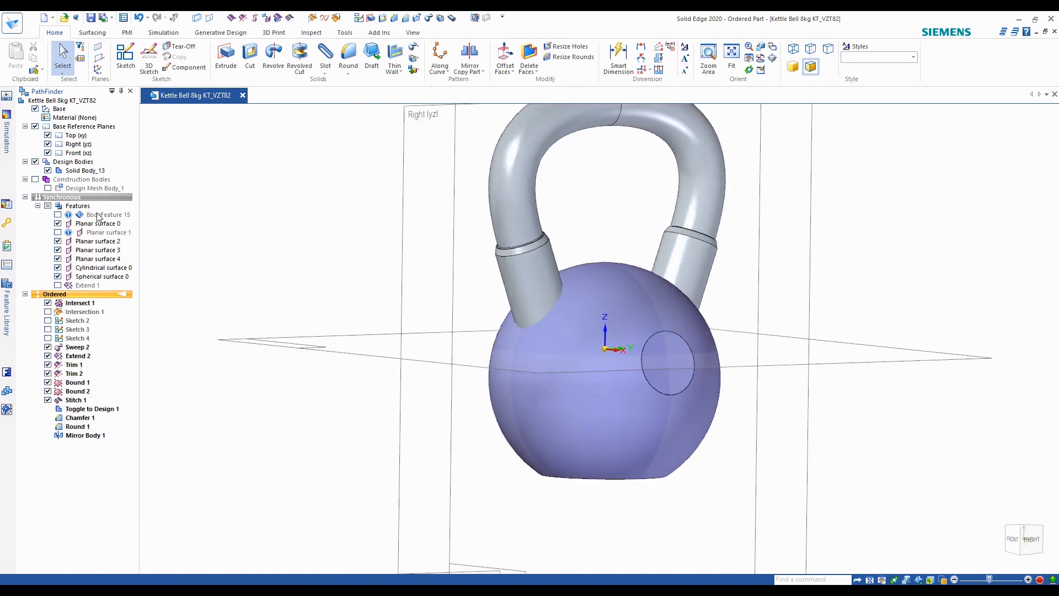
click(48, 170)
middle_drag(533, 276, 606, 386)
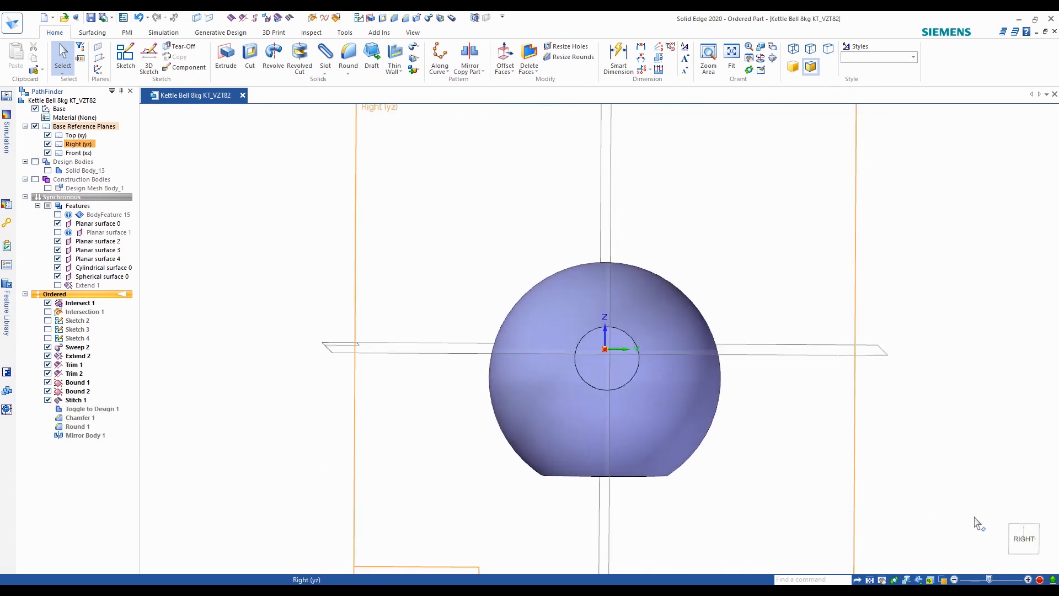
click(1022, 541)
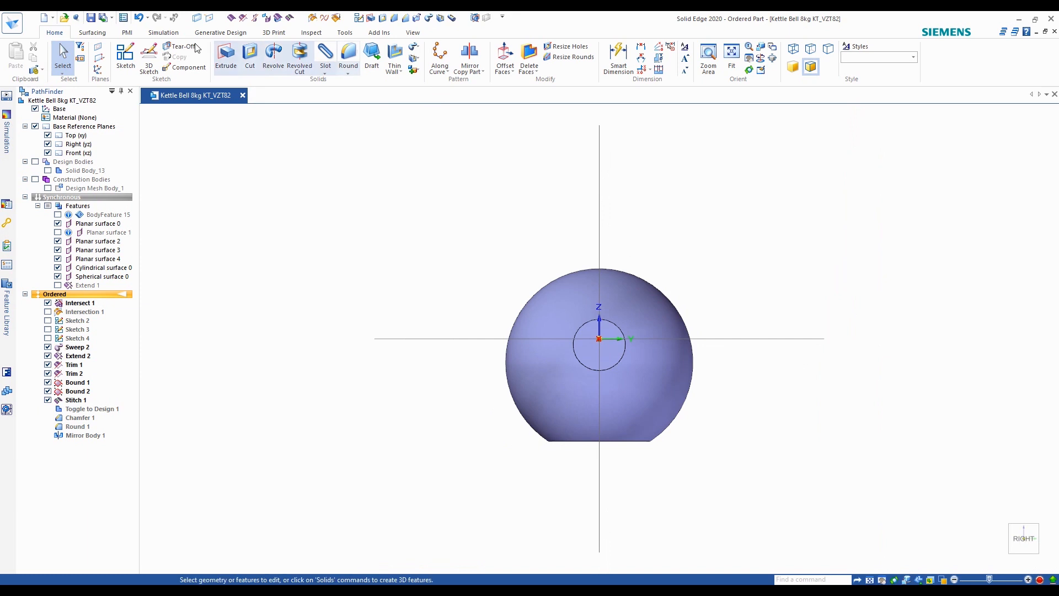
Stitch all the ball's surfaces into one solid body, healing them with a 1.00e+00 mm stitch tolerance
click(93, 32)
click(529, 46)
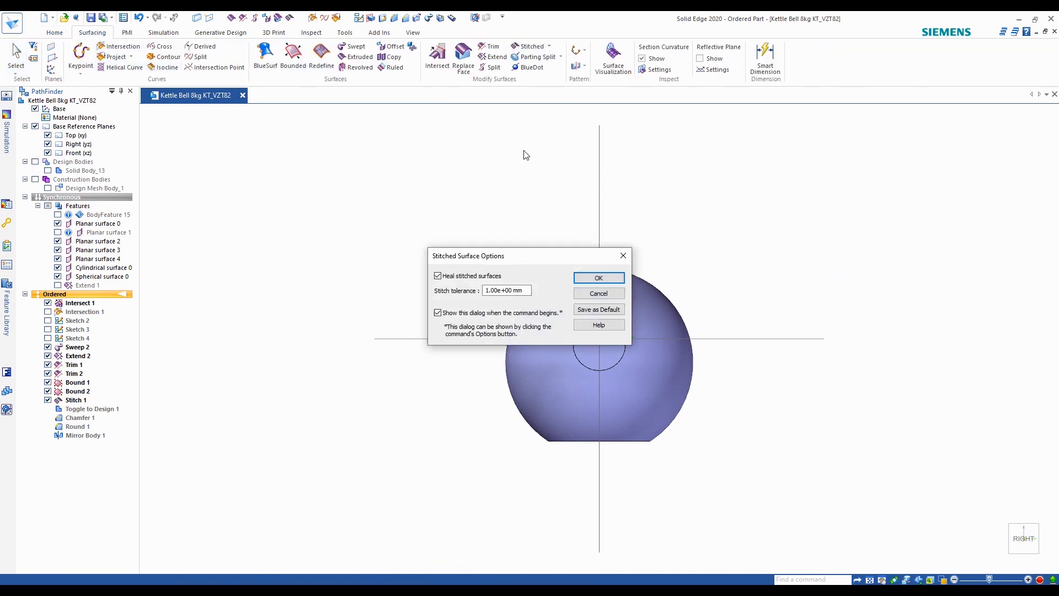
click(598, 278)
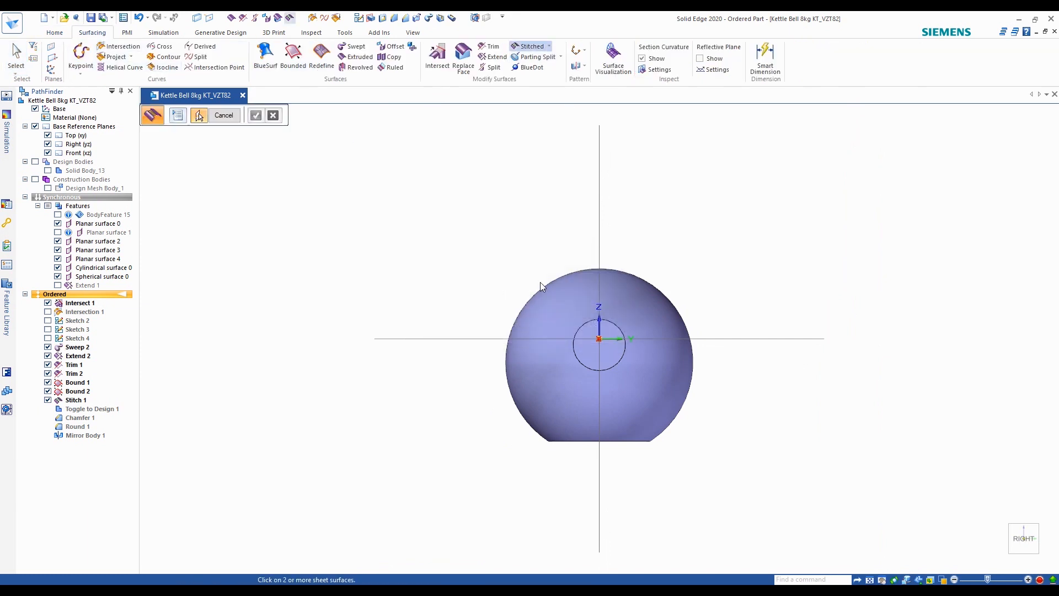
drag(470, 239, 785, 456)
click(255, 114)
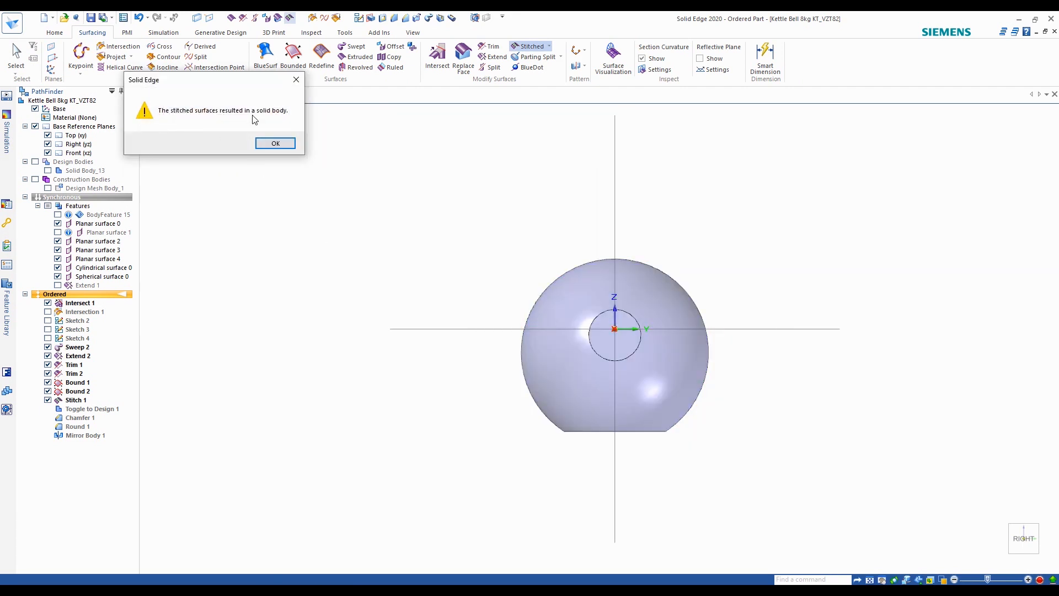
click(275, 142)
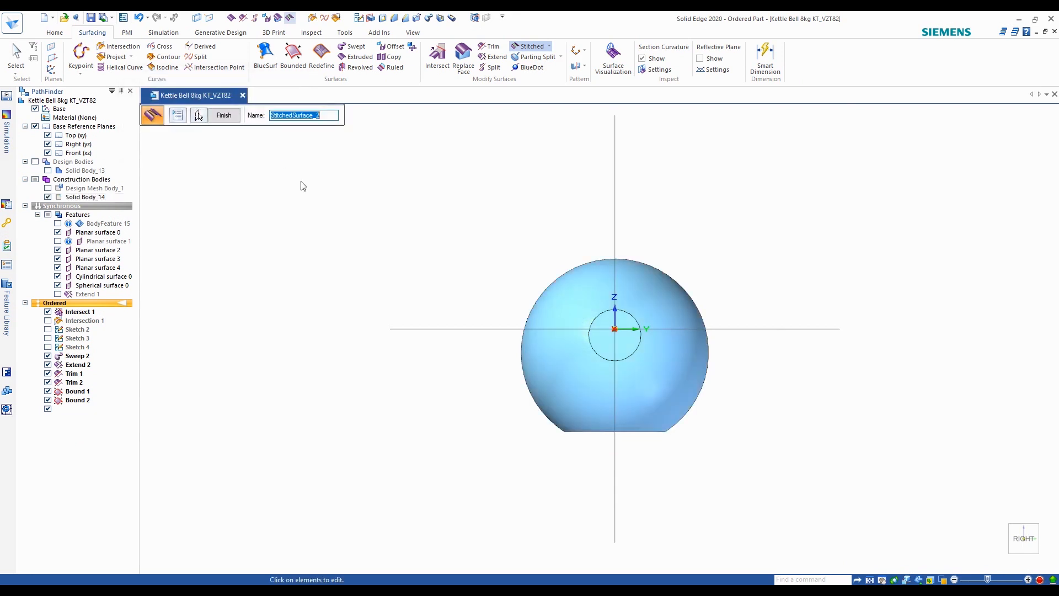
click(223, 115)
click(233, 117)
Toggle the stitched ball body to a design body and show the handle's solid body together with it
click(103, 196)
right_click(103, 196)
click(160, 226)
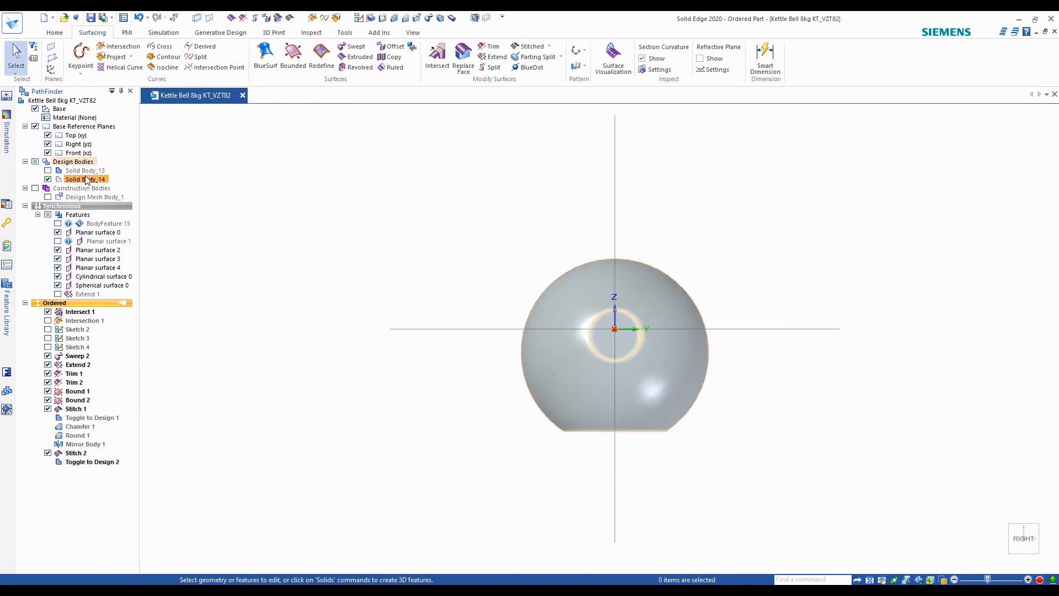
click(48, 171)
scroll(546, 307, up, 5)
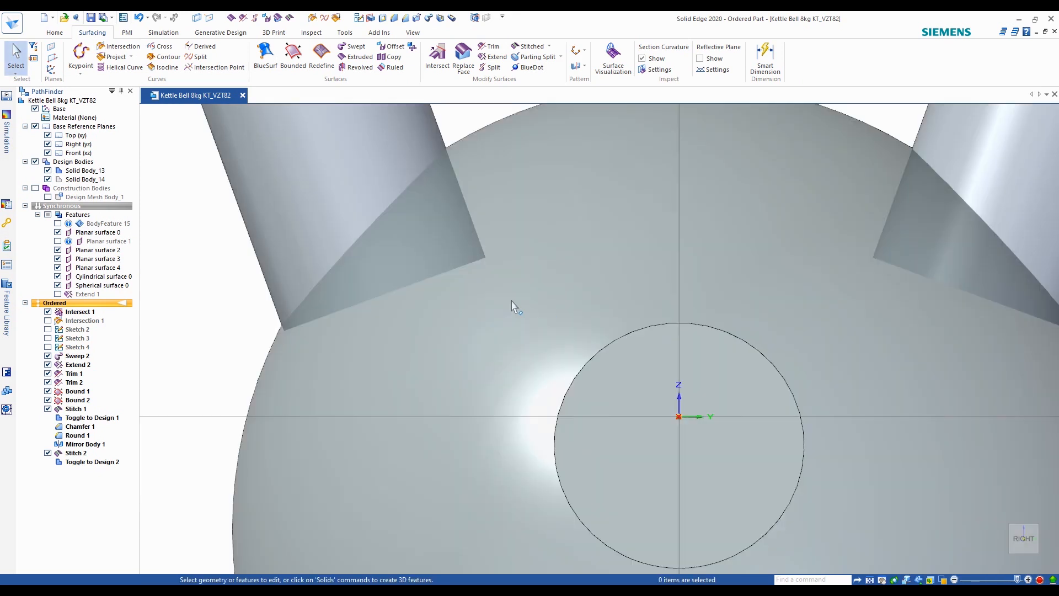
scroll(501, 300, down, 3)
scroll(794, 303, down, 4)
scroll(811, 260, up, 3)
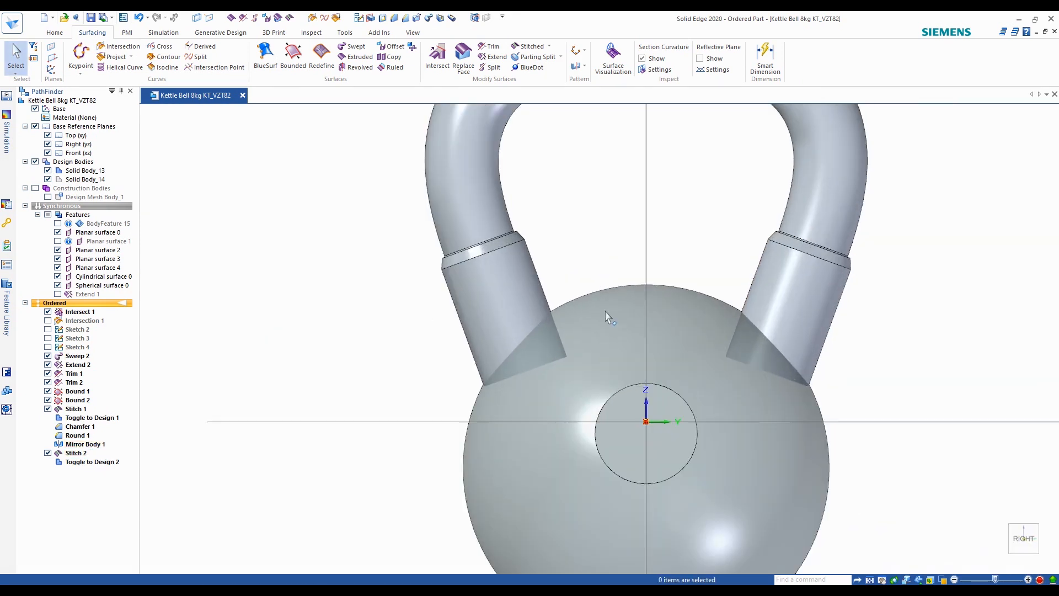
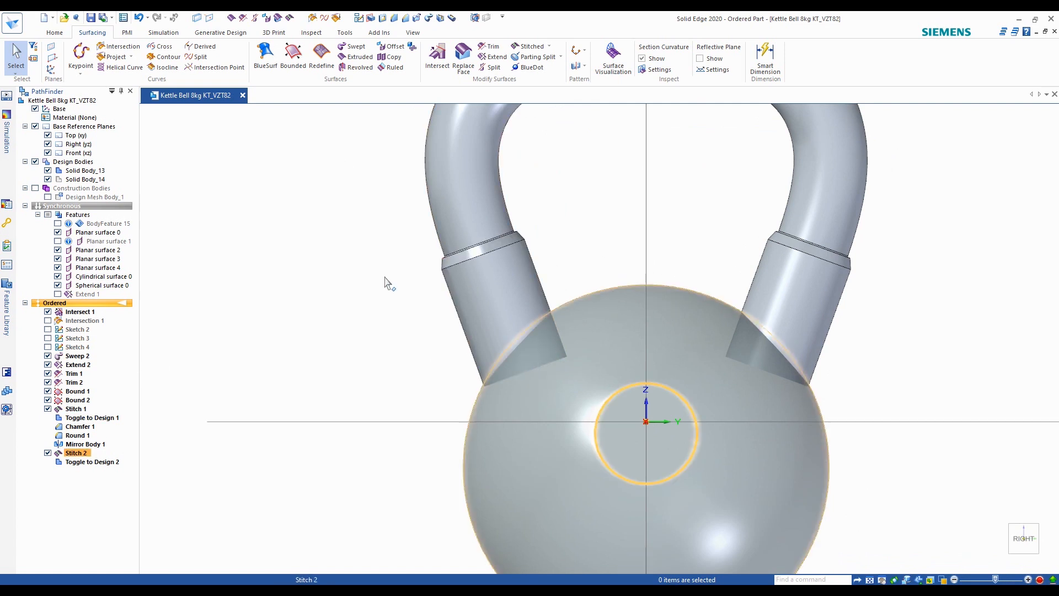
Unite the handle and the ball into one solid body, with the handle as target and the ball as tool
click(65, 35)
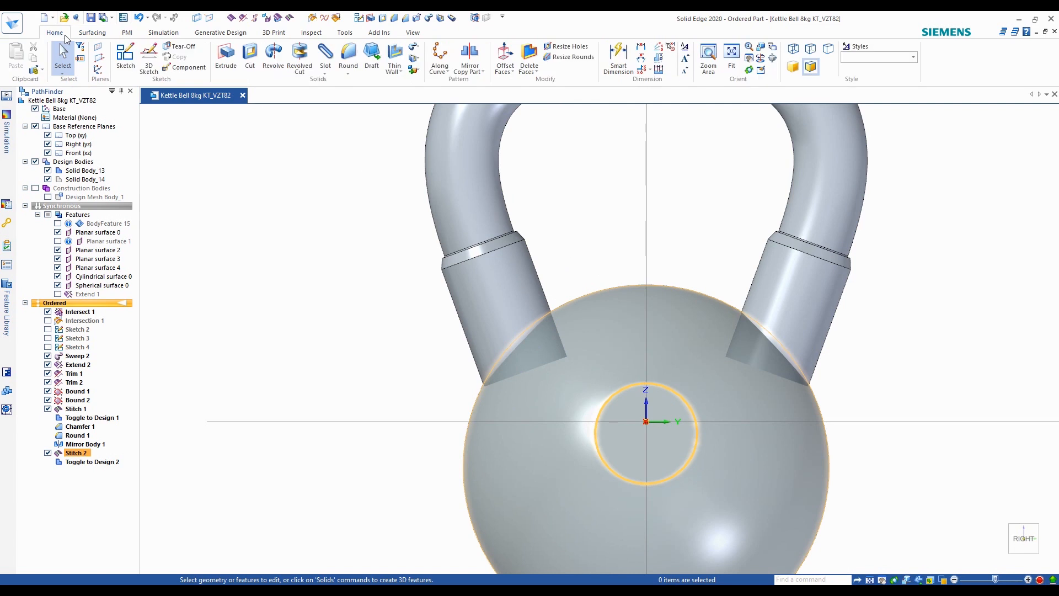
click(413, 70)
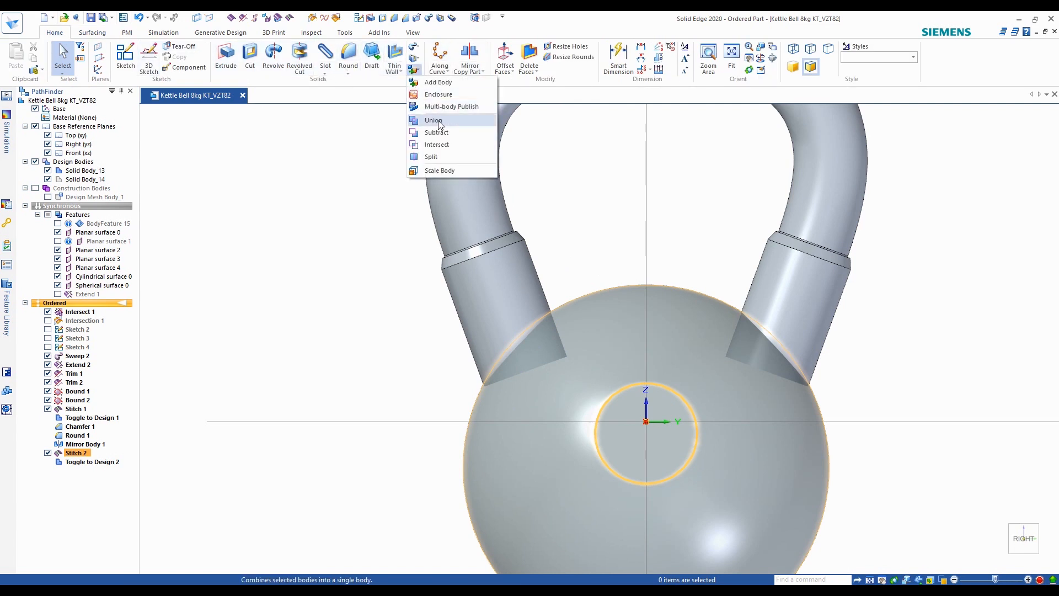
click(440, 121)
click(495, 274)
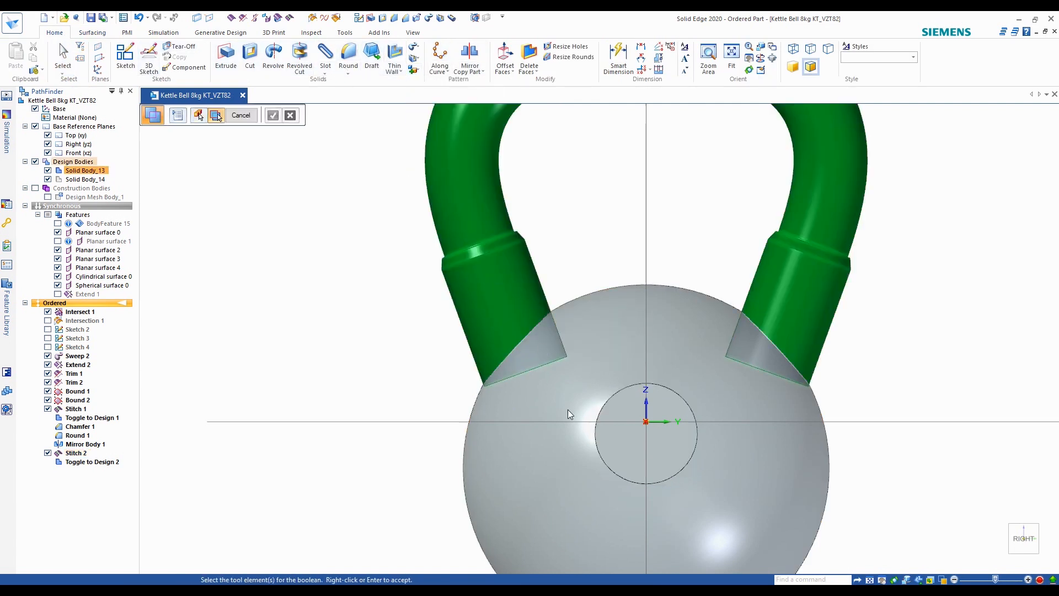
click(567, 409)
click(272, 115)
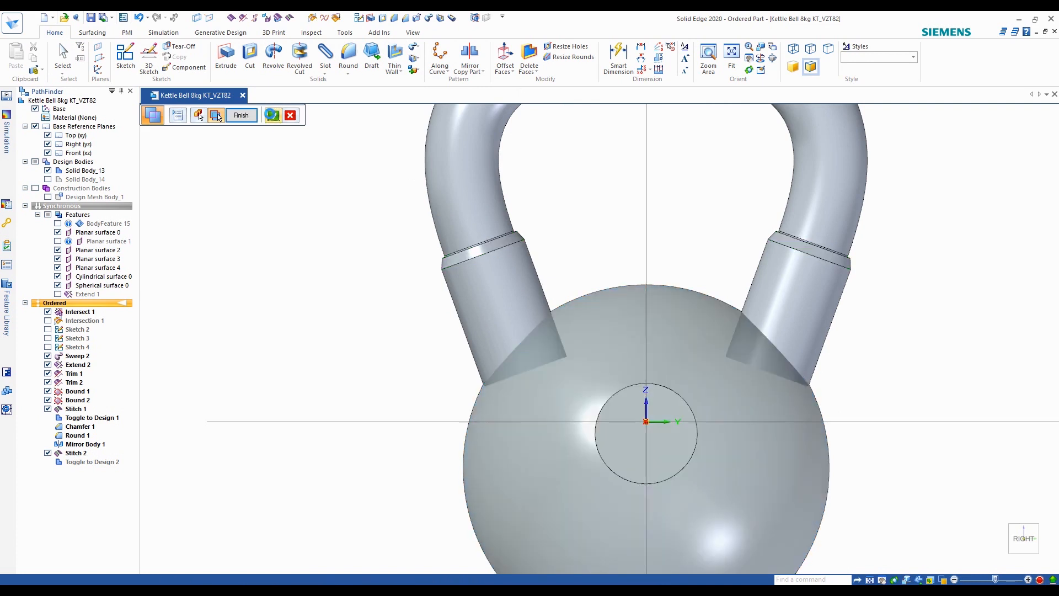
click(241, 114)
click(241, 115)
click(241, 115)
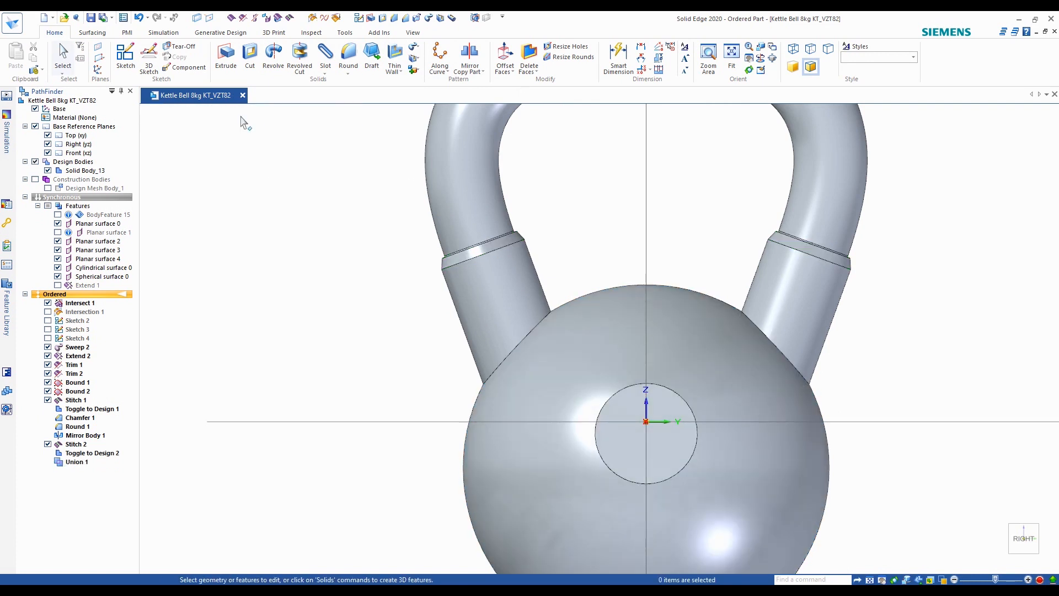
Compare the united solid with the design mesh around the handle joints and the number 8, then hide the mesh
scroll(612, 322, down, 3)
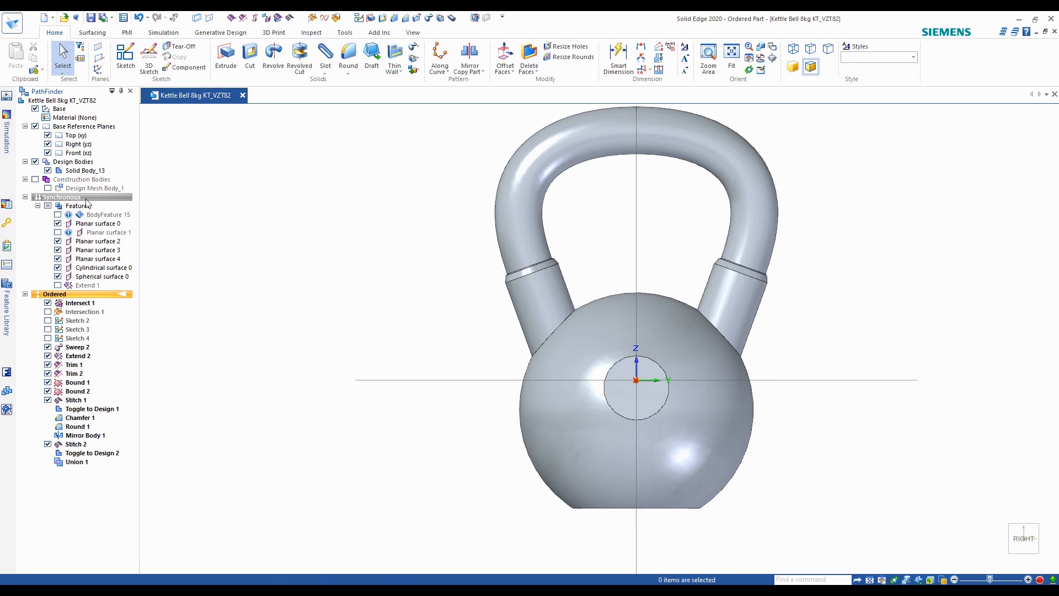
click(47, 188)
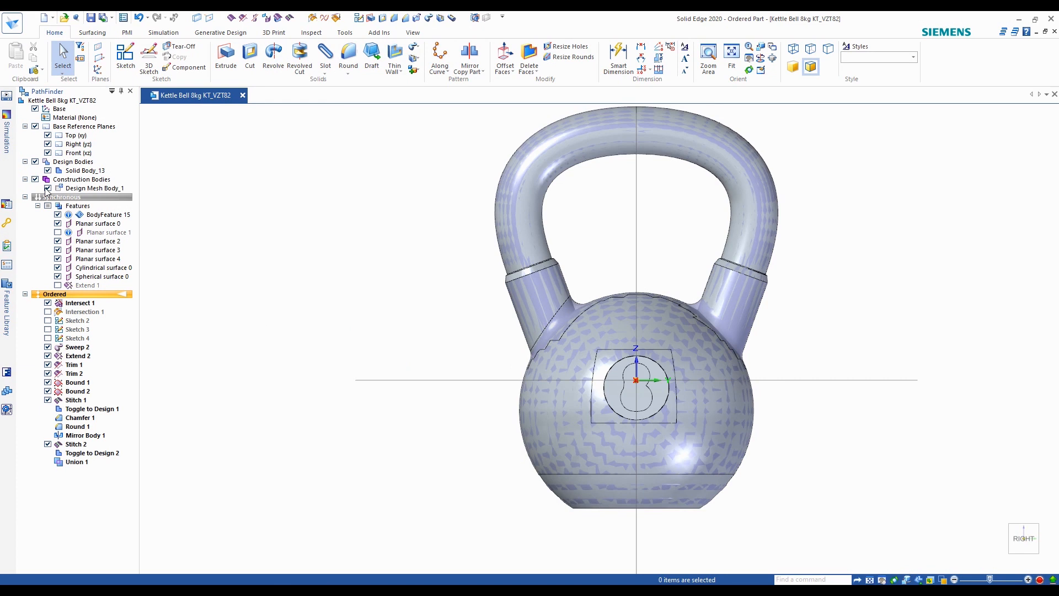
click(48, 188)
middle_drag(632, 409, 668, 429)
scroll(668, 429, up, 3)
scroll(635, 374, up, 2)
mouse_move(635, 374)
middle_down()
mouse_move(653, 396)
mouse_move(654, 372)
middle_up()
click(47, 188)
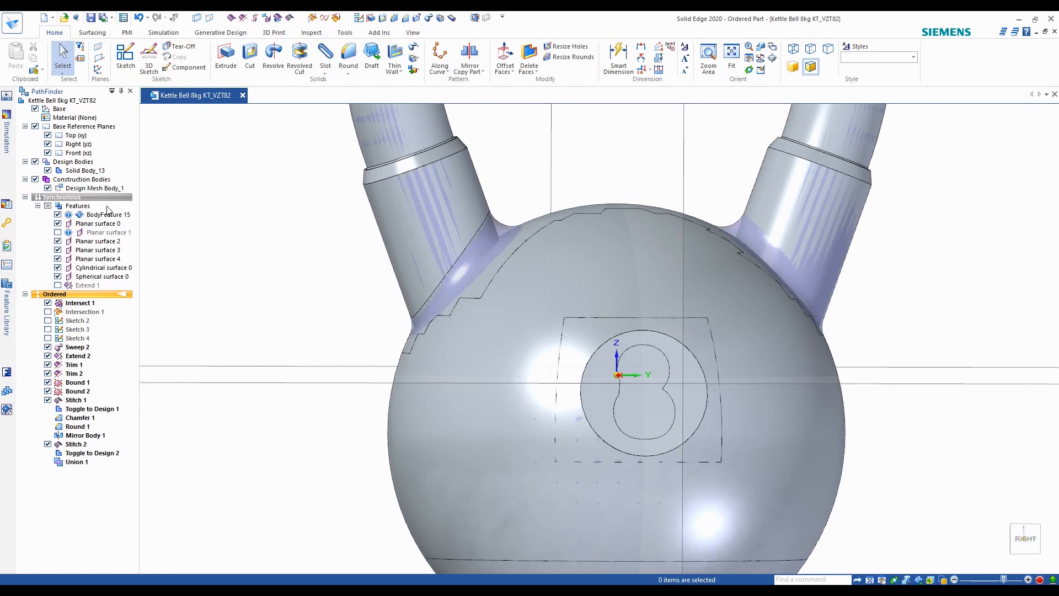
click(48, 188)
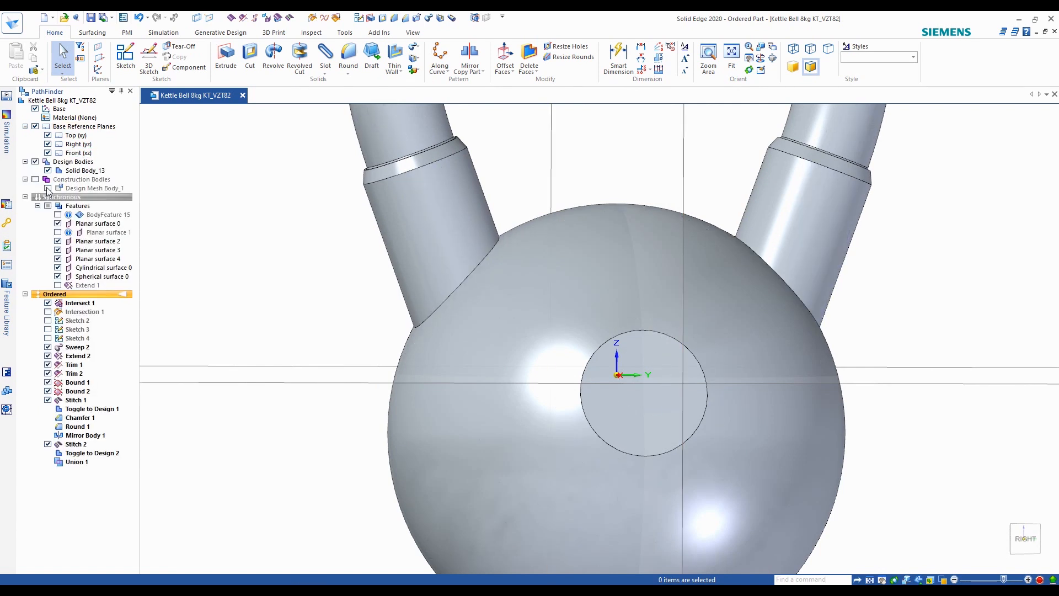
Start a sketch on the flat circular face at the front of the ball
scroll(580, 285, down, 2)
scroll(582, 272, down, 2)
click(126, 55)
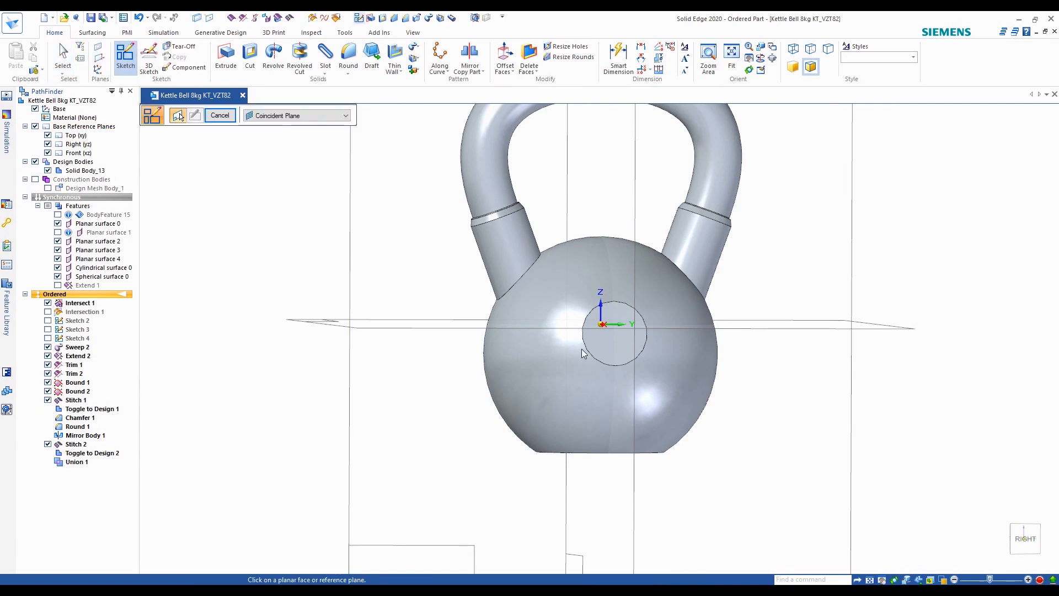
click(612, 345)
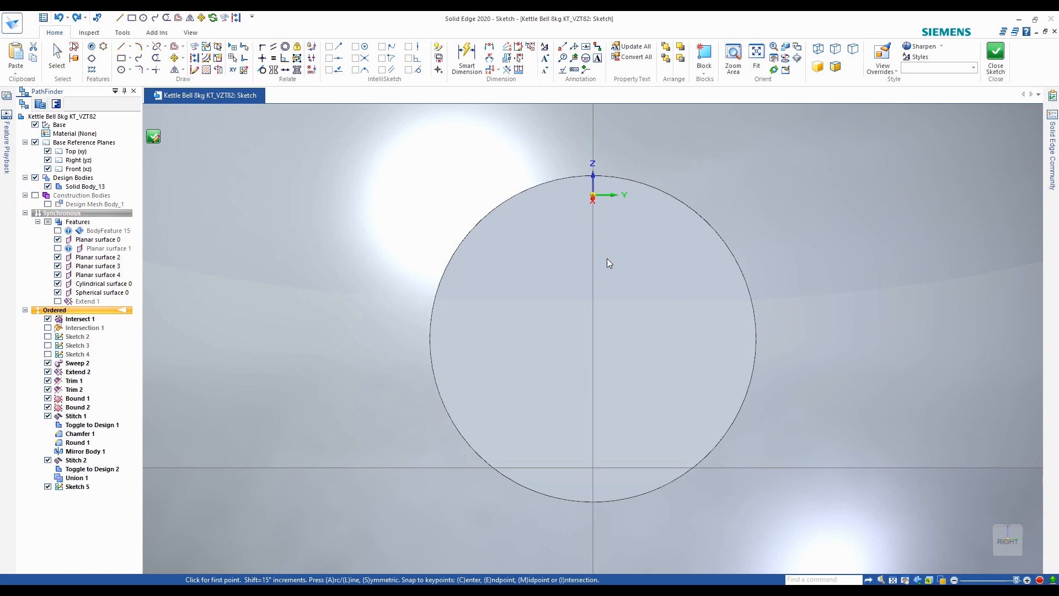
Start a text profile in the sketch and set its font to Century Gothic
scroll(606, 275, down, 2)
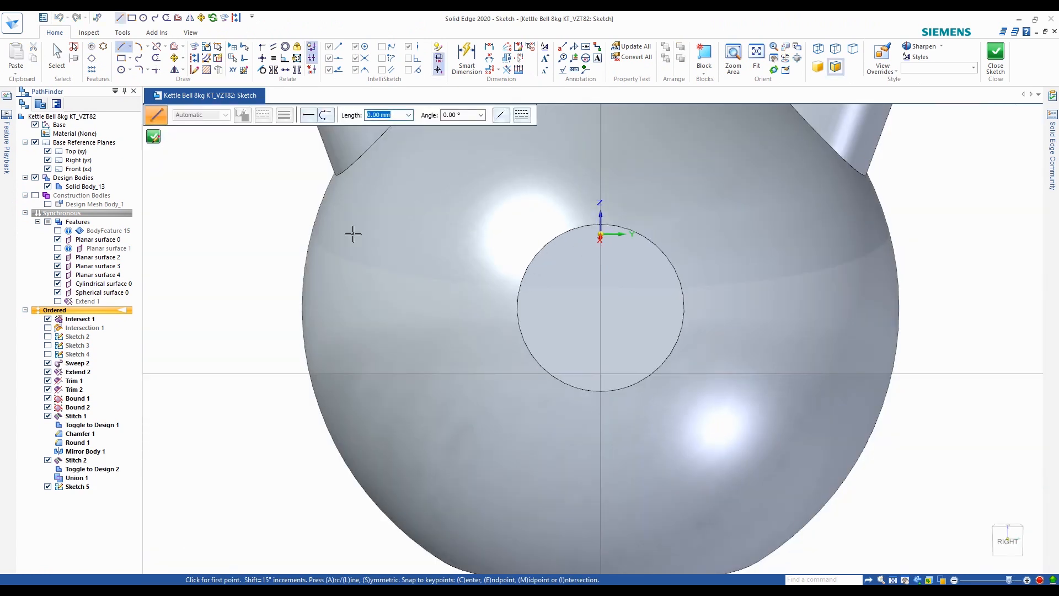
click(122, 33)
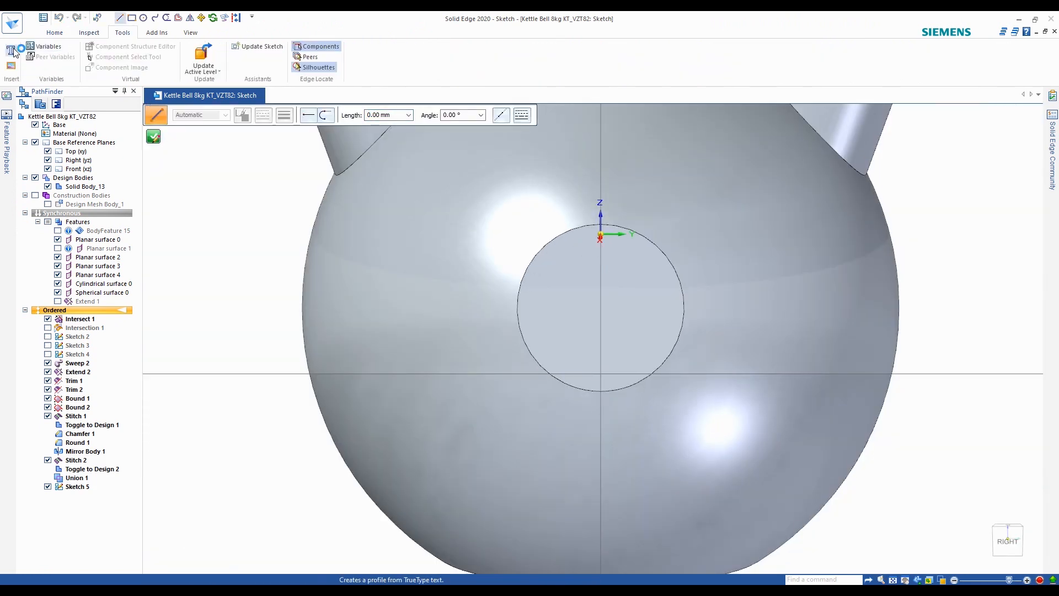
click(11, 51)
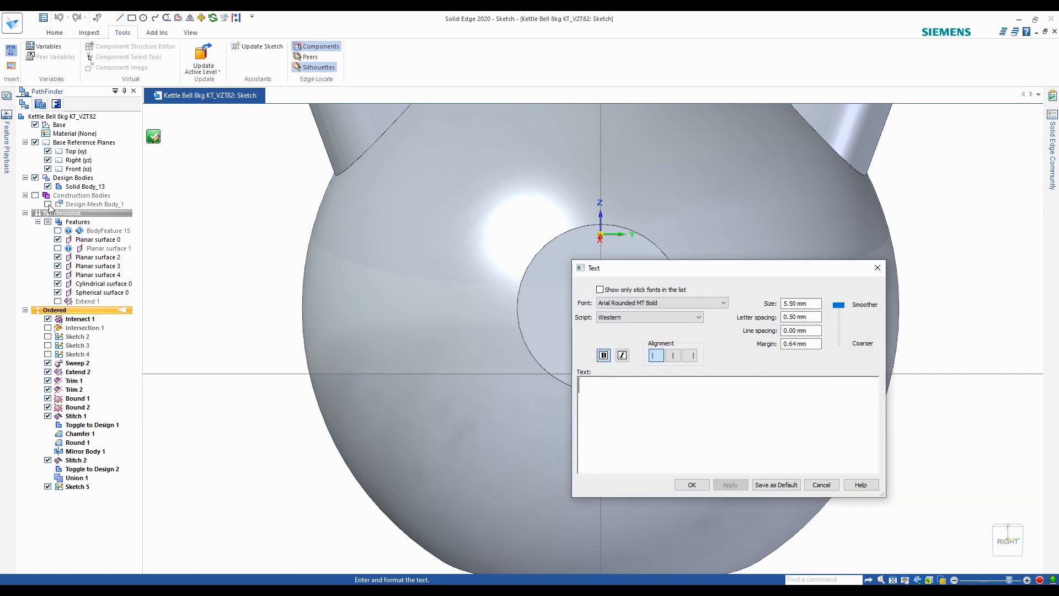
click(710, 305)
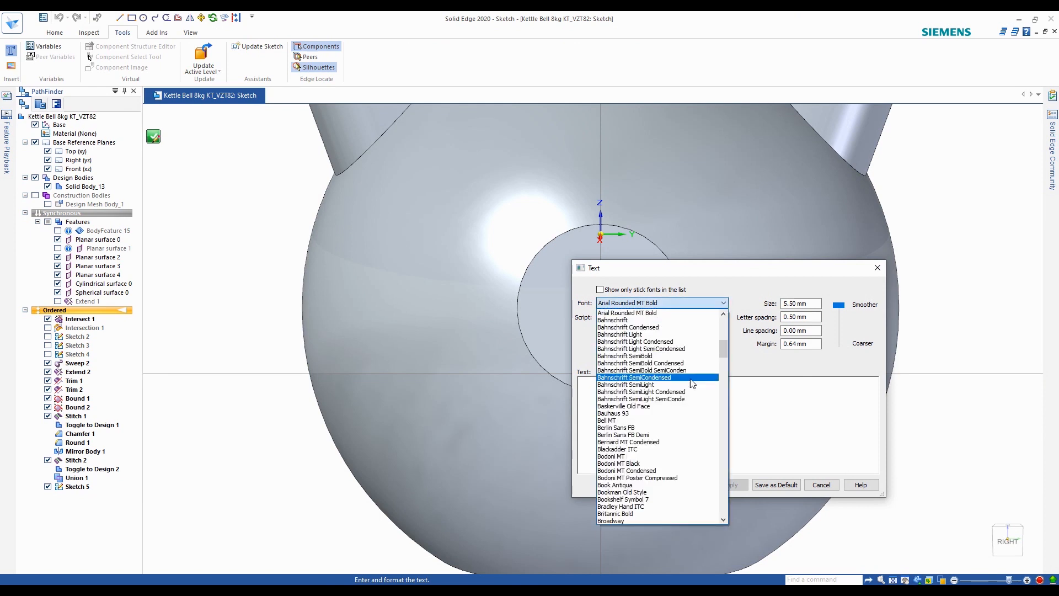
scroll(690, 378, down, 4)
scroll(691, 381, down, 3)
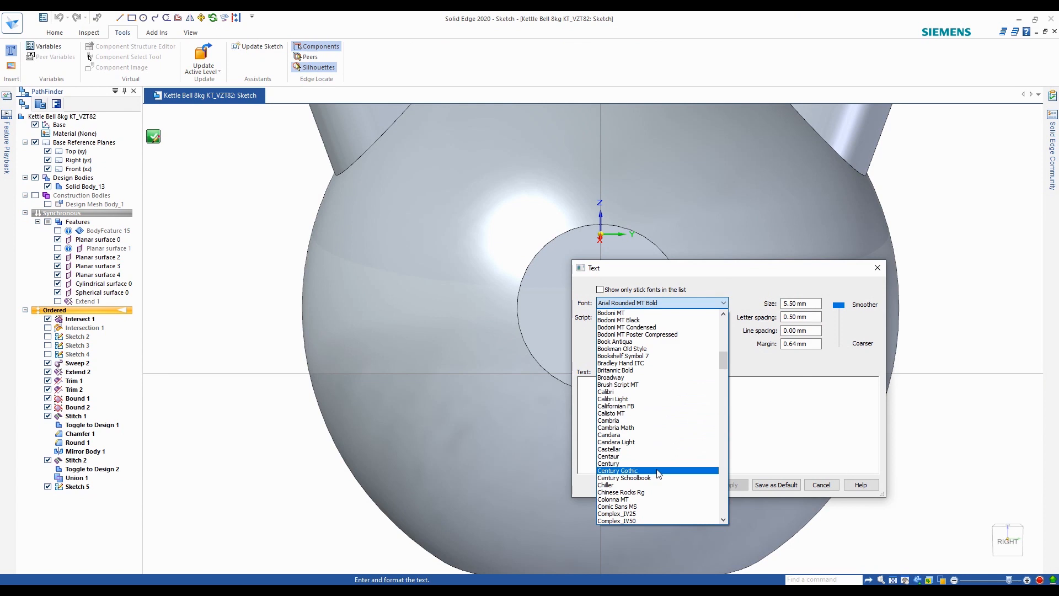
click(658, 472)
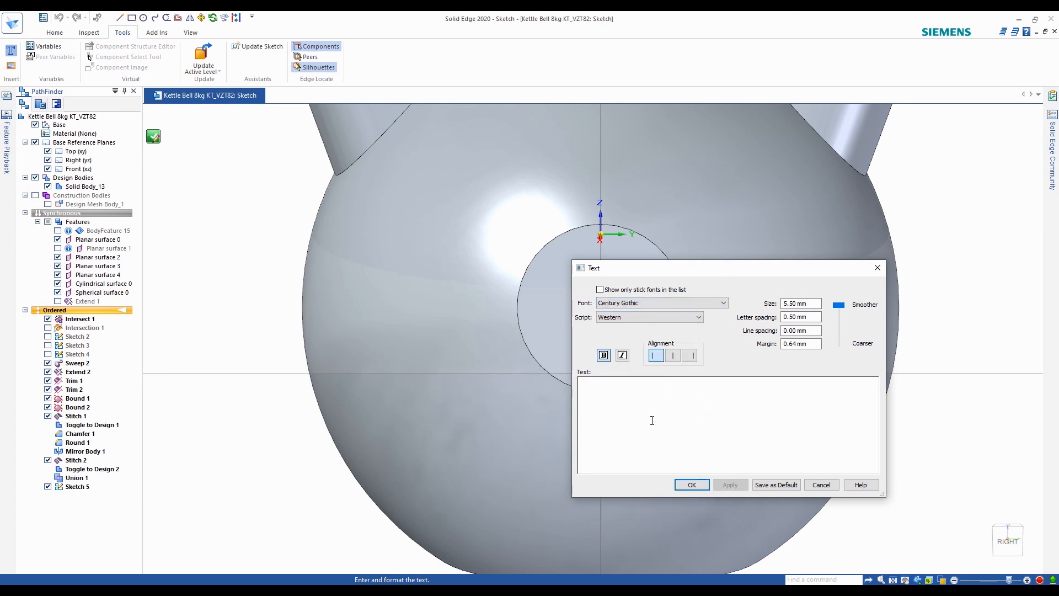
Enter the text "8" with a size of 15 mm and accept the text settings
drag(813, 304, 772, 302)
click(648, 395)
drag(815, 305, 764, 304)
click(691, 484)
Show the design mesh and compare the text profile's size with the scanned number 8
click(47, 204)
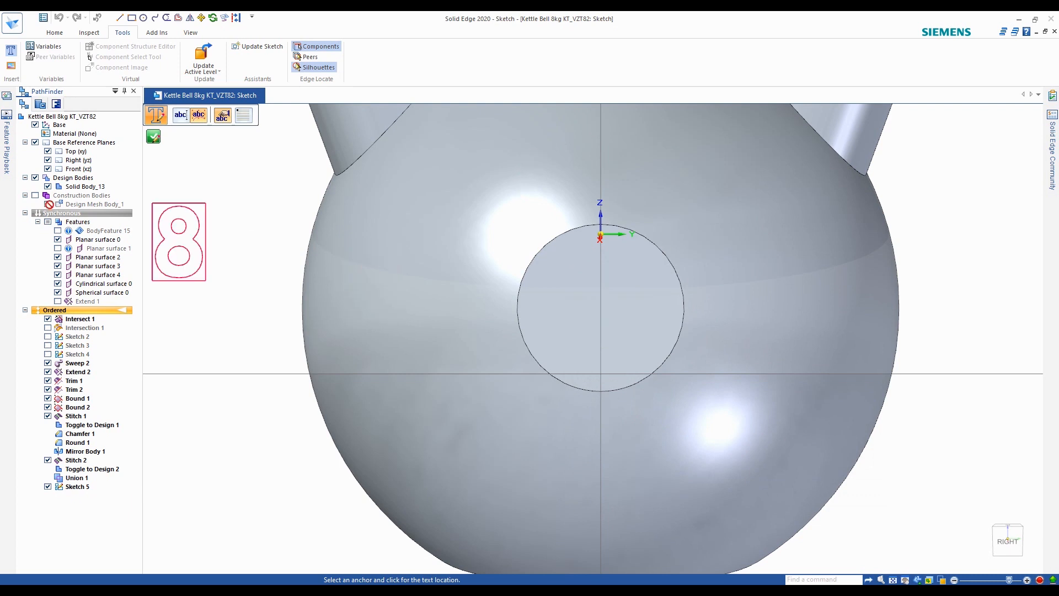
scroll(593, 270, up, 3)
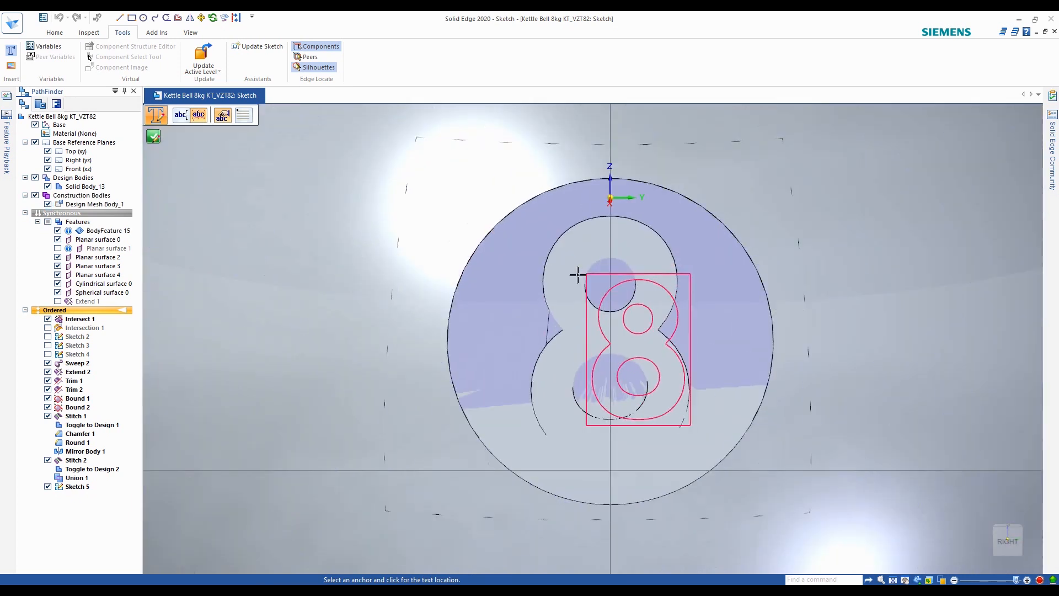
scroll(558, 255, down, 2)
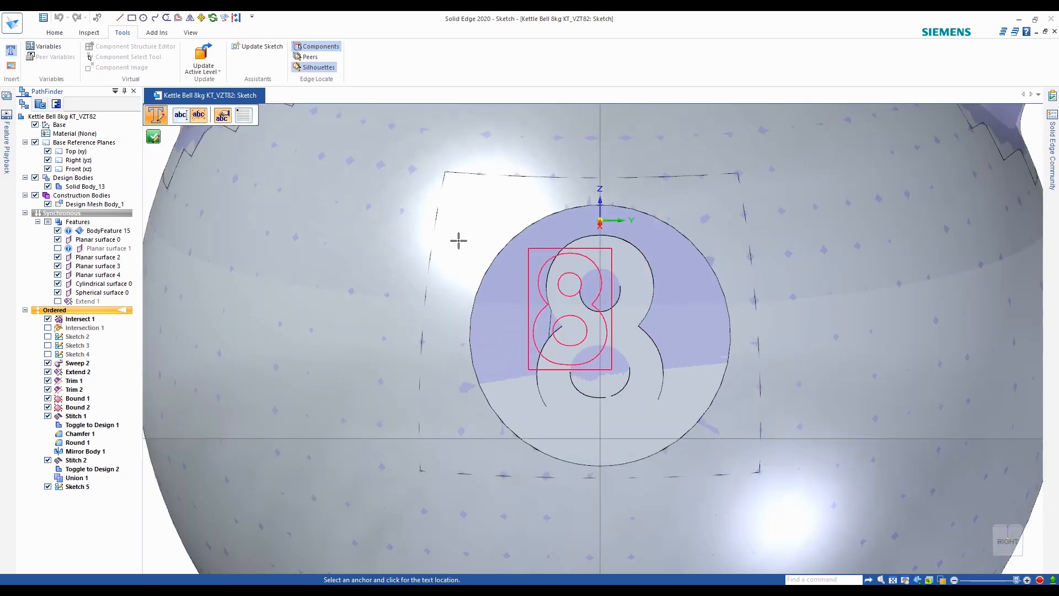
Set the size of the "8" text profile to 25 mm and bring it over the scanned number
click(182, 126)
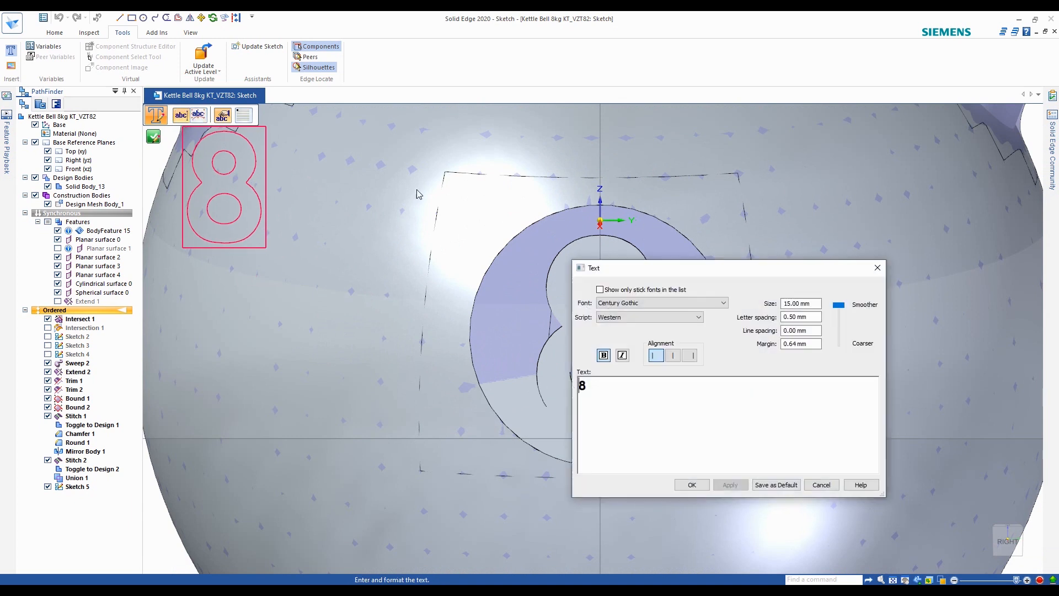
drag(815, 302, 758, 300)
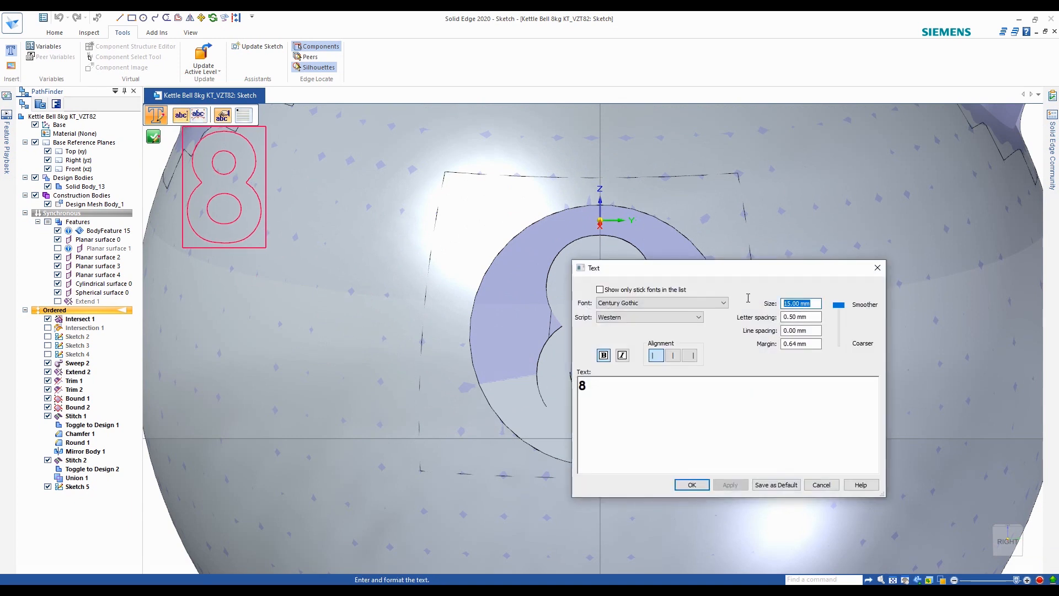
text(25)
click(691, 485)
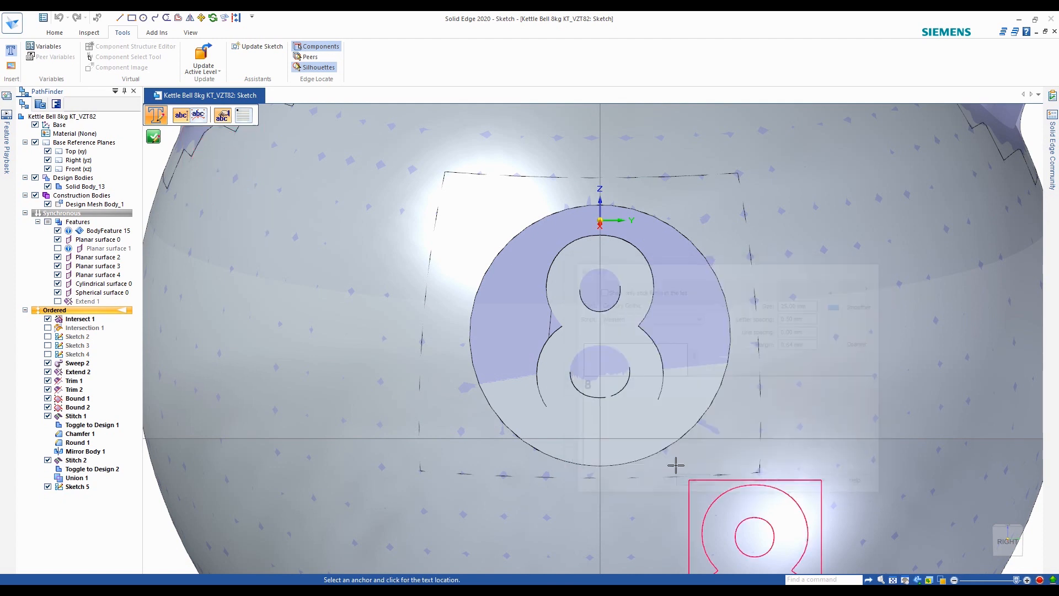
scroll(532, 235, up, 3)
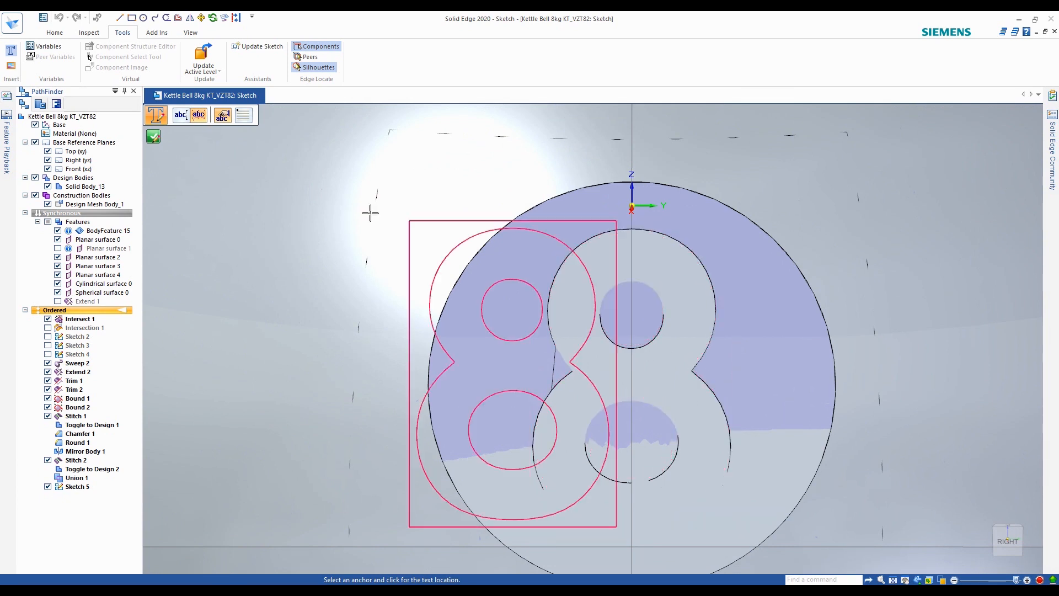
Set the size of the "8" text profile to 27 mm and compare it with the scanned number
click(169, 126)
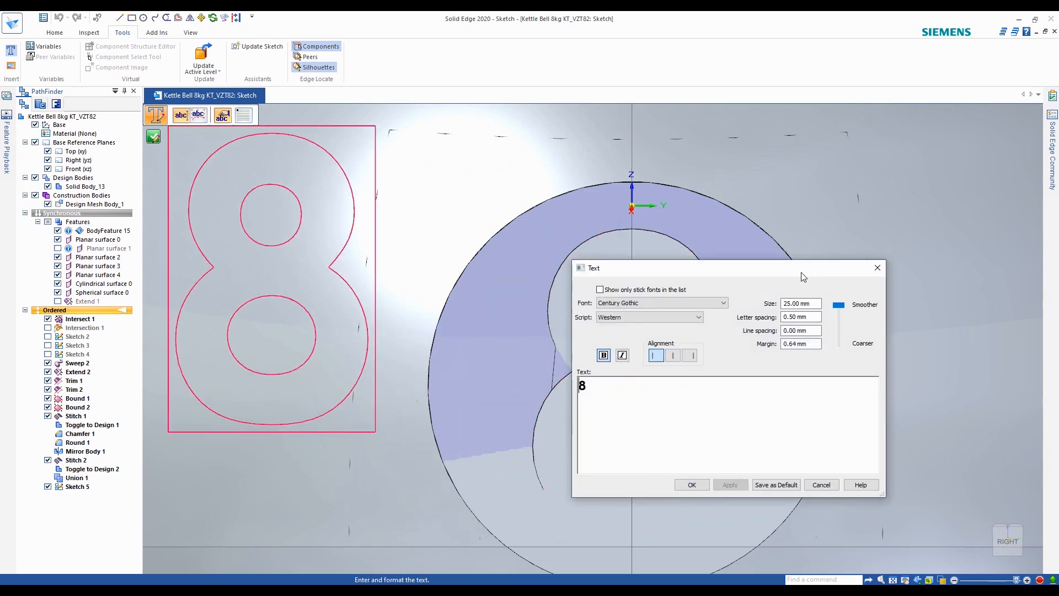
drag(815, 301, 754, 302)
text(2)
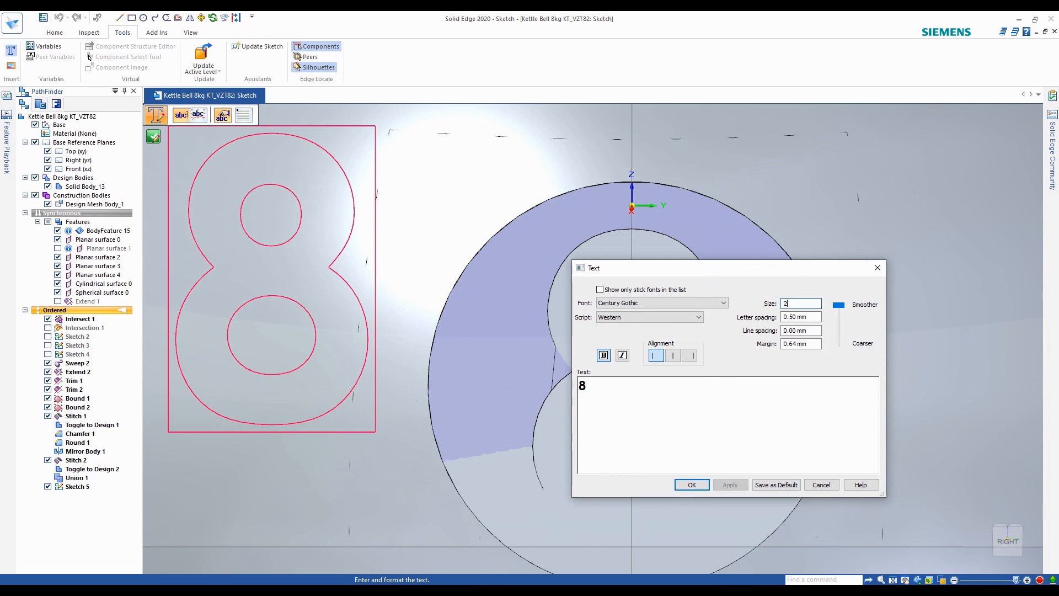
text(7)
click(692, 484)
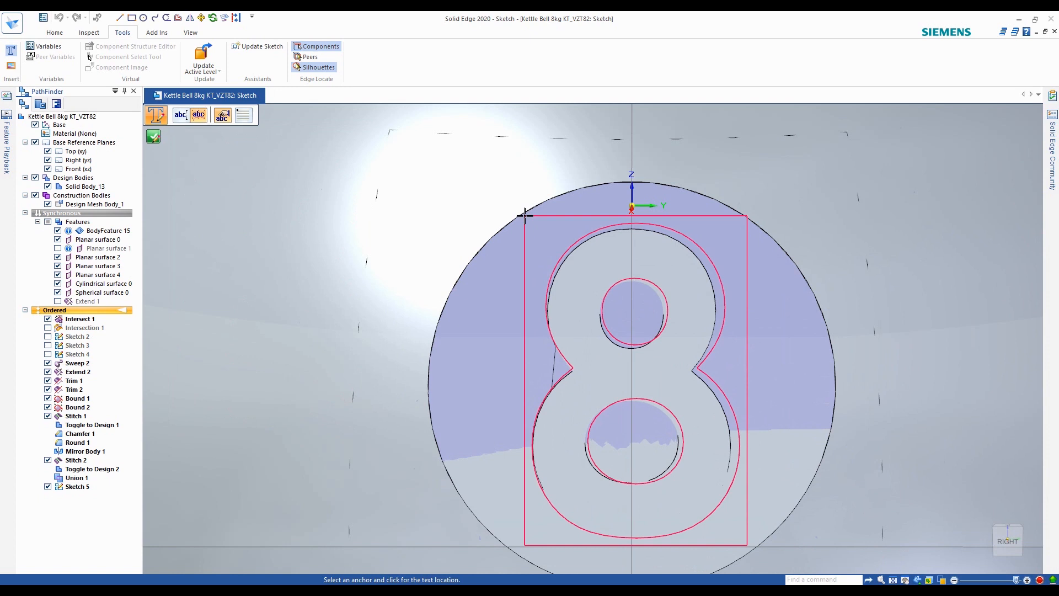
Set the size of the "8" text profile to 26 mm and place it over the scanned number
click(183, 116)
click(811, 303)
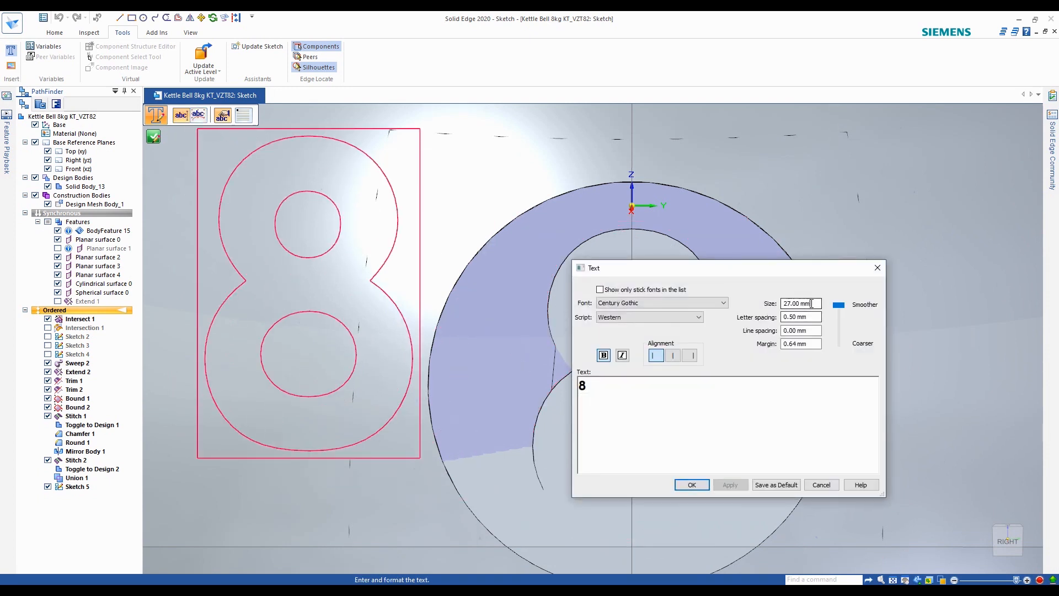
double_click(811, 304)
text(26)
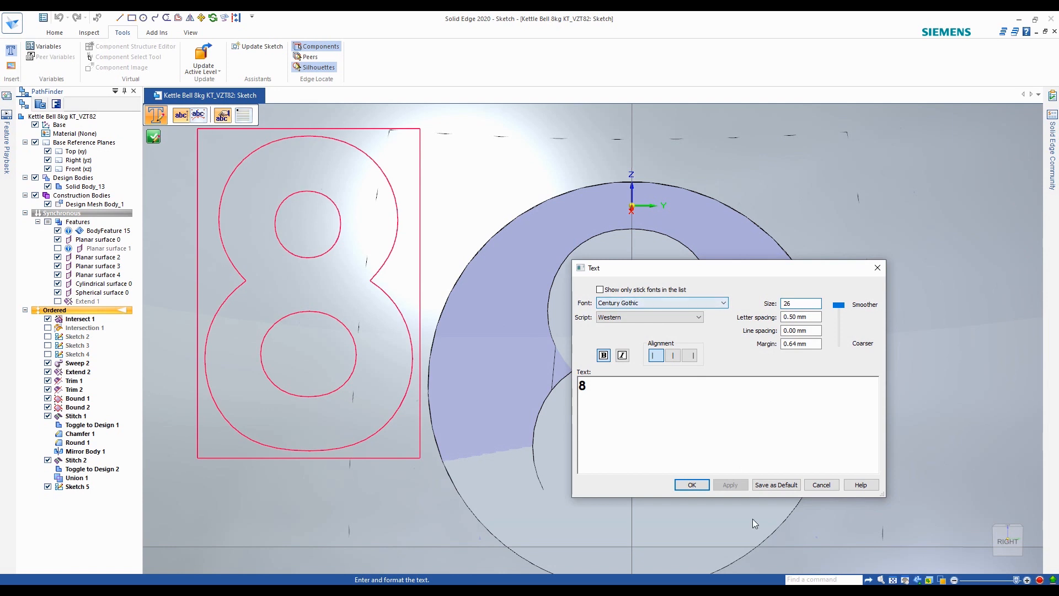
click(692, 484)
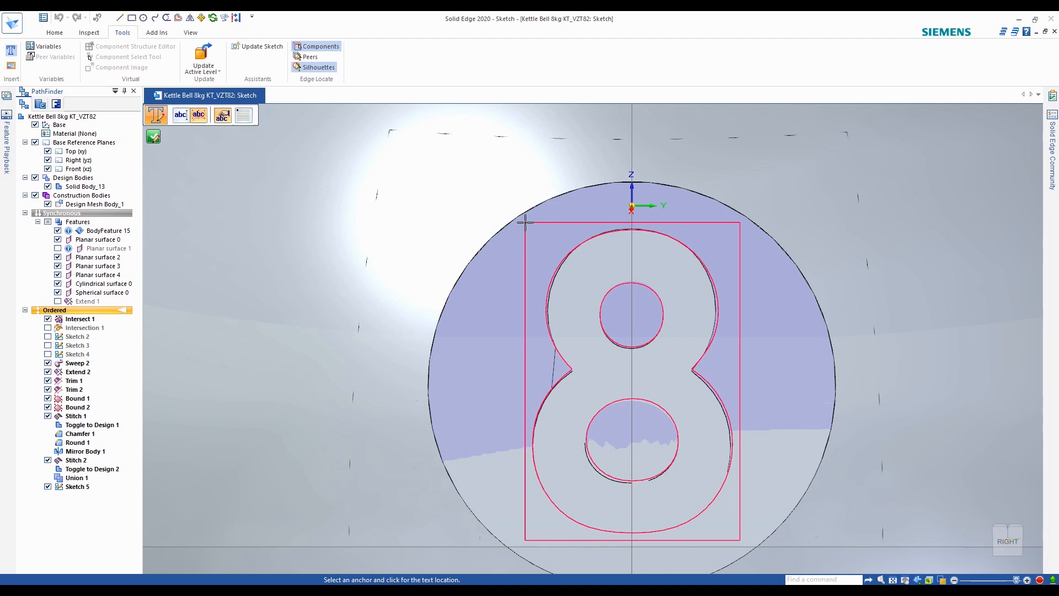
click(525, 223)
key(Escape)
Hide the design mesh so only the solid body and the text profile are displayed
scroll(756, 350, down, 3)
scroll(329, 267, up, 2)
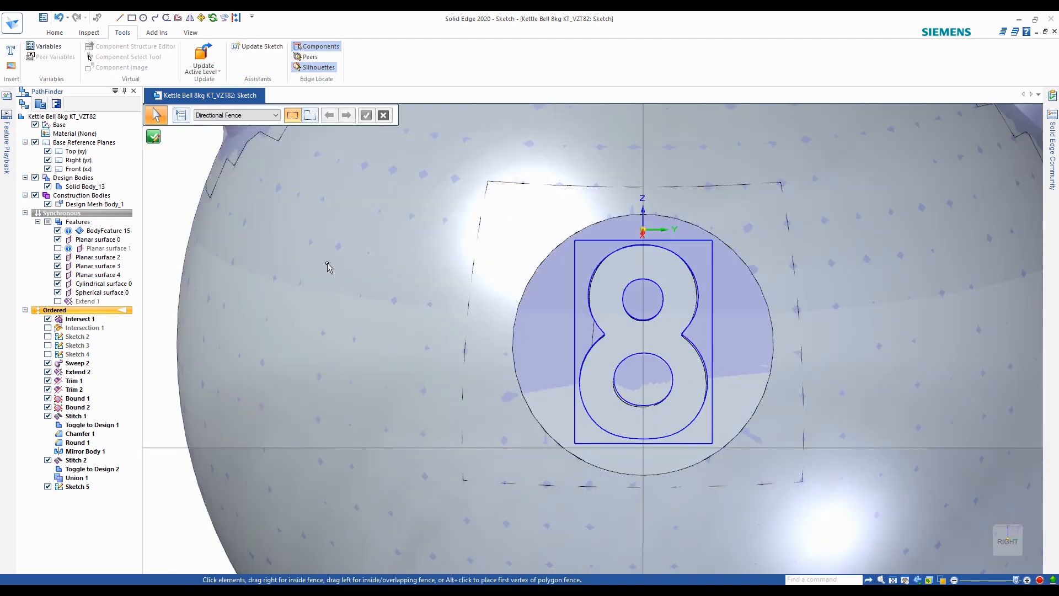
click(48, 204)
scroll(375, 215, down, 2)
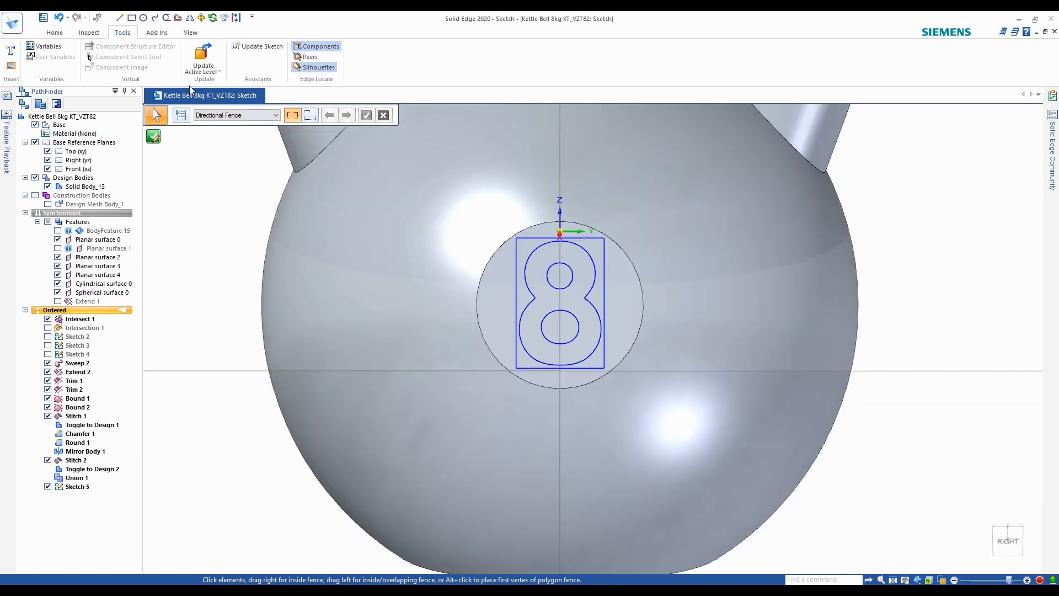
Align the text box's side and top midpoints with the matching quadrant points of the circular face using horizontal/vertical relations
click(55, 33)
click(273, 65)
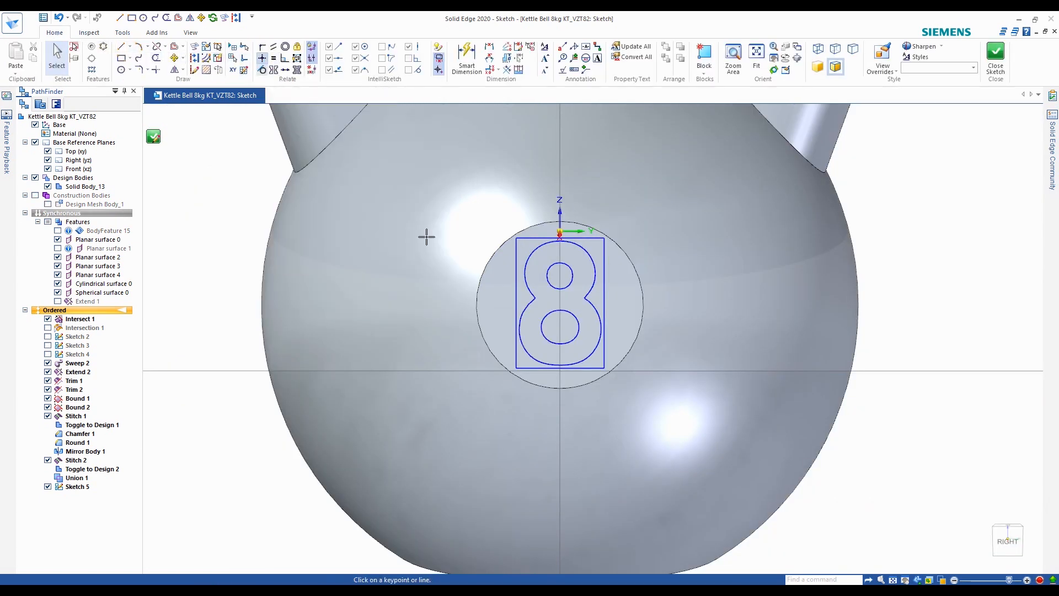
scroll(583, 246, up, 4)
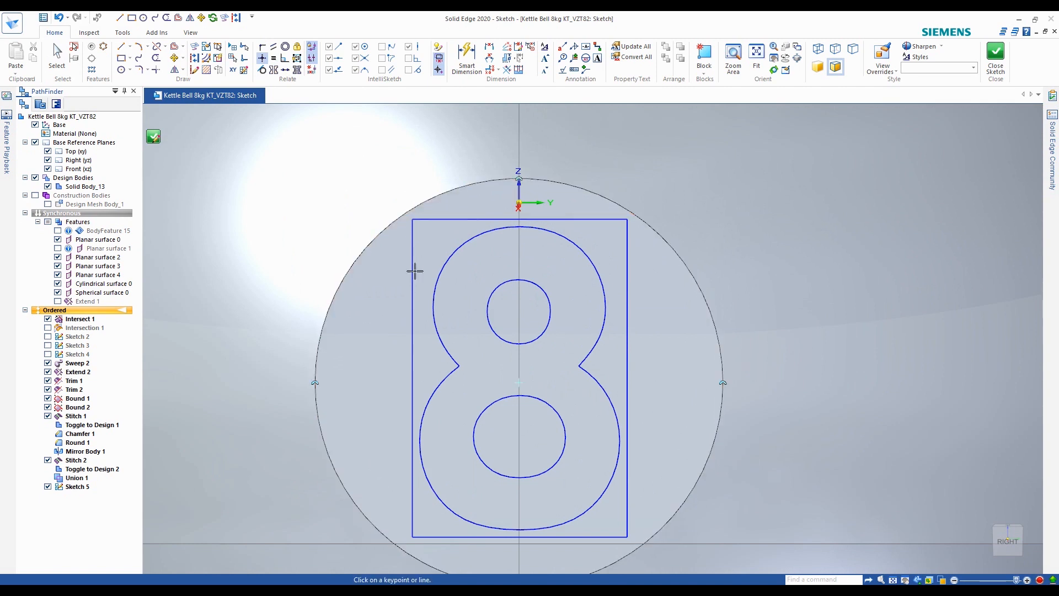
click(413, 241)
click(627, 378)
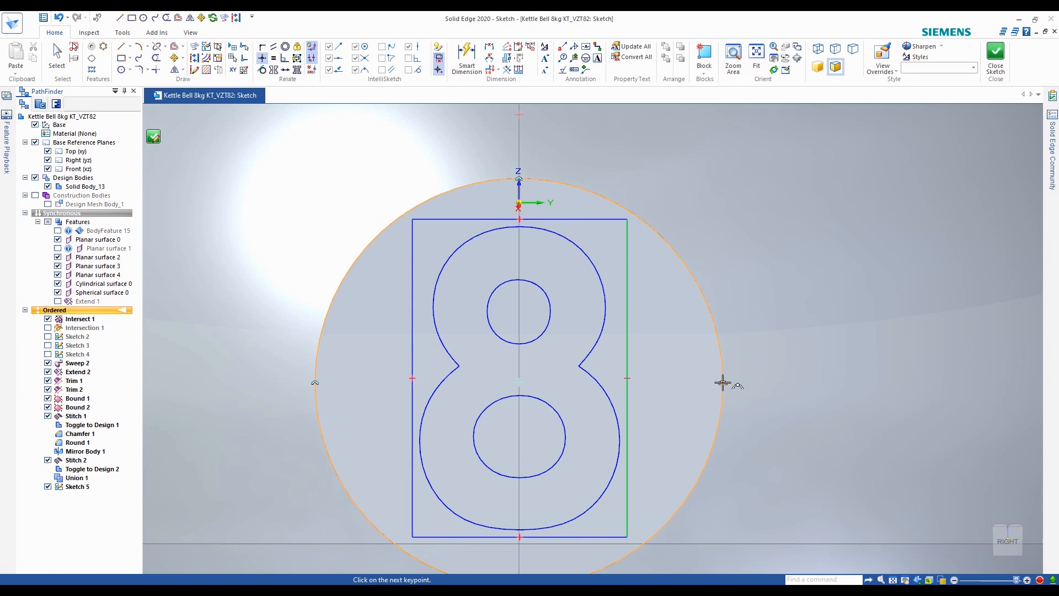
click(722, 383)
click(530, 224)
click(518, 178)
Close the sketch with the "8" text profile and leave the Sketch command
scroll(662, 300, down, 3)
scroll(657, 411, up, 4)
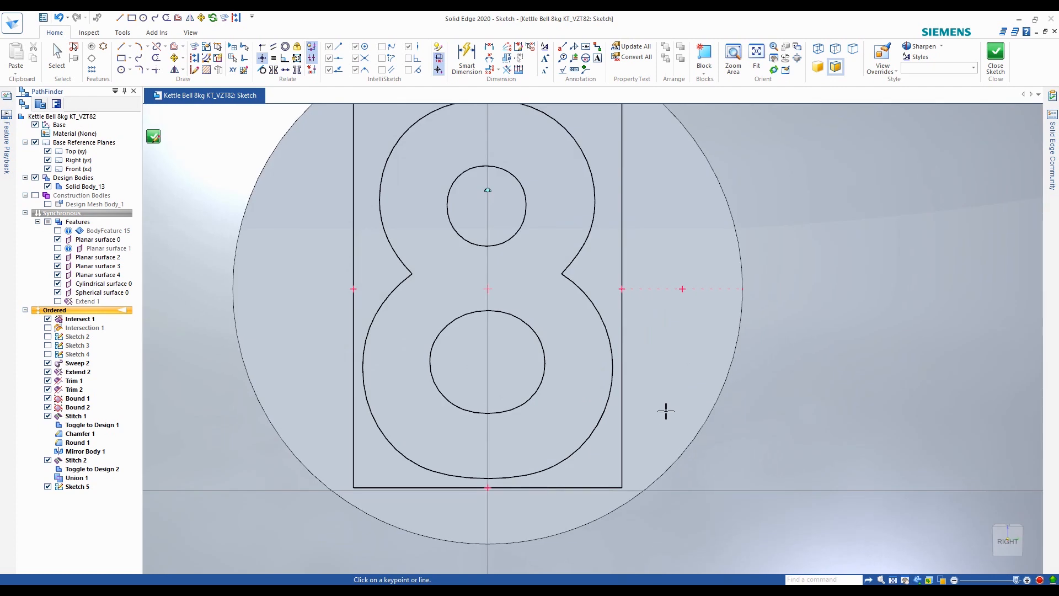
scroll(665, 411, down, 3)
click(152, 136)
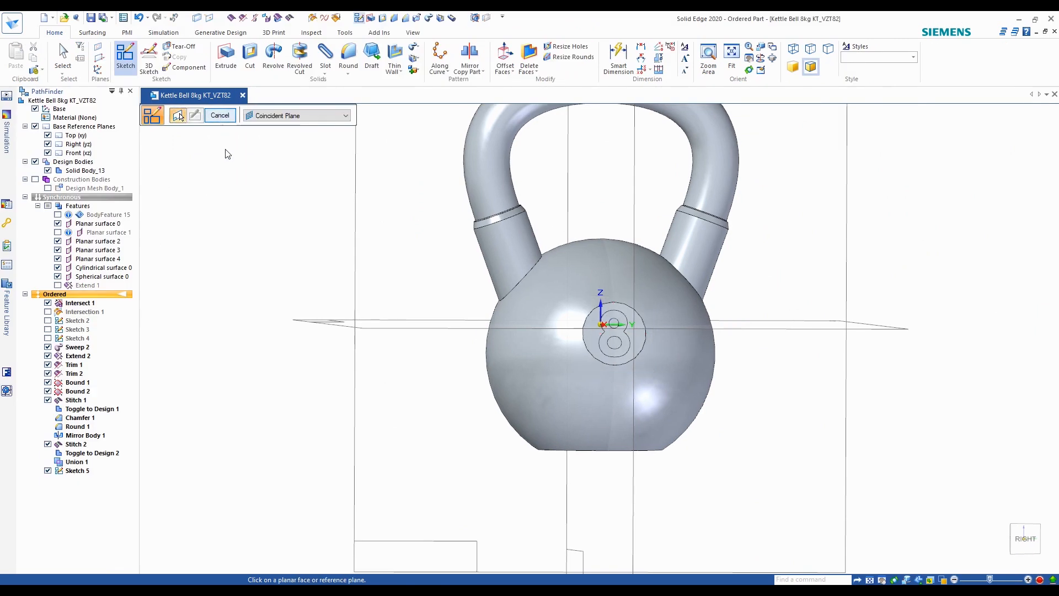
click(220, 117)
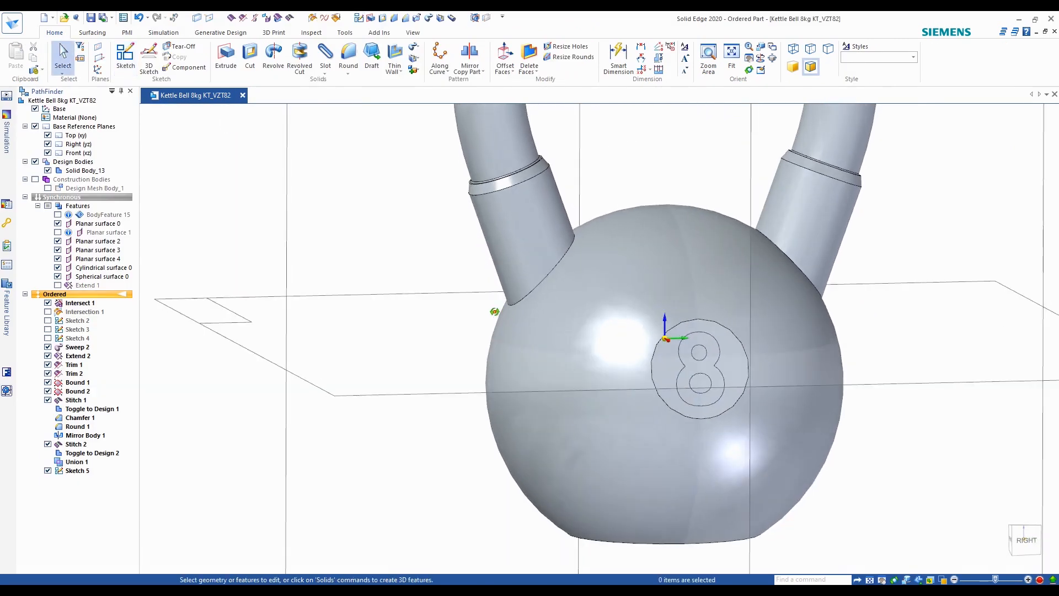
Cut the "8" text profile 1 mm deep into the circular face of the ball and finish the cut
click(249, 54)
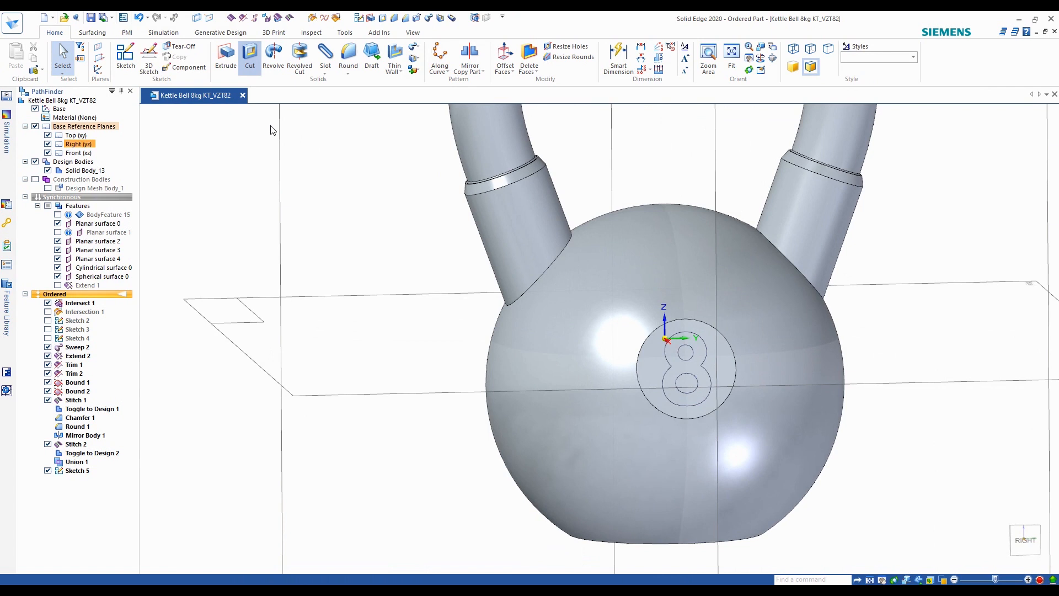
scroll(674, 406, up, 5)
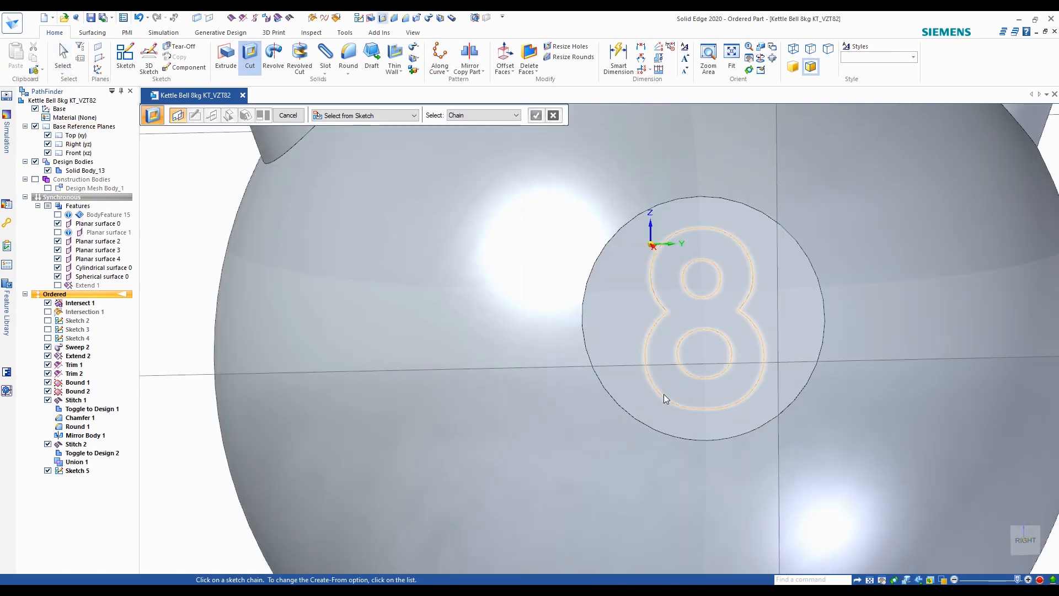
click(663, 394)
right_click(651, 404)
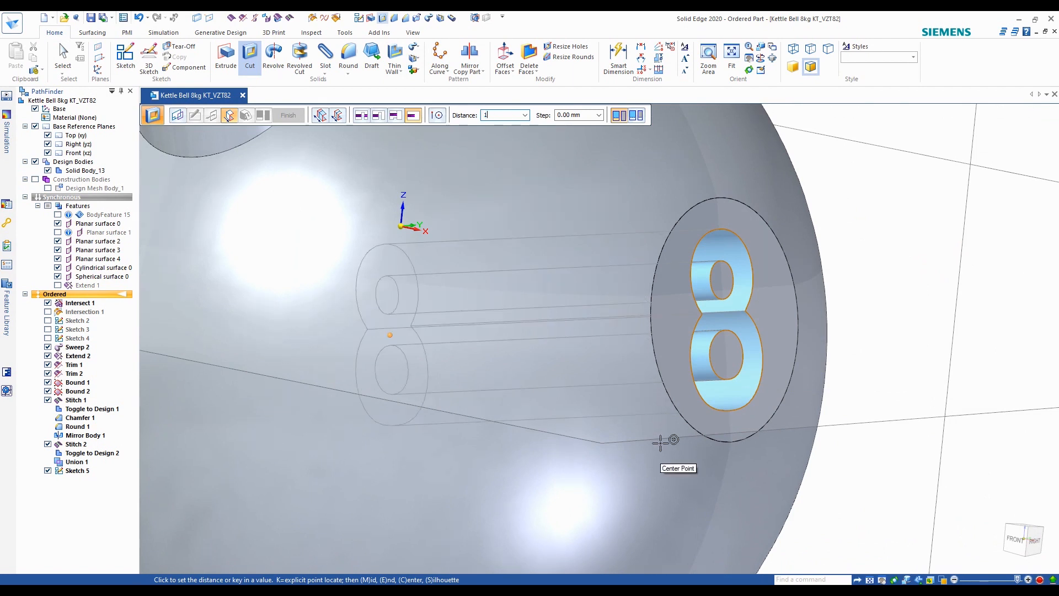
key(Return)
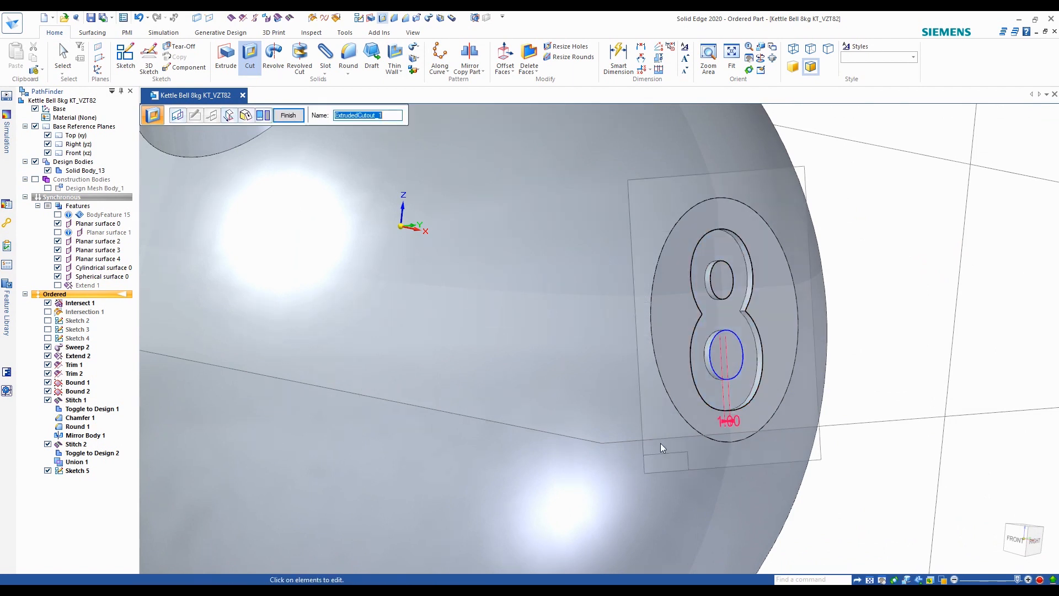
click(300, 117)
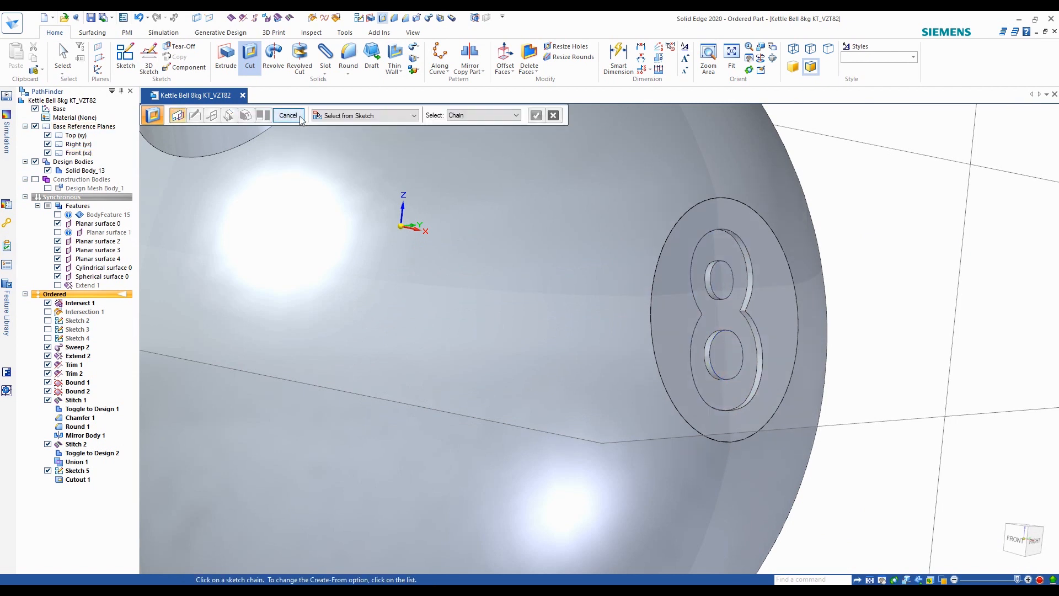
click(292, 117)
Mirror the "8" cutout as a feature about the Right (yz) plane onto the opposite flat face
scroll(838, 353, down, 3)
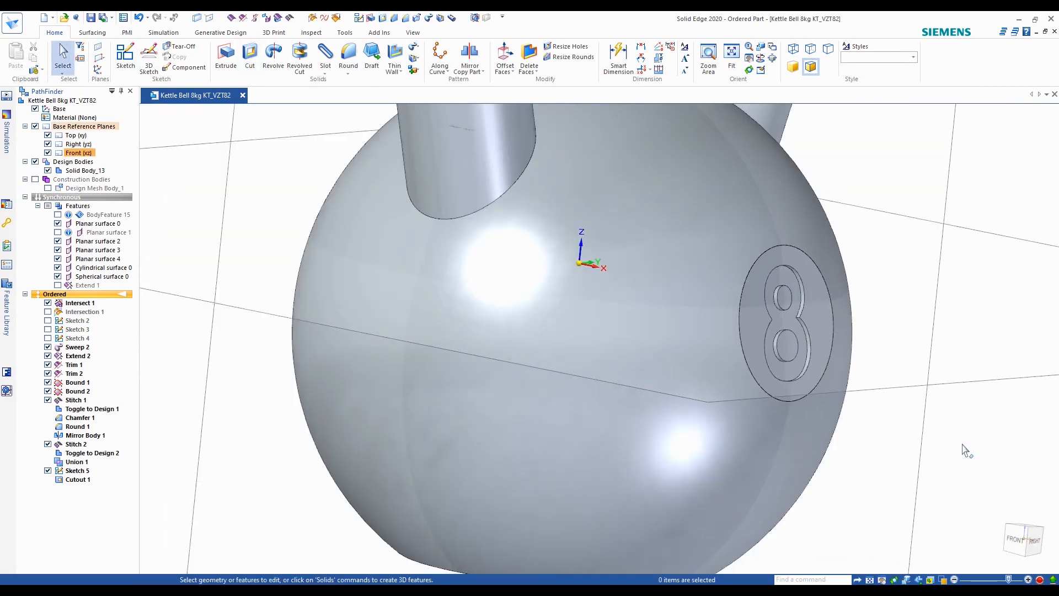
scroll(739, 393, down, 3)
middle_drag(739, 393, 778, 327)
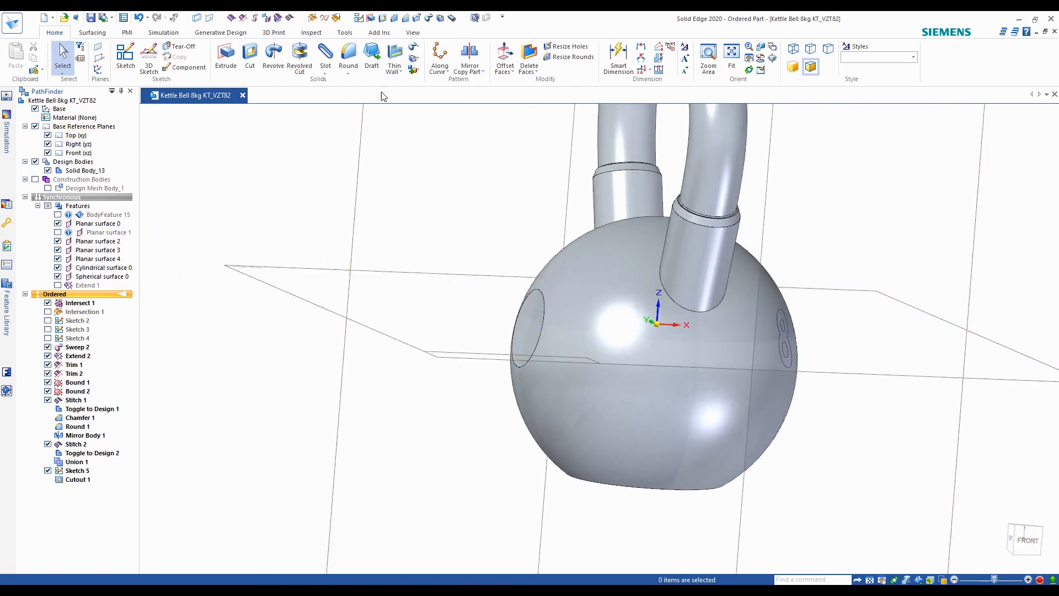
click(483, 73)
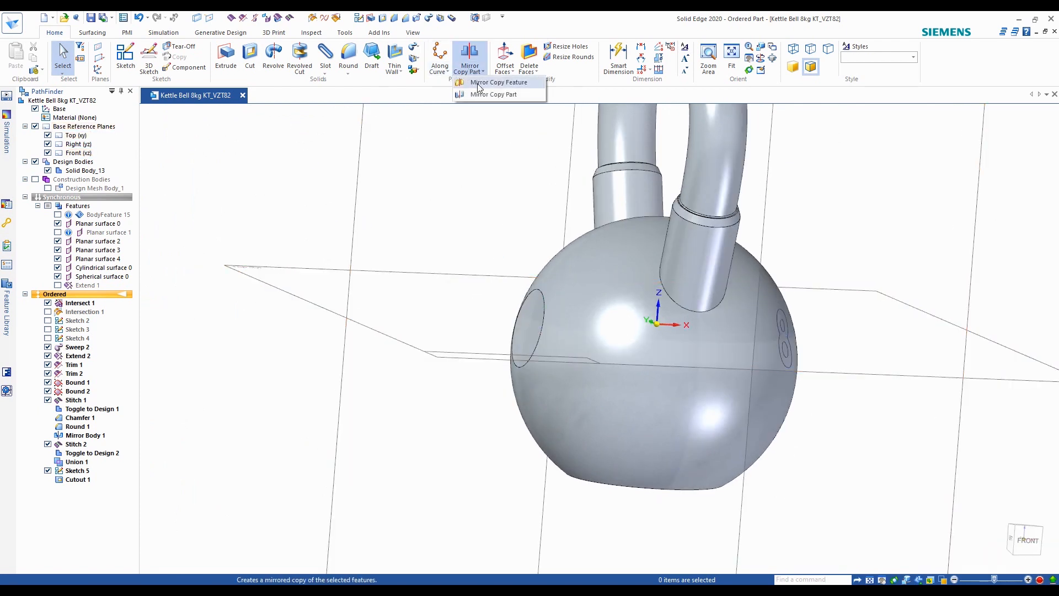
click(481, 82)
click(80, 479)
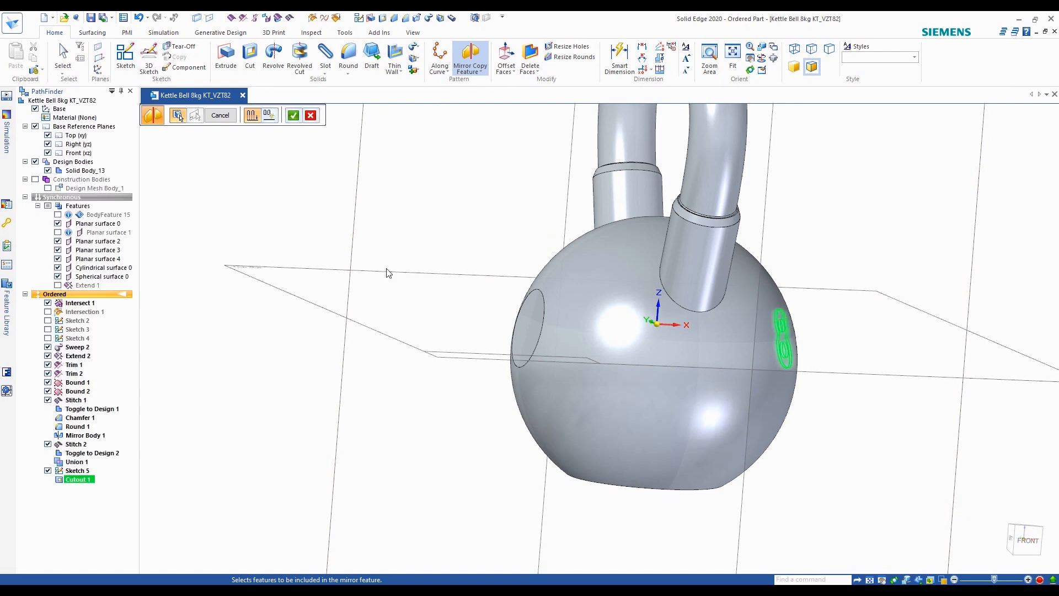
click(294, 116)
scroll(425, 189, down, 4)
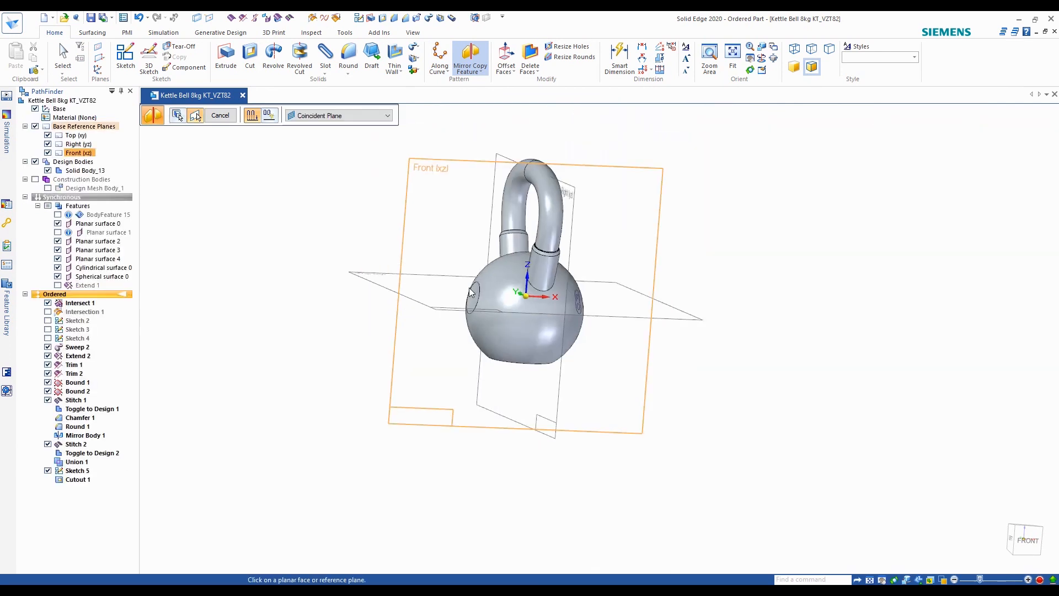
click(577, 193)
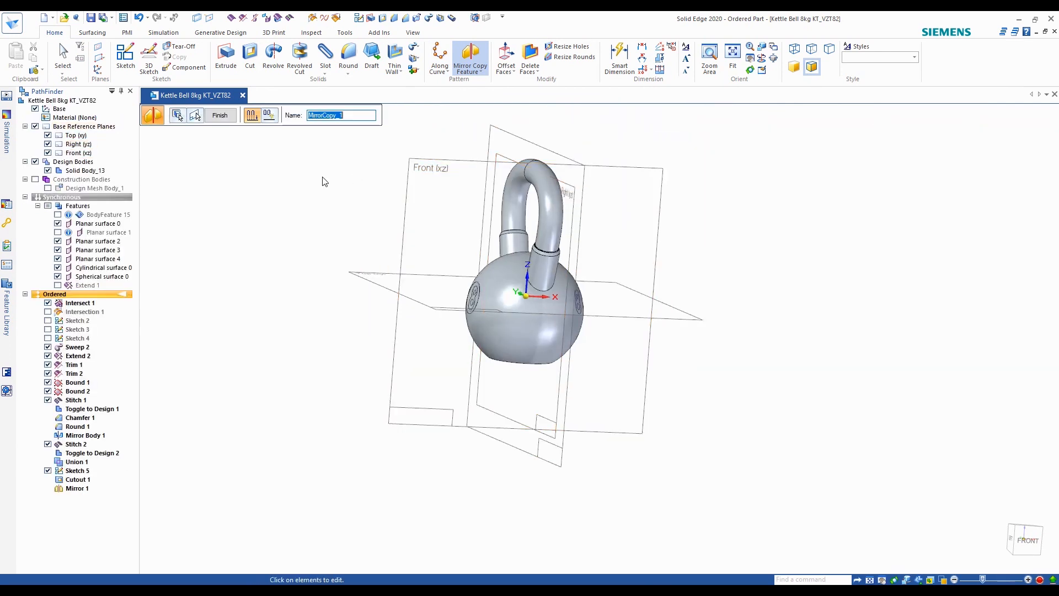
click(221, 116)
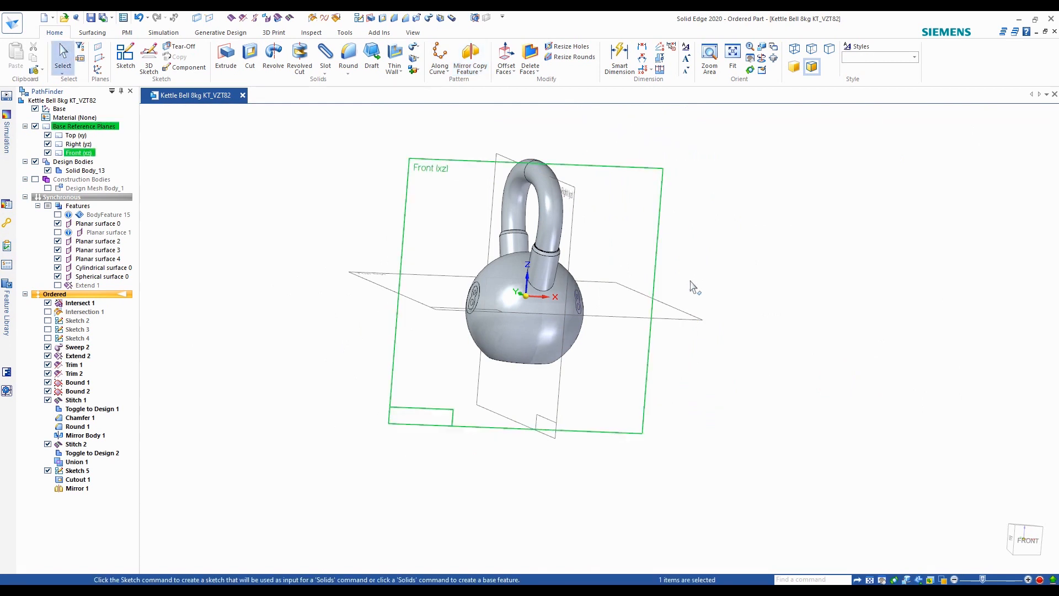
Examine the engraved 8 on both sides of the ball and the slope of the flat faces in the front view
scroll(684, 283, up, 4)
middle_drag(605, 279, 635, 278)
scroll(380, 353, up, 5)
middle_drag(380, 353, 321, 339)
scroll(289, 389, up, 2)
scroll(220, 392, up, 4)
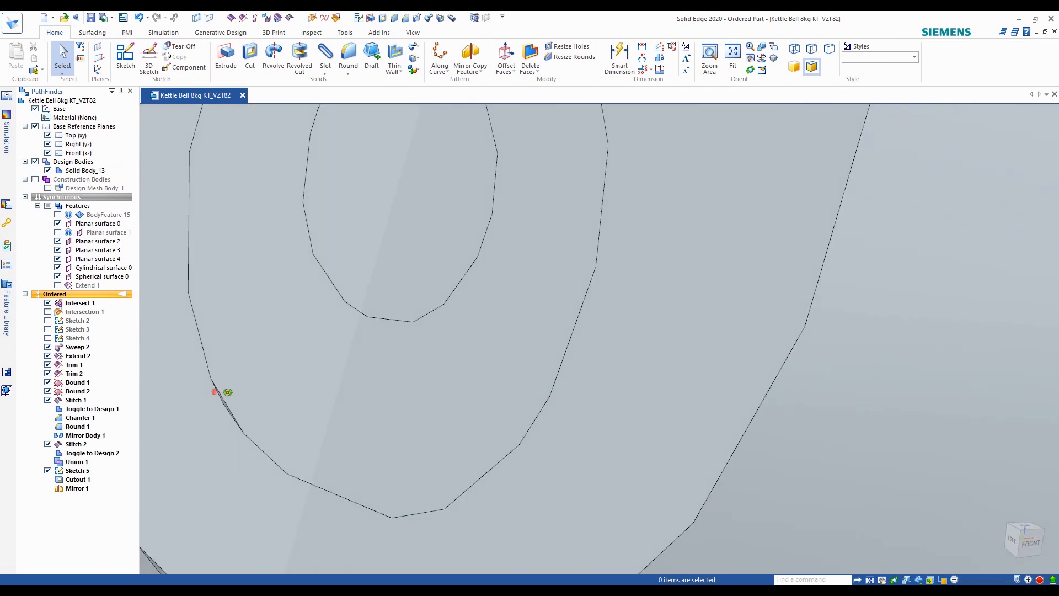
scroll(229, 409, down, 8)
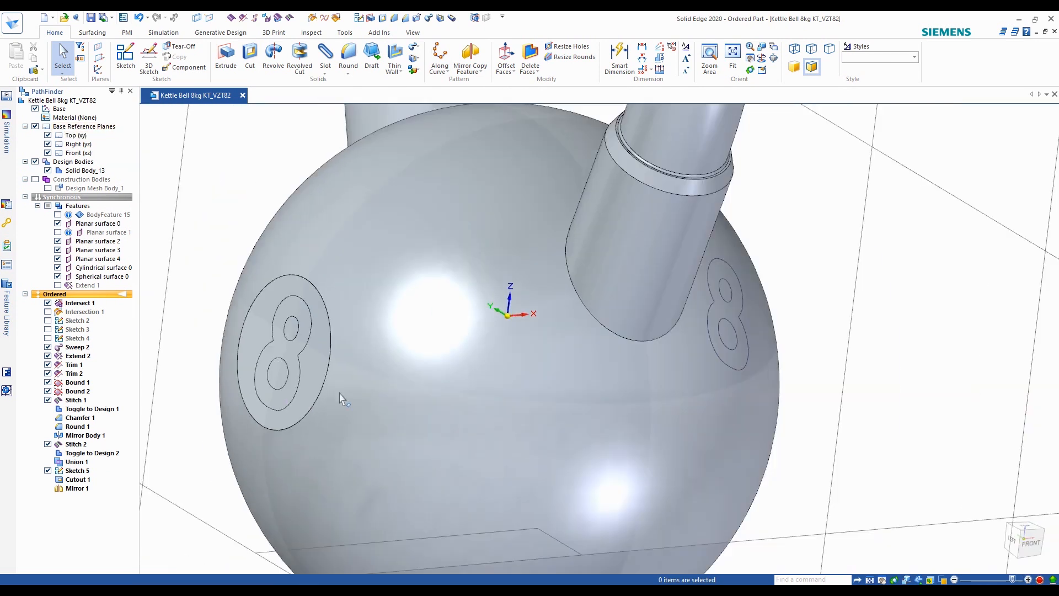
key(ctrl+shift+a)
middle_drag(879, 397, 813, 390)
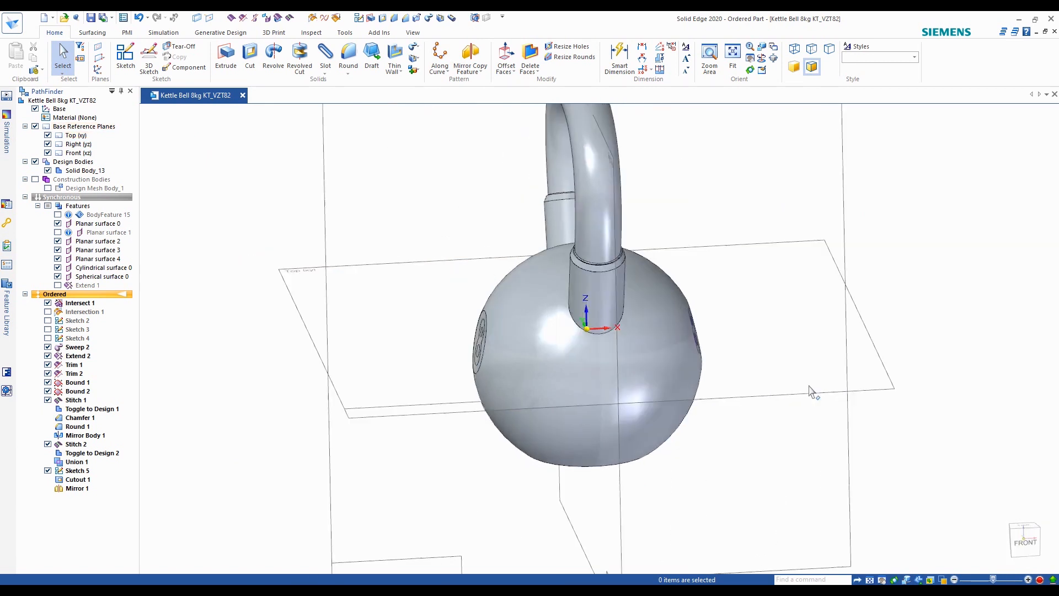
click(1015, 544)
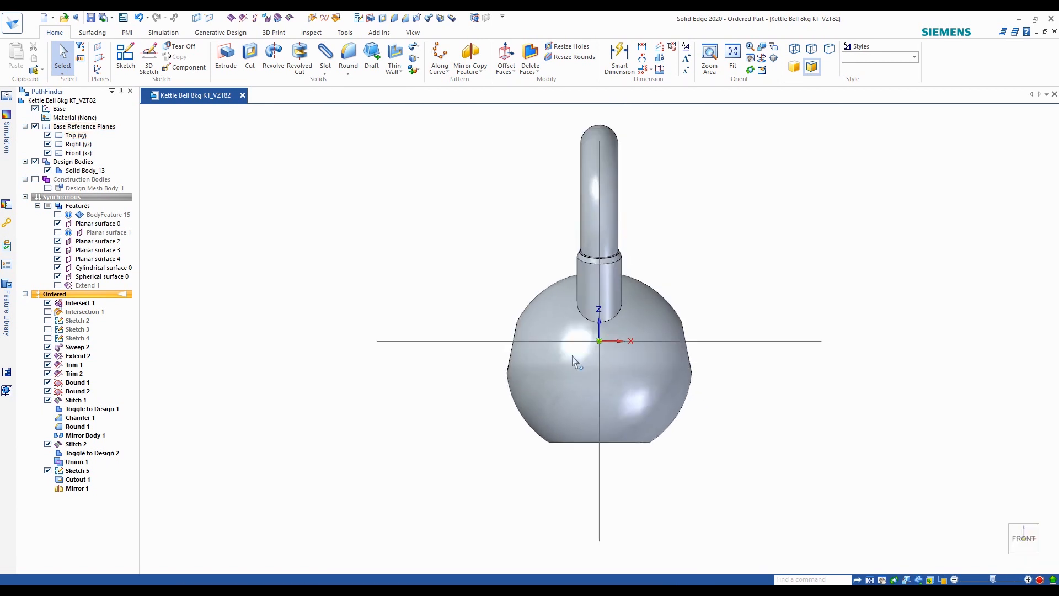
scroll(507, 353, up, 5)
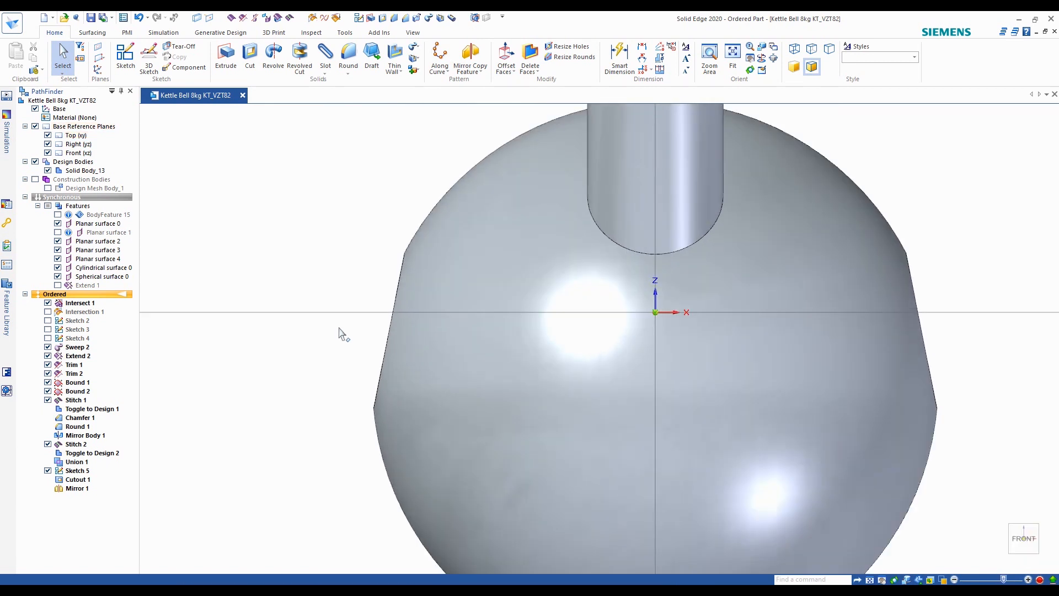
scroll(353, 327, down, 3)
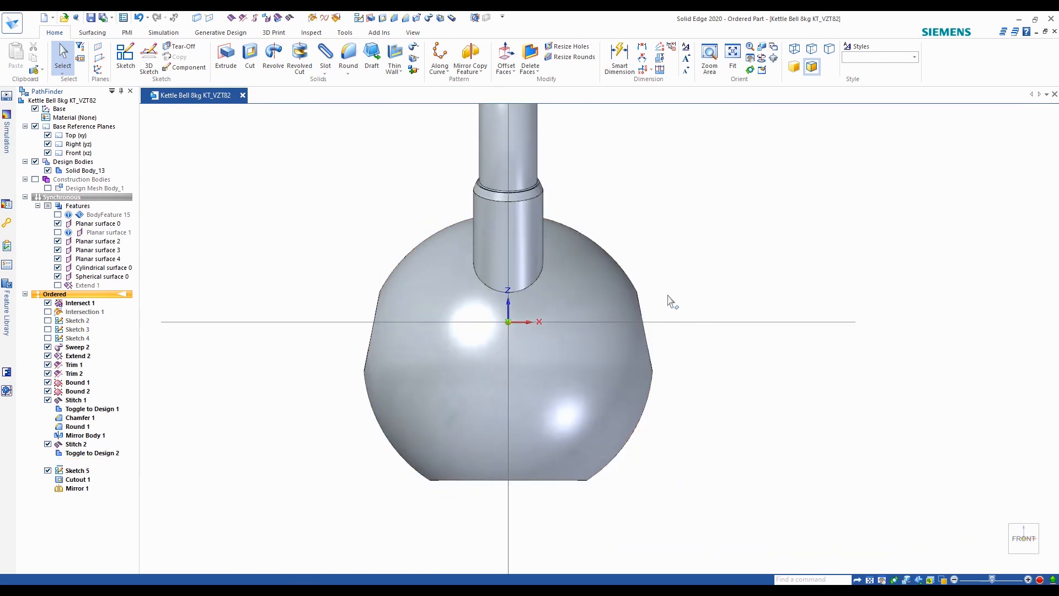
Redefine the "8" text sketch's plane with the Parallel Plane option, accepting that relationships may be lost
mouse_move(355, 241)
middle_down()
mouse_move(376, 248)
mouse_move(346, 257)
middle_up()
click(89, 472)
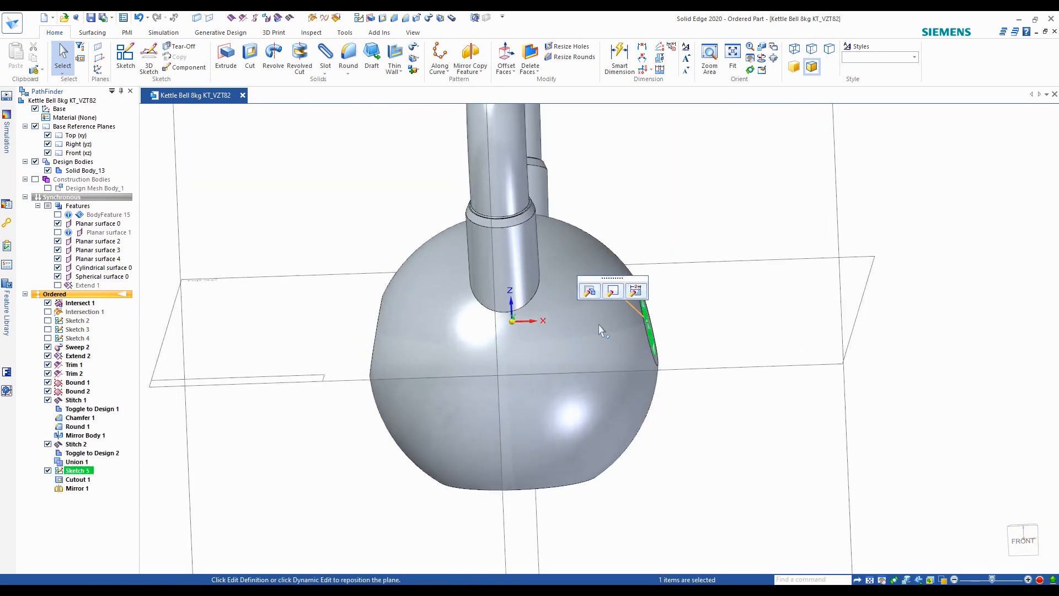
click(589, 291)
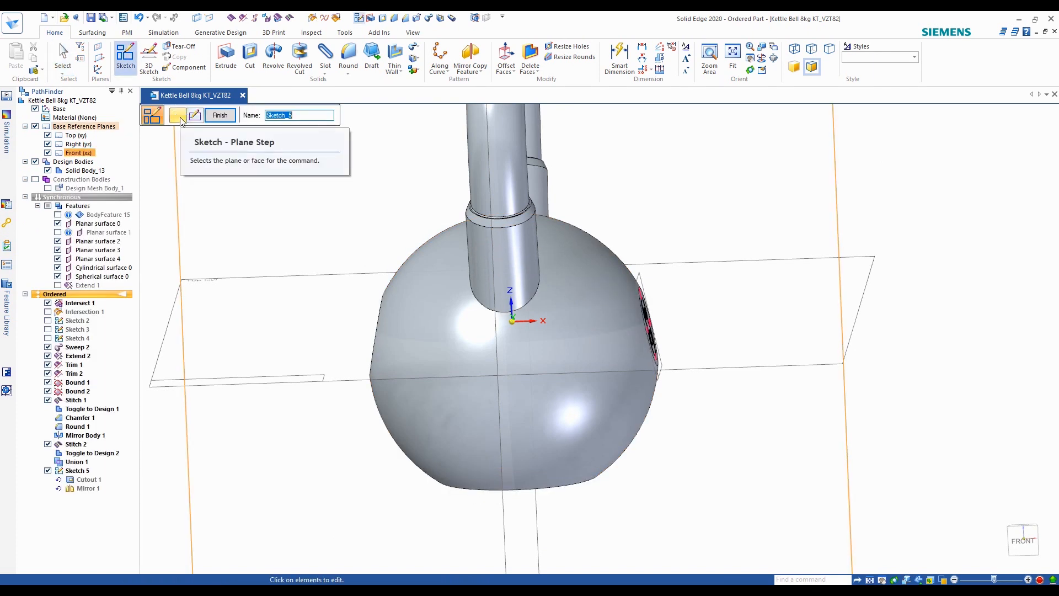
click(179, 116)
click(313, 120)
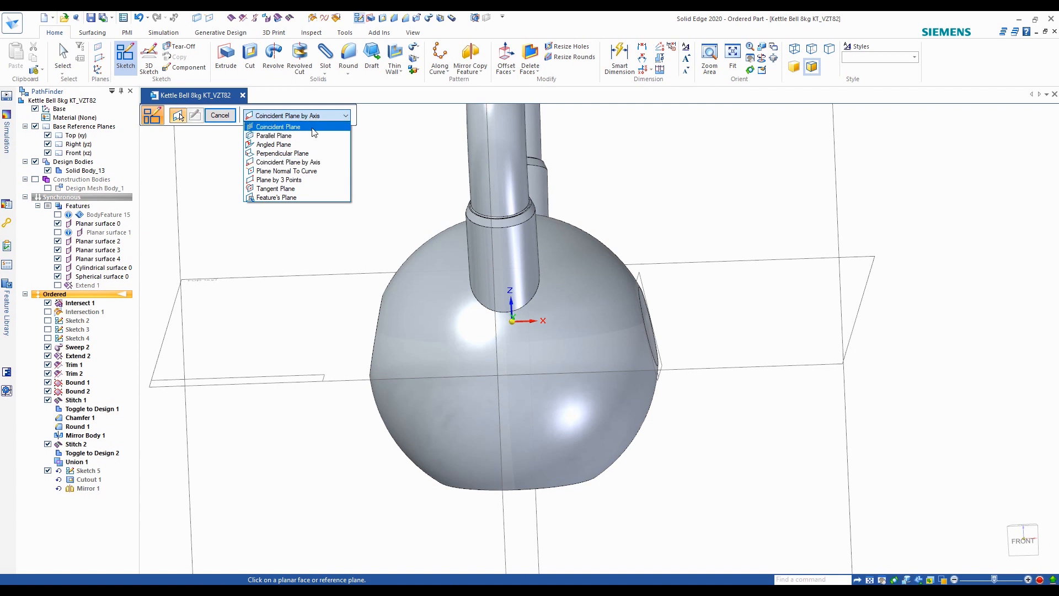
click(309, 134)
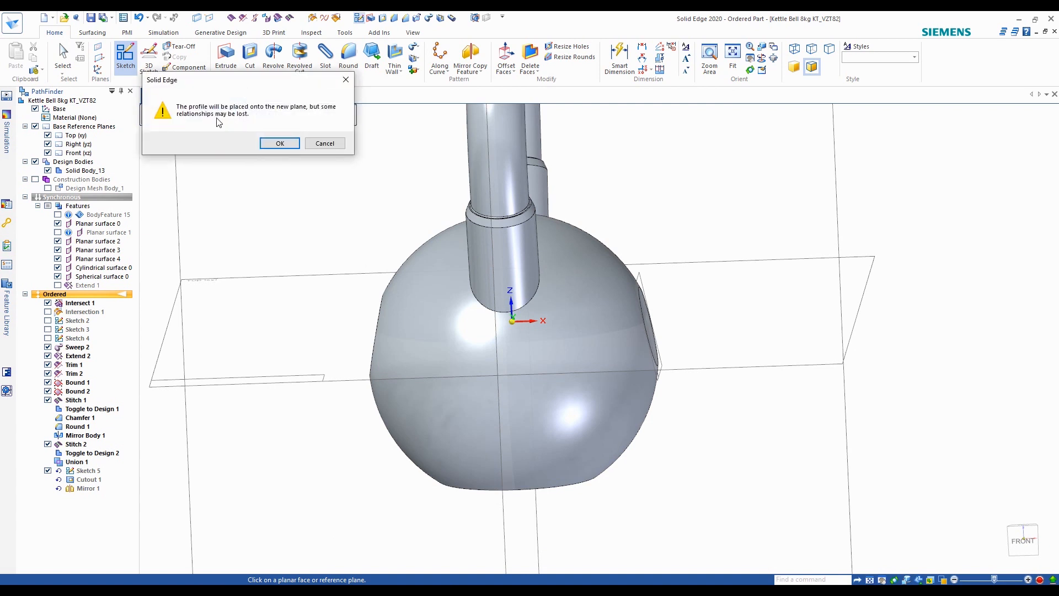
click(278, 143)
Place the "8" sketch on a plane parallel to the ball's circular flat face, 0.1 mm outward, and finish the sketch edit
middle_drag(858, 418, 562, 350)
scroll(562, 351, up, 5)
click(634, 364)
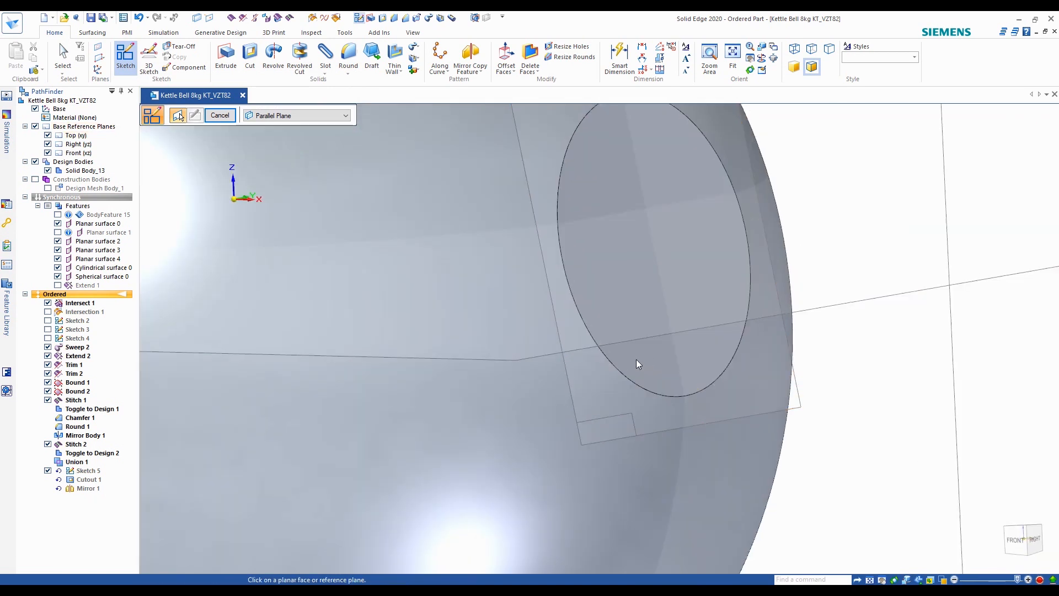
key(ctrl+f)
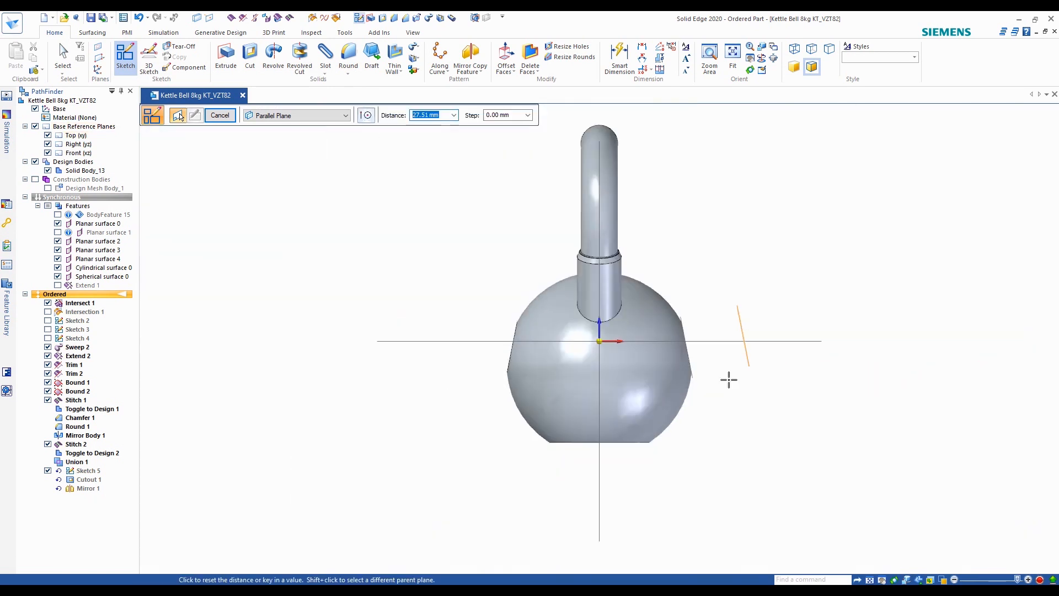
scroll(728, 378, up, 5)
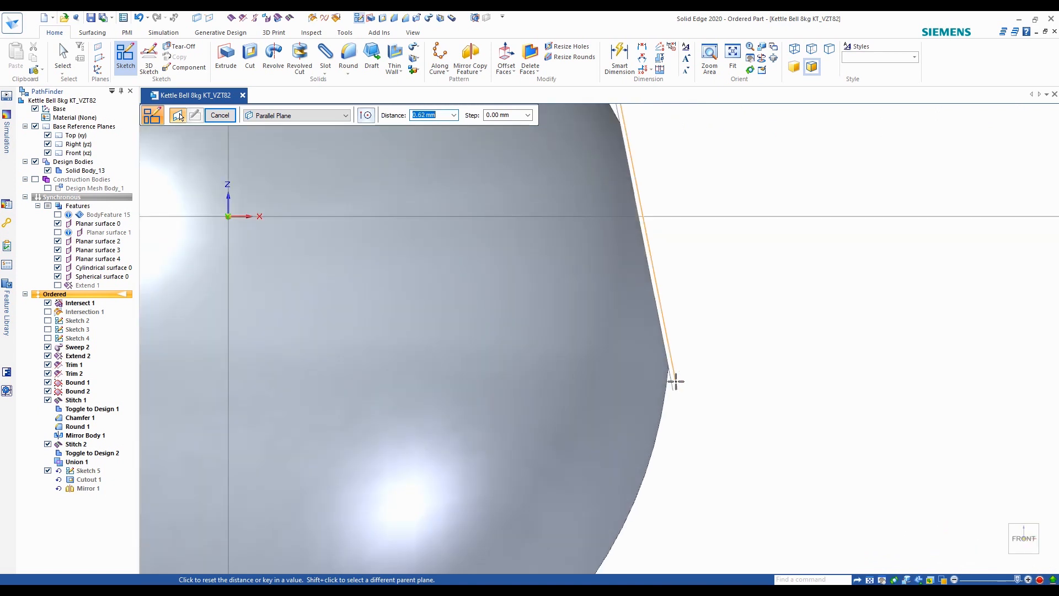
text(0.1)
key(Tab)
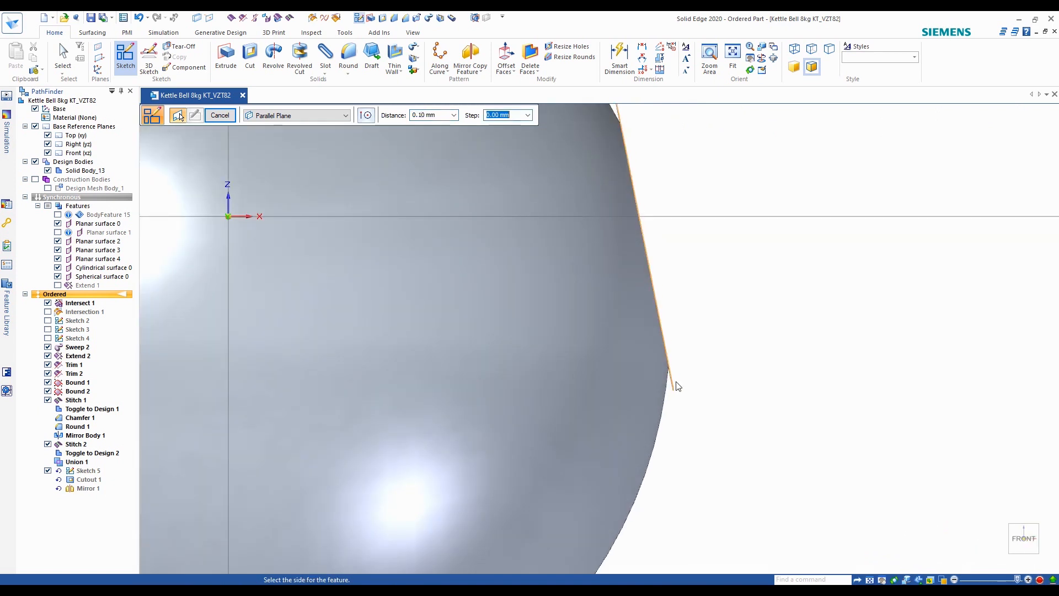
click(675, 385)
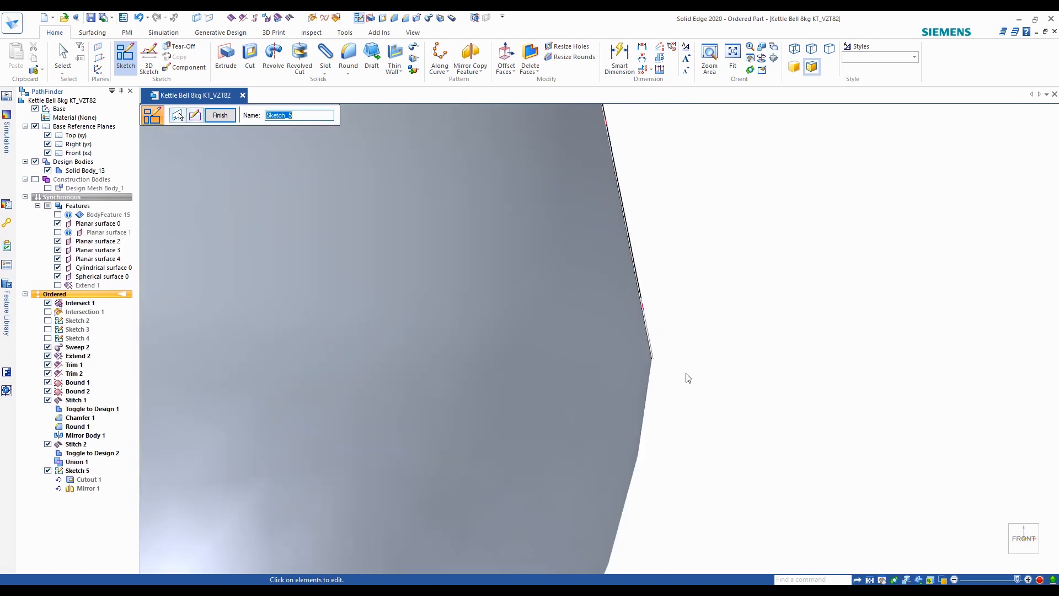
click(220, 115)
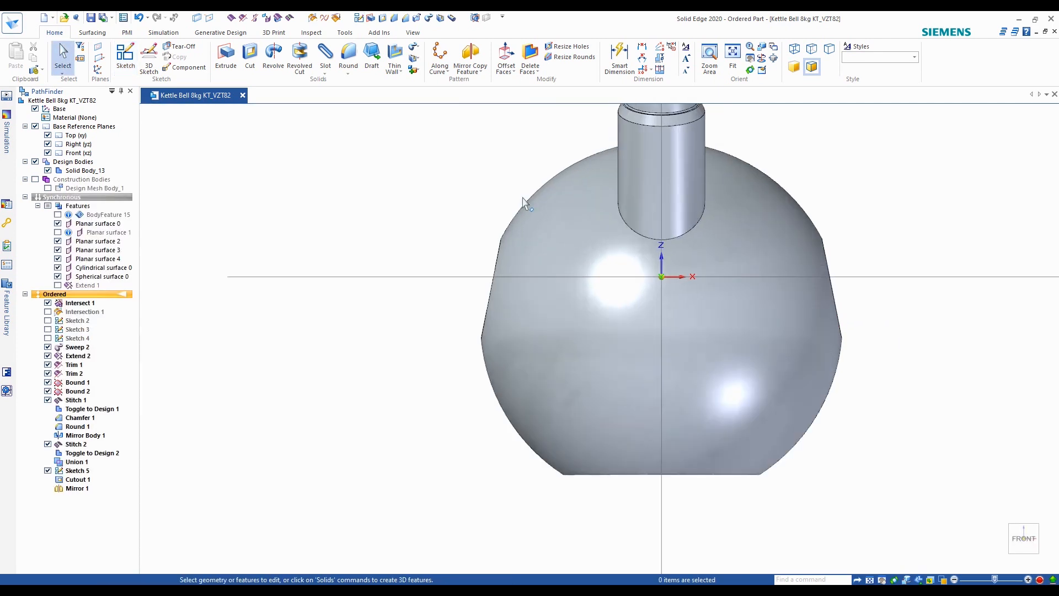
Set the depth of the "8" cutout to 1.1 mm
scroll(557, 311, up, 5)
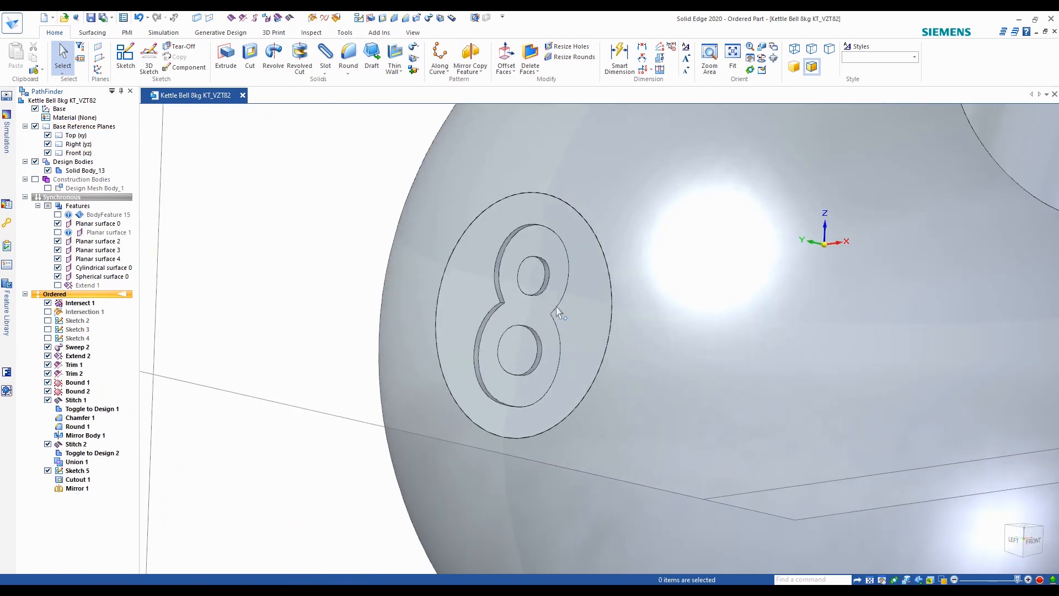
middle_drag(611, 322, 541, 303)
scroll(513, 302, down, 5)
scroll(480, 301, up, 2)
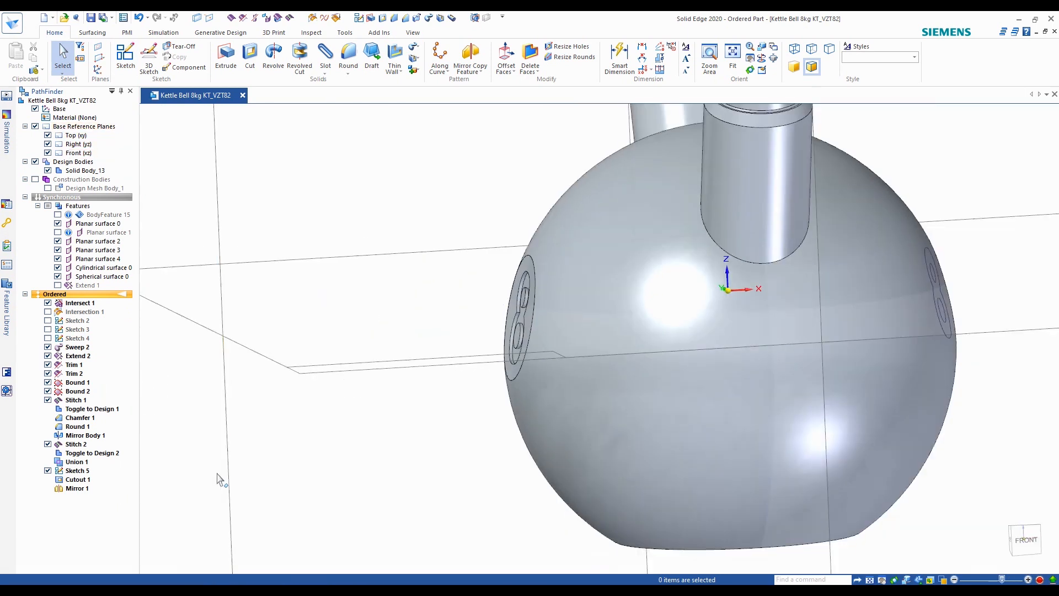
click(77, 479)
middle_drag(421, 383, 838, 349)
click(920, 254)
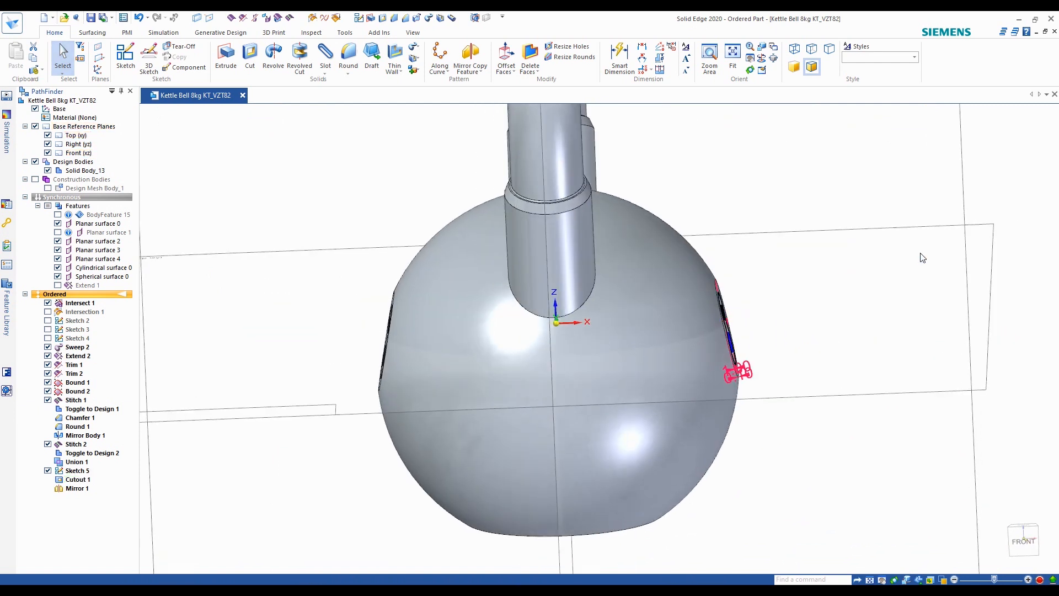
scroll(745, 383, up, 8)
scroll(780, 362, up, 2)
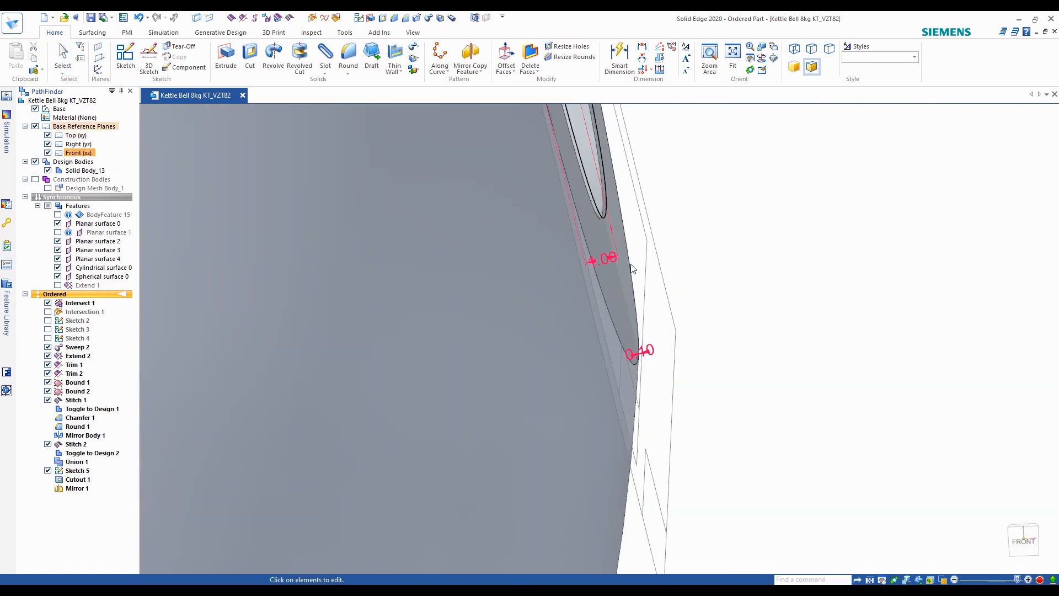
click(610, 260)
click(605, 258)
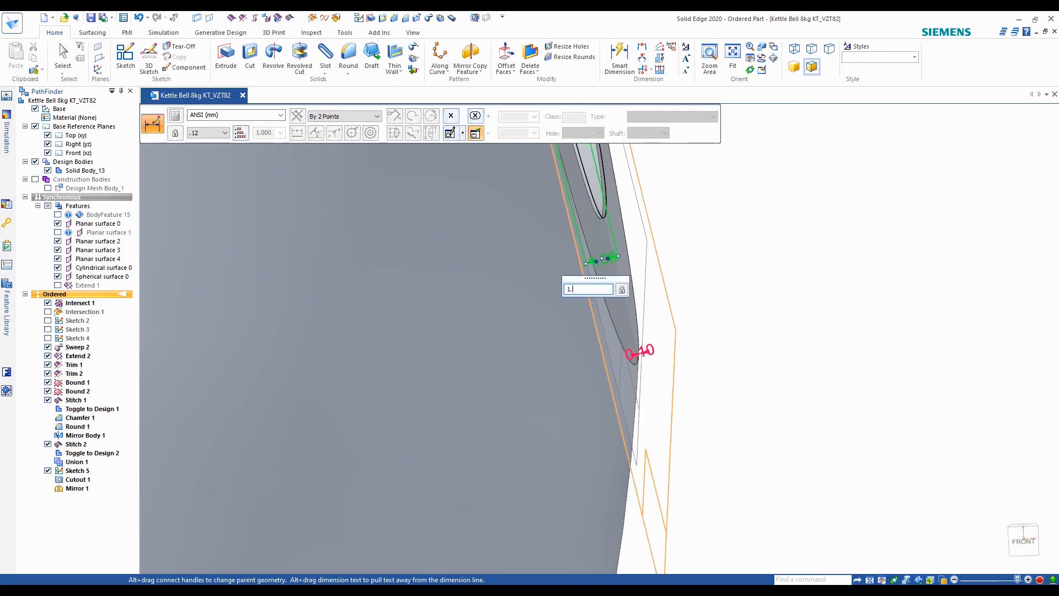
text(1.1)
key(Return)
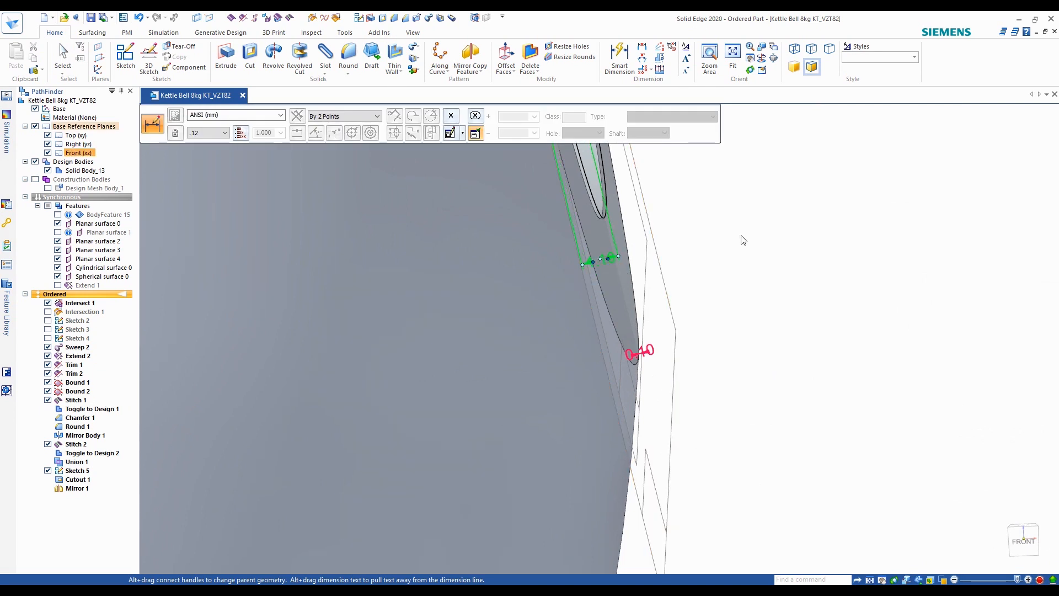
key(Escape)
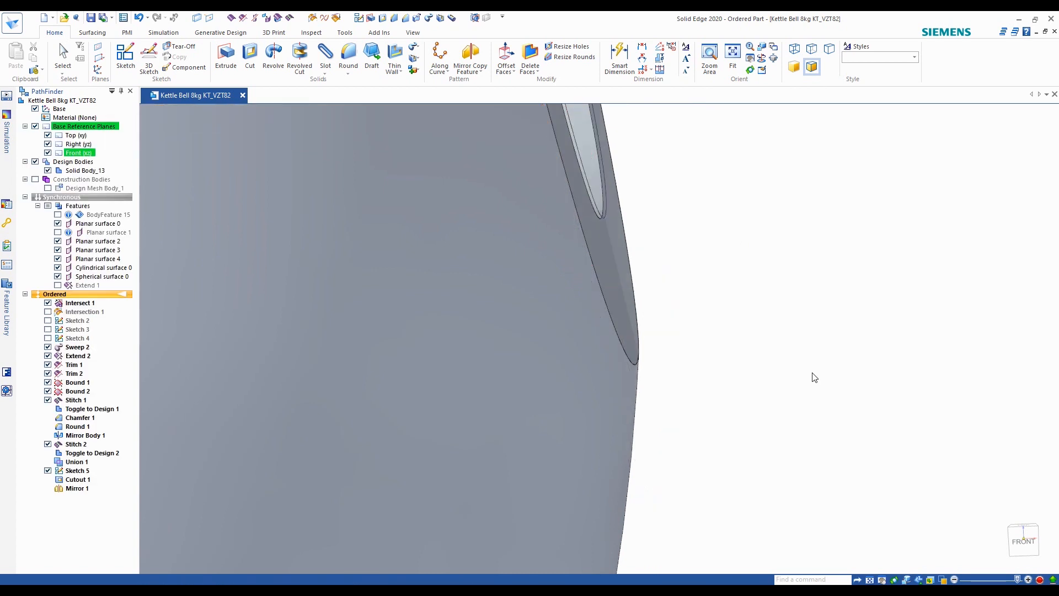
Check the dimensions of the "8" cutout and leave its editing without changes
click(805, 369)
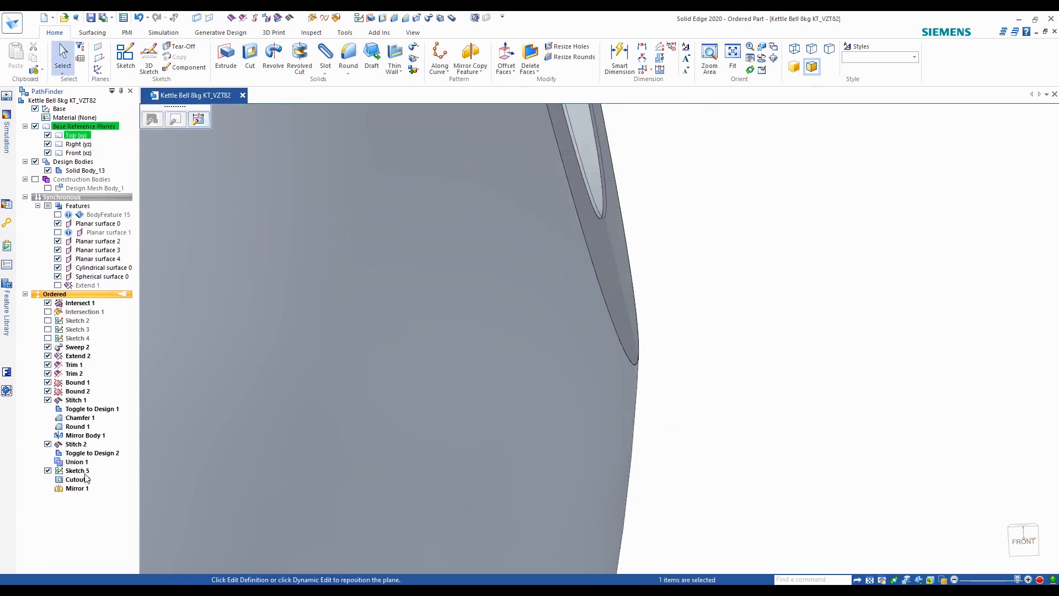
click(82, 480)
click(401, 118)
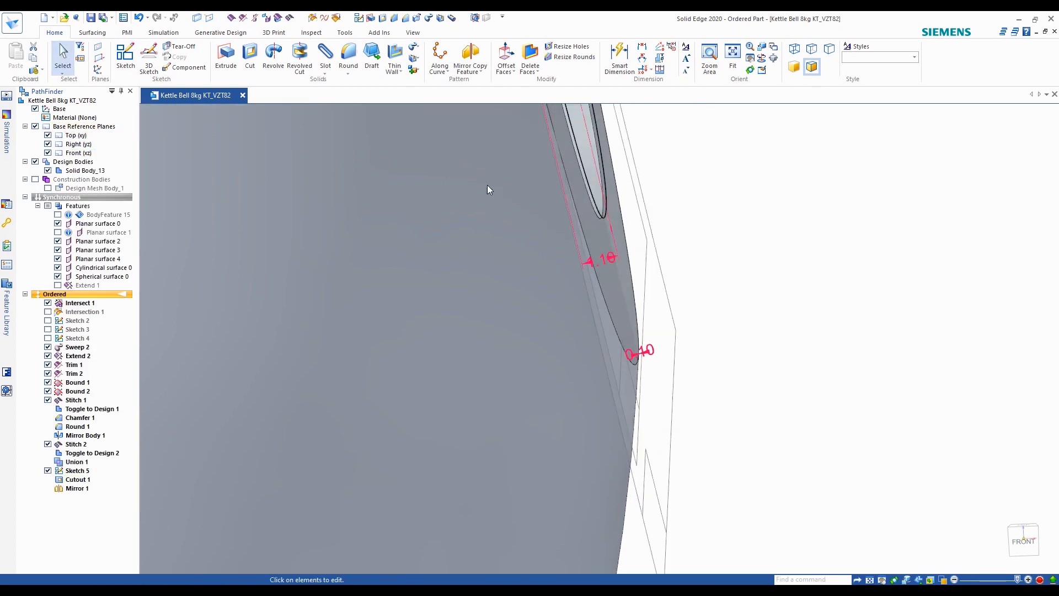
key(Escape)
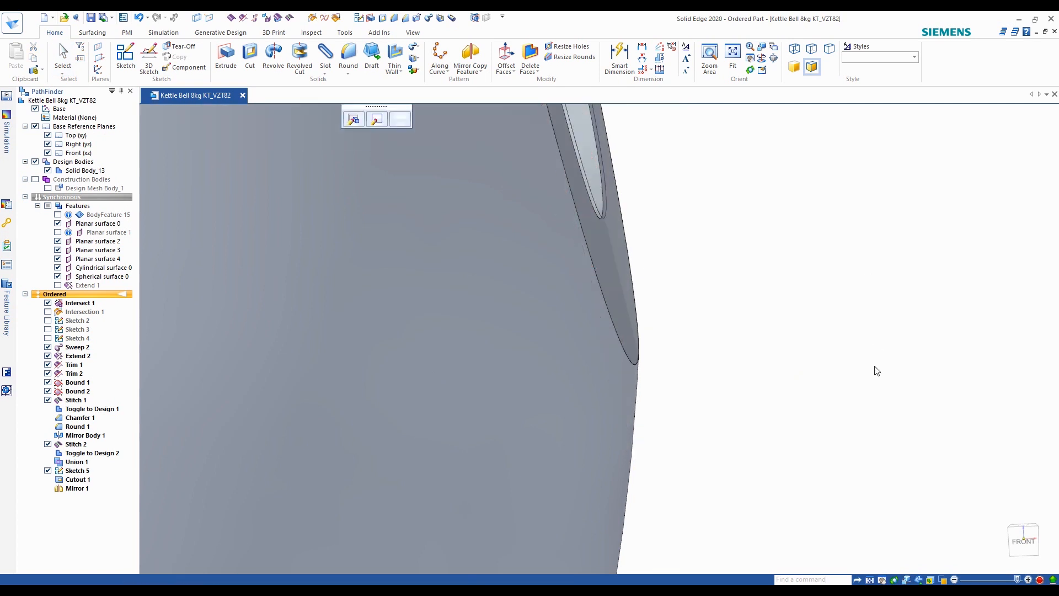
click(872, 378)
Examine the engraved 8 and the overall kettlebell shape from several angles, ending in the right view
scroll(871, 372, down, 8)
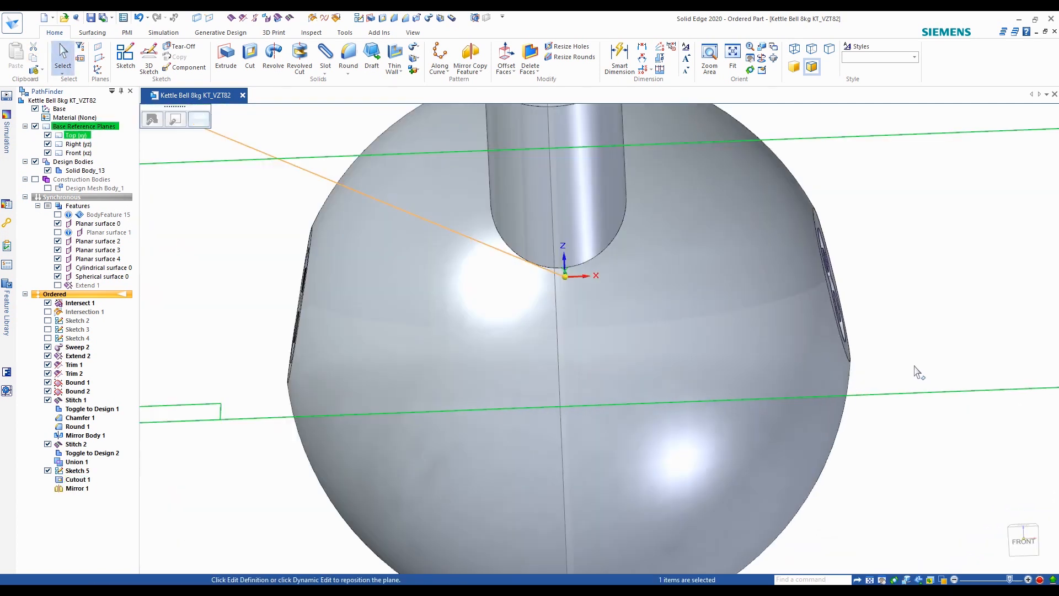
middle_drag(916, 373, 972, 359)
scroll(855, 390, down, 5)
middle_drag(921, 456, 808, 440)
scroll(808, 440, up, 2)
scroll(811, 441, down, 3)
scroll(809, 454, up, 2)
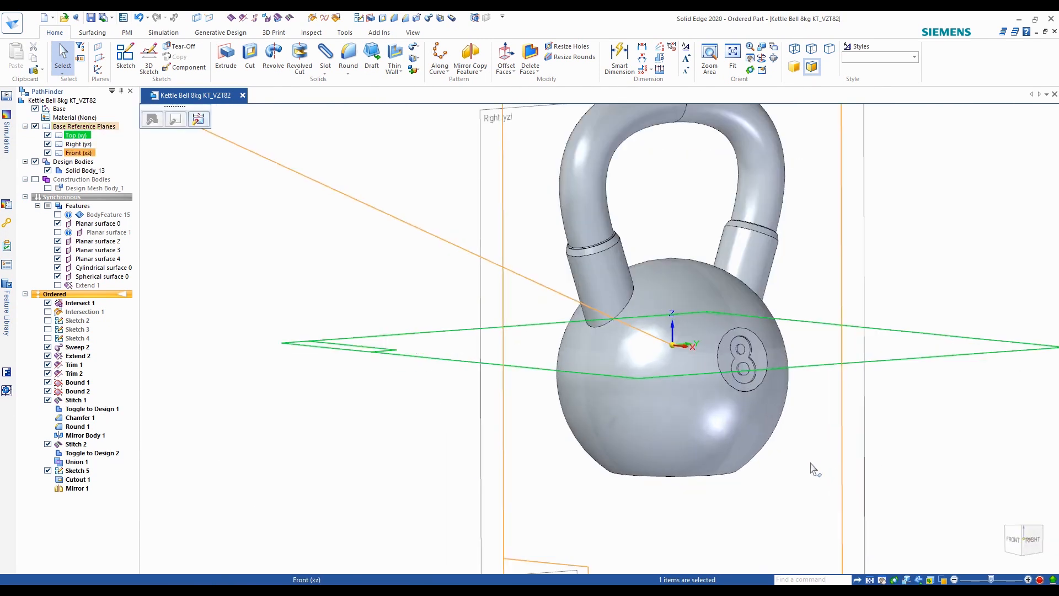
scroll(813, 469, up, 1)
middle_drag(811, 442, 684, 431)
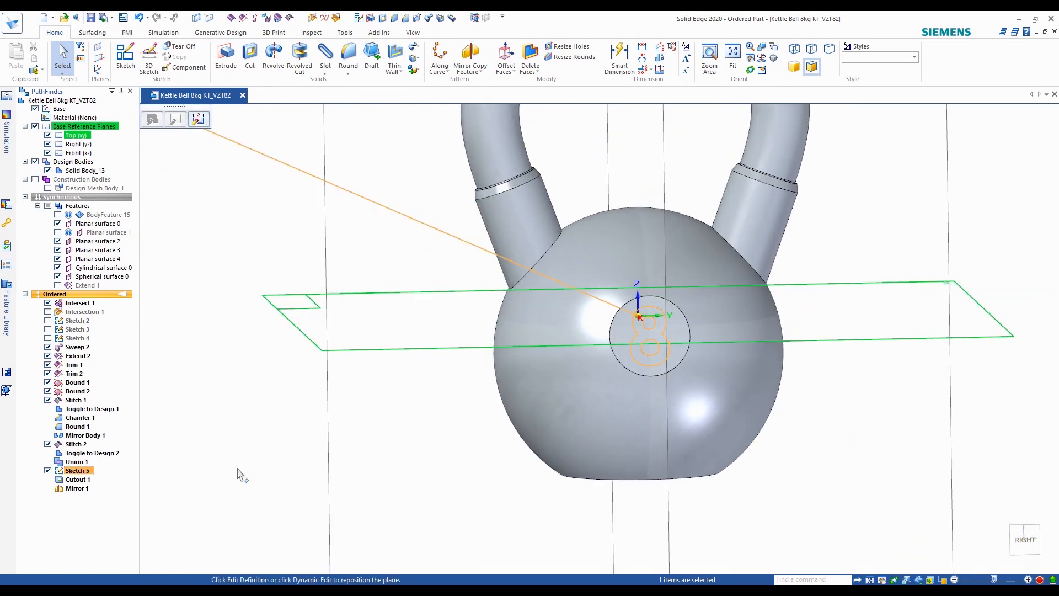
middle_drag(879, 425, 1011, 539)
click(1024, 539)
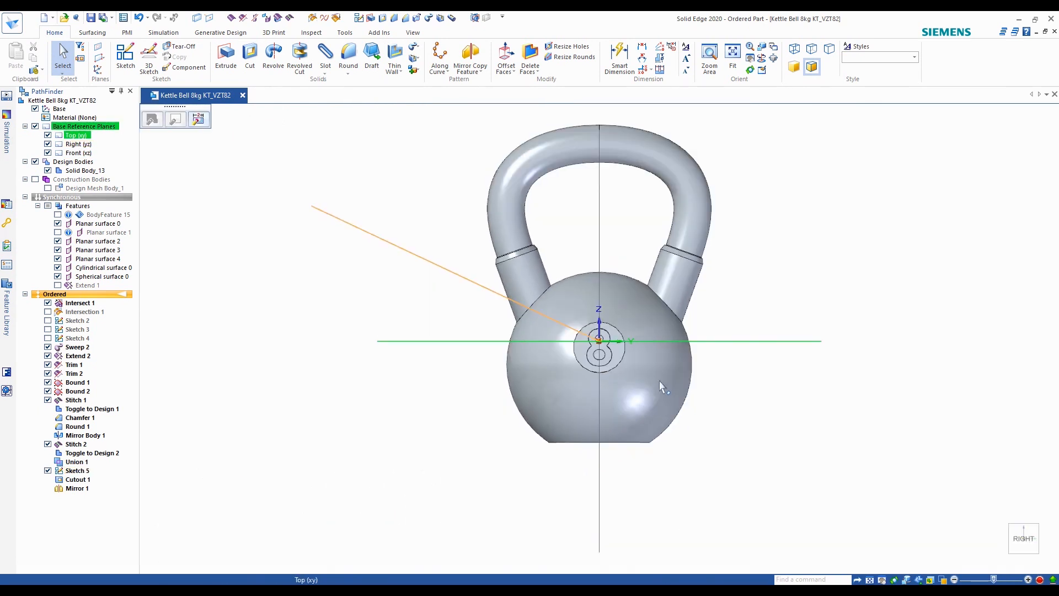
key(Escape)
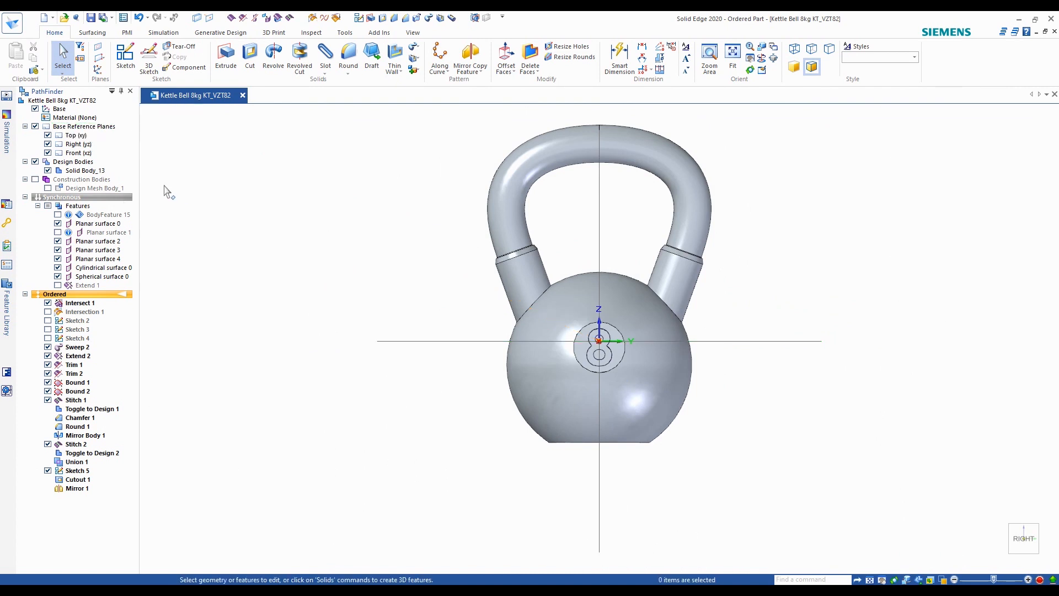
Show the scanned mesh body, hide the solid body, and compare the two at the stepped base
click(48, 189)
click(49, 170)
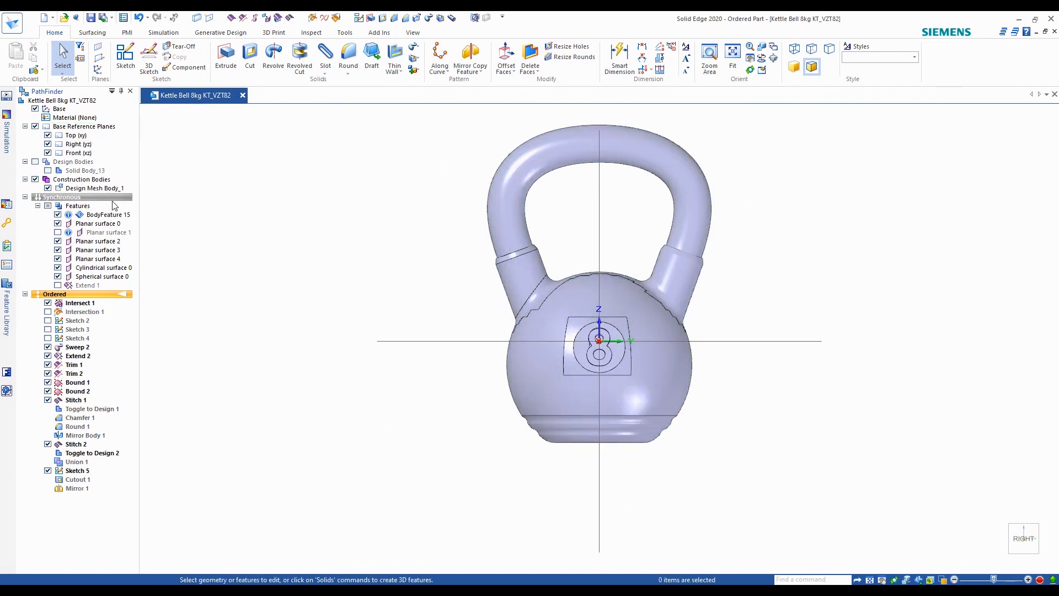
scroll(683, 424, up, 5)
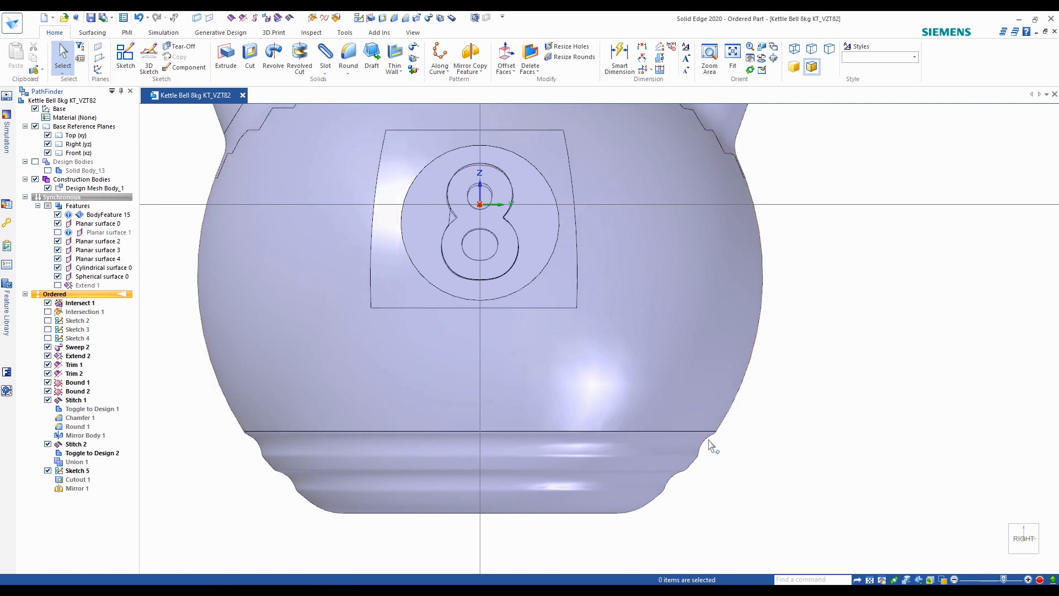
scroll(762, 464, down, 2)
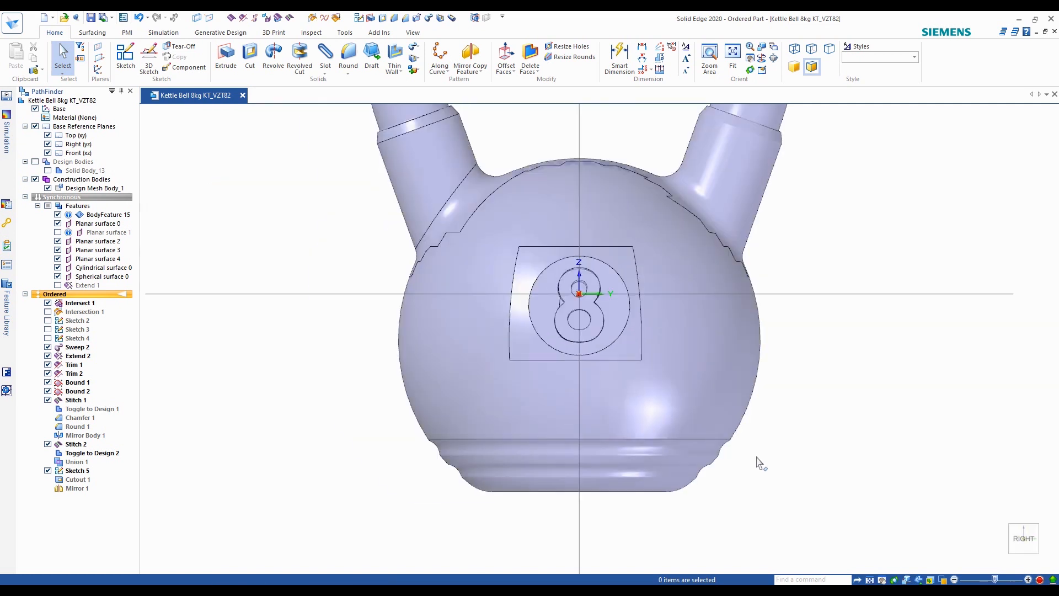
click(48, 170)
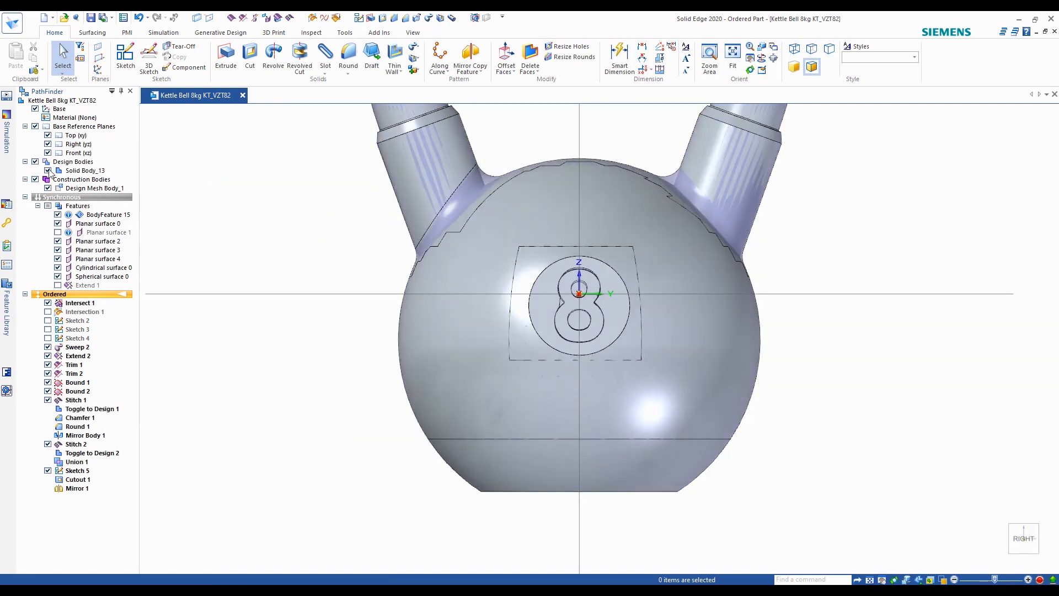
click(47, 170)
Start a new sketch on the Right (yz) plane
click(126, 55)
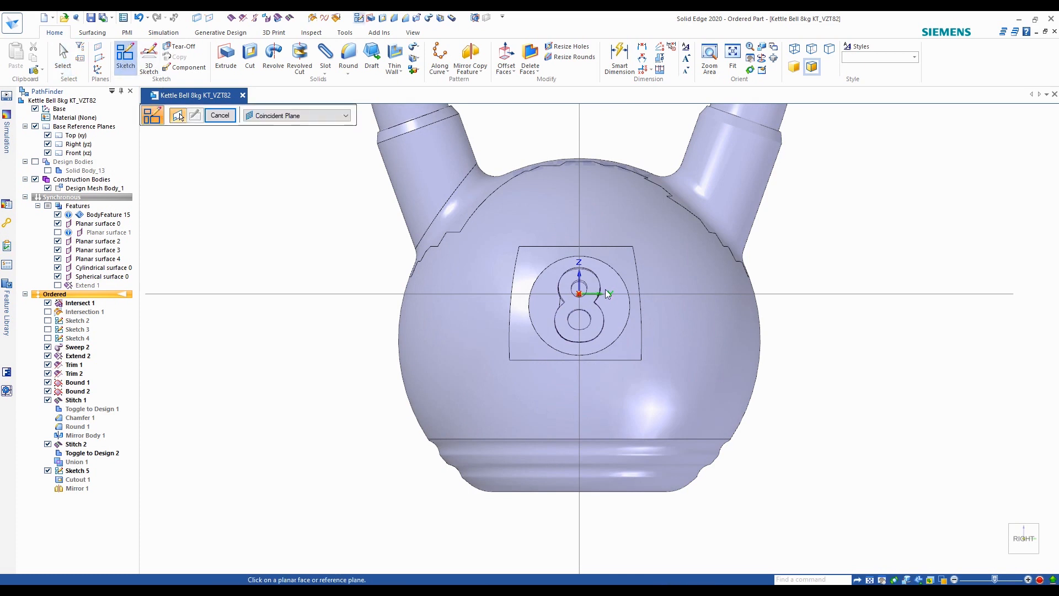
scroll(671, 319, down, 3)
middle_drag(688, 283, 1003, 287)
middle_drag(805, 290, 847, 321)
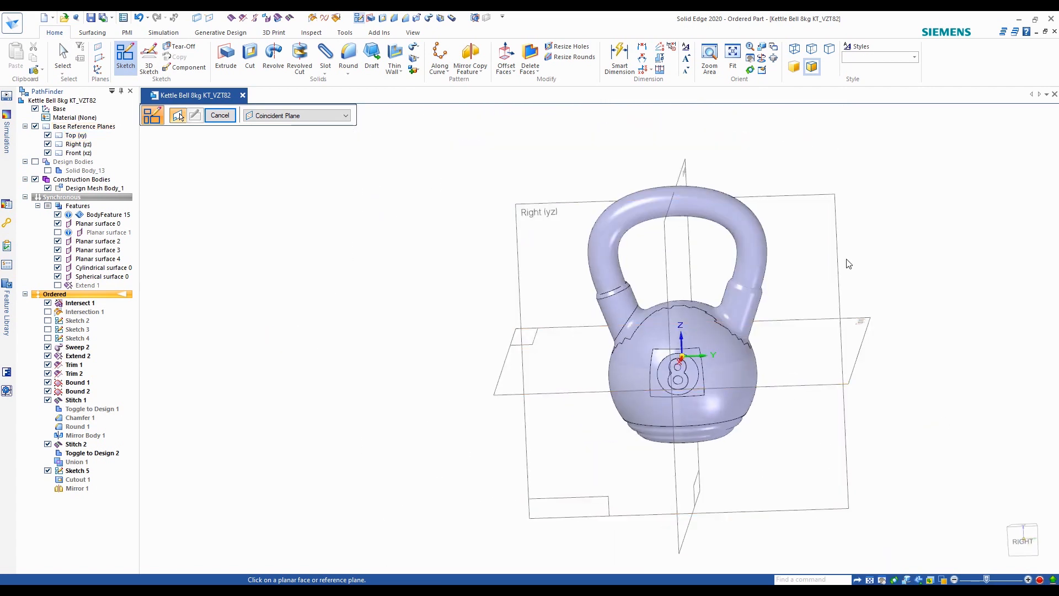
click(829, 210)
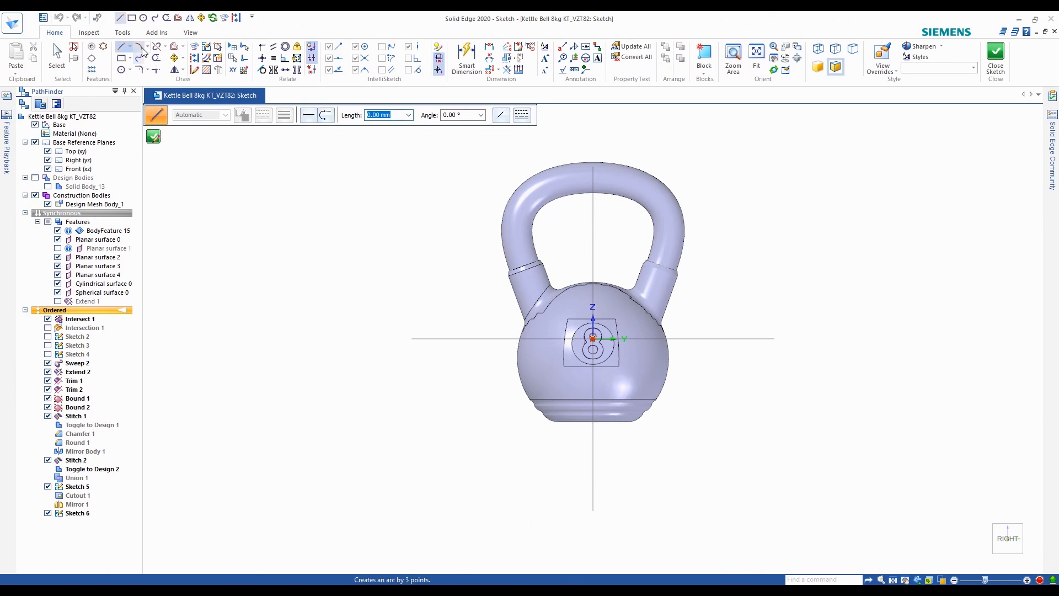
Draw a three-point arc with a 5 mm radius along the upper concave step of the mesh's base profile
click(146, 47)
click(166, 71)
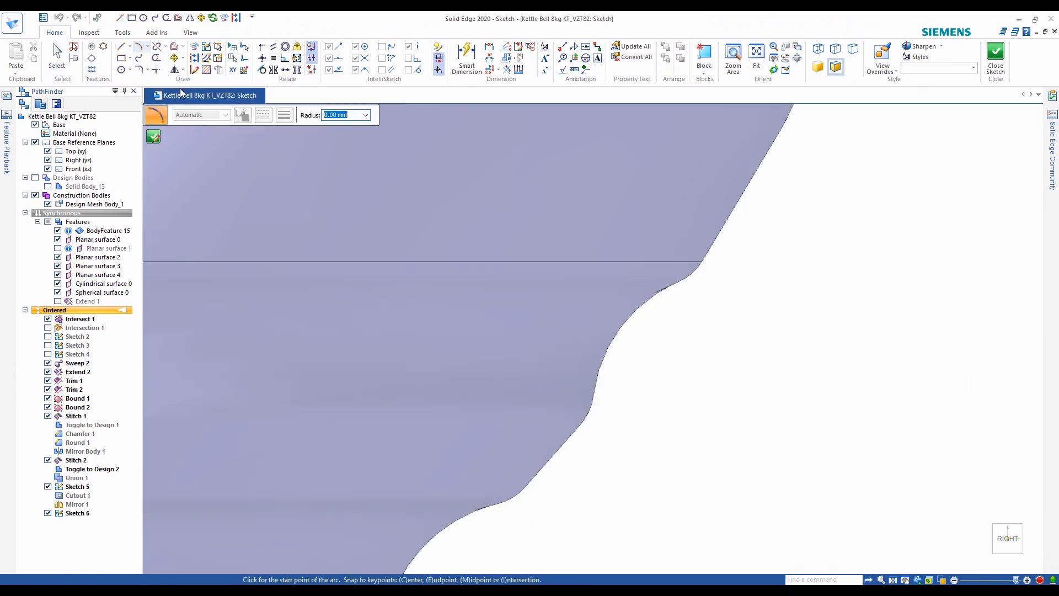
scroll(600, 385, up, 3)
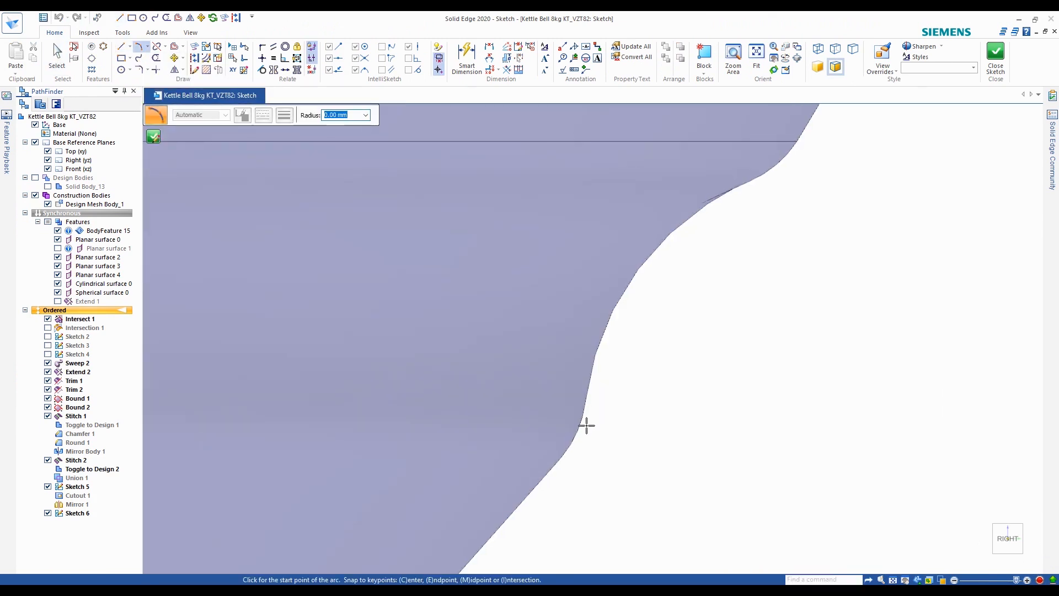
click(580, 434)
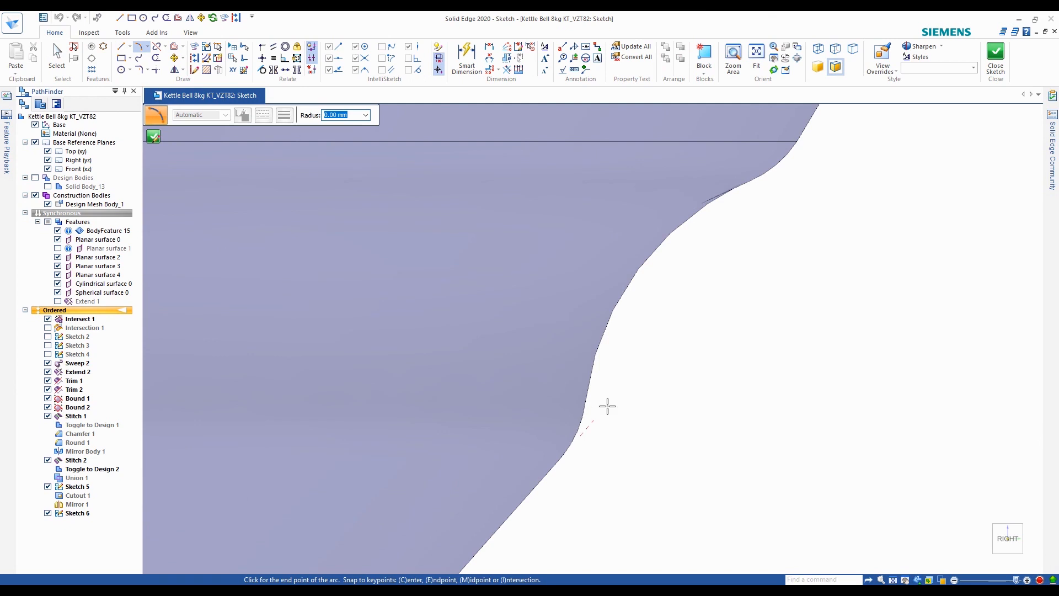
click(776, 172)
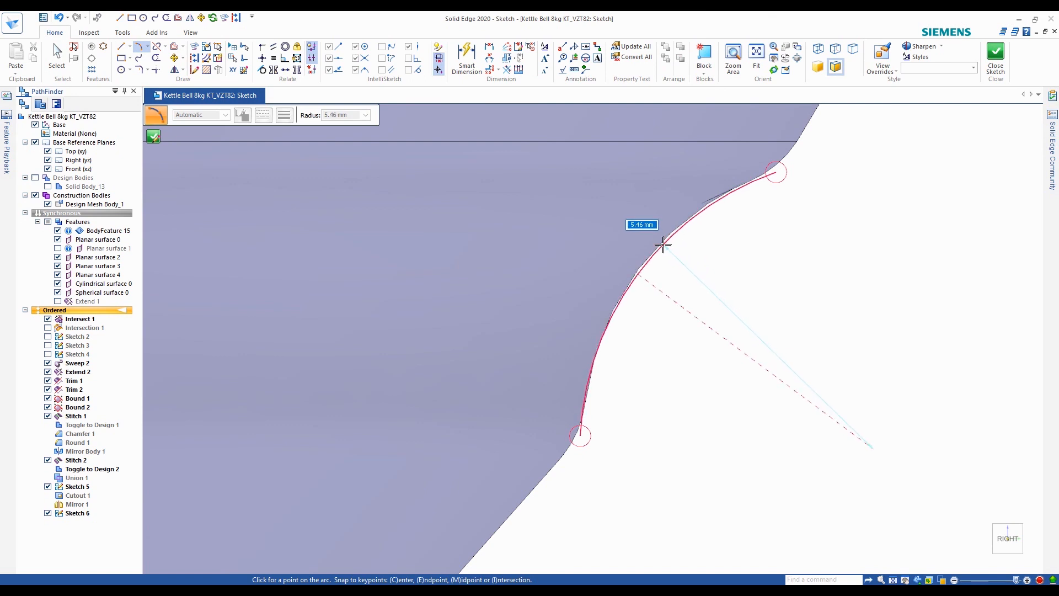
key(Return)
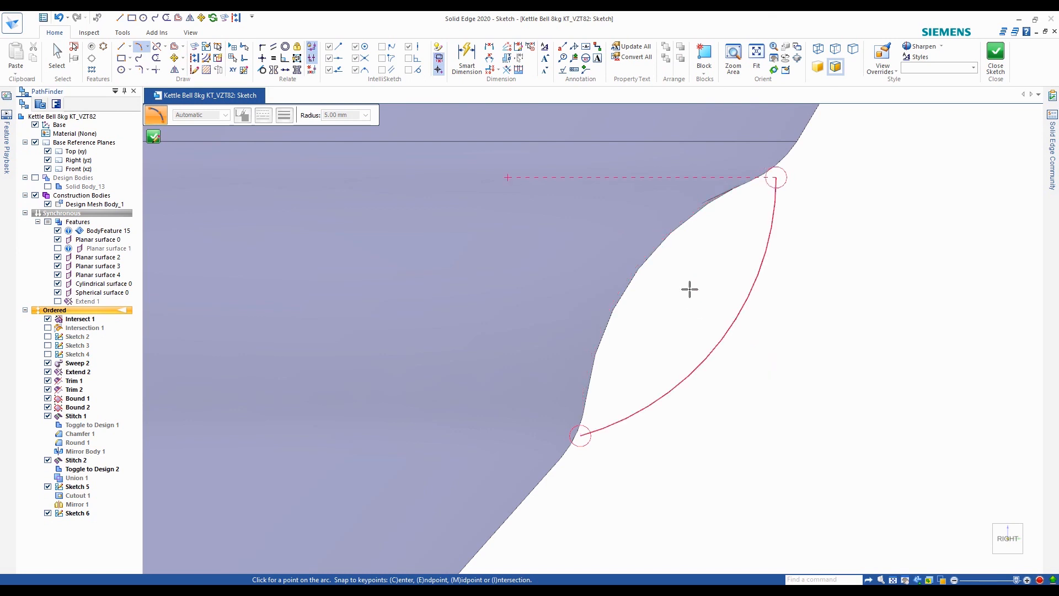
click(656, 256)
key(Escape)
Move the arc against the mesh outline so that it follows the upper concave step
drag(581, 391, 590, 392)
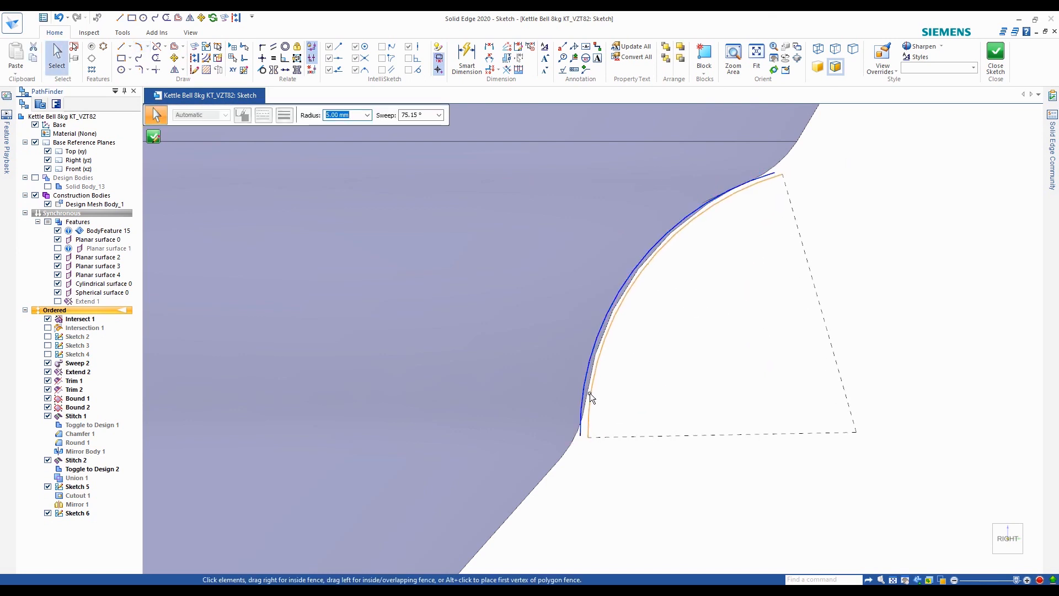
drag(686, 225, 683, 226)
click(697, 253)
scroll(722, 199, up, 3)
scroll(722, 199, down, 4)
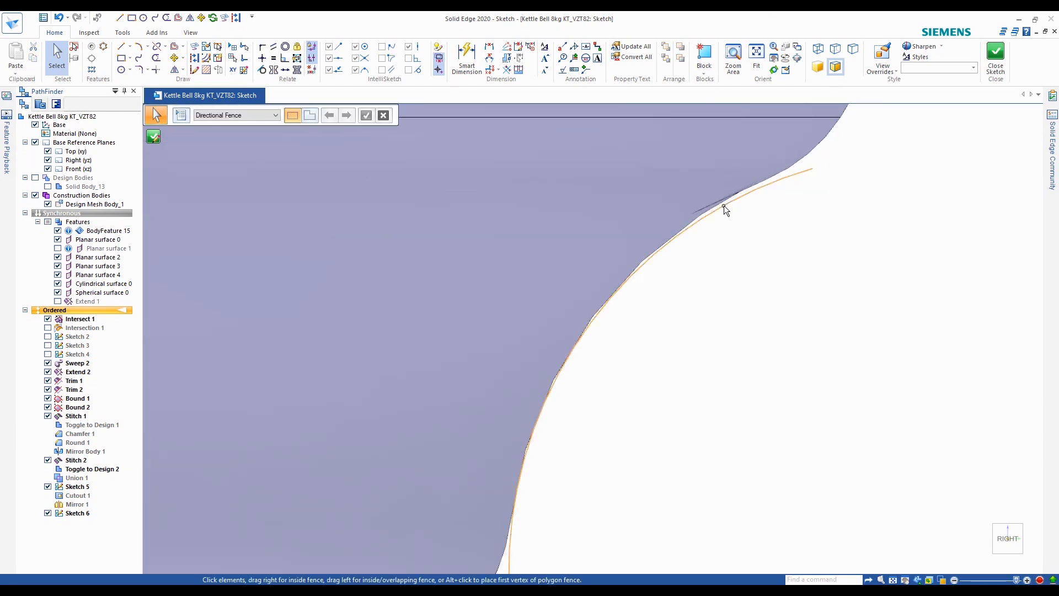
scroll(640, 278, up, 1)
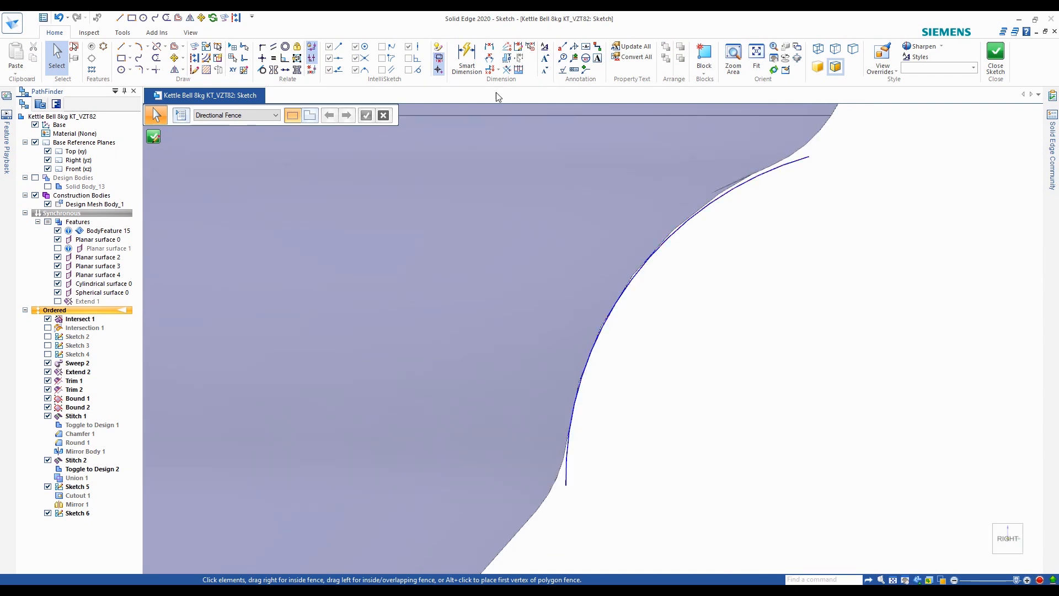
Add a radius dimension to the concave-step arc and set it to 52 mm
click(467, 55)
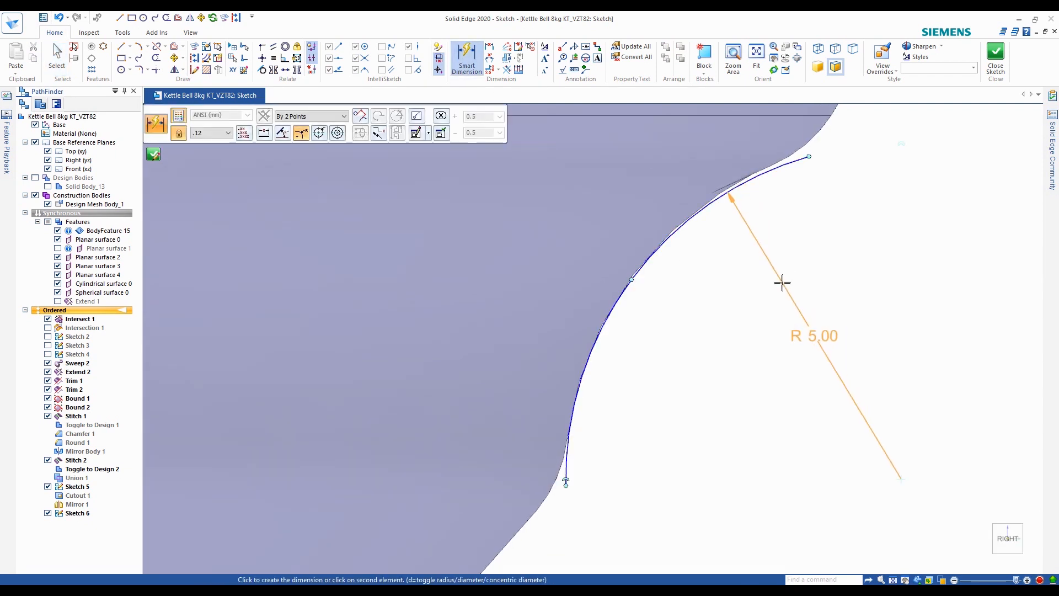
click(780, 286)
key(Return)
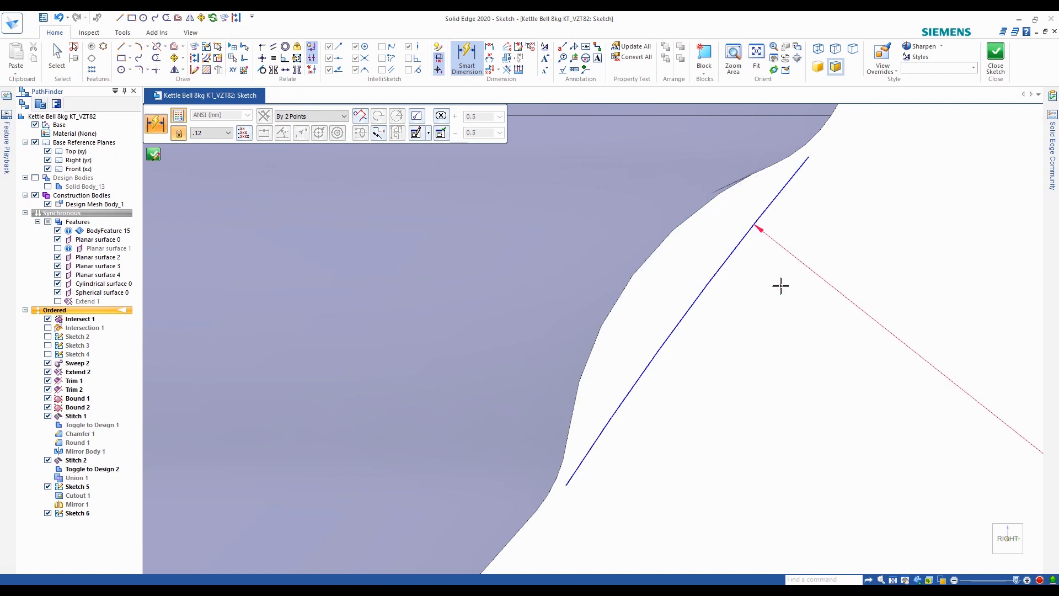
scroll(595, 274, down, 6)
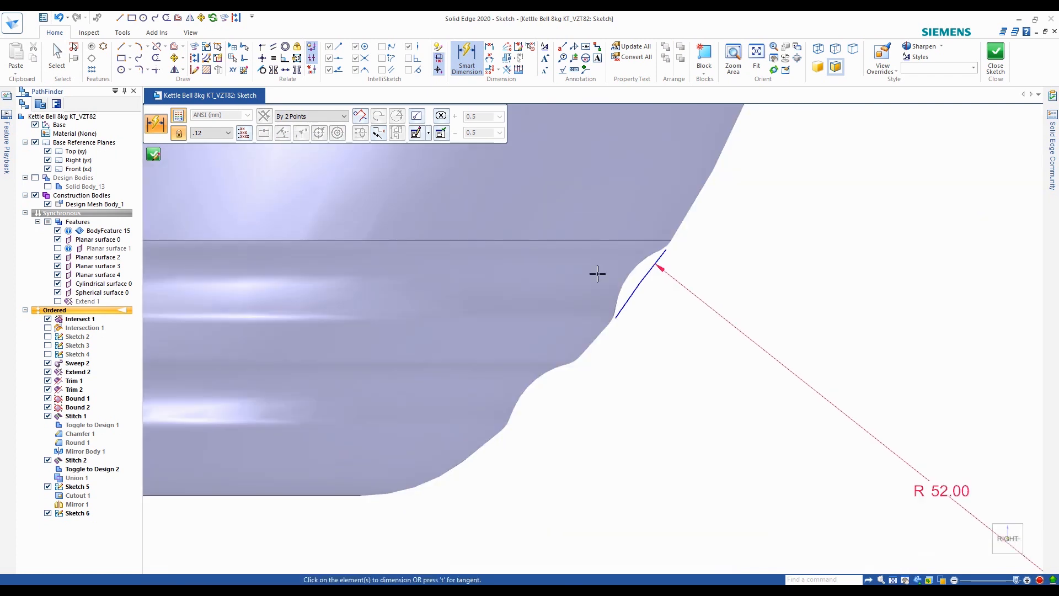
scroll(615, 280, up, 6)
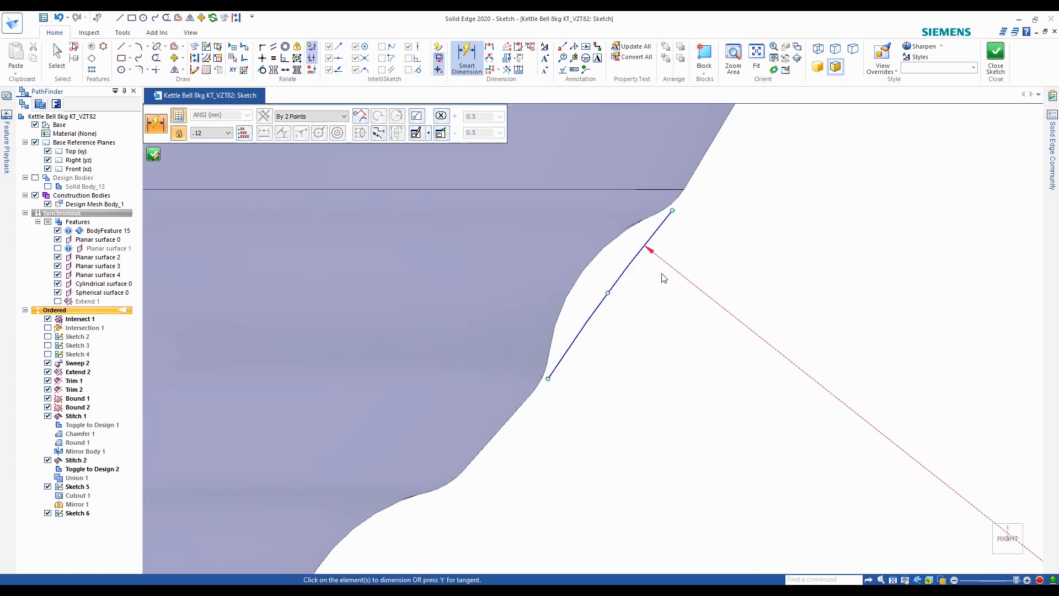
Undo the 52 mm radius change on the arc
key(Escape)
click(602, 302)
drag(610, 295, 601, 285)
drag(659, 194, 823, 185)
key(Escape)
key(ctrl+z)
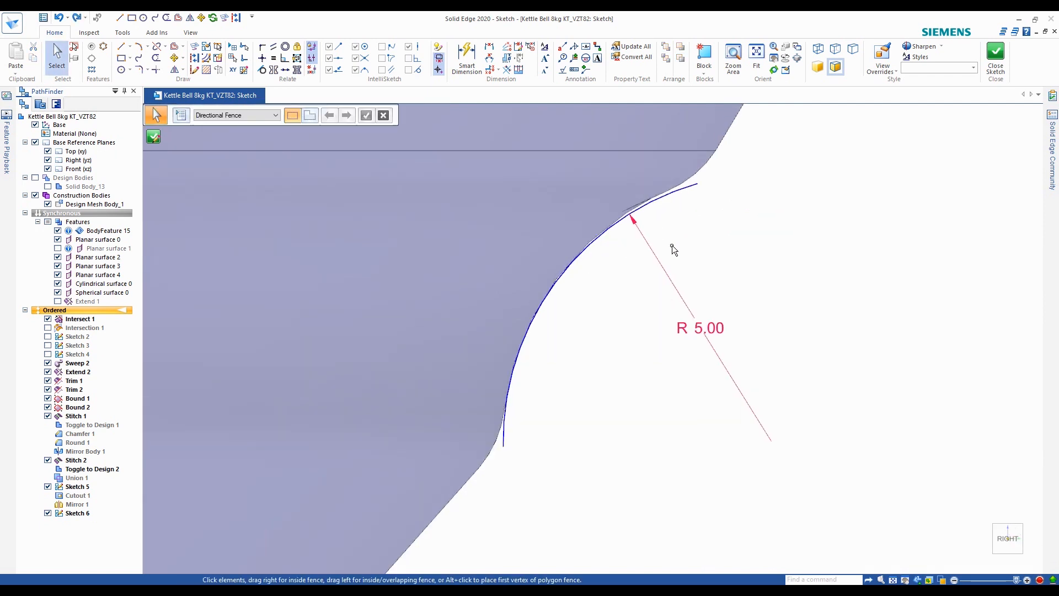
Extend the arc's lower end slightly past the concave step and set its radius to 5.2 mm
click(662, 198)
drag(505, 455, 508, 485)
click(626, 375)
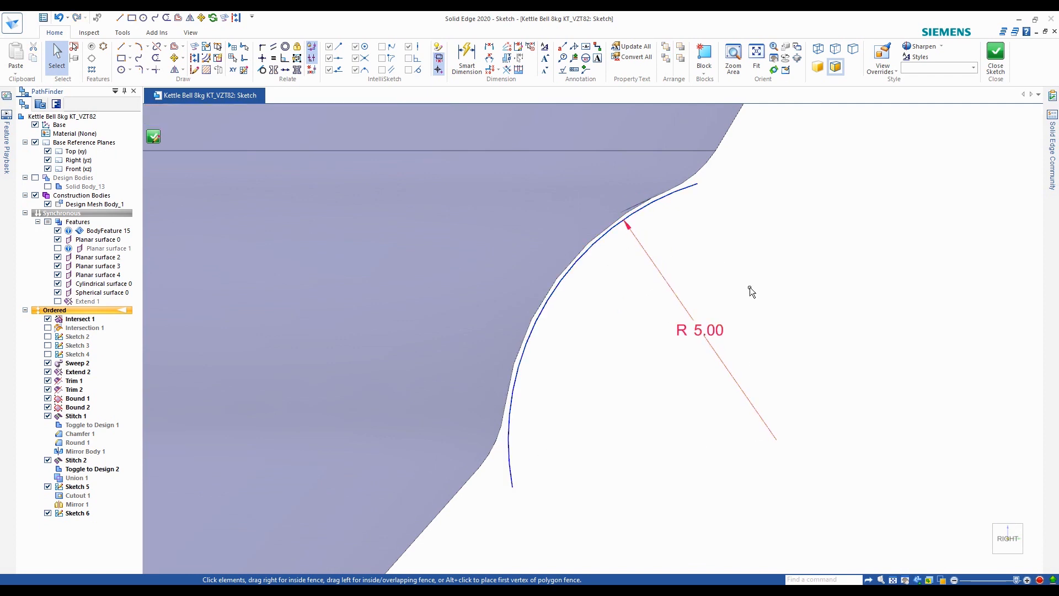
click(699, 330)
text(5.2)
key(Return)
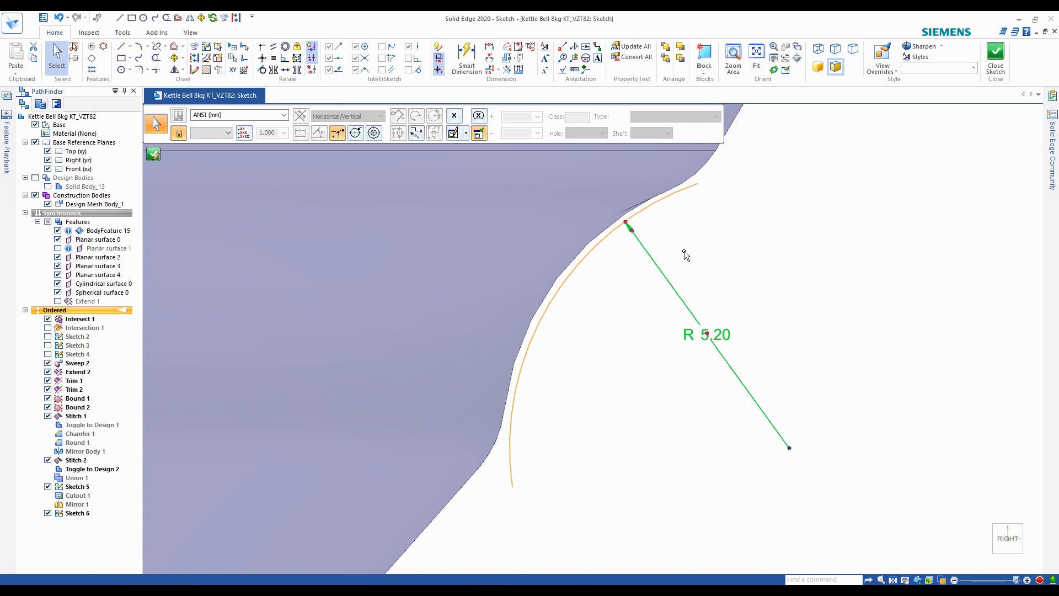
Shift the 5.2 mm arc onto the mesh outline and adjust its upper end
scroll(607, 241, up, 3)
click(603, 237)
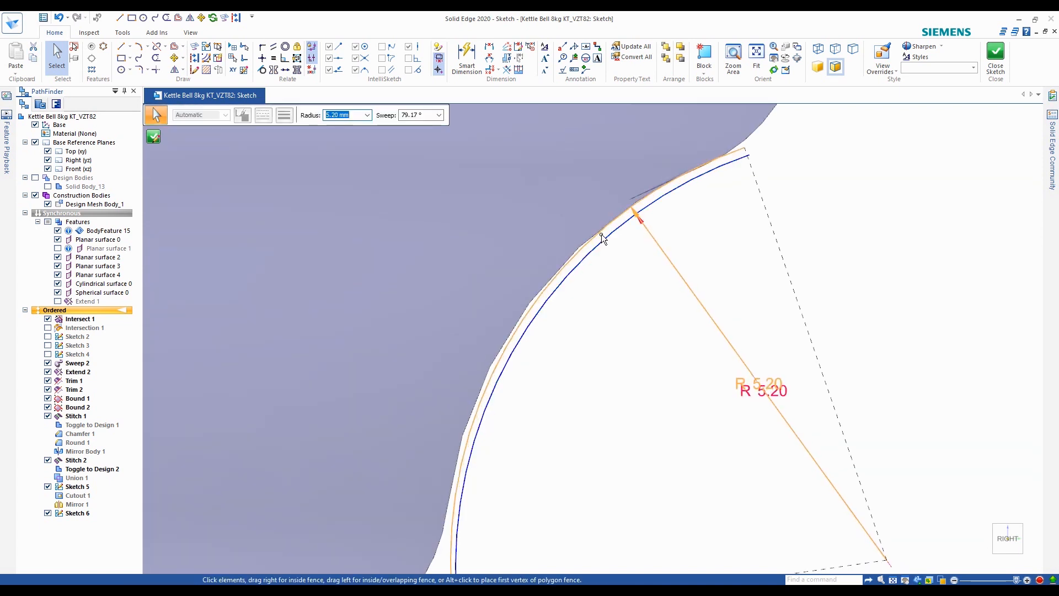
scroll(542, 422, down, 2)
drag(494, 531, 489, 531)
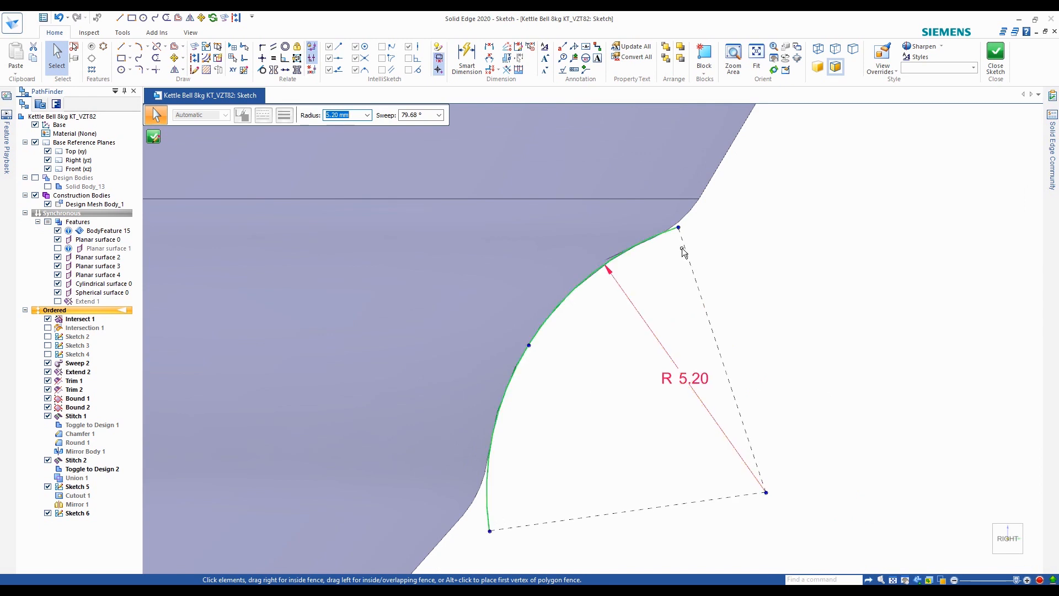
scroll(679, 231, up, 2)
drag(678, 224, 678, 224)
scroll(472, 420, down, 3)
scroll(614, 264, up, 3)
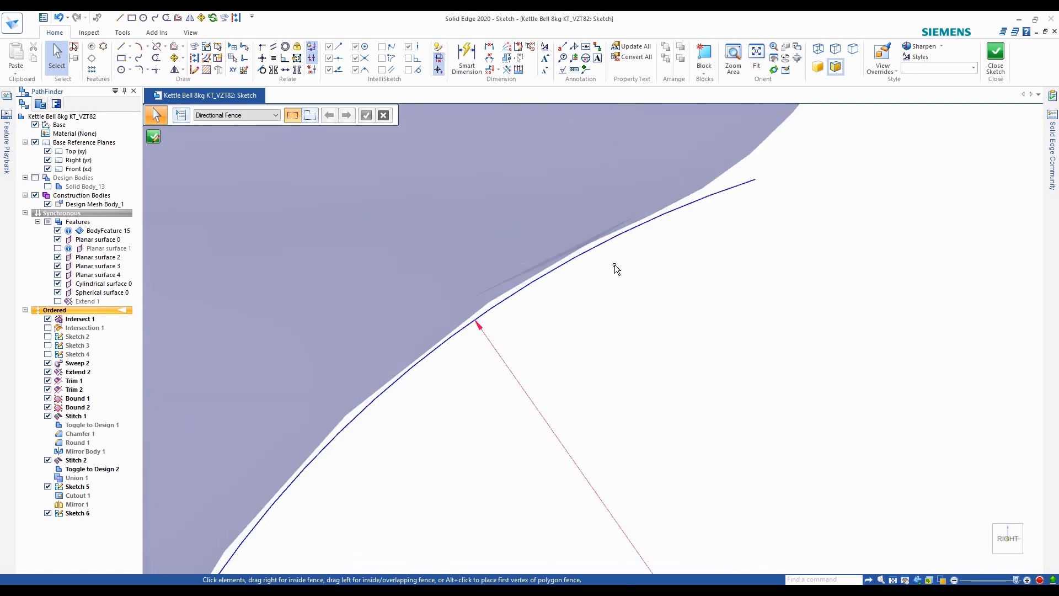
scroll(535, 314, down, 2)
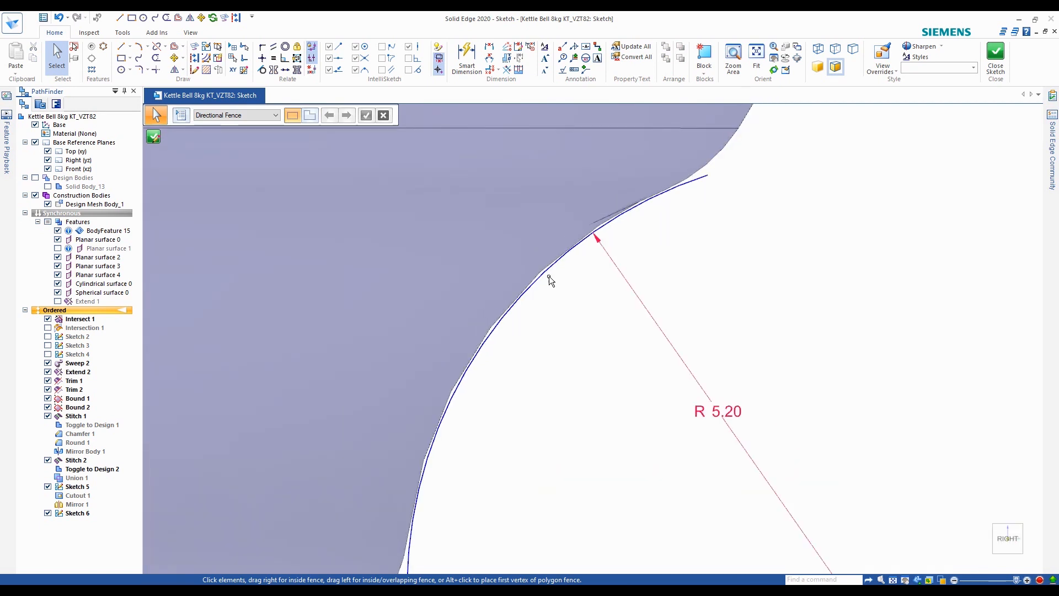
Nudge the 5.2 mm arc again and compare its middle and both ends with the mesh outline
scroll(524, 309, down, 2)
scroll(527, 282, up, 3)
click(530, 277)
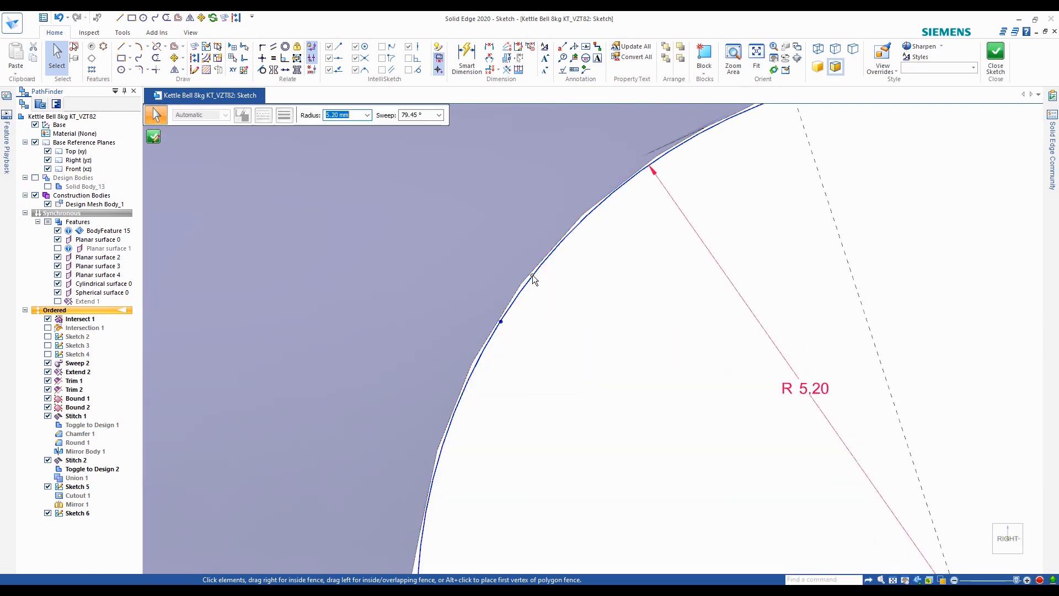
click(601, 283)
scroll(601, 280, down, 3)
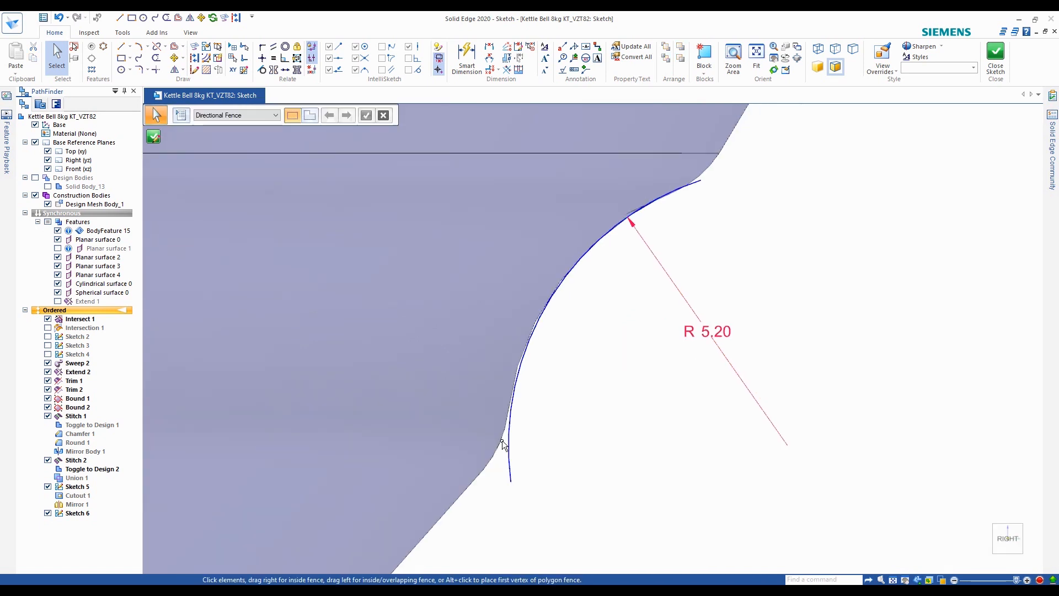
scroll(634, 281, up, 2)
scroll(661, 286, down, 1)
scroll(660, 287, up, 1)
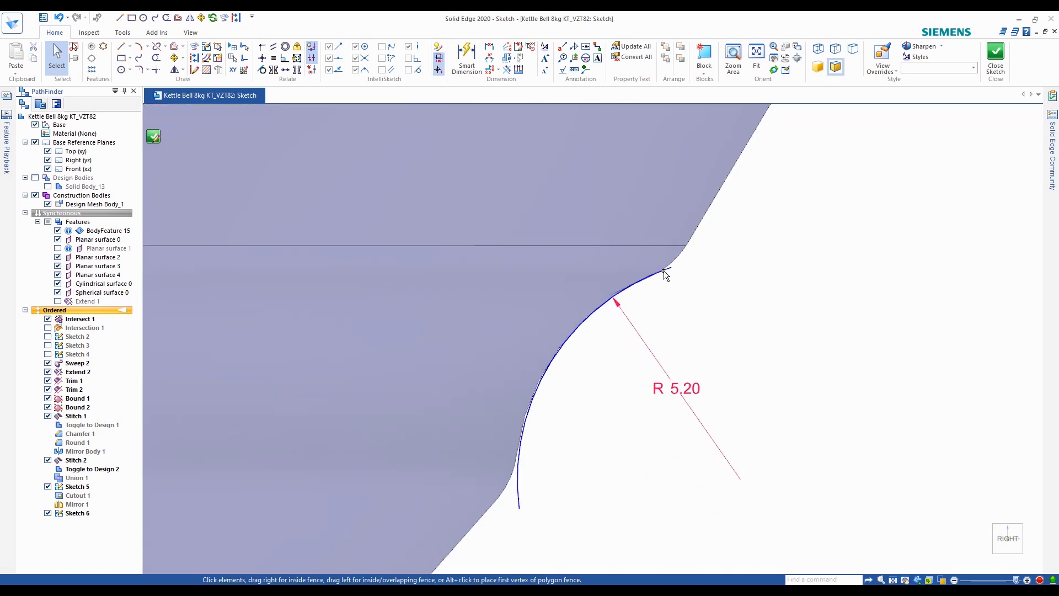
click(663, 270)
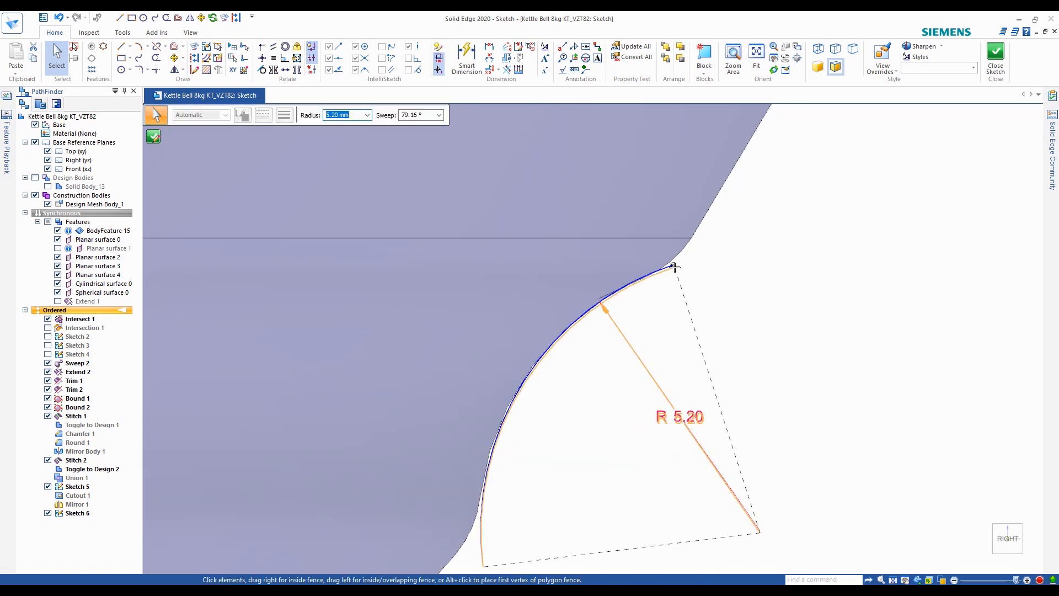
key(Escape)
scroll(578, 347, up, 1)
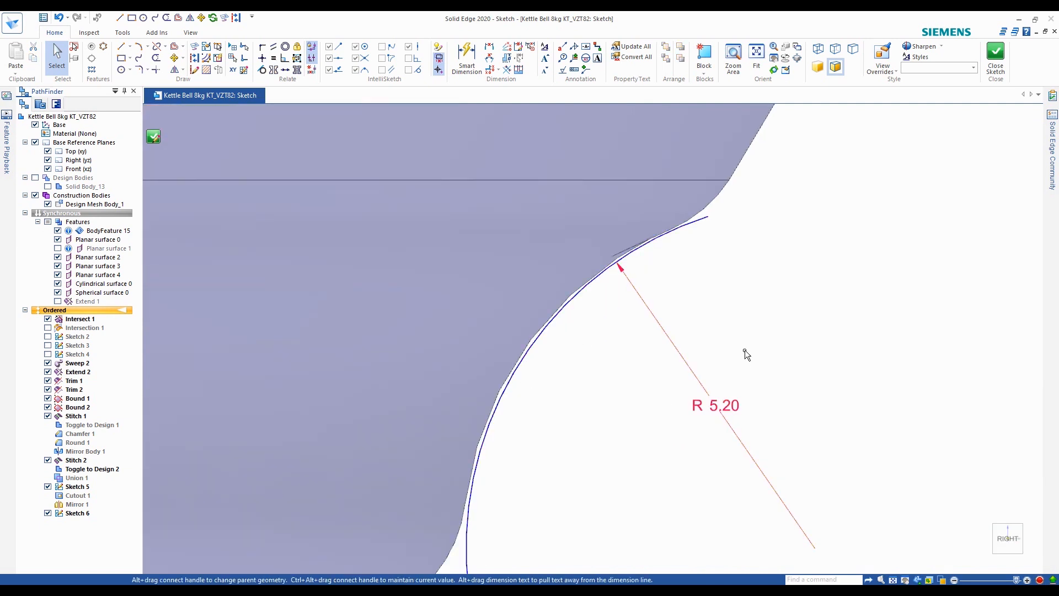
Set the arc's radius to 5.3 mm and realign it with the mesh outline
click(717, 404)
text(5.3)
key(Return)
click(590, 315)
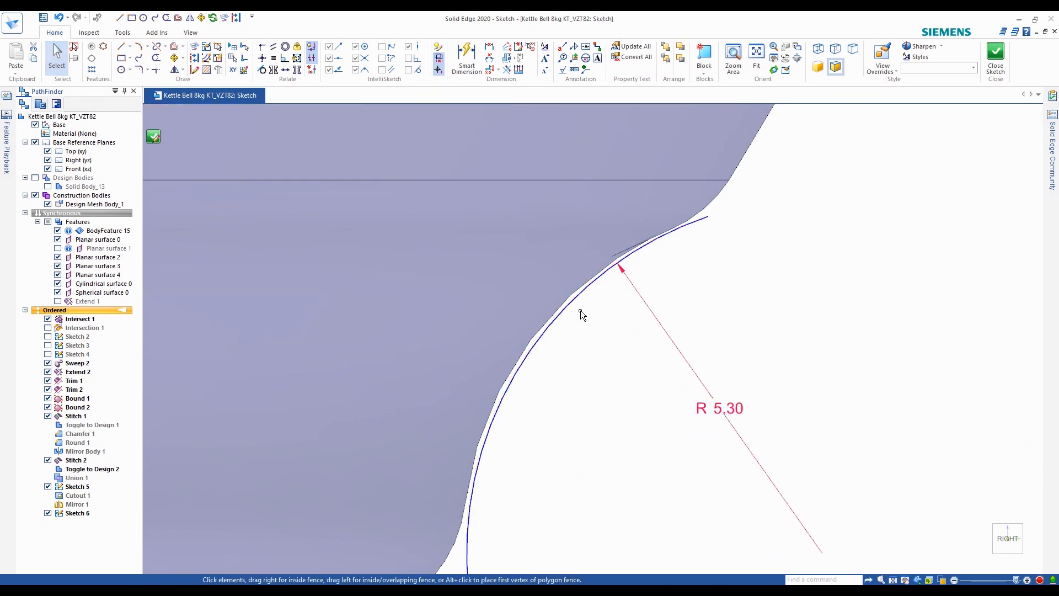
click(548, 333)
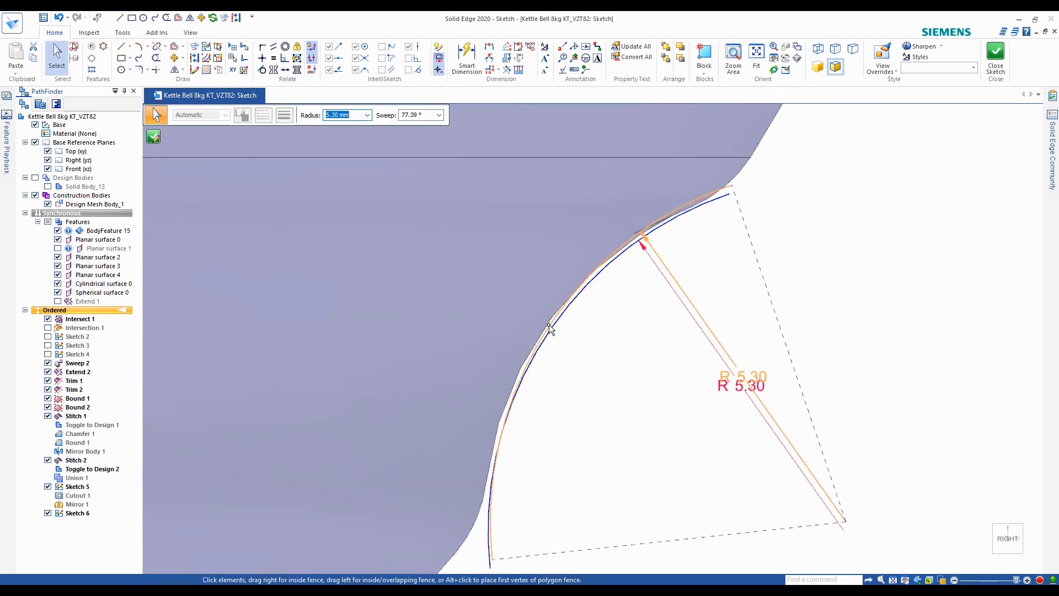
drag(731, 187, 733, 194)
drag(514, 411, 508, 409)
key(Escape)
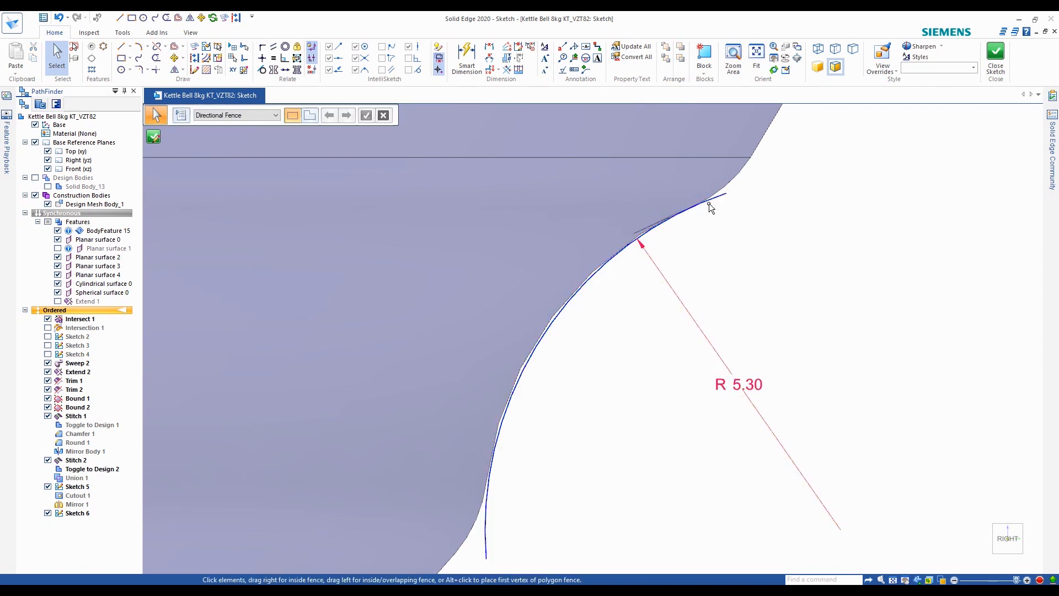
Fine-tune the 5.3 mm arc's position and upper end until it follows the upper concave step
click(731, 191)
drag(733, 193, 733, 190)
scroll(688, 248, down, 3)
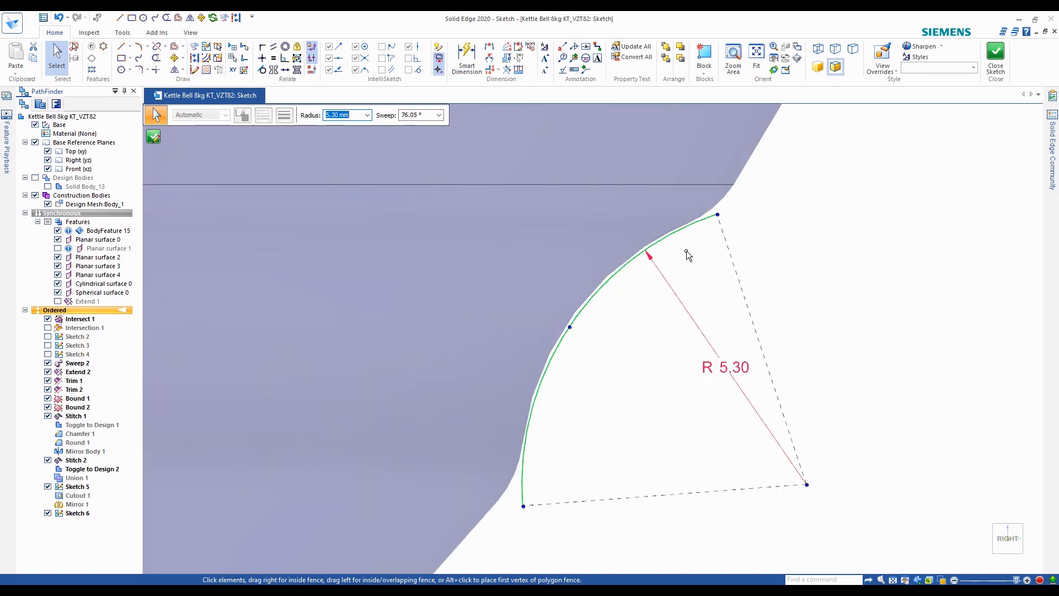
key(Escape)
scroll(627, 278, up, 4)
click(620, 270)
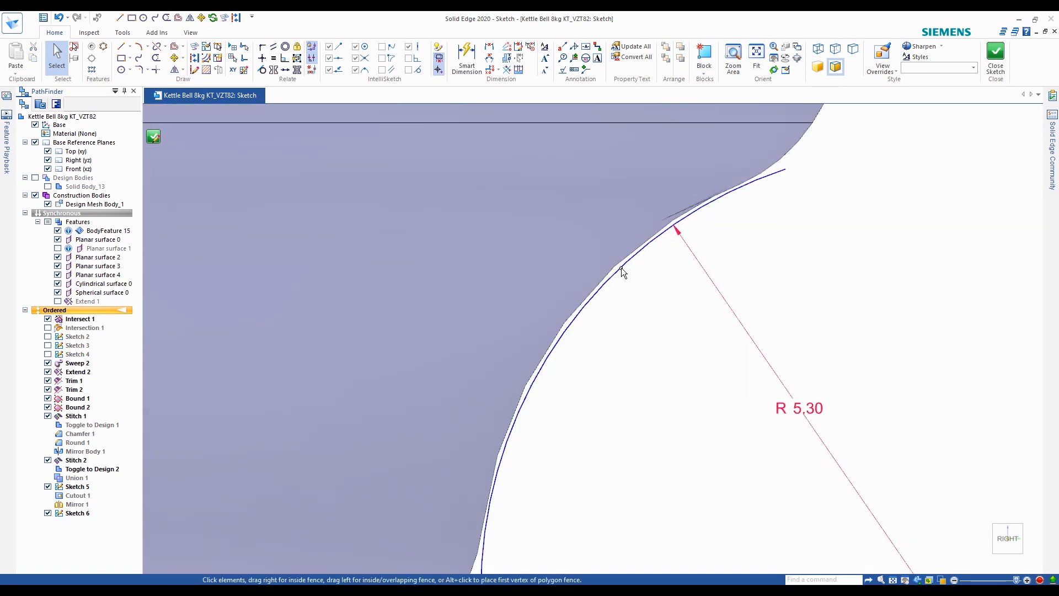
scroll(624, 266, down, 3)
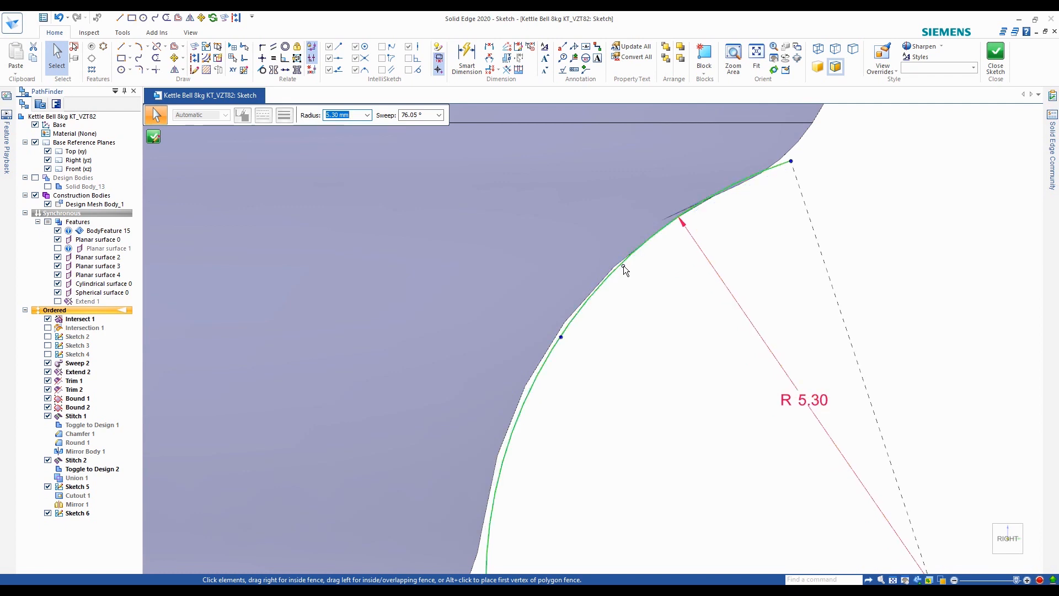
drag(523, 463, 519, 463)
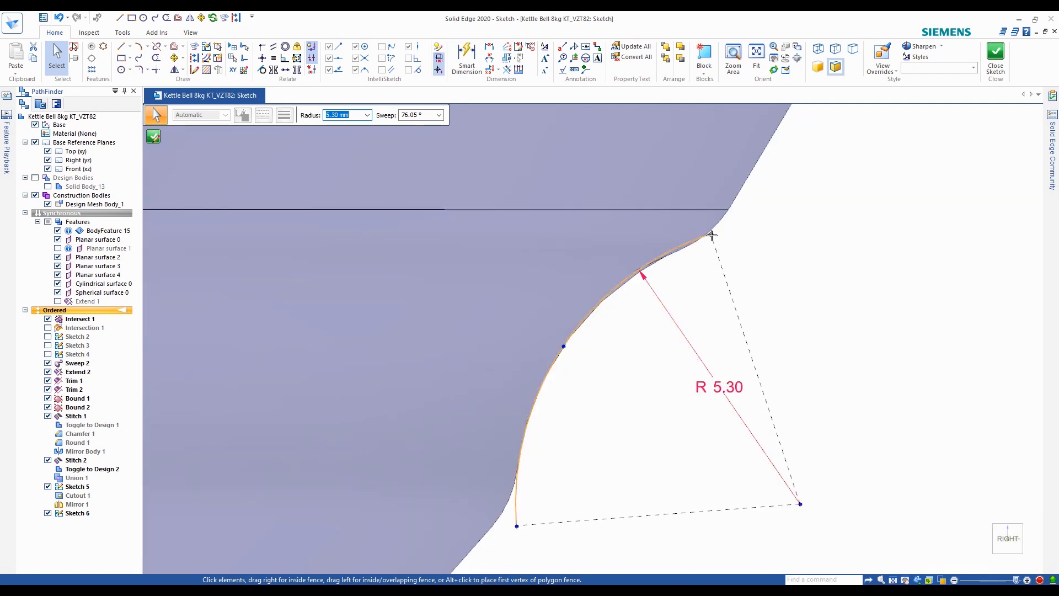
drag(711, 238, 713, 238)
click(767, 250)
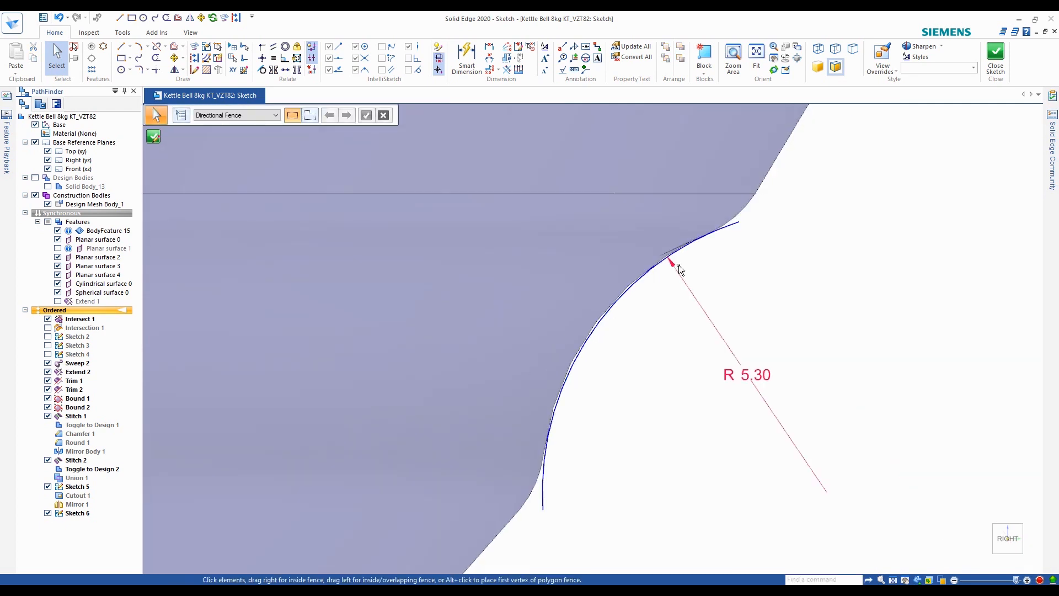
Examine the arc's fit on the base profile and the shape of the lower concave step
scroll(694, 278, down, 1)
scroll(694, 279, down, 3)
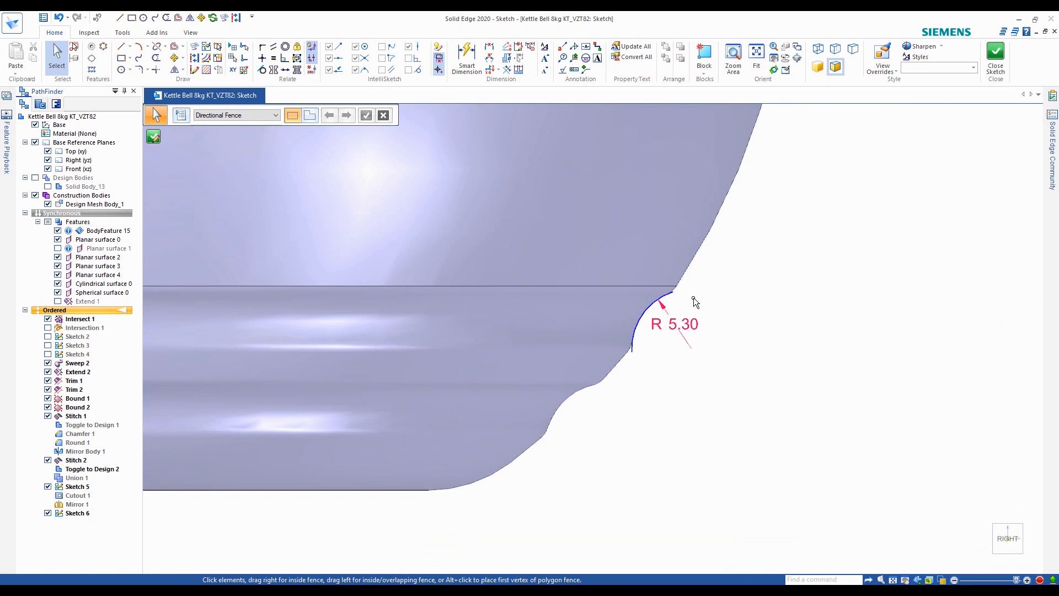
scroll(697, 300, up, 1)
scroll(611, 362, up, 1)
scroll(591, 345, down, 3)
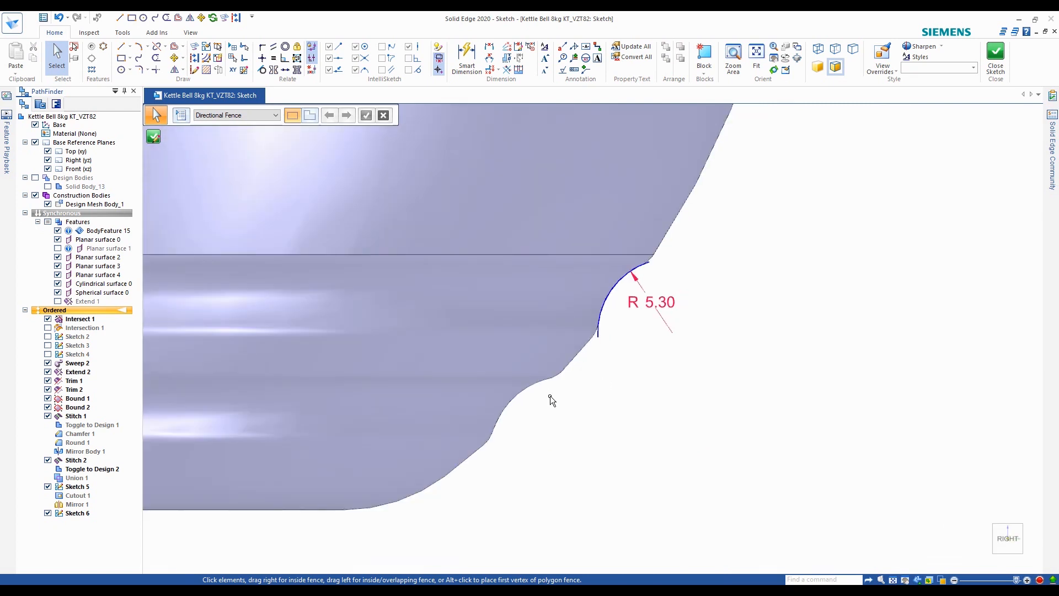
scroll(507, 415, up, 1)
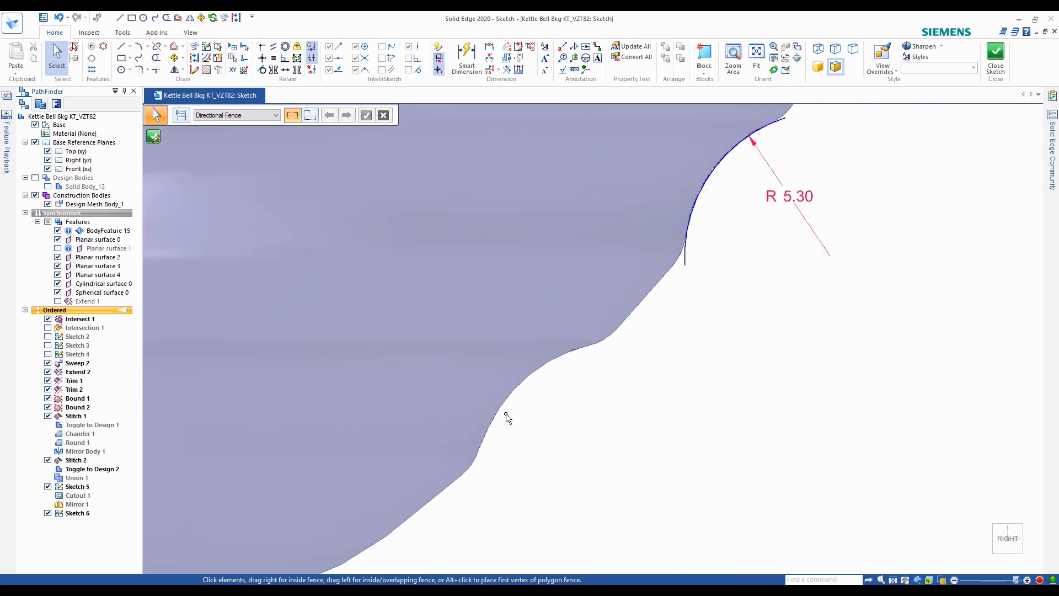
Delete the 5.3 mm arc and its radius dimension from the base profile sketch
scroll(508, 414, down, 2)
scroll(667, 290, up, 3)
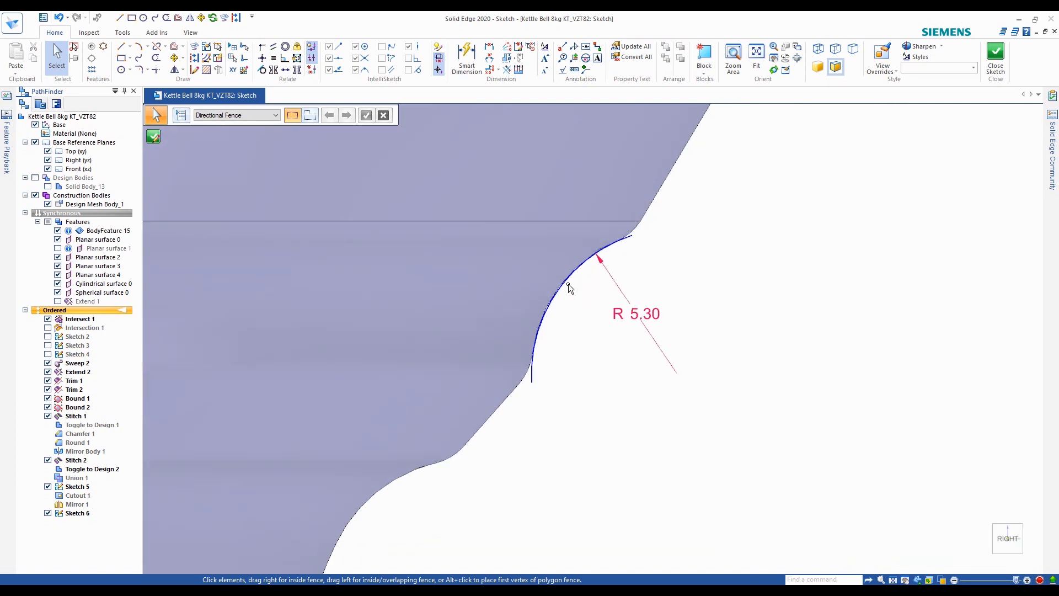
drag(495, 208, 709, 422)
key(Delete)
Draw two circles of 5.3 mm radius beside the upper and lower concave steps of the base
key(c)
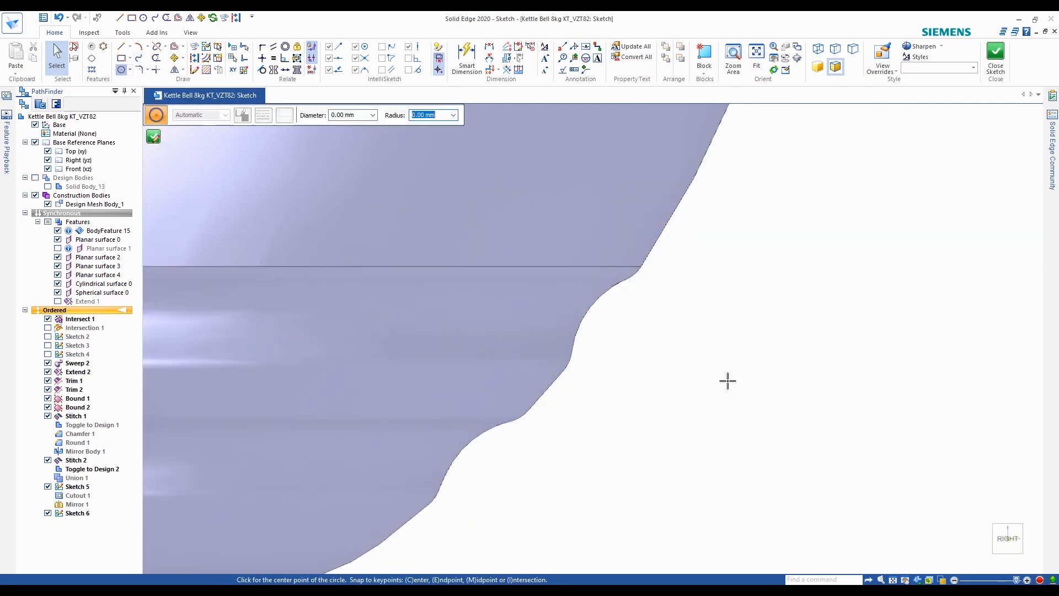
click(702, 382)
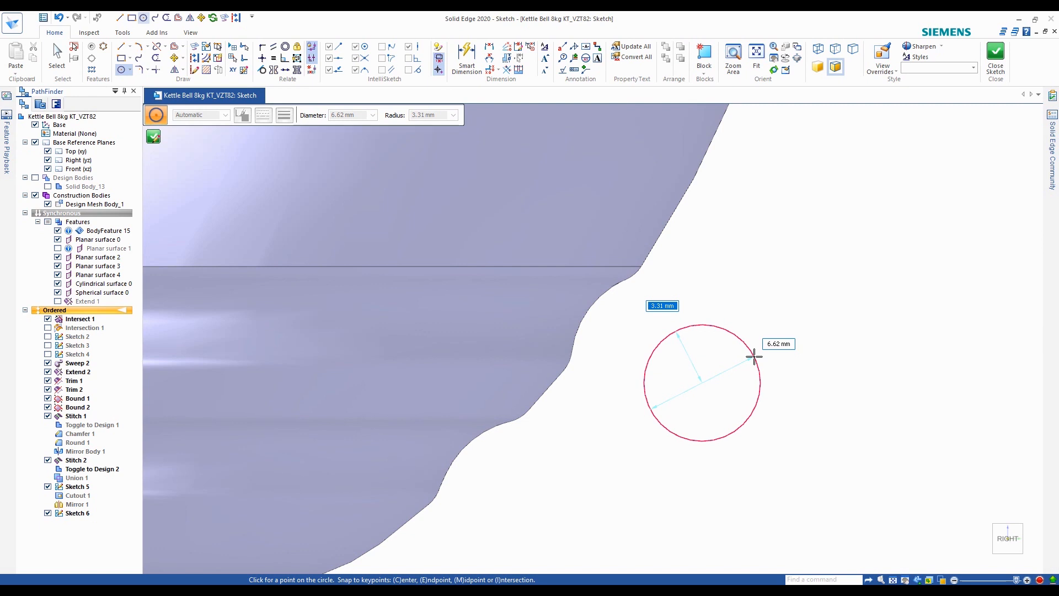
key(Return)
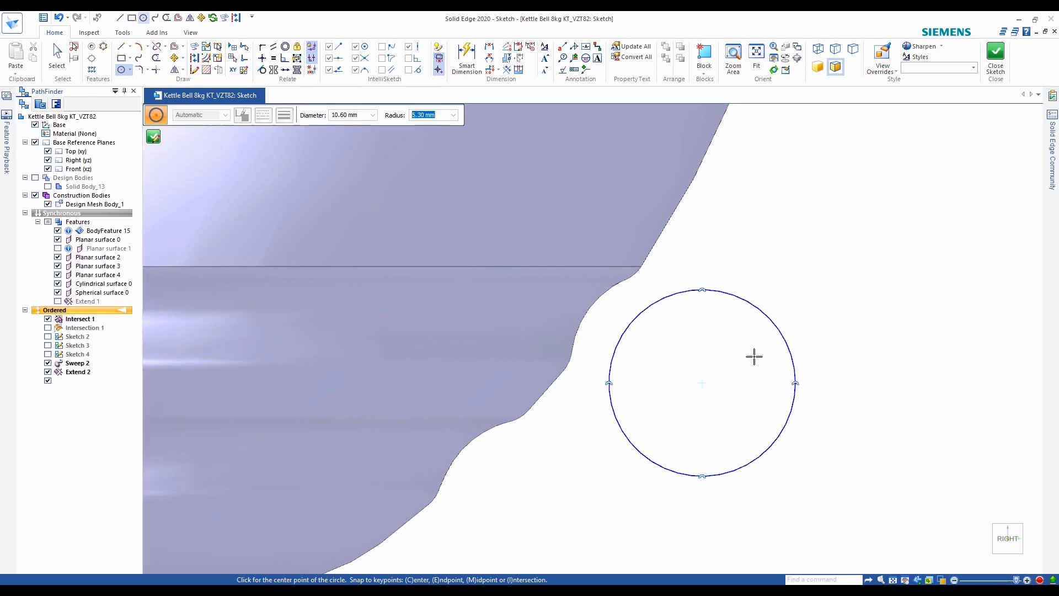
scroll(680, 316, down, 3)
click(623, 435)
key(Escape)
Dimension the upper circle's diameter at 10.6 mm and make the two circles equal in size
click(468, 55)
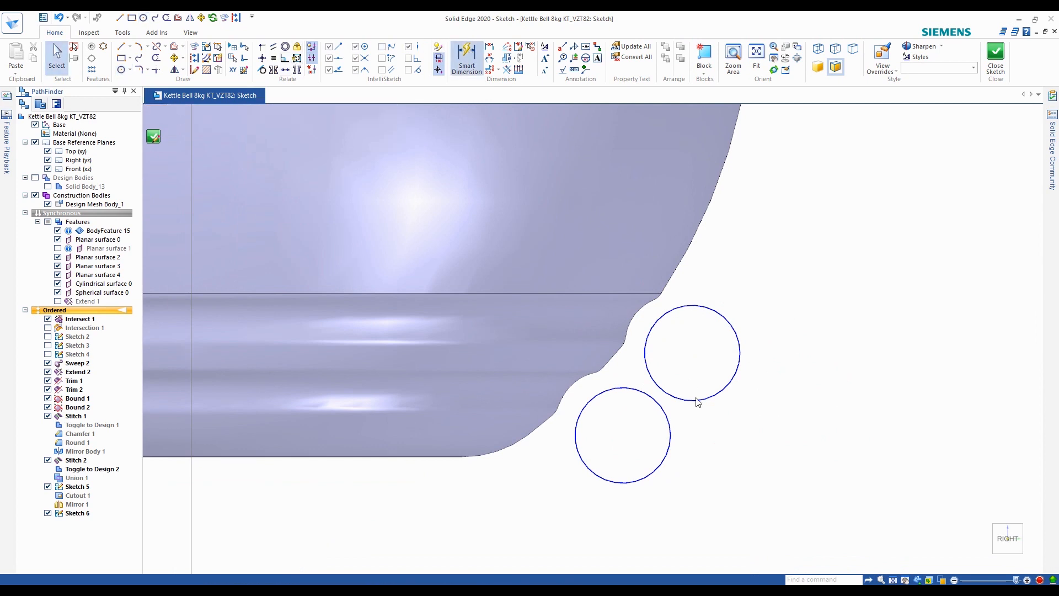
click(721, 391)
click(724, 415)
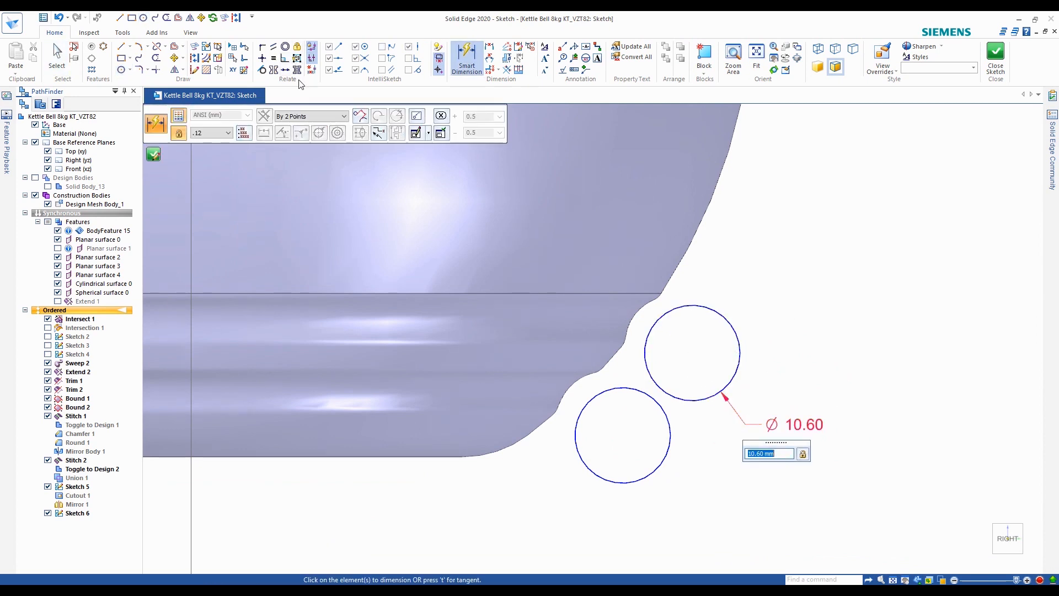
key(Escape)
click(667, 418)
click(680, 397)
key(Escape)
Move the upper circle onto the upper concave step and fine-tune its fit against the mesh outline
scroll(634, 336, up, 5)
drag(671, 333, 613, 303)
scroll(694, 263, up, 2)
key(Escape)
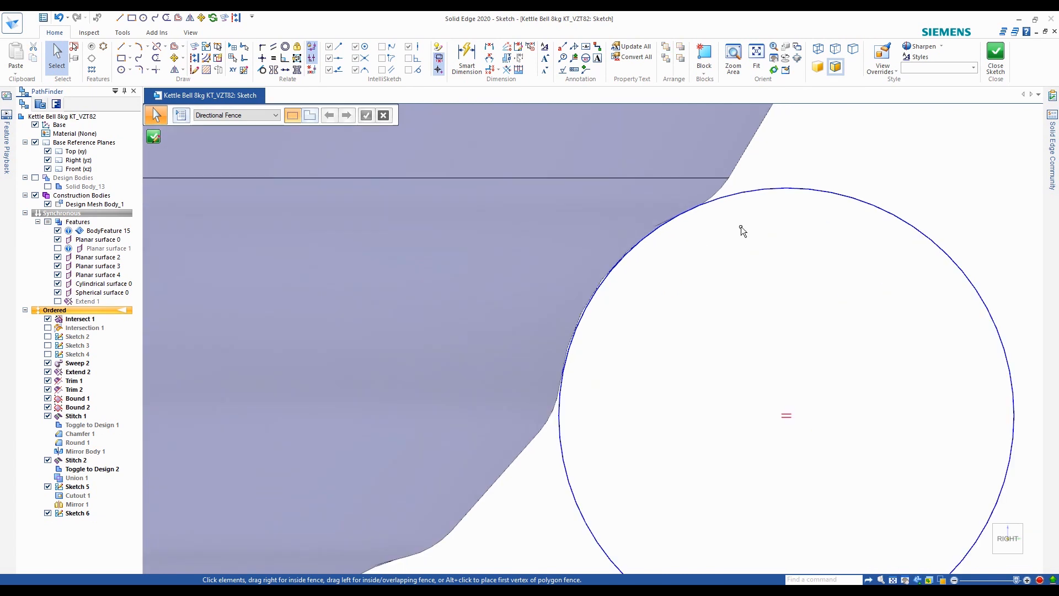
click(756, 193)
drag(752, 196, 754, 194)
key(Escape)
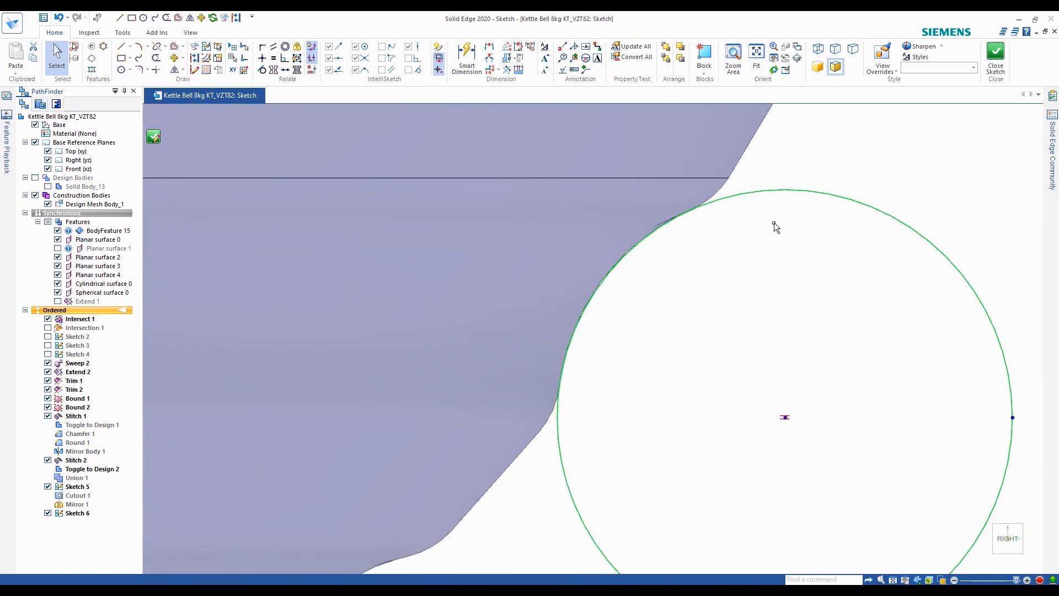
Move the lower circle against the mesh outline of the lower concave step
scroll(774, 222, down, 3)
drag(730, 331, 698, 293)
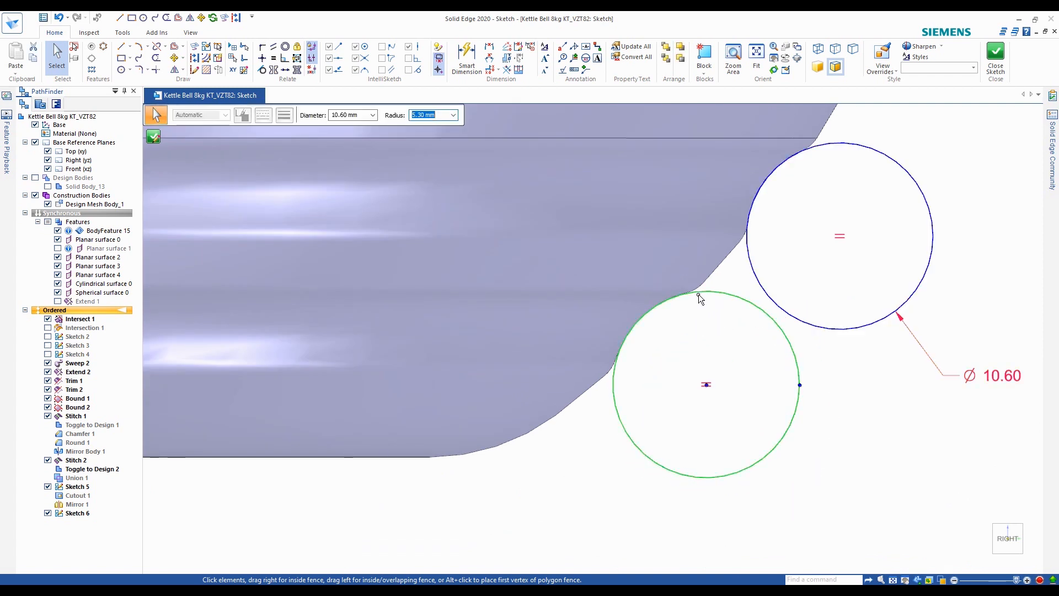
click(867, 422)
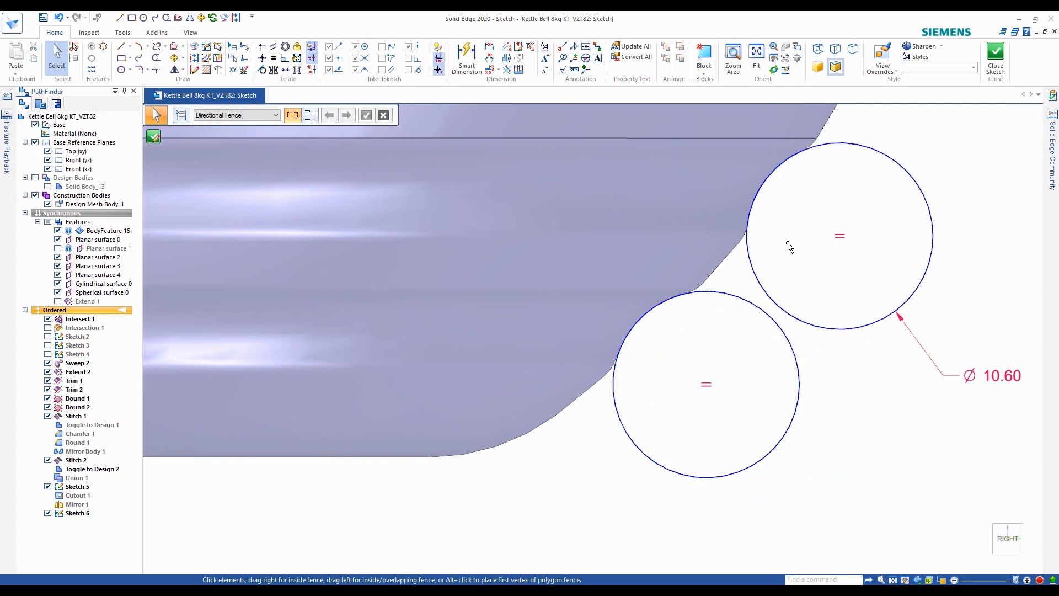
Draw a vertical line upward from the origin and convert it to construction geometry as a revolve axis
scroll(720, 284, down, 5)
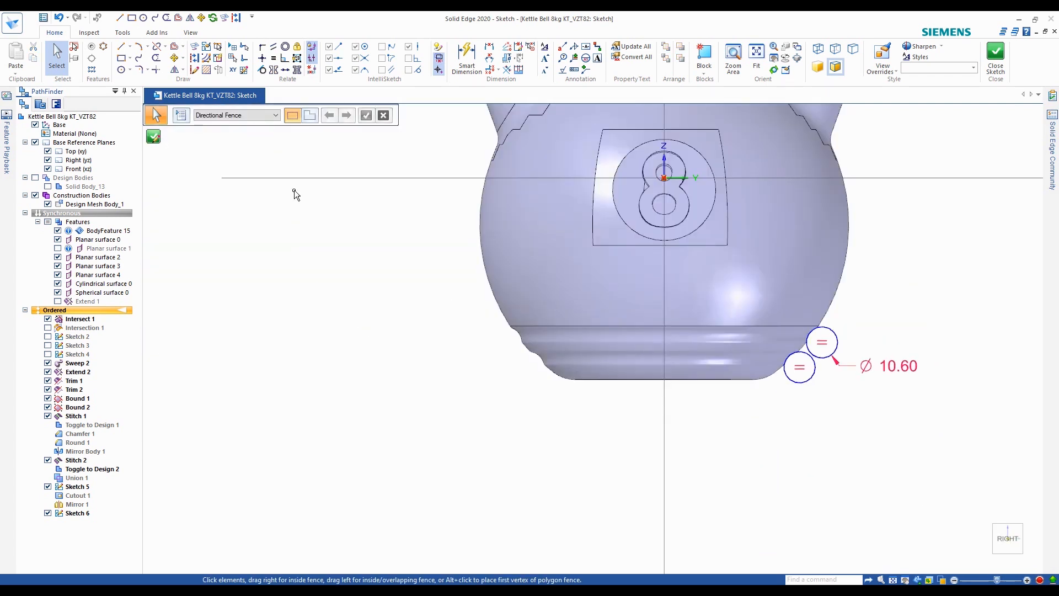
click(119, 47)
scroll(669, 312, down, 2)
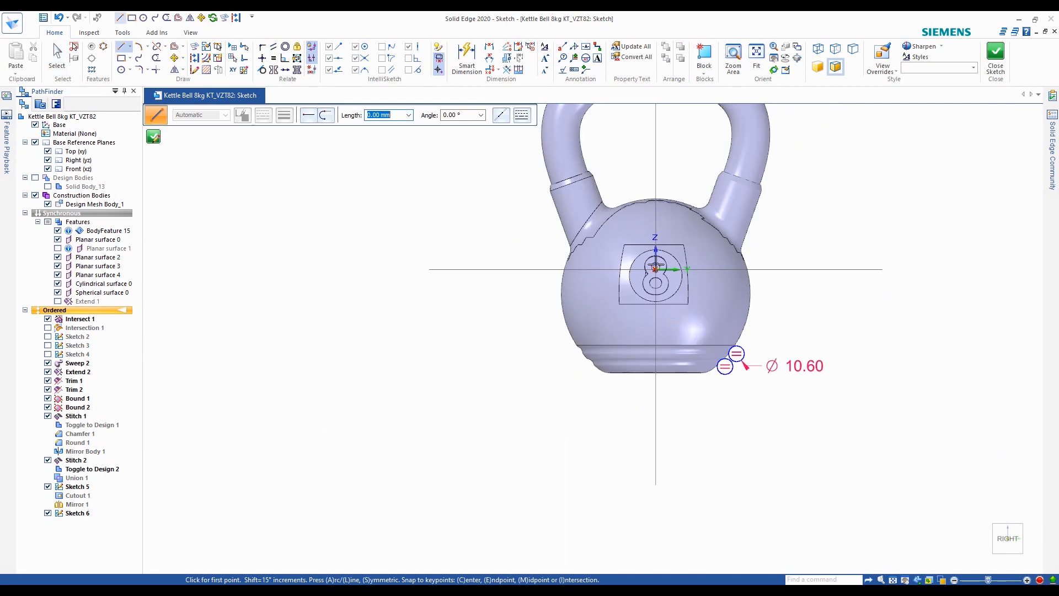
scroll(666, 293, up, 6)
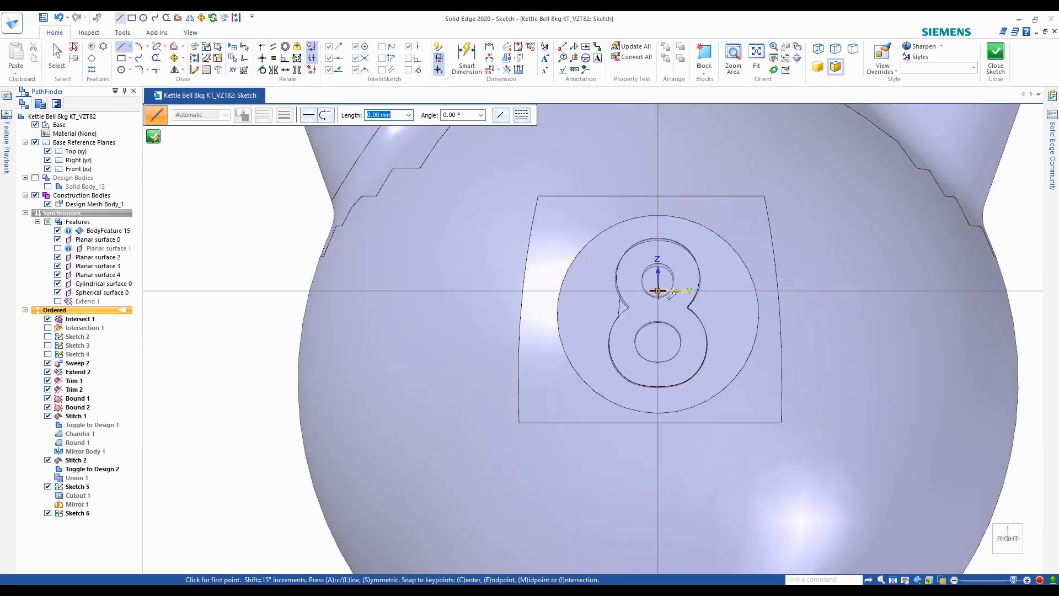
click(658, 291)
scroll(658, 290, down, 2)
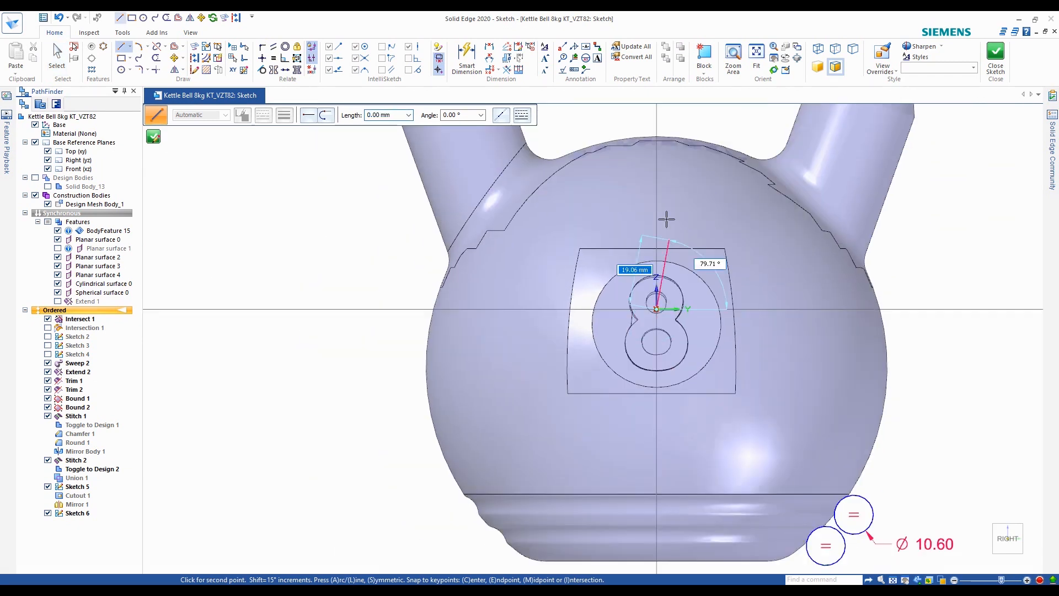
click(656, 173)
scroll(543, 257, down, 2)
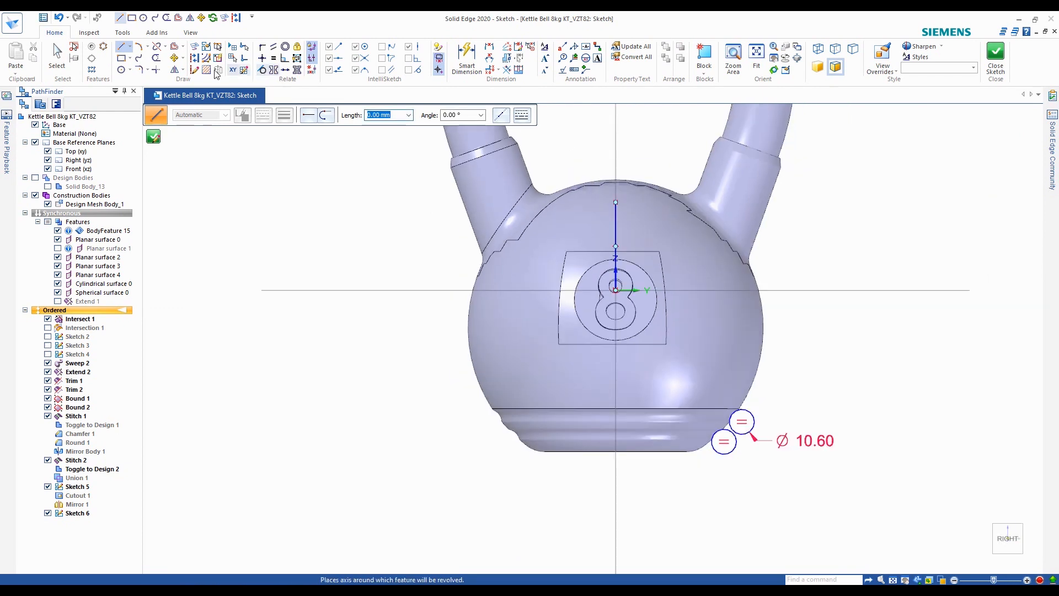
click(194, 58)
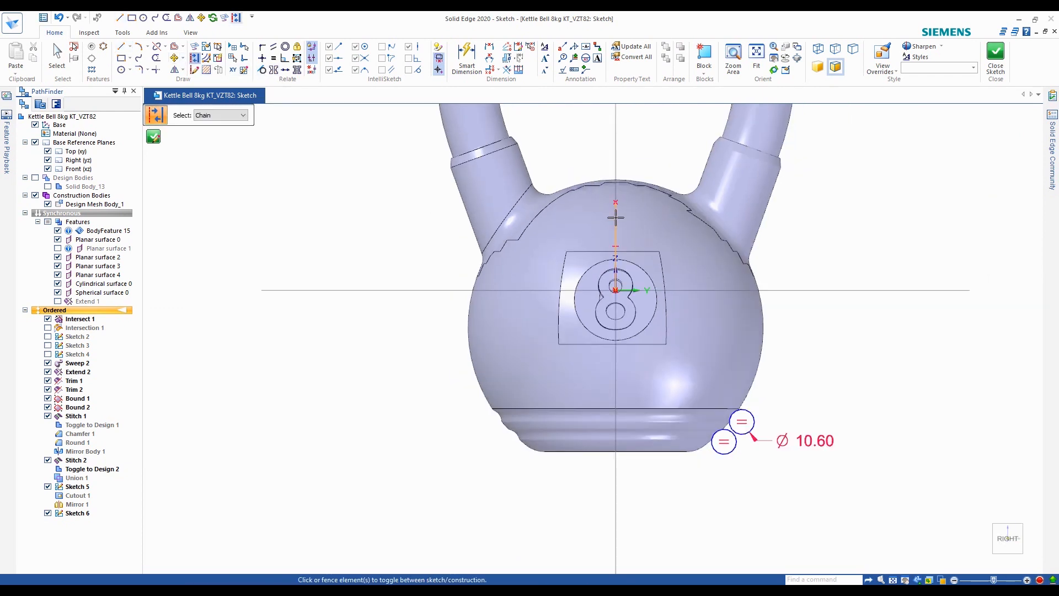
Finish the two-circle sketch, hide the mesh body and show the solid body in the right view
click(154, 138)
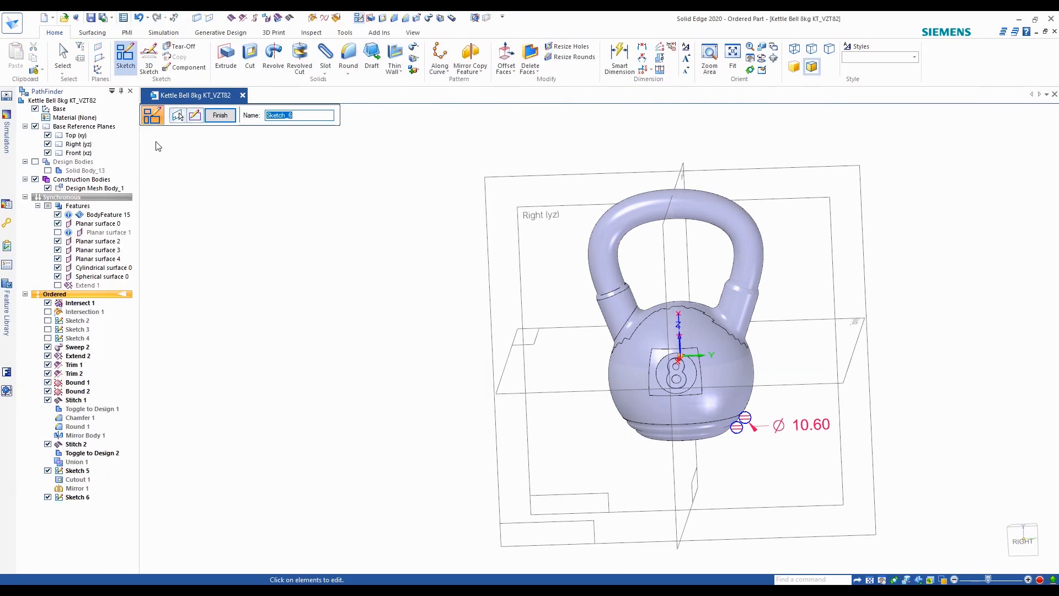
click(220, 115)
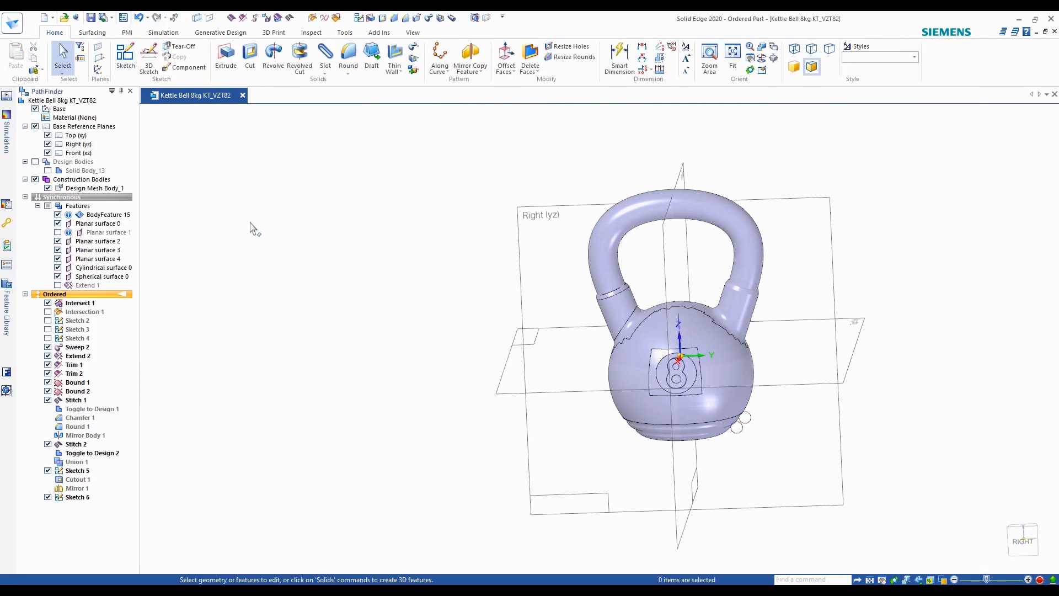
click(47, 188)
click(48, 171)
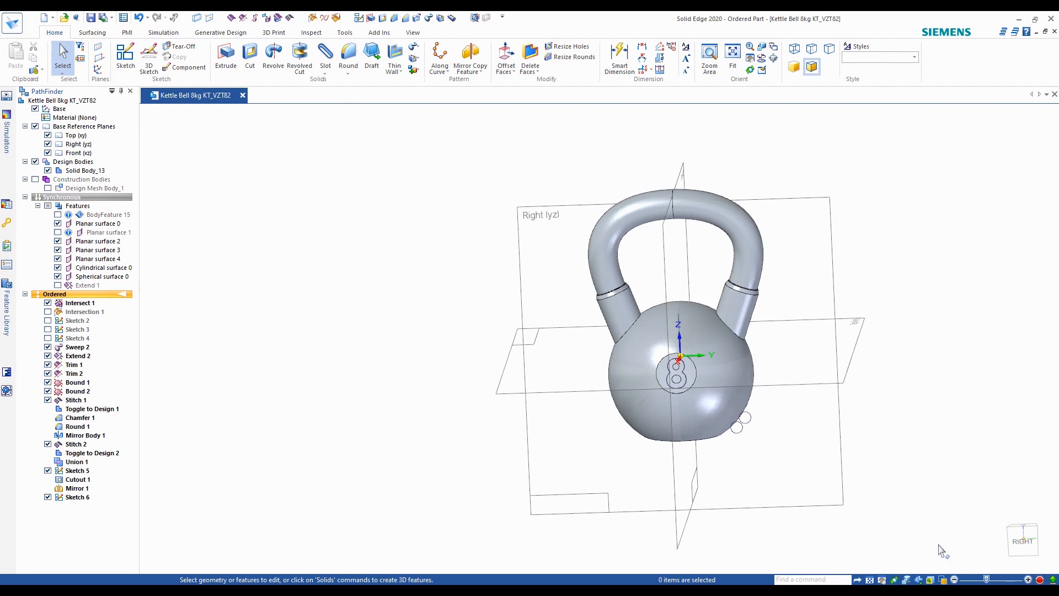
click(1023, 540)
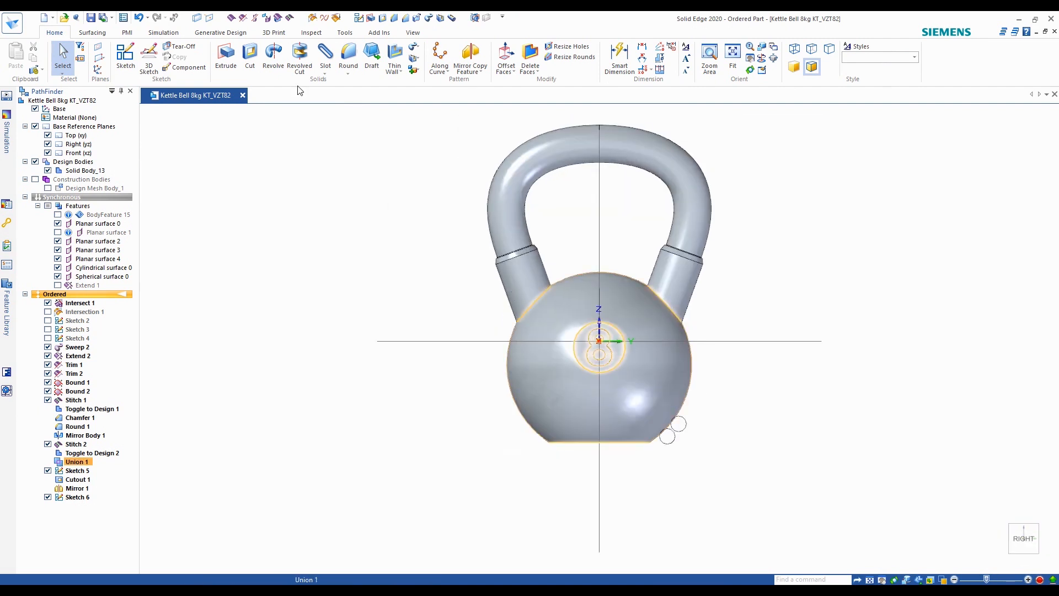
Try a full 360° revolved cut of both circles around the vertical construction line
click(300, 58)
scroll(667, 432, up, 2)
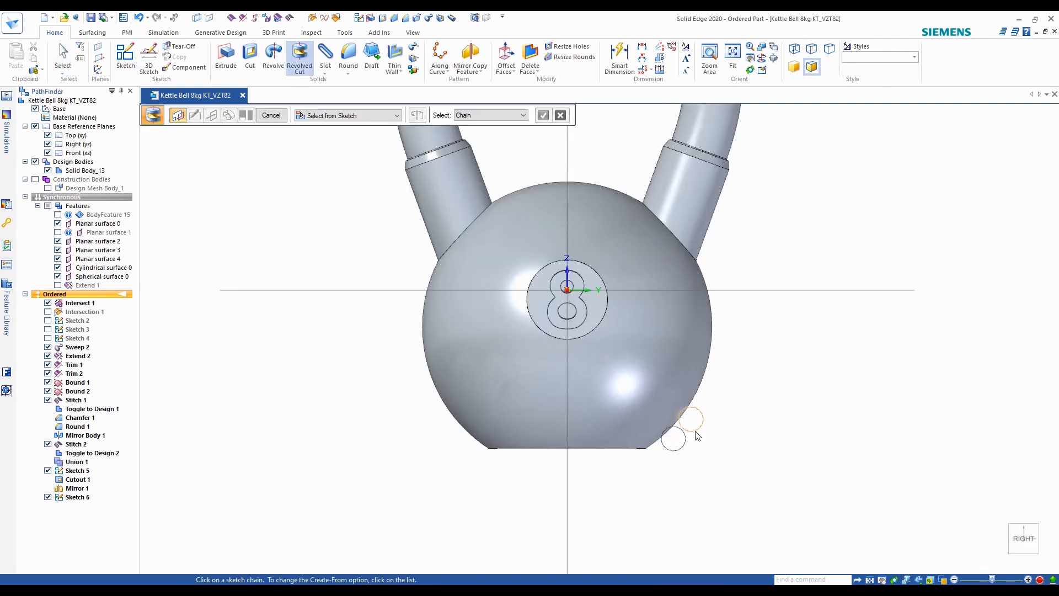
right_click(703, 464)
scroll(709, 485, down, 1)
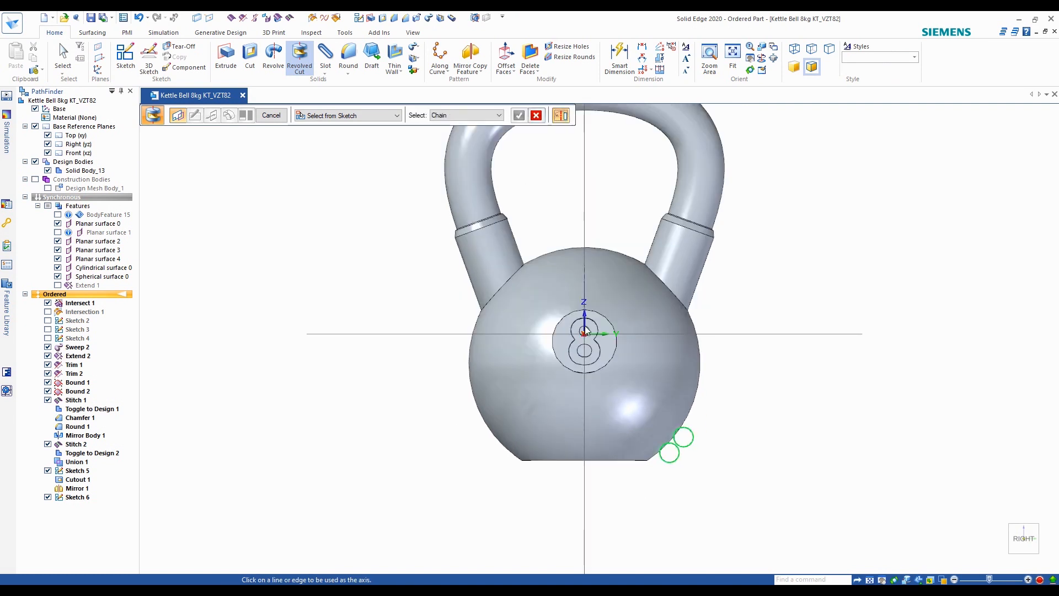
click(583, 274)
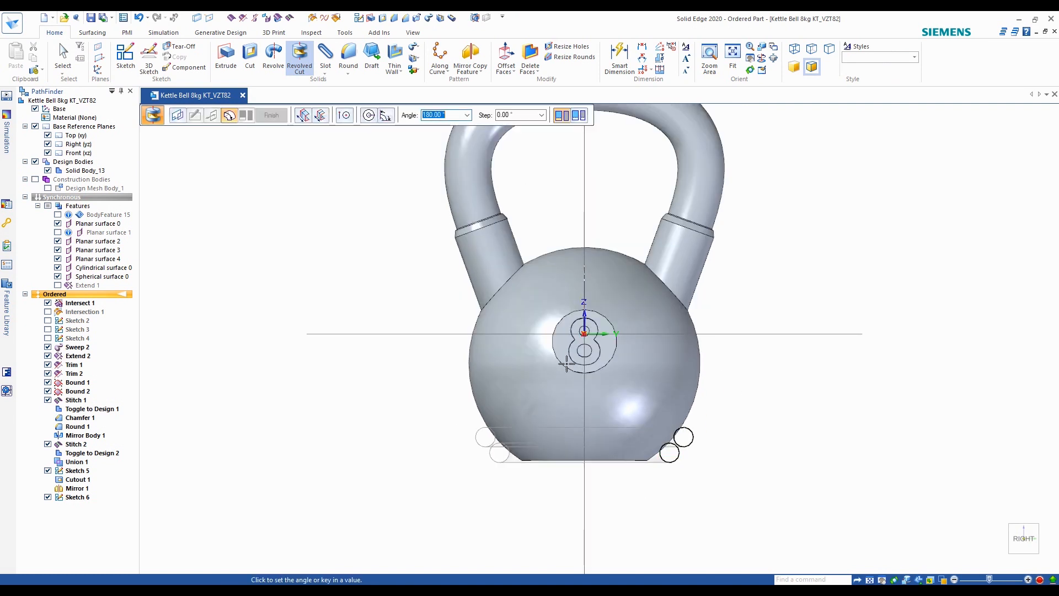
middle_drag(735, 395, 718, 418)
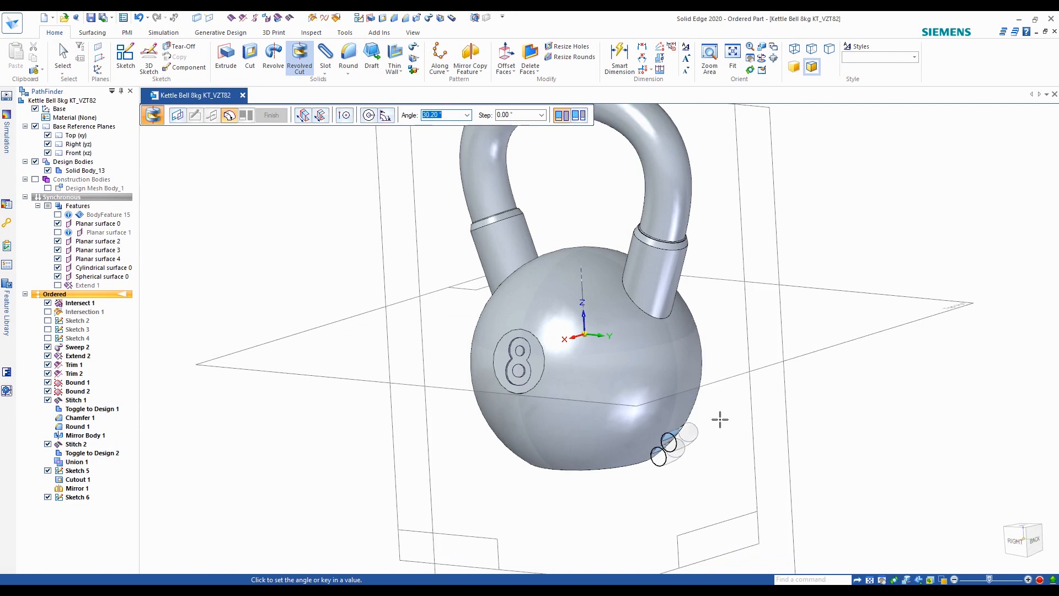
click(368, 115)
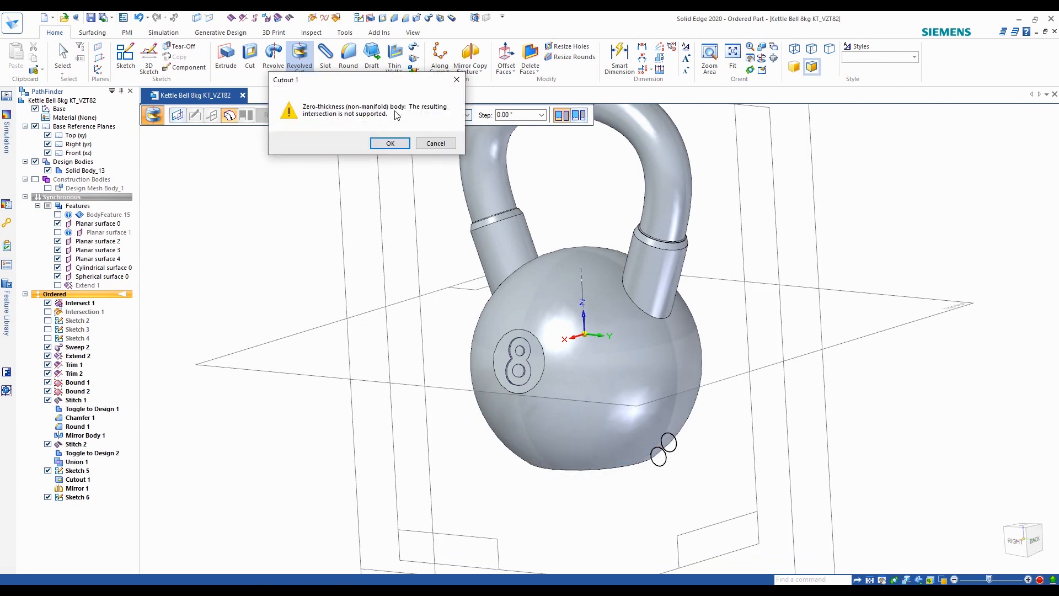
click(390, 144)
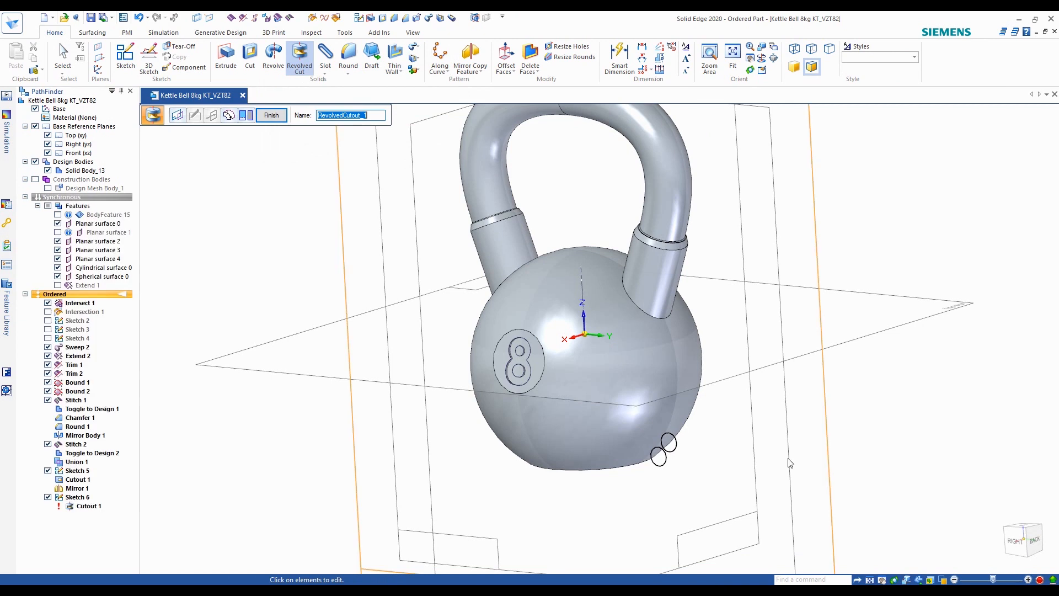
click(270, 115)
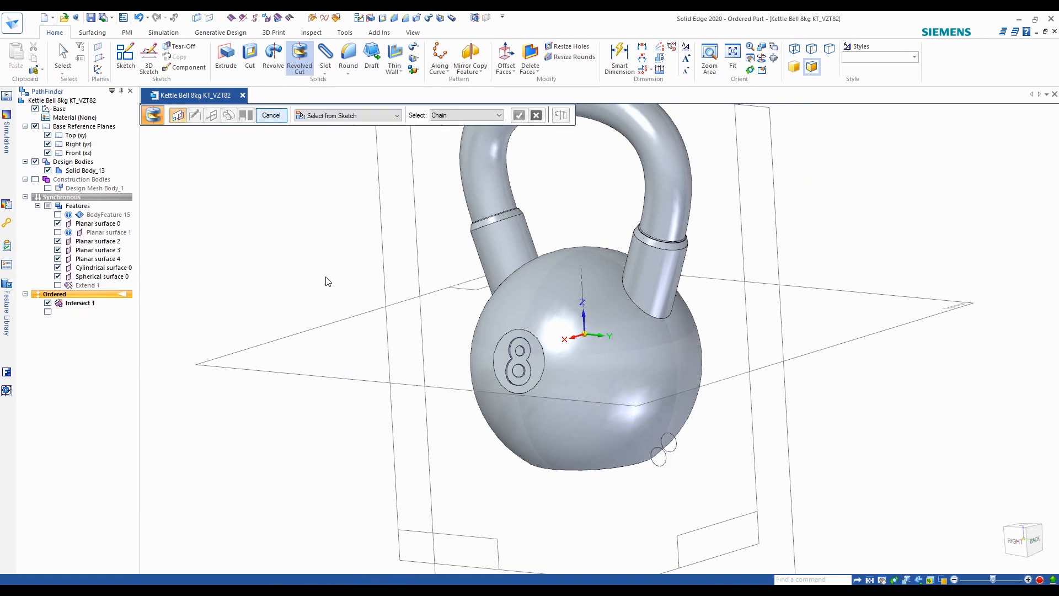
click(270, 114)
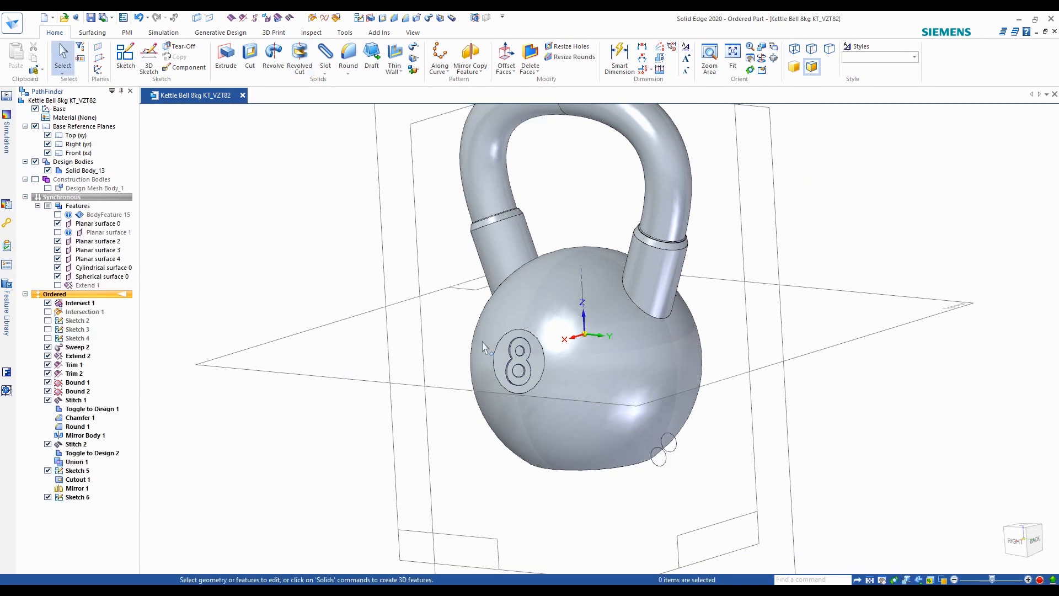
Reopen the profile of the sketch containing the two base circles for editing
click(1012, 543)
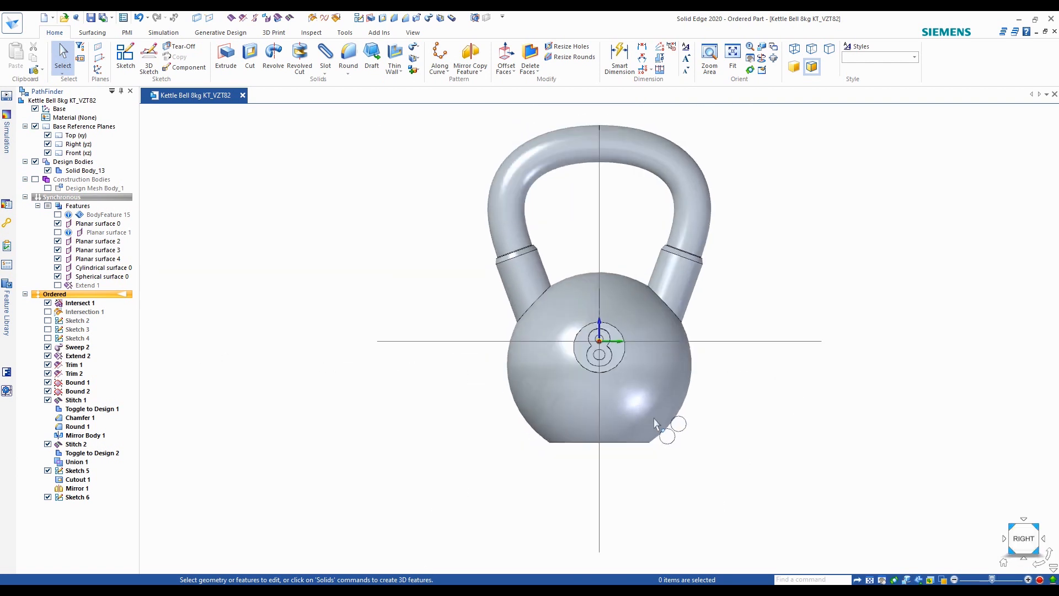
scroll(698, 447, up, 5)
click(82, 471)
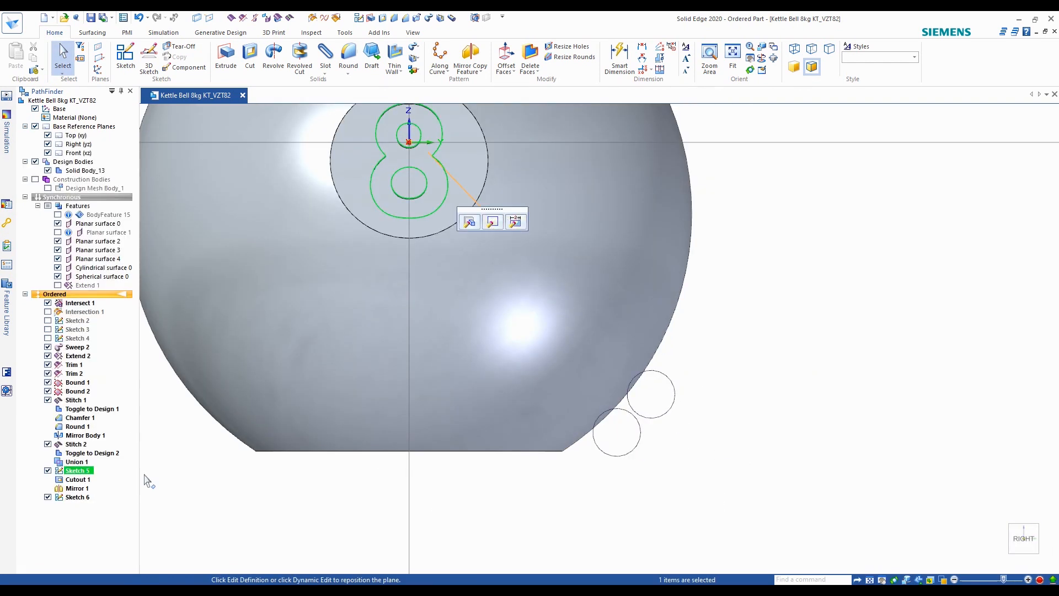
key(Escape)
click(77, 497)
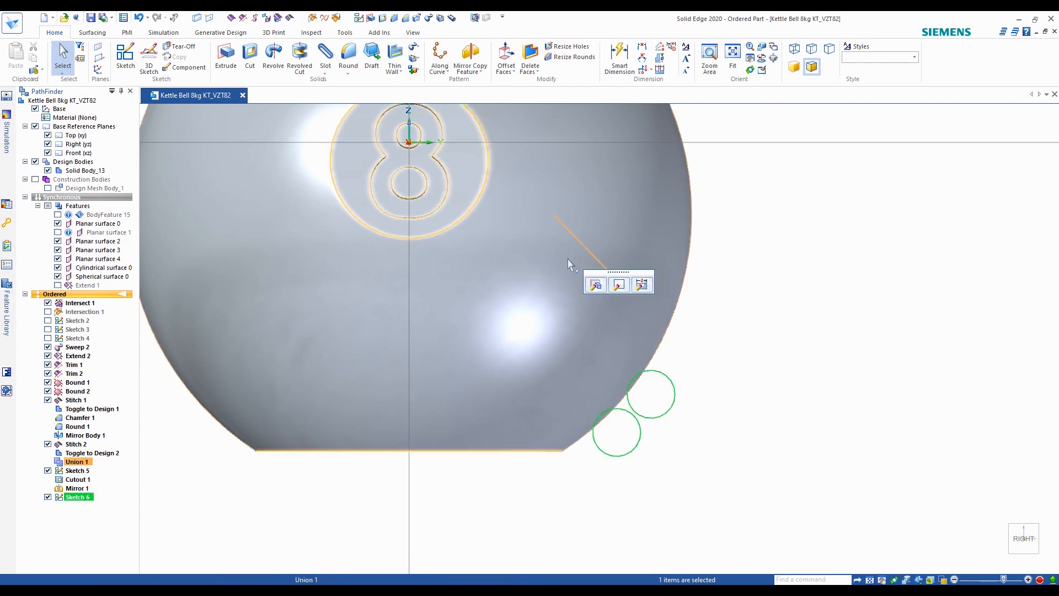
click(619, 285)
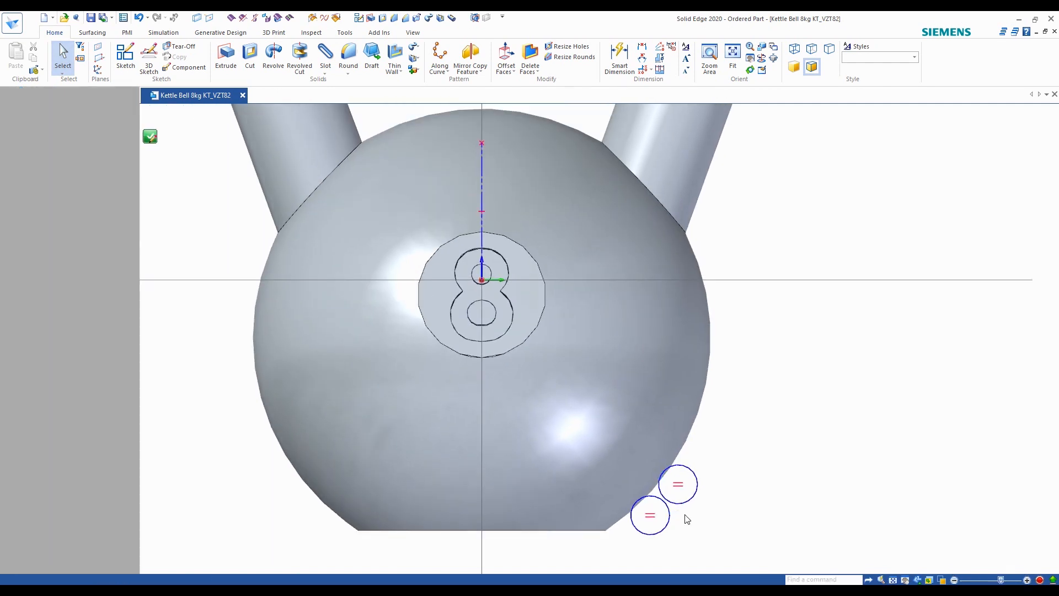
Nudge the upper circle slightly inward against the mesh outline of the upper concave step
scroll(683, 513, up, 5)
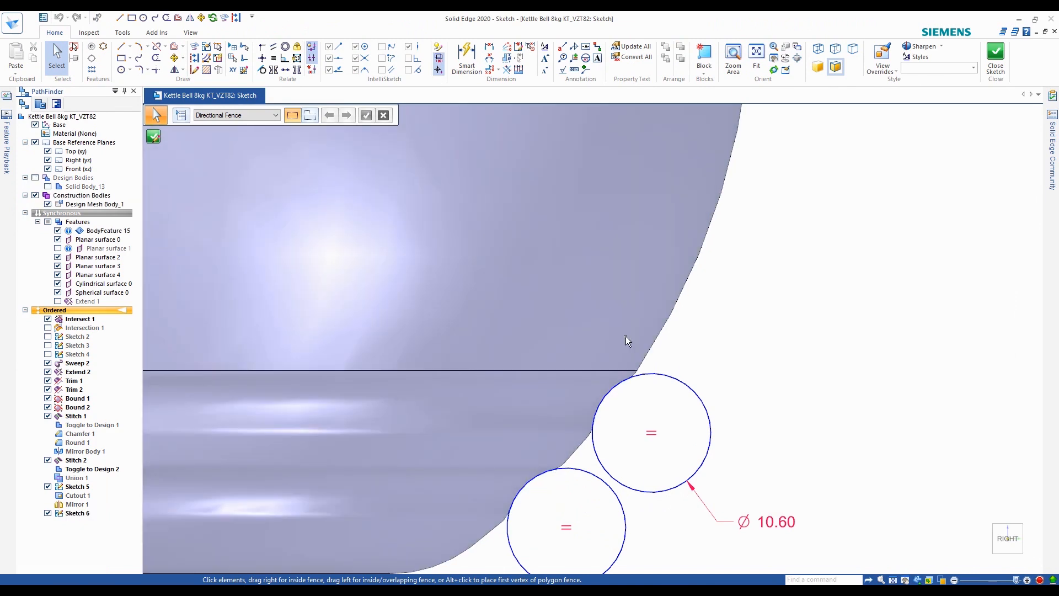
scroll(643, 366, up, 4)
click(695, 340)
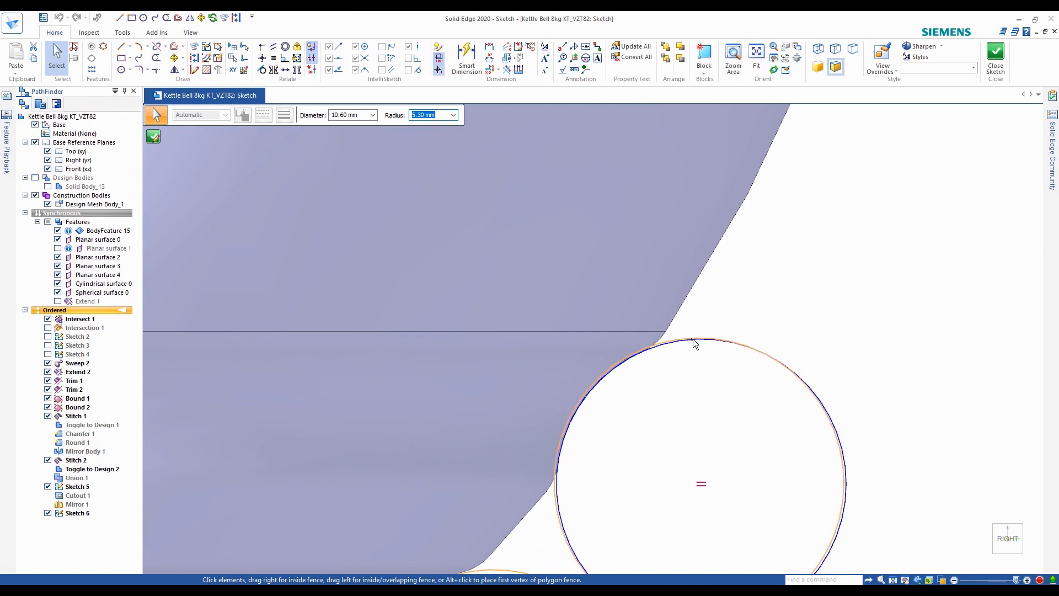
drag(693, 338, 693, 339)
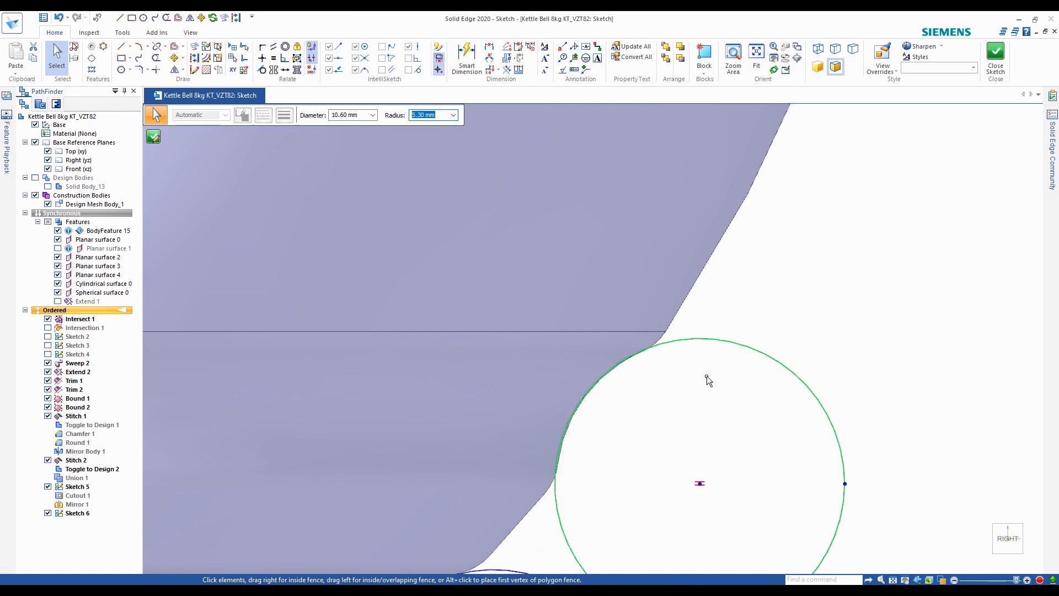
Finish editing the two-circle sketch, show the solid body and hide the mesh body
click(710, 377)
scroll(713, 379, down, 1)
scroll(716, 381, down, 4)
scroll(644, 426, up, 4)
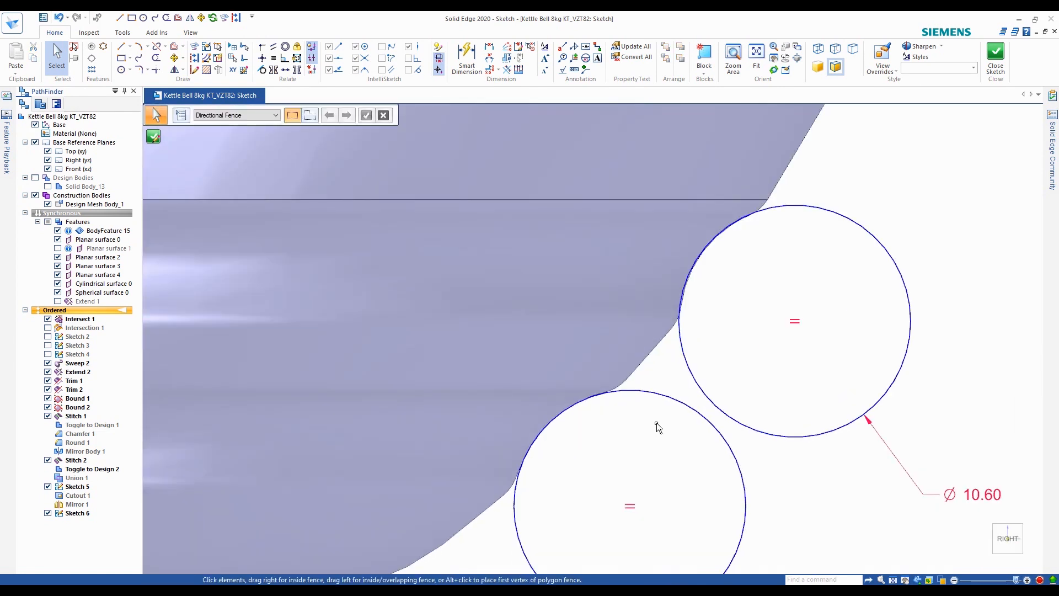
scroll(645, 424, down, 2)
click(153, 137)
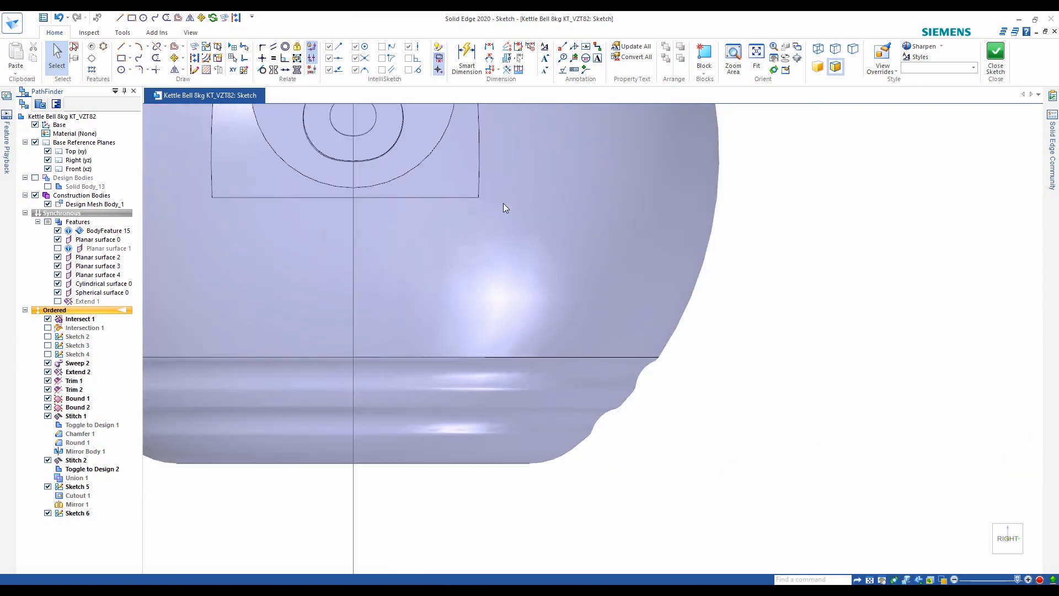
click(227, 119)
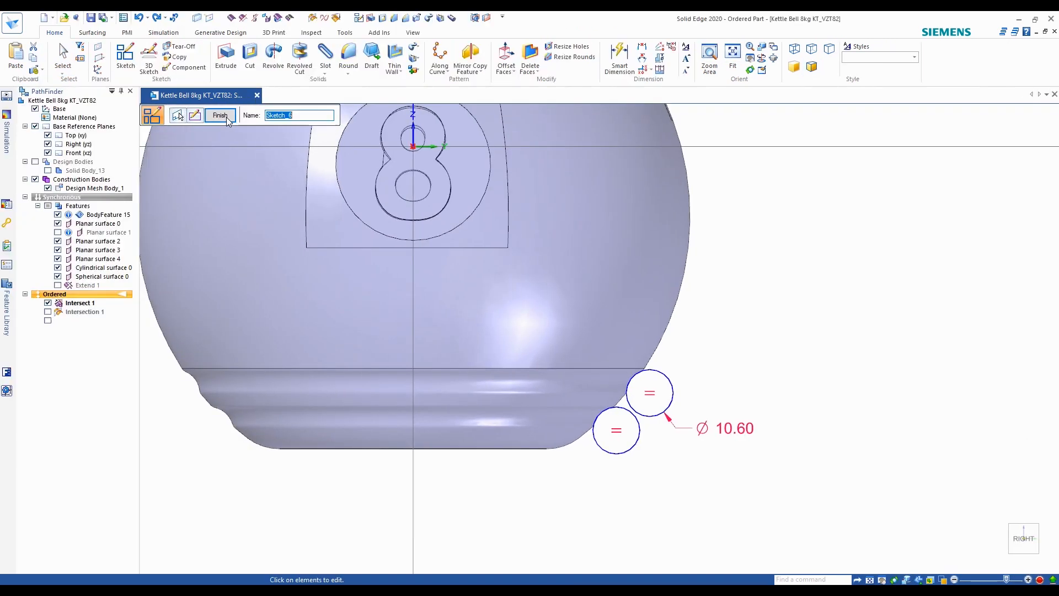
scroll(827, 284, down, 2)
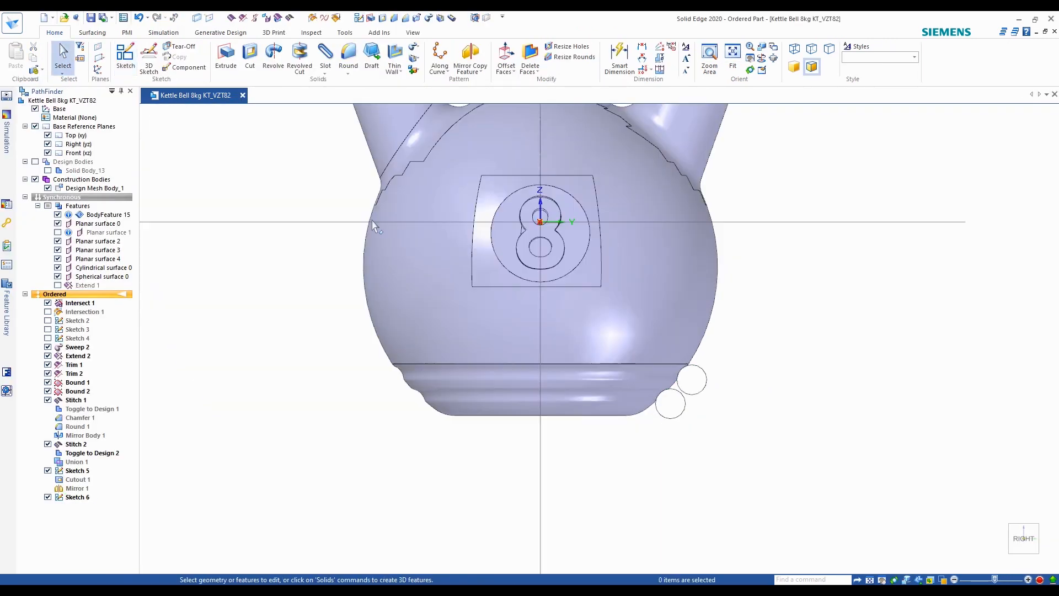
click(48, 170)
click(48, 188)
scroll(182, 199, down, 2)
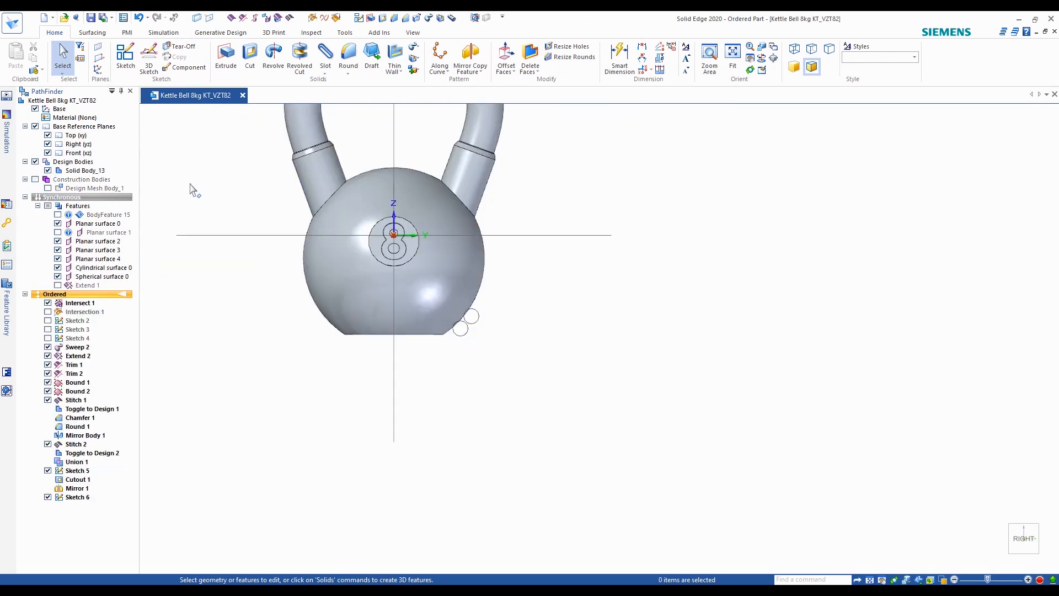
Try a revolved cut of both base circles through a full 360° around the vertical construction line
click(299, 58)
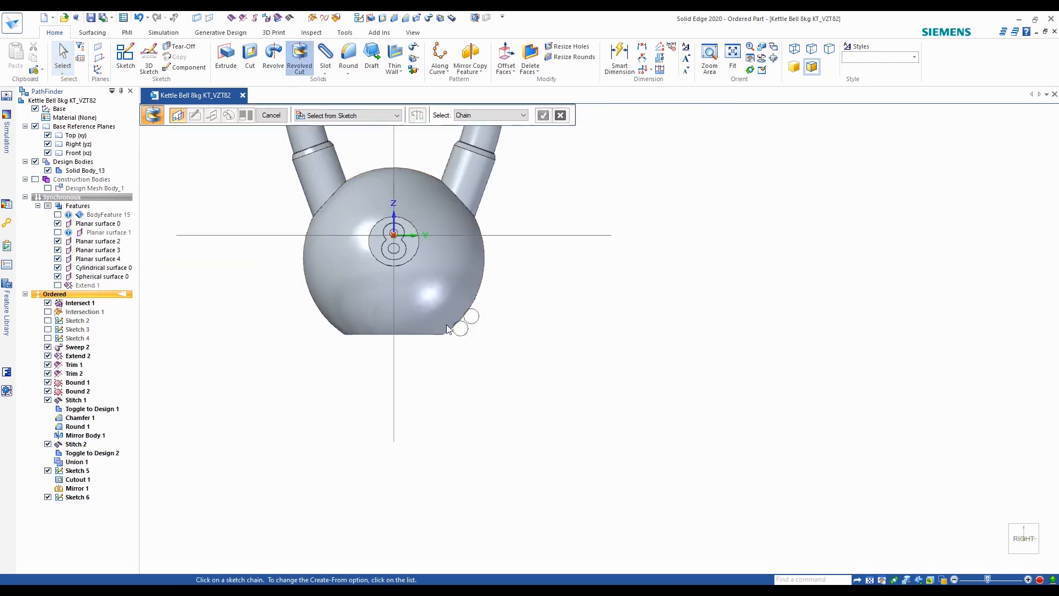
scroll(458, 326, up, 5)
click(497, 357)
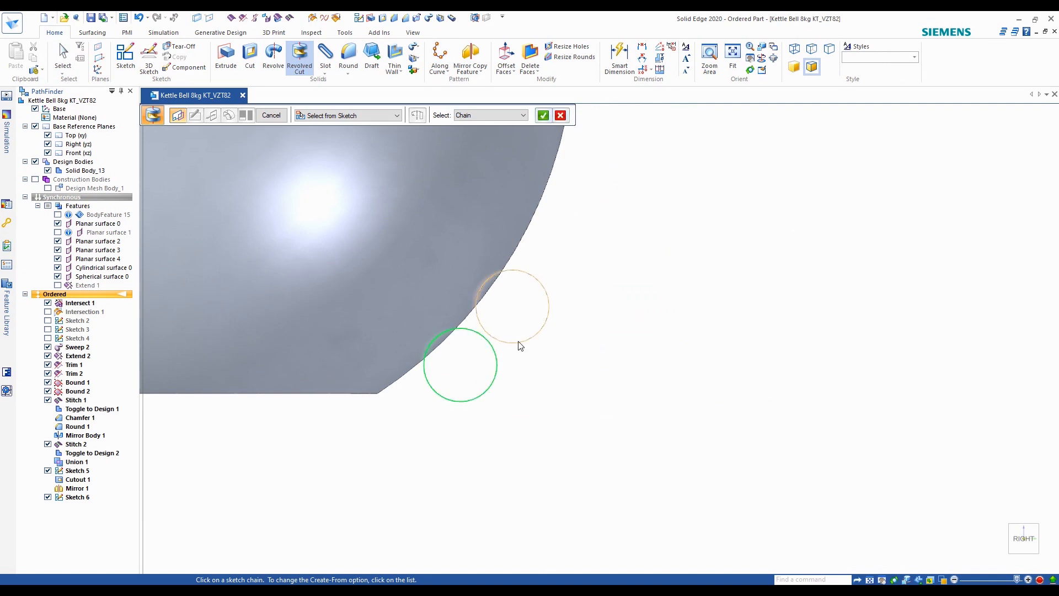
click(517, 344)
scroll(697, 397, down, 4)
right_click(653, 370)
scroll(653, 370, down, 1)
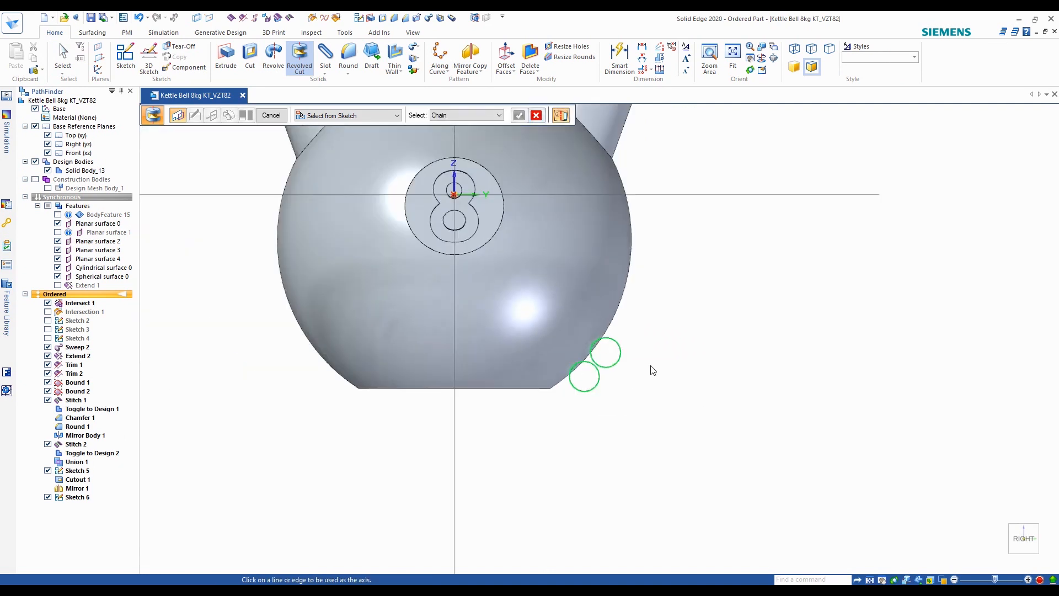
click(454, 144)
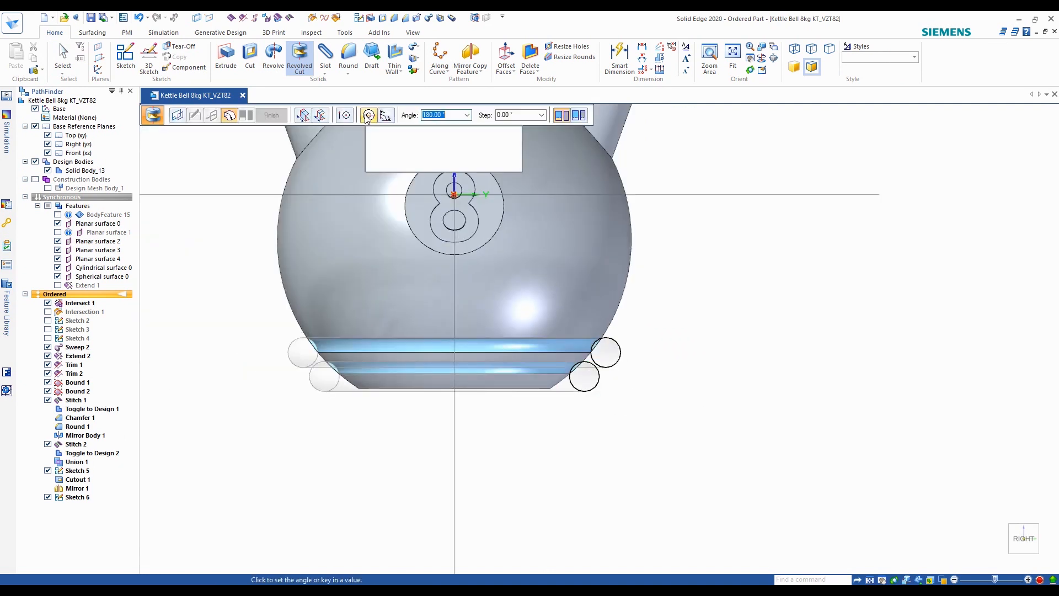
click(368, 116)
click(390, 142)
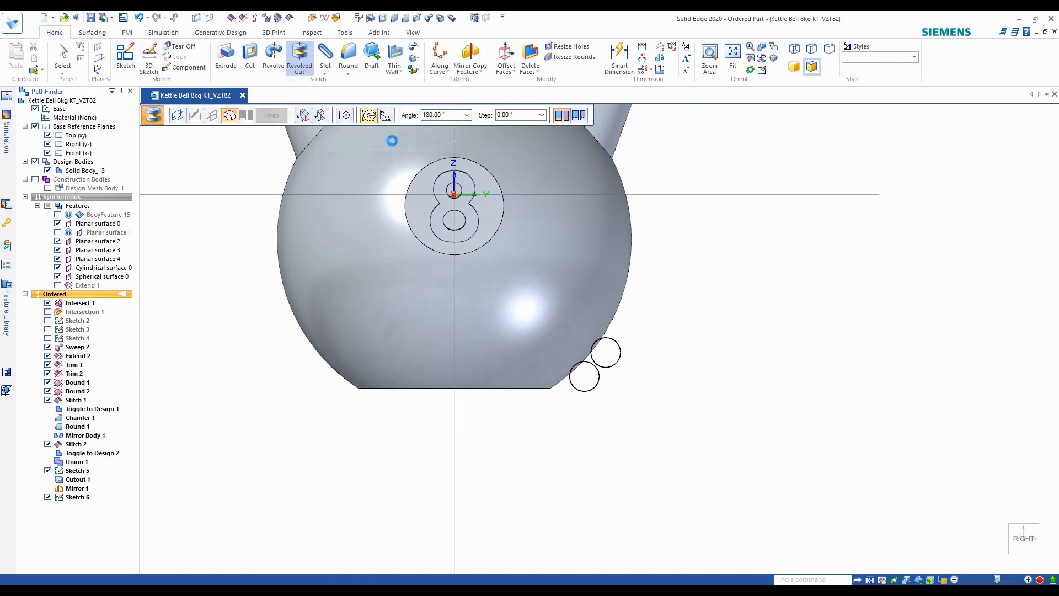
click(271, 116)
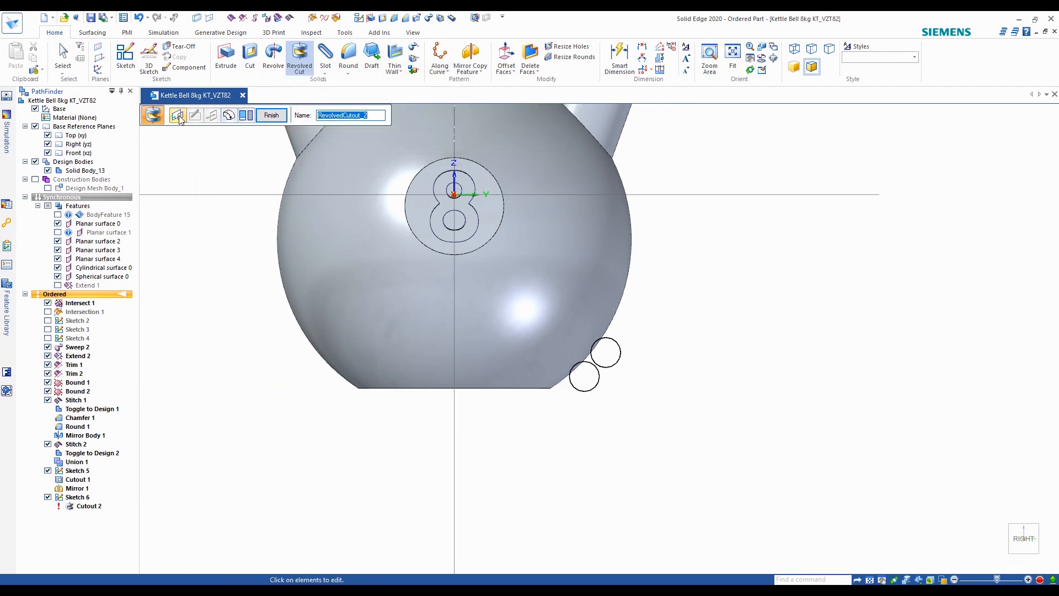
Remove the upper circle from the revolved cut's profile and finish the cut with only the lower circle
click(605, 365)
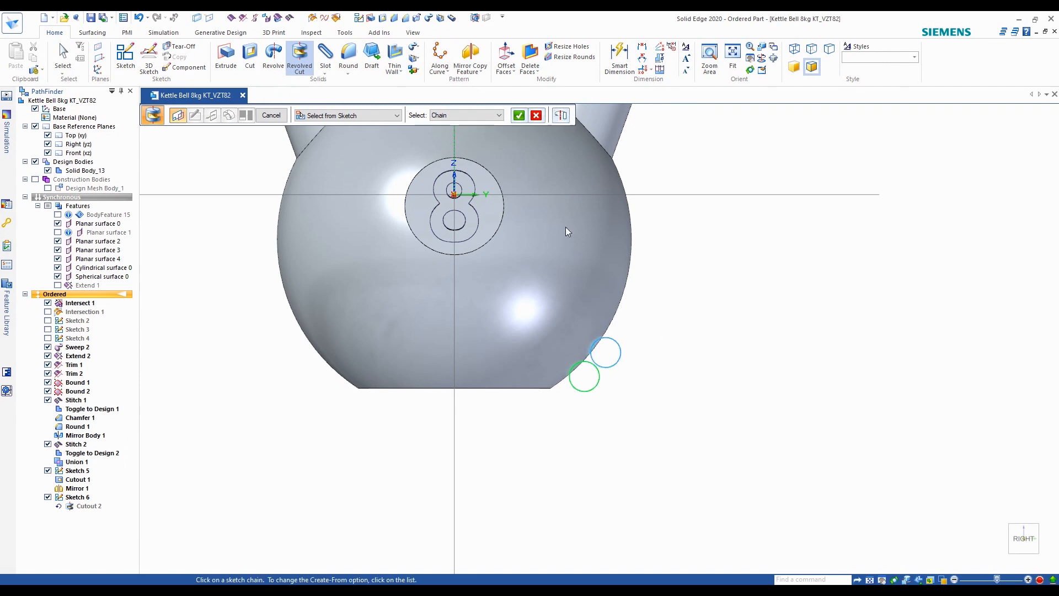
click(517, 115)
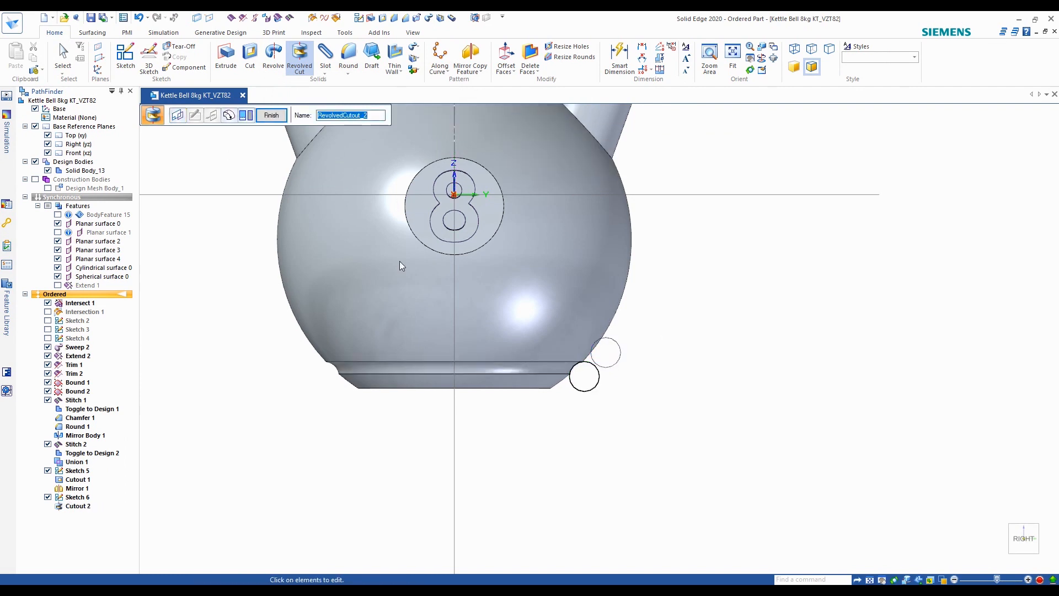
click(272, 114)
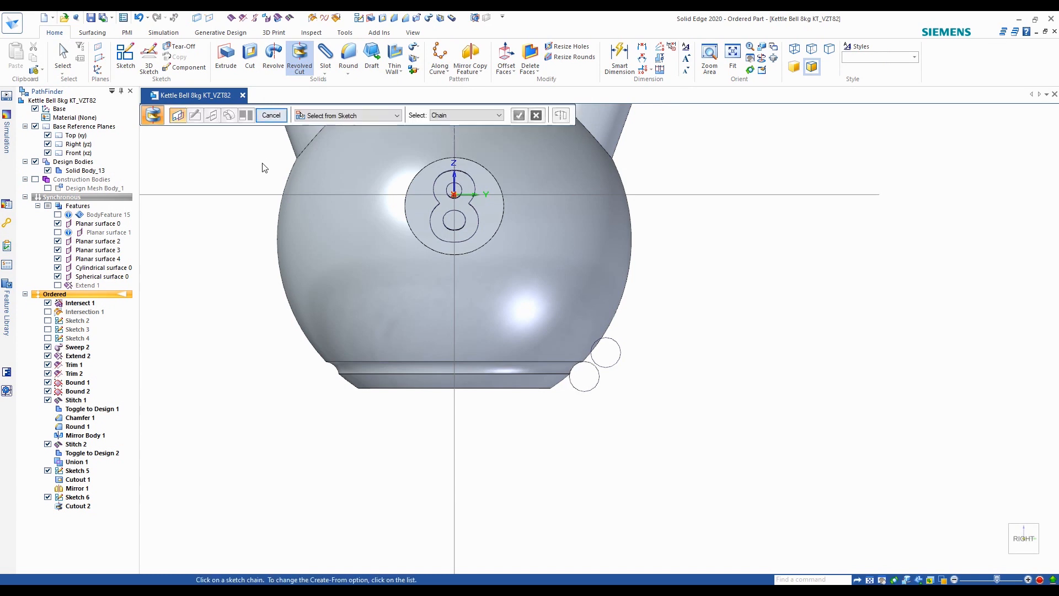
key(Escape)
Try a separate full 360° revolved cut of the upper circle around the vertical construction line
scroll(619, 366, up, 3)
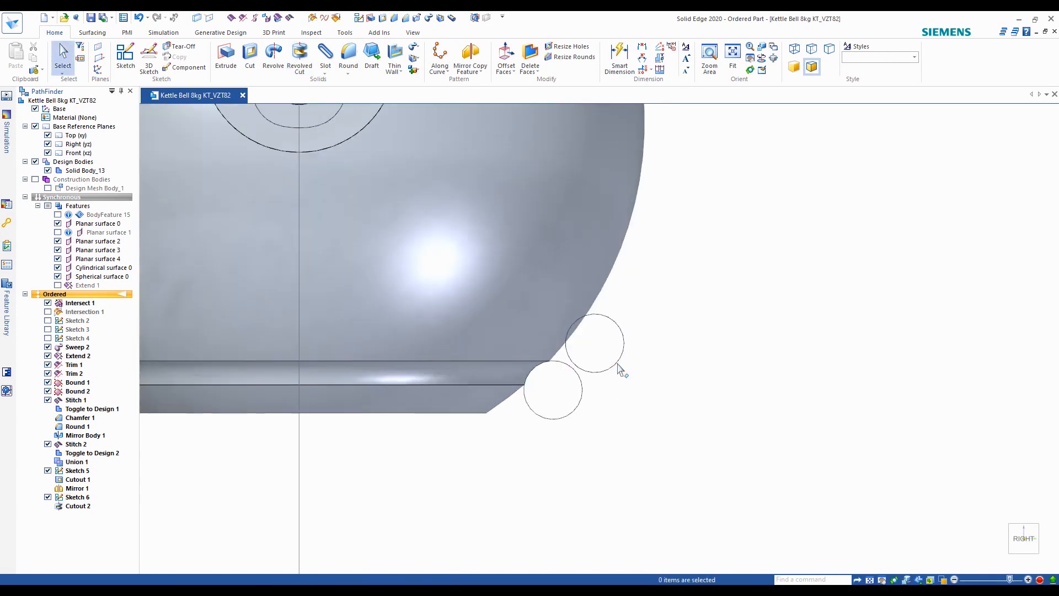
scroll(620, 369, down, 3)
key(Return)
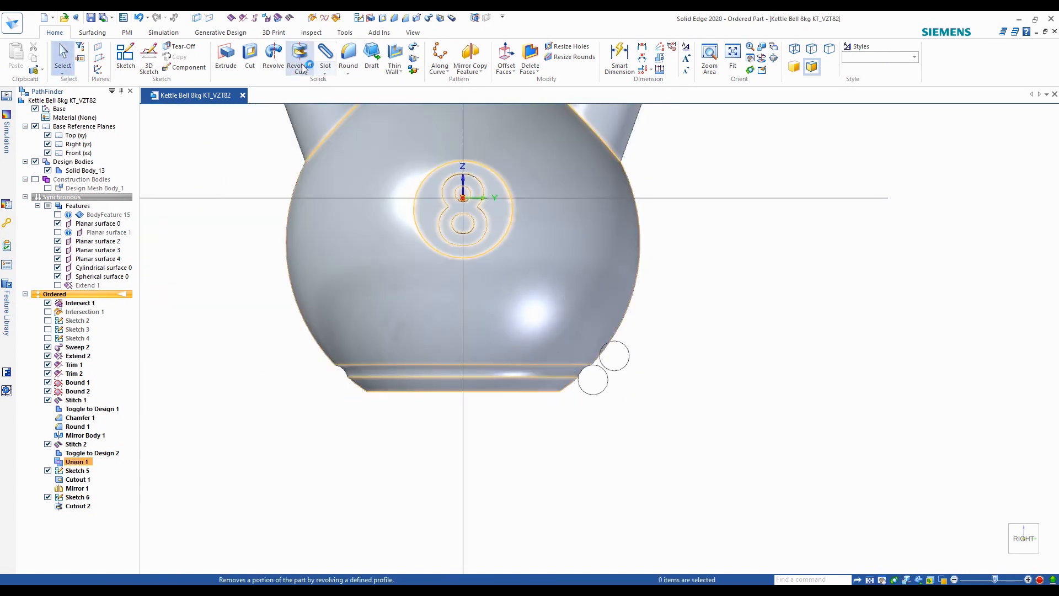
click(622, 374)
right_click(702, 402)
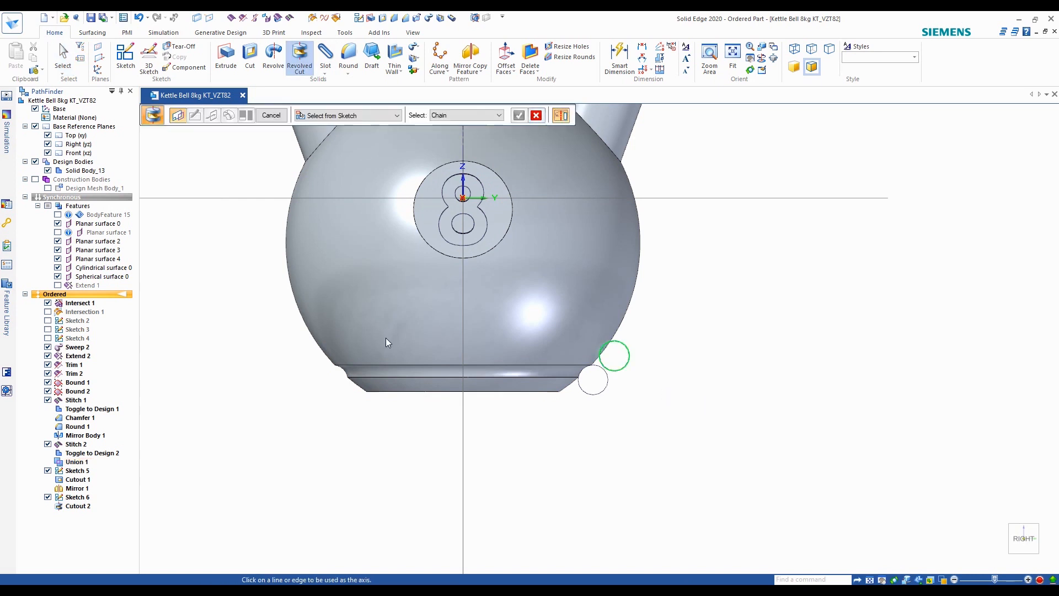
click(463, 151)
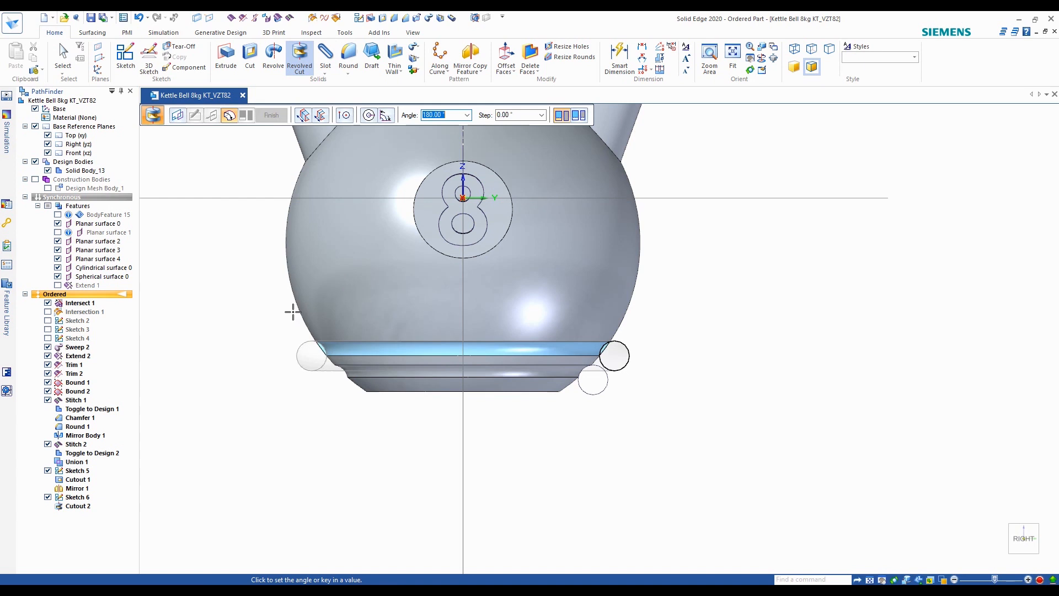
middle_drag(293, 311, 303, 346)
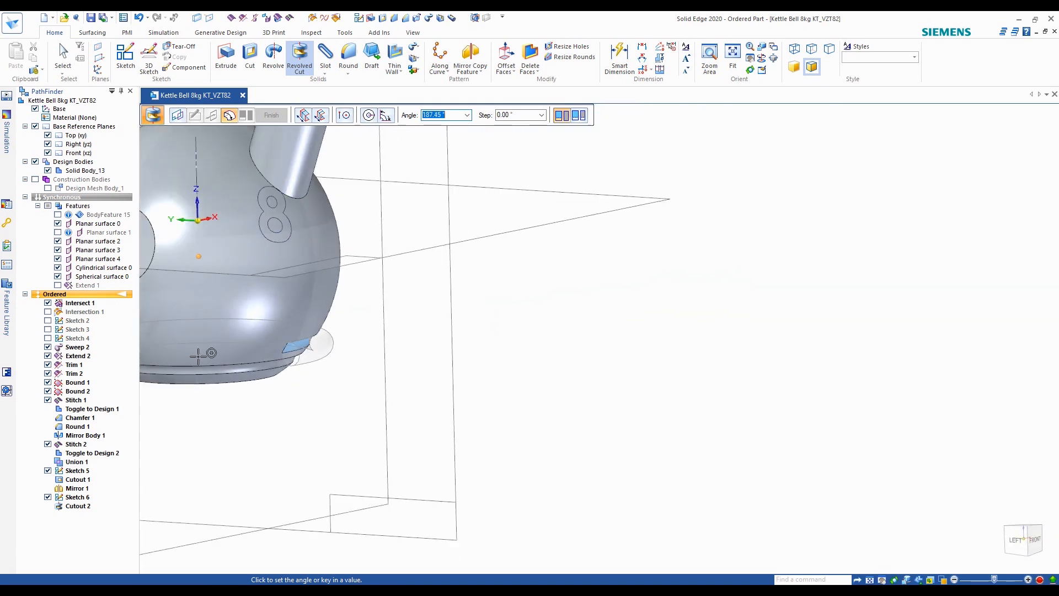
middle_drag(287, 353, 220, 381)
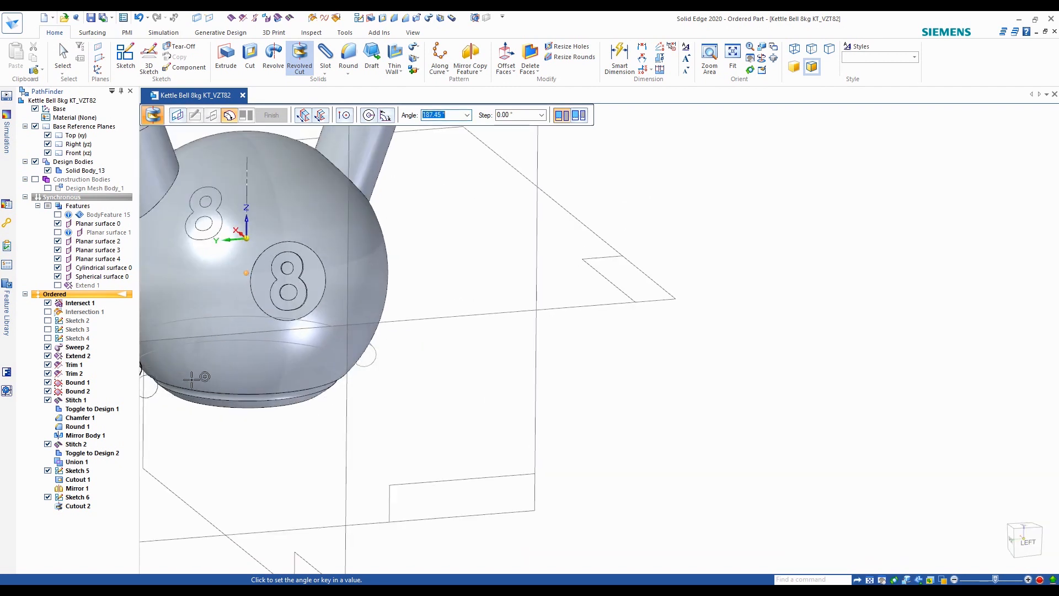
middle_drag(273, 370, 678, 378)
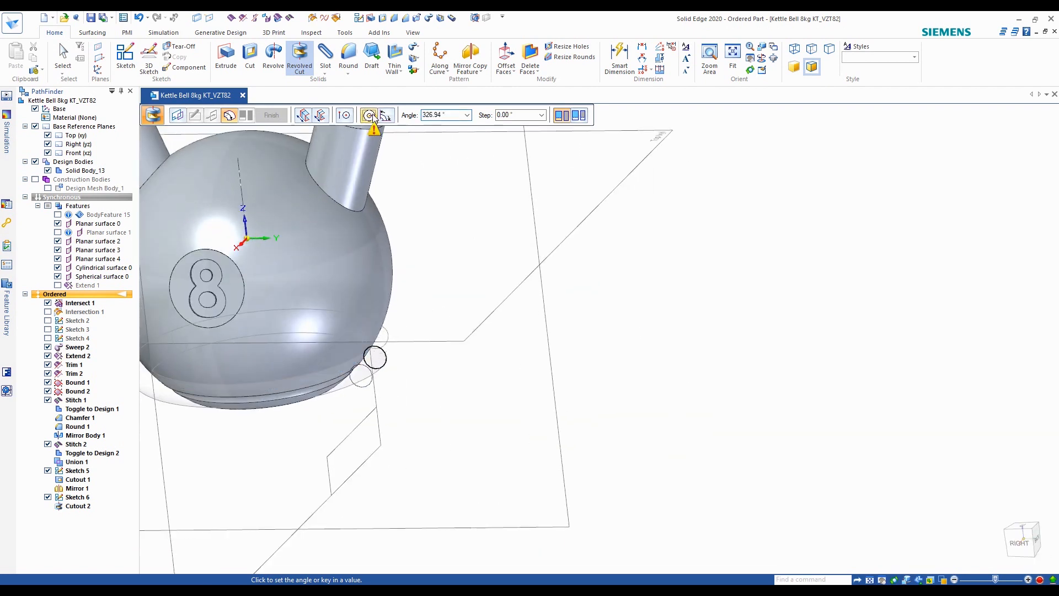
click(377, 145)
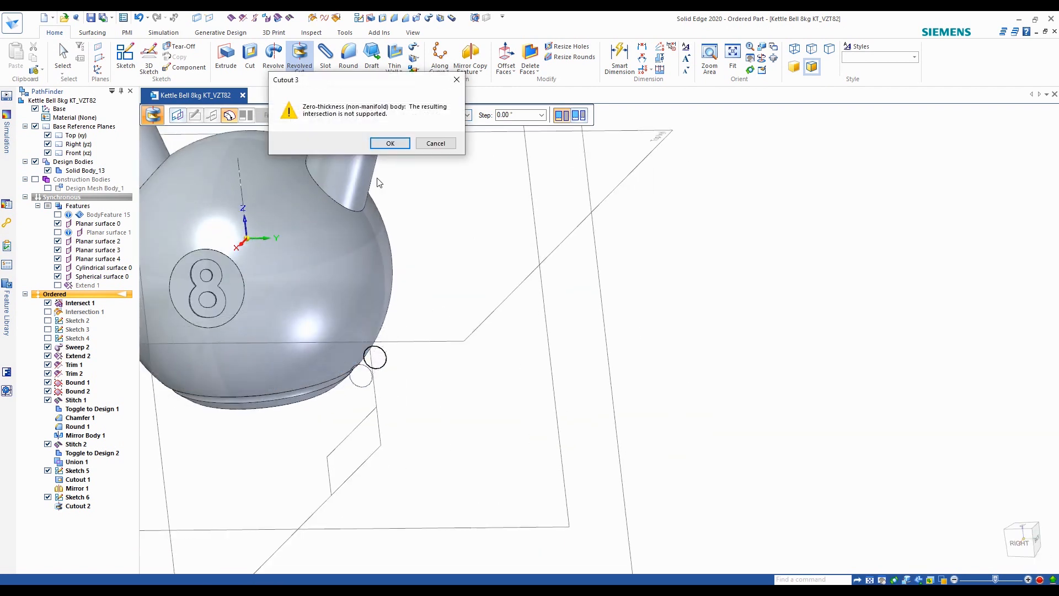
click(390, 144)
key(Escape)
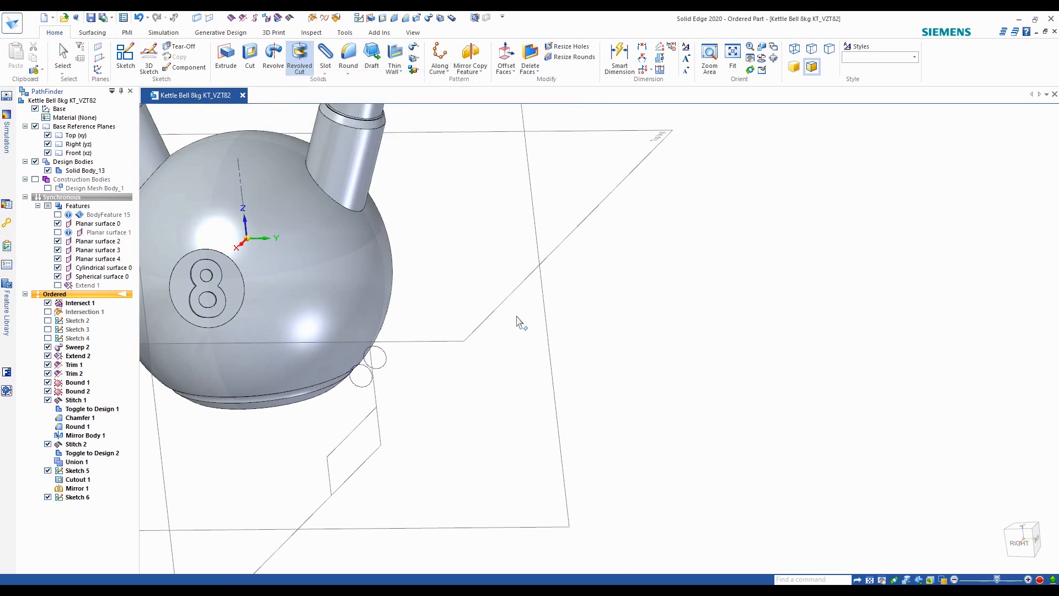
Return to the right view, reopen the two-circle sketch profile for editing, and display the mesh body instead of the solid
key(ctrl+f)
click(1026, 548)
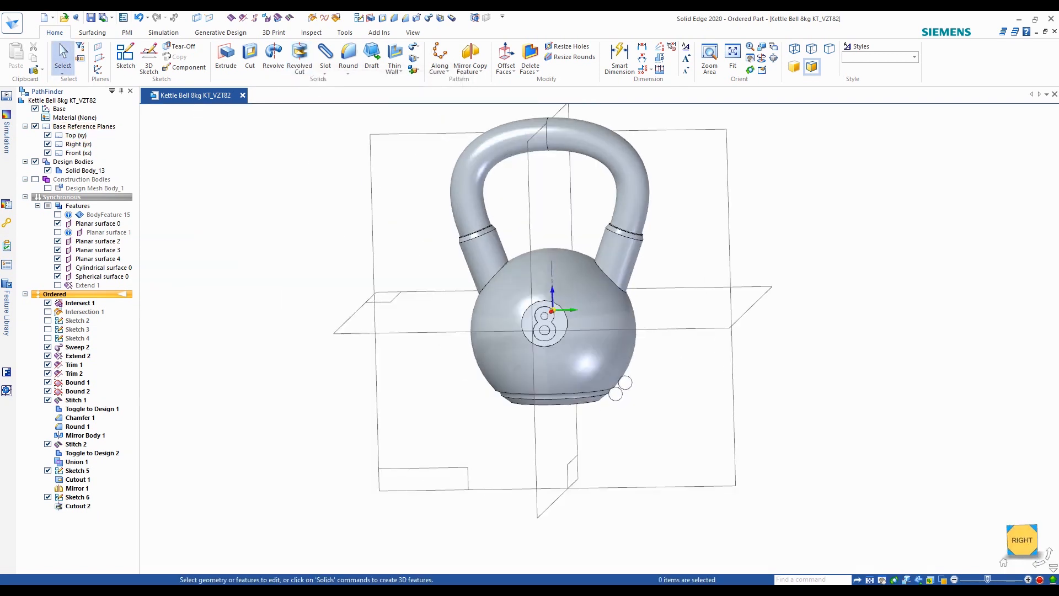
scroll(700, 435, up, 5)
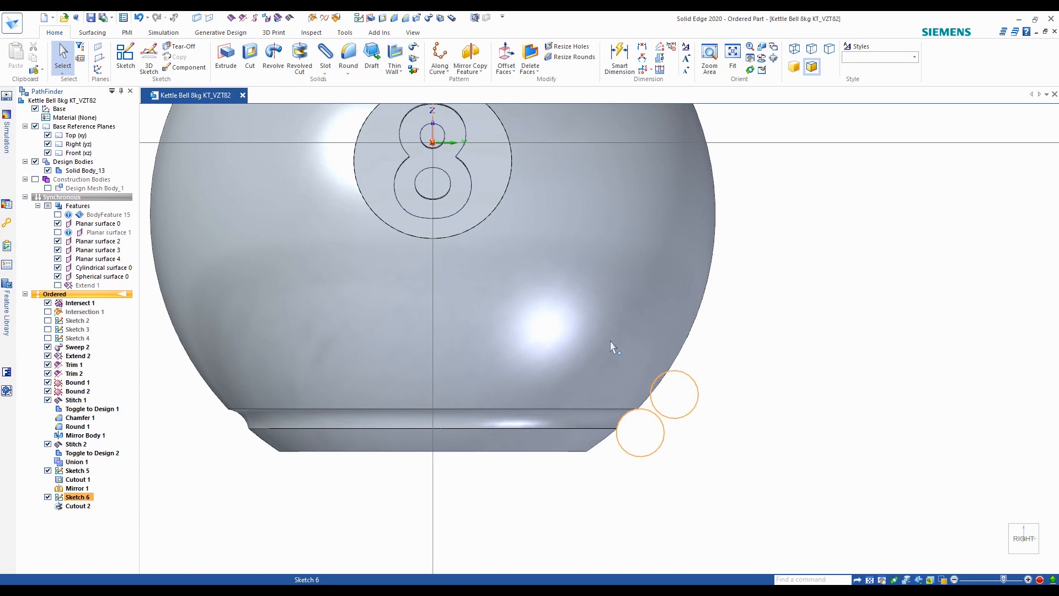
click(348, 255)
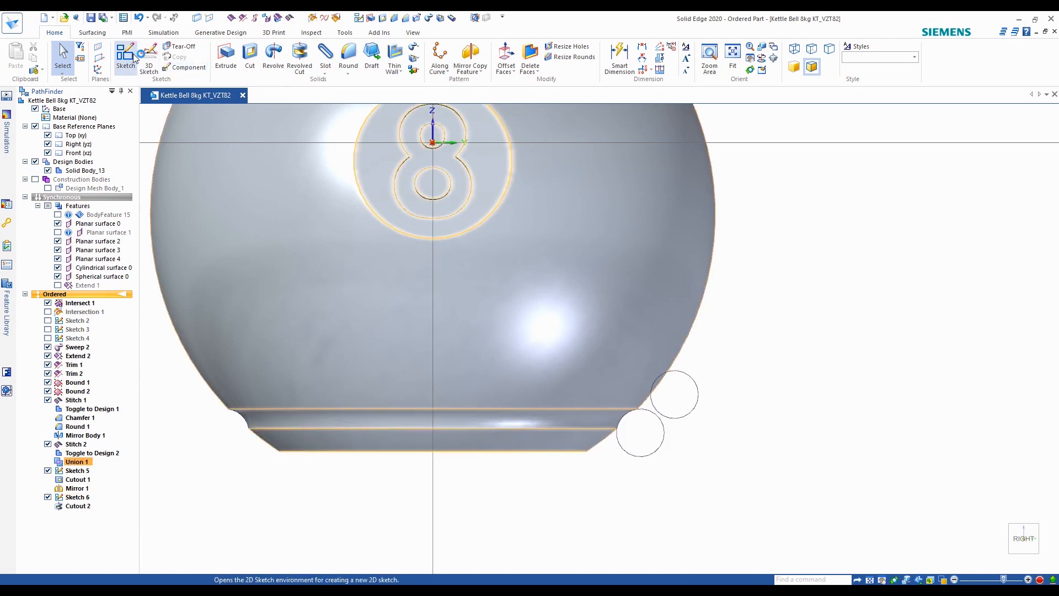
click(174, 429)
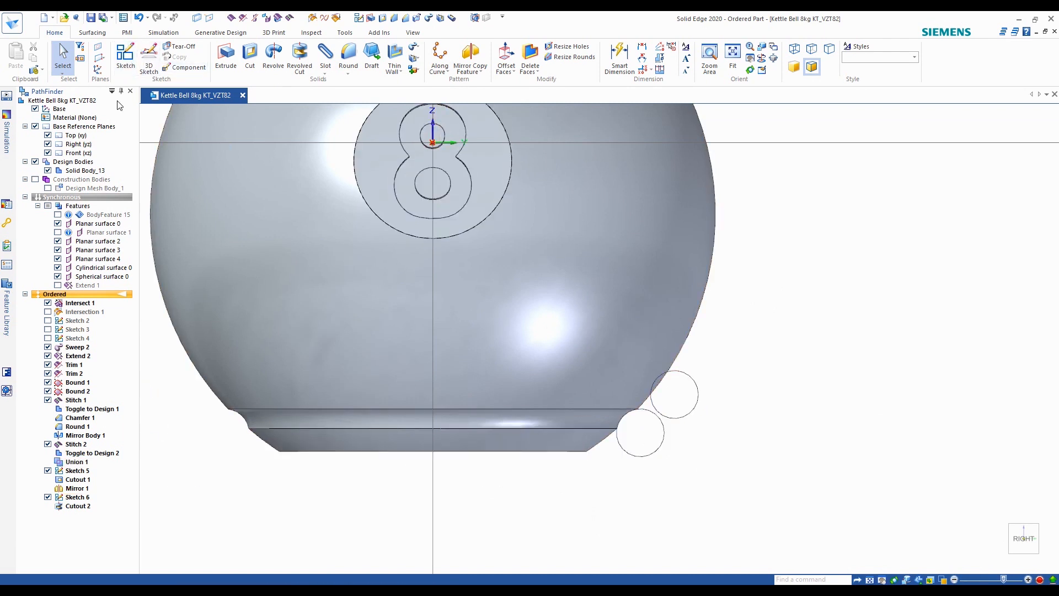
click(123, 61)
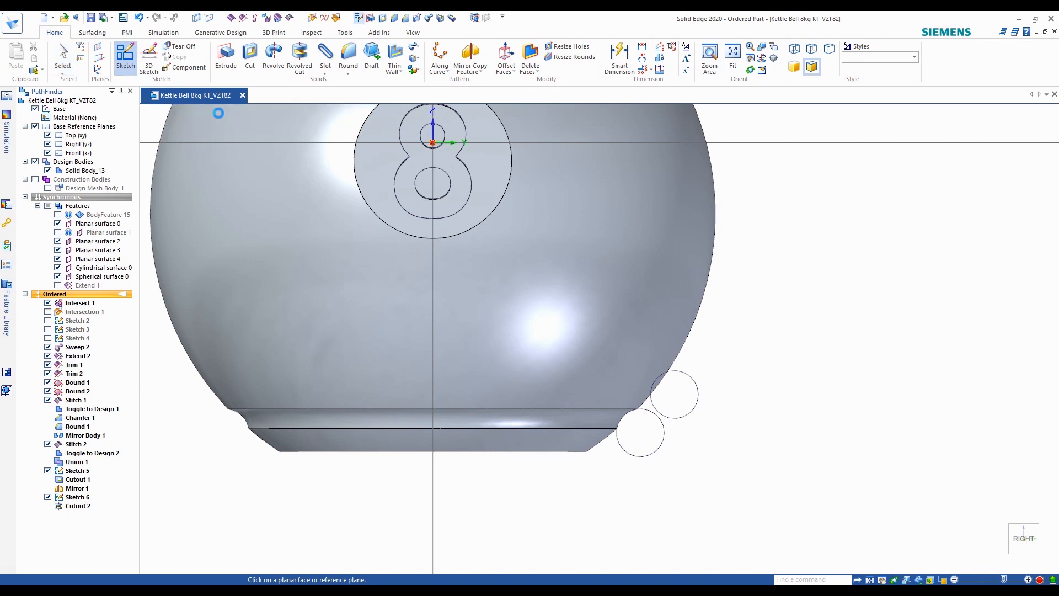
key(Escape)
click(77, 497)
click(638, 285)
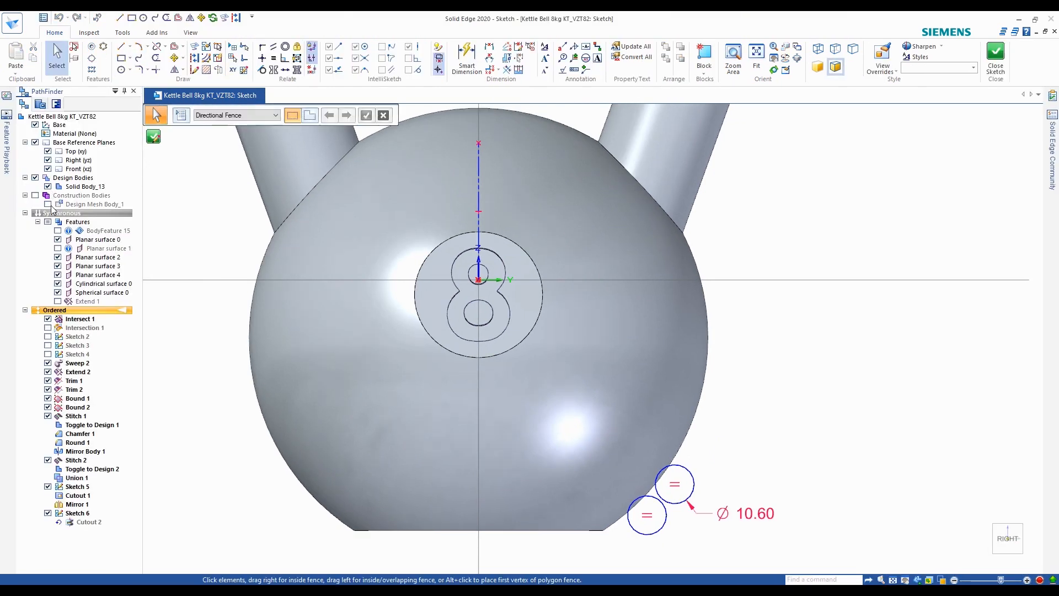
click(34, 178)
Move the upper circle up and inward so it overlaps the mesh's upper step outline, and finish the sketch
scroll(665, 496, up, 6)
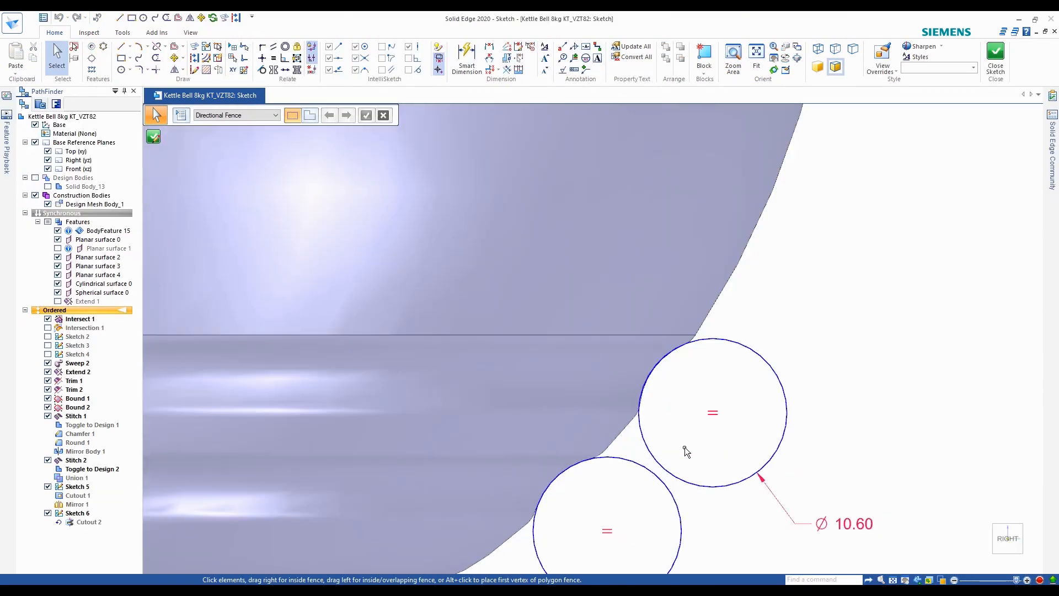
scroll(684, 448, up, 1)
click(742, 313)
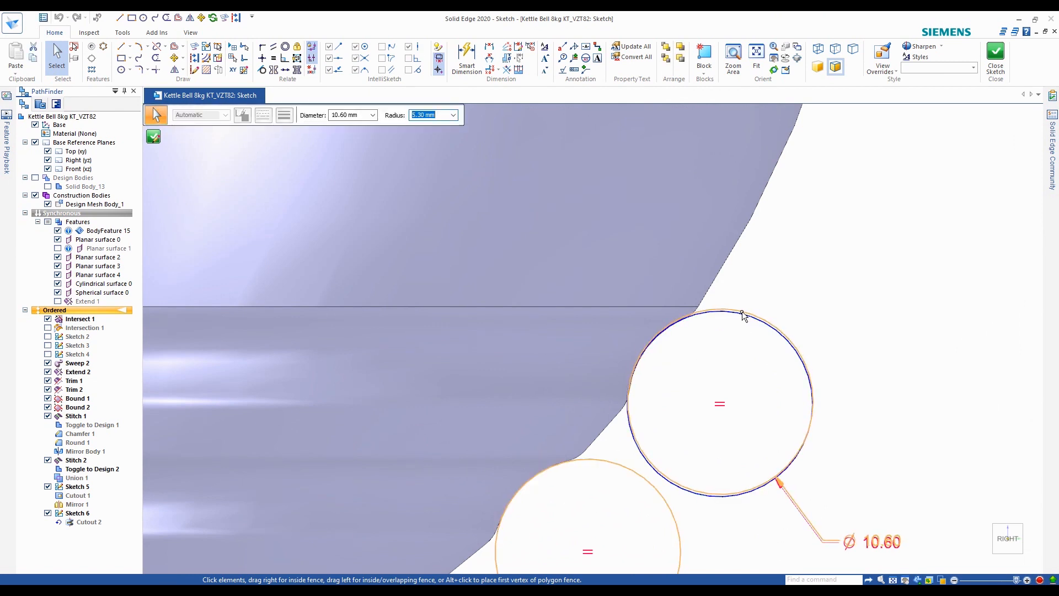
drag(742, 314, 731, 296)
scroll(773, 338, down, 2)
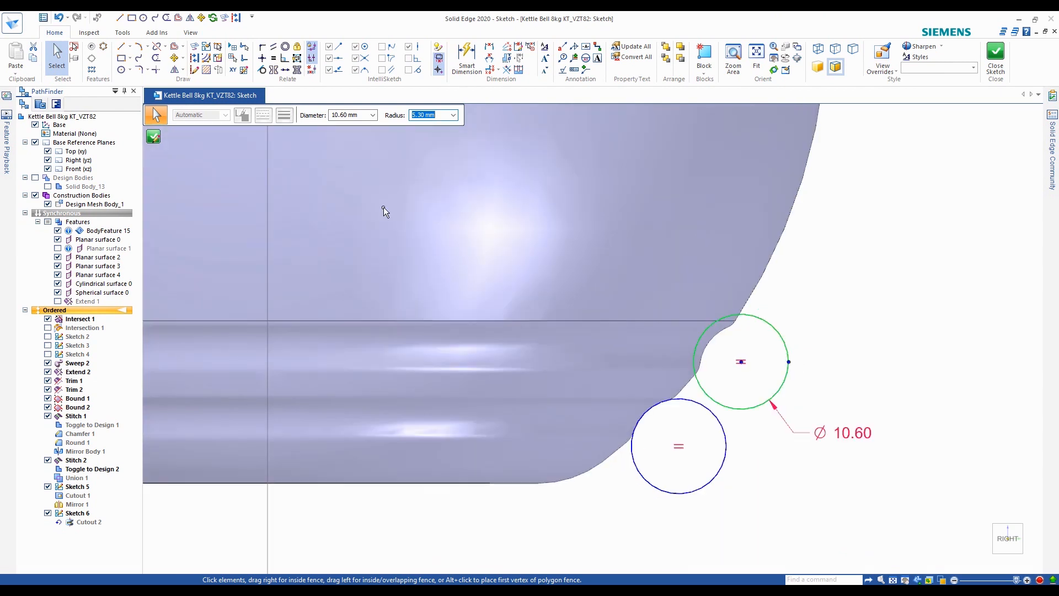
click(155, 137)
scroll(208, 193, down, 4)
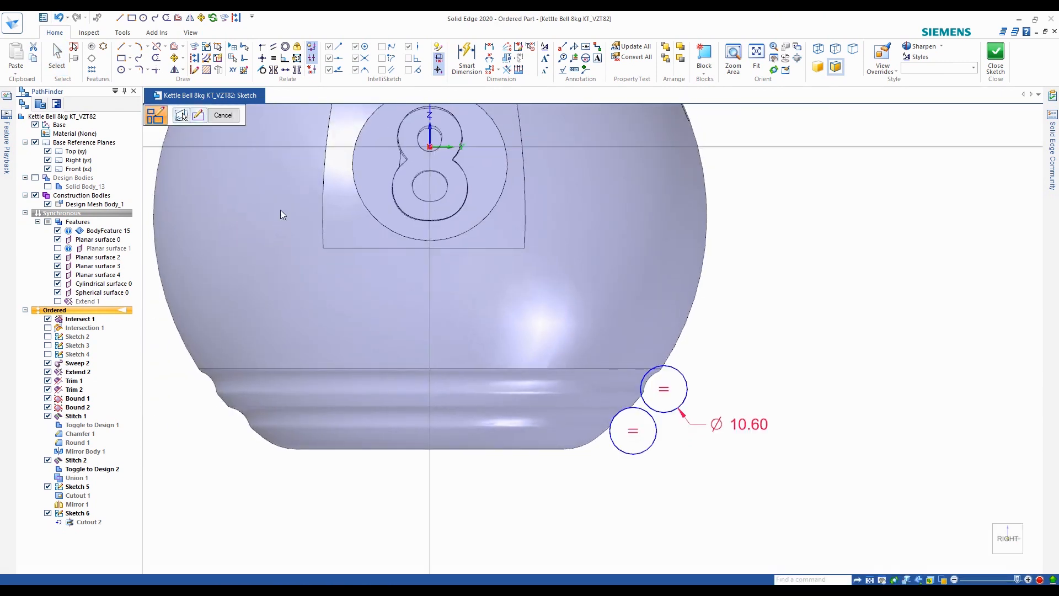
click(223, 117)
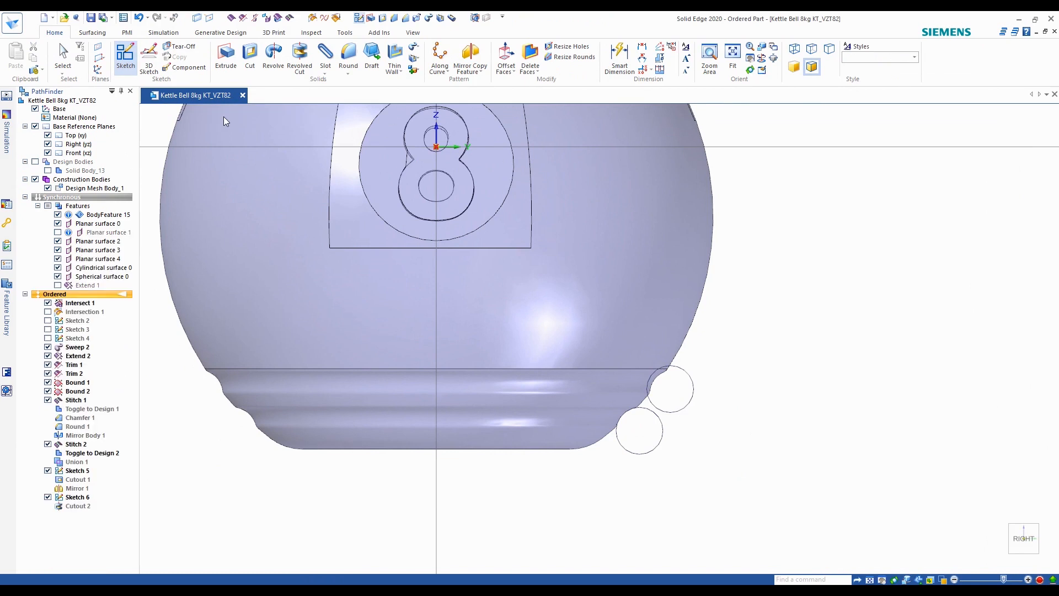
key(Escape)
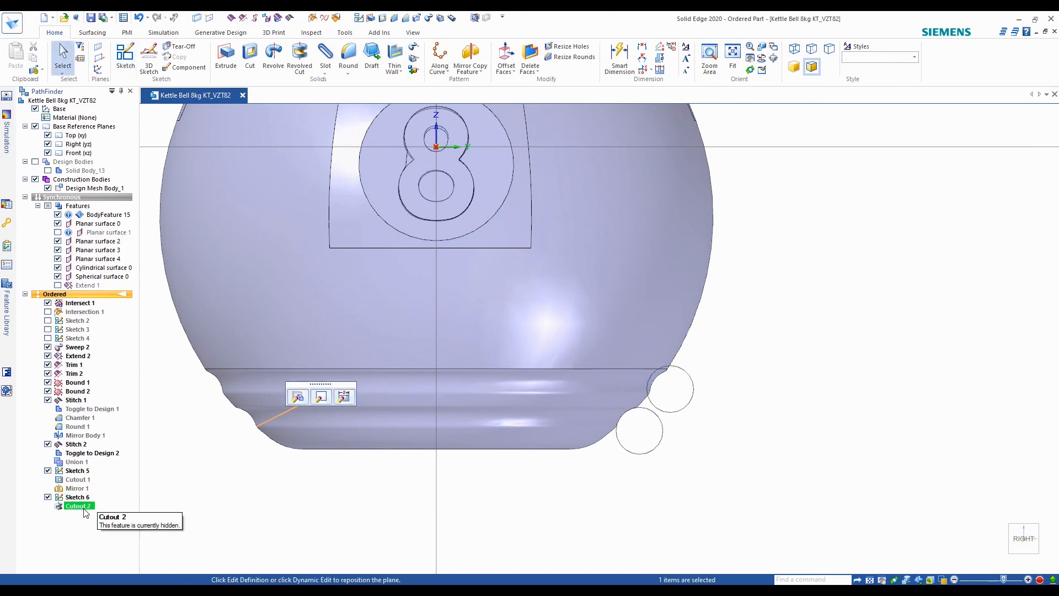
Add the upper circle back to the existing revolved cut's profile, finish the cut, and display the solid without the mesh body
click(320, 397)
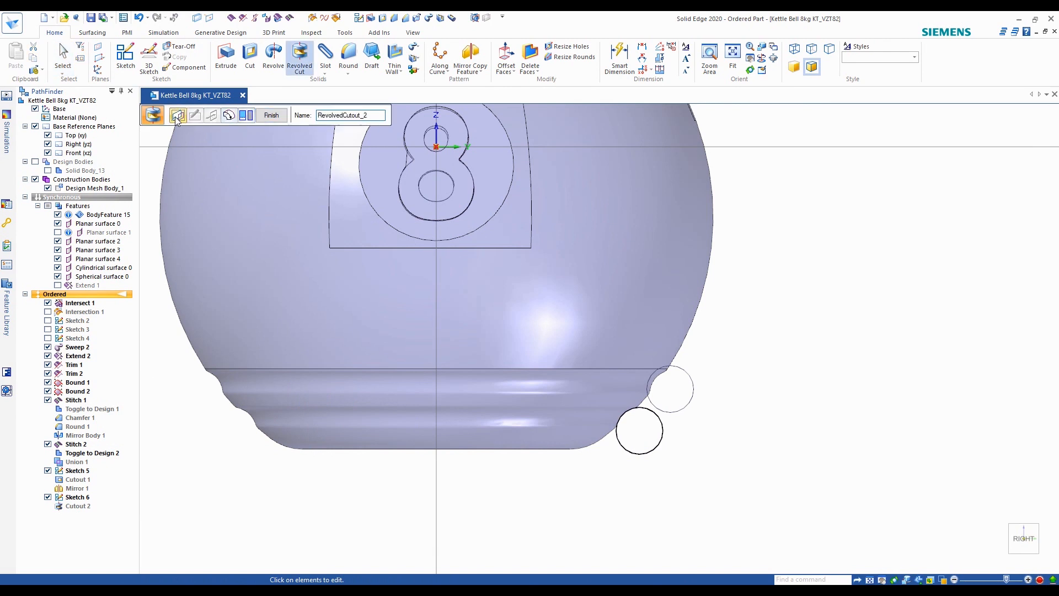
click(178, 115)
key(Escape)
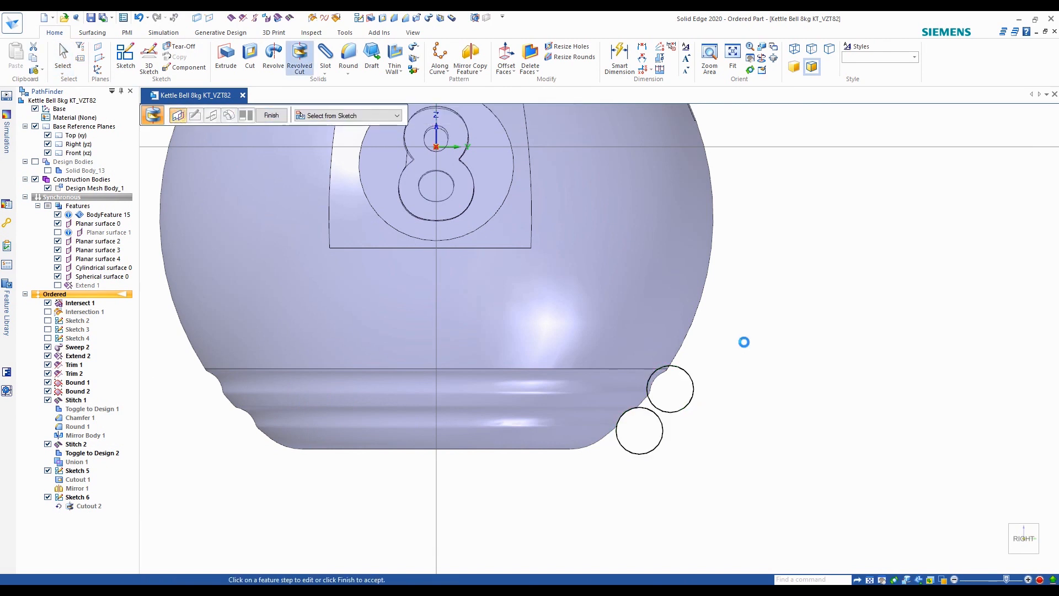
click(270, 115)
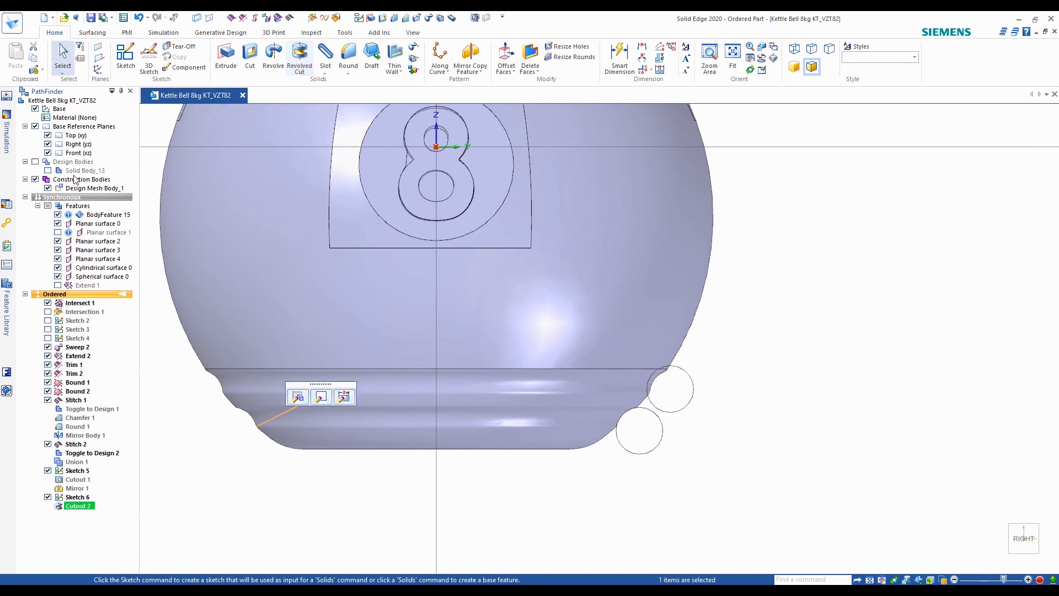
click(47, 189)
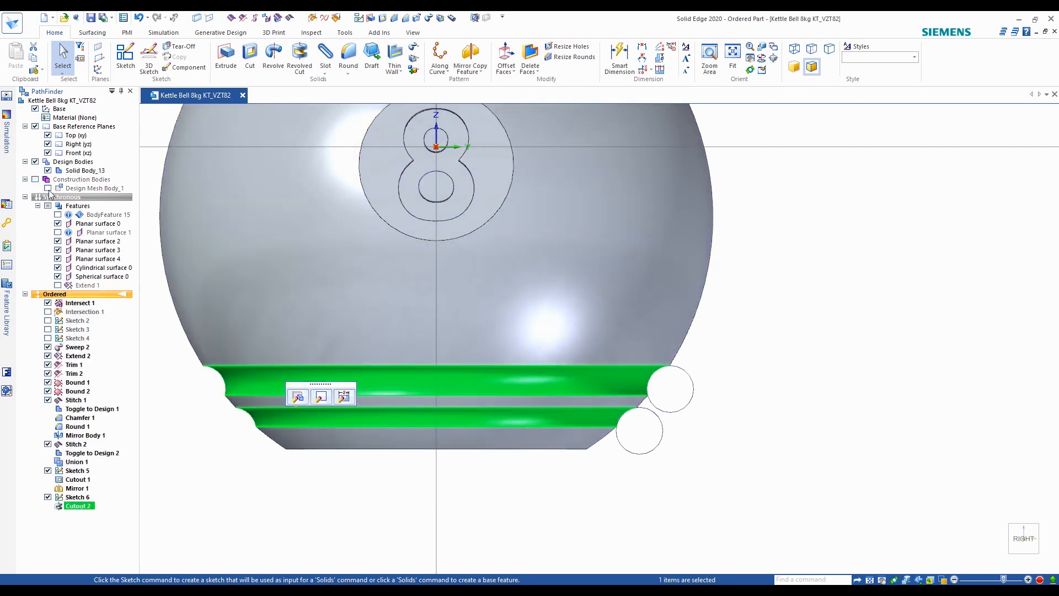
click(756, 314)
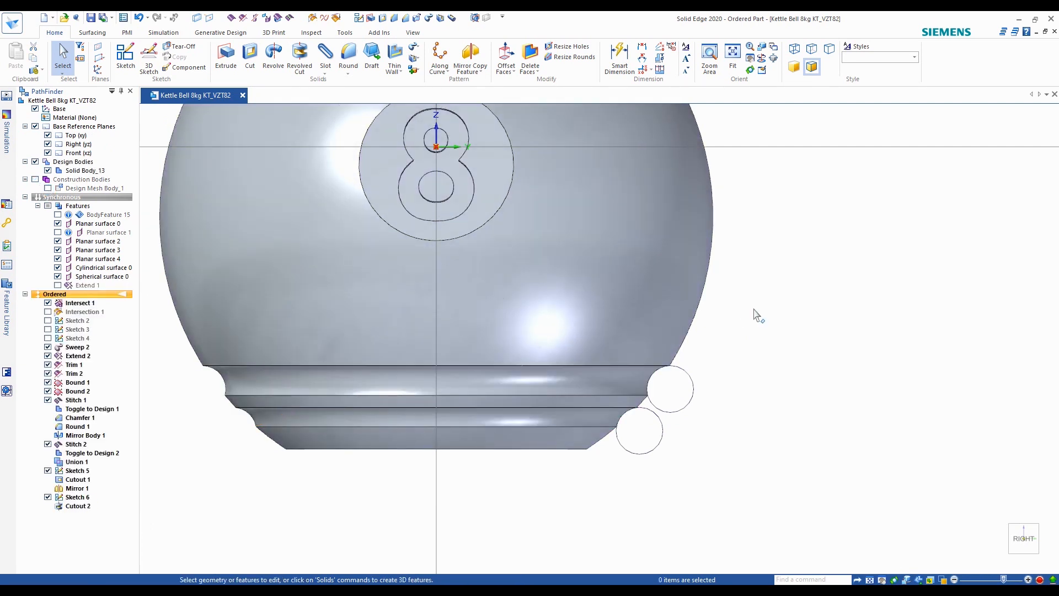
Reopen the two-circle sketch over the mesh body and shift the upper 10.60 mm circle slightly outward
click(83, 497)
click(47, 188)
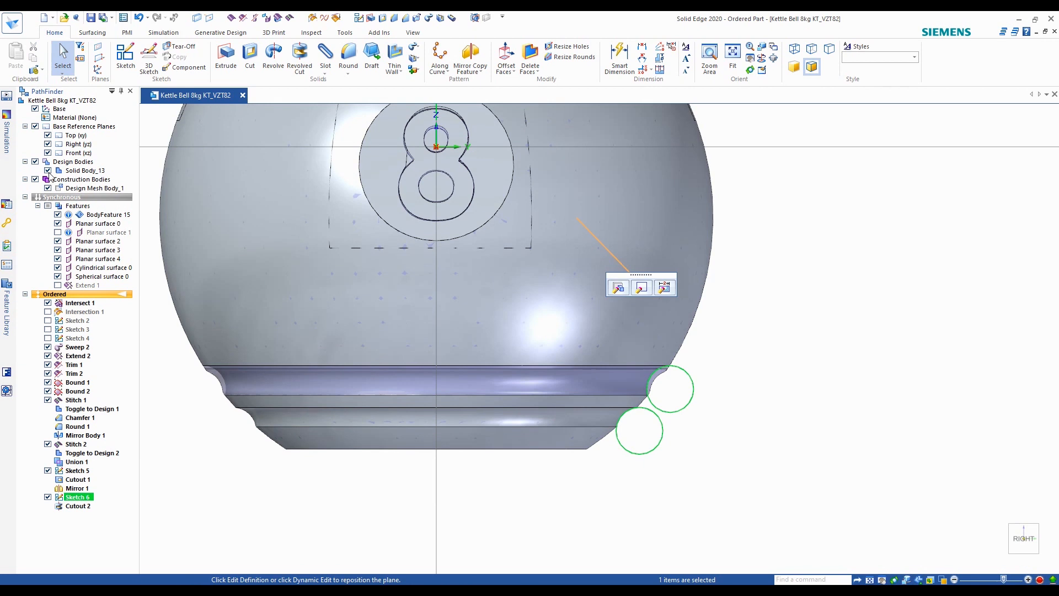
click(665, 288)
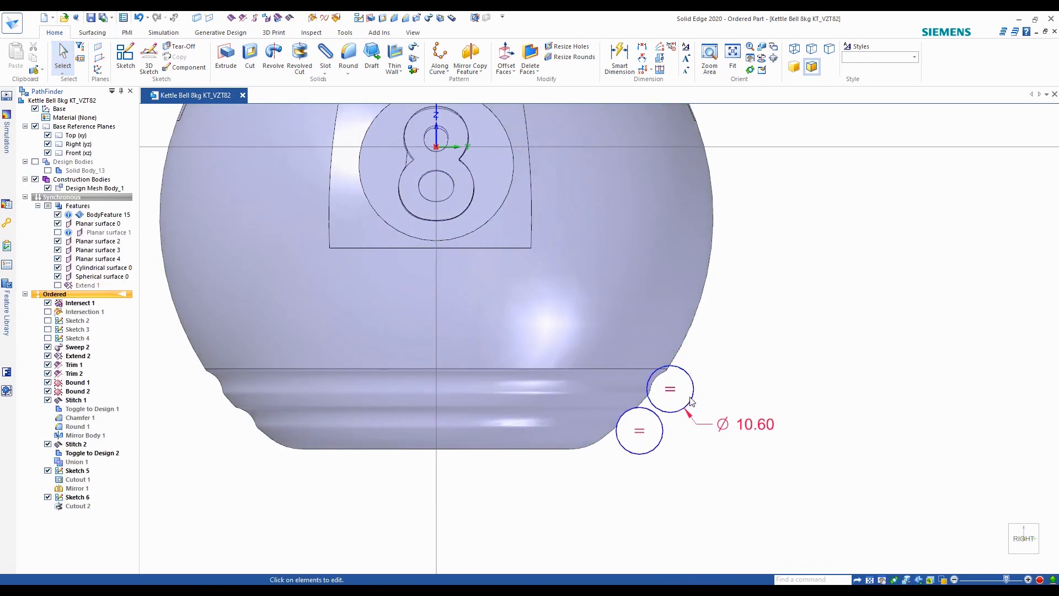
scroll(700, 386, up, 3)
click(703, 386)
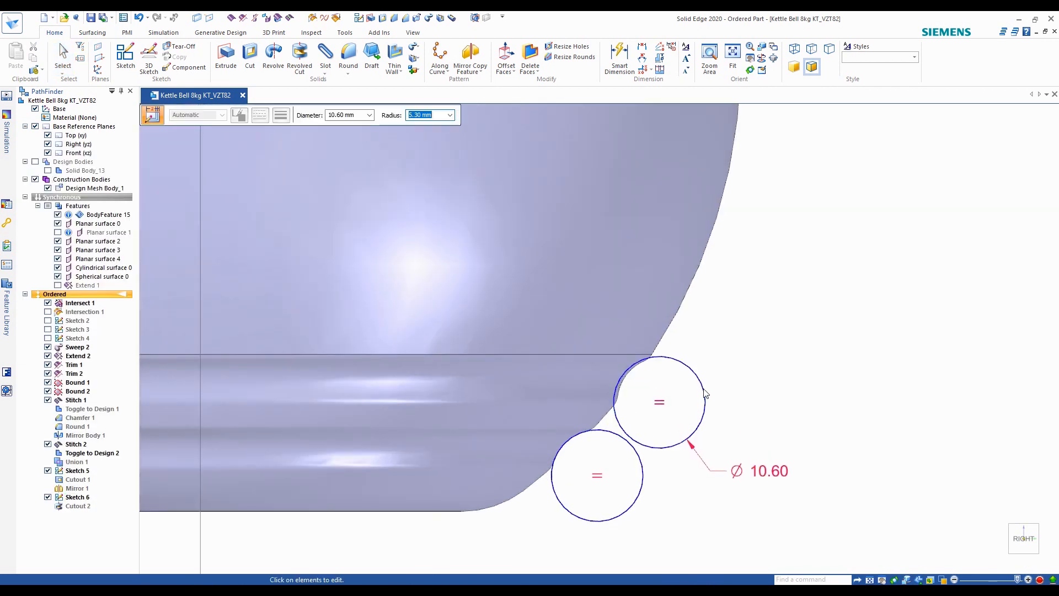
key(Return)
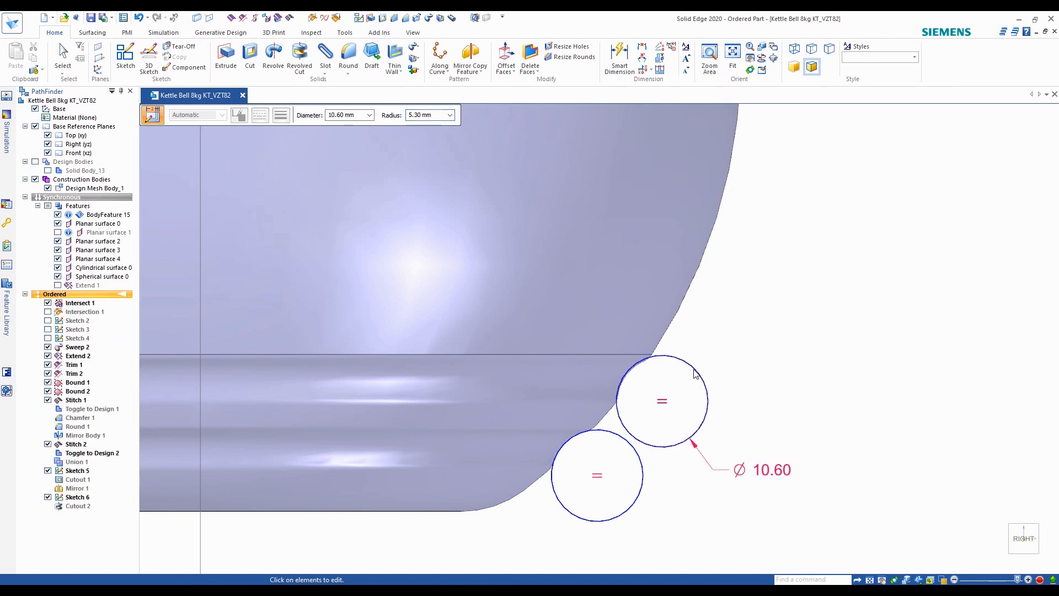
Fine-tune the upper circle's position against the mesh's upper step outline and finish the sketch
click(694, 373)
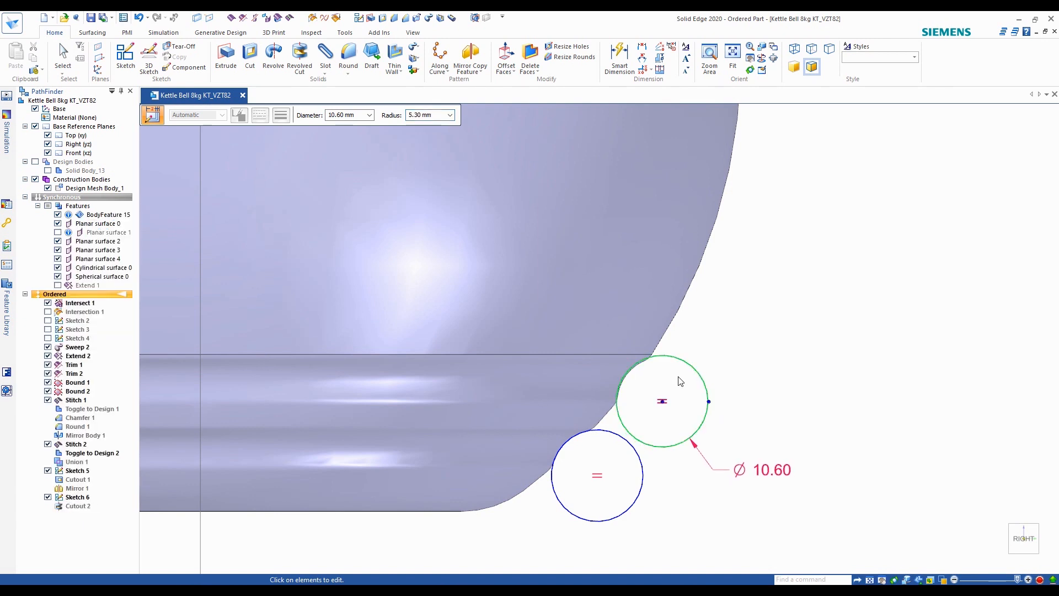
drag(677, 359, 677, 362)
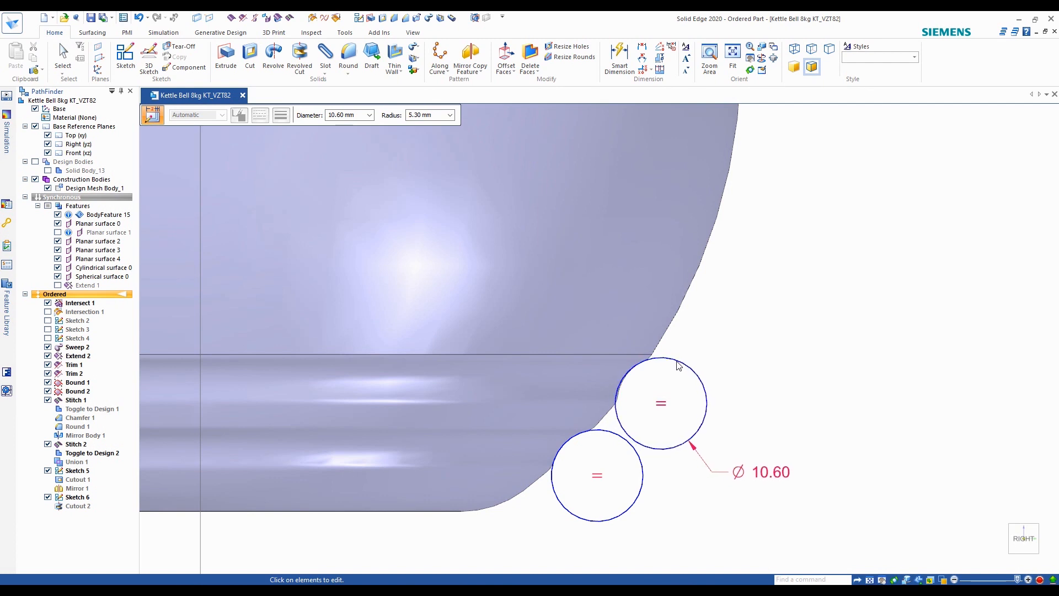
drag(676, 362, 678, 364)
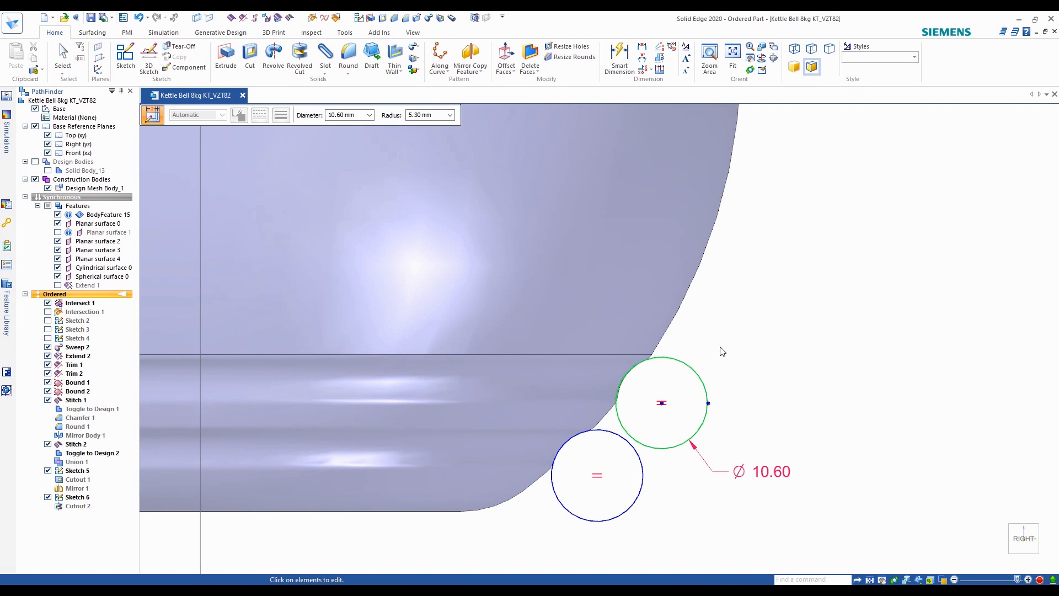
click(717, 353)
scroll(721, 351, down, 3)
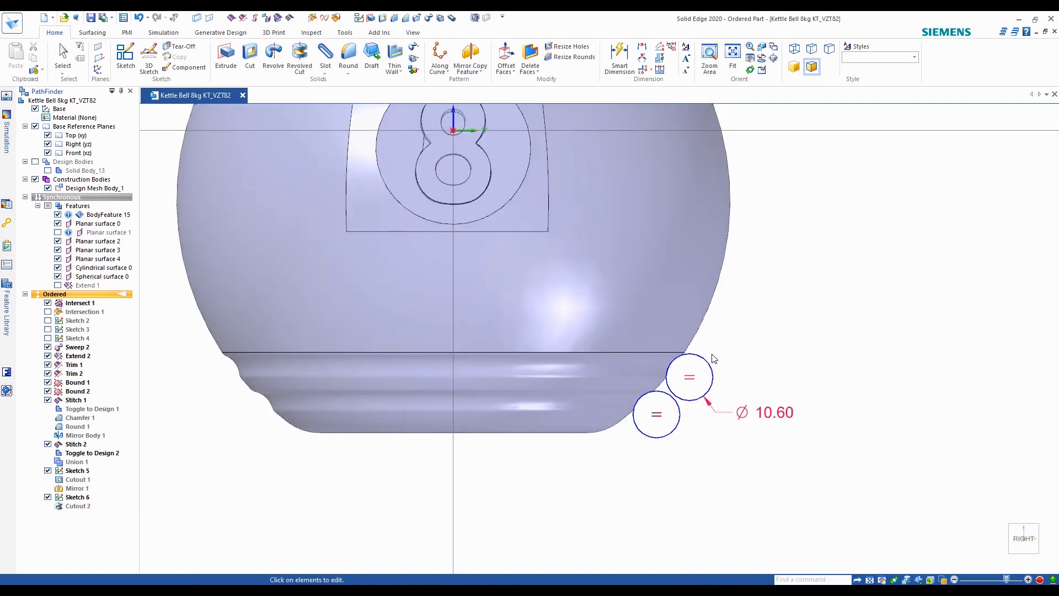
scroll(877, 400, down, 3)
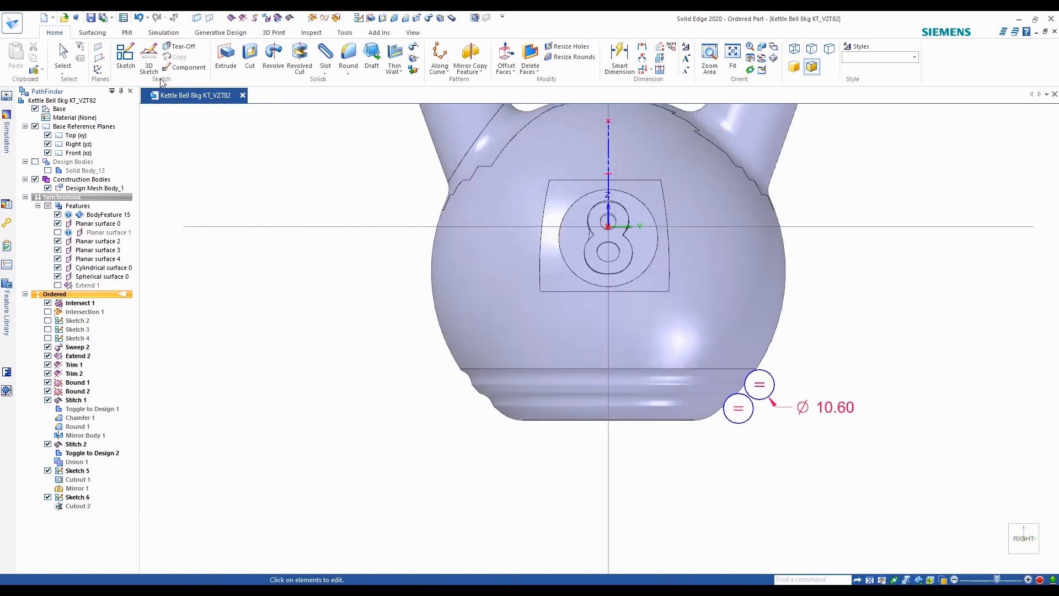
key(Escape)
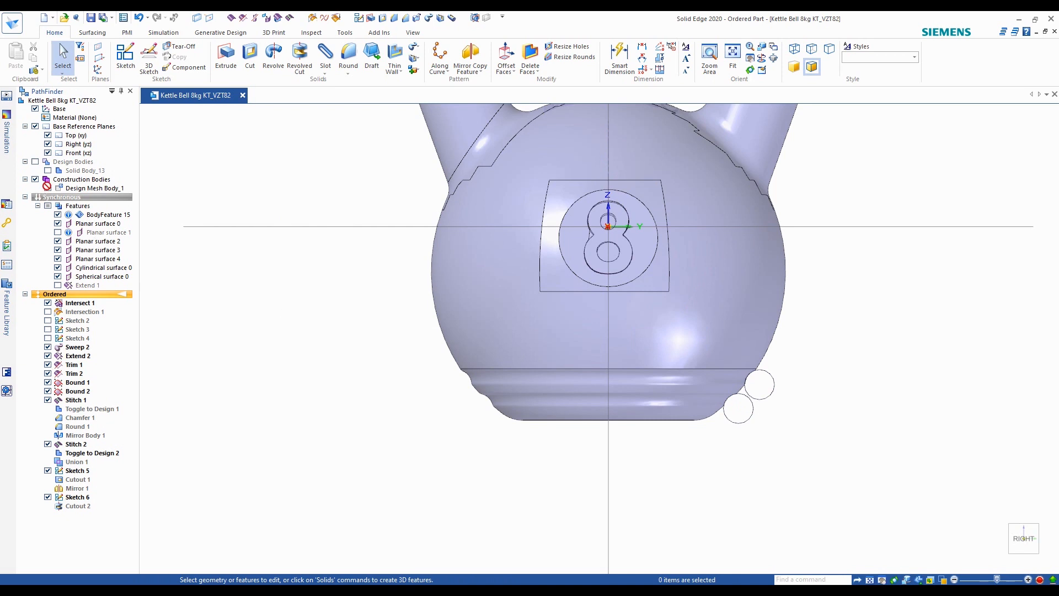
Hide the mesh body along with Sketch 5 and Sketch 6 so that only the solid is displayed
click(48, 188)
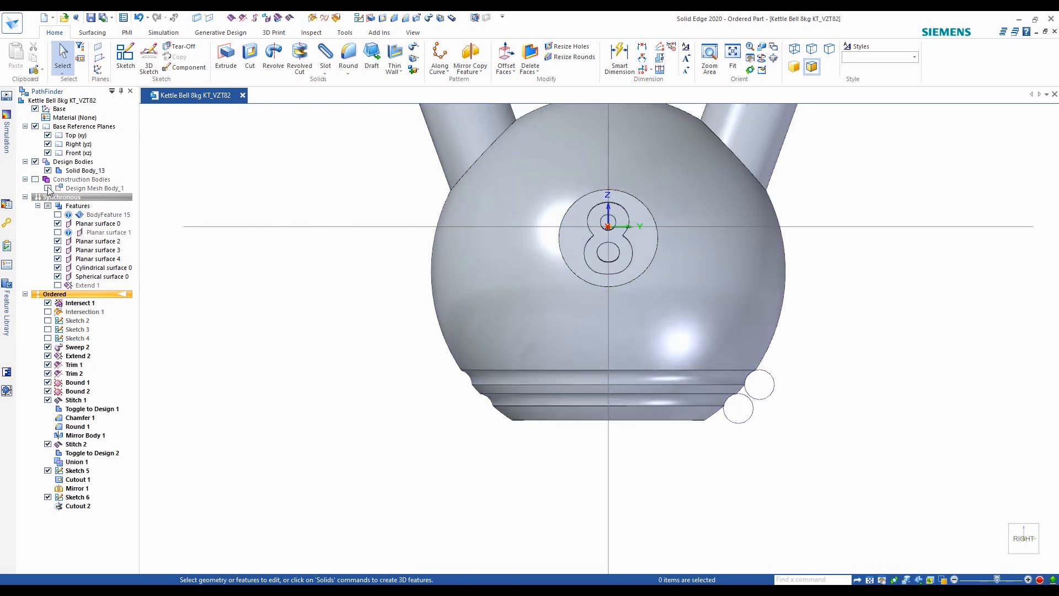
scroll(742, 377, up, 2)
scroll(780, 398, down, 1)
click(48, 497)
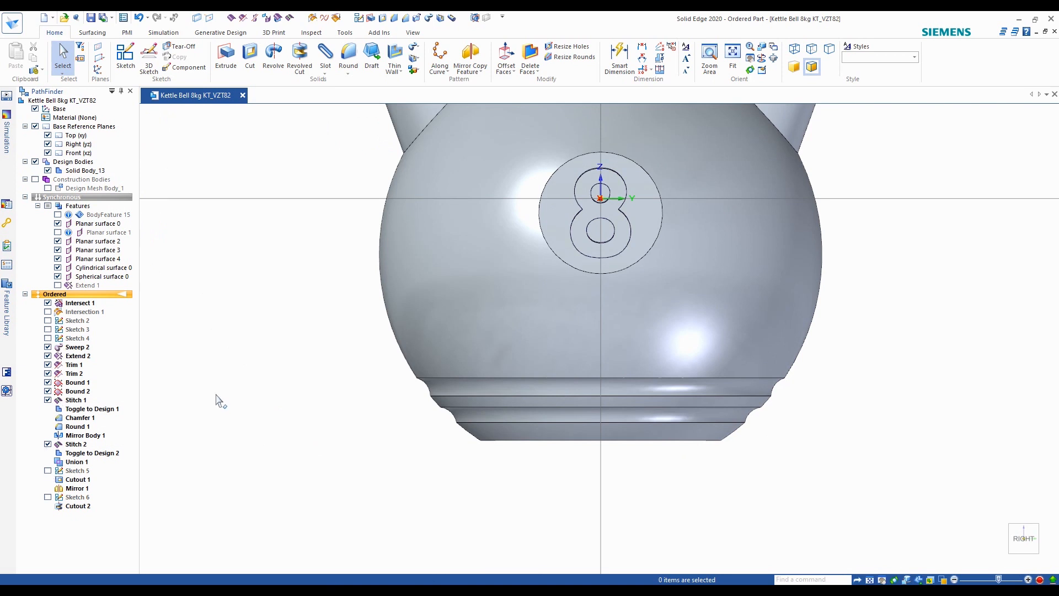
scroll(513, 474, down, 2)
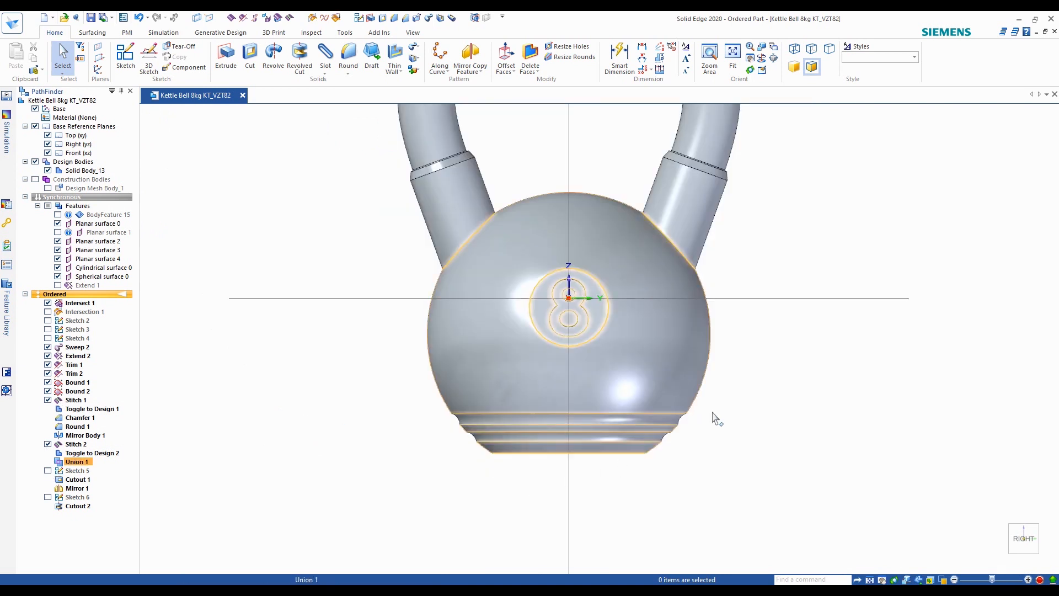
View the mesh kettlebell on its own and overlaid with the solid body to compare the two shapes
mouse_move(710, 429)
middle_down()
mouse_move(710, 419)
mouse_move(706, 440)
mouse_move(709, 430)
middle_up()
click(34, 180)
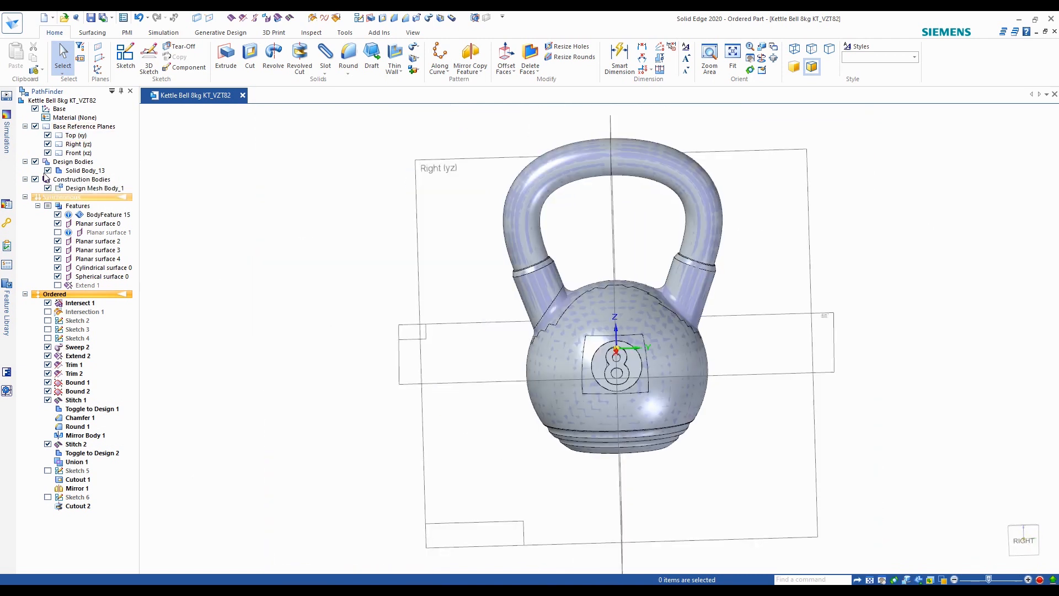
click(36, 161)
mouse_move(438, 275)
middle_down()
mouse_move(507, 239)
mouse_move(449, 267)
middle_up()
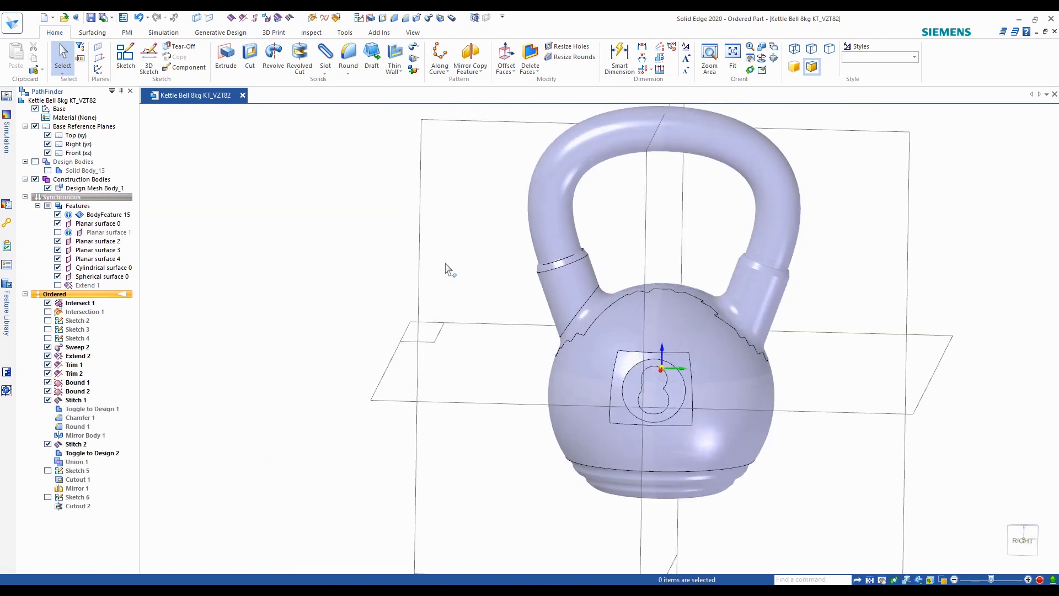
click(48, 171)
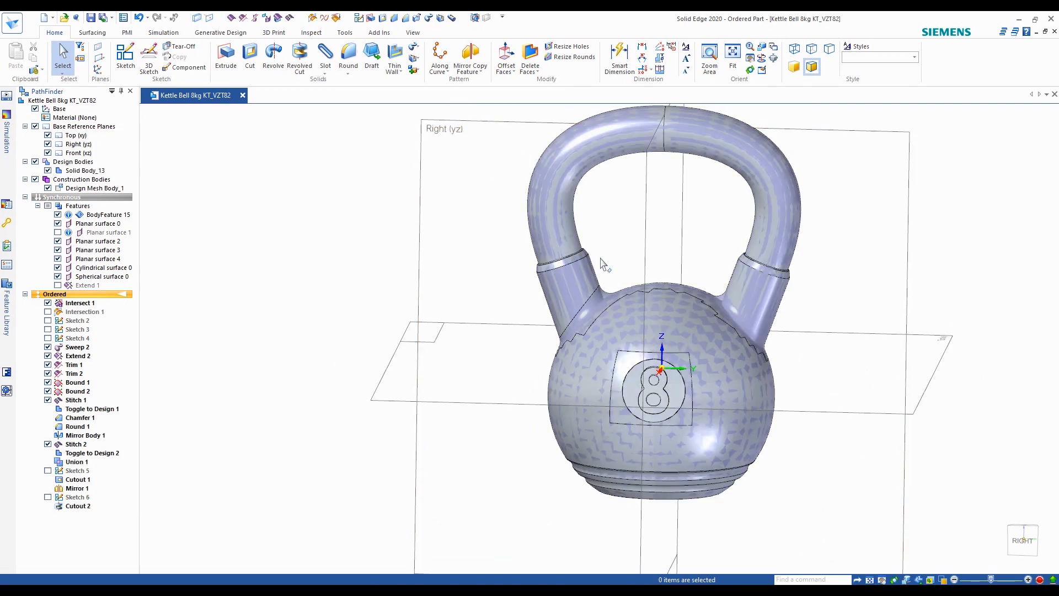
Set up a 7 mm round on the edge where the left handle sleeve meets the ball
scroll(605, 266, up, 3)
scroll(607, 279, down, 2)
scroll(600, 293, up, 3)
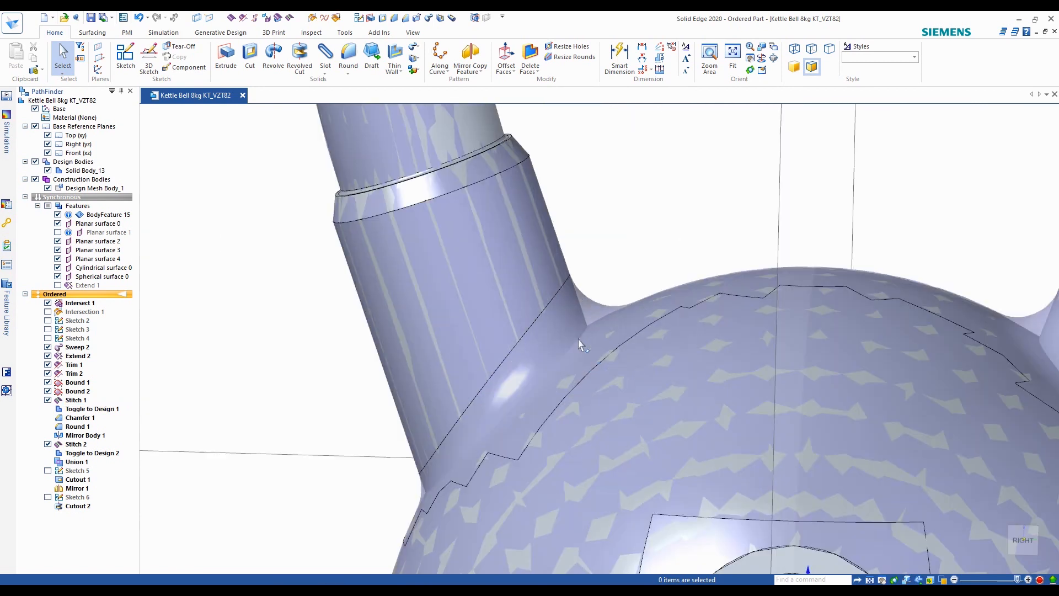
scroll(579, 345, up, 2)
click(348, 56)
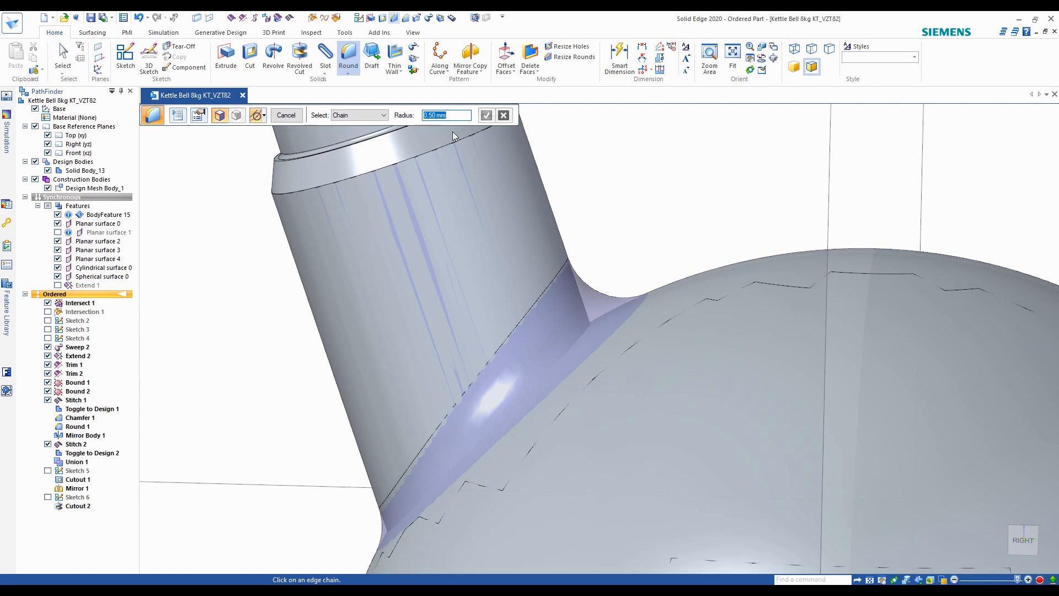
click(573, 338)
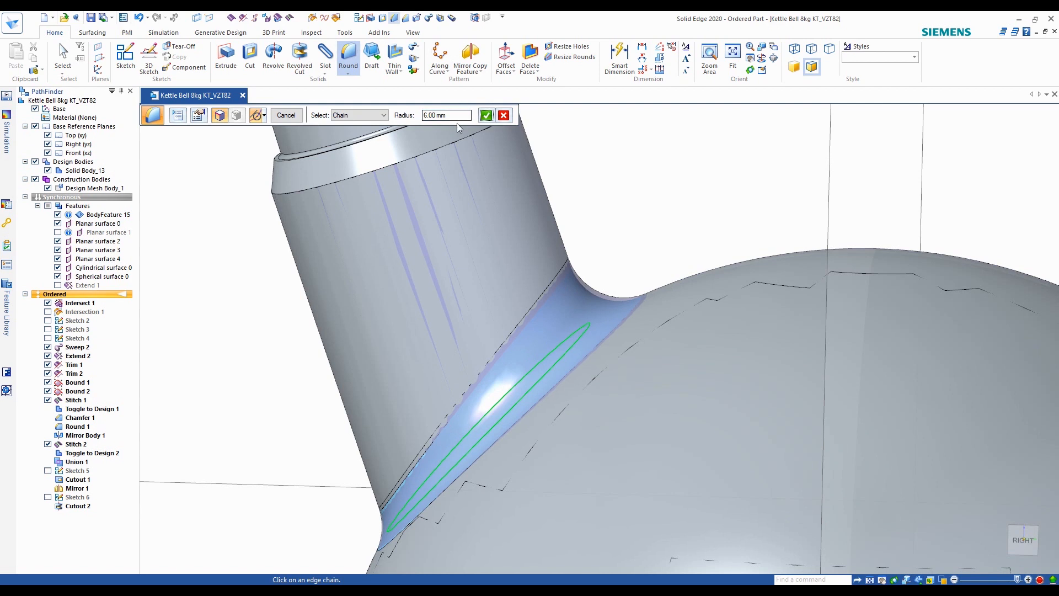
text(7)
key(Return)
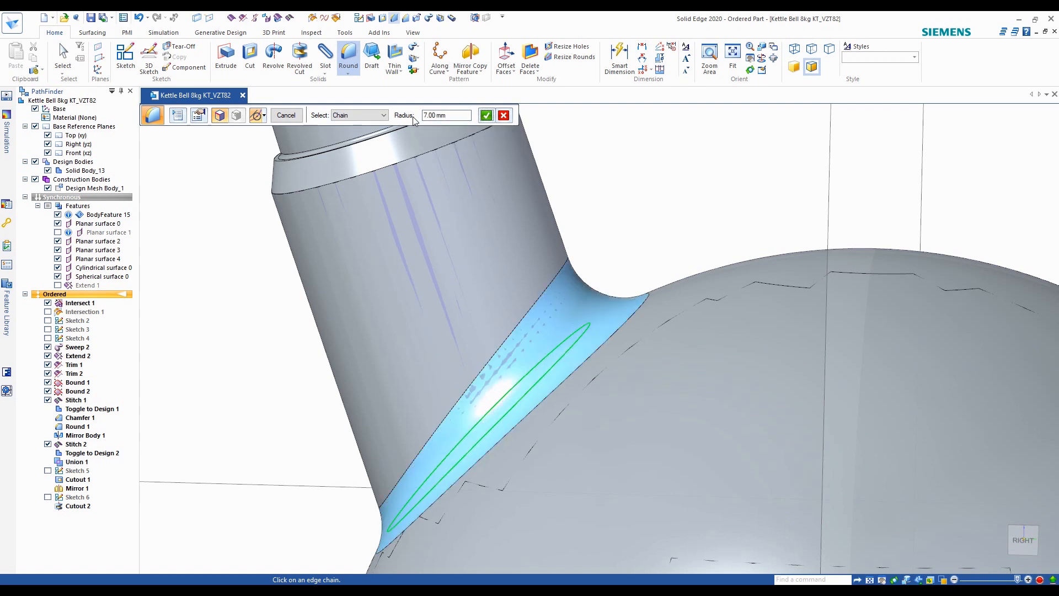
Include the opposite handle sleeve's junction edge in the 7 mm round and accept the feature
scroll(570, 337, down, 3)
click(866, 380)
scroll(866, 380, down, 4)
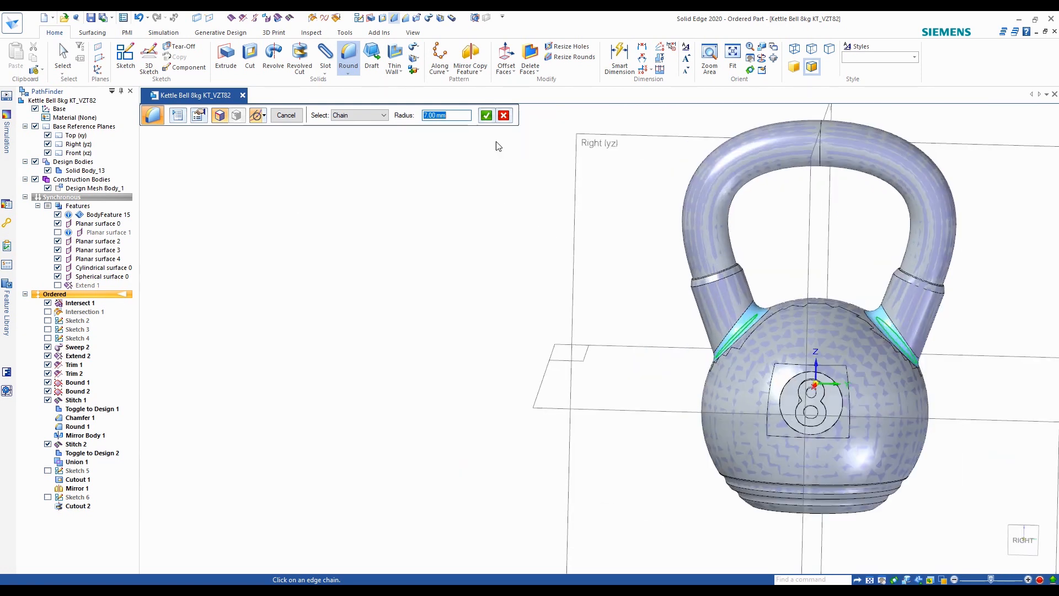
click(484, 116)
click(287, 115)
click(287, 115)
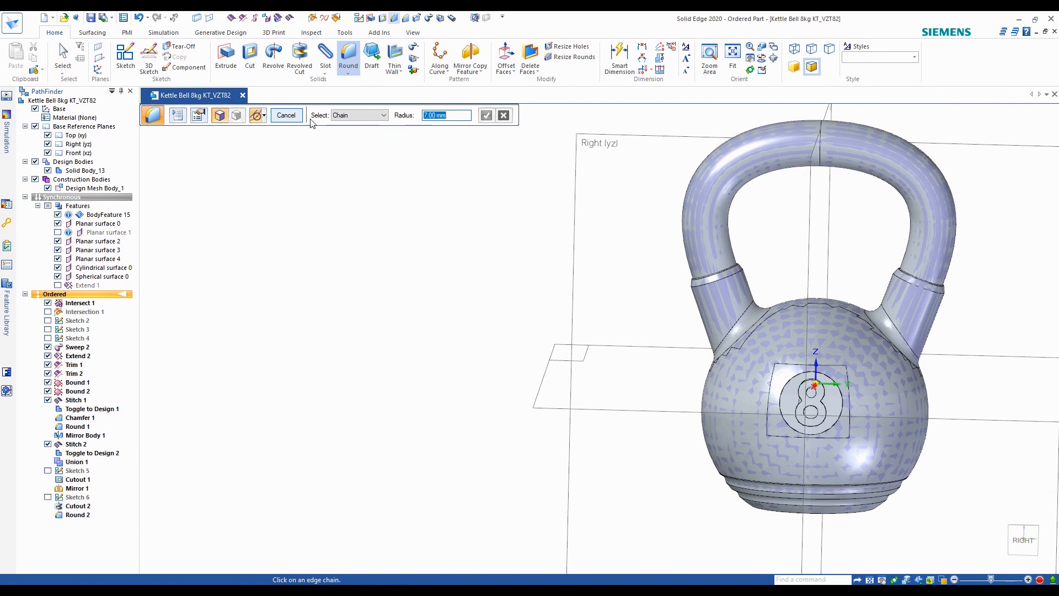
Compare the solid's base step edges with the mesh outline up close in the right view
scroll(721, 413, up, 8)
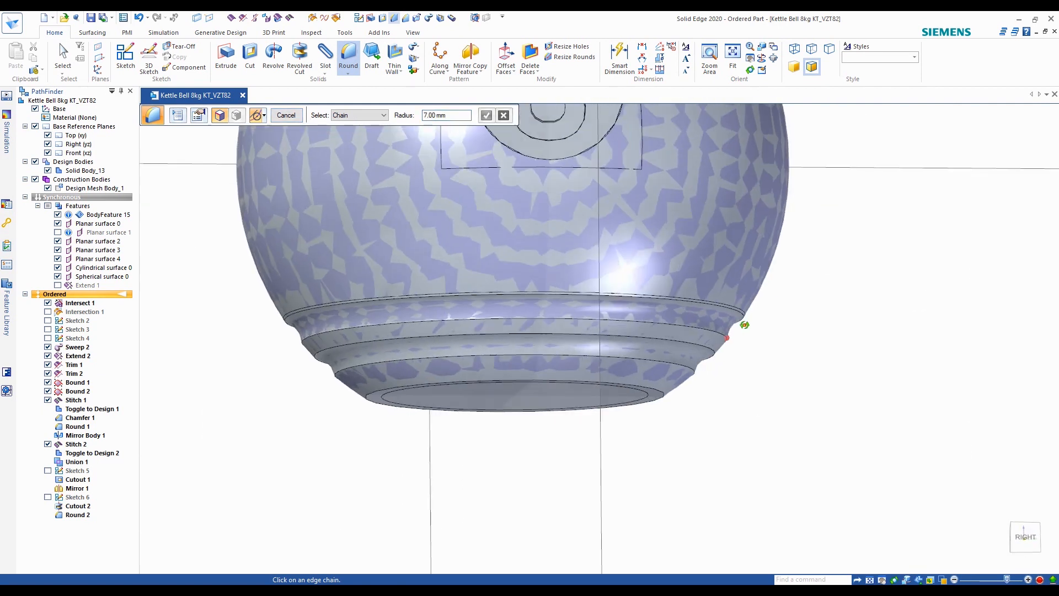
middle_drag(744, 325, 736, 333)
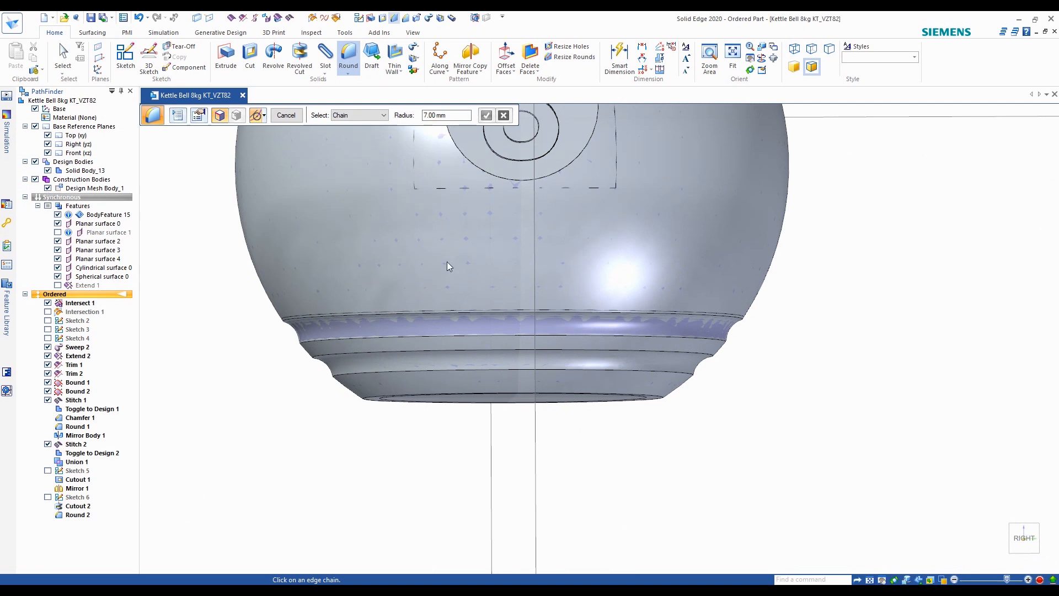
scroll(753, 333, up, 4)
click(47, 171)
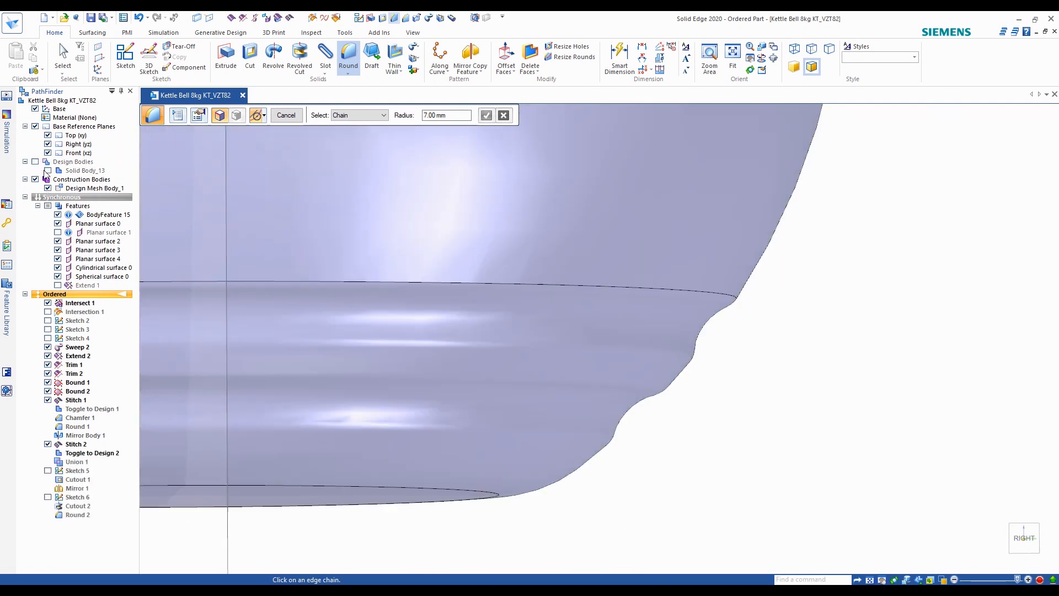
click(47, 170)
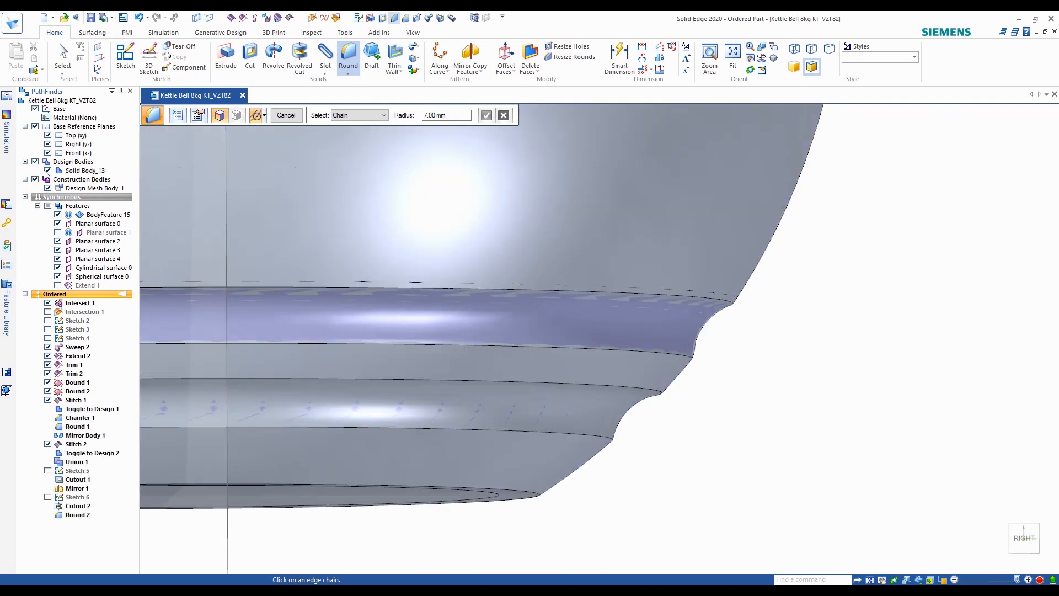
click(1014, 537)
scroll(693, 442, up, 8)
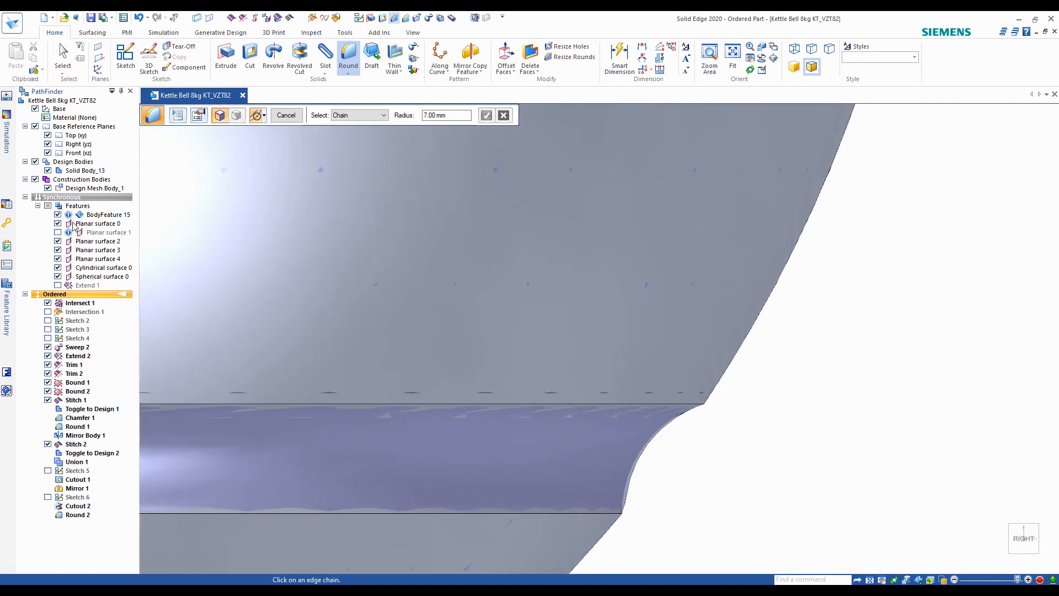
click(47, 170)
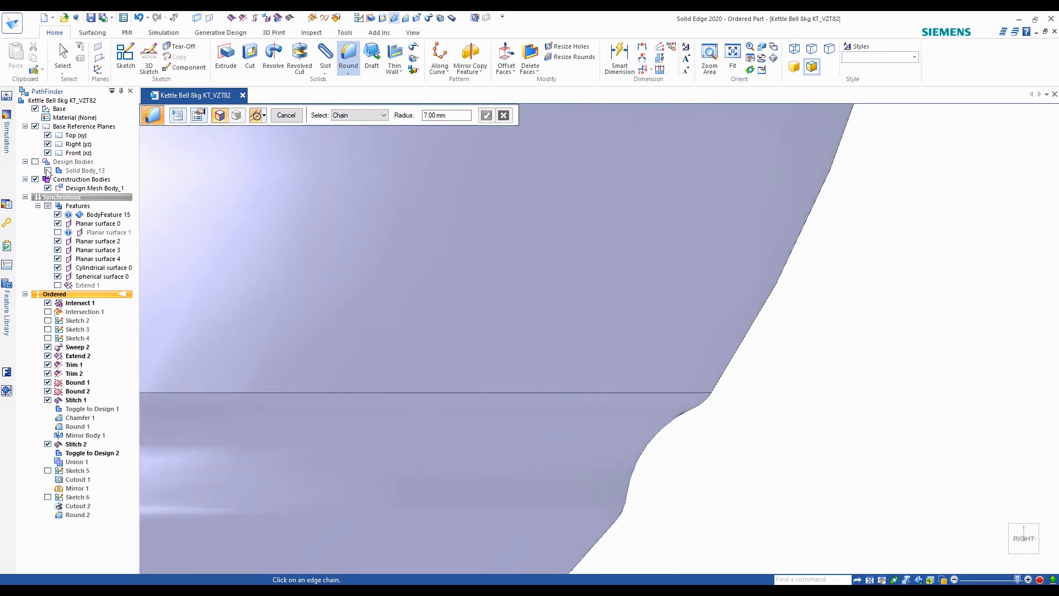
click(47, 170)
Set up a 3 mm round on the edge where the ball meets the base steps, then overlay the mesh body
click(48, 188)
double_click(447, 115)
text(3)
key(Return)
click(696, 403)
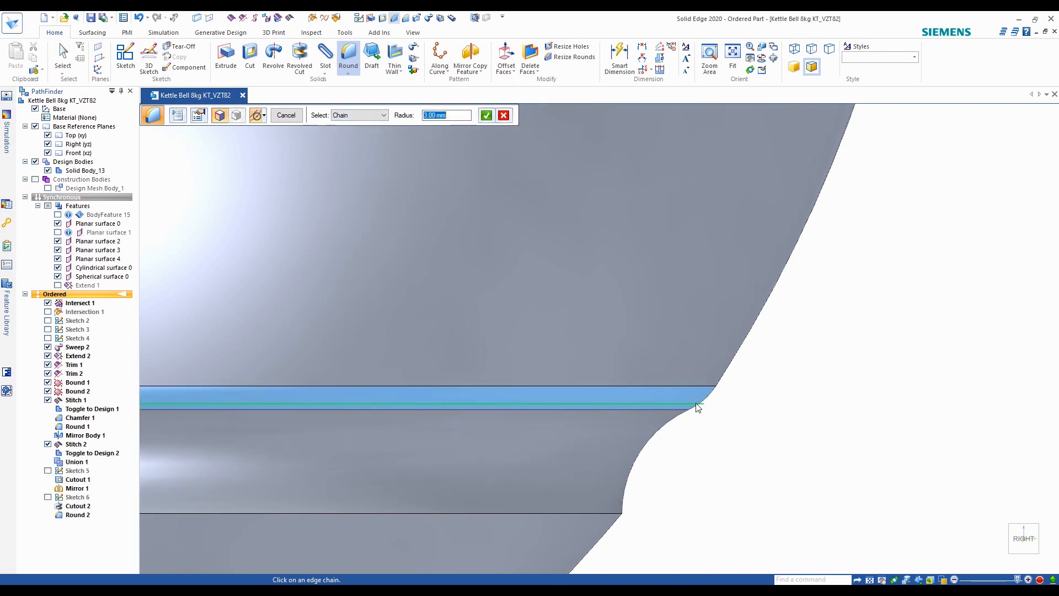
click(48, 188)
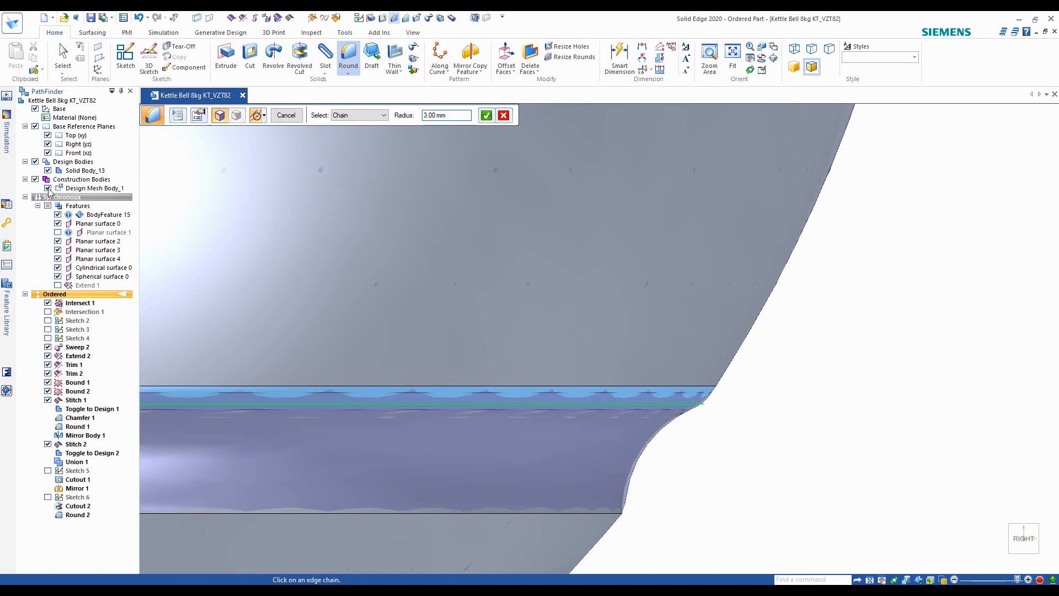
scroll(690, 393, up, 3)
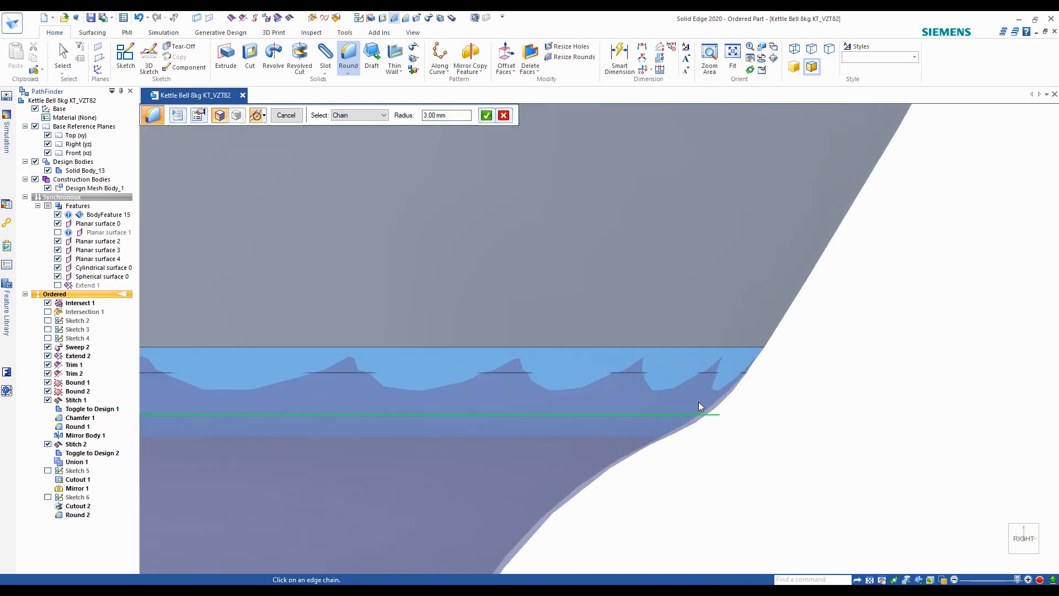
Set the radius of the round between the ball and the base steps to 2 mm
click(453, 116)
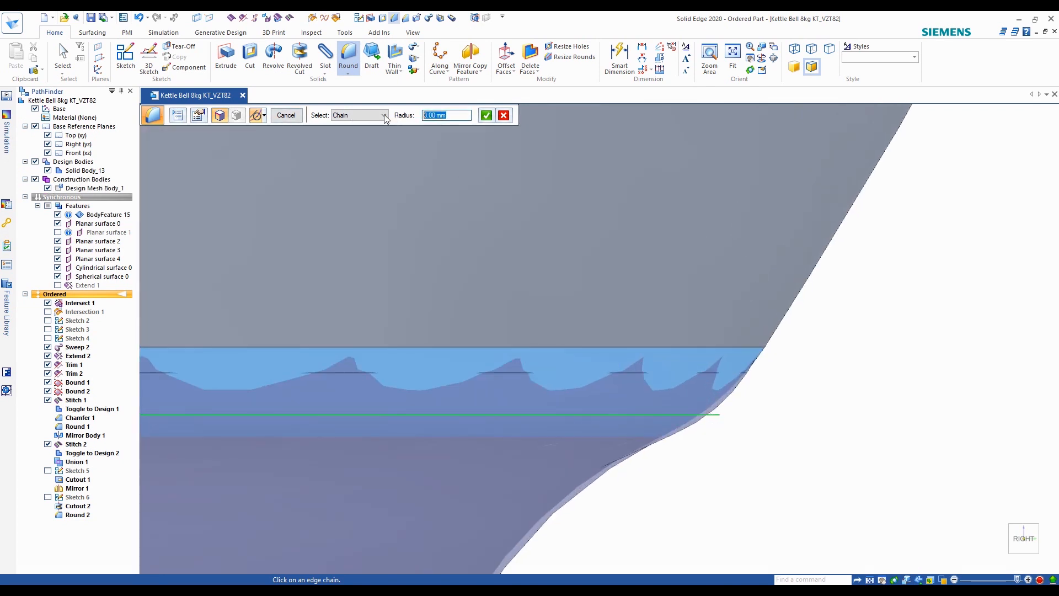
text(2)
key(Return)
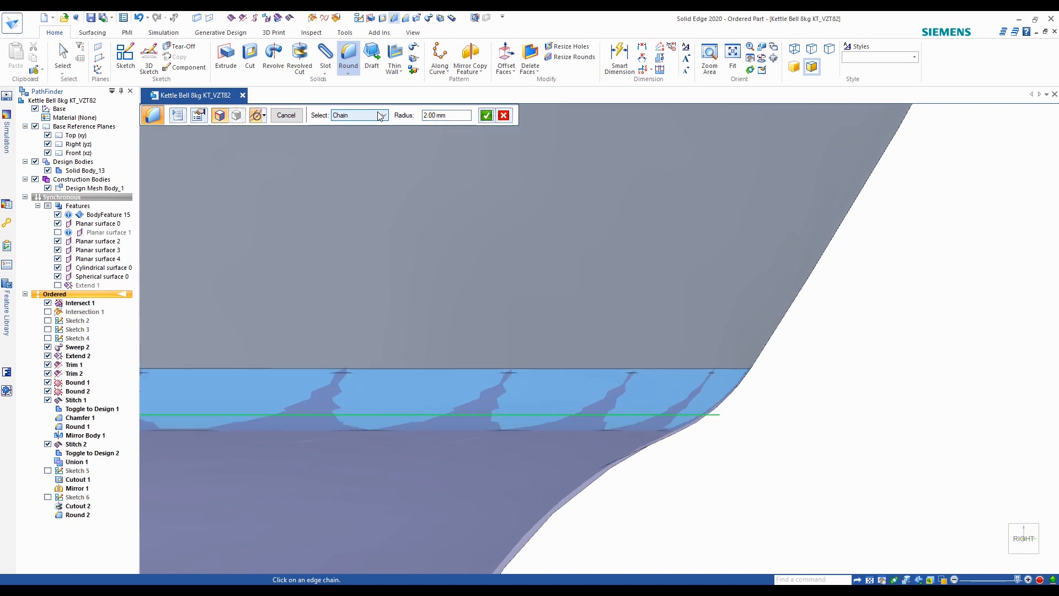
scroll(760, 298, down, 3)
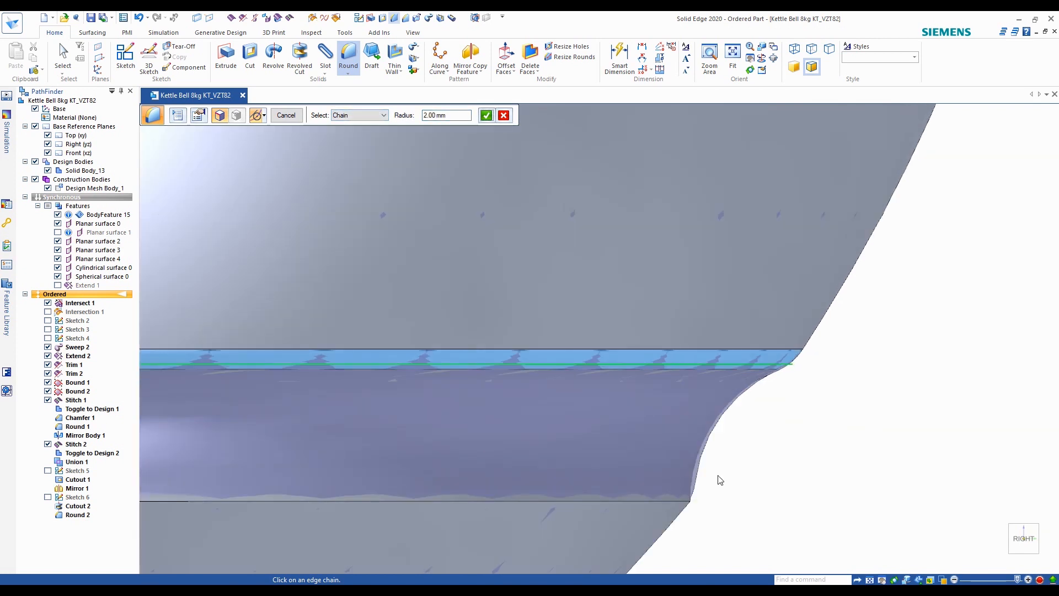
Add the next two lower step edges of the base to the round selection
click(692, 503)
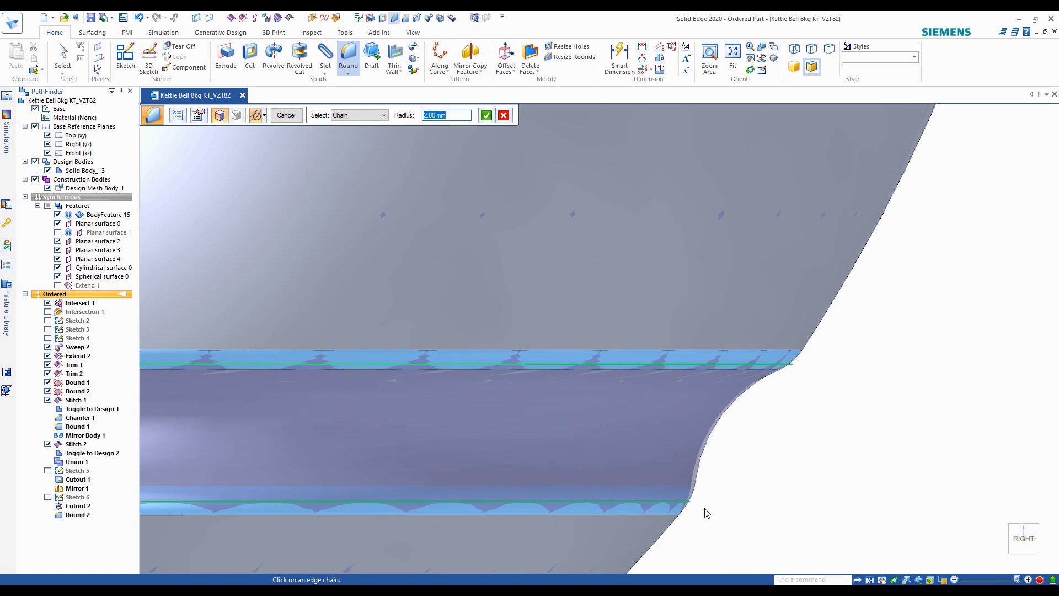
scroll(722, 475, down, 2)
scroll(658, 535, up, 3)
click(655, 535)
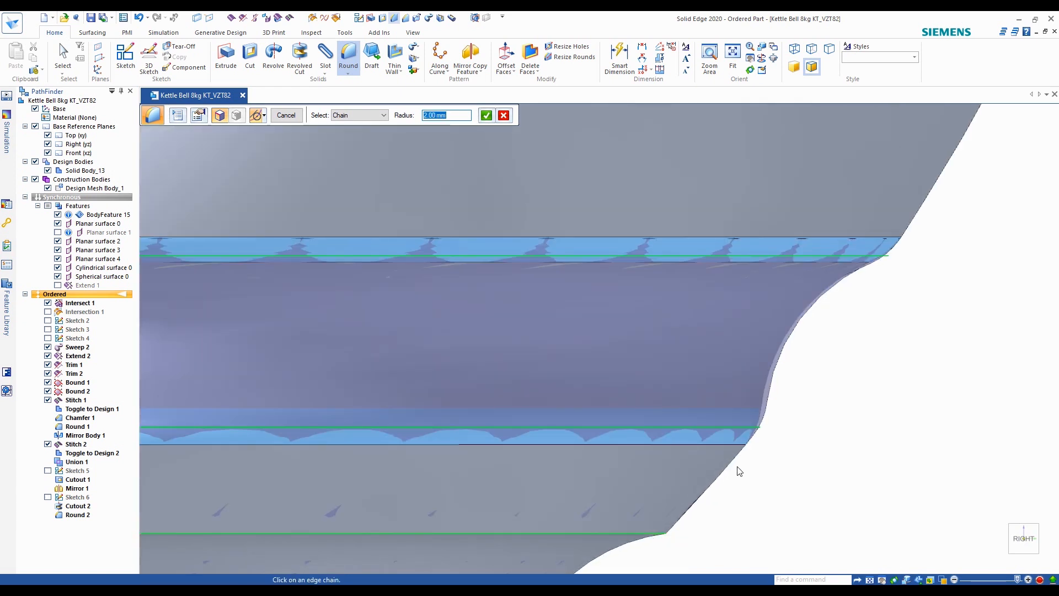
scroll(789, 409, down, 4)
scroll(723, 485, up, 3)
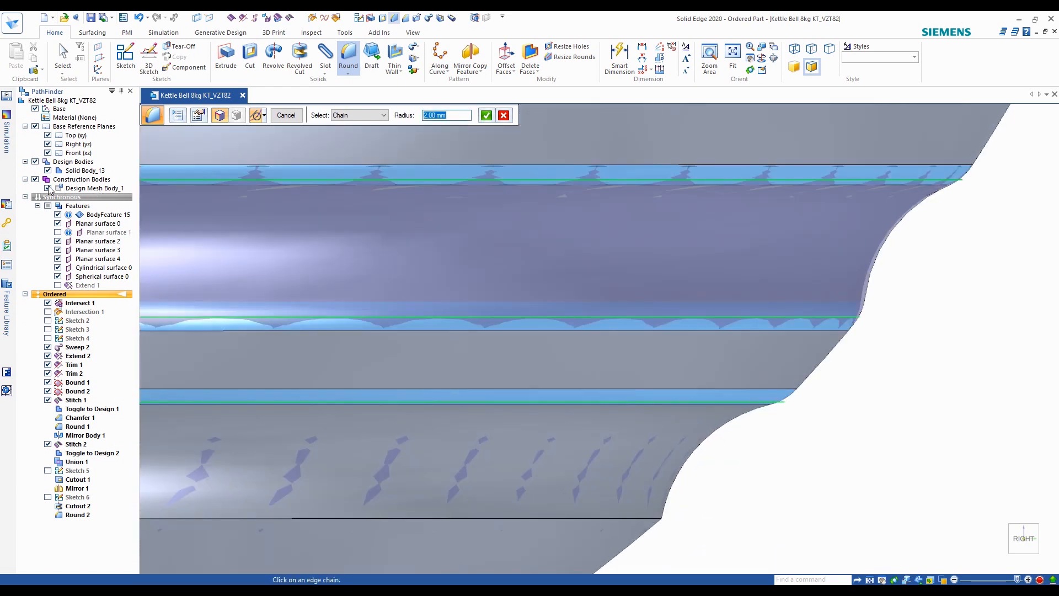
Compare the solid's rounded step edges with the mesh and set the round radius to 2.5 mm
click(48, 171)
click(48, 171)
click(48, 171)
click(48, 170)
drag(459, 116, 380, 116)
key(Tab)
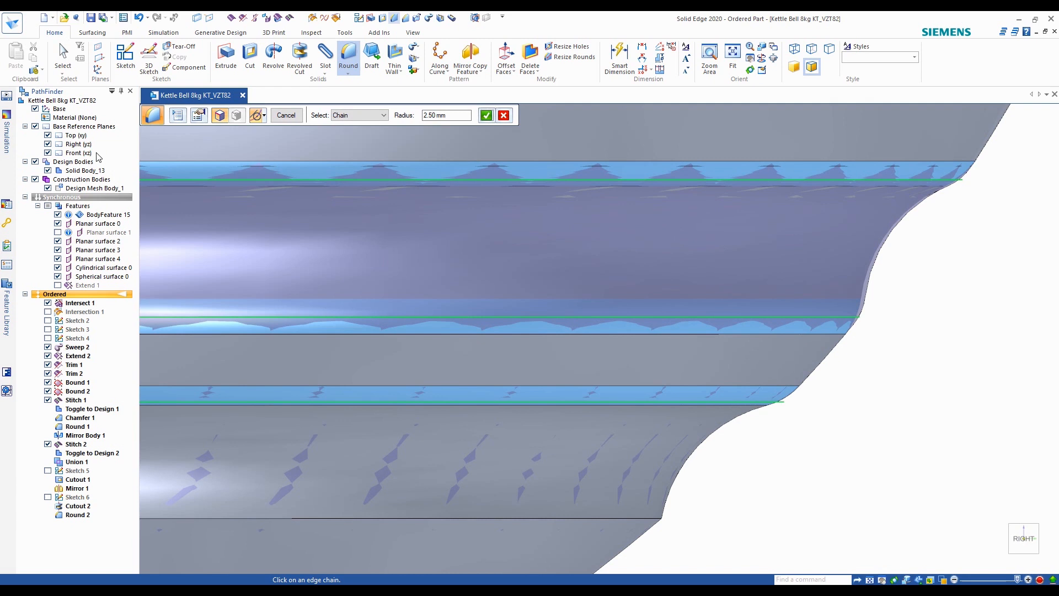
Include the lowest step edge of the base in the round and set the radius to 2 mm
scroll(792, 279, down, 2)
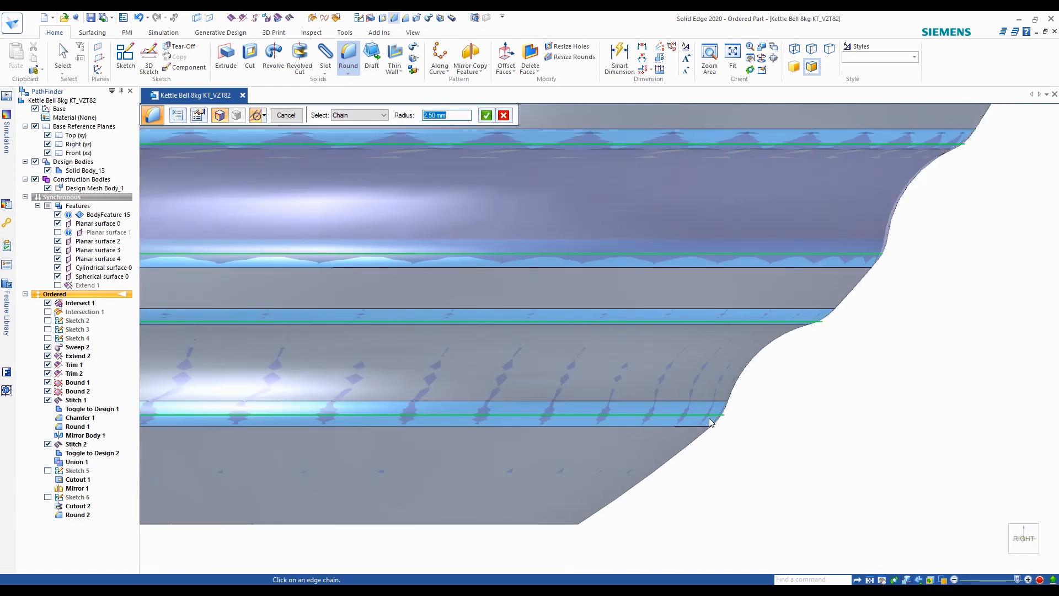
scroll(717, 422, up, 2)
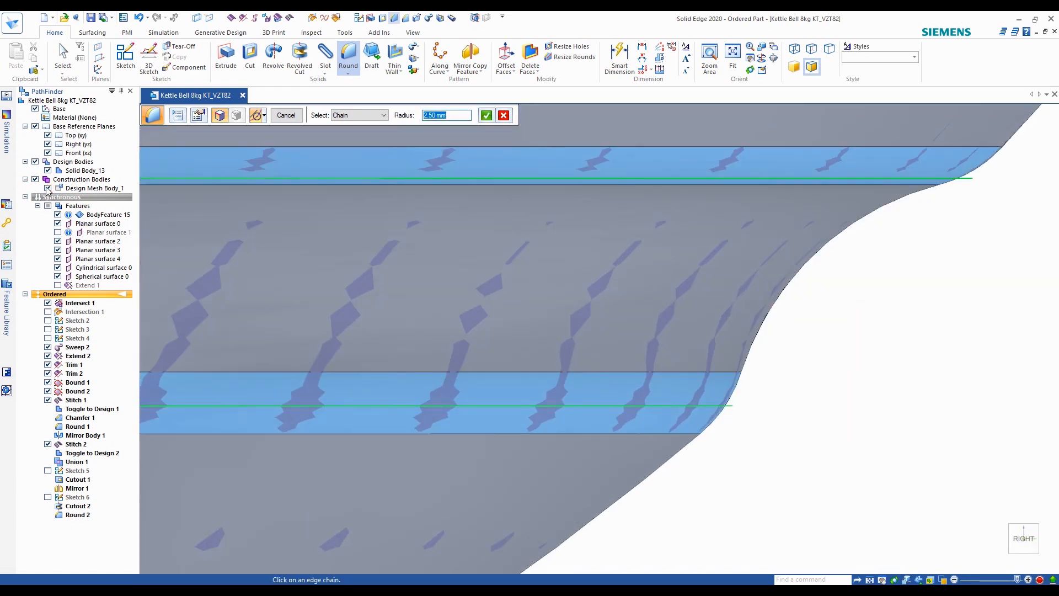
click(48, 171)
click(48, 171)
double_click(428, 116)
text(2)
key(Return)
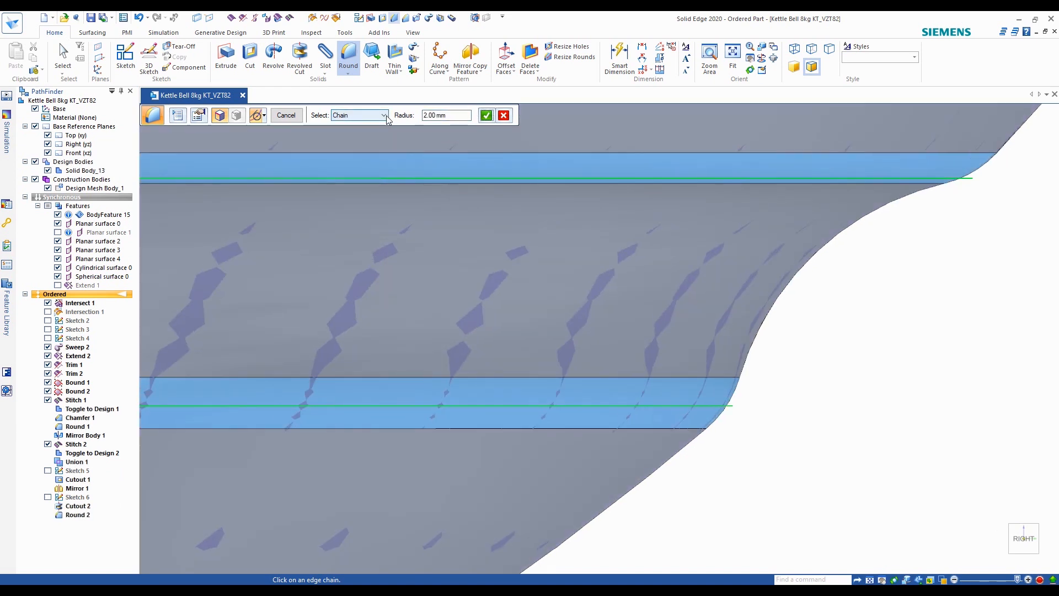
Check the rounded base steps against the mesh, then accept and finish the 2 mm round on all four edges
click(48, 170)
click(48, 171)
mouse_move(717, 248)
middle_down()
mouse_move(780, 274)
mouse_move(743, 339)
middle_up()
scroll(857, 300, down, 3)
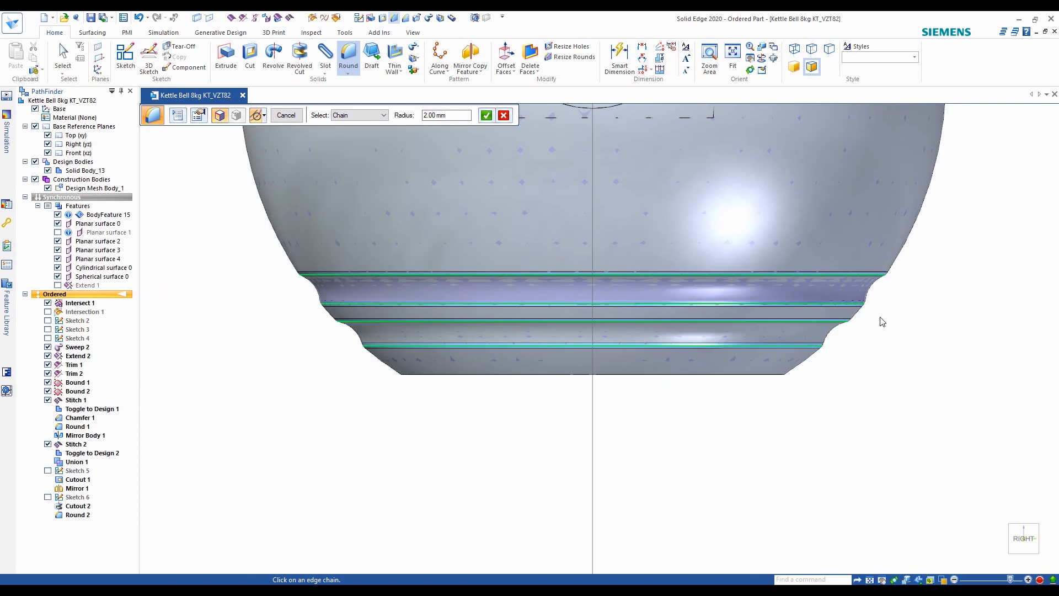
right_click(246, 256)
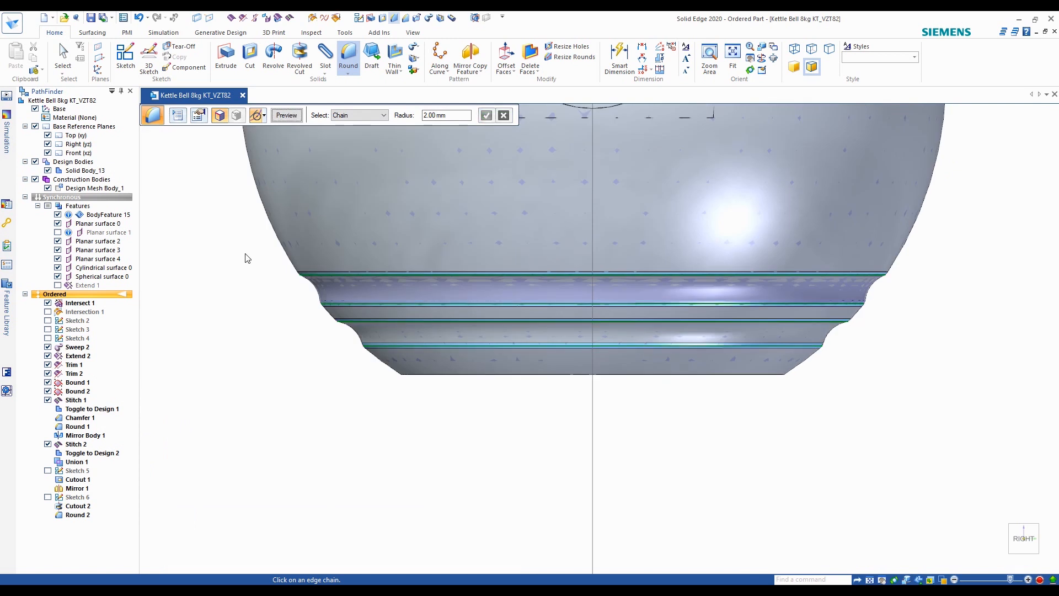
click(285, 116)
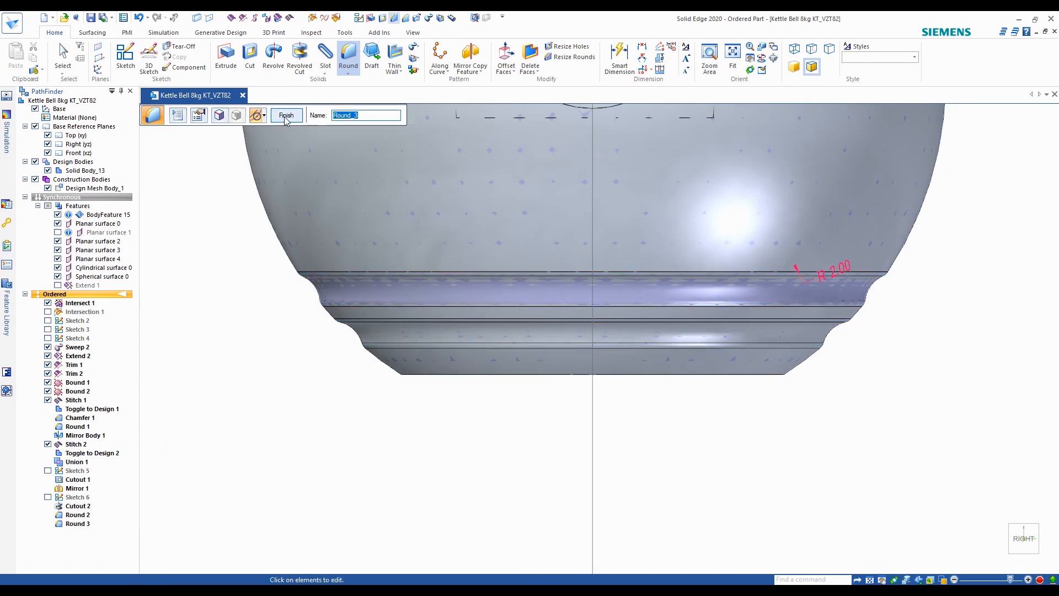
click(285, 115)
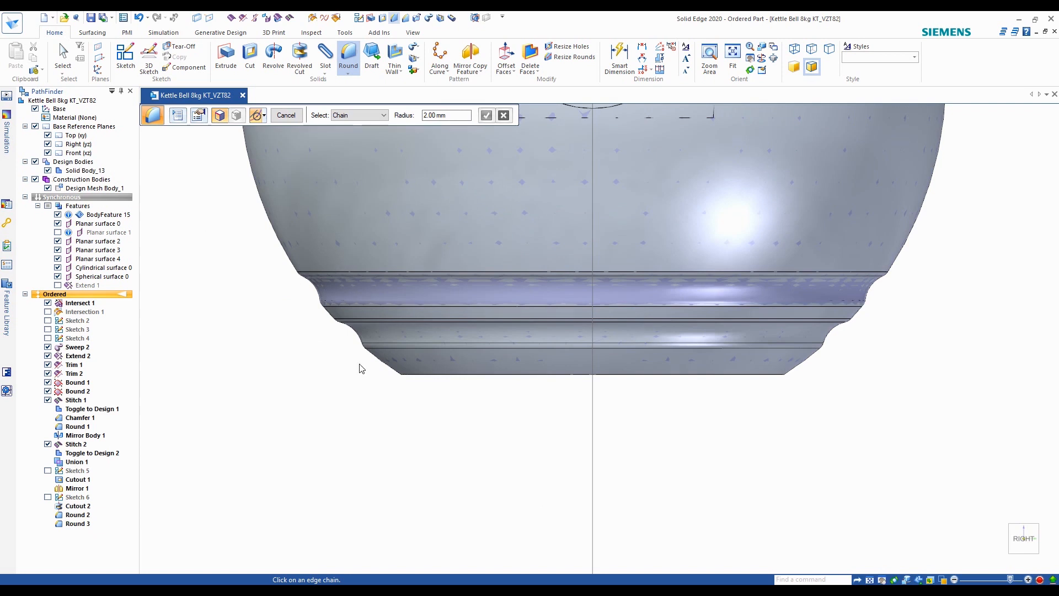
Set up a 10 mm round on the bottom edge of the kettlebell's base
scroll(430, 381, up, 3)
click(431, 366)
text(10)
key(Tab)
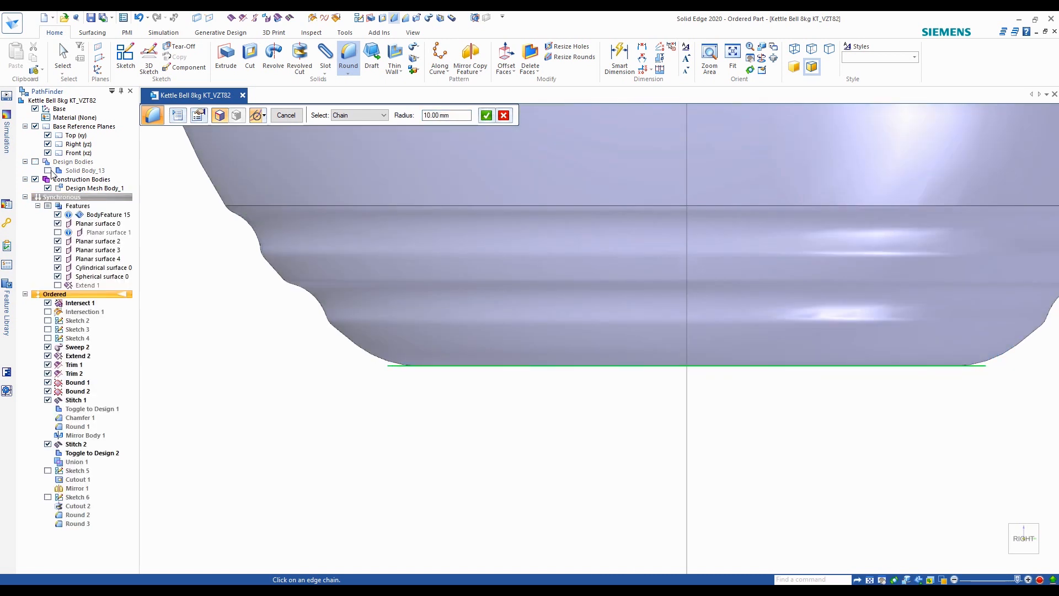
Set the bottom edge round's radius to 15 mm
double_click(449, 115)
text(15)
key(Tab)
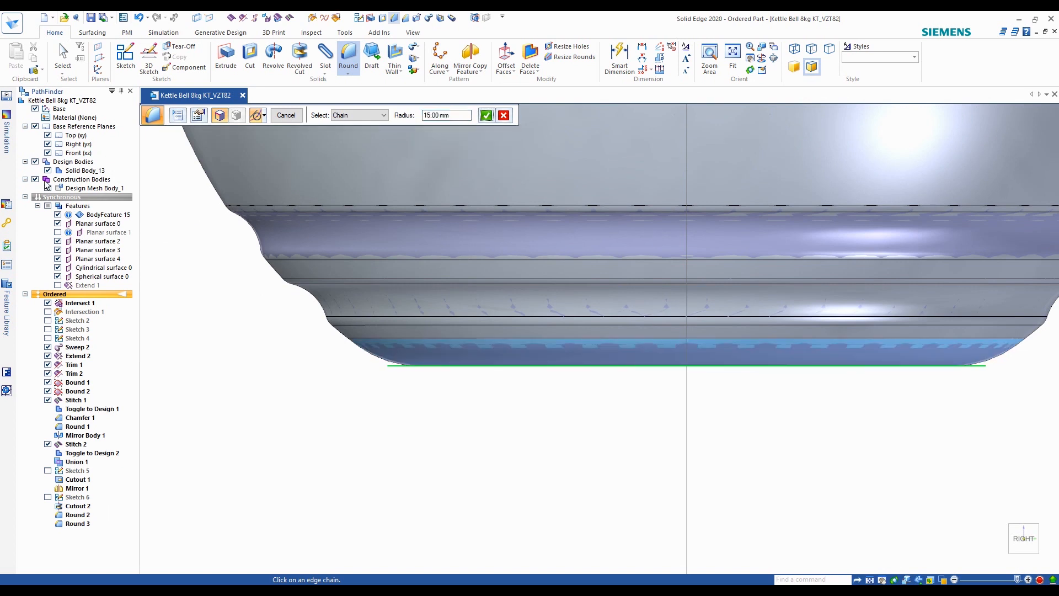
Compare the 15 mm round on the bottom edge with the mesh outline up close in the right view
click(1025, 539)
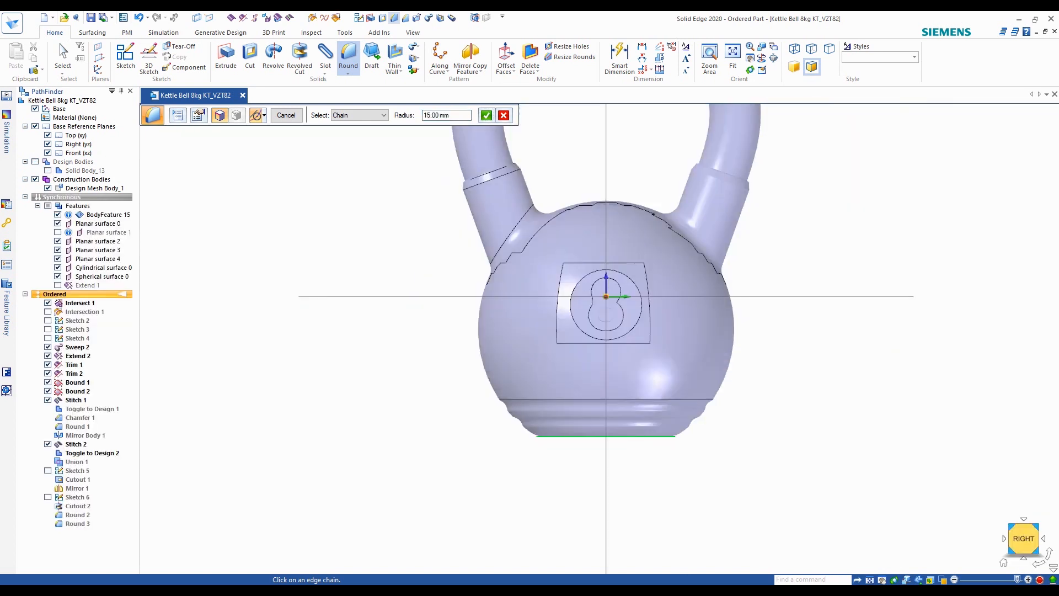
scroll(688, 487, down, 3)
scroll(286, 452, up, 4)
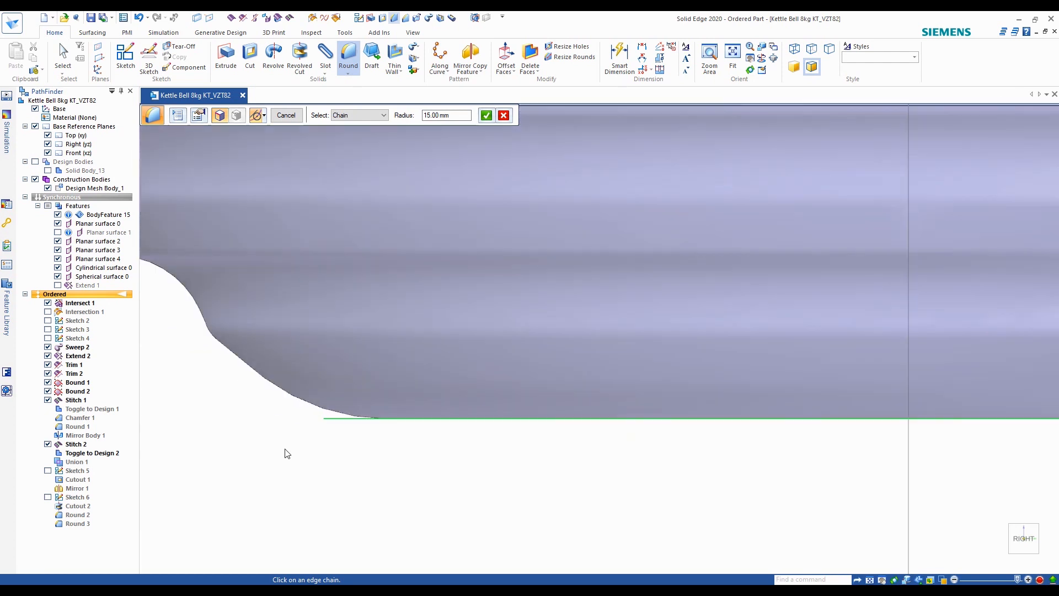
scroll(557, 428, down, 1)
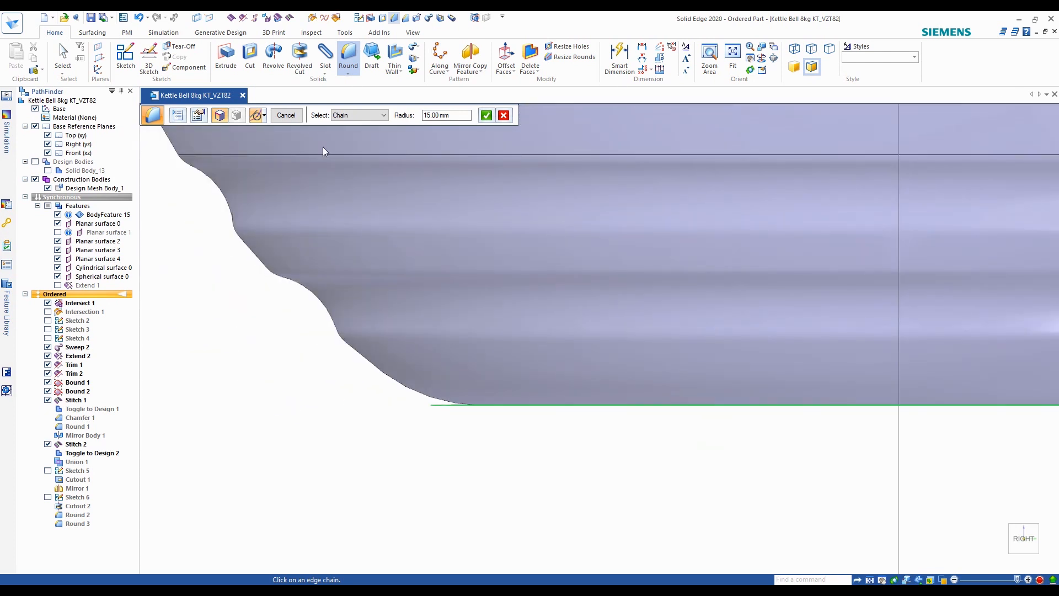
click(48, 171)
click(48, 170)
click(48, 170)
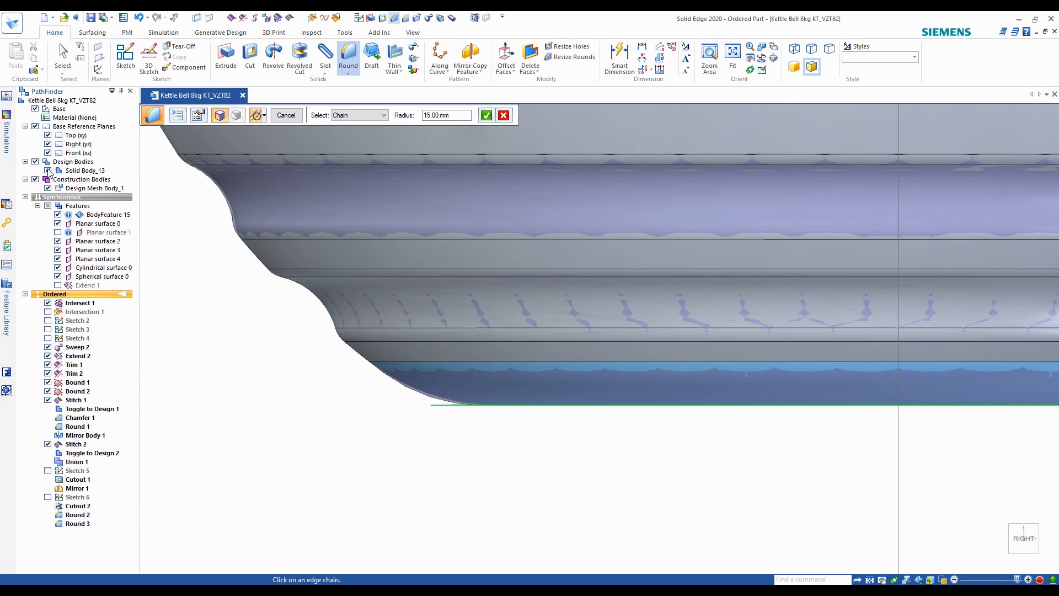
scroll(392, 397, up, 3)
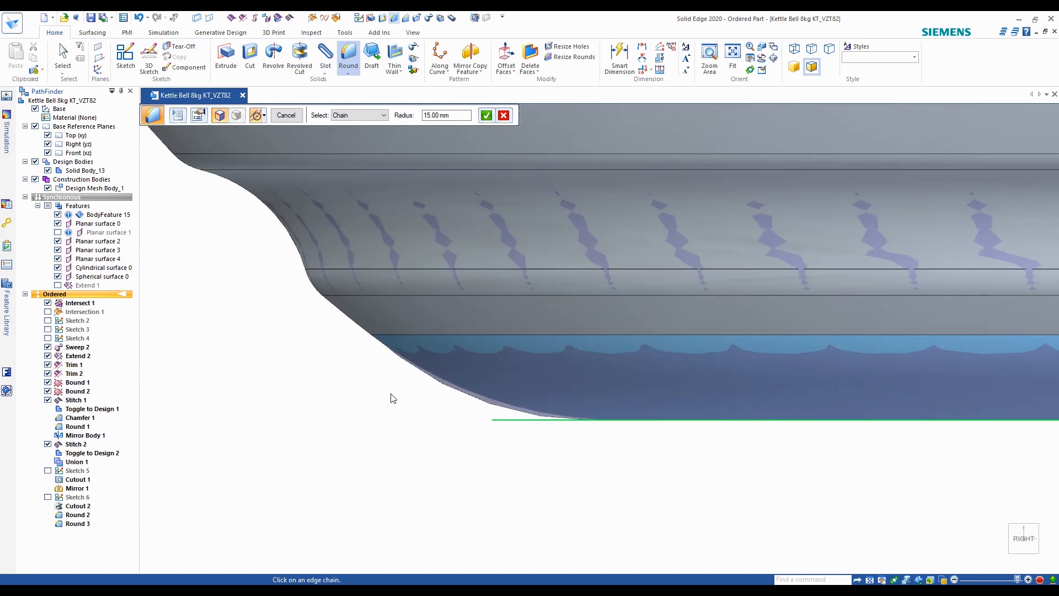
Set the bottom edge round's radius to 13 mm, check it against the mesh, and finish the feature
drag(459, 115, 410, 116)
text(13)
key(Return)
scroll(486, 433, up, 1)
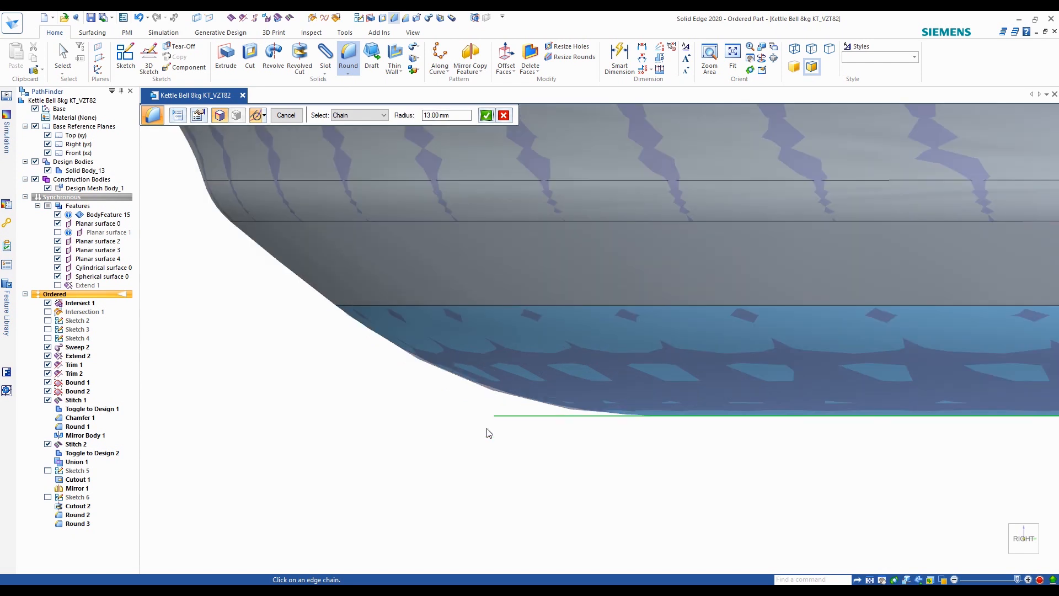
scroll(482, 395, down, 3)
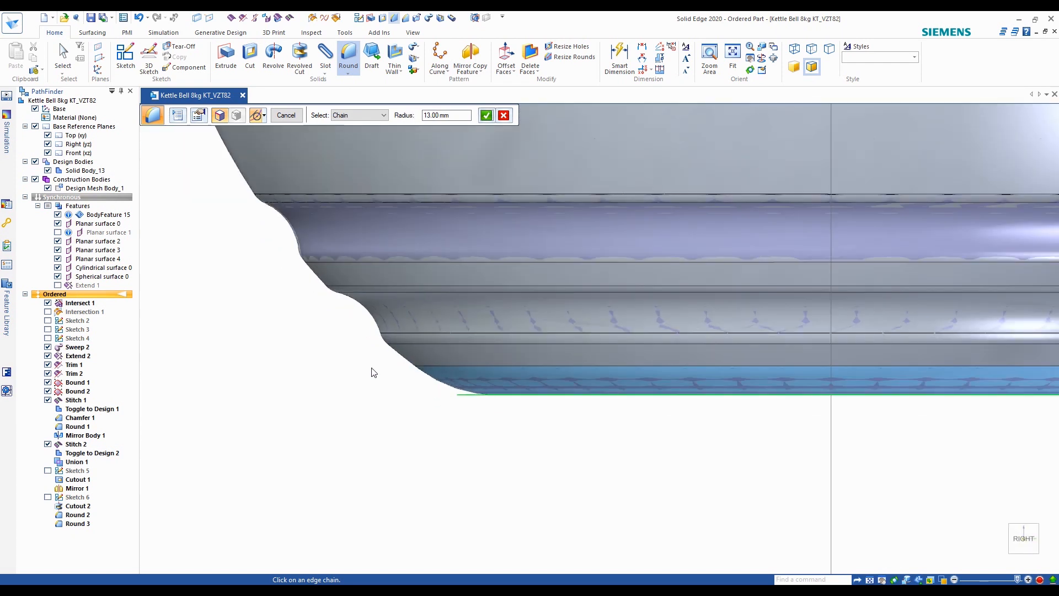
click(486, 115)
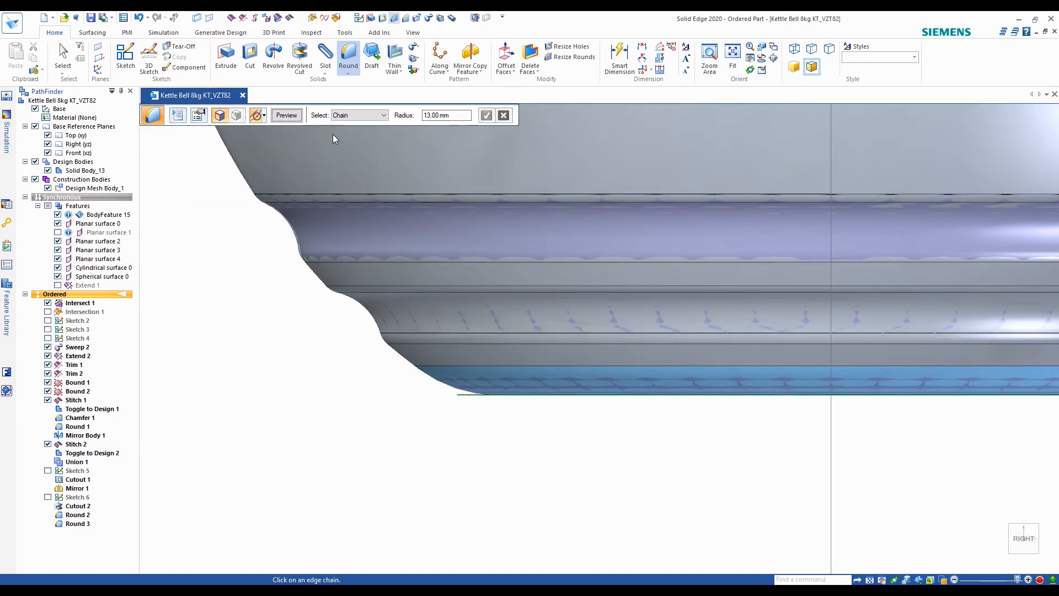
click(284, 115)
click(284, 115)
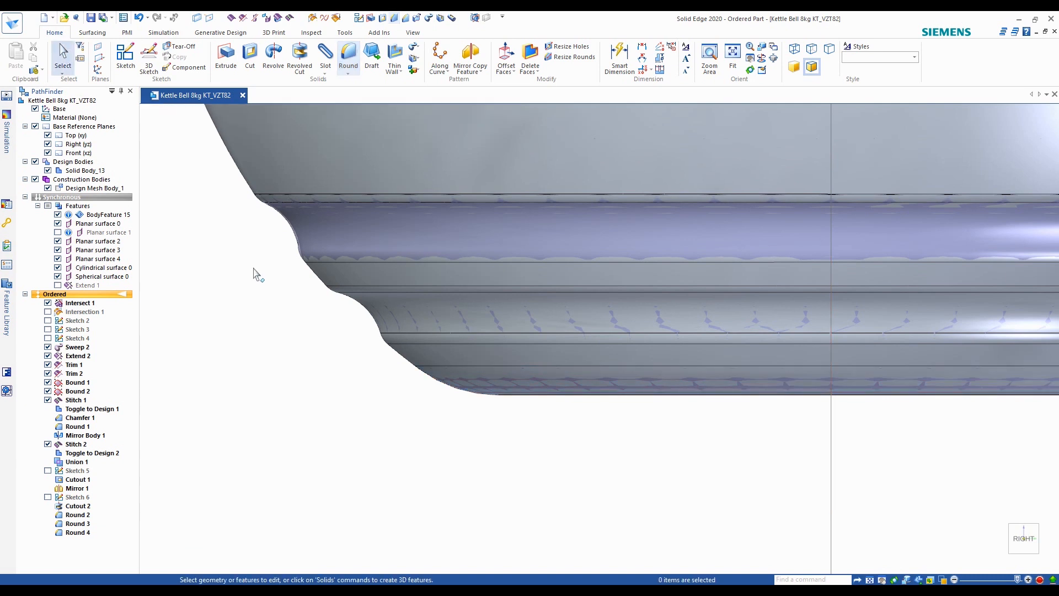
Hide the mesh body and collapse the Synchronous feature group
scroll(356, 385, down, 1)
scroll(356, 385, down, 5)
click(48, 189)
click(25, 197)
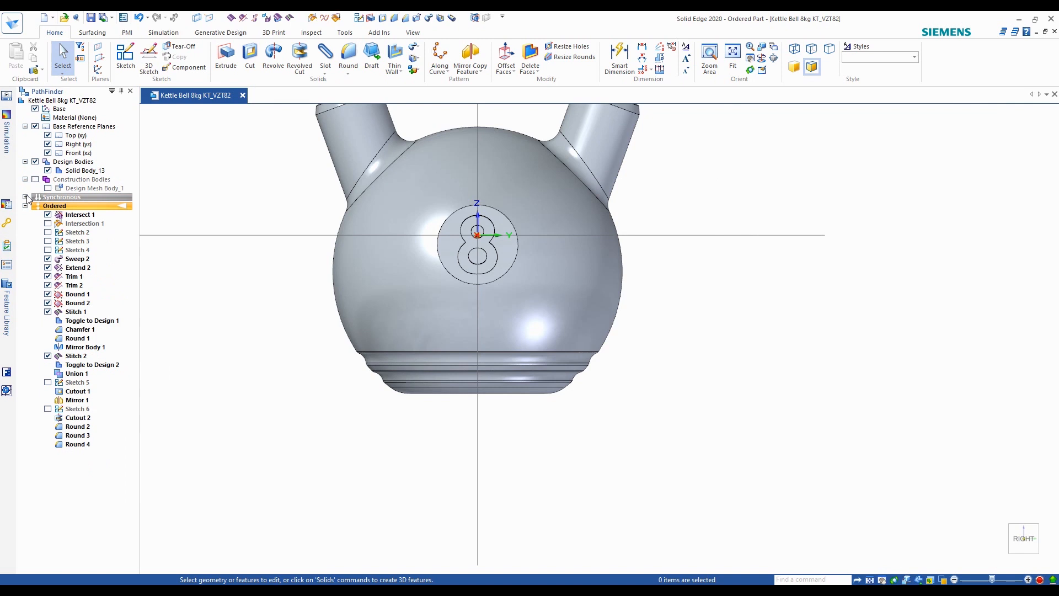
Display the solid shaded without visible edges and inspect the complete kettlebell
scroll(700, 412, down, 2)
scroll(679, 219, down, 2)
click(797, 70)
scroll(643, 322, up, 5)
mouse_move(632, 332)
middle_down()
mouse_move(749, 324)
mouse_move(743, 350)
mouse_move(730, 274)
mouse_move(679, 338)
mouse_move(590, 346)
mouse_move(607, 338)
mouse_move(669, 385)
mouse_move(700, 326)
mouse_move(694, 375)
middle_up()
scroll(615, 279, down, 2)
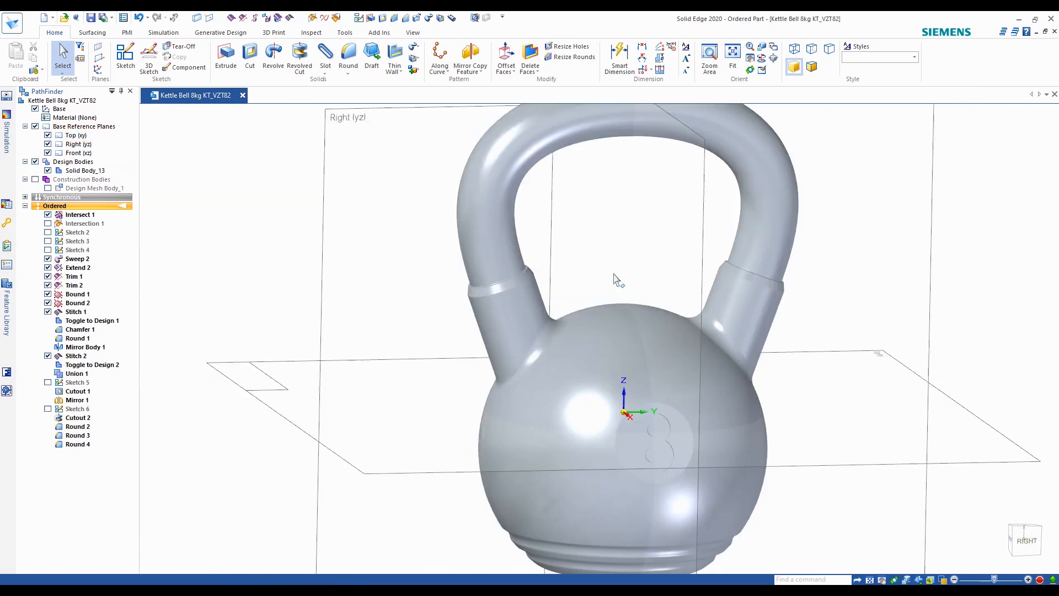
scroll(602, 324, up, 3)
scroll(593, 277, down, 3)
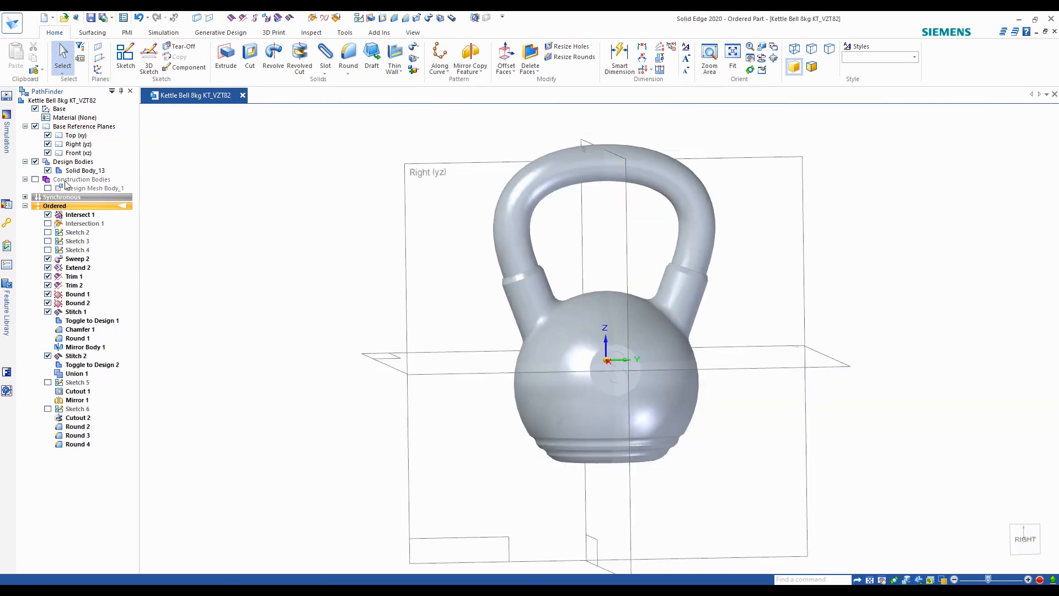
Show the mesh body over the solid again and compare the two all around, ending in the right view
click(47, 188)
scroll(635, 398, up, 5)
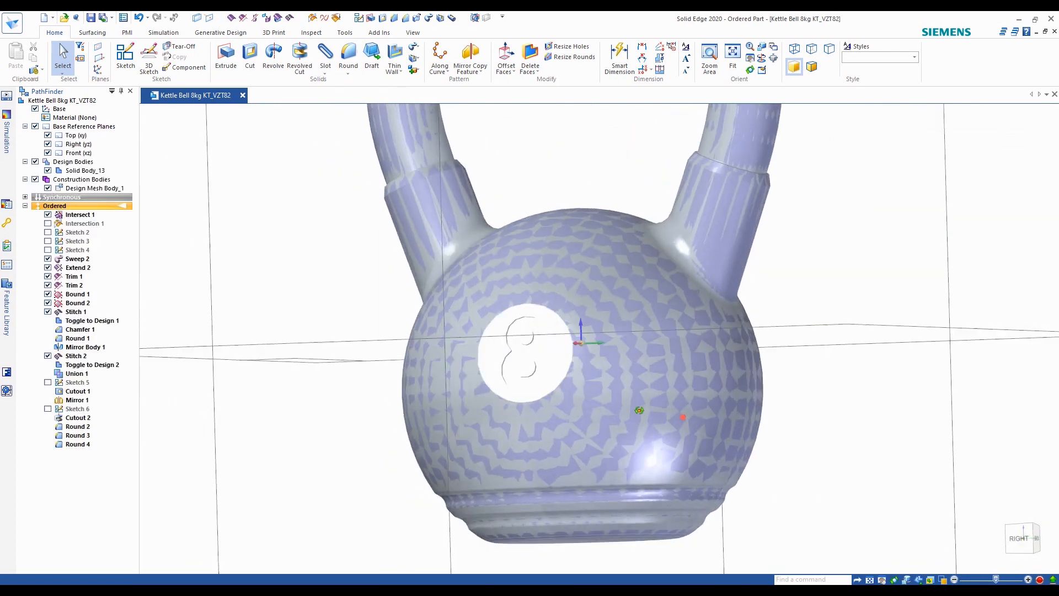
middle_drag(634, 398, 691, 424)
scroll(694, 422, down, 4)
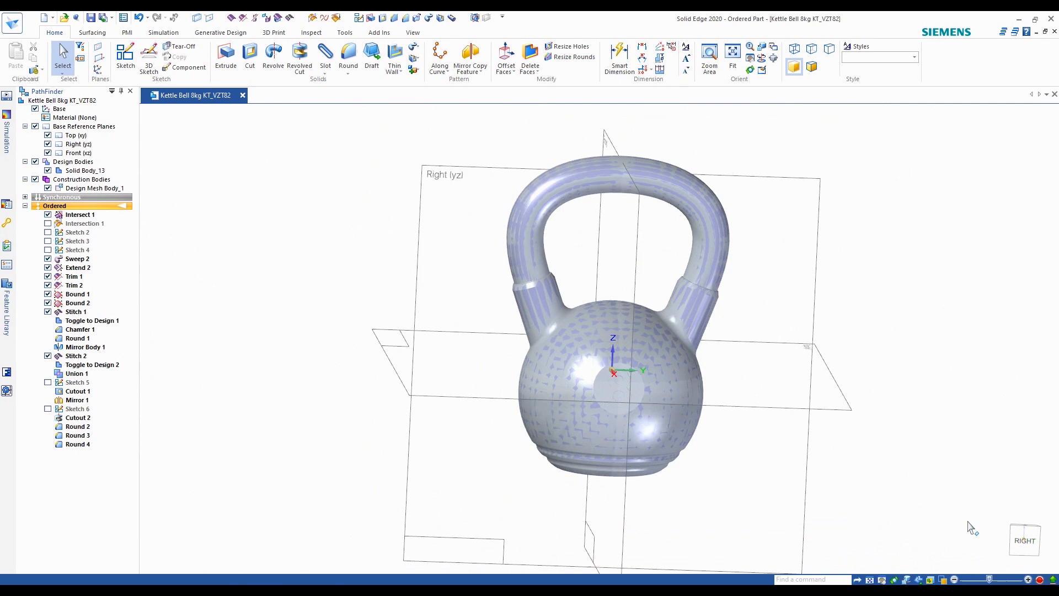
click(1024, 540)
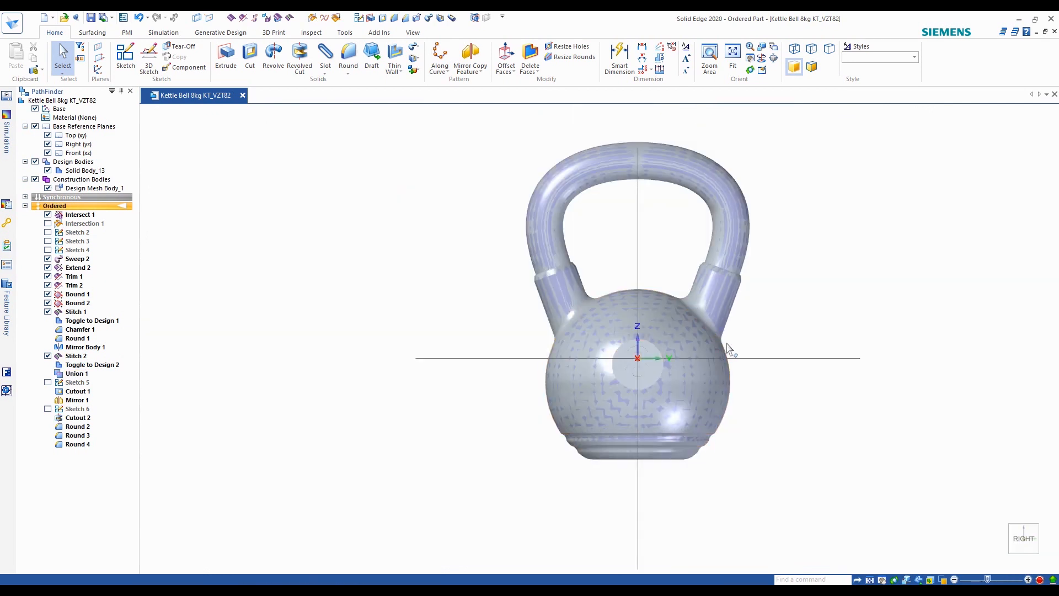